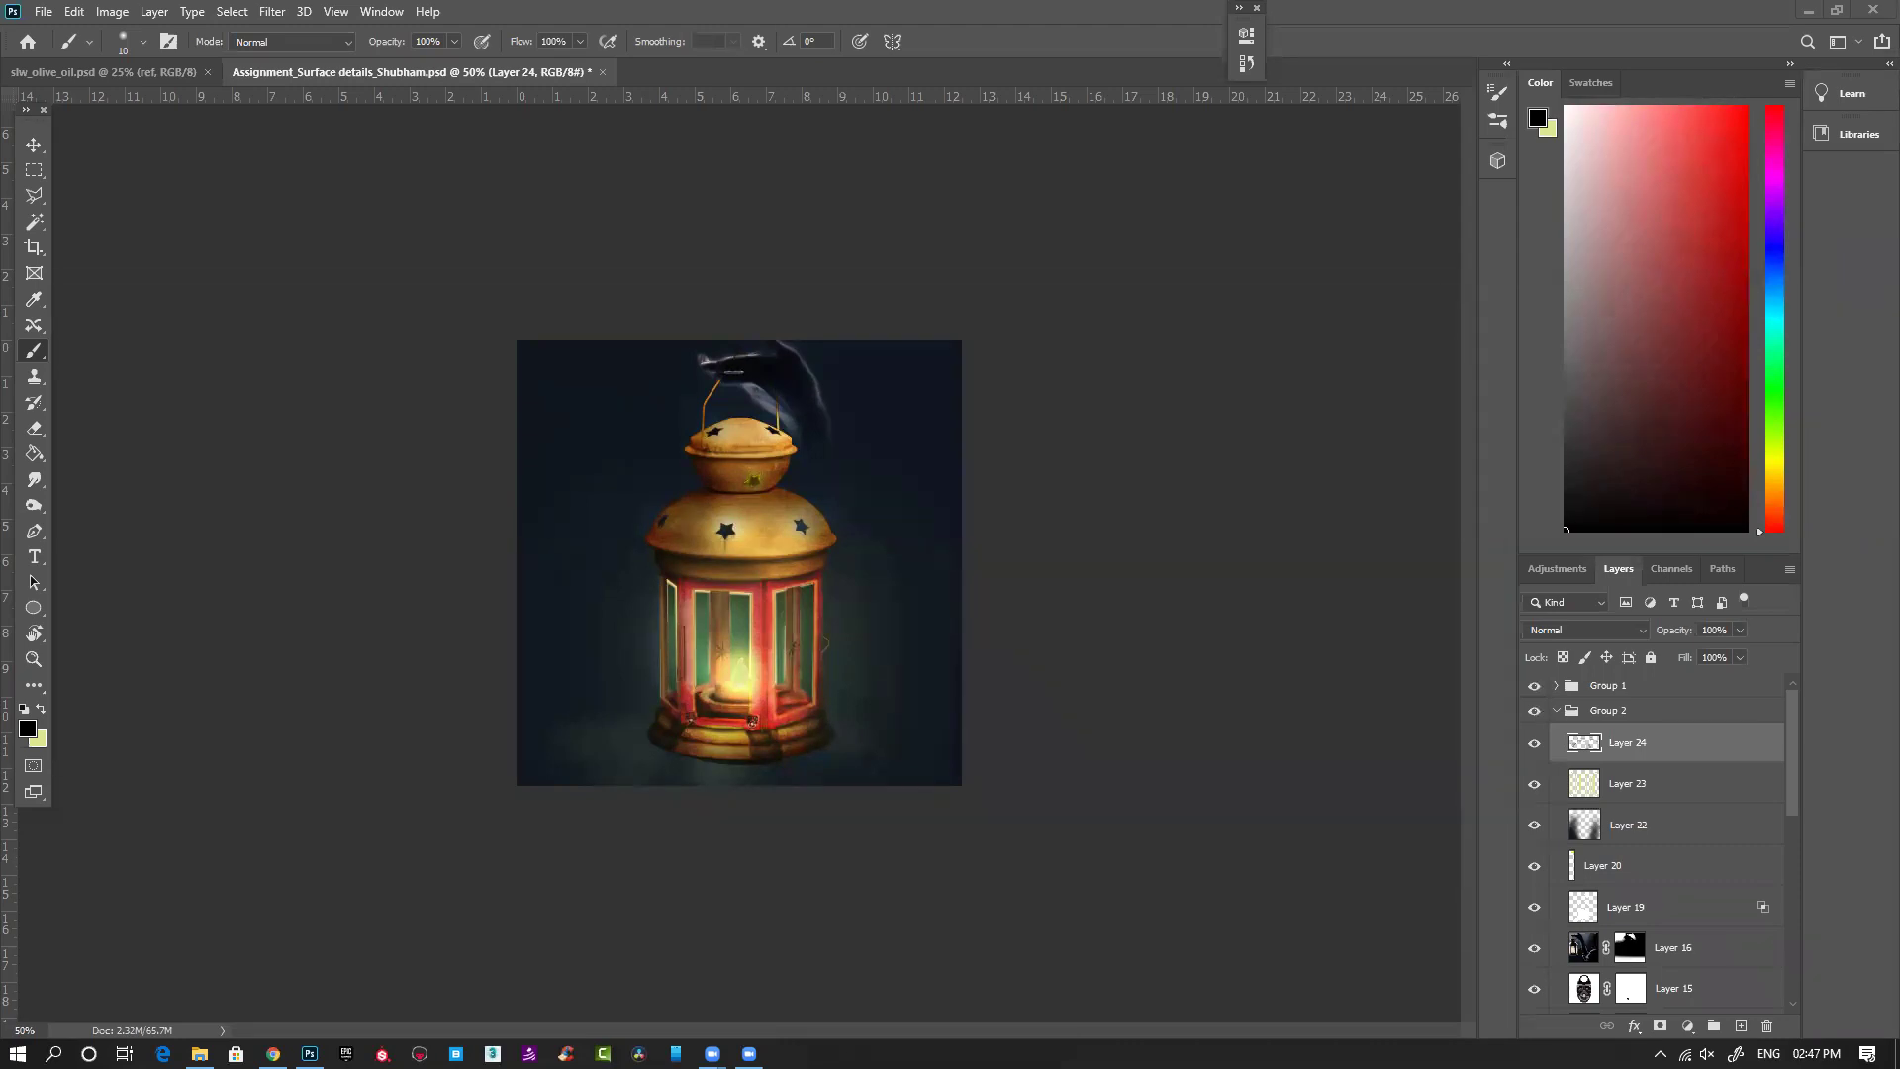
Step: Shade the main dome in soft black just below the lantern's neck with an enlarged brush on Layer 24
{"action": "left_click", "coordinate": [1160, 714]}
{"action": "left_click", "coordinate": [726, 561]}
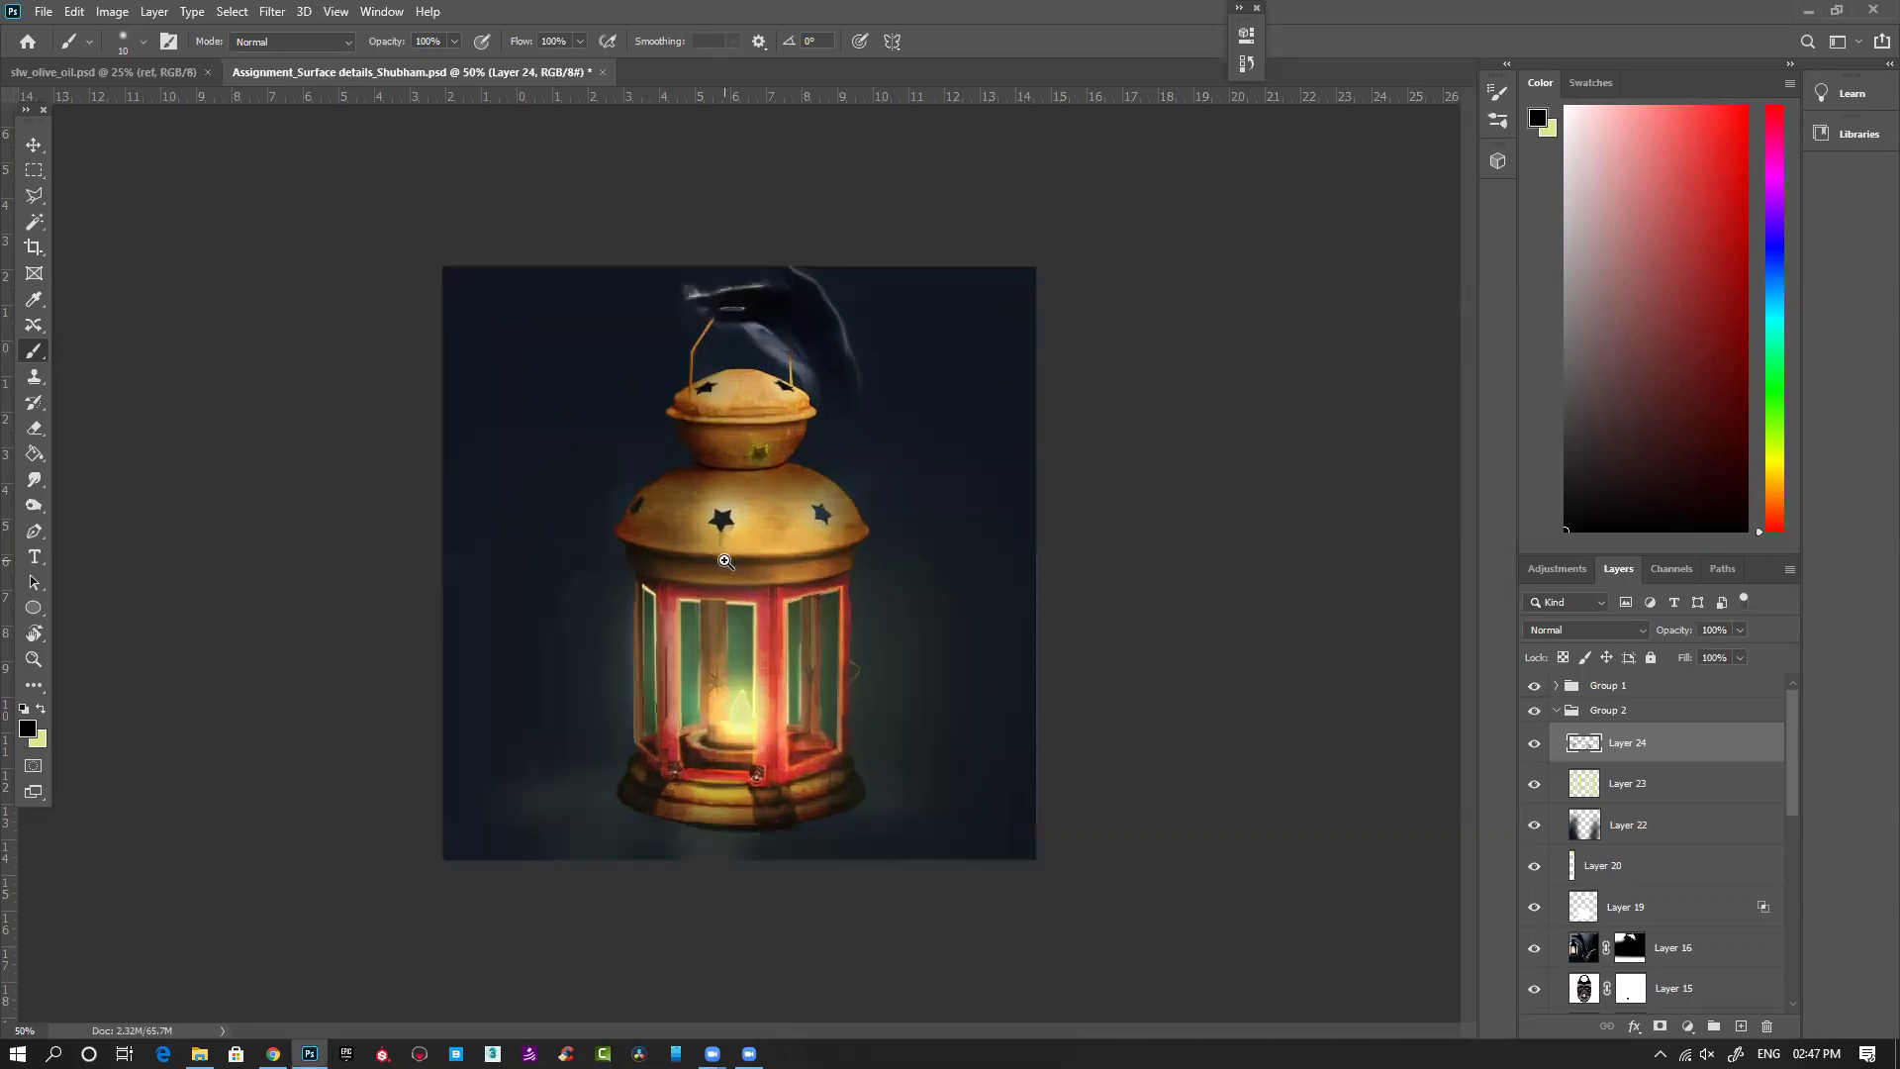
{"action": "left_click", "coordinate": [726, 561]}
{"action": "key", "text": "bracketright"}
{"action": "key", "text": "bracketright"}
{"action": "key", "text": "bracketright"}
{"action": "key", "text": "bracketright"}
{"action": "key", "text": "bracketright"}
{"action": "key", "text": "bracketright"}
{"action": "key", "text": "bracketright"}
{"action": "key", "text": "bracketright"}
{"action": "key", "text": "bracketright"}
{"action": "key", "text": "bracketright"}
{"action": "key", "text": "bracketright"}
{"action": "key", "text": "bracketright"}
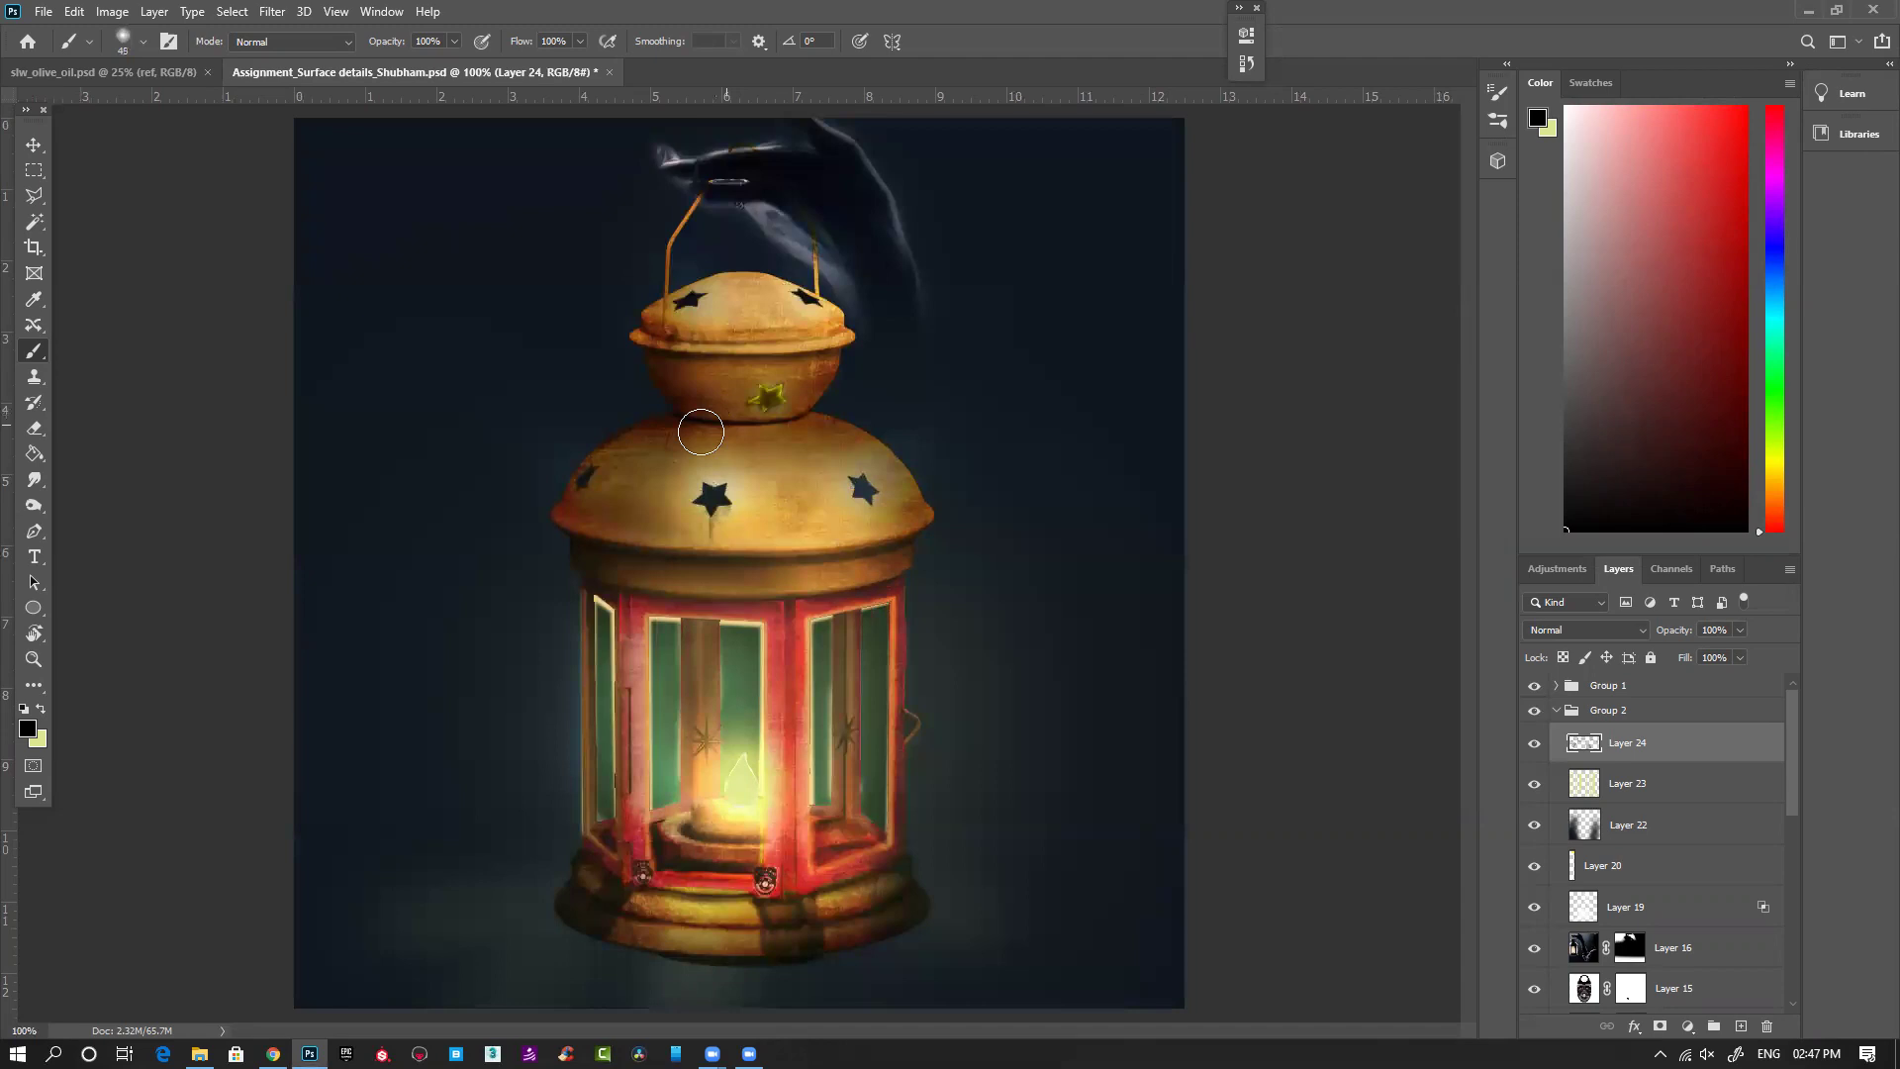
{"action": "key", "text": "bracketleft"}
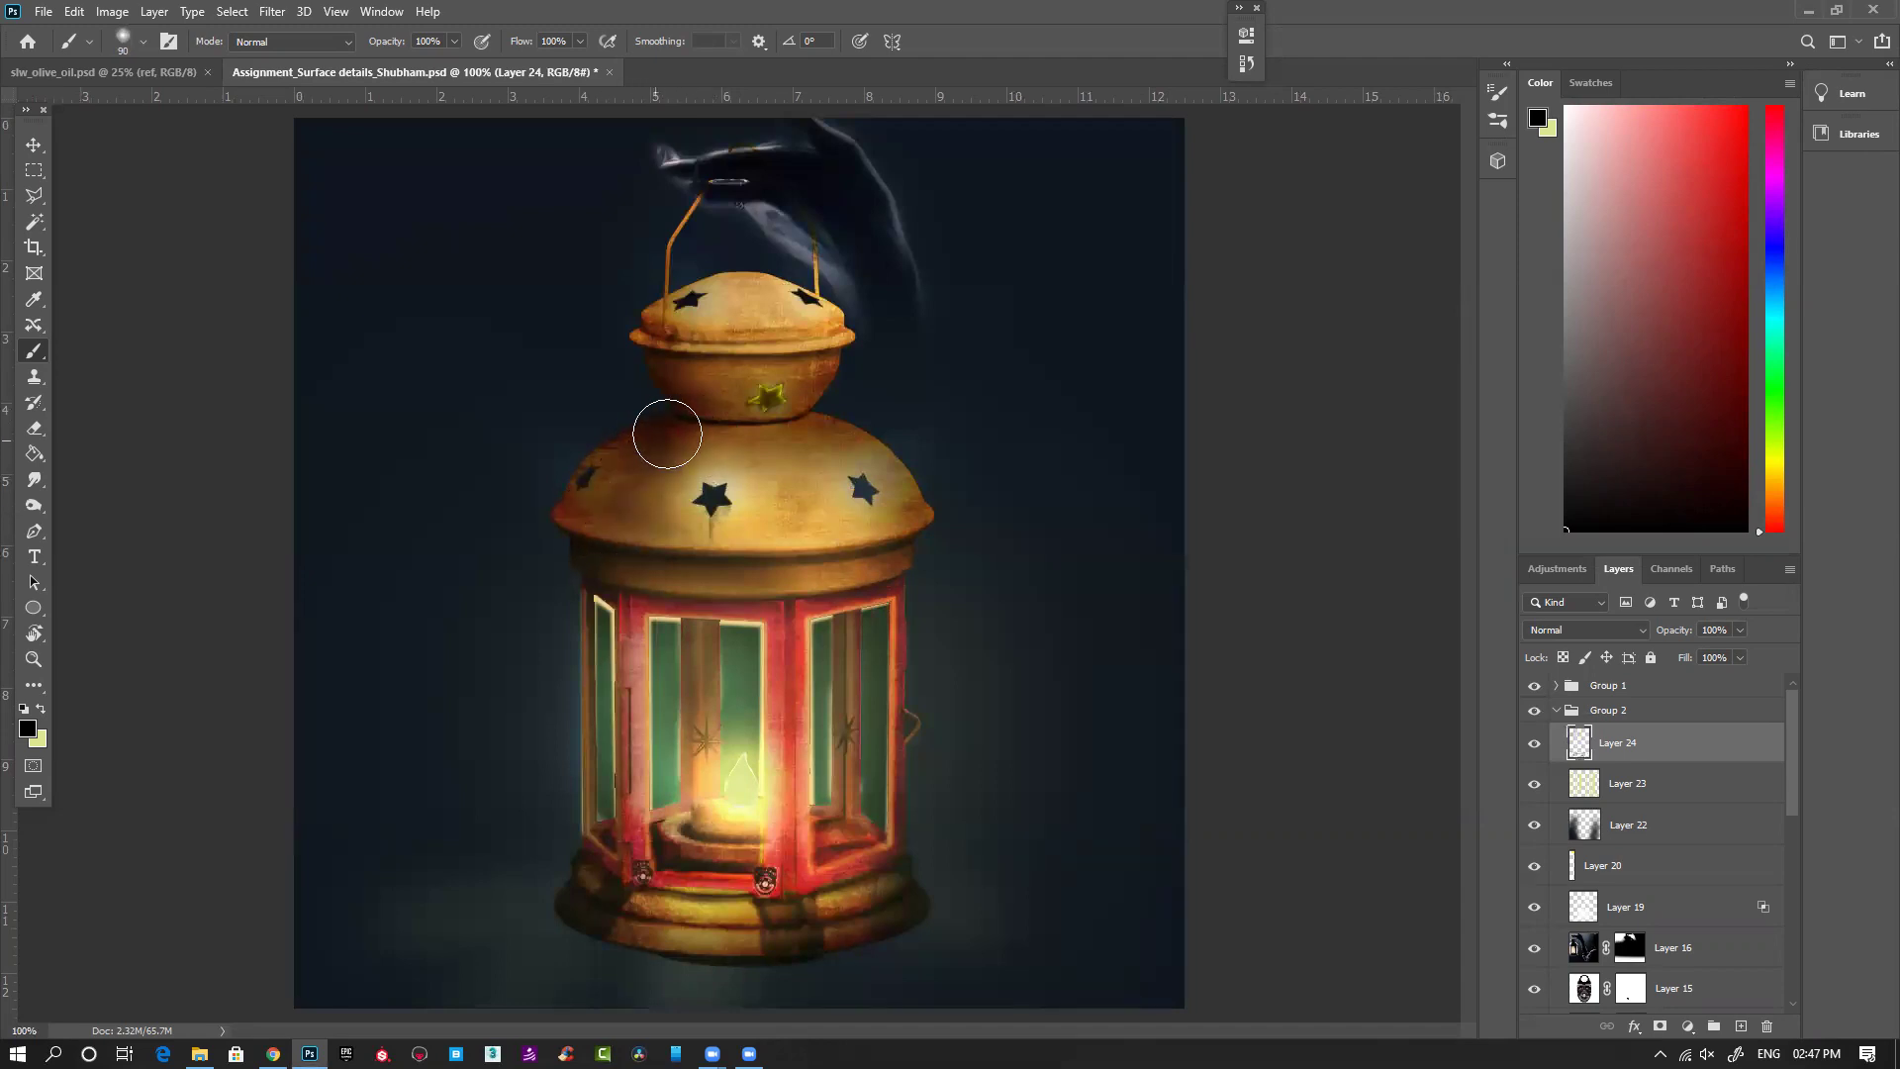
{"action": "key", "text": "bracketleft"}
{"action": "key", "text": "bracketleft"}
{"action": "key", "text": "bracketleft"}
{"action": "key", "text": "bracketleft"}
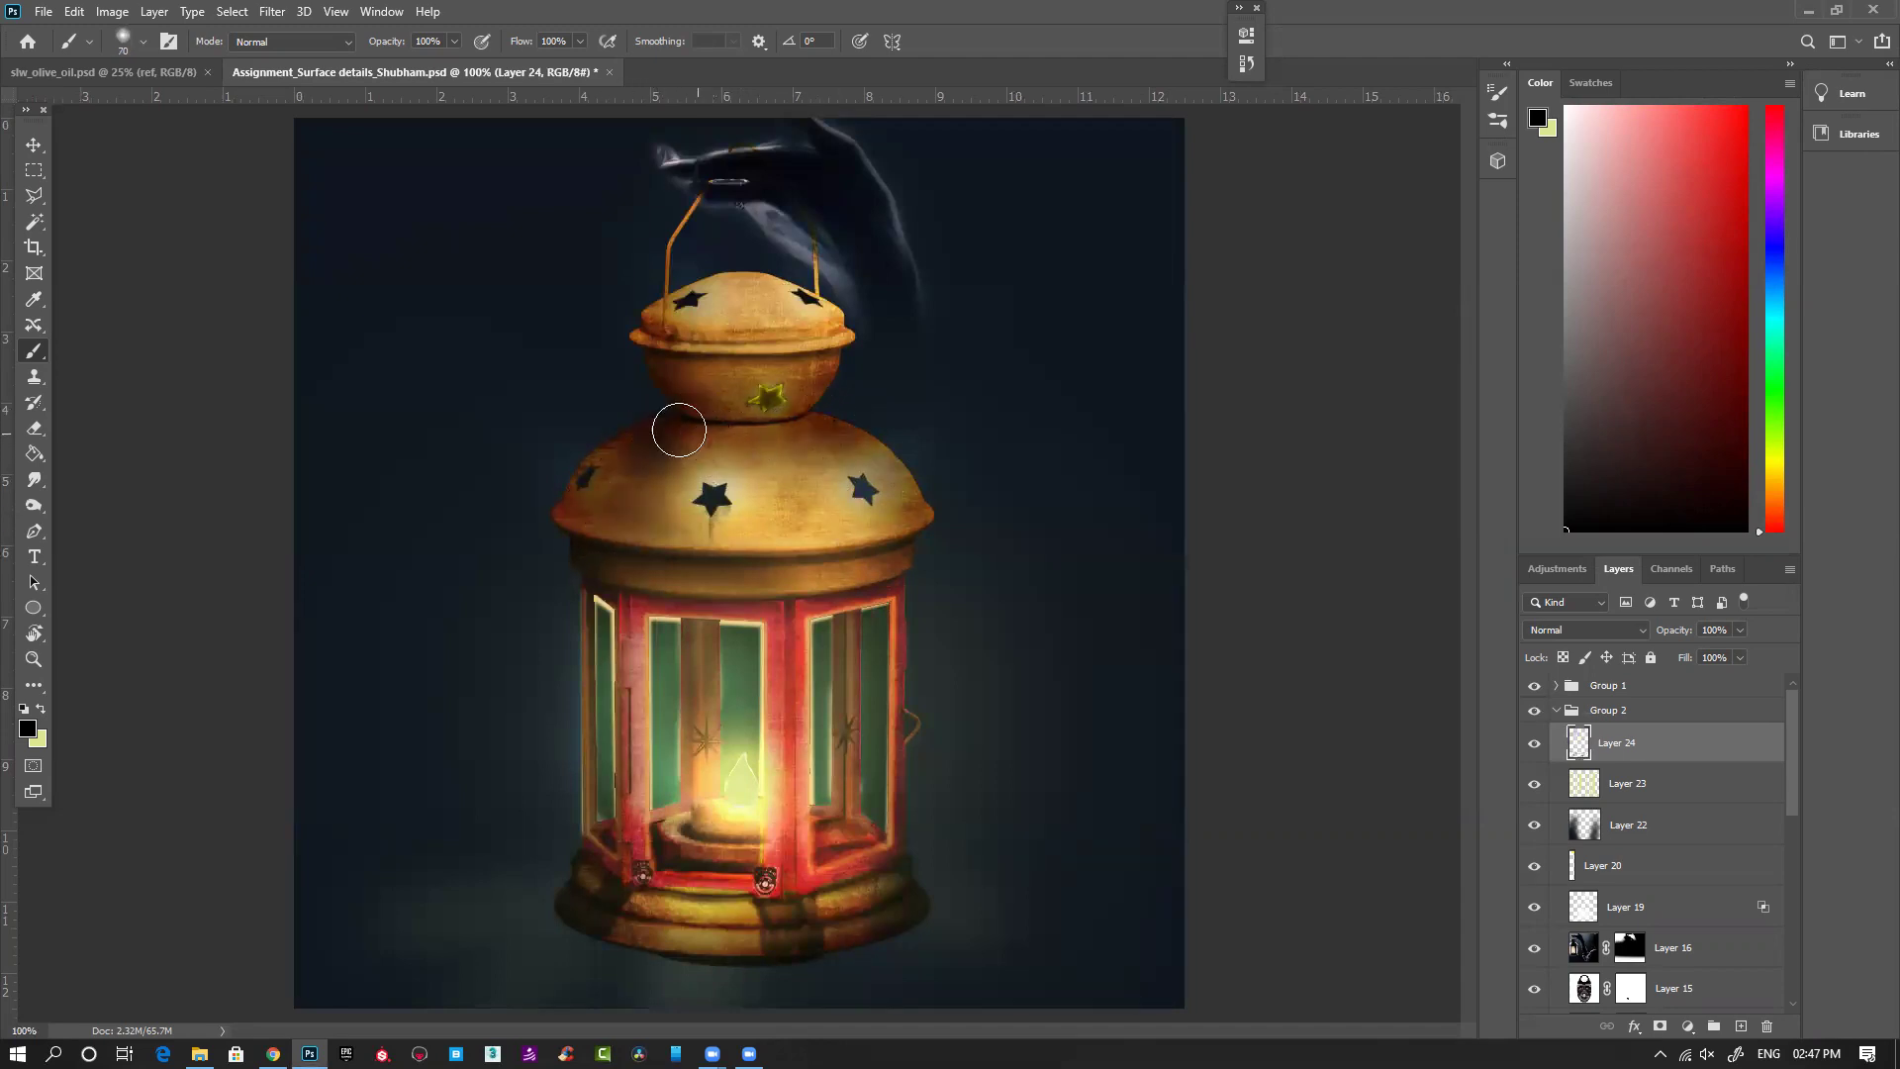
{"action": "key", "text": "bracketleft"}
Step: Darken the upper cap, the main dome's edge and the band beneath it with soft black strokes from a smaller brush
{"action": "left_click_drag", "start_coordinate": [656, 362], "coordinate": [826, 359]}
{"action": "mouse_move", "coordinate": [628, 457]}
{"action": "left_mouse_down"}
{"action": "mouse_move", "coordinate": [581, 467]}
{"action": "mouse_move", "coordinate": [568, 526]}
{"action": "left_mouse_up"}
{"action": "key", "text": "bracketleft"}
{"action": "mouse_move", "coordinate": [903, 555]}
{"action": "left_mouse_down"}
{"action": "mouse_move", "coordinate": [784, 585]}
{"action": "mouse_move", "coordinate": [827, 579]}
{"action": "left_mouse_up"}
{"action": "left_click_drag", "start_coordinate": [648, 330], "coordinate": [681, 336]}
{"action": "mouse_move", "coordinate": [836, 321]}
{"action": "left_mouse_down"}
{"action": "mouse_move", "coordinate": [691, 337]}
{"action": "mouse_move", "coordinate": [824, 330]}
{"action": "mouse_move", "coordinate": [725, 325]}
{"action": "mouse_move", "coordinate": [740, 300]}
{"action": "mouse_move", "coordinate": [717, 284]}
{"action": "mouse_move", "coordinate": [758, 280]}
{"action": "mouse_move", "coordinate": [667, 314]}
{"action": "mouse_move", "coordinate": [744, 294]}
{"action": "mouse_move", "coordinate": [780, 299]}
{"action": "mouse_move", "coordinate": [719, 315]}
{"action": "mouse_move", "coordinate": [843, 328]}
{"action": "left_mouse_up"}
{"action": "key", "text": "bracketright"}
{"action": "key", "text": "bracketright"}
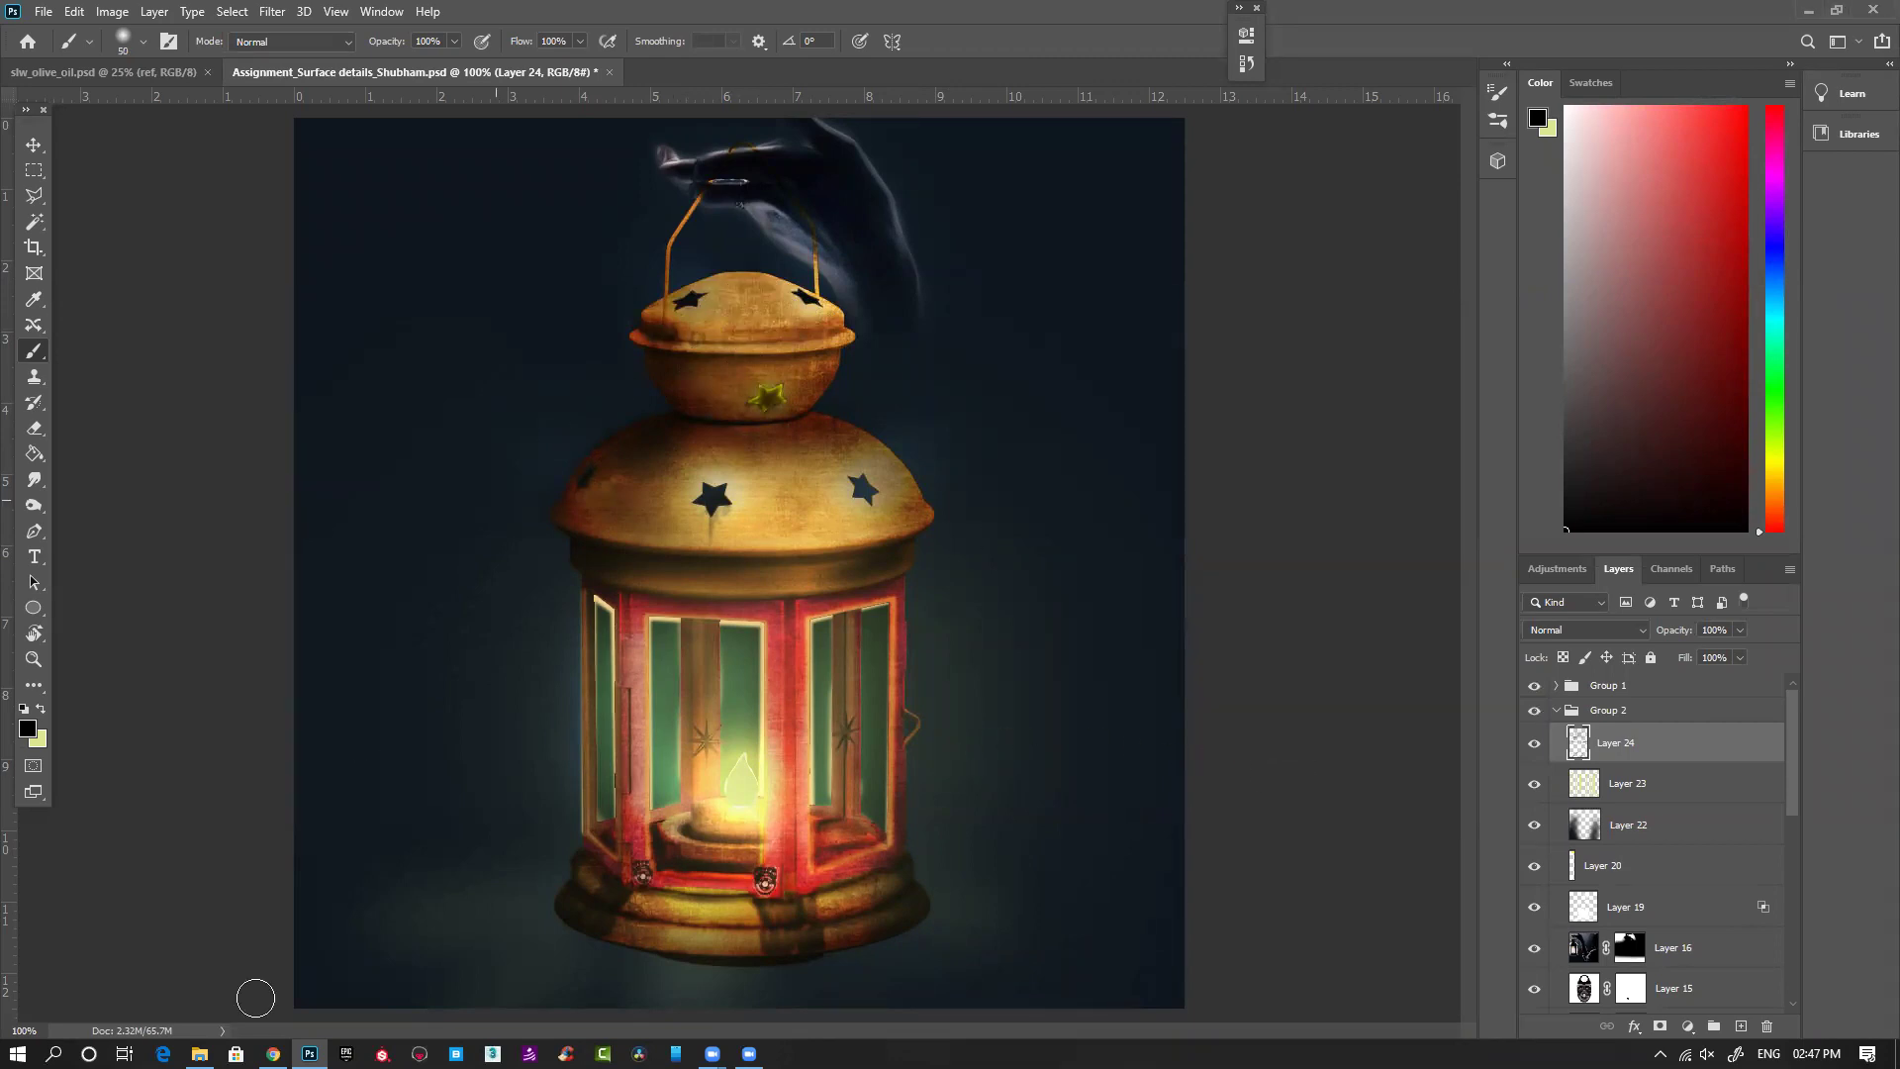
Step: Open the GA204 lightened lamp PSD from the Downloads folder and add a new layer above the light layer
{"action": "left_click", "coordinate": [199, 1053]}
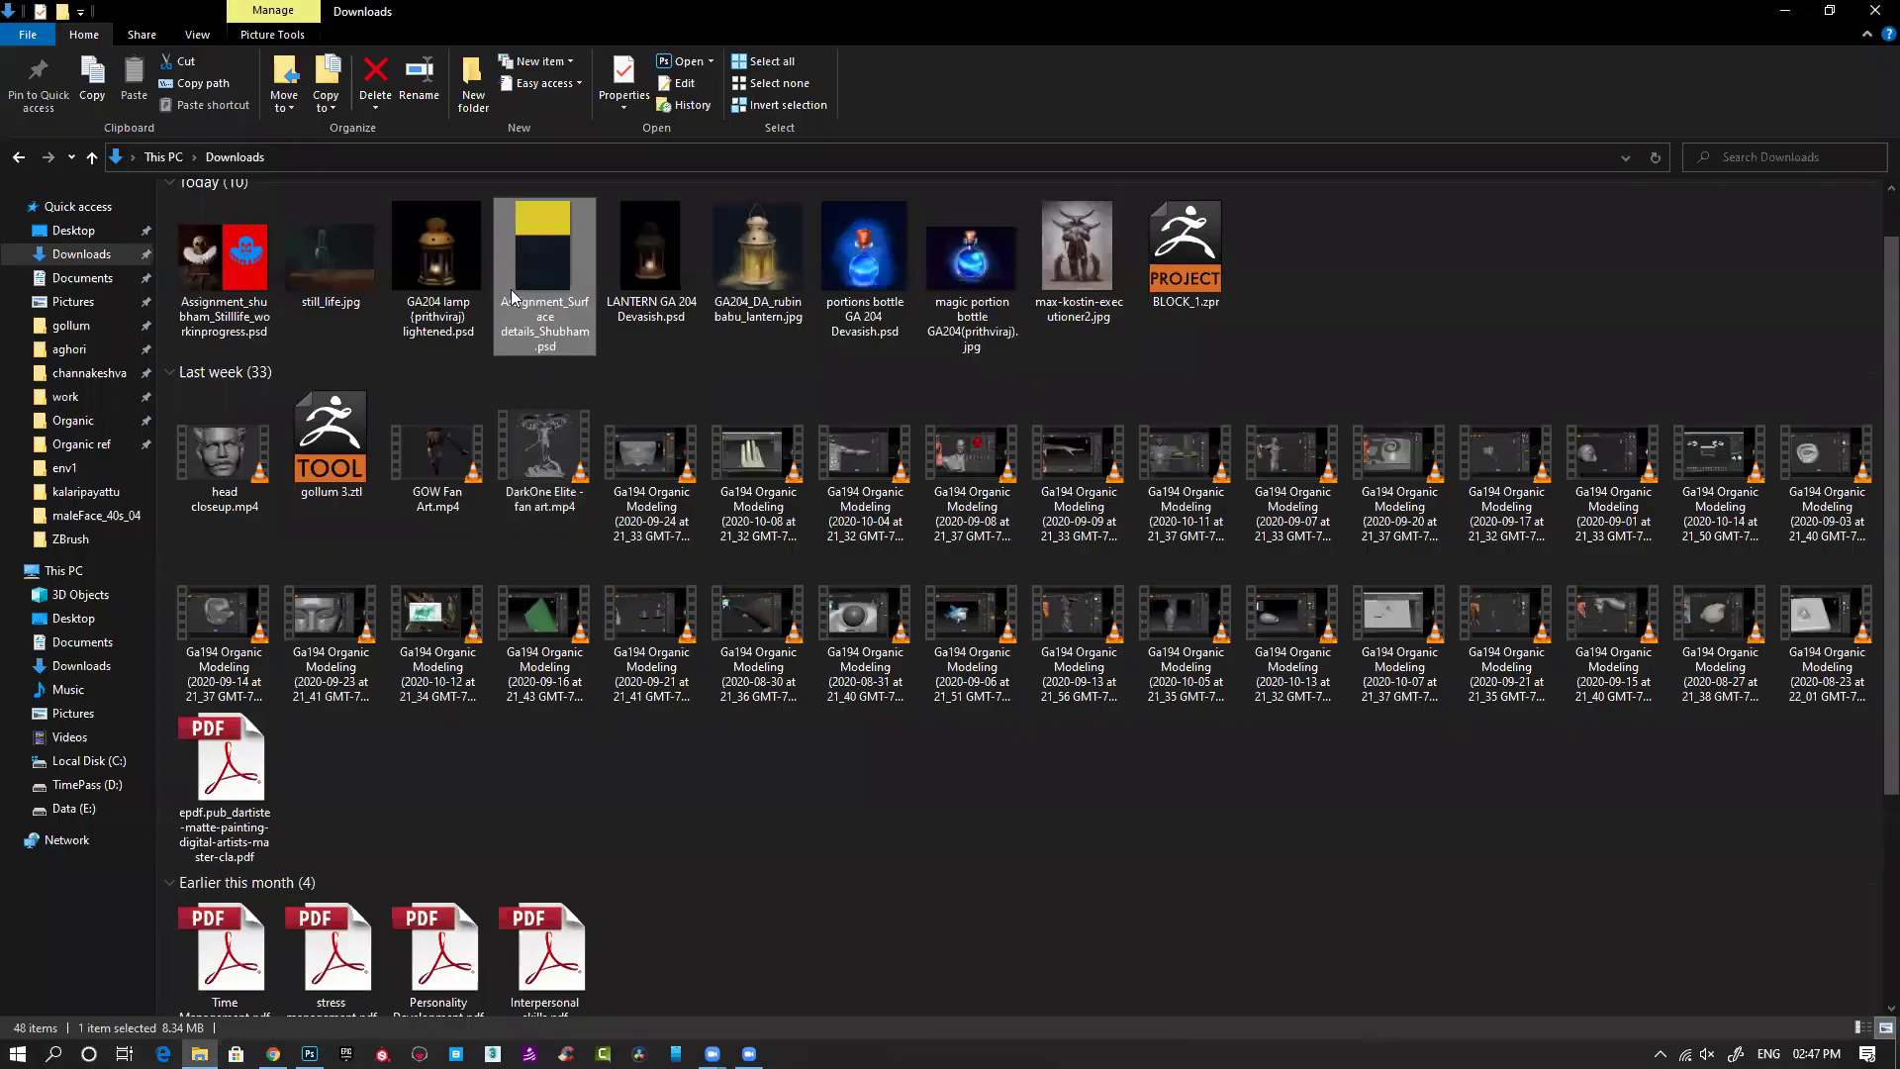
{"action": "double_click", "coordinate": [441, 255]}
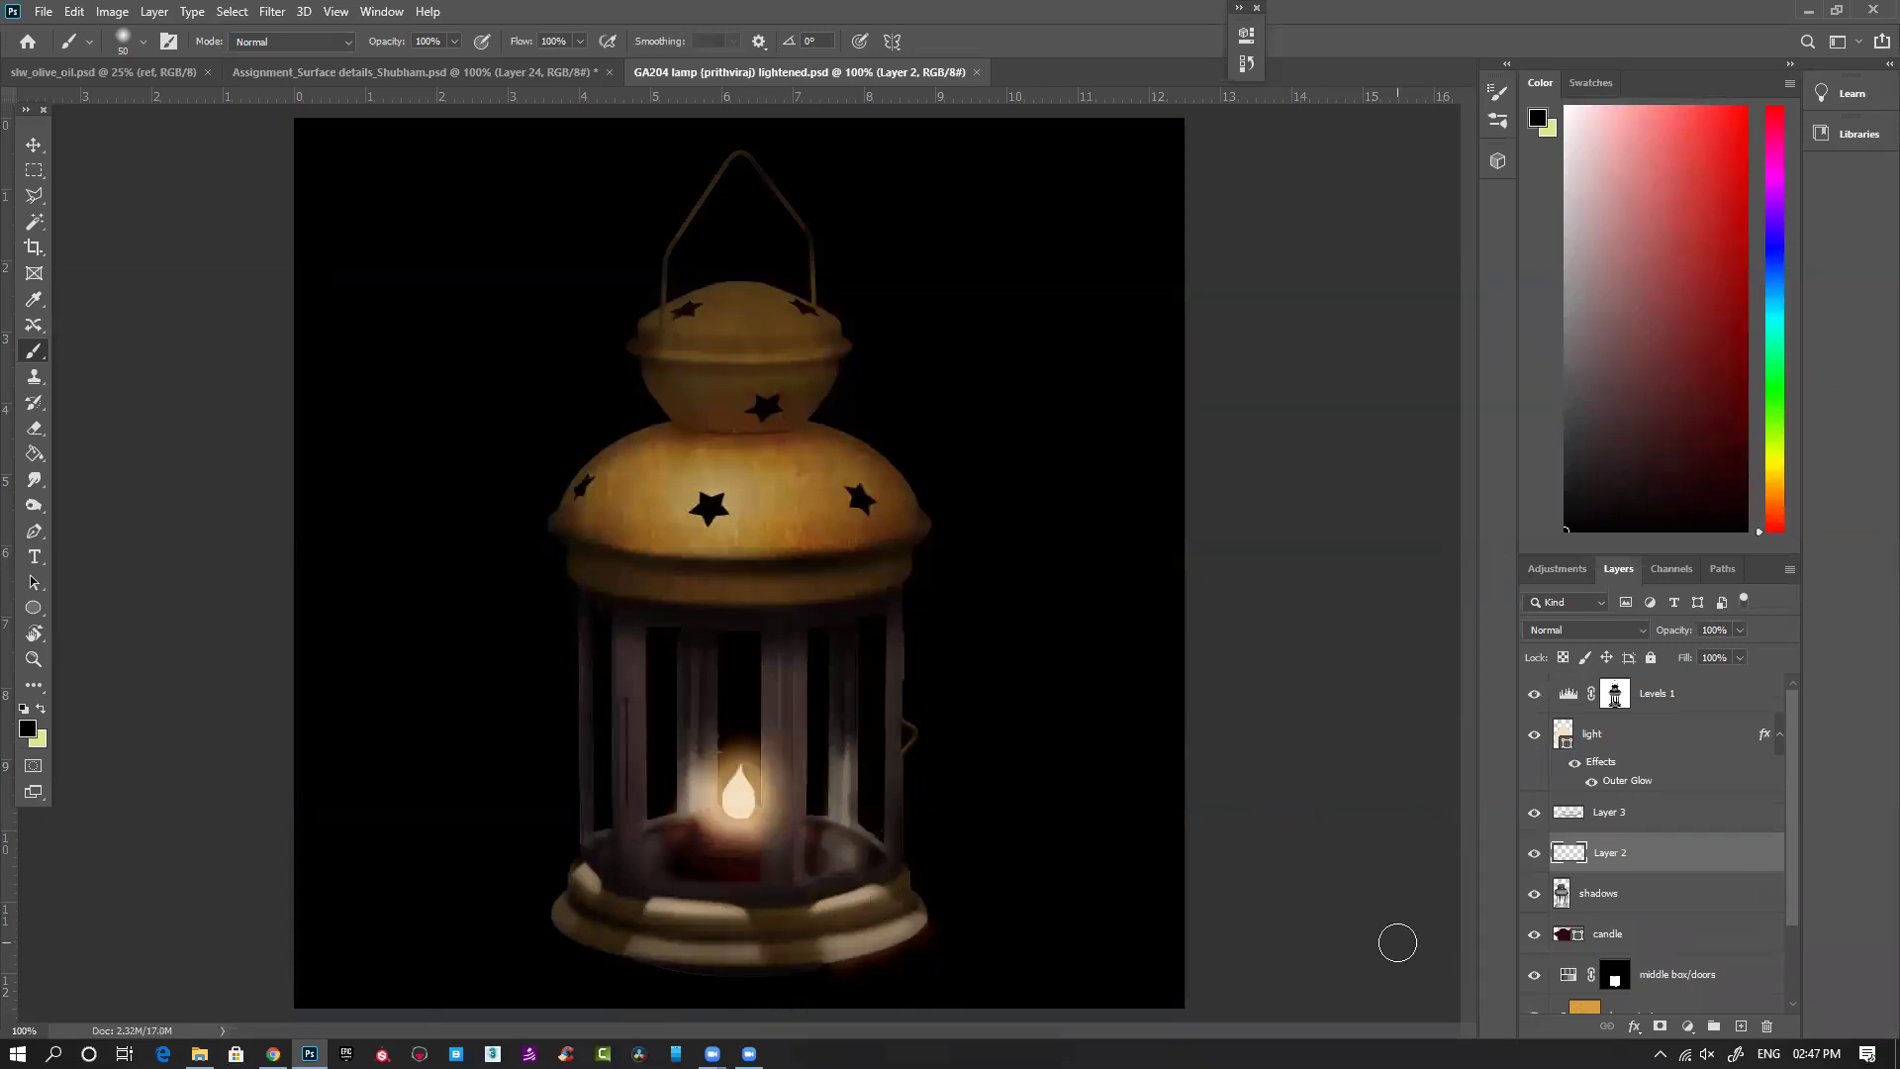
{"action": "left_click", "coordinate": [1550, 744]}
{"action": "left_click", "coordinate": [1537, 738]}
{"action": "left_click", "coordinate": [1536, 739]}
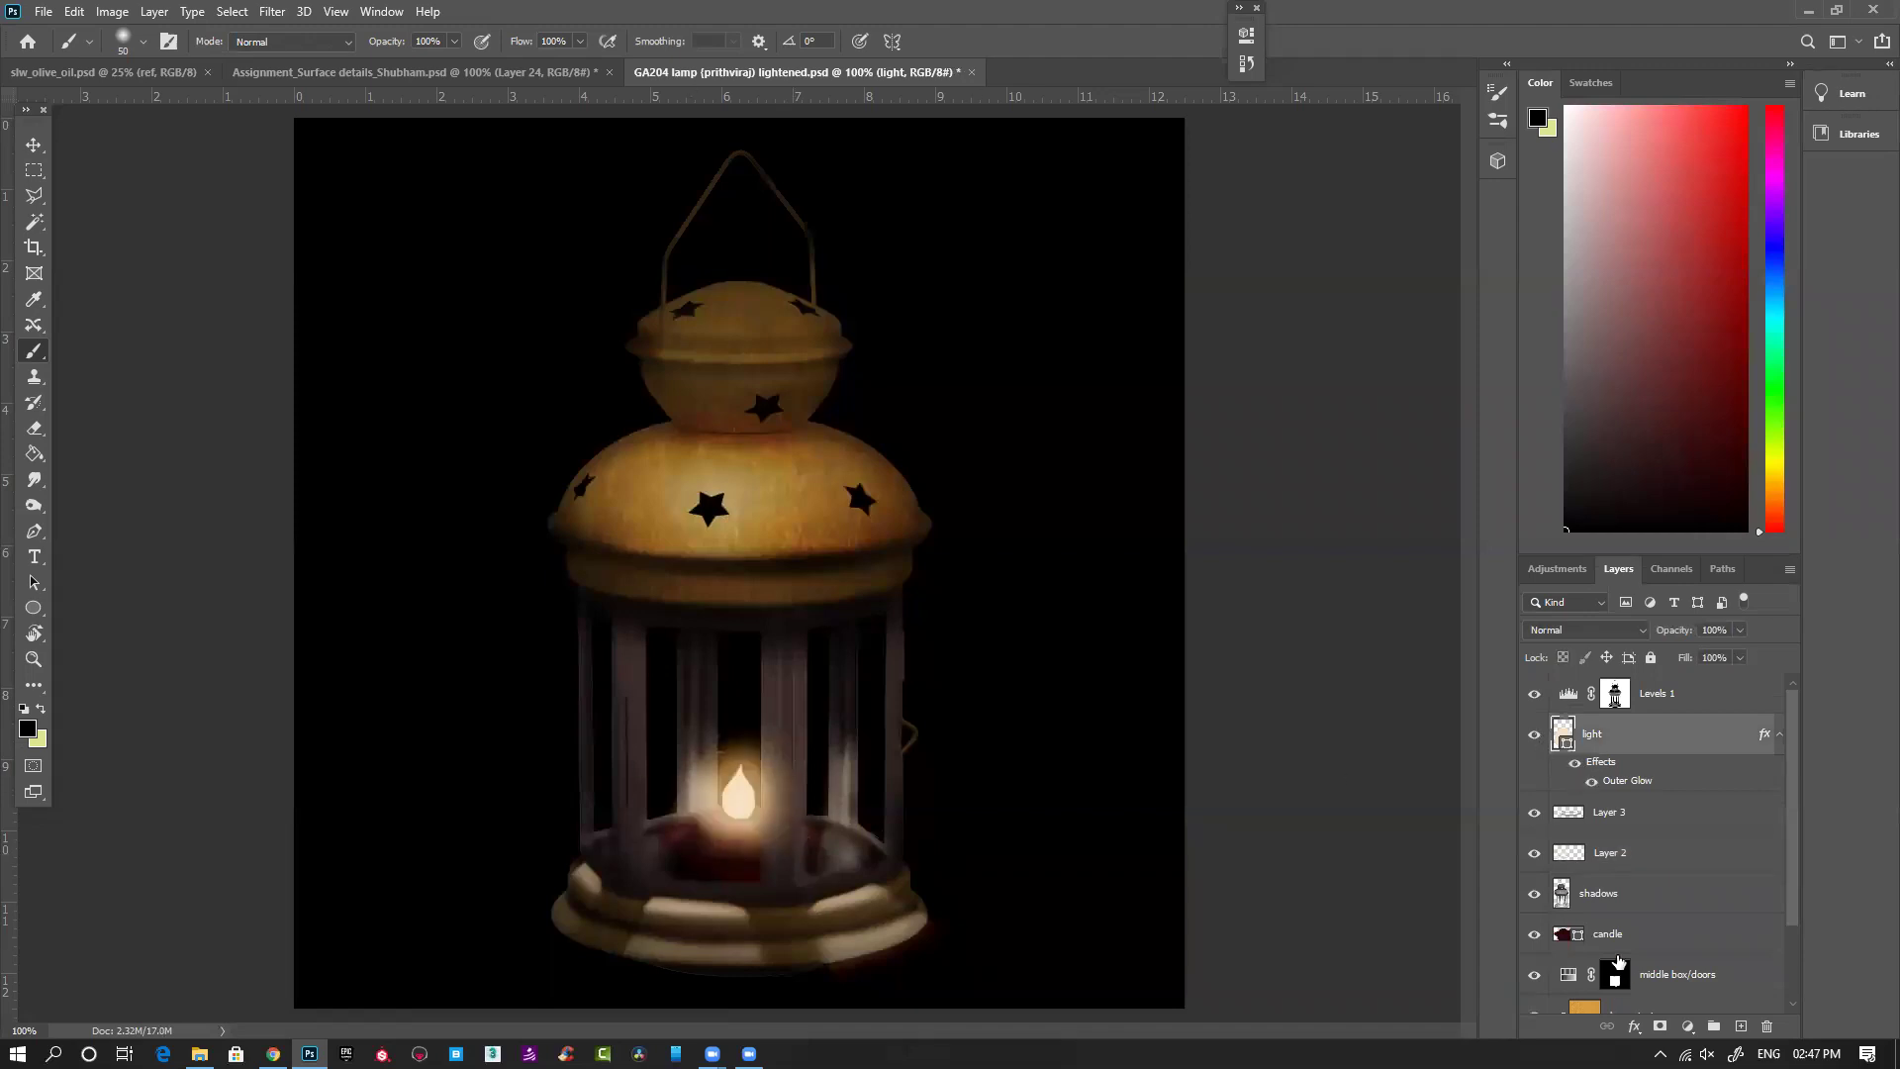
{"action": "left_click", "coordinate": [1741, 1027]}
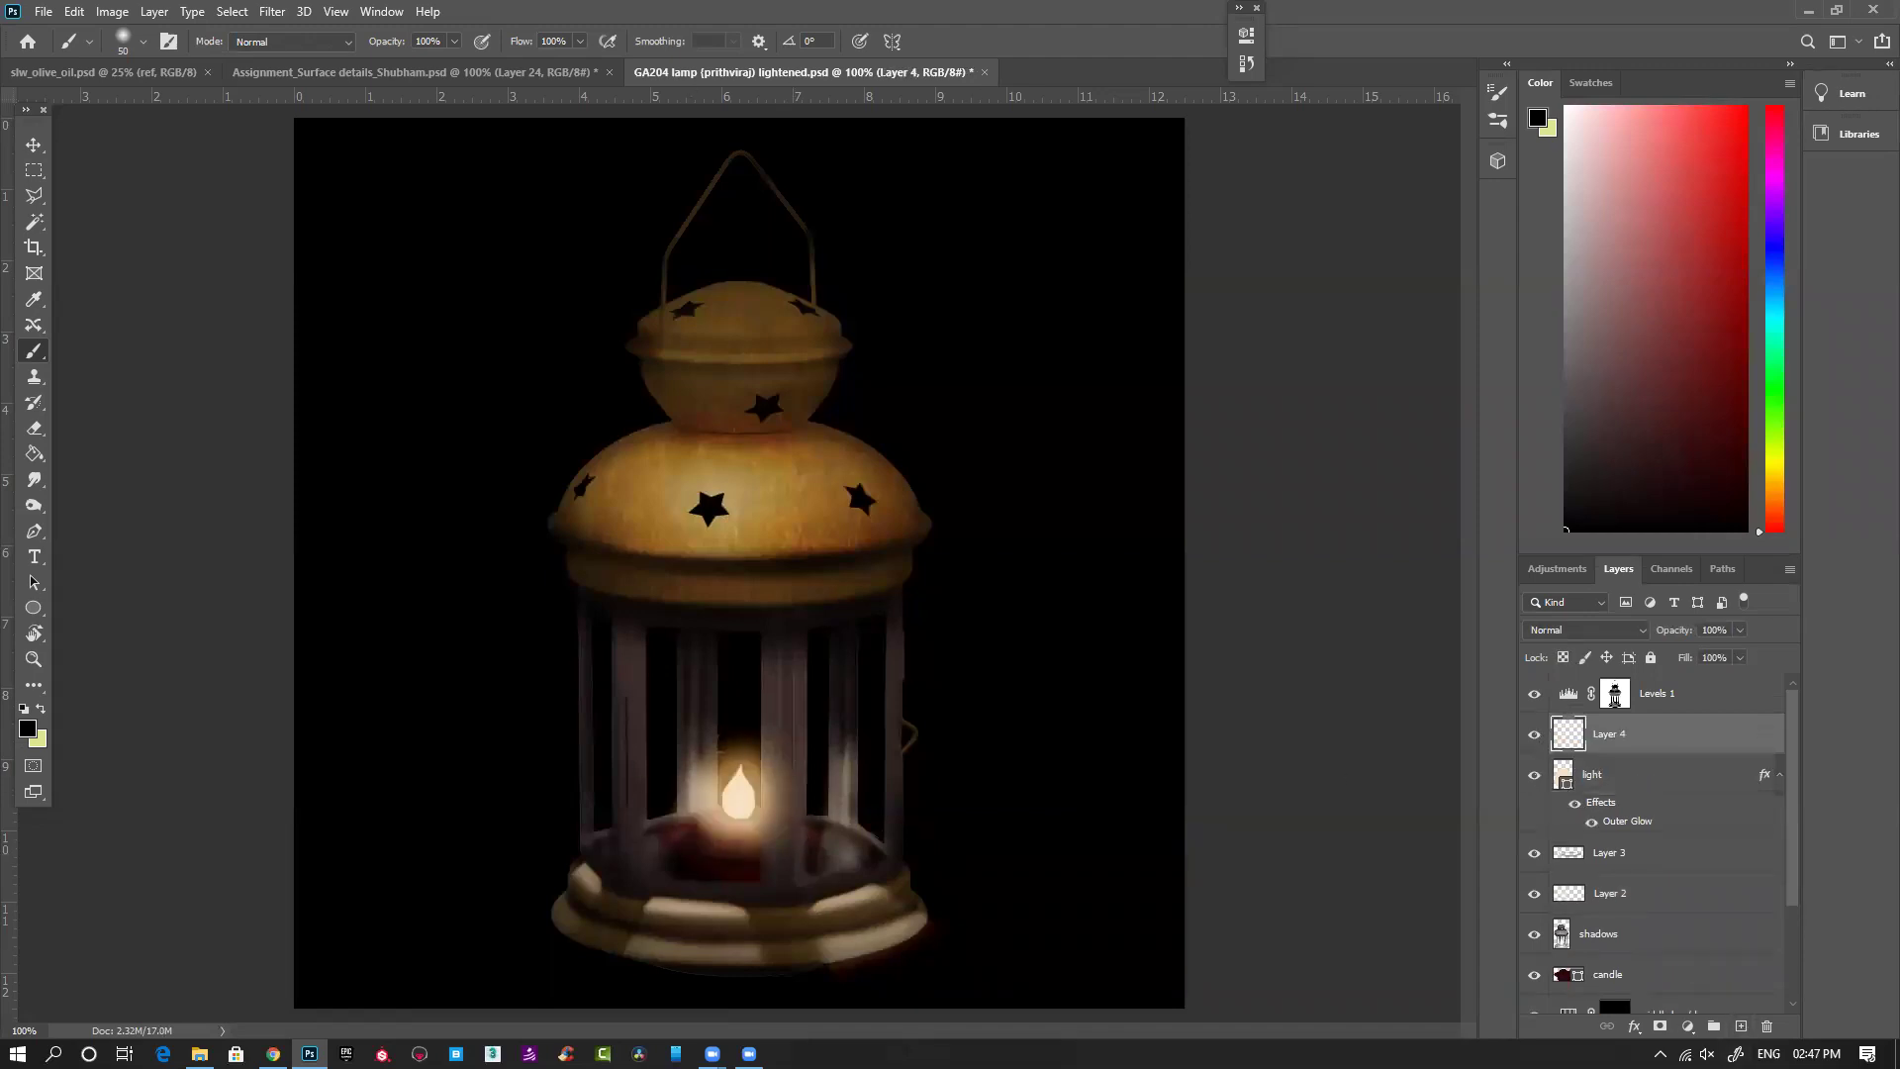
Step: Sample the flame's cream colour, adjust it slightly and paint over the flame with a small soft brush
{"action": "left_click", "coordinate": [746, 828], "text": "ctrl"}
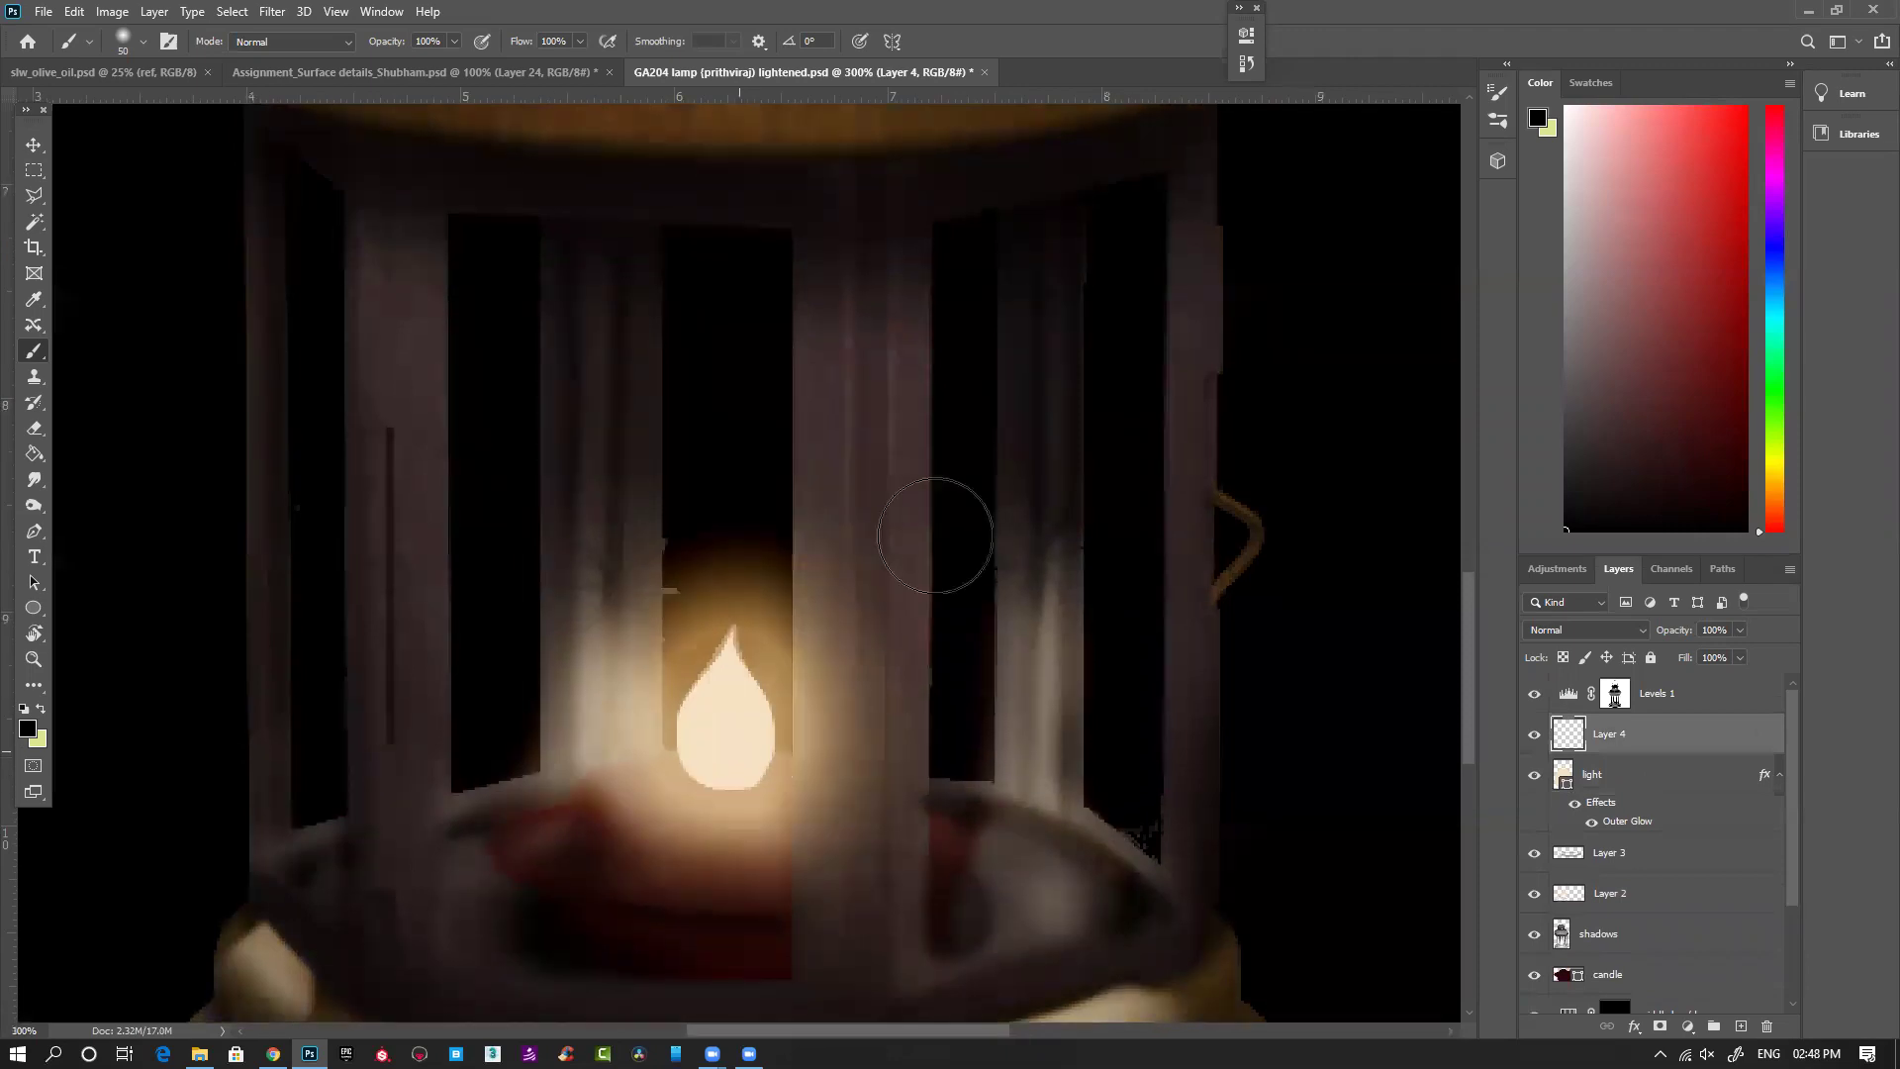
{"action": "left_click", "coordinate": [730, 762], "text": "alt"}
{"action": "key", "text": "bracketleft"}
{"action": "key", "text": "bracketleft"}
{"action": "key", "text": "bracketleft"}
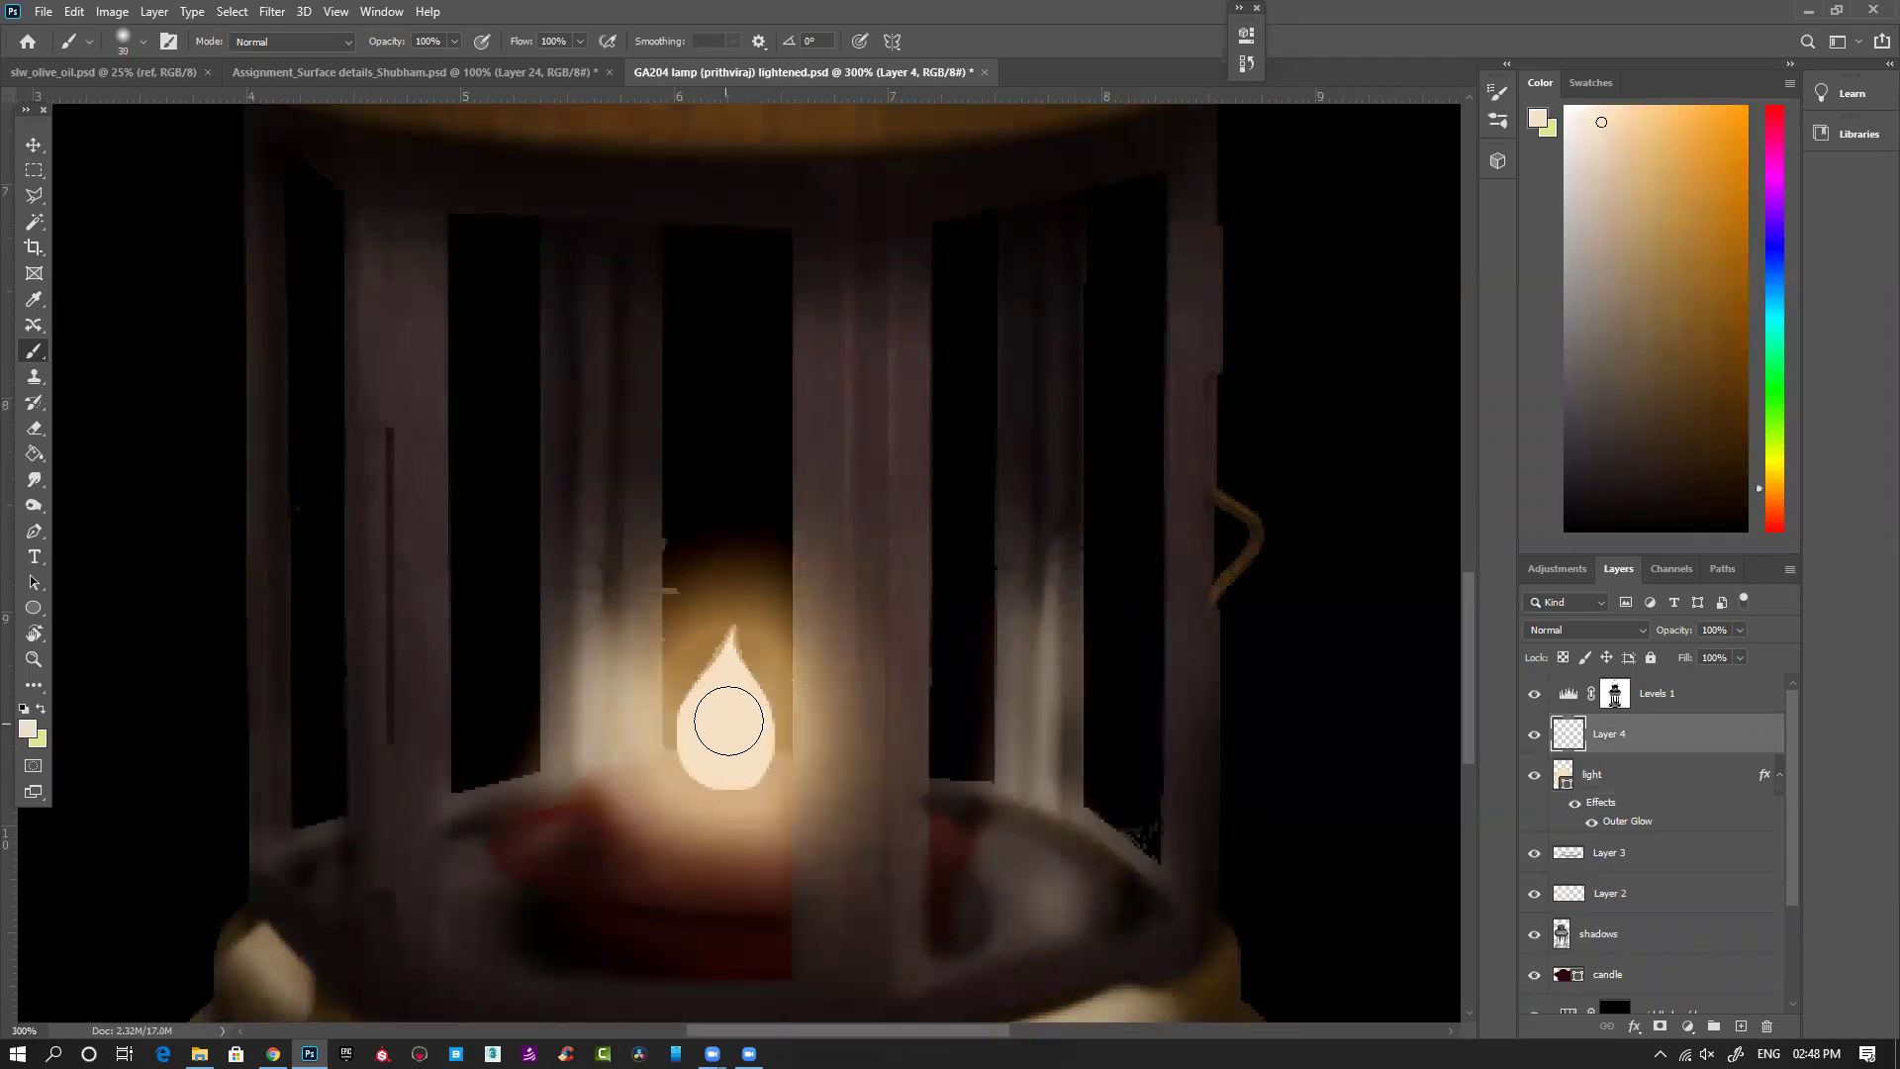
{"action": "left_click", "coordinate": [740, 762]}
{"action": "left_click_drag", "start_coordinate": [1598, 121], "coordinate": [1588, 115]}
{"action": "left_click_drag", "start_coordinate": [721, 748], "coordinate": [751, 729]}
Step: Paint a wide glow around the flame with a 300 px soft brush in the sampled cream, comparing with the layer hidden
{"action": "left_click", "coordinate": [741, 730], "text": "alt"}
{"action": "left_click", "coordinate": [697, 725], "text": "alt"}
{"action": "key", "text": "]"}
{"action": "key", "text": "]"}
{"action": "key", "text": "]"}
{"action": "key", "text": "]"}
{"action": "key", "text": "]"}
{"action": "key", "text": "]"}
{"action": "key", "text": "]"}
{"action": "key", "text": "]"}
{"action": "key", "text": "]"}
{"action": "key", "text": "]"}
{"action": "key", "text": "]"}
{"action": "key", "text": "["}
{"action": "key", "text": "["}
{"action": "mouse_move", "coordinate": [722, 623]}
{"action": "left_mouse_down"}
{"action": "mouse_move", "coordinate": [704, 666]}
{"action": "mouse_move", "coordinate": [797, 649]}
{"action": "mouse_move", "coordinate": [806, 584]}
{"action": "left_mouse_up"}
{"action": "scroll", "coordinate": [812, 594], "scroll_direction": "down", "scroll_amount": 5}
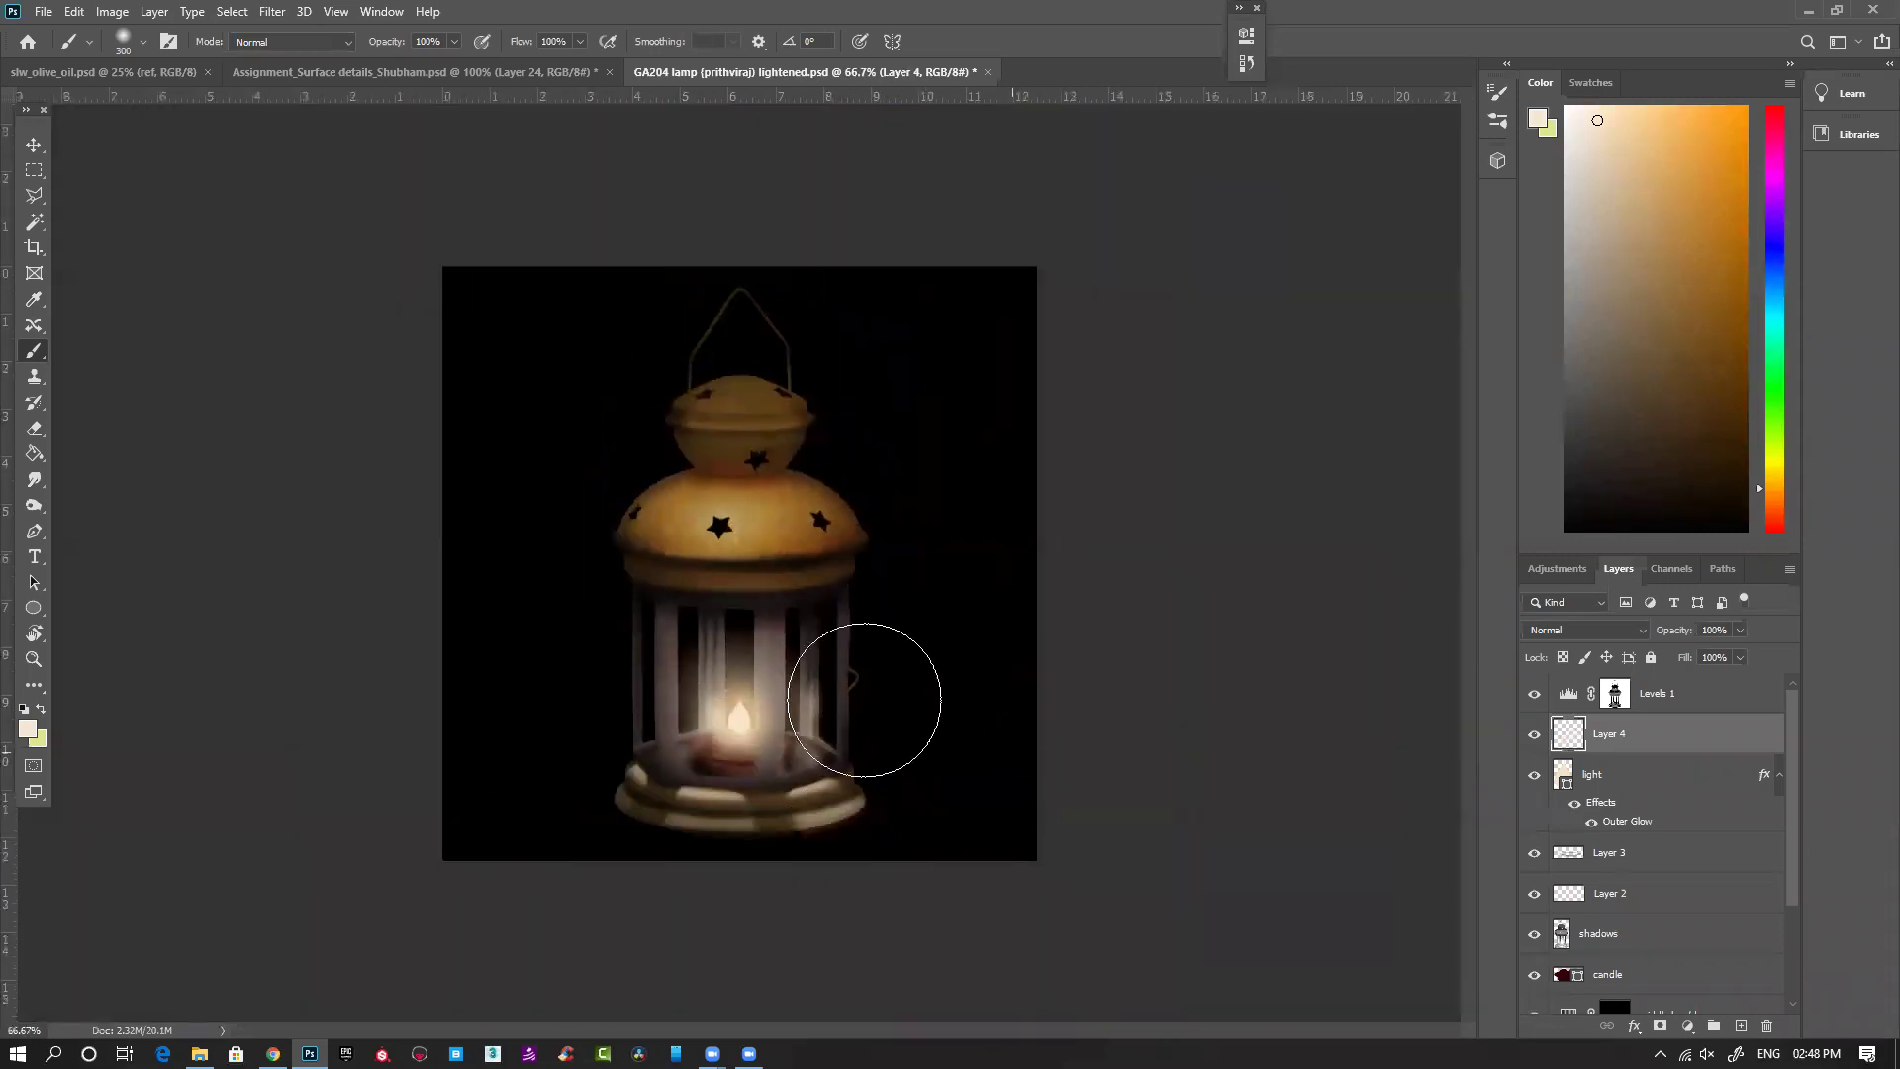
{"action": "left_click", "coordinate": [1536, 735]}
{"action": "left_click", "coordinate": [1536, 734]}
Step: Draw thin cream highlight lines with a 5 px brush along the edge of the back post behind the front window and its sill
{"action": "scroll", "coordinate": [741, 860], "scroll_direction": "up", "scroll_amount": 3}
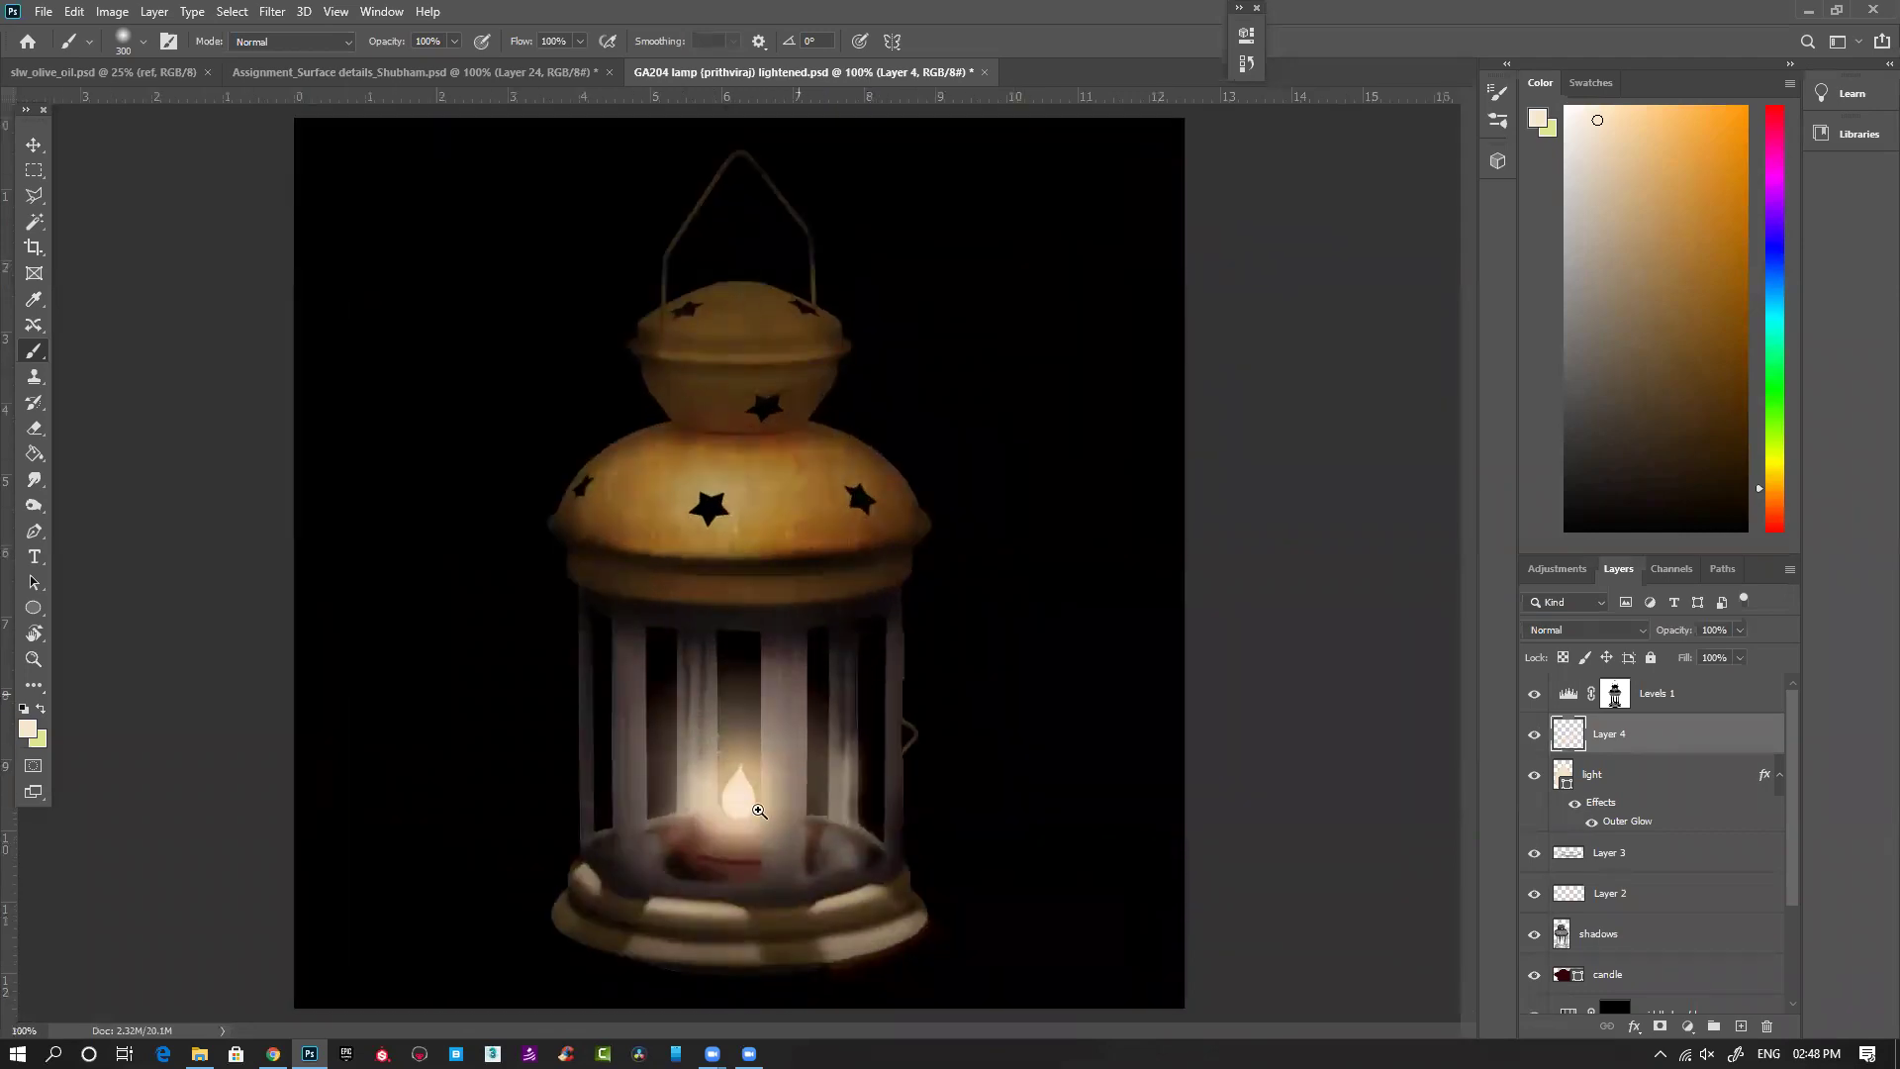
{"action": "scroll", "coordinate": [741, 861], "scroll_direction": "up", "scroll_amount": 4}
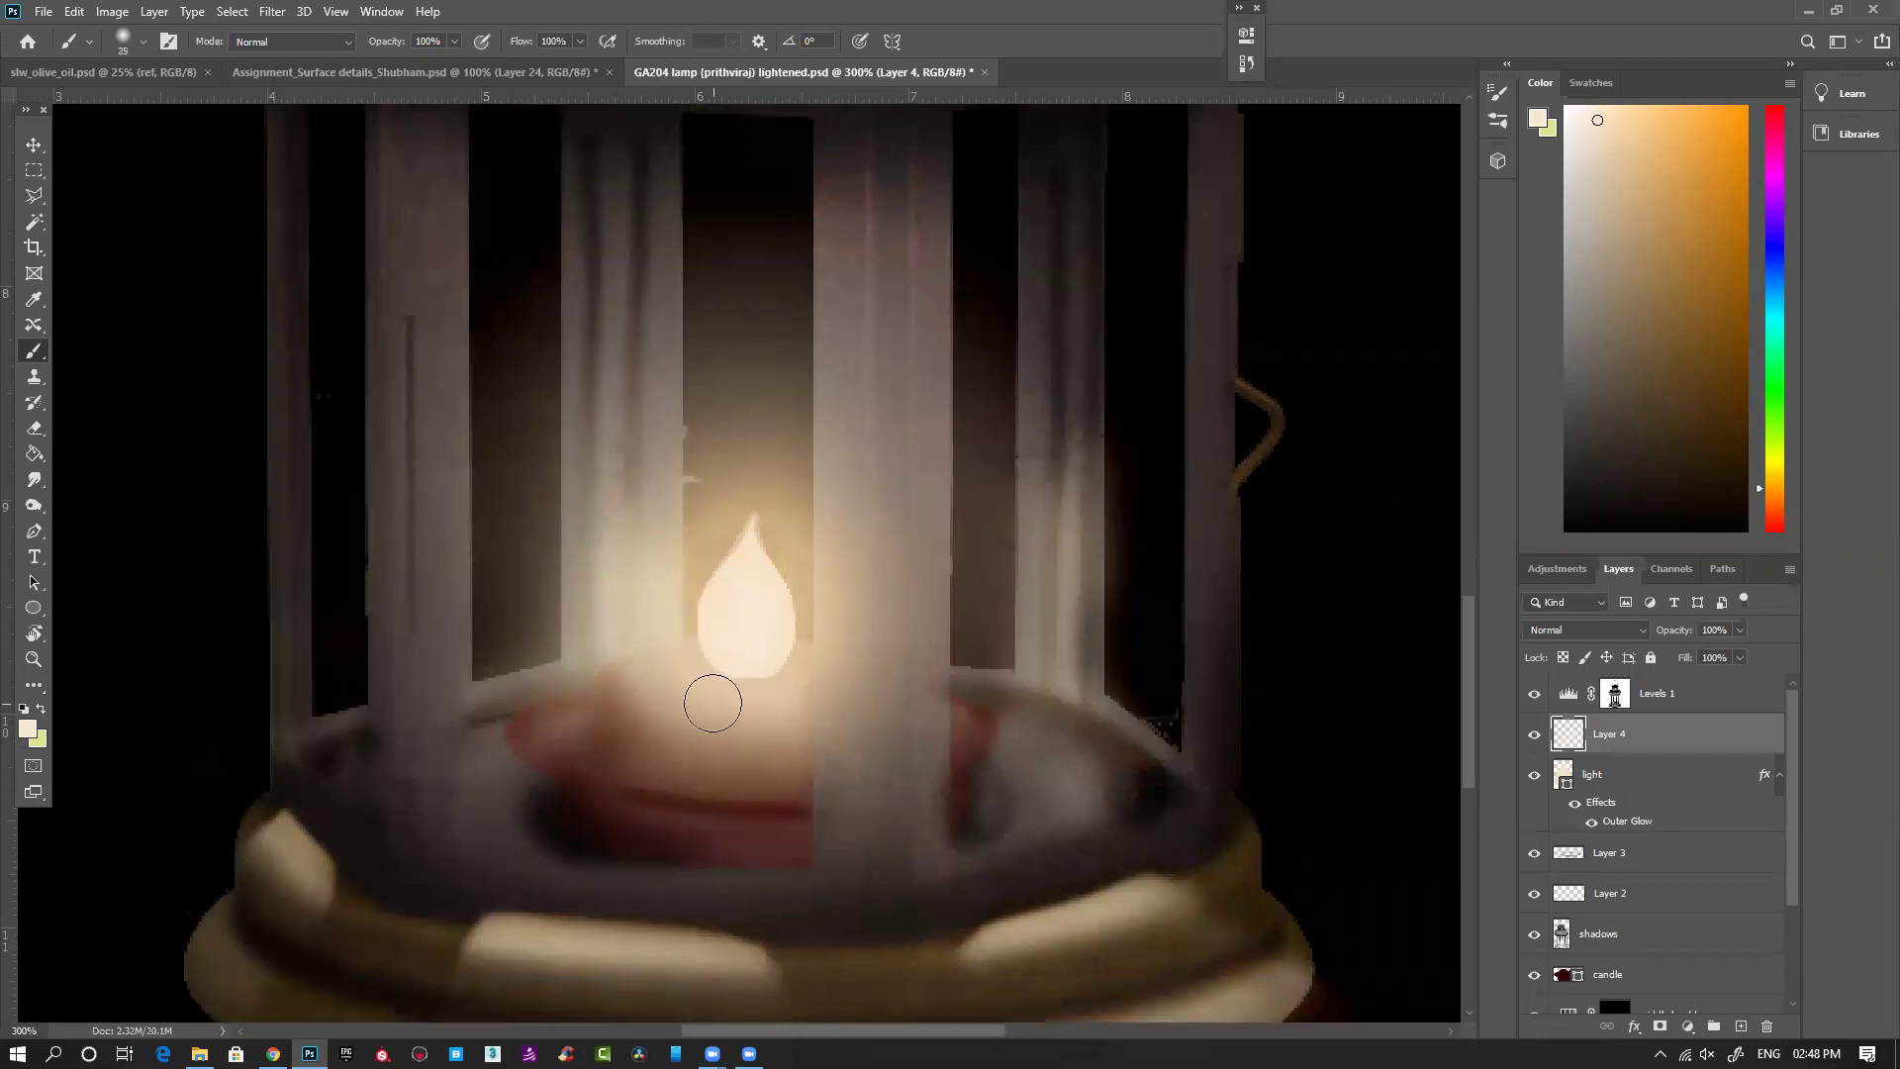
{"action": "scroll", "coordinate": [714, 708], "scroll_direction": "down", "scroll_amount": 1}
{"action": "key", "text": "bracketleft"}
{"action": "key", "text": "bracketleft"}
{"action": "key", "text": "bracketleft"}
{"action": "key", "text": "bracketleft"}
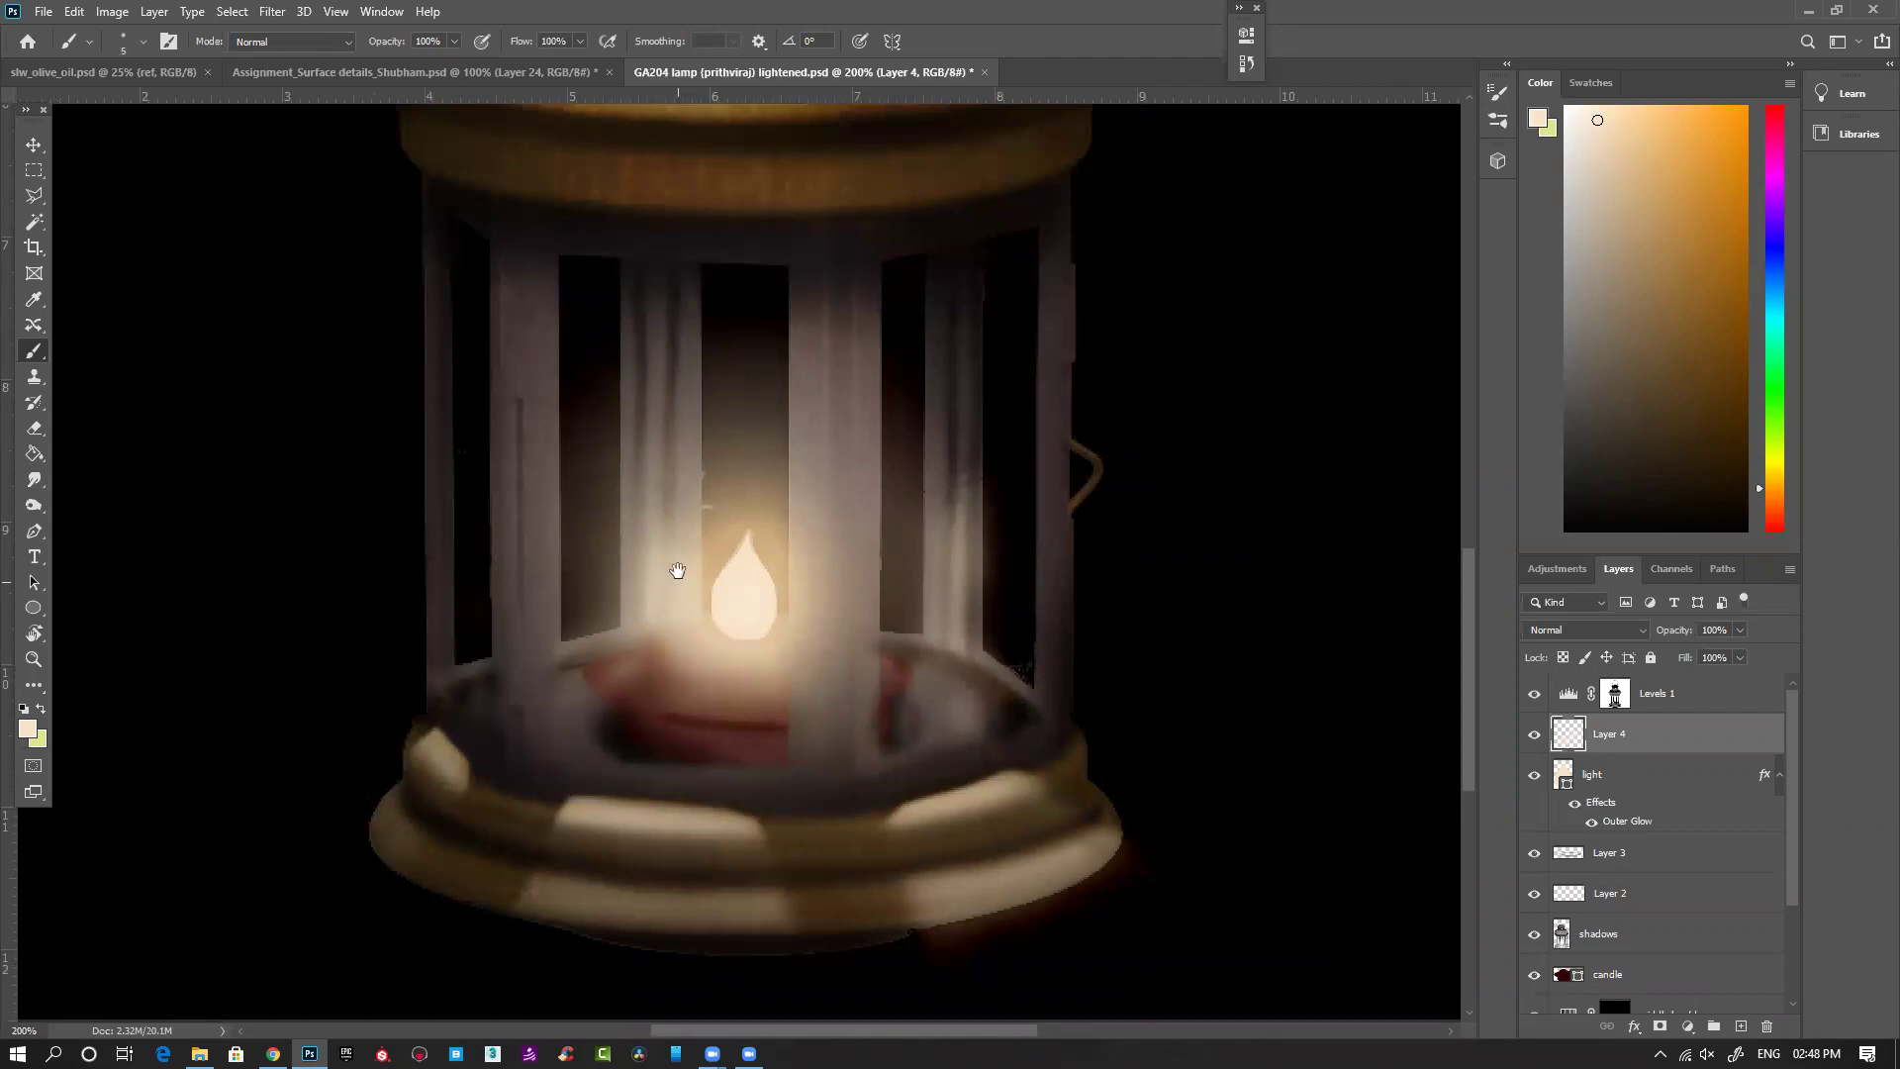
{"action": "left_click_drag", "start_coordinate": [677, 571], "coordinate": [707, 712]}
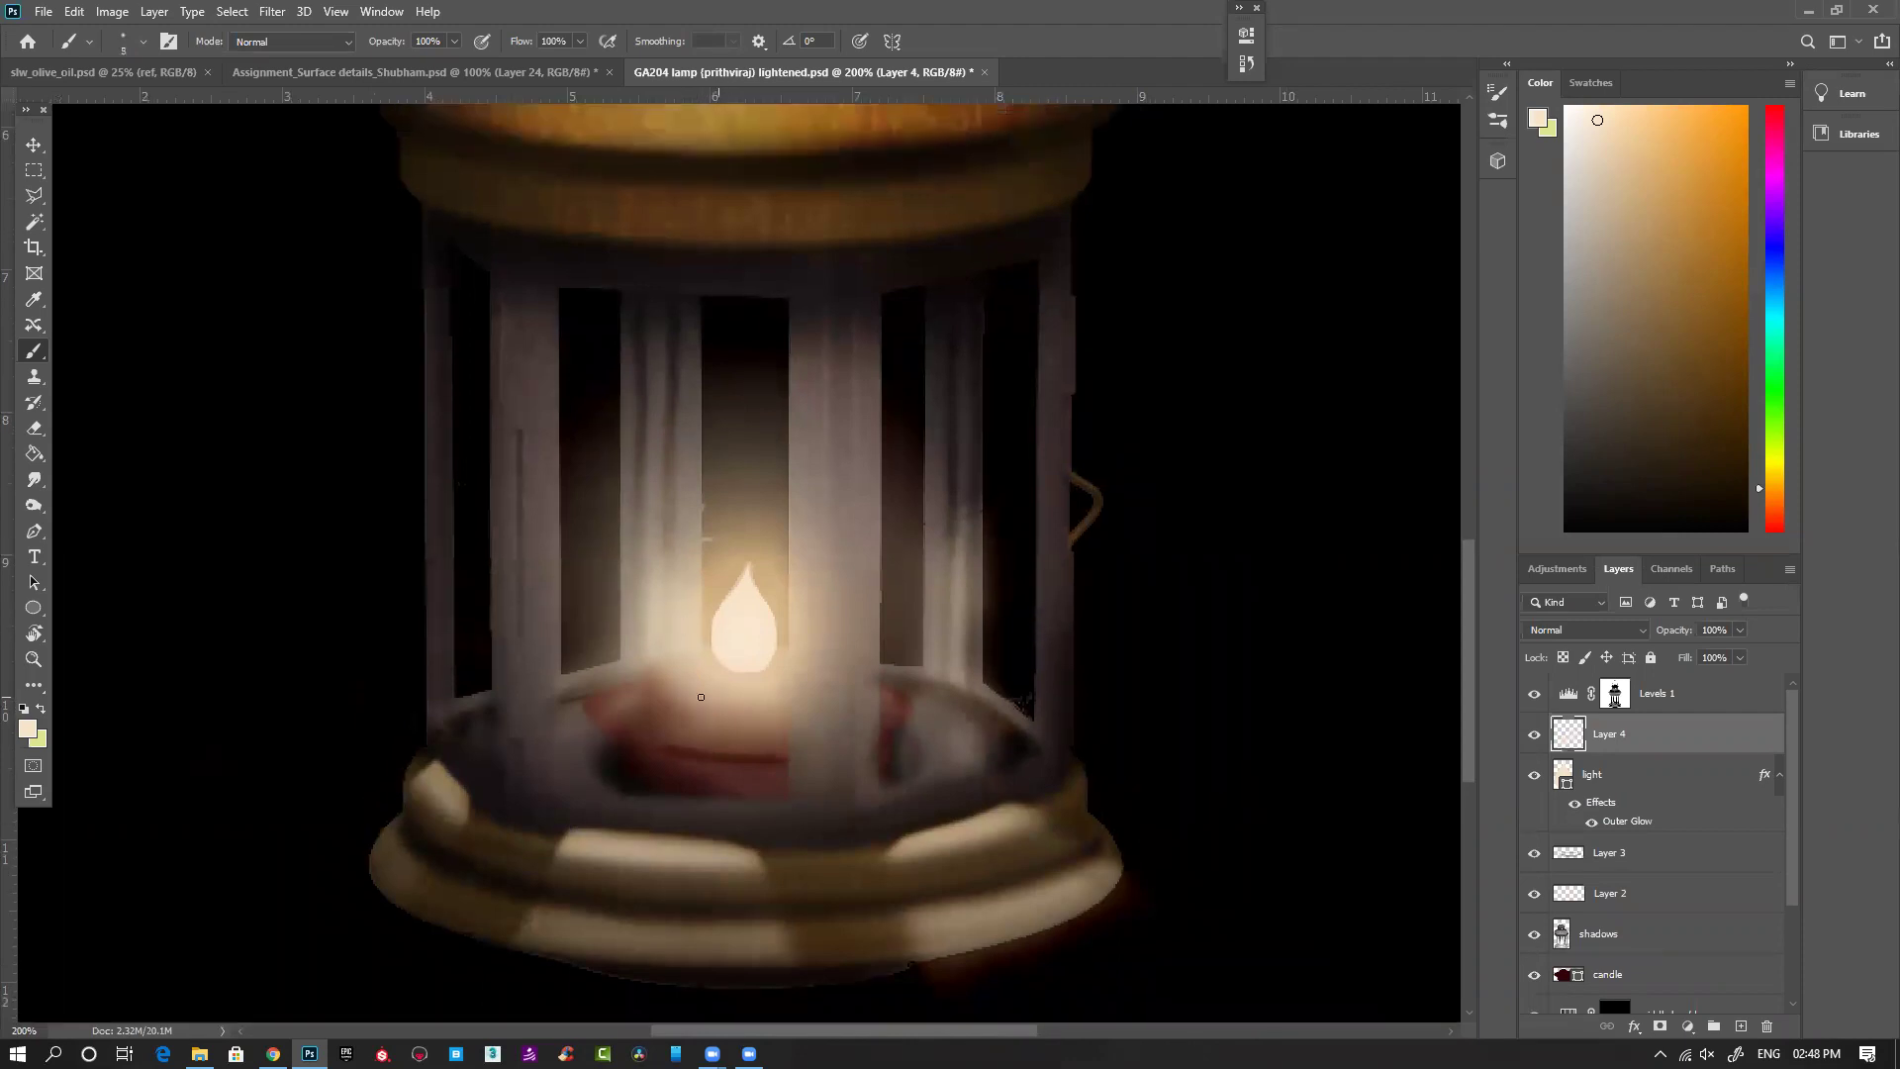
{"action": "left_click_drag", "start_coordinate": [638, 505], "coordinate": [627, 572]}
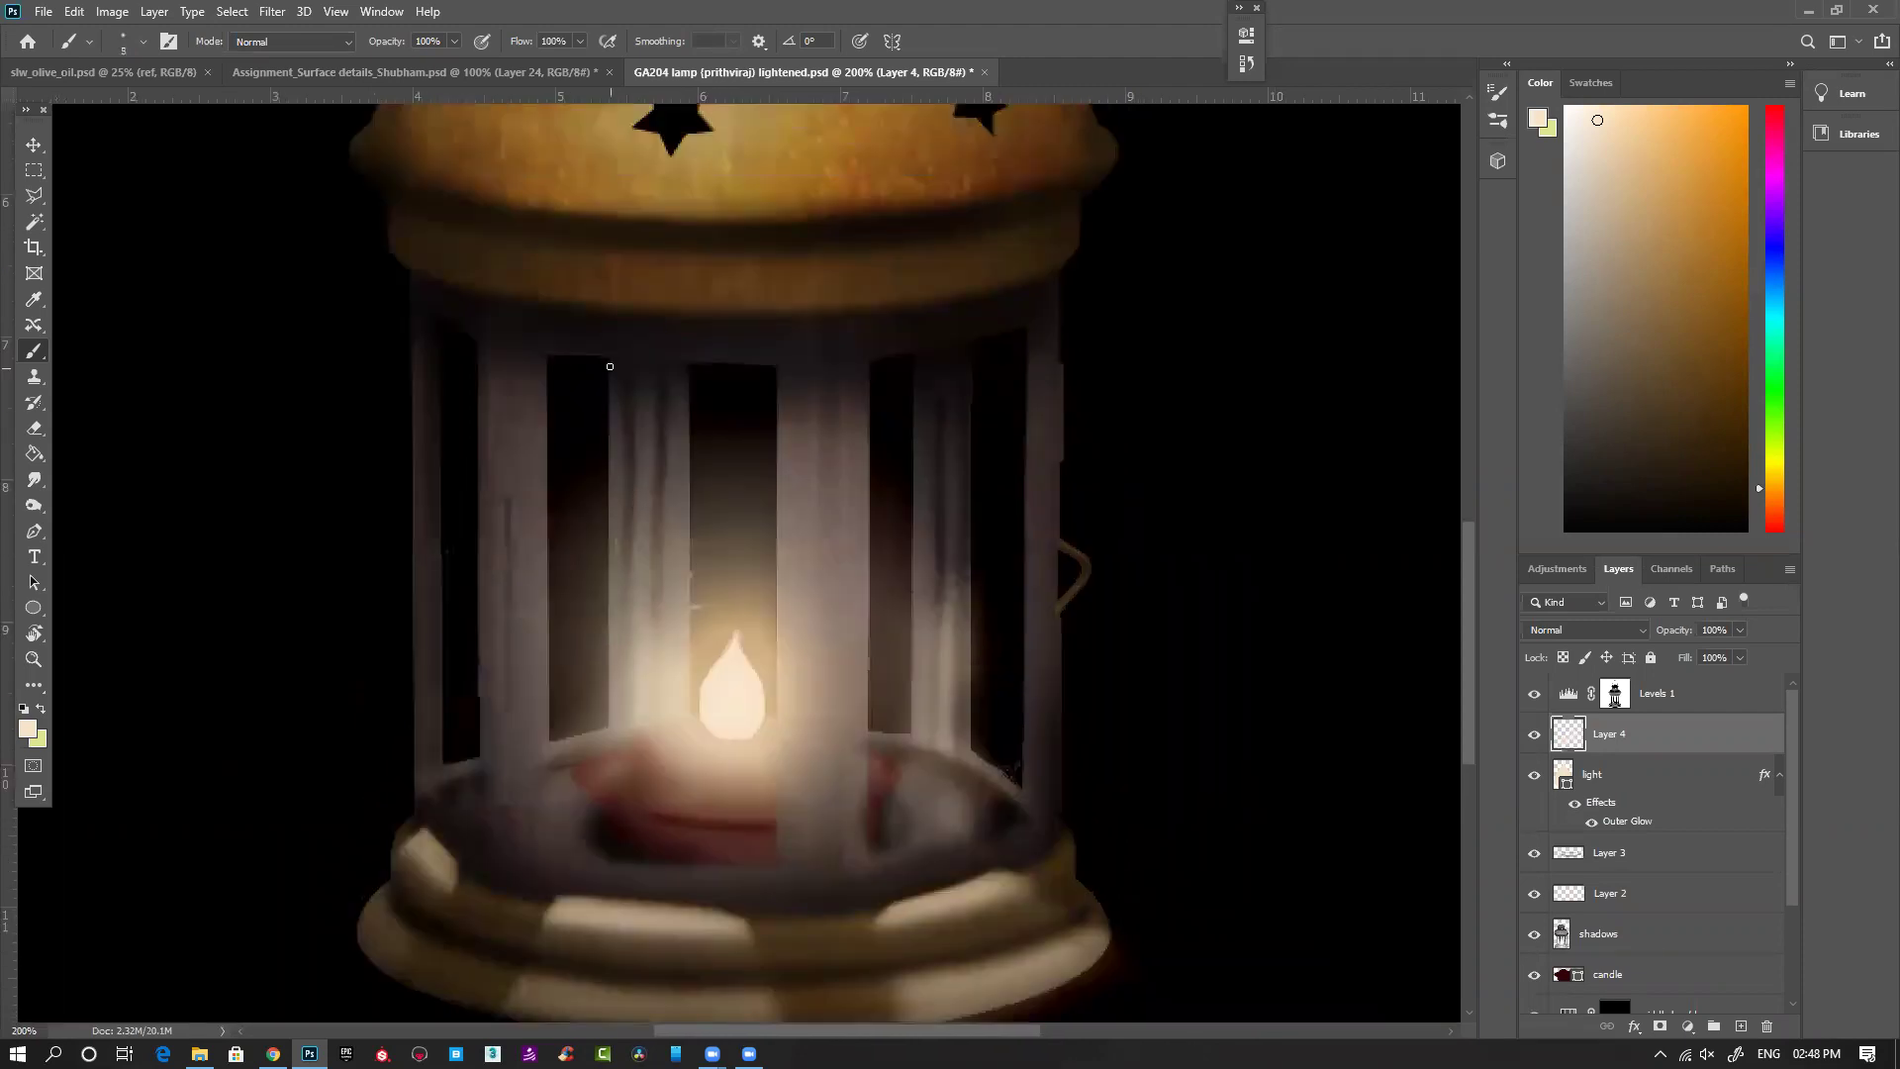
{"action": "left_click_drag", "start_coordinate": [561, 742], "coordinate": [552, 744]}
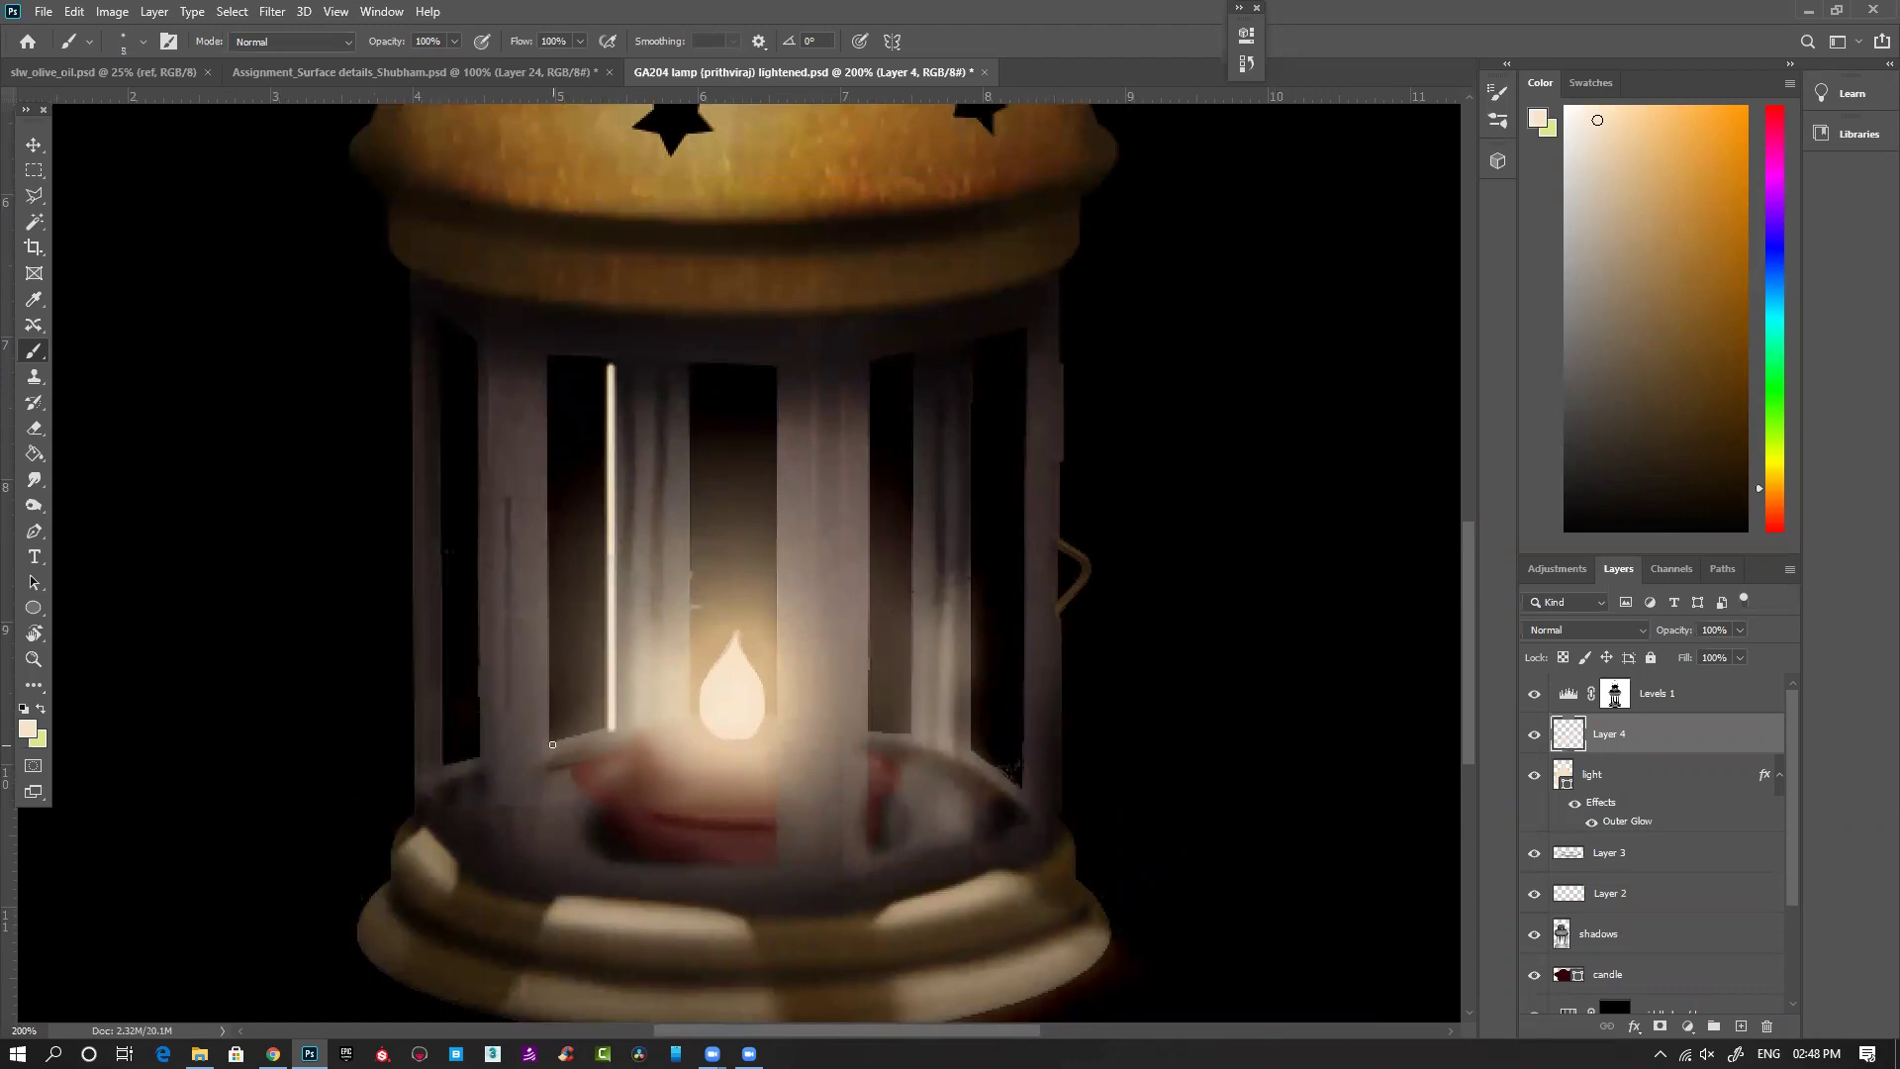
{"action": "left_click", "coordinate": [551, 743], "text": "shift"}
Step: Outline the lantern's middle front window with straight thin cream lines along all four edges
{"action": "left_click", "coordinate": [543, 853], "text": "shift"}
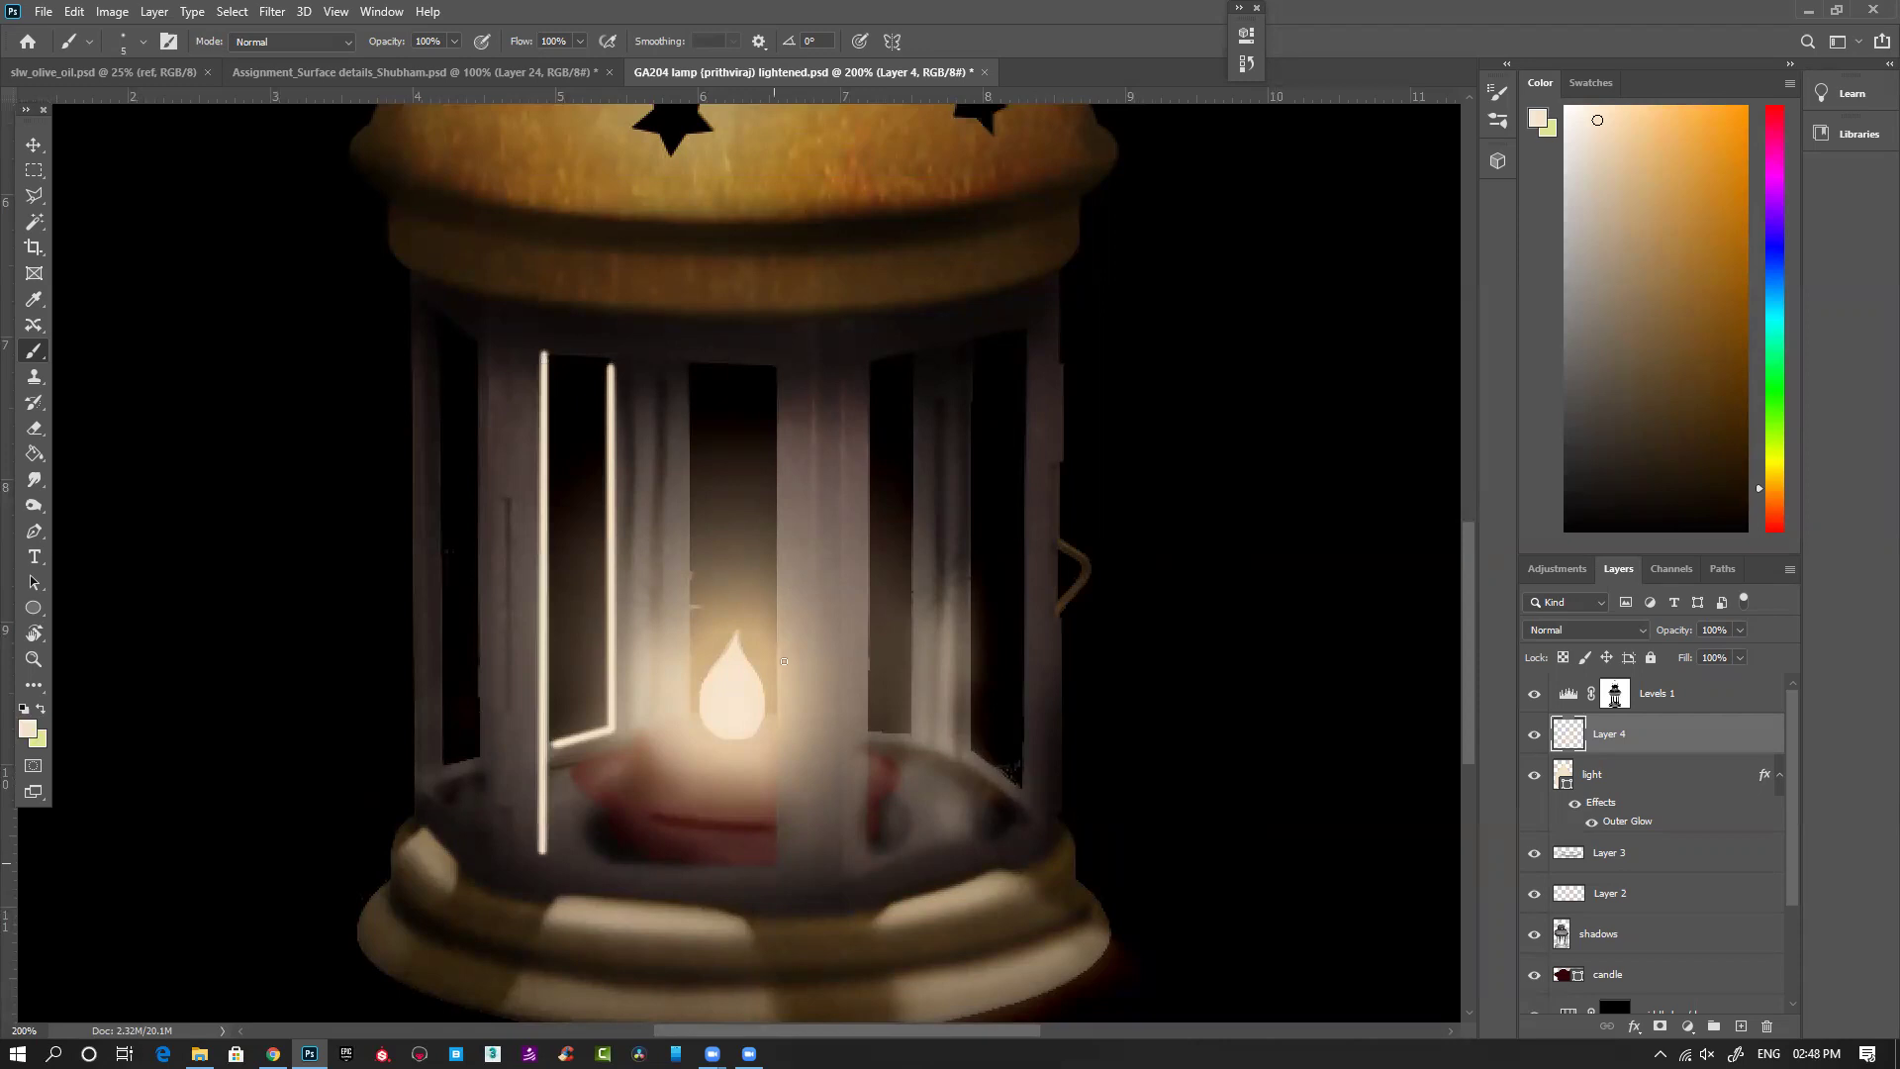
{"action": "left_click", "coordinate": [774, 863], "text": "shift"}
{"action": "left_click", "coordinate": [776, 368], "text": "shift"}
{"action": "left_click", "coordinate": [543, 353], "text": "shift"}
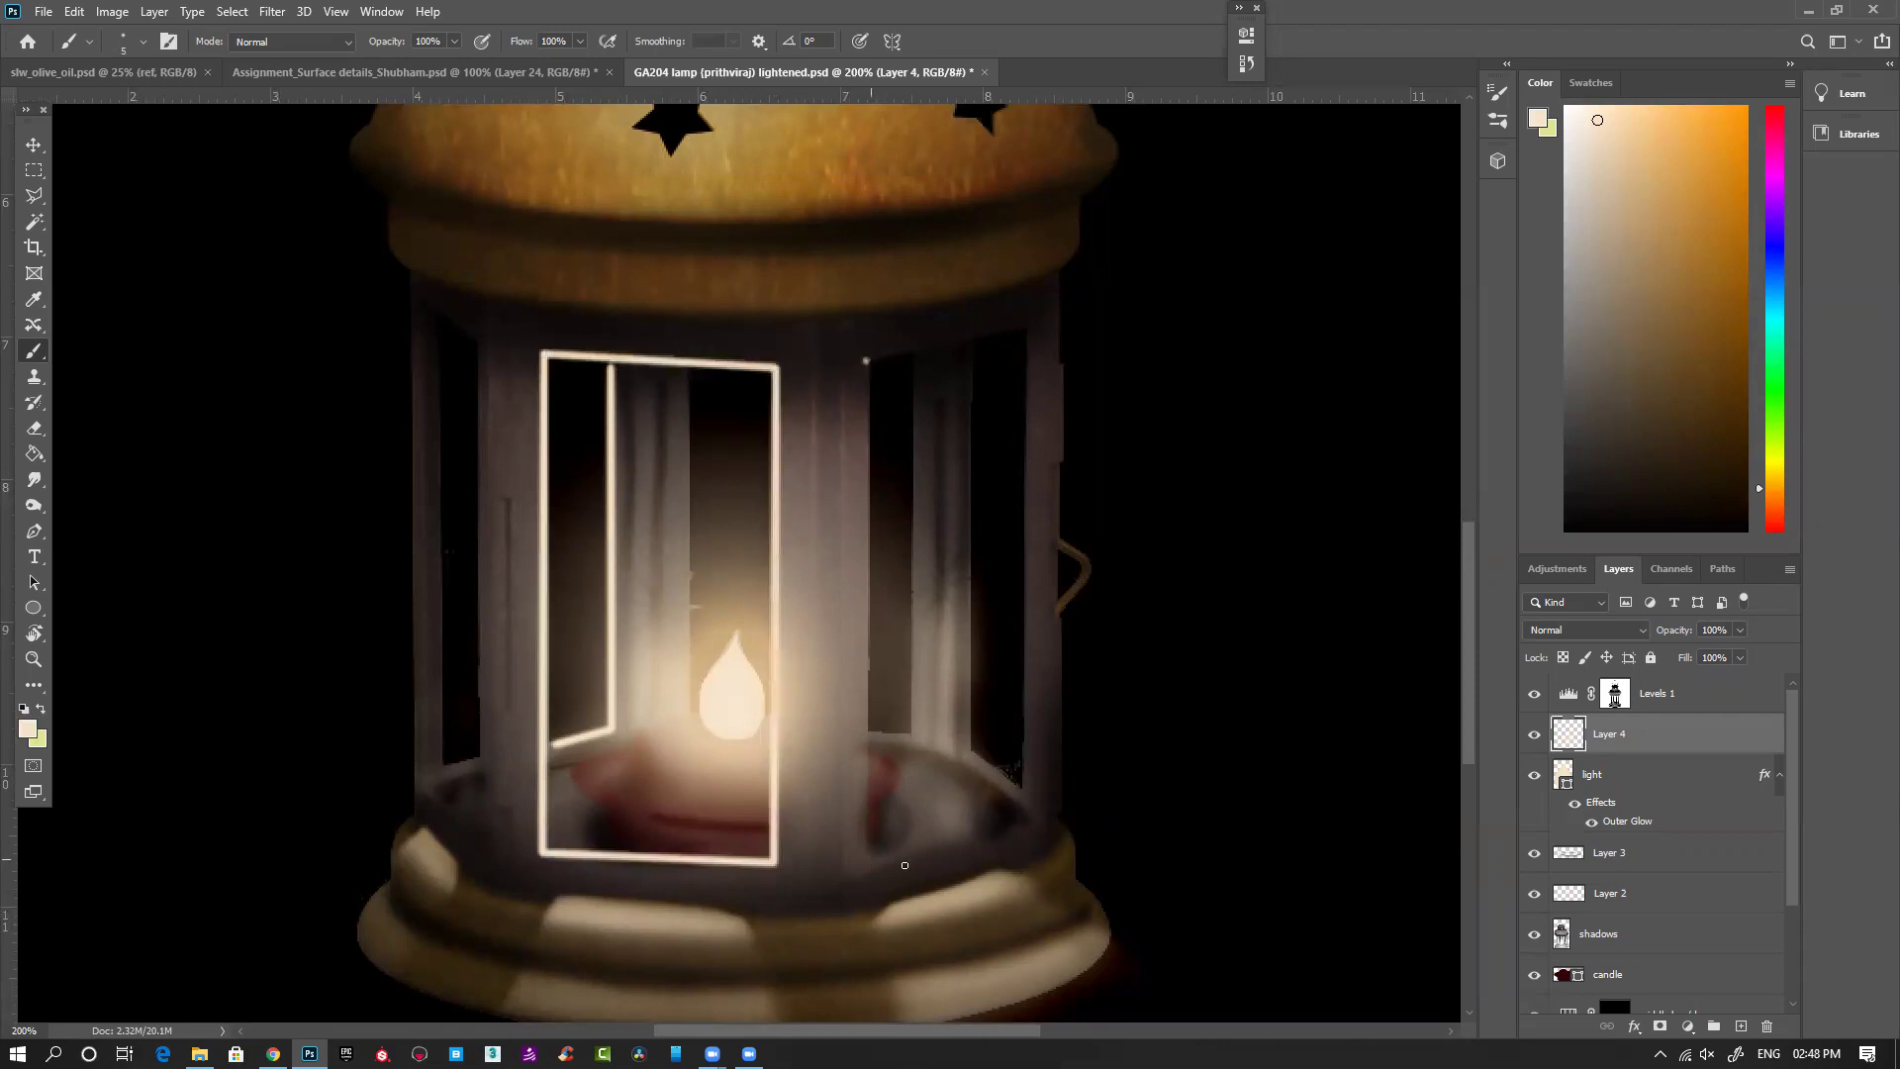
Step: Outline the lantern's right window with straight thin cream lines along all four edges
{"action": "left_click", "coordinate": [870, 867], "text": "shift"}
{"action": "left_click", "coordinate": [1026, 820], "text": "shift"}
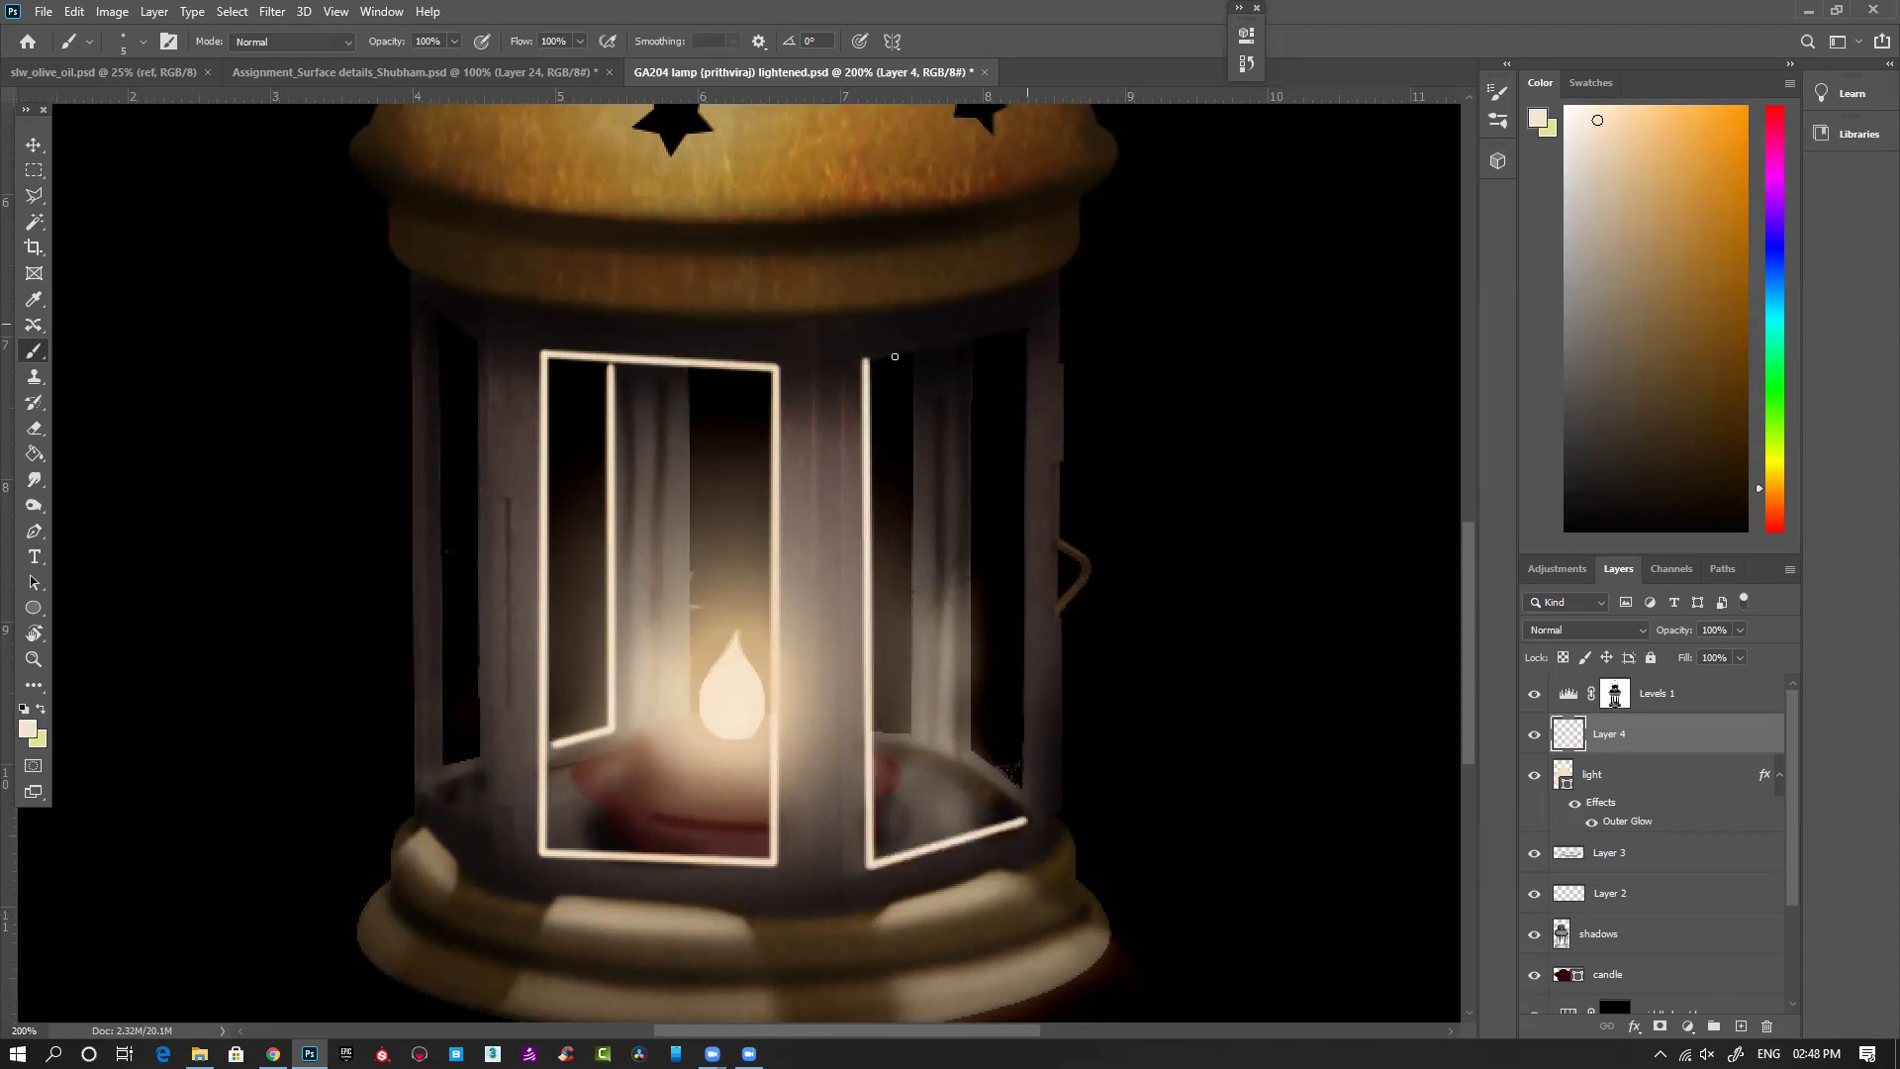
{"action": "left_click", "coordinate": [1030, 326], "text": "shift"}
{"action": "left_click", "coordinate": [864, 357], "text": "shift"}
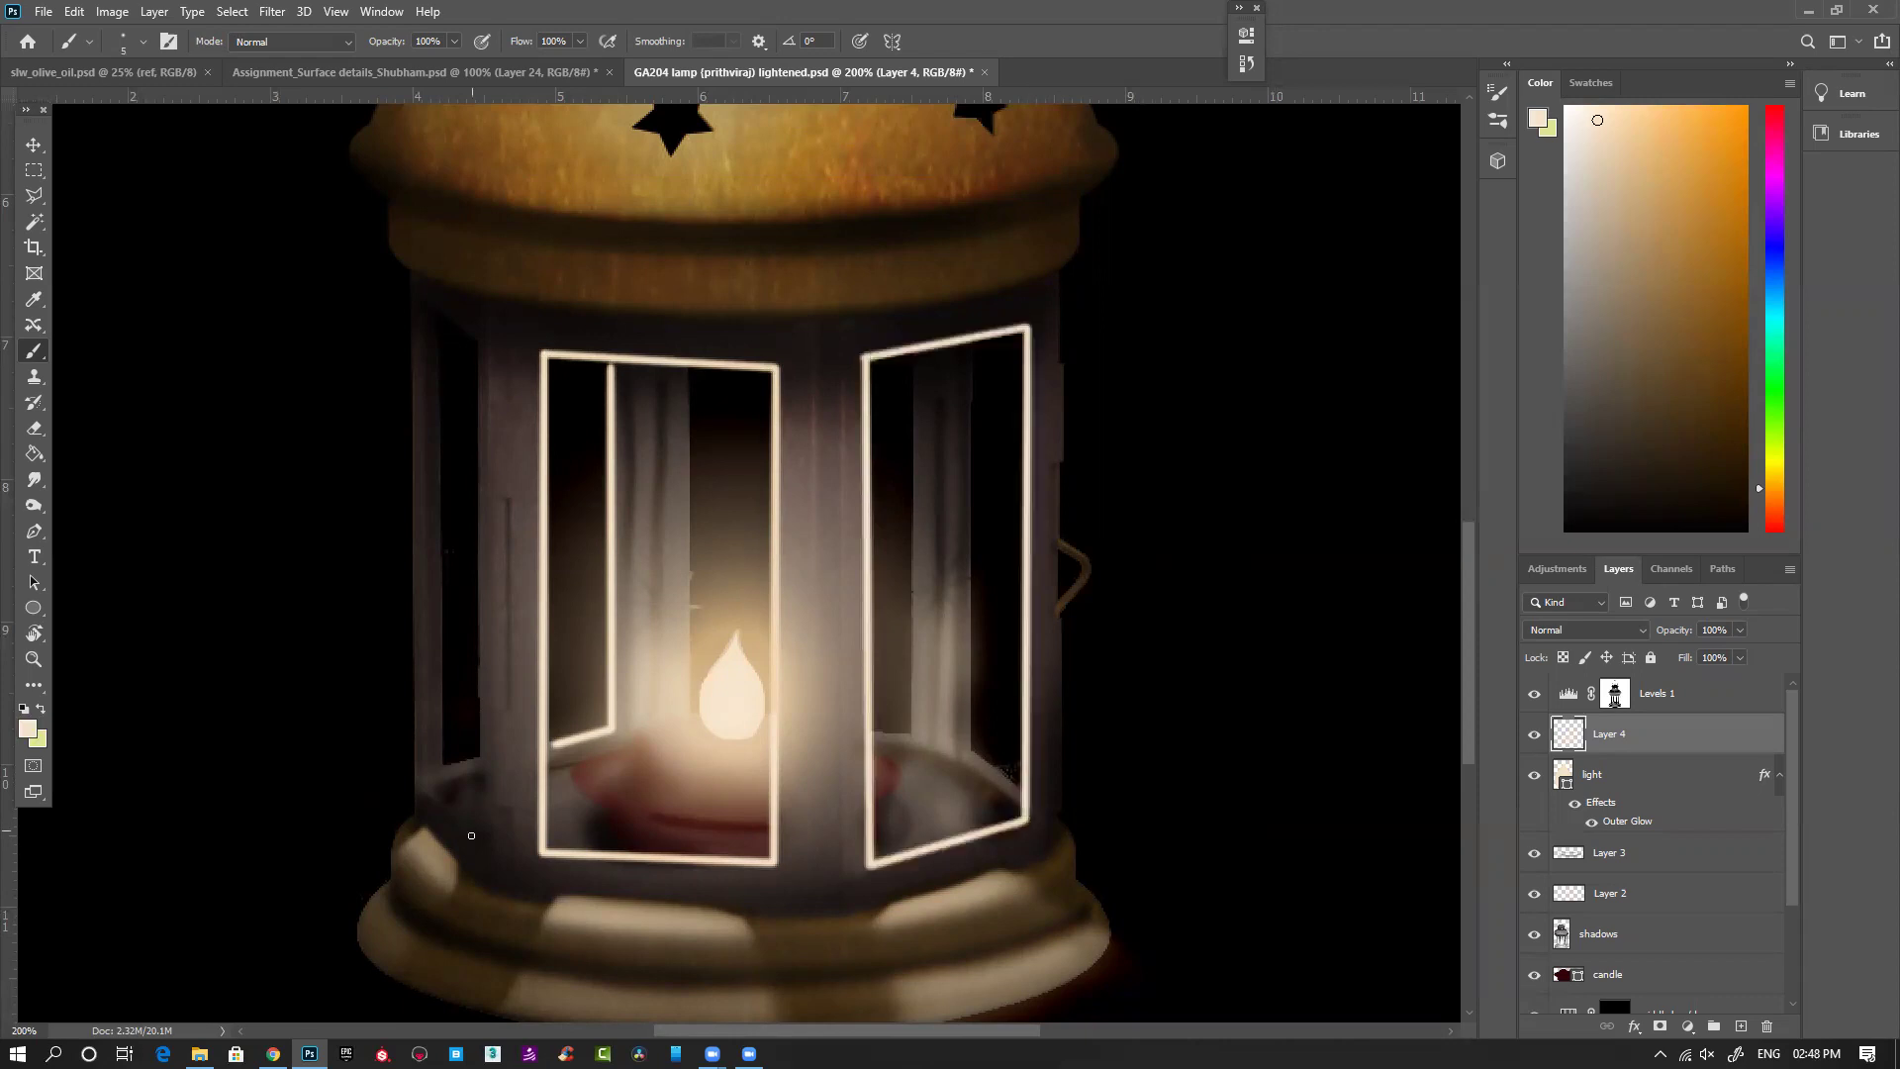
Step: Outline the lantern's narrow left window with straight thin cream lines along its edges
{"action": "left_click", "coordinate": [424, 784], "text": "shift"}
{"action": "left_click", "coordinate": [425, 327], "text": "shift"}
{"action": "left_click", "coordinate": [476, 343], "text": "shift"}
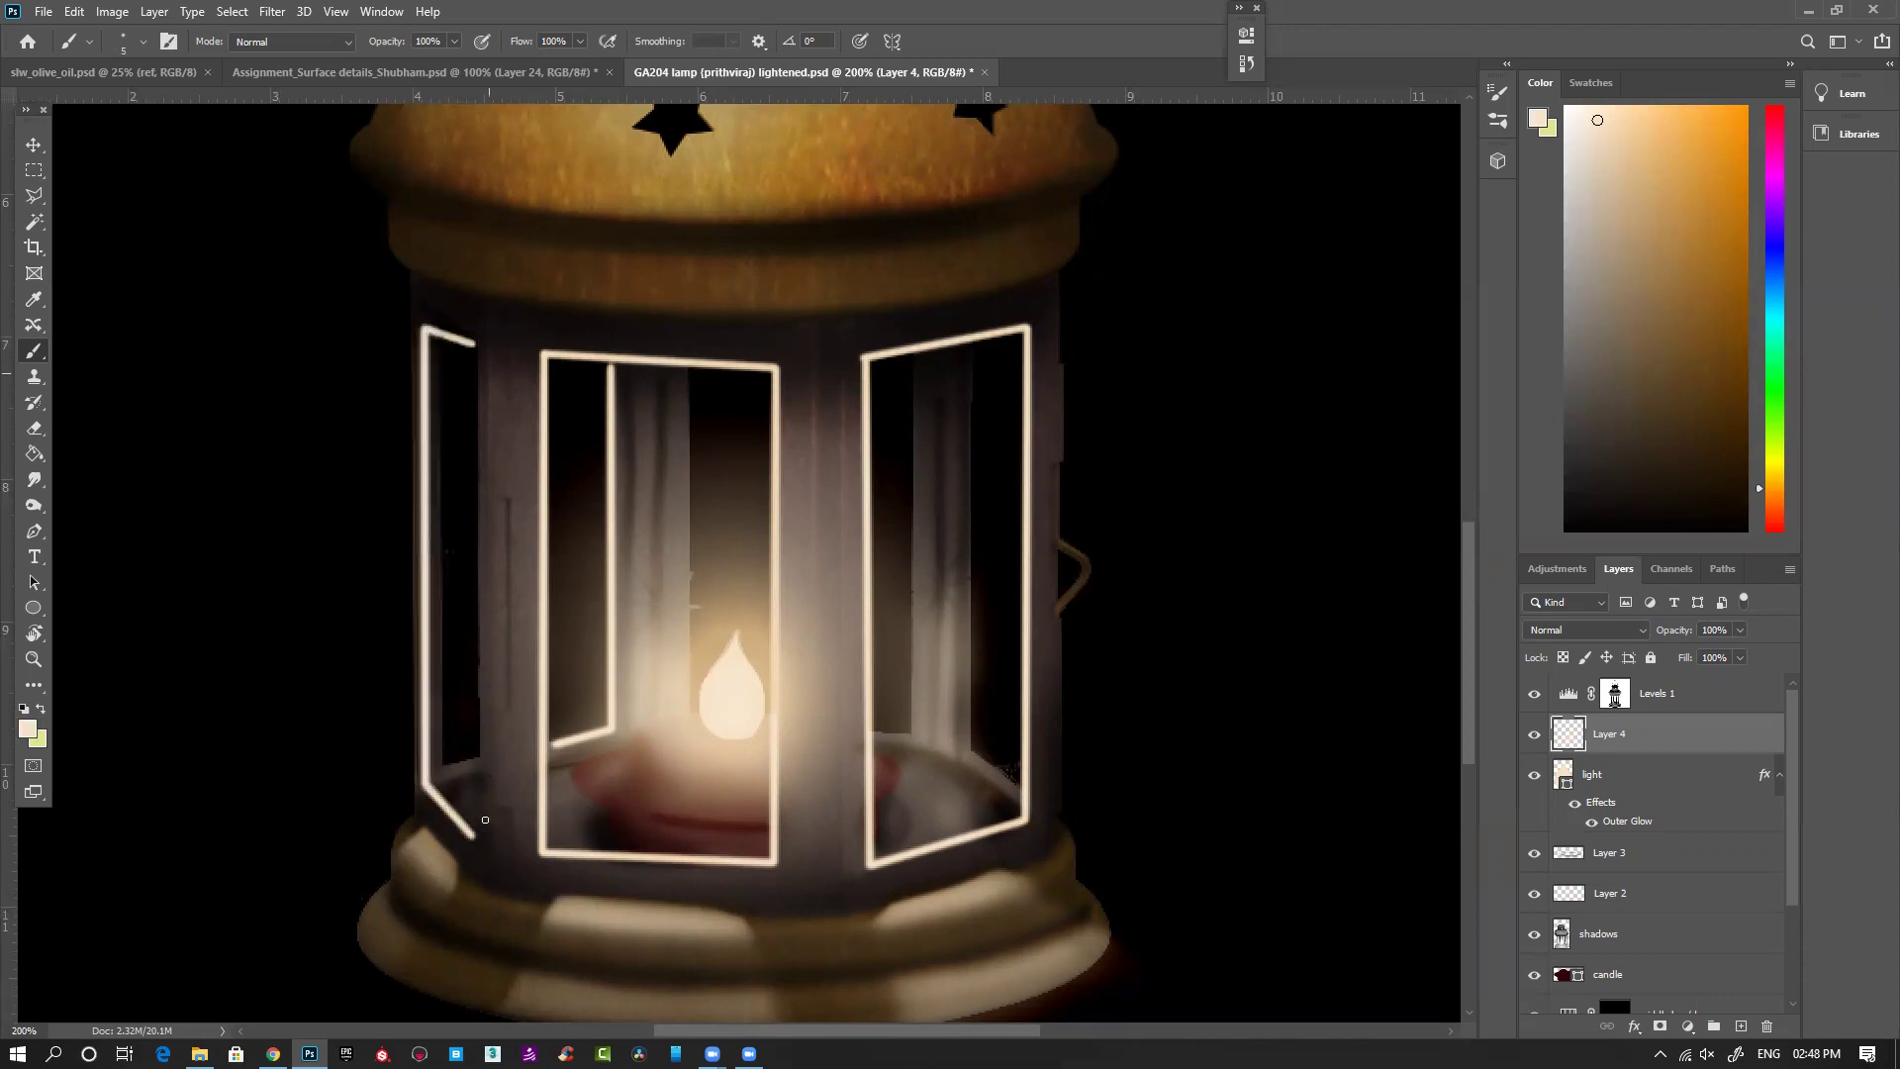
Step: Paint bright cream highlights on the lit patches of the base's upper rim and along the edges of the candle and its dish
{"action": "left_click_drag", "start_coordinate": [743, 820], "coordinate": [719, 747]}
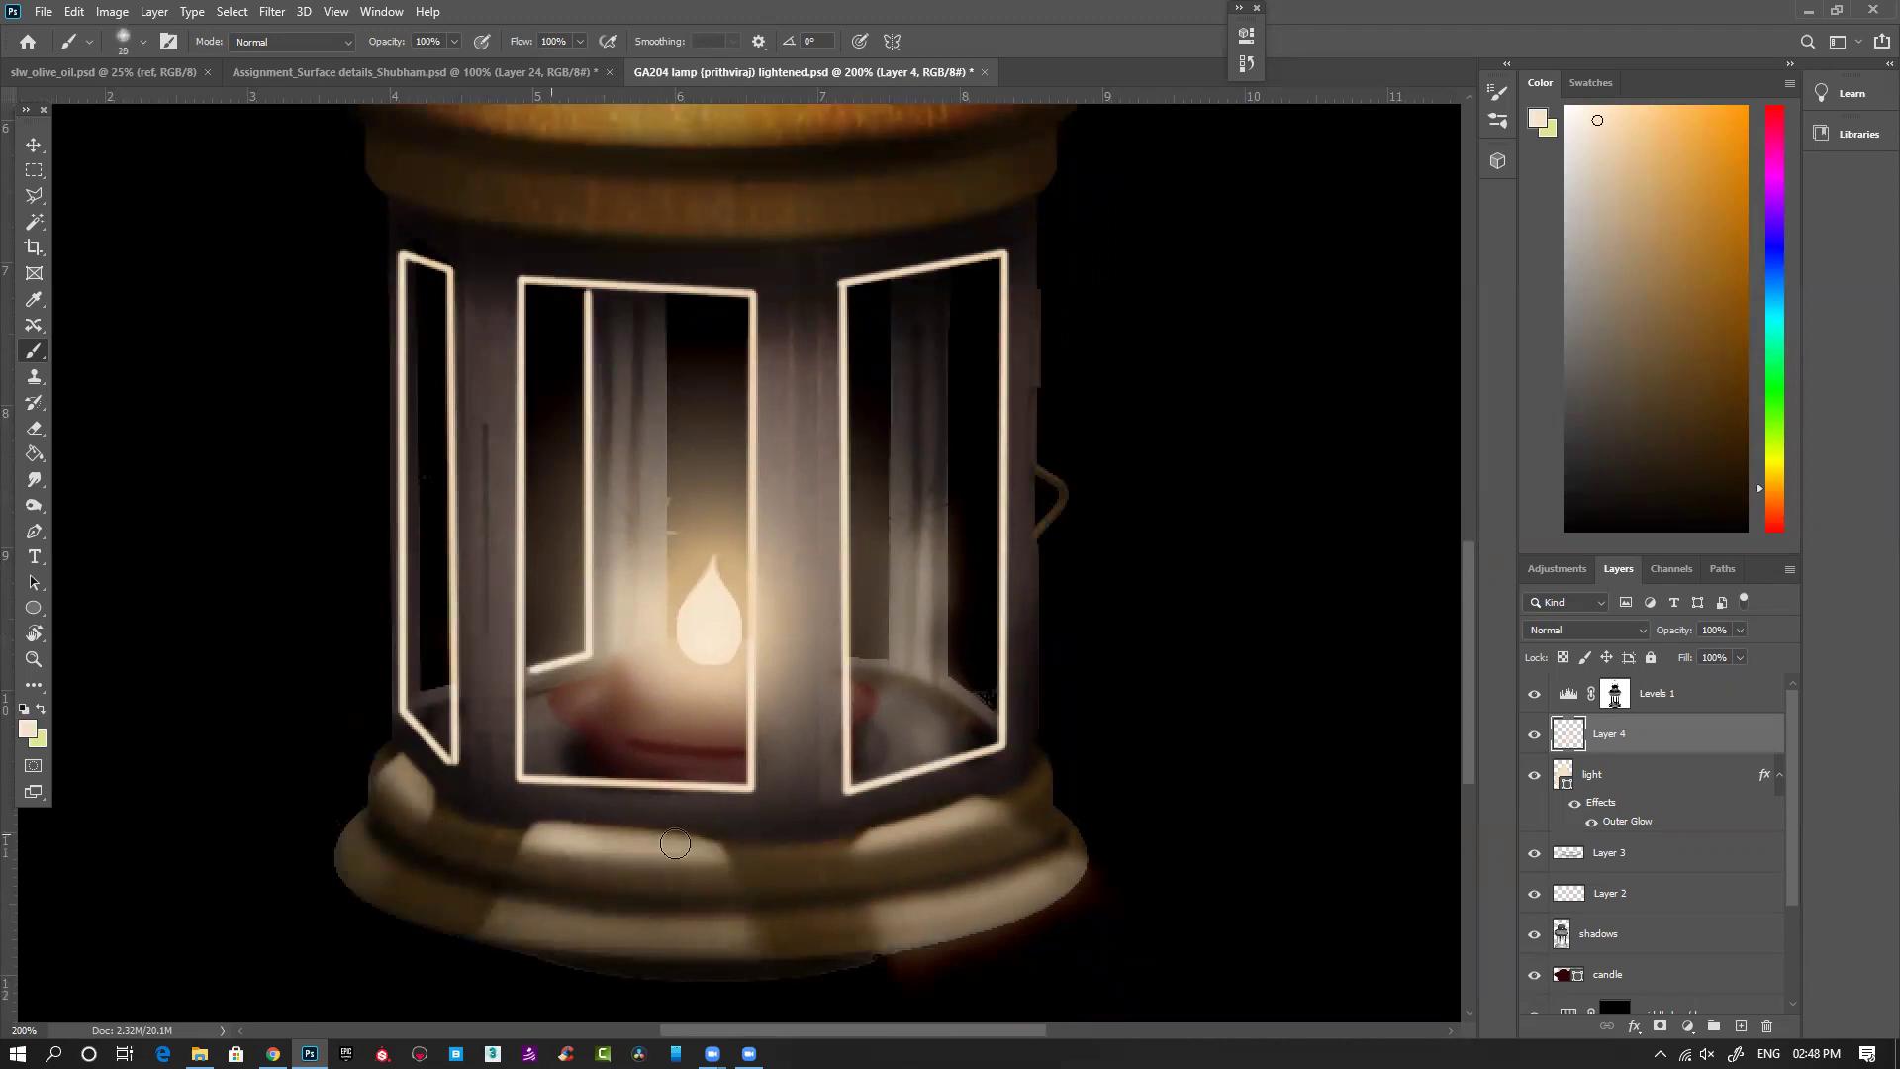
{"action": "mouse_move", "coordinate": [565, 841]}
{"action": "left_mouse_down"}
{"action": "mouse_move", "coordinate": [692, 849]}
{"action": "mouse_move", "coordinate": [552, 839]}
{"action": "left_mouse_up"}
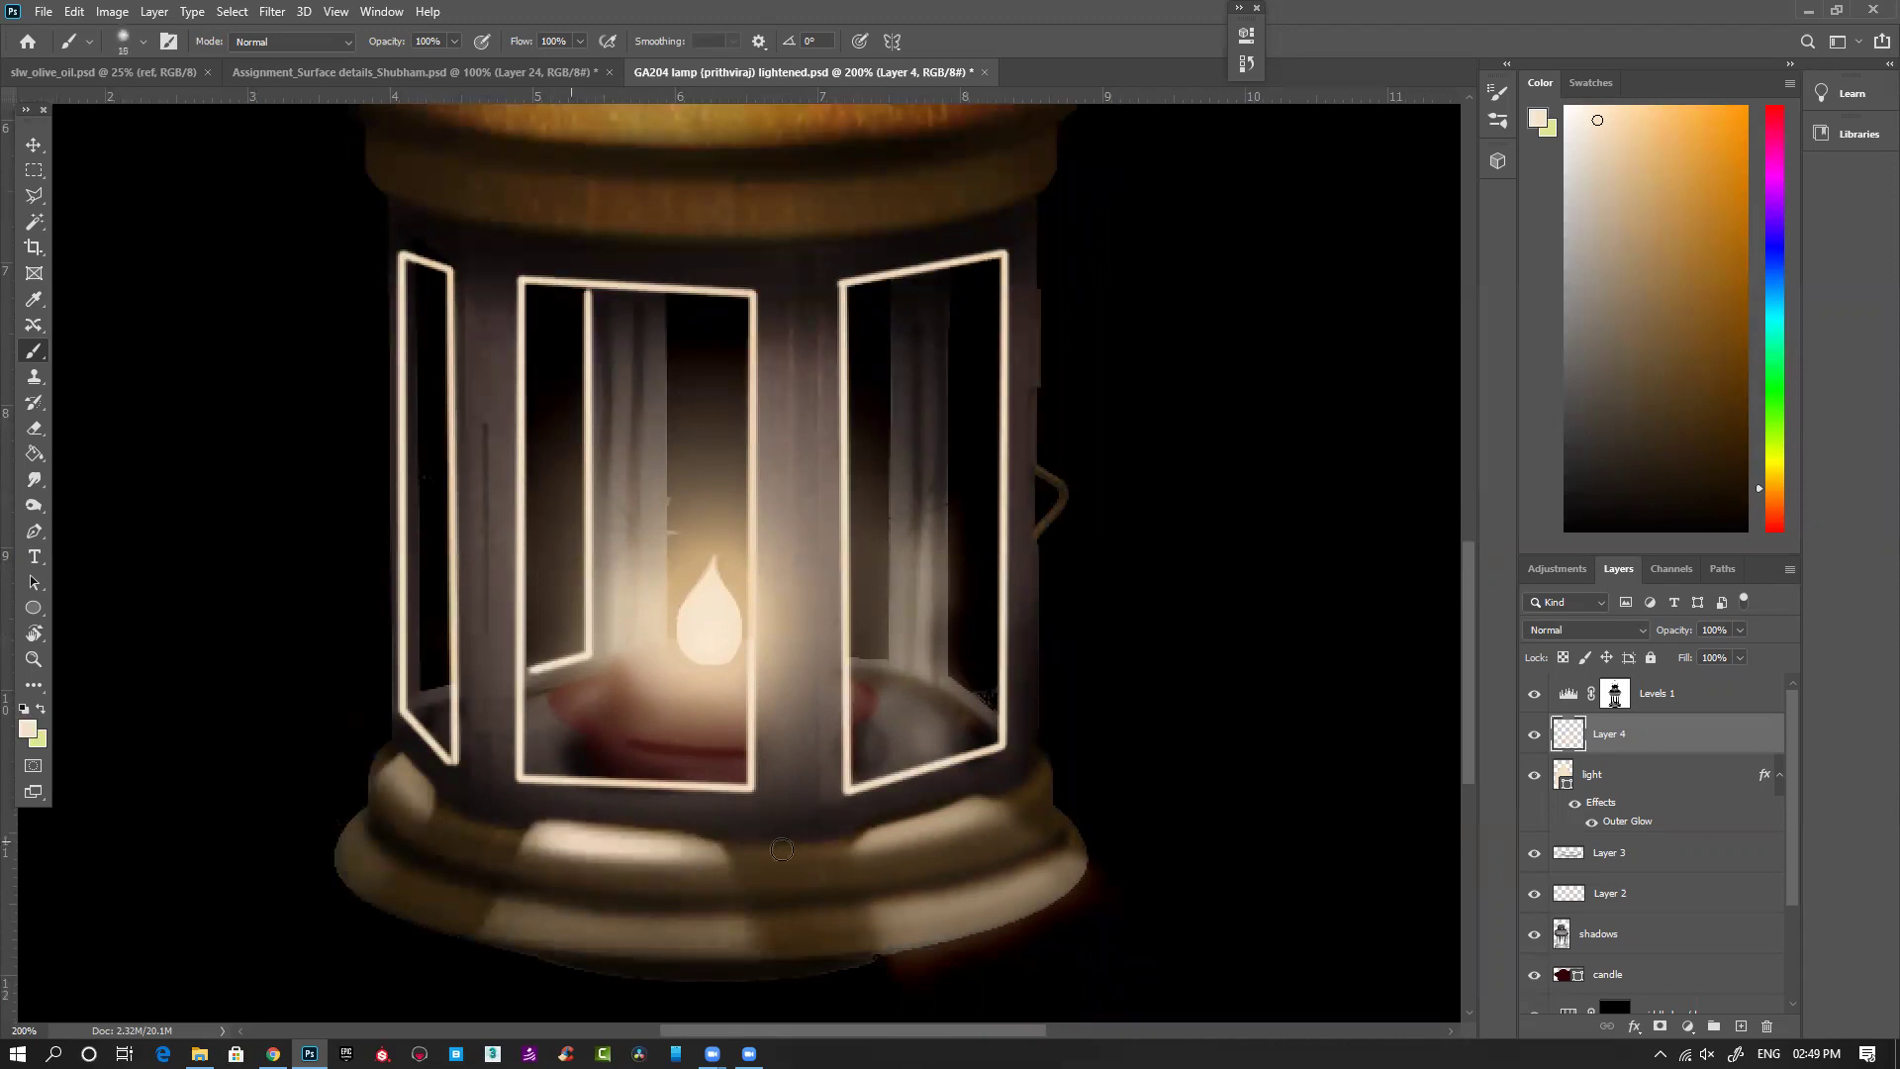
{"action": "left_click_drag", "start_coordinate": [962, 816], "coordinate": [879, 837]}
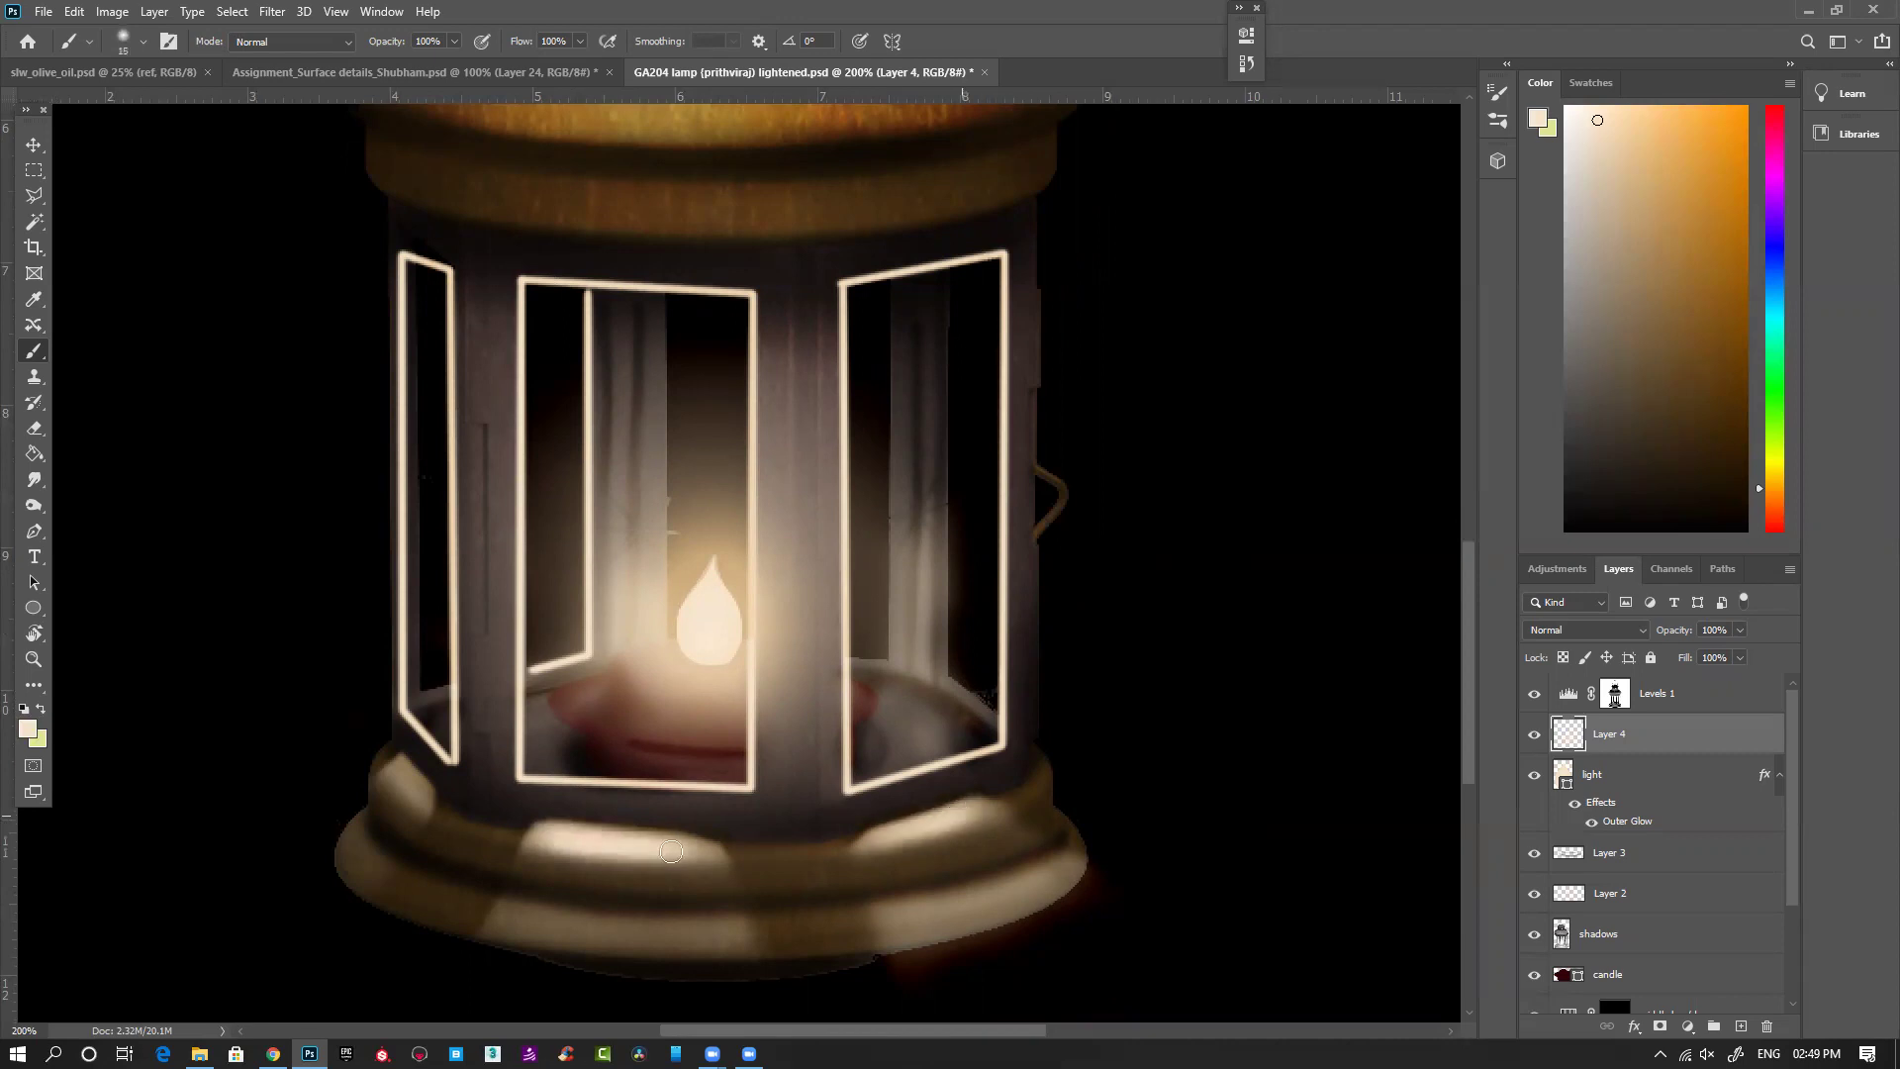
{"action": "left_click_drag", "start_coordinate": [411, 797], "coordinate": [393, 771]}
{"action": "key", "text": "["}
{"action": "left_click_drag", "start_coordinate": [655, 848], "coordinate": [584, 851]}
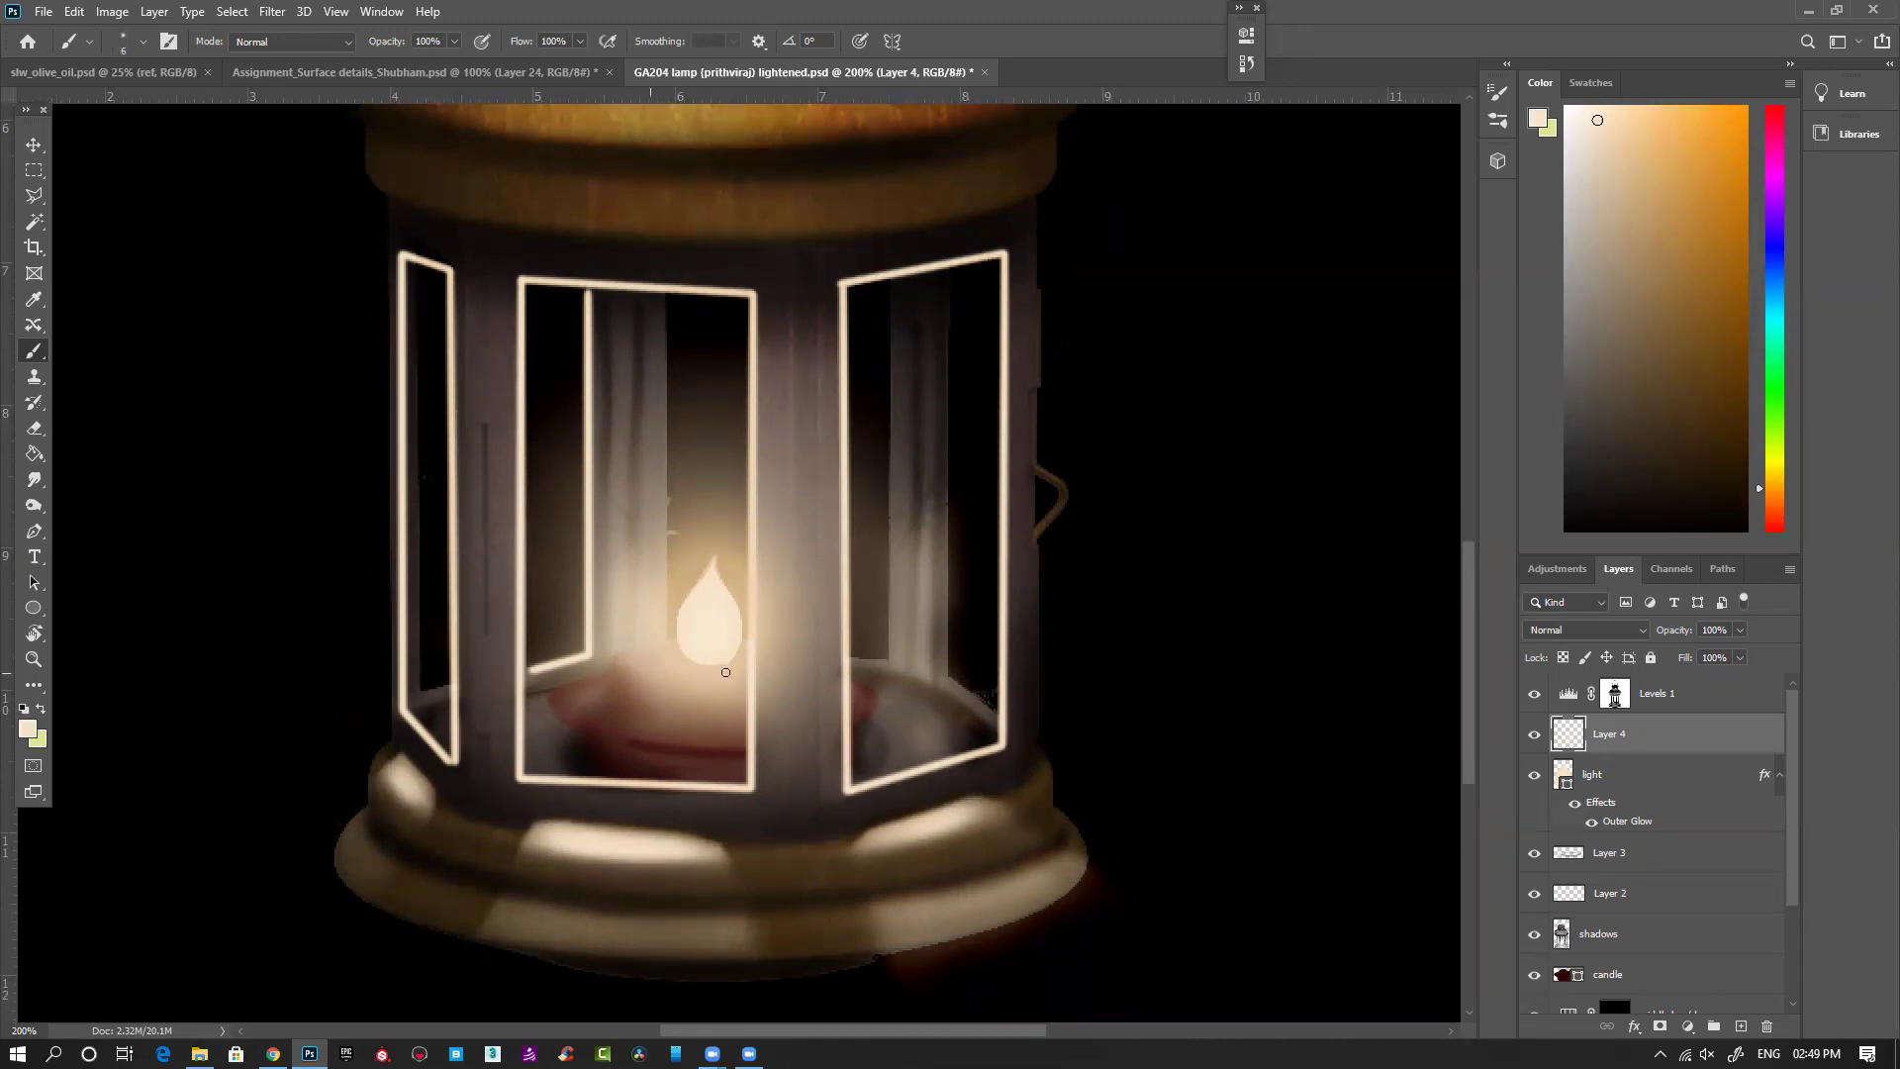
{"action": "left_click_drag", "start_coordinate": [684, 674], "coordinate": [743, 674]}
{"action": "left_click_drag", "start_coordinate": [606, 727], "coordinate": [557, 697]}
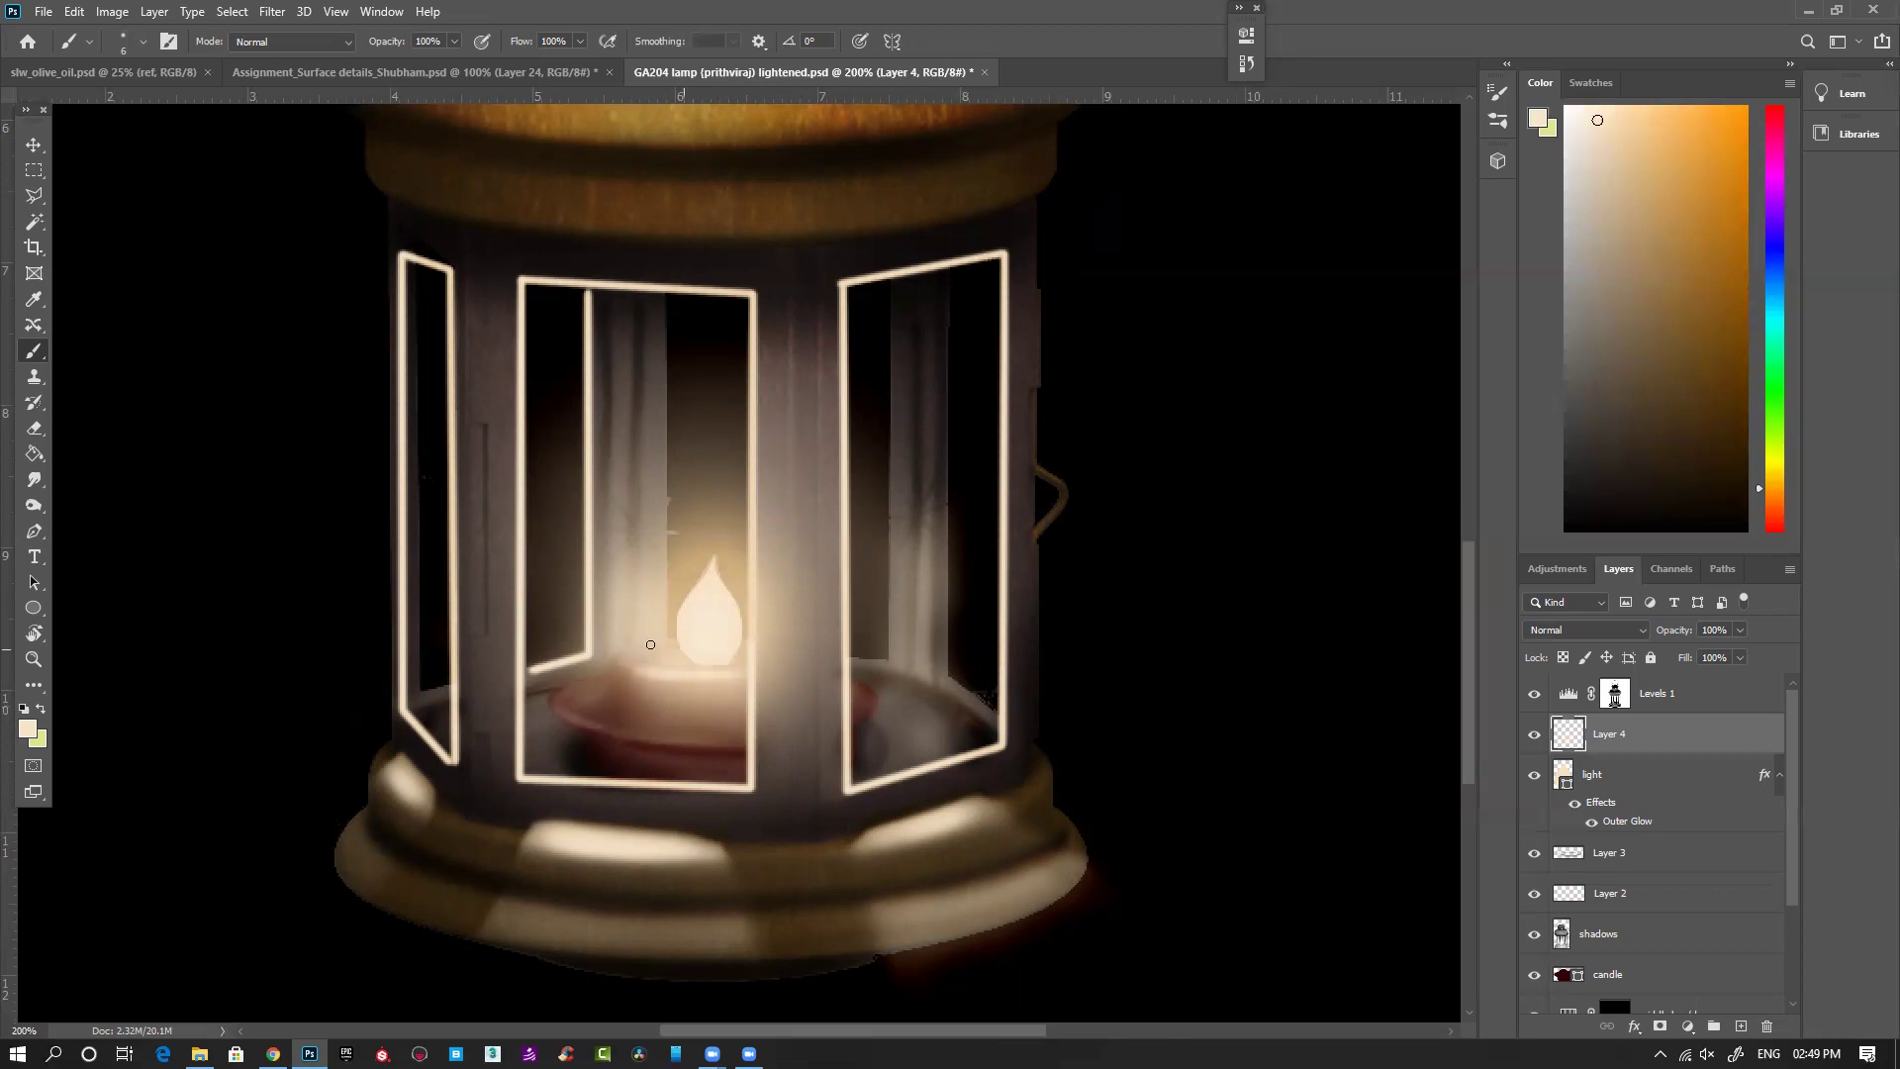
Step: Brighten the back posts seen through the middle and right windows with soft cream strokes, lowering the brush opacity to 20%
{"action": "key", "text": "]"}
{"action": "left_click_drag", "start_coordinate": [609, 302], "coordinate": [618, 397]}
{"action": "key", "text": "2"}
{"action": "key", "text": "]"}
{"action": "key", "text": "]"}
{"action": "mouse_move", "coordinate": [641, 312]}
{"action": "left_mouse_down"}
{"action": "mouse_move", "coordinate": [610, 561]}
{"action": "mouse_move", "coordinate": [631, 333]}
{"action": "left_mouse_up"}
{"action": "mouse_move", "coordinate": [909, 327]}
{"action": "left_mouse_down"}
{"action": "mouse_move", "coordinate": [888, 554]}
{"action": "mouse_move", "coordinate": [906, 315]}
{"action": "mouse_move", "coordinate": [901, 628]}
{"action": "left_mouse_up"}
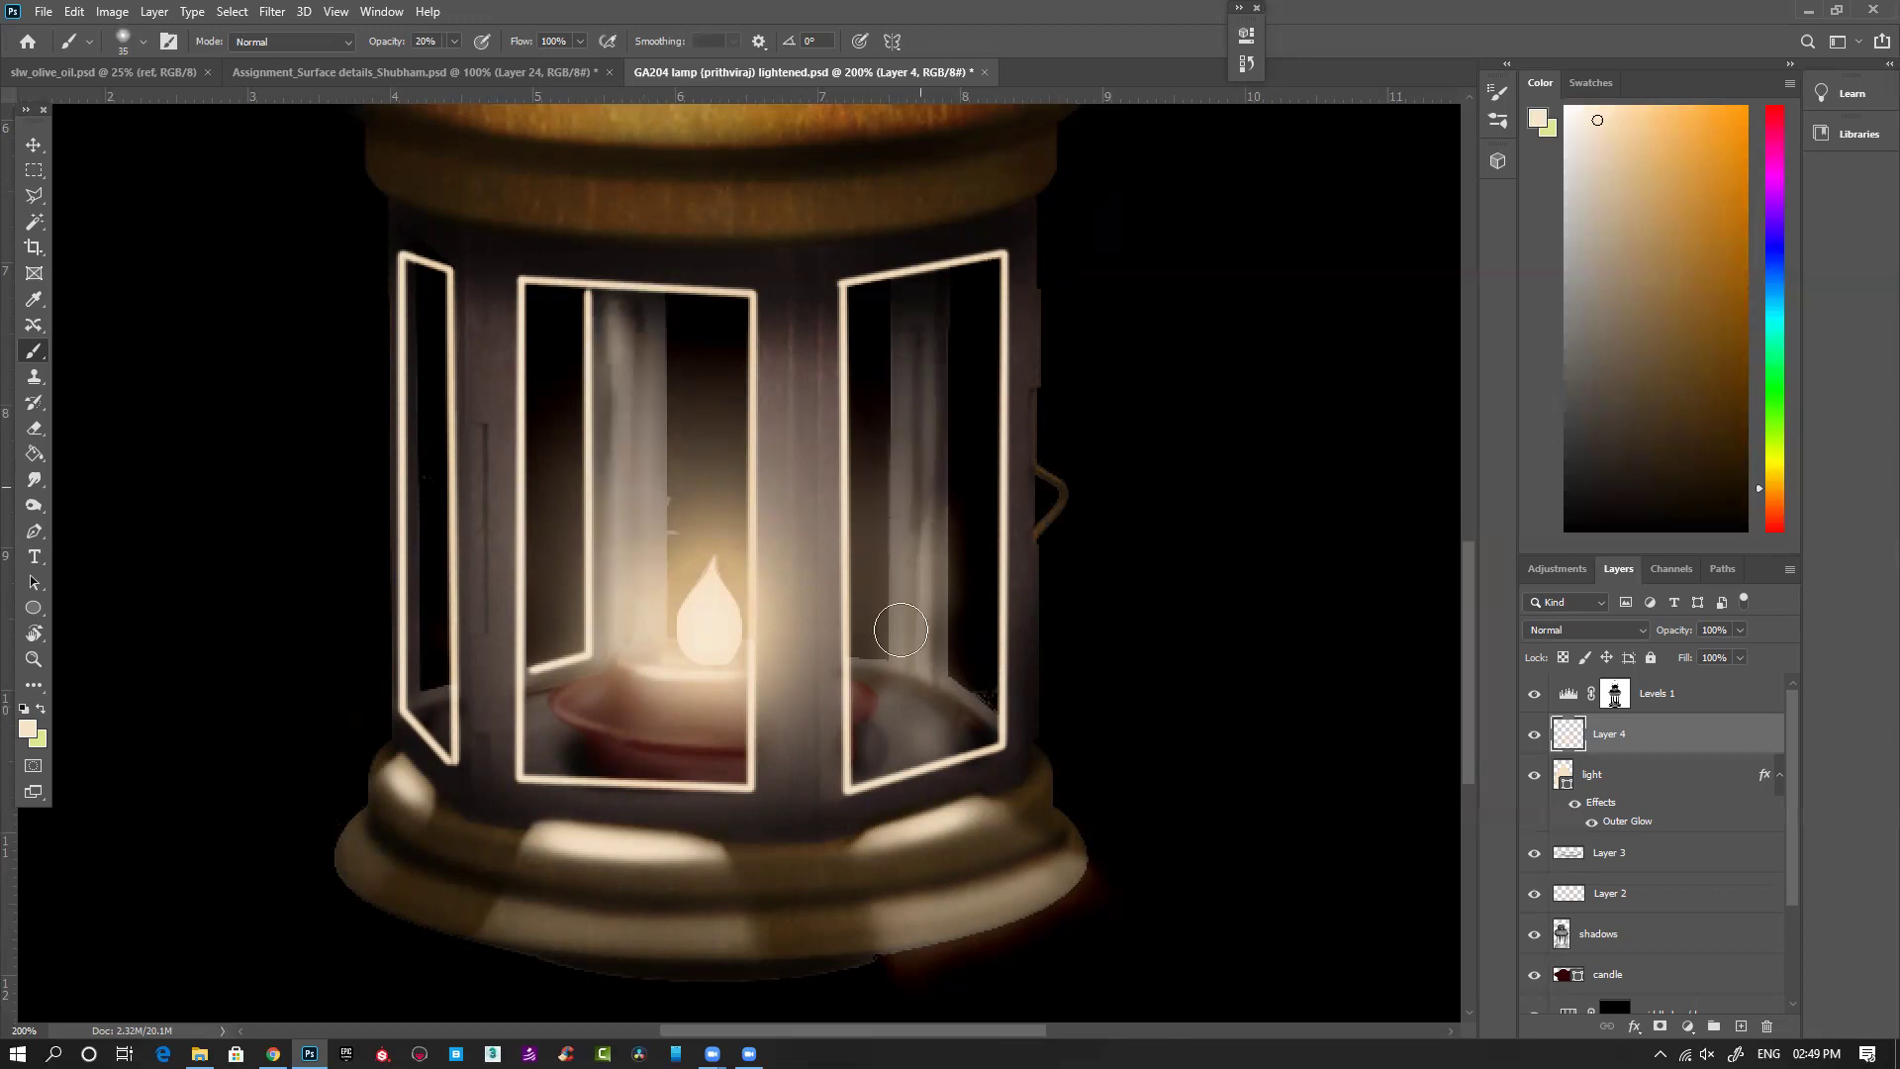
{"action": "left_click_drag", "start_coordinate": [636, 314], "coordinate": [622, 426]}
Step: Add faint cream light along the frame of the left window with a smaller brush at 20% opacity and check the whole lantern
{"action": "key", "text": "bracketleft"}
{"action": "key", "text": "bracketleft"}
{"action": "key", "text": "bracketleft"}
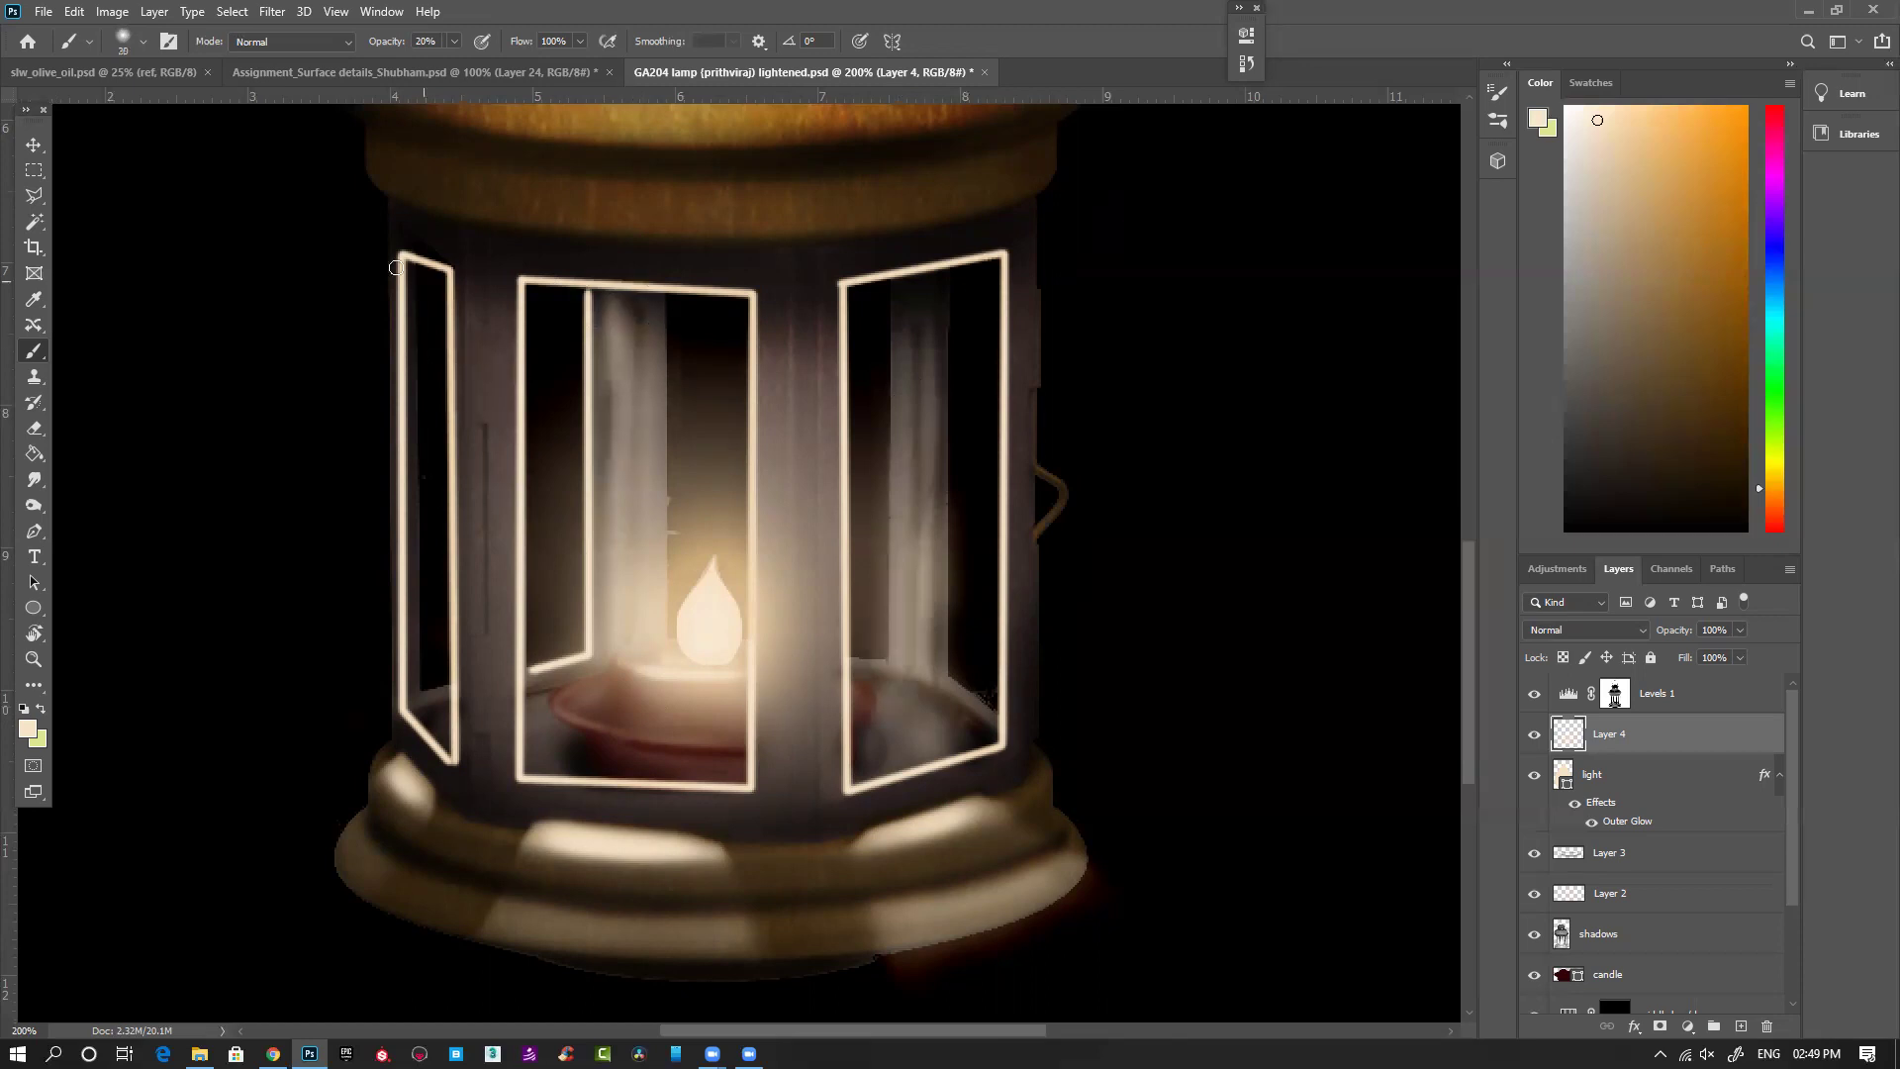
{"action": "left_click_drag", "start_coordinate": [402, 307], "coordinate": [408, 451]}
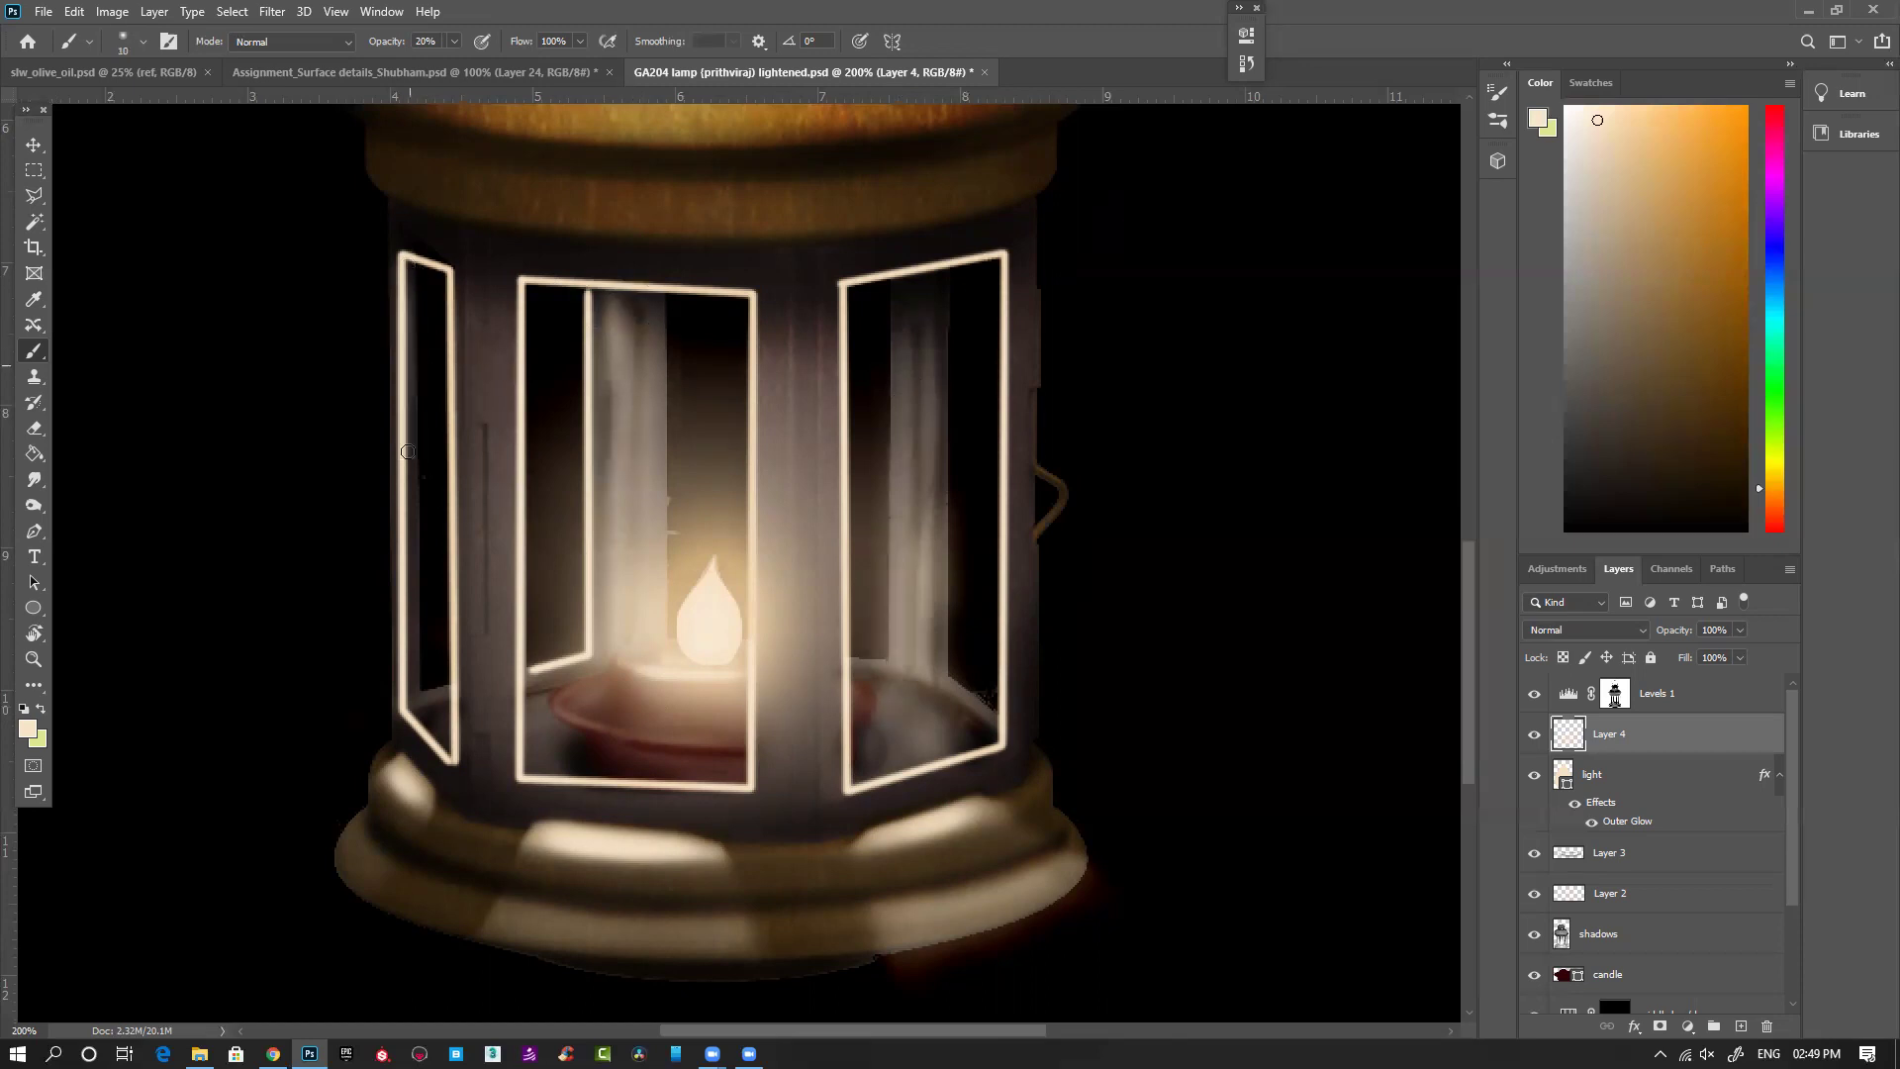
{"action": "mouse_move", "coordinate": [412, 531]}
{"action": "left_mouse_down"}
{"action": "mouse_move", "coordinate": [402, 677]}
{"action": "mouse_move", "coordinate": [449, 731]}
{"action": "left_mouse_up"}
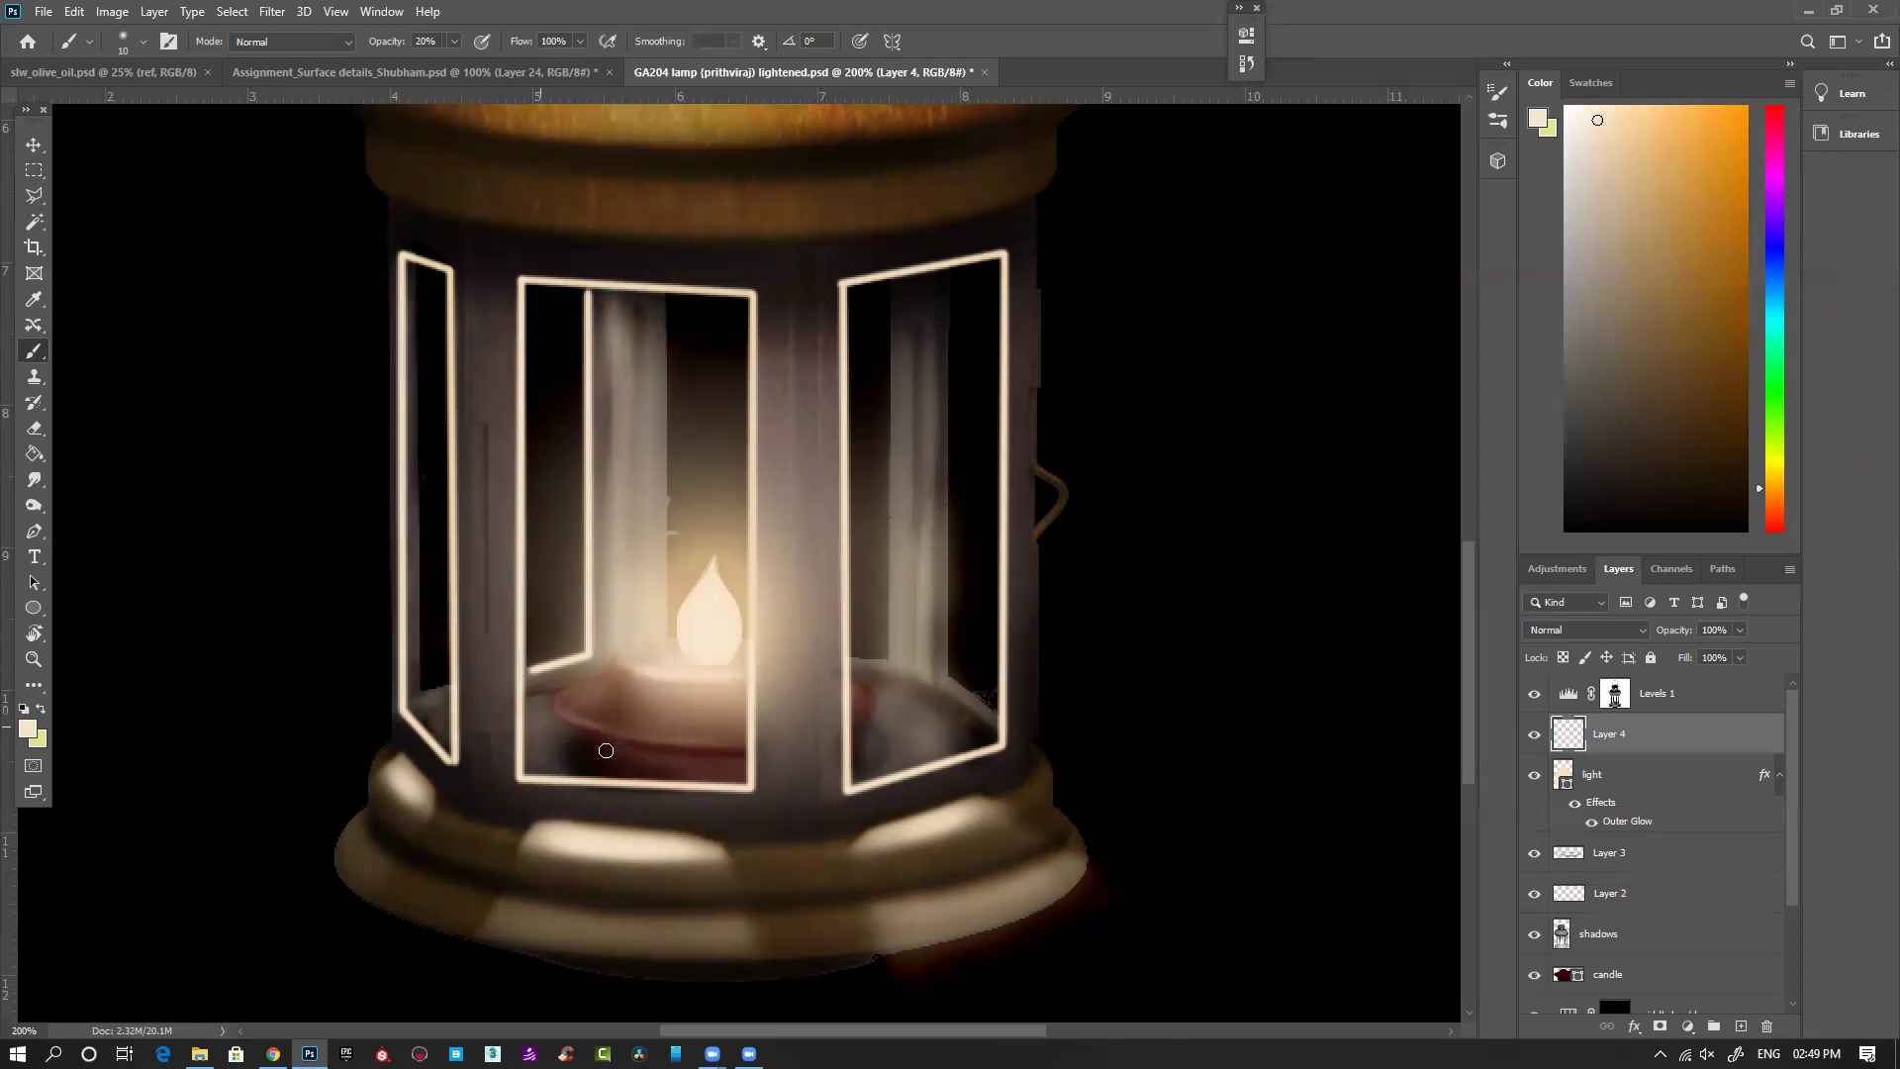
{"action": "key", "text": "ctrl+minus"}
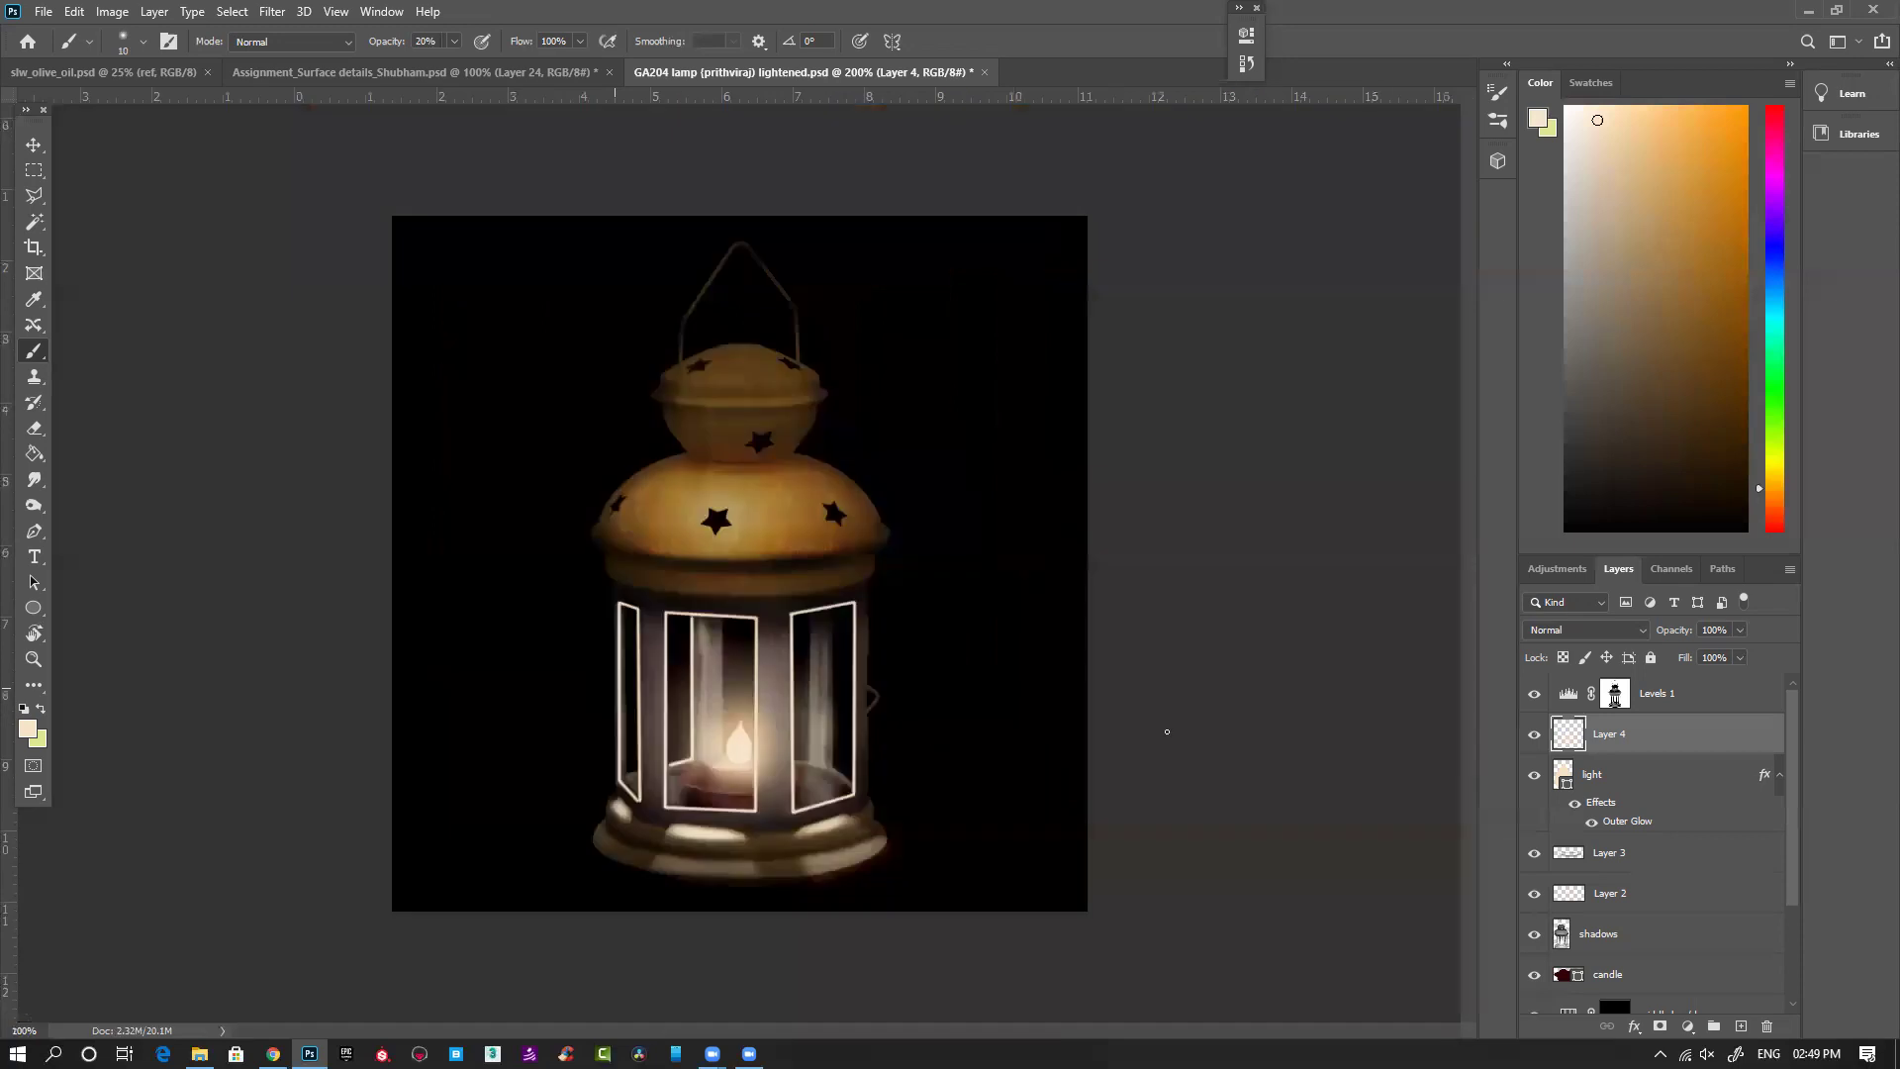
{"action": "key", "text": "ctrl+minus"}
{"action": "key", "text": "ctrl+minus"}
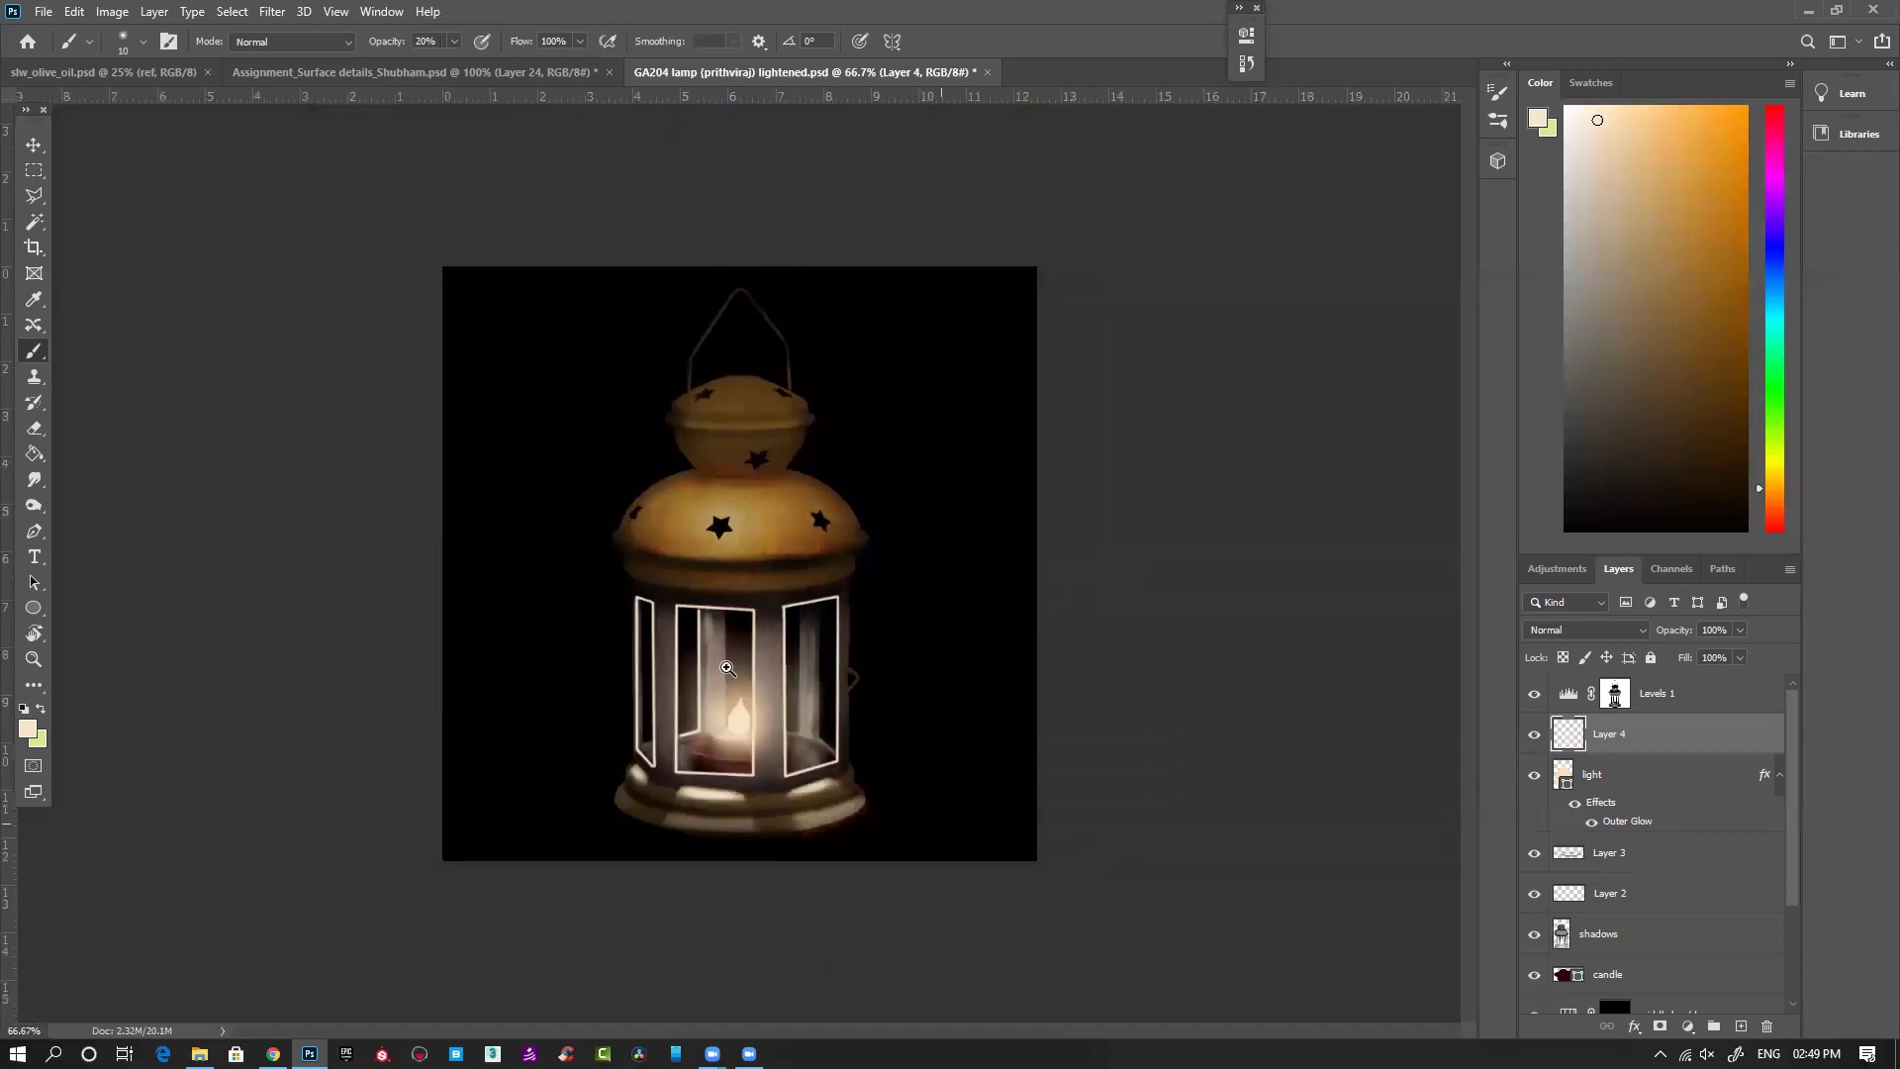
{"action": "key", "text": "ctrl+plus"}
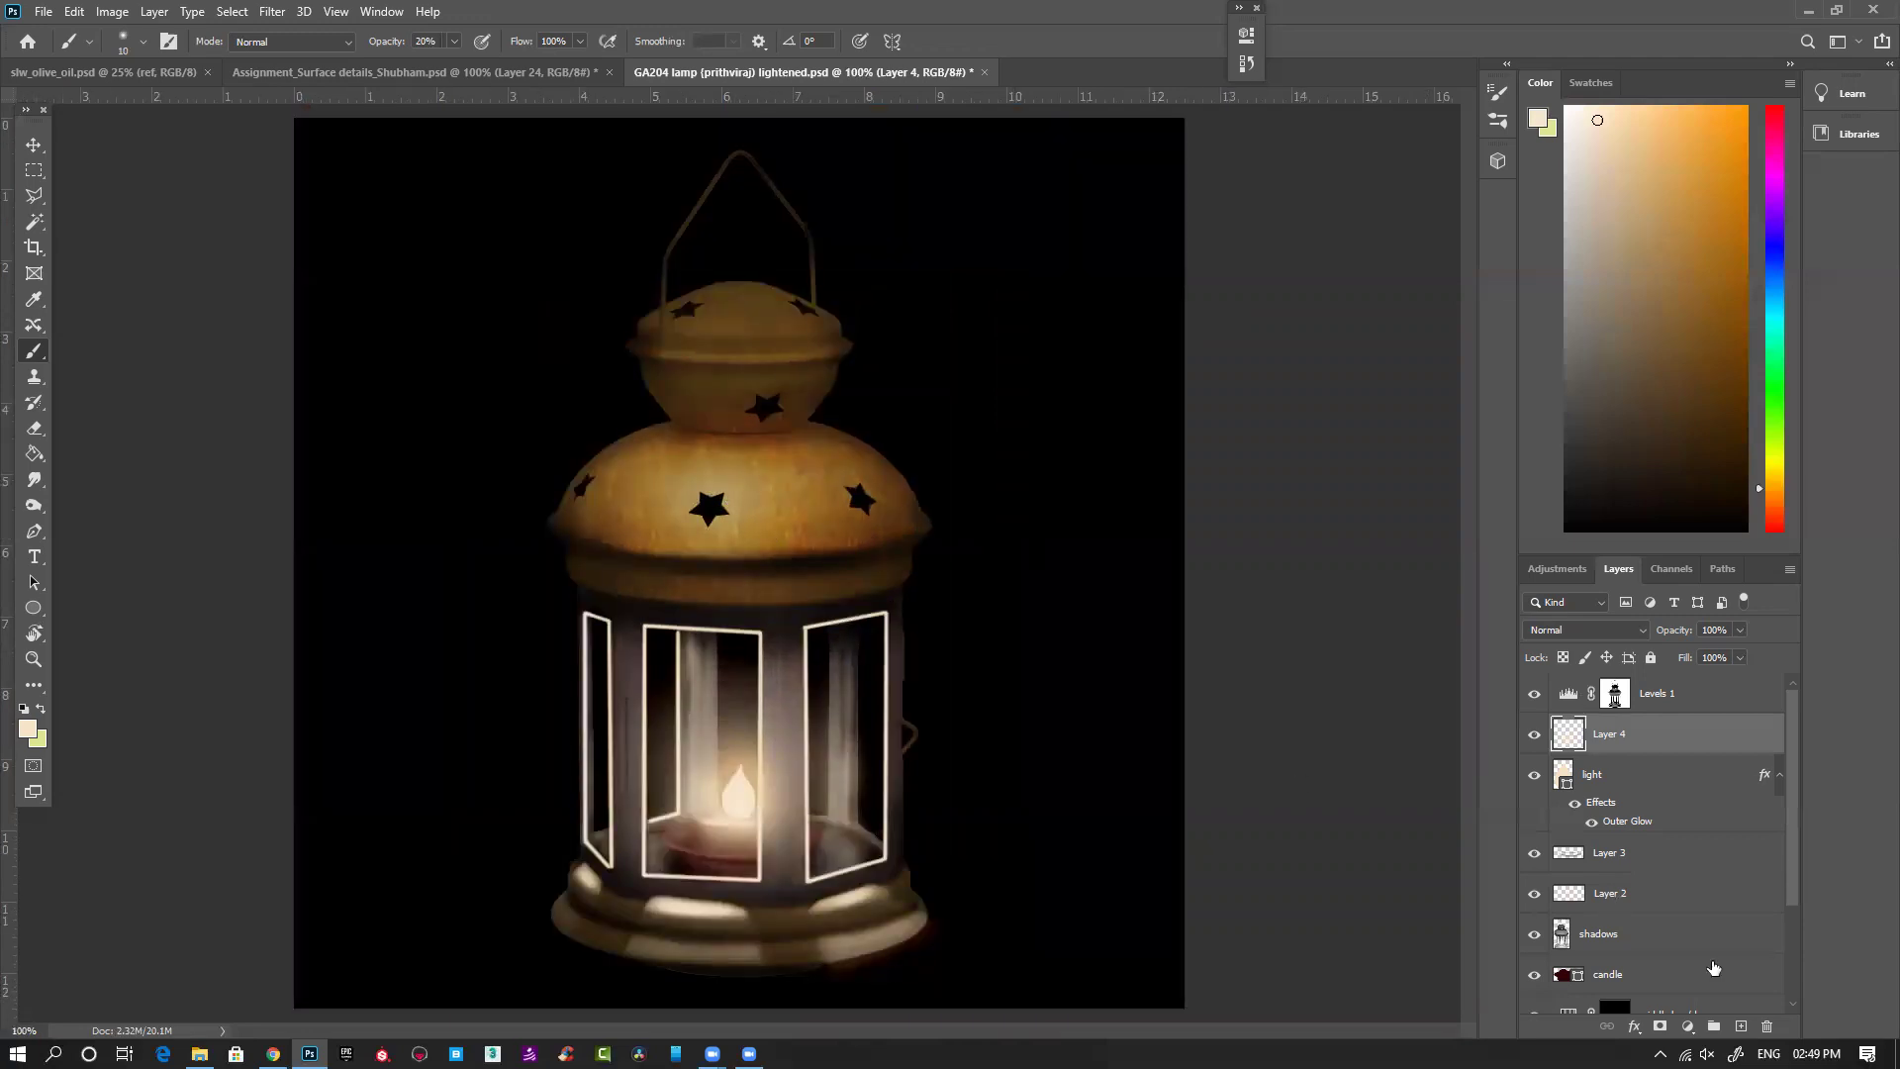
Step: Shift the brass text layer toward copper with a Hue/Saturation adjustment of hue -16 and saturation -26
{"action": "scroll", "coordinate": [1556, 948], "scroll_direction": "down", "scroll_amount": 3}
{"action": "left_click", "coordinate": [1535, 935]}
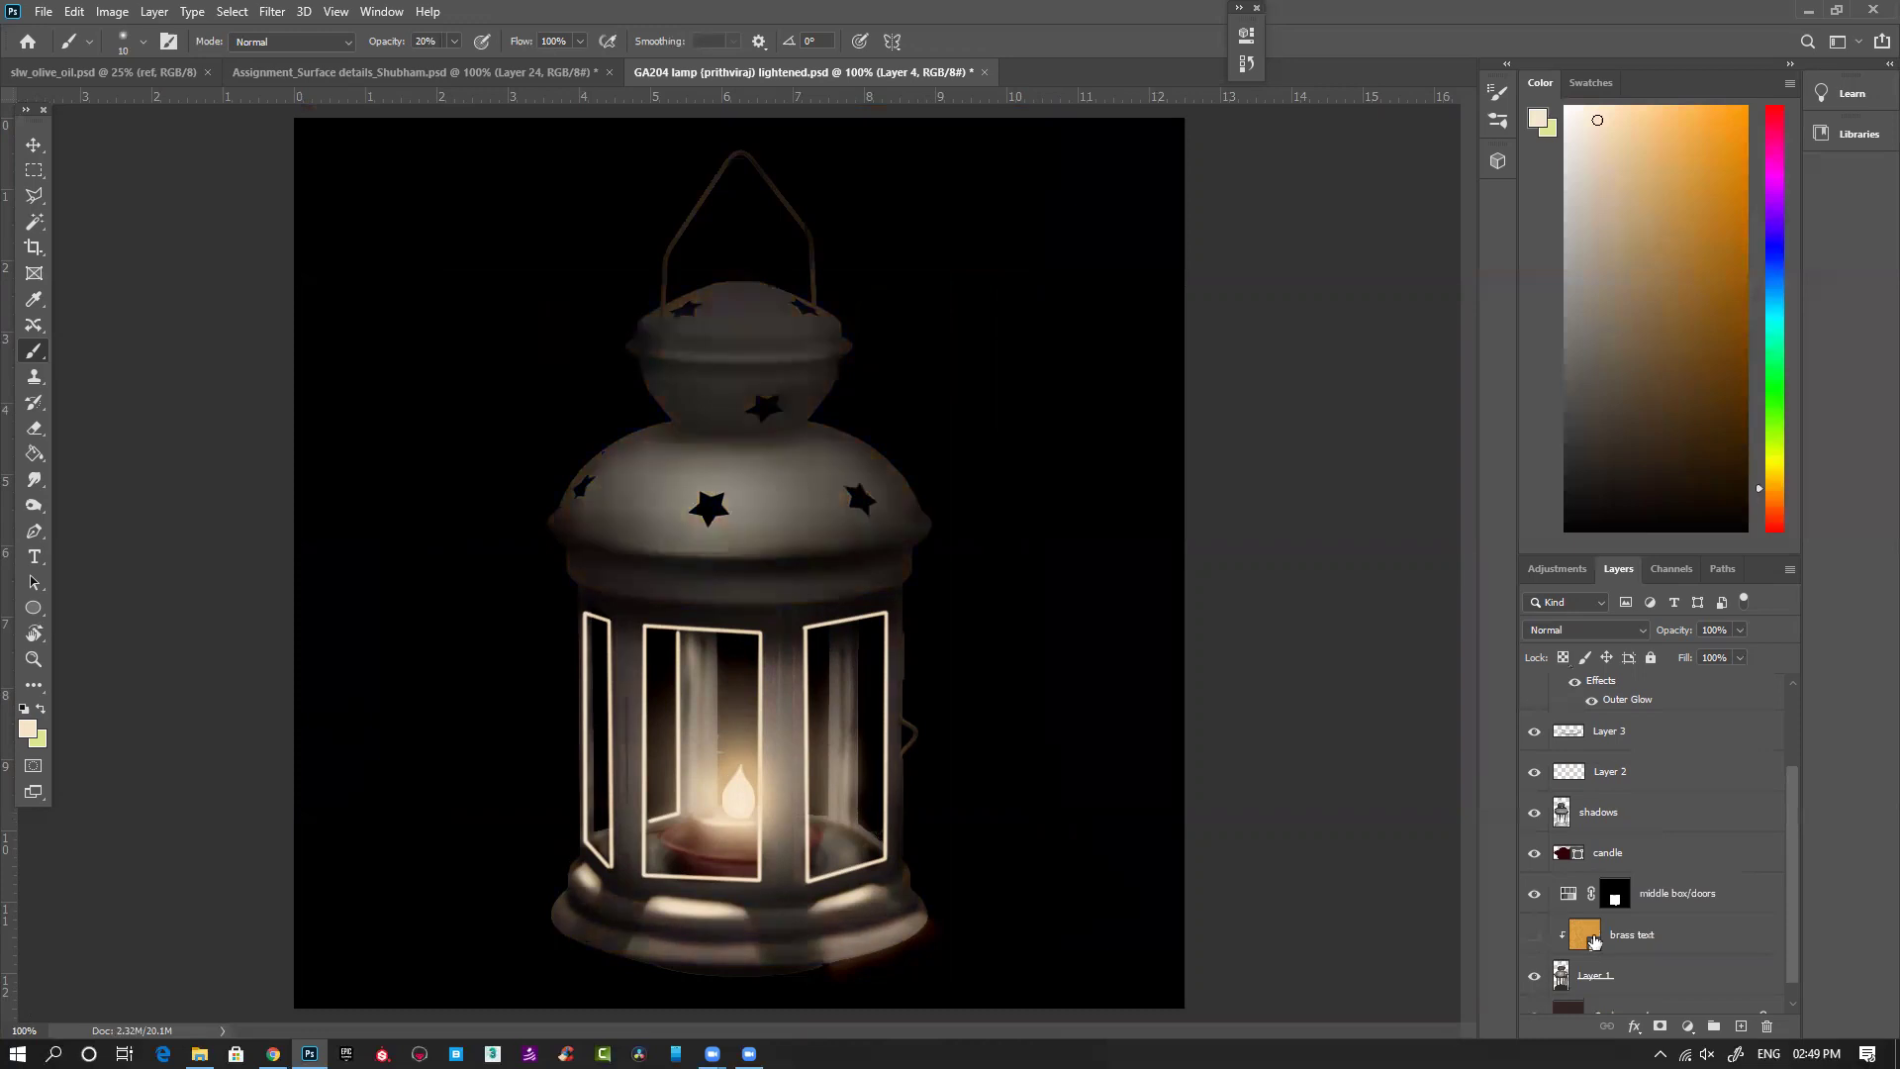
{"action": "left_click", "coordinate": [1676, 935]}
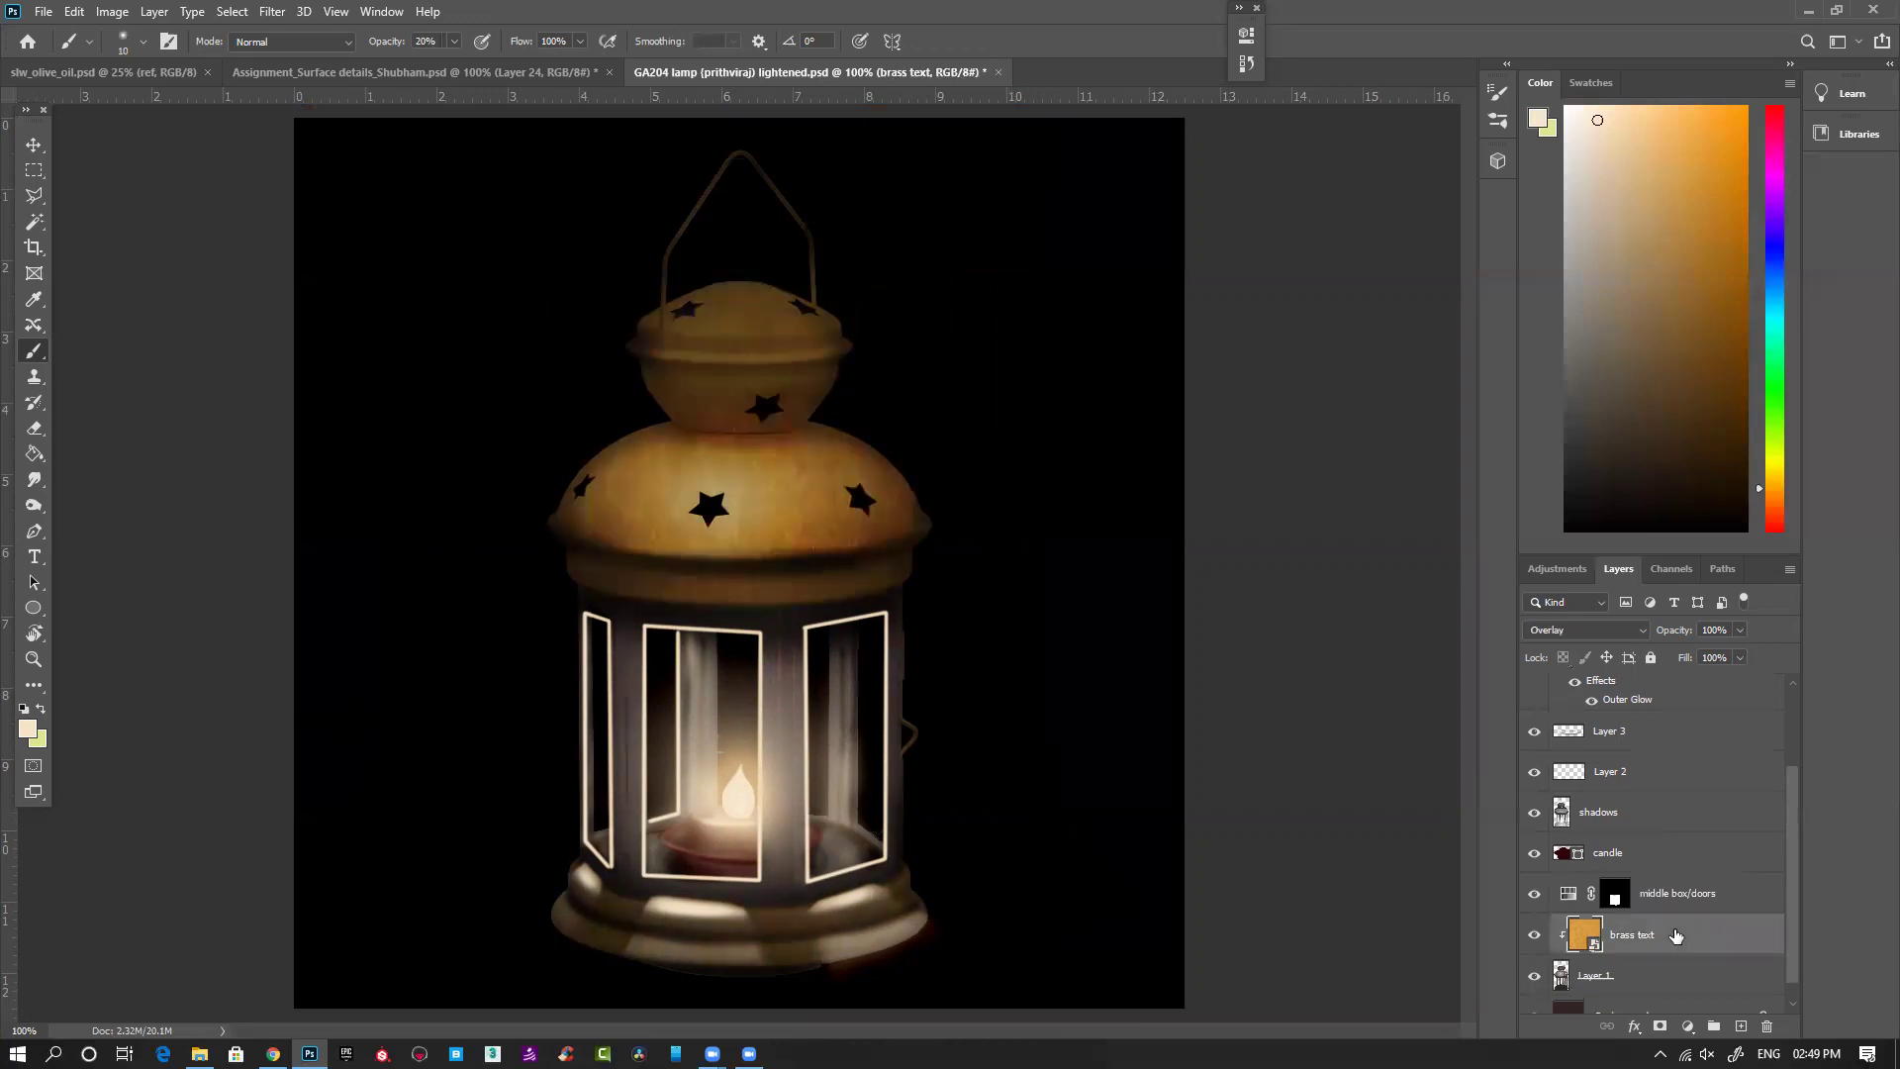
{"action": "key", "text": "ctrl+u"}
{"action": "left_click_drag", "start_coordinate": [885, 398], "coordinate": [864, 398]}
{"action": "left_click_drag", "start_coordinate": [901, 209], "coordinate": [1111, 207]}
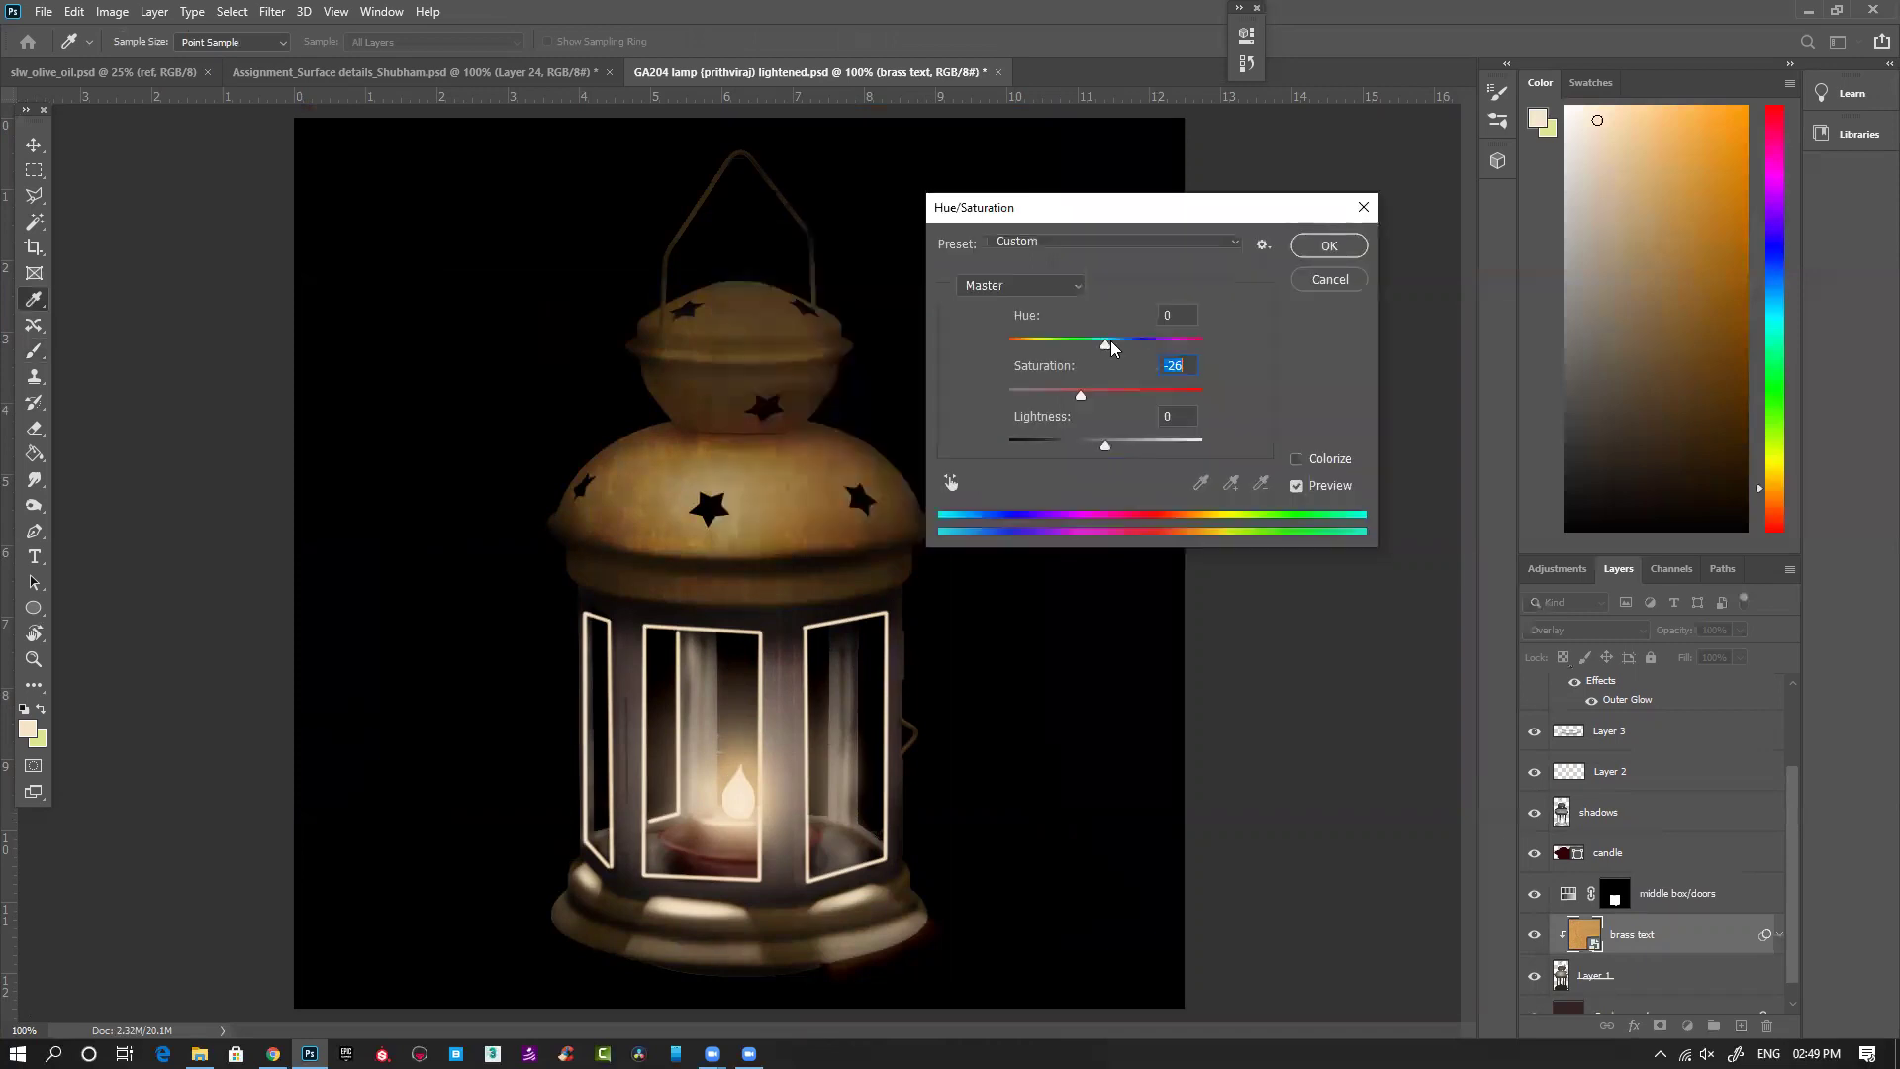
{"action": "left_click_drag", "start_coordinate": [1098, 351], "coordinate": [1093, 366]}
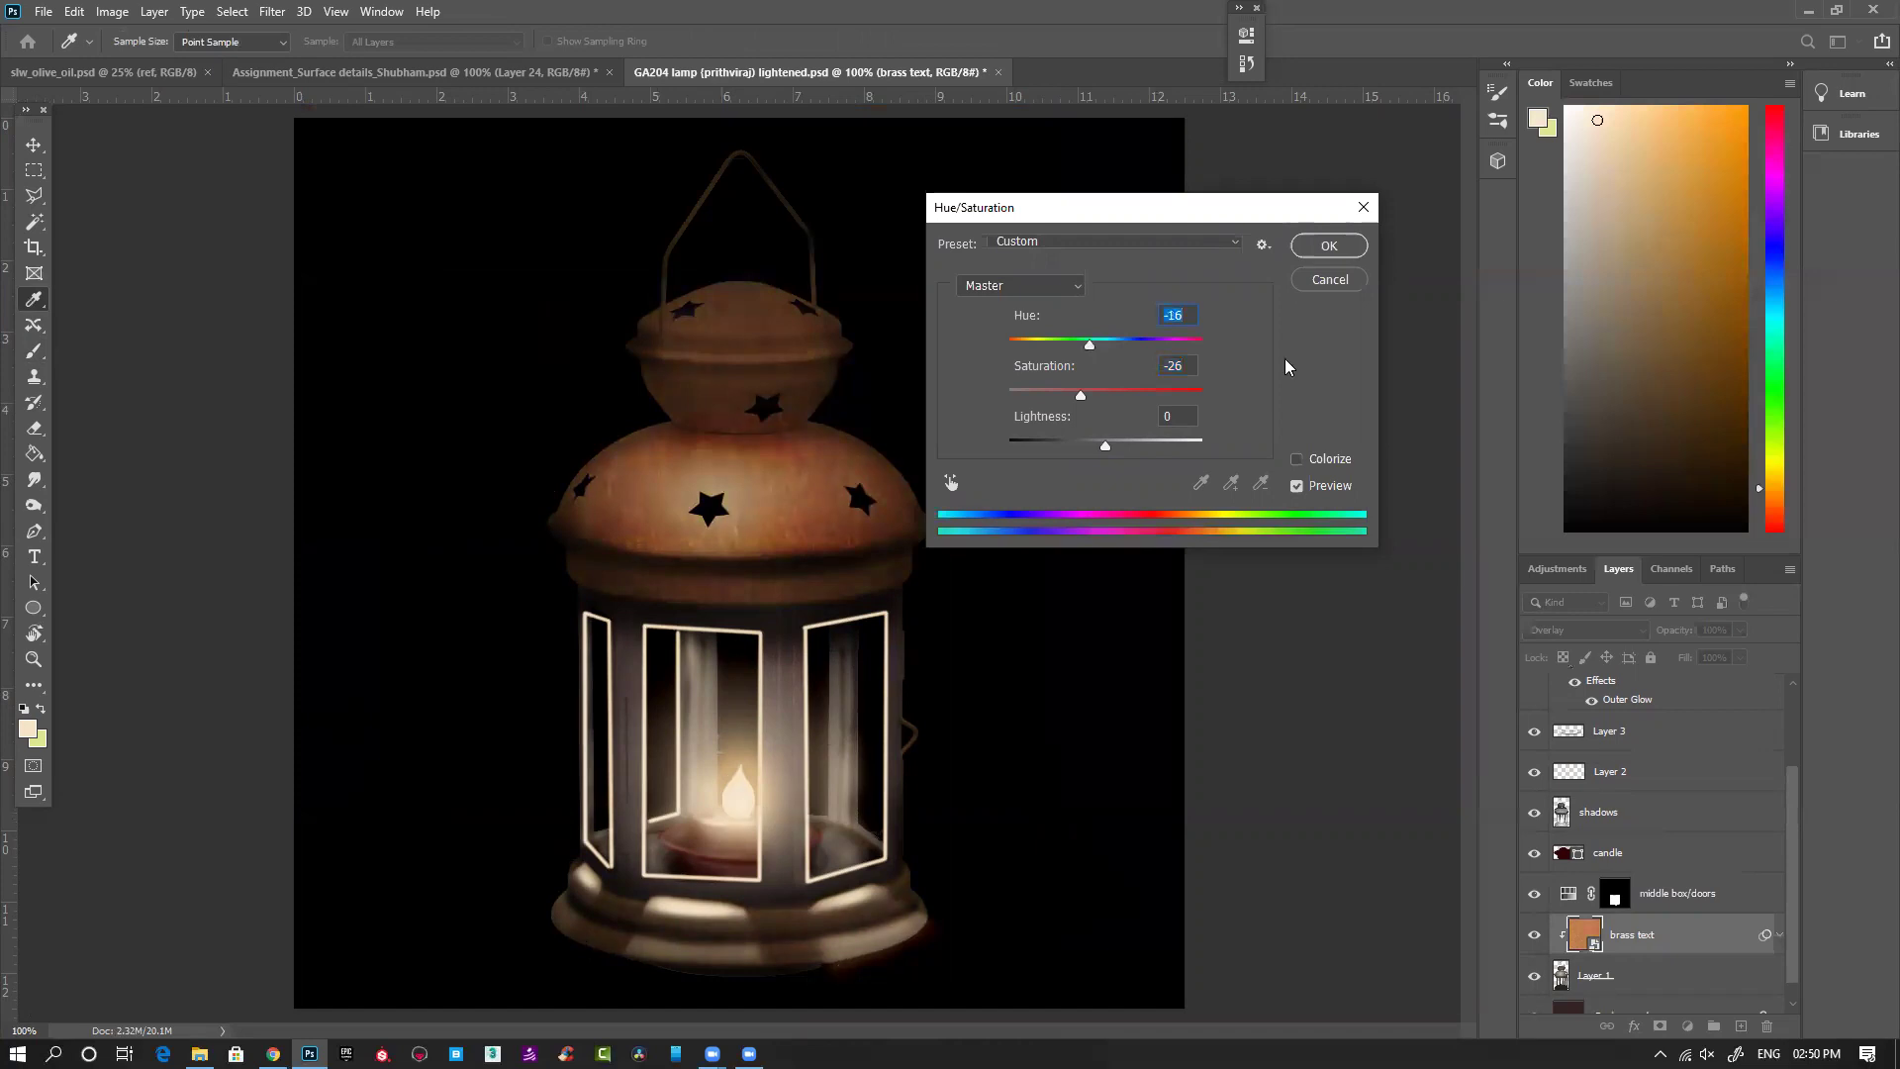
{"action": "key", "text": "Return"}
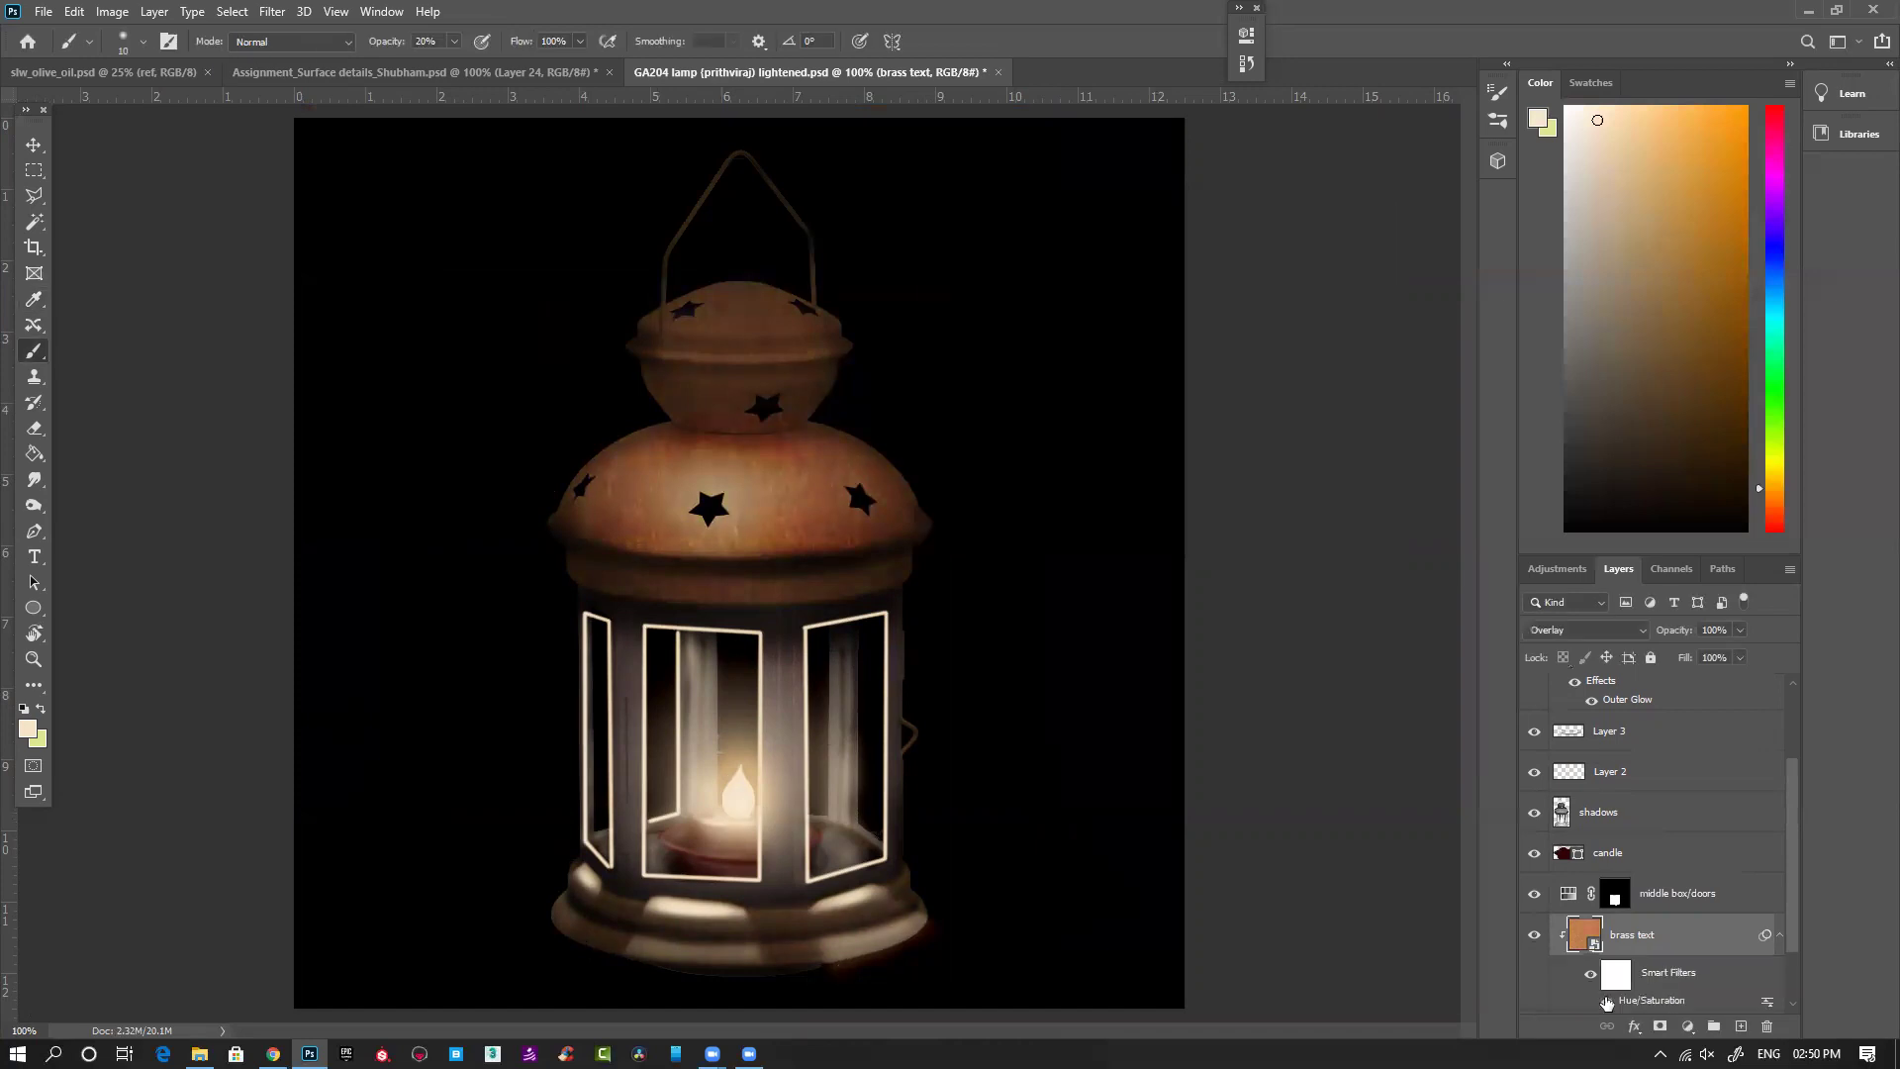
Step: Compare the whole lantern with and without the Hue/Saturation filter on the brass texture
{"action": "left_click", "coordinate": [1607, 1002]}
{"action": "key", "text": "ctrl+z"}
{"action": "key", "text": "ctrl+minus"}
{"action": "key", "text": "ctrl+minus"}
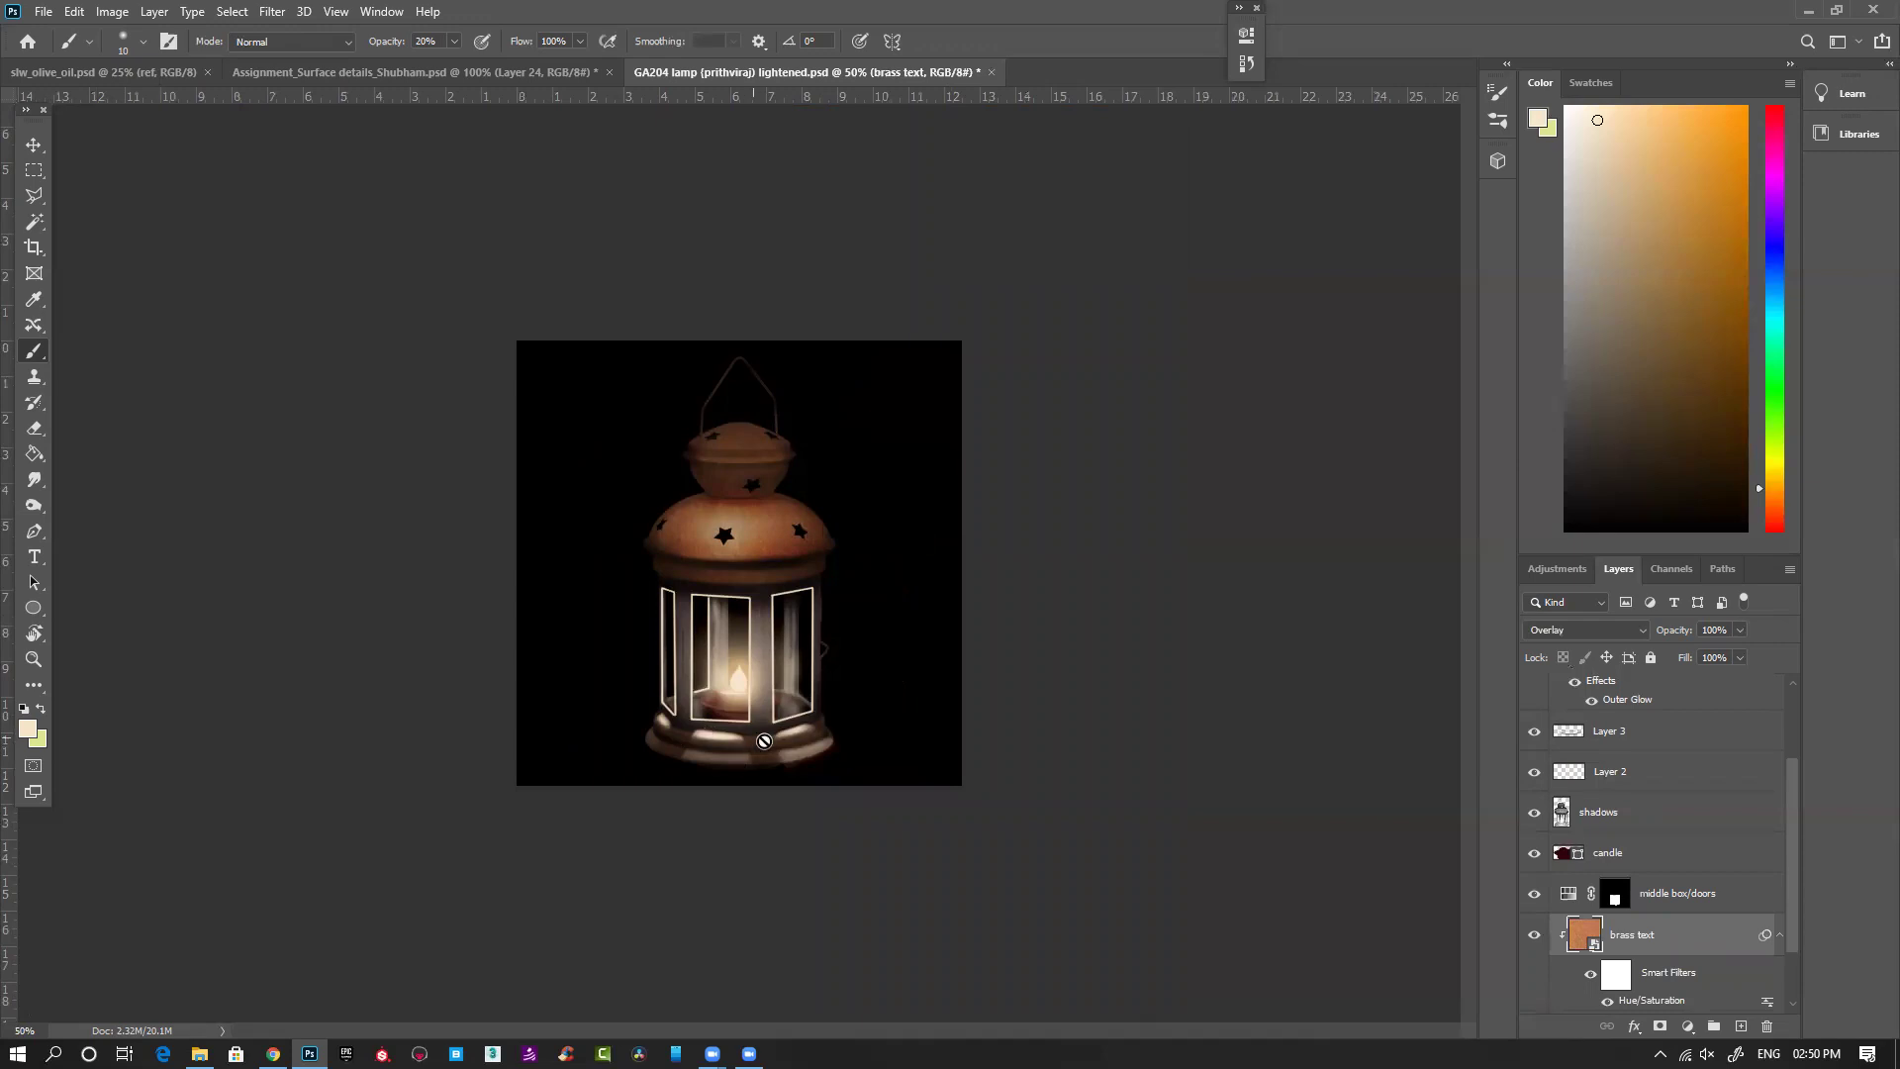
{"action": "left_click", "coordinate": [767, 705]}
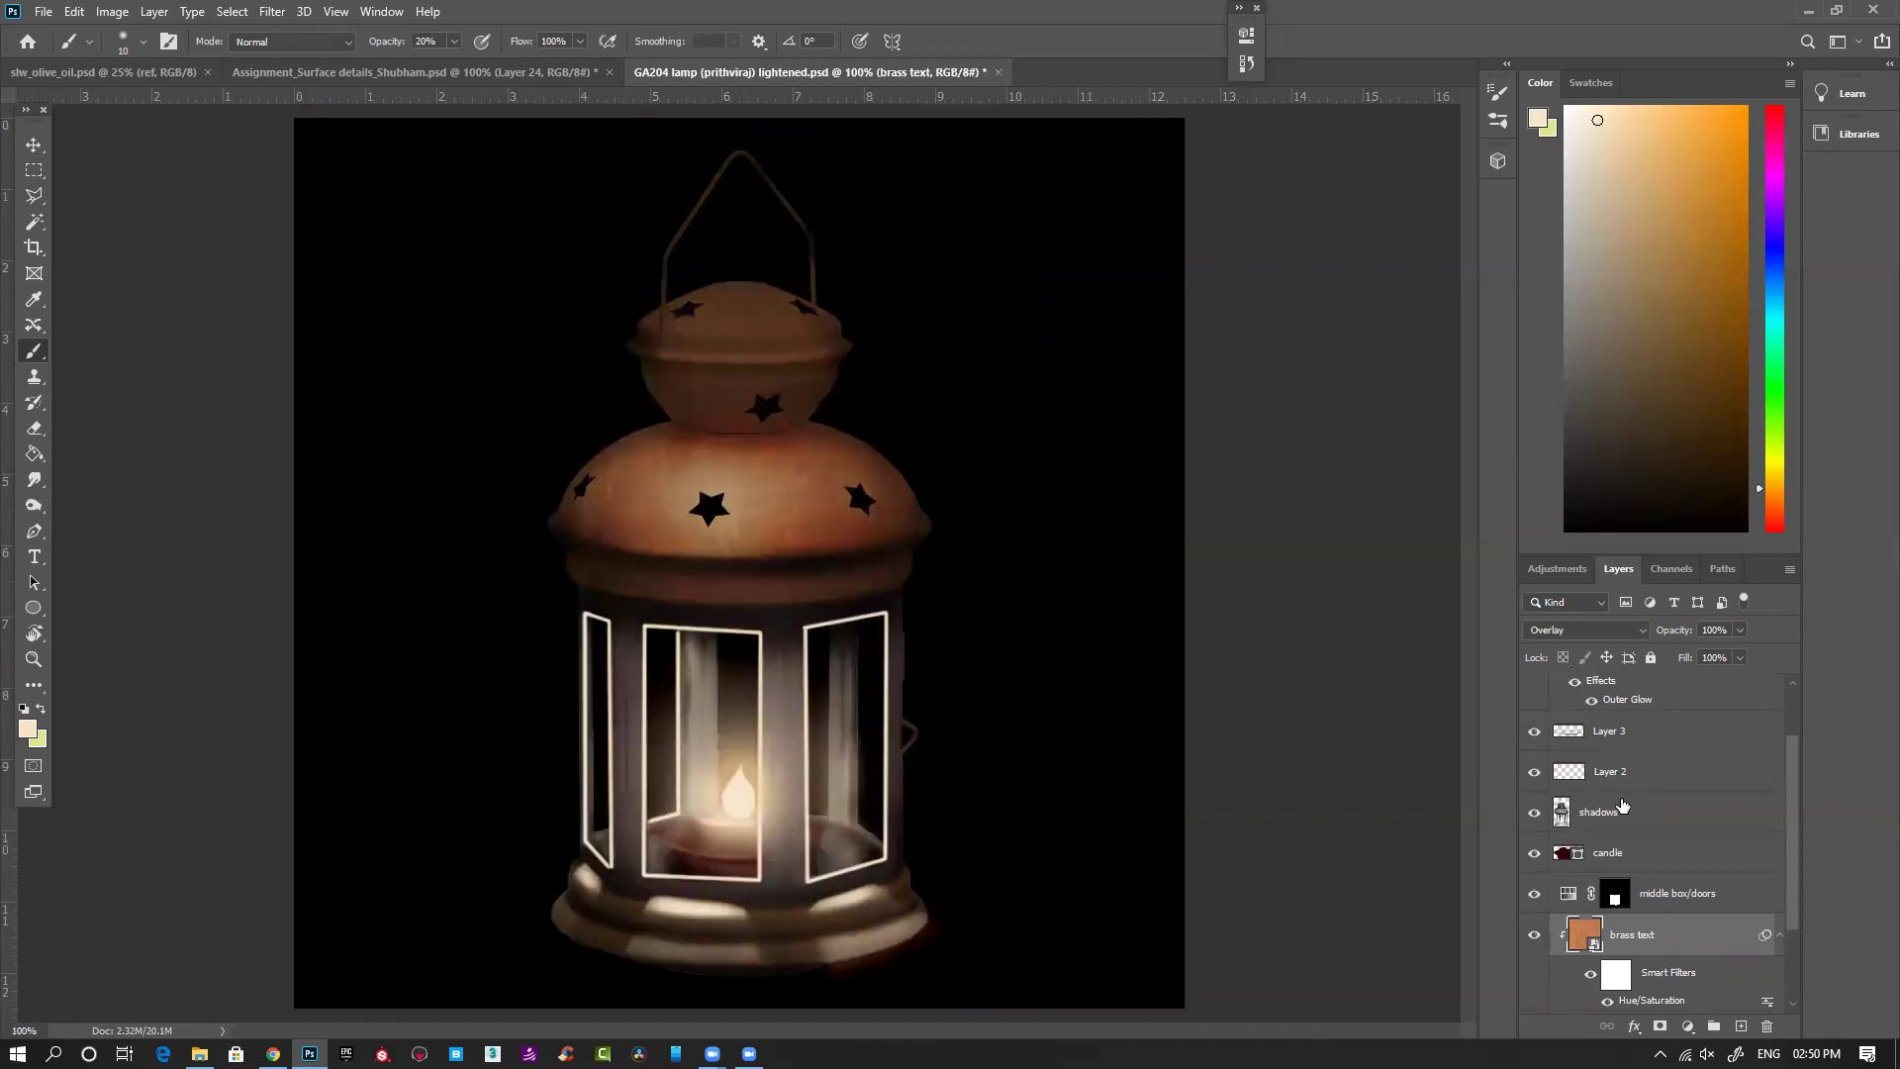
Step: Add a layer mask to Layer 4 from a selection loaded from the Levels 1 mask
{"action": "scroll", "coordinate": [1609, 780], "scroll_direction": "up", "scroll_amount": 2}
{"action": "left_click", "coordinate": [1651, 784]}
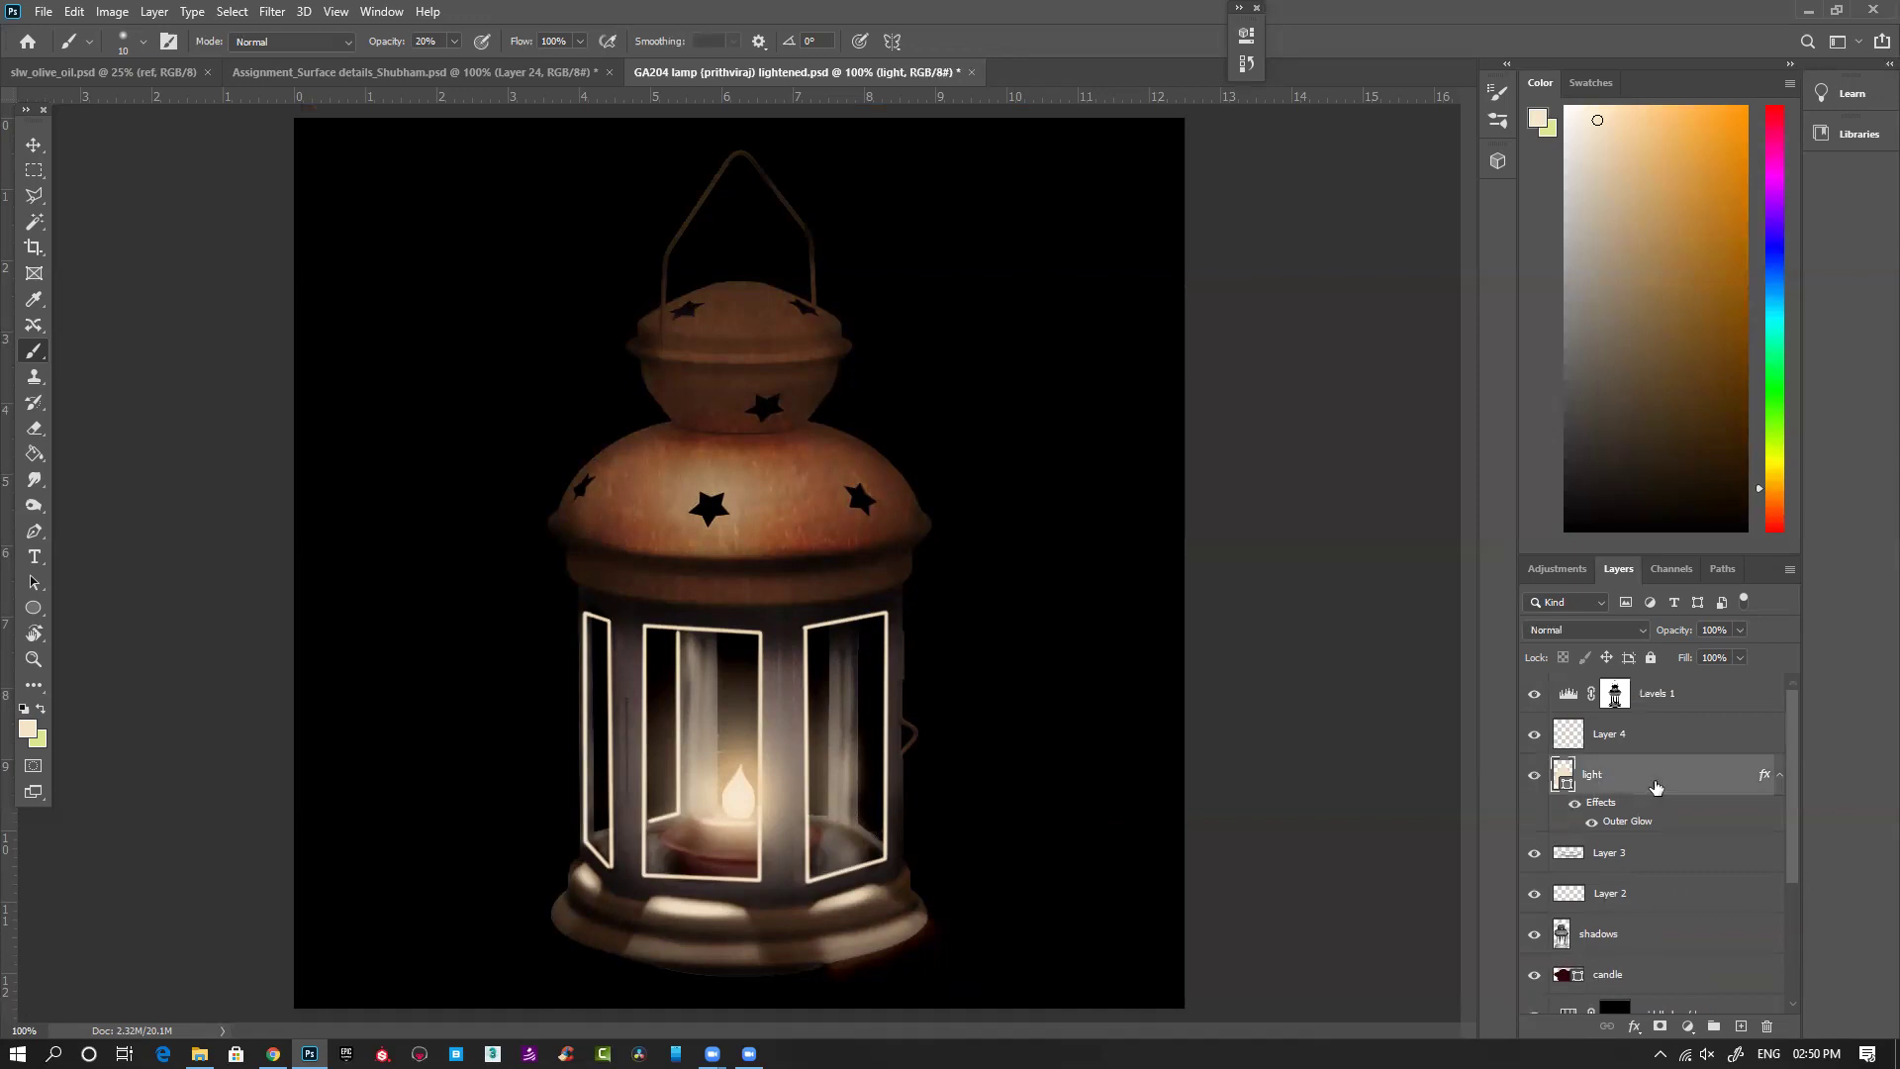
{"action": "left_click", "coordinate": [1531, 741]}
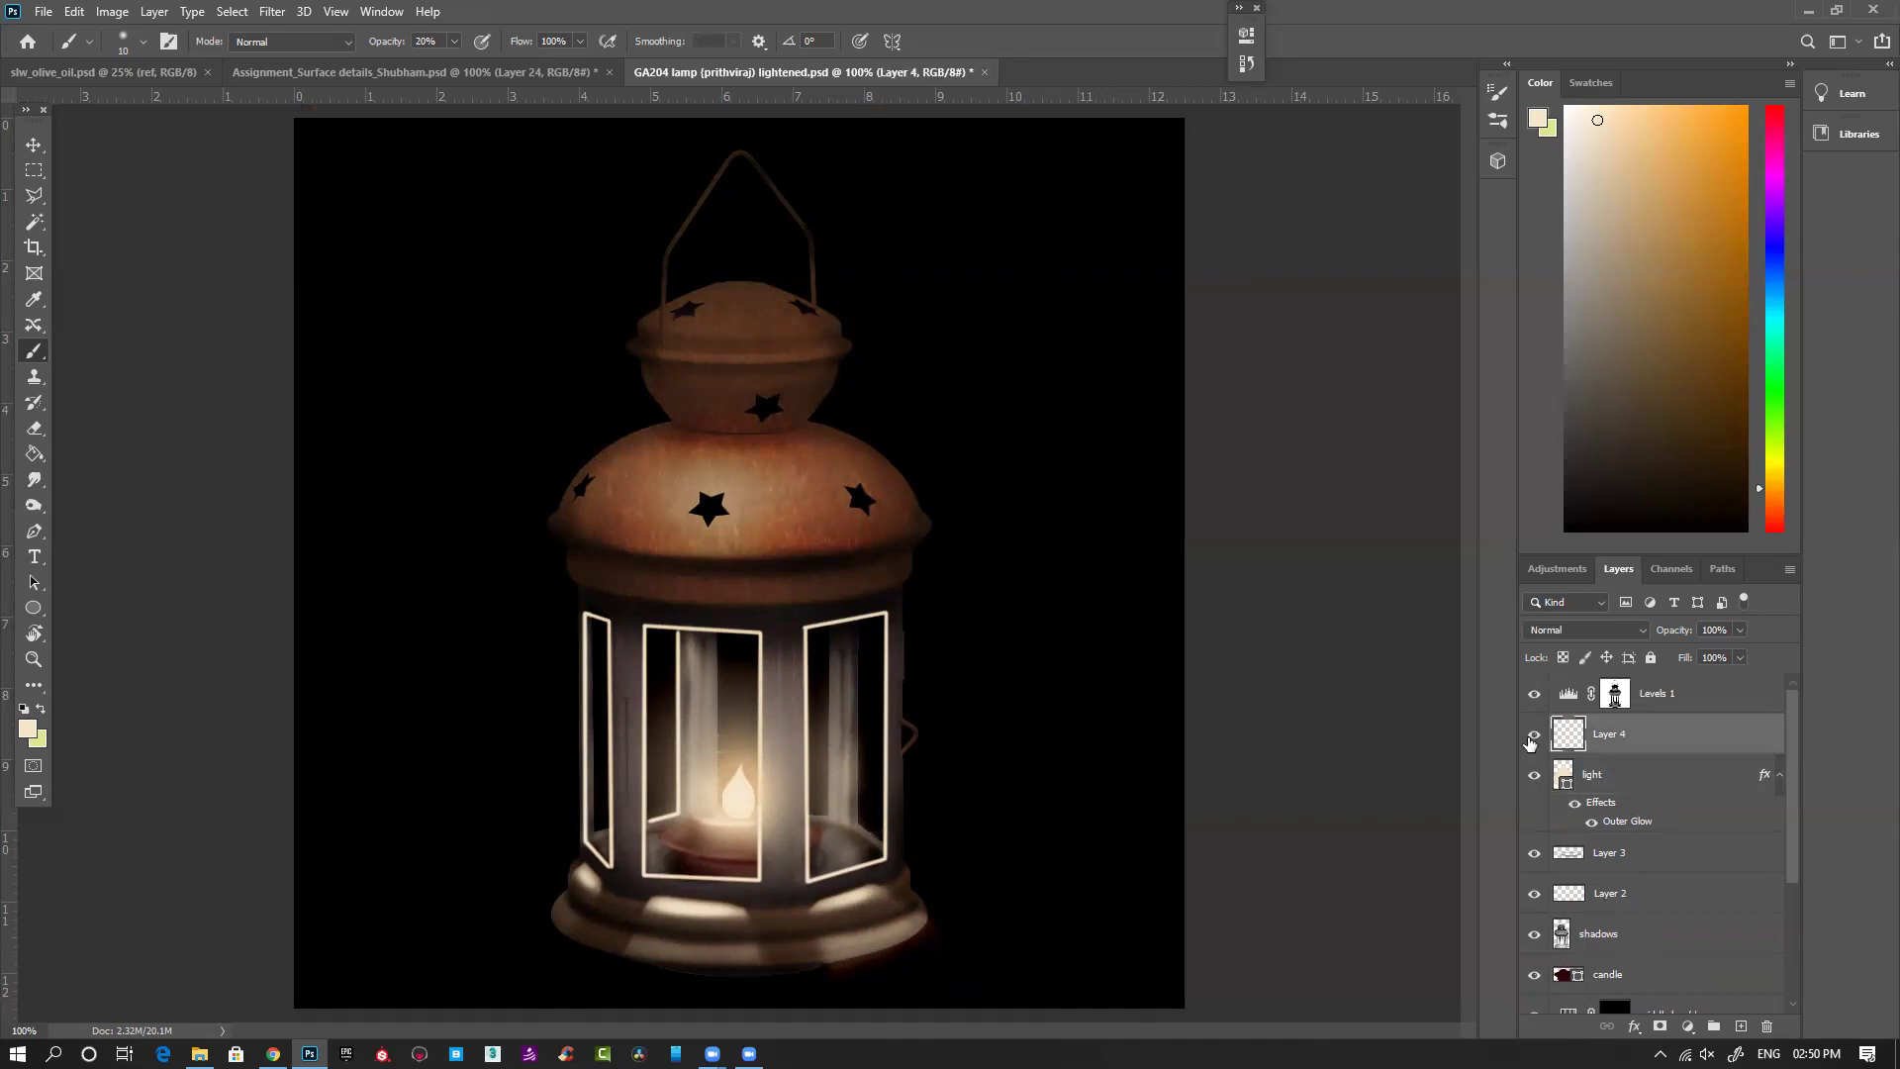
{"action": "key", "text": "e"}
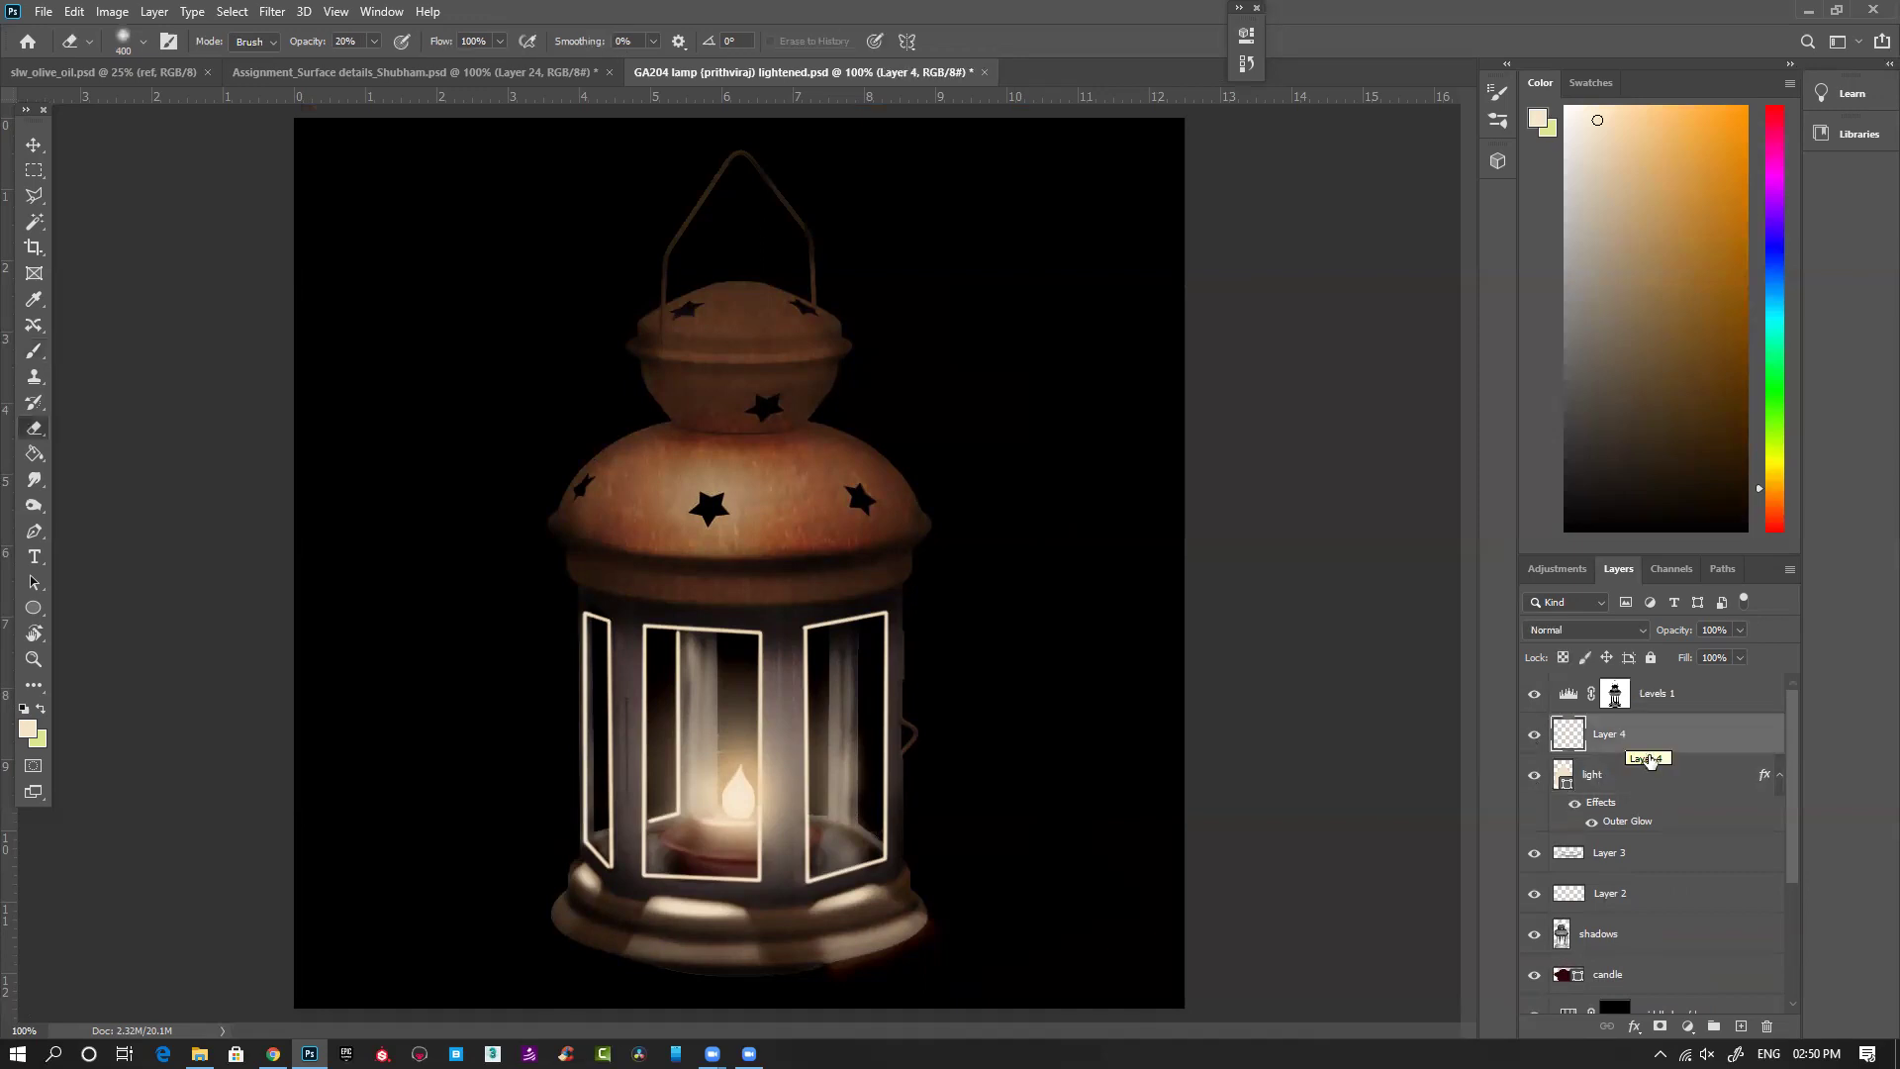
{"action": "left_click", "coordinate": [1616, 696], "text": "ctrl"}
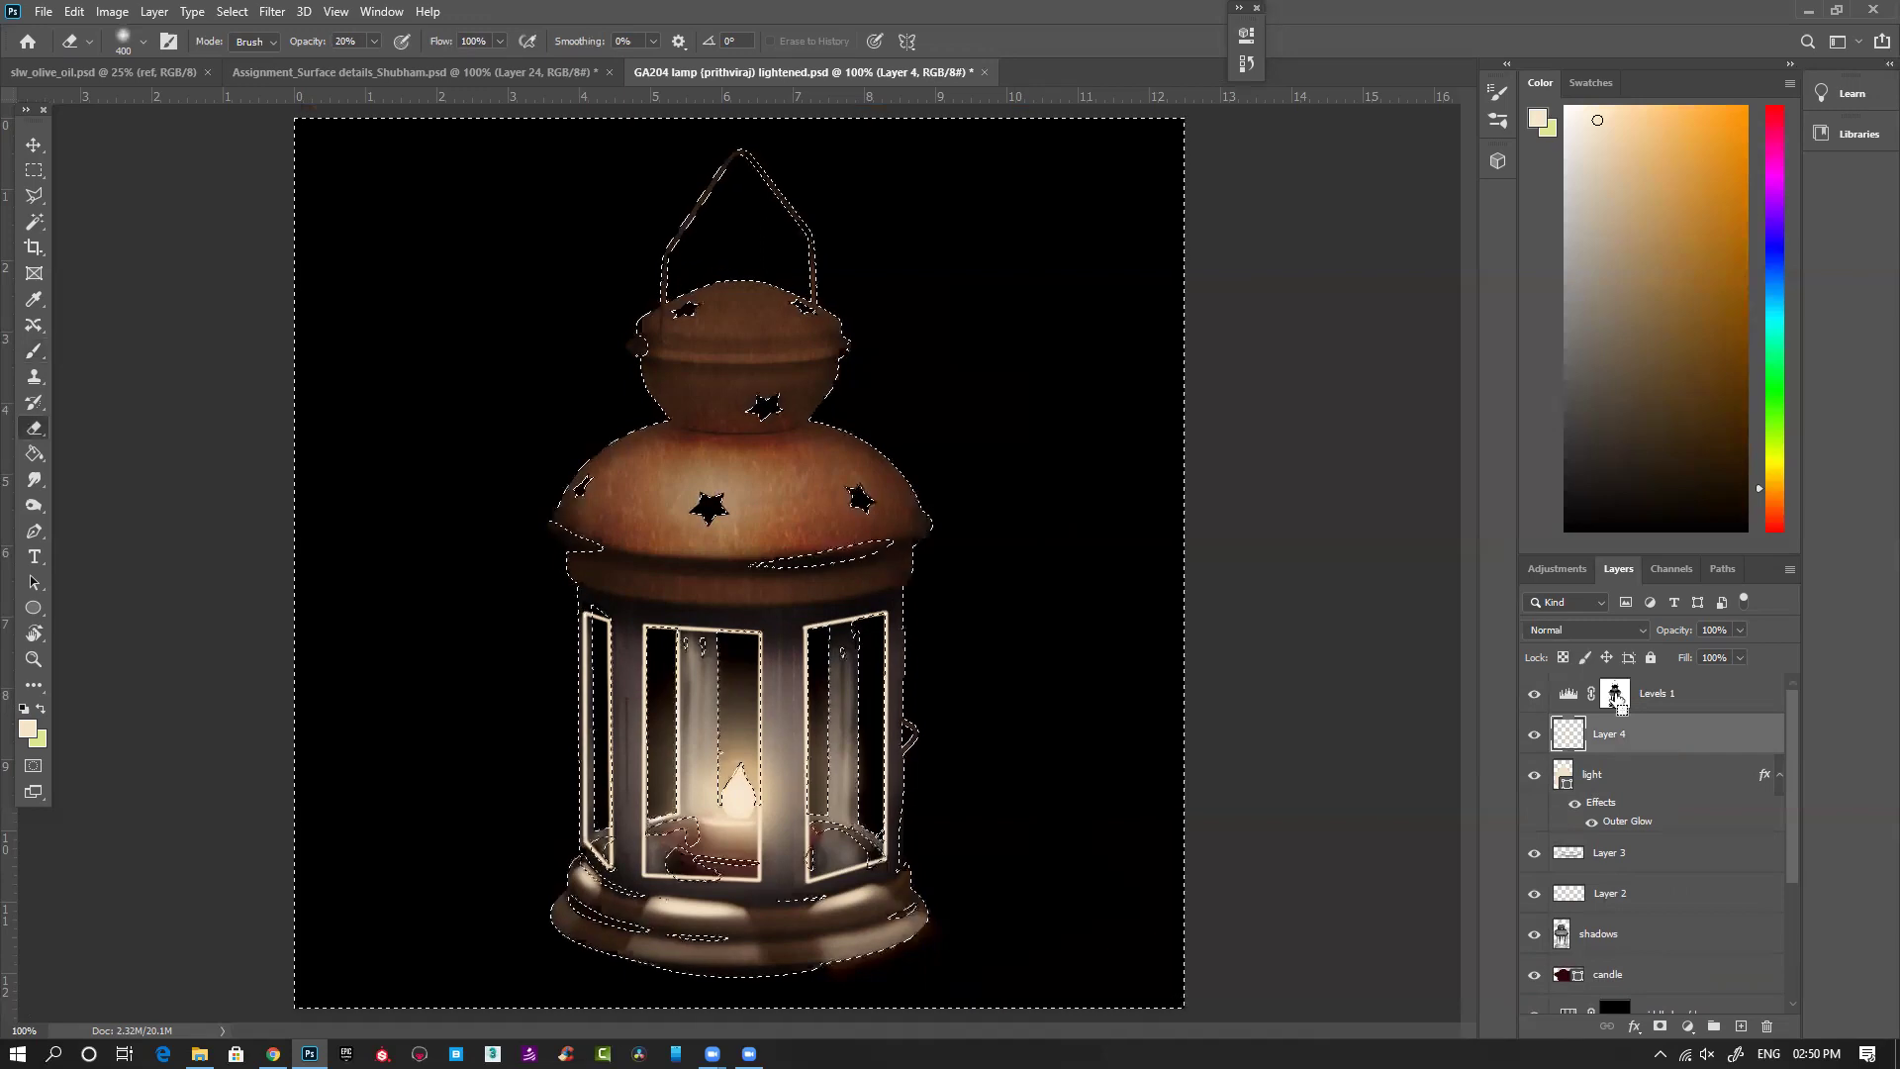
{"action": "left_click", "coordinate": [1661, 1027]}
{"action": "left_click_drag", "start_coordinate": [1634, 726], "coordinate": [1616, 749]}
{"action": "key", "text": "ctrl+i"}
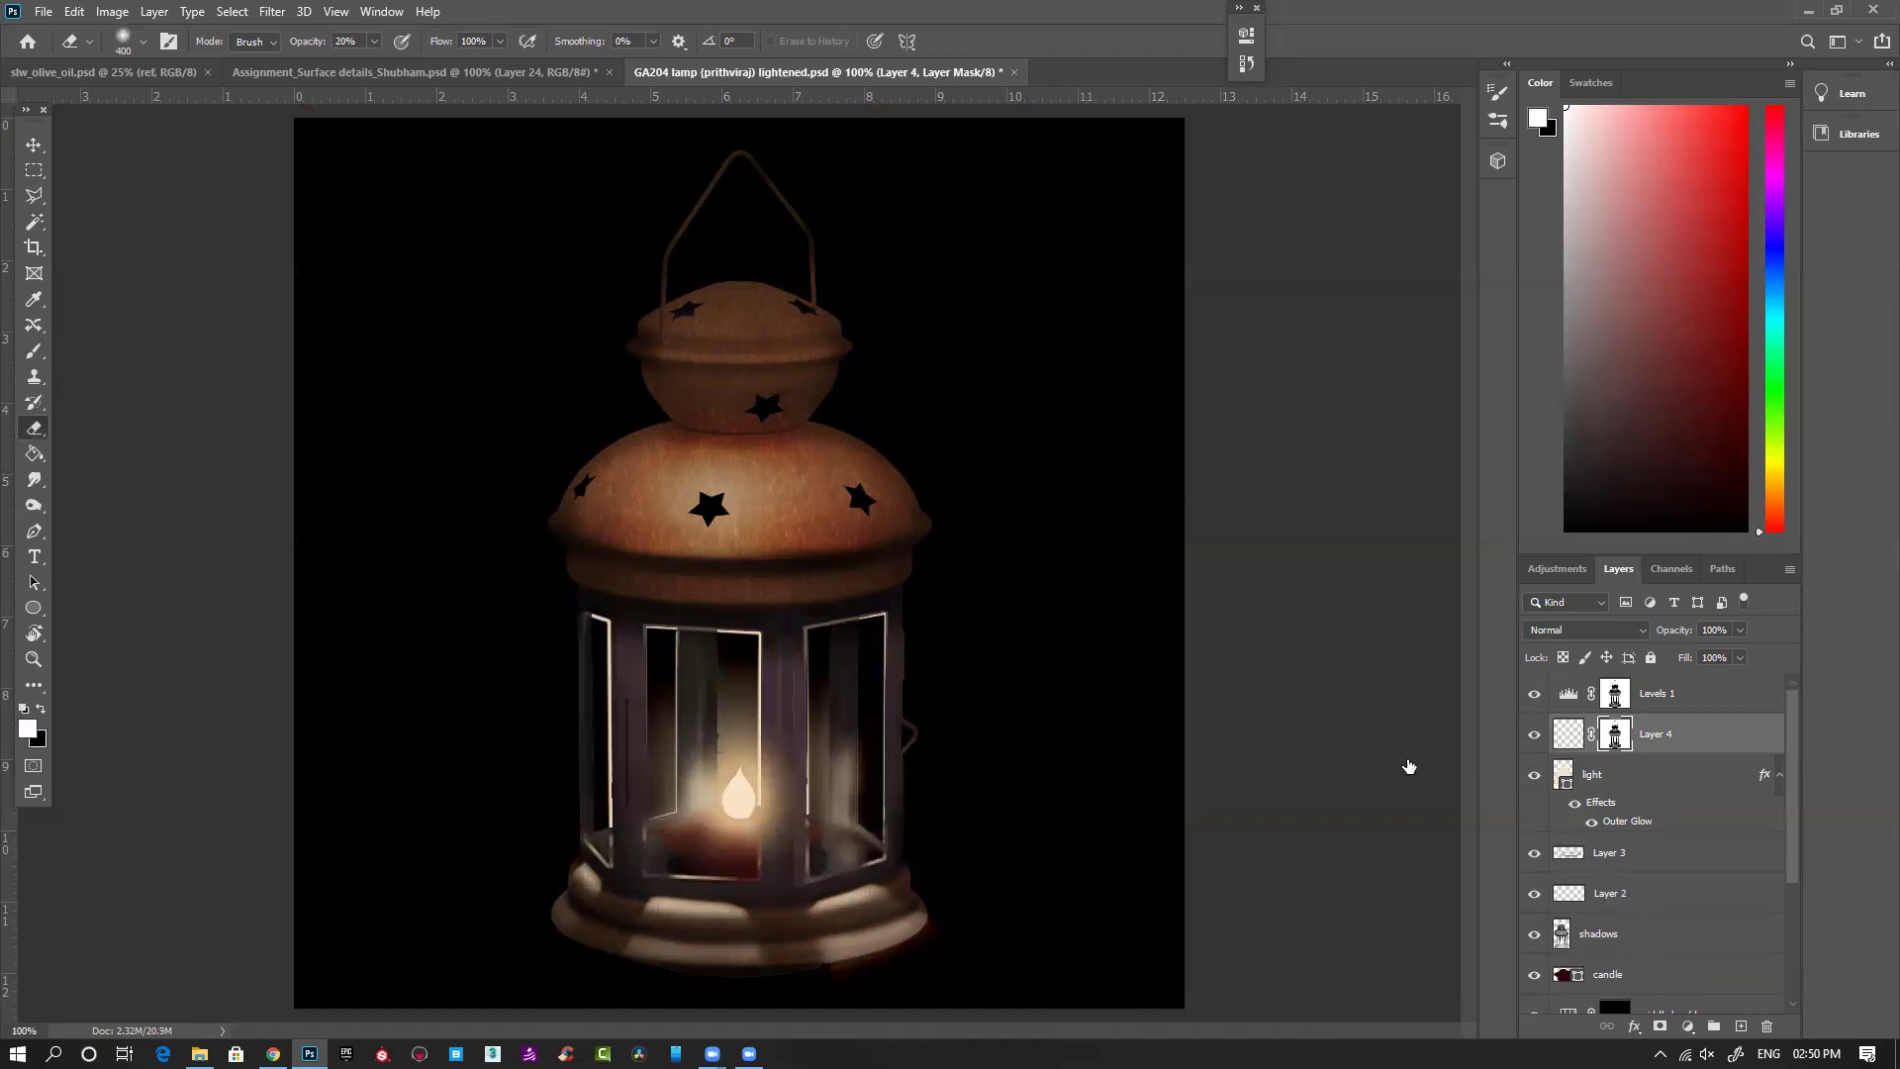
{"action": "key", "text": "ctrl+minus"}
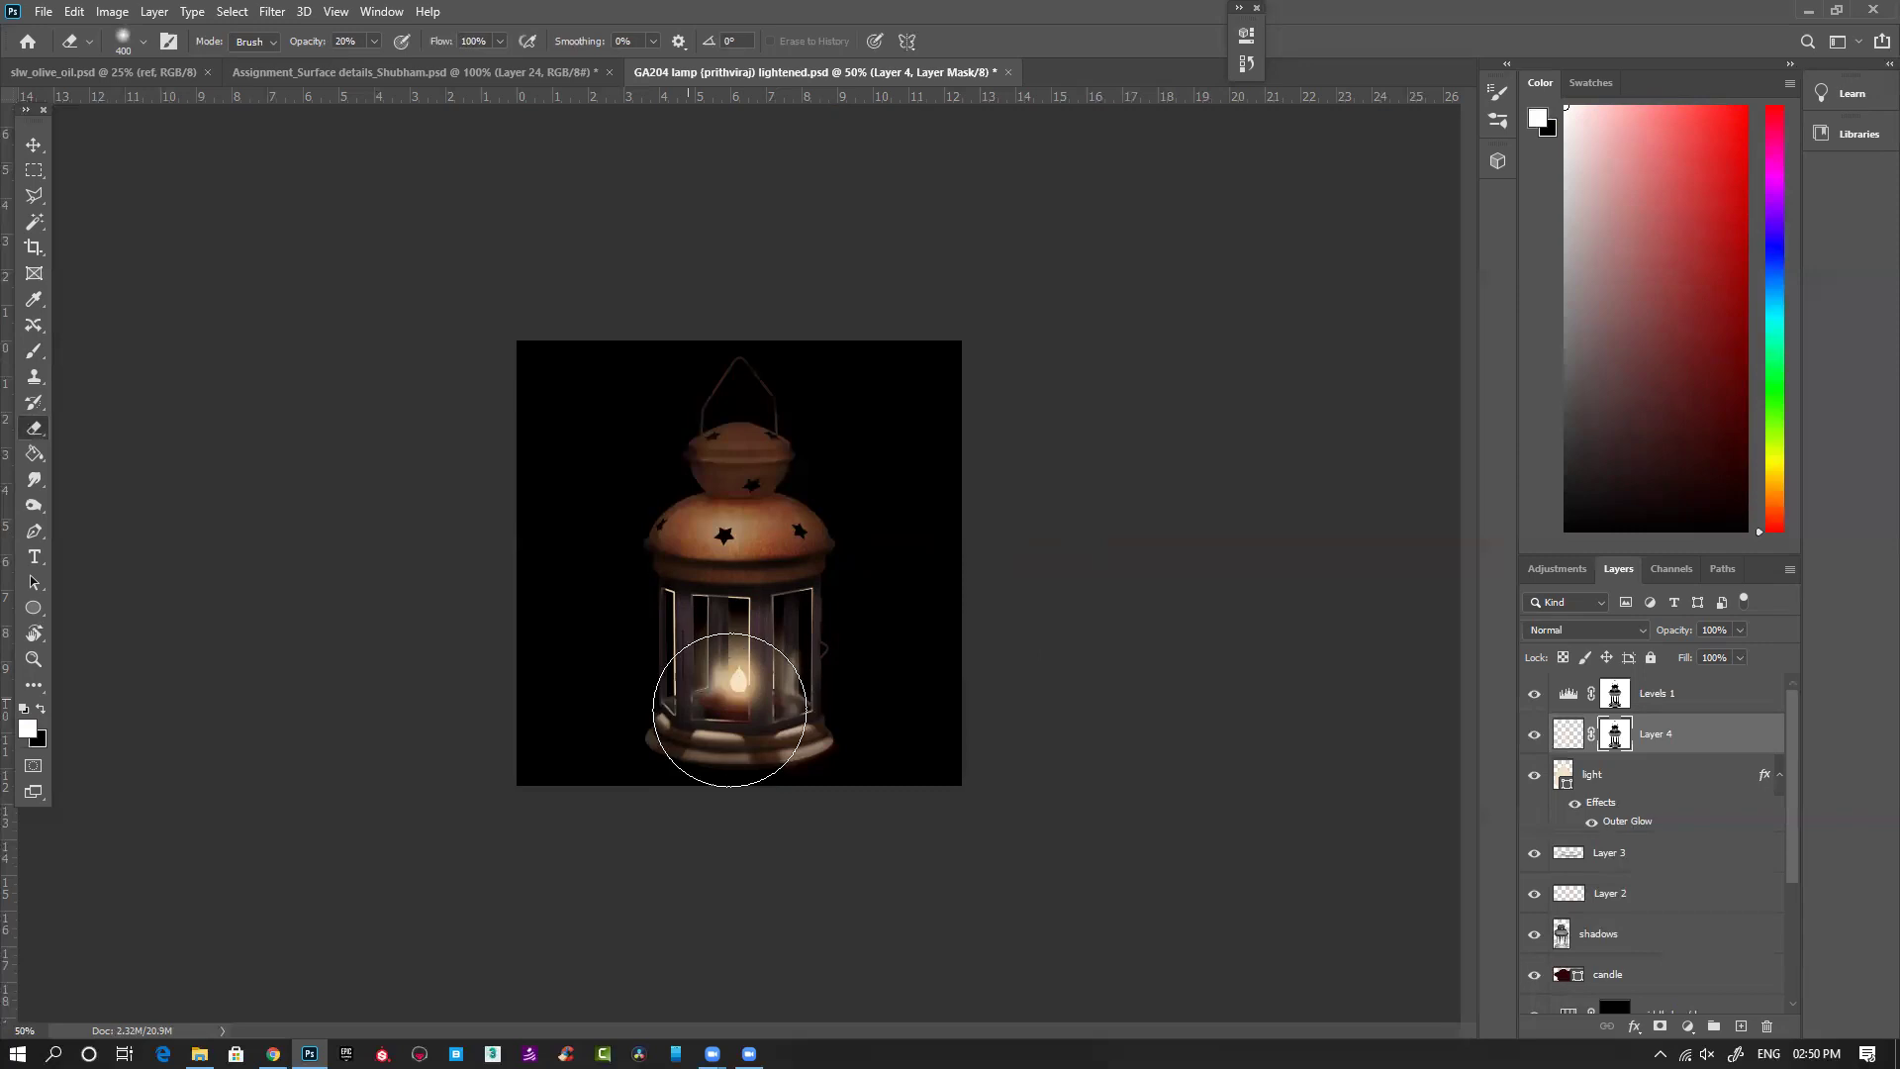
Step: Open the other student's LANTERN GA 204 PSD from the Downloads folder in Photoshop
{"action": "key", "text": "alt+Tab"}
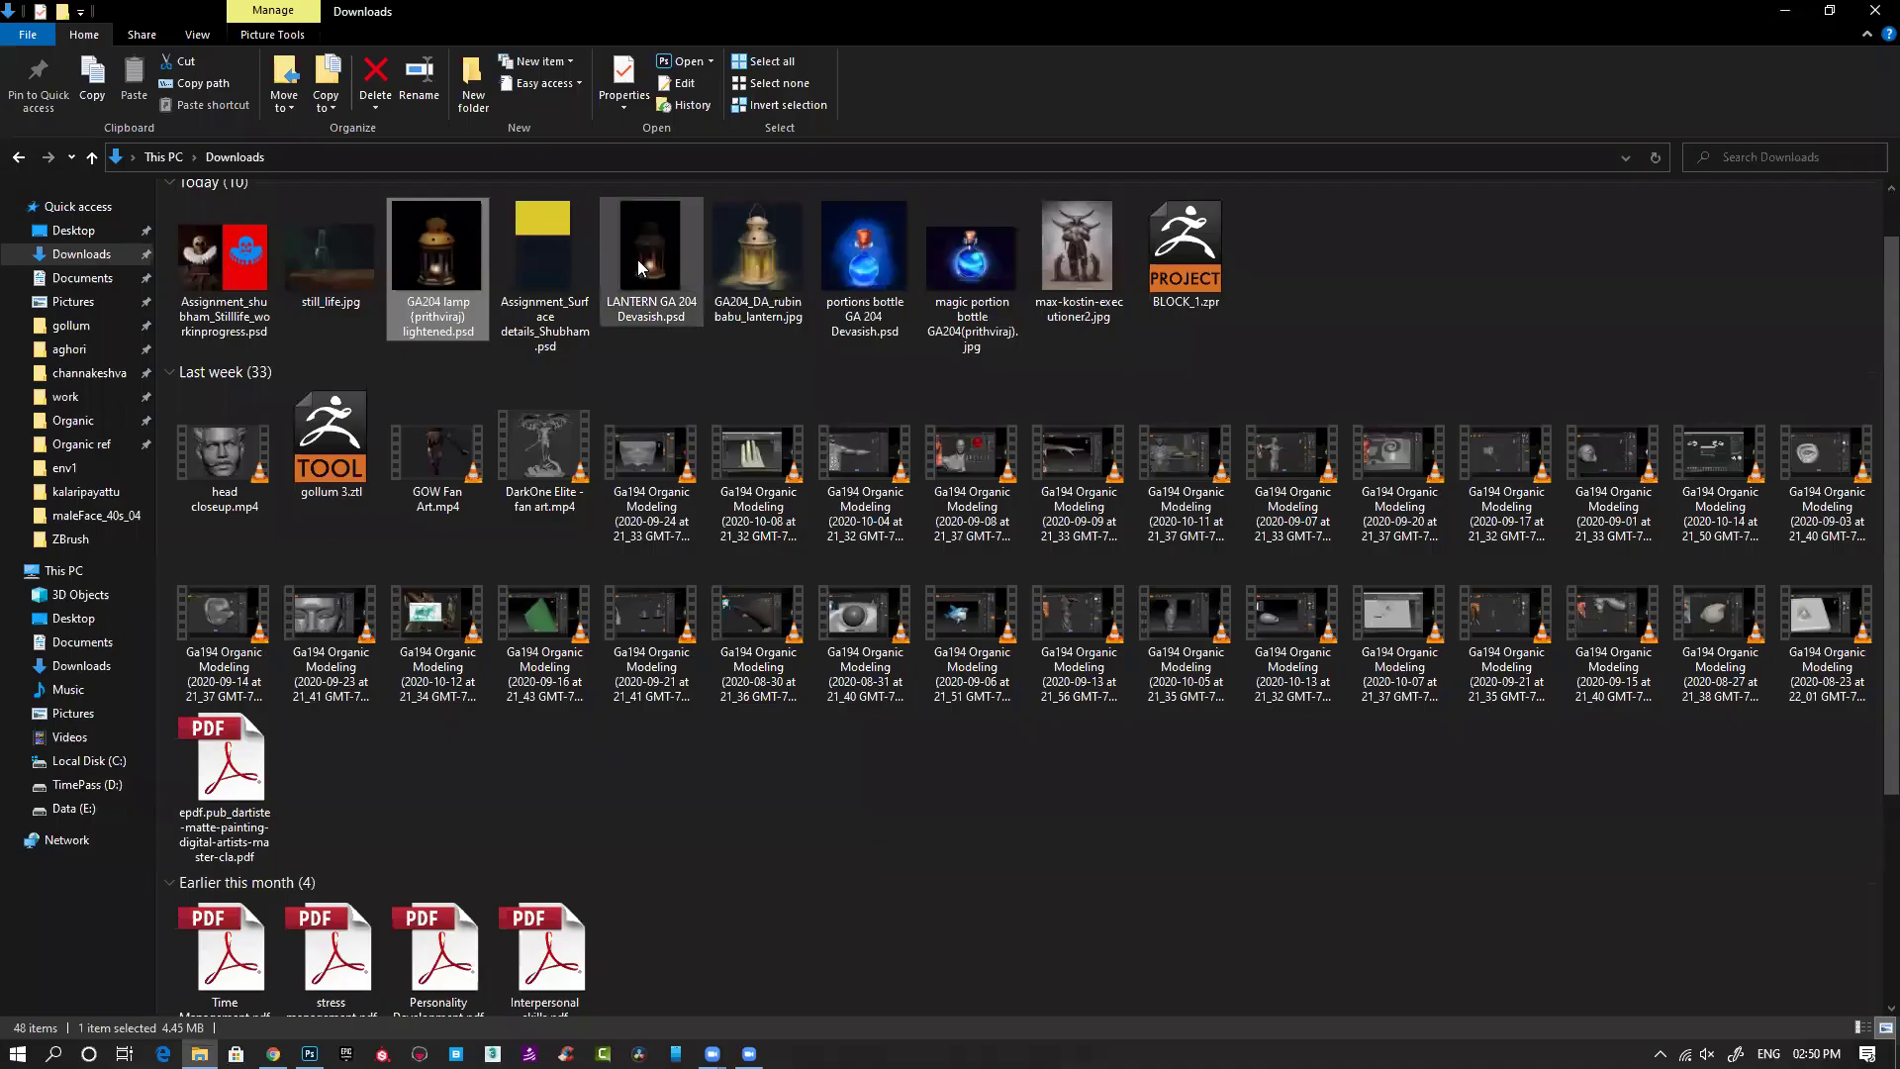
{"action": "left_click", "coordinate": [637, 260]}
{"action": "key", "text": "alt+Tab"}
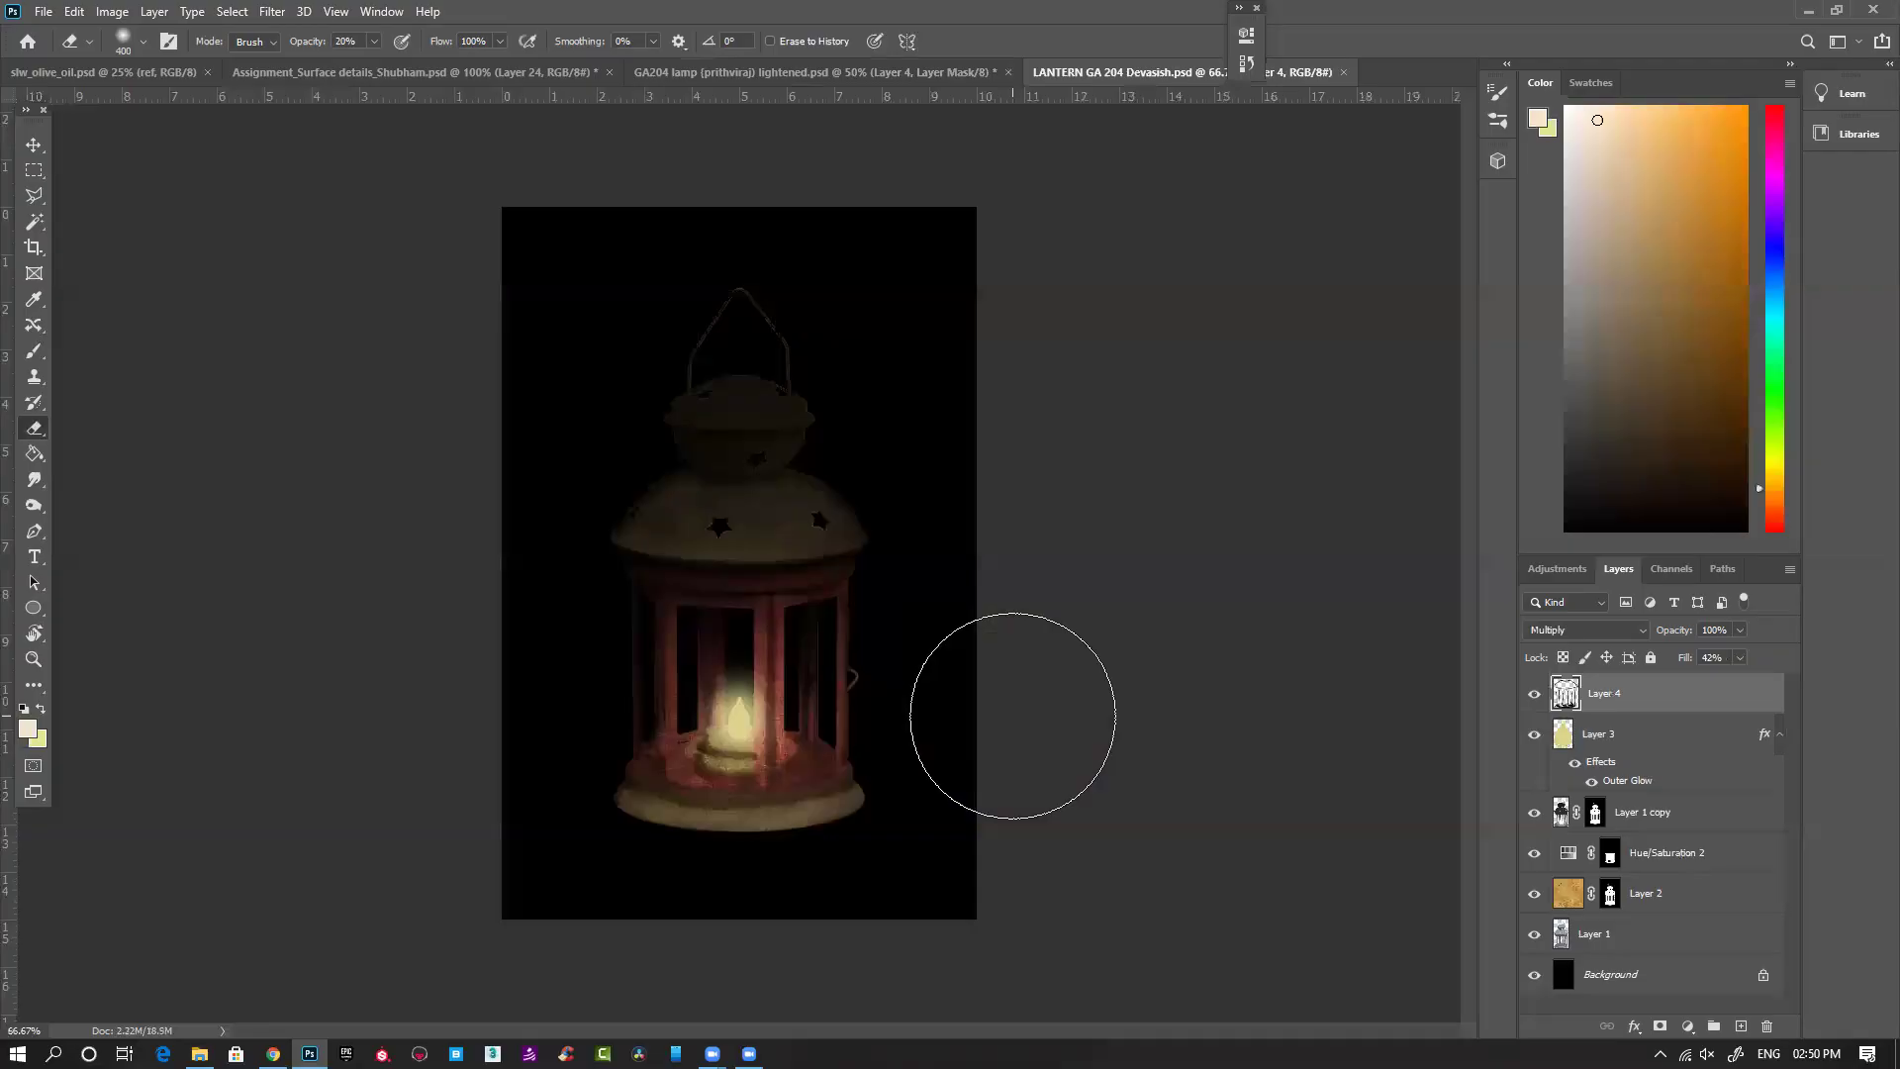
{"action": "key", "text": "ctrl+plus"}
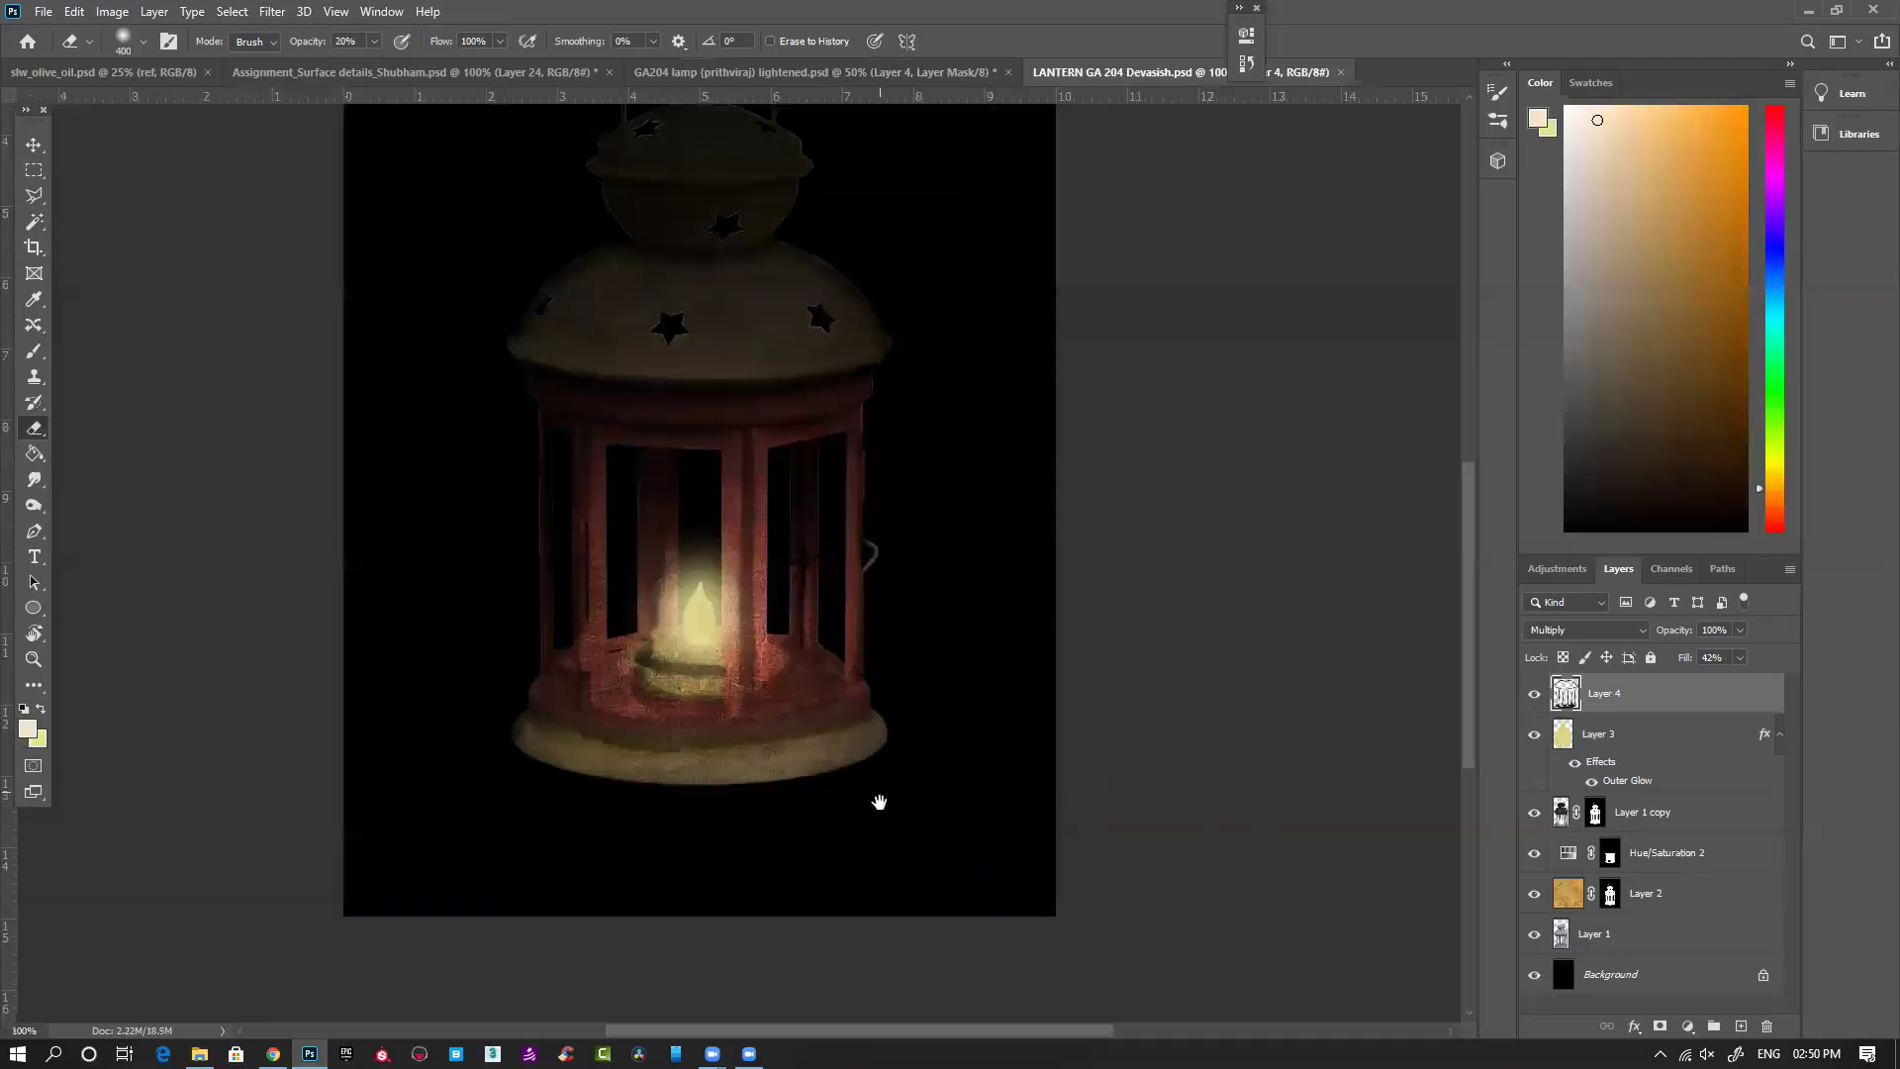
Step: Examine what Layer 4, Layer 3, Layer 1 copy and Layer 2 contribute to the lantern by temporarily hiding each one
{"action": "left_click", "coordinate": [1534, 696]}
{"action": "left_click", "coordinate": [1535, 696]}
{"action": "left_click_drag", "start_coordinate": [964, 637], "coordinate": [959, 683]}
{"action": "scroll", "coordinate": [890, 741], "scroll_direction": "up", "scroll_amount": 1}
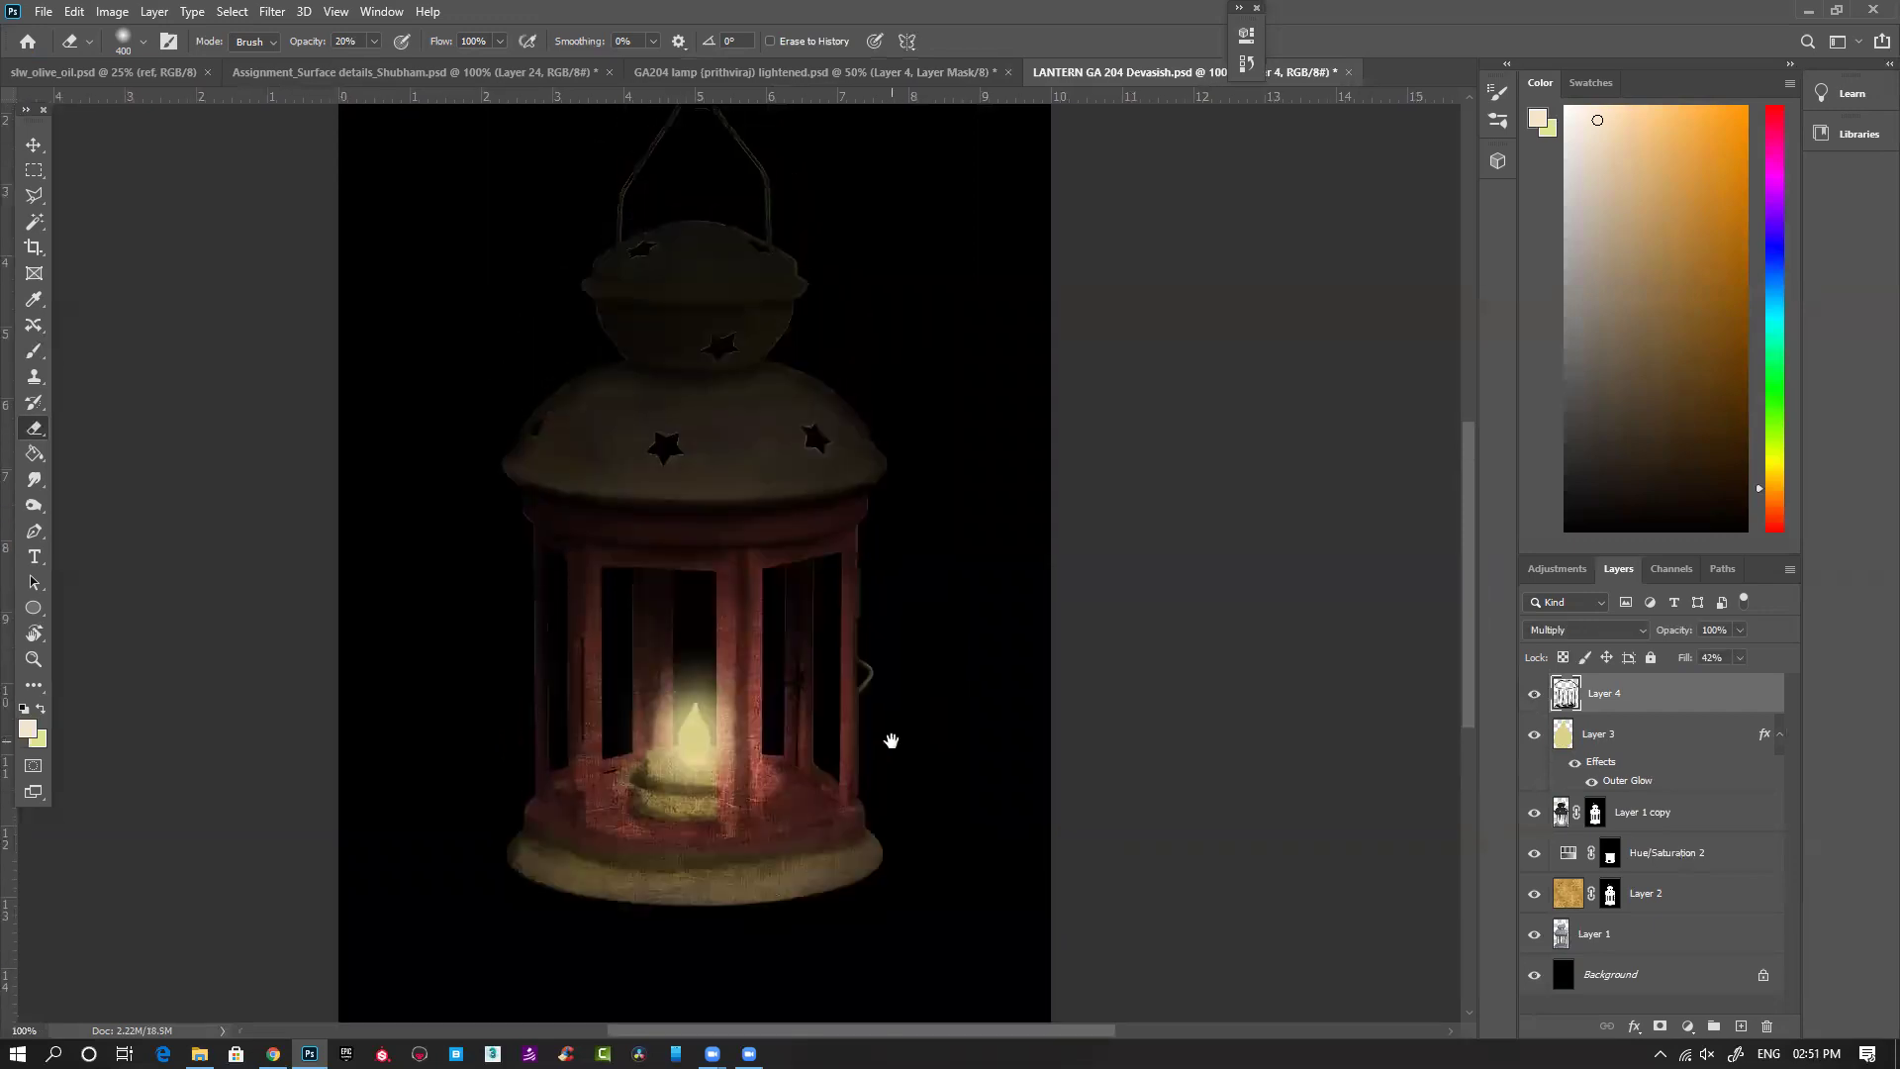
{"action": "left_click", "coordinate": [1536, 734]}
{"action": "key", "text": "ctrl+z"}
{"action": "left_click", "coordinate": [1534, 813]}
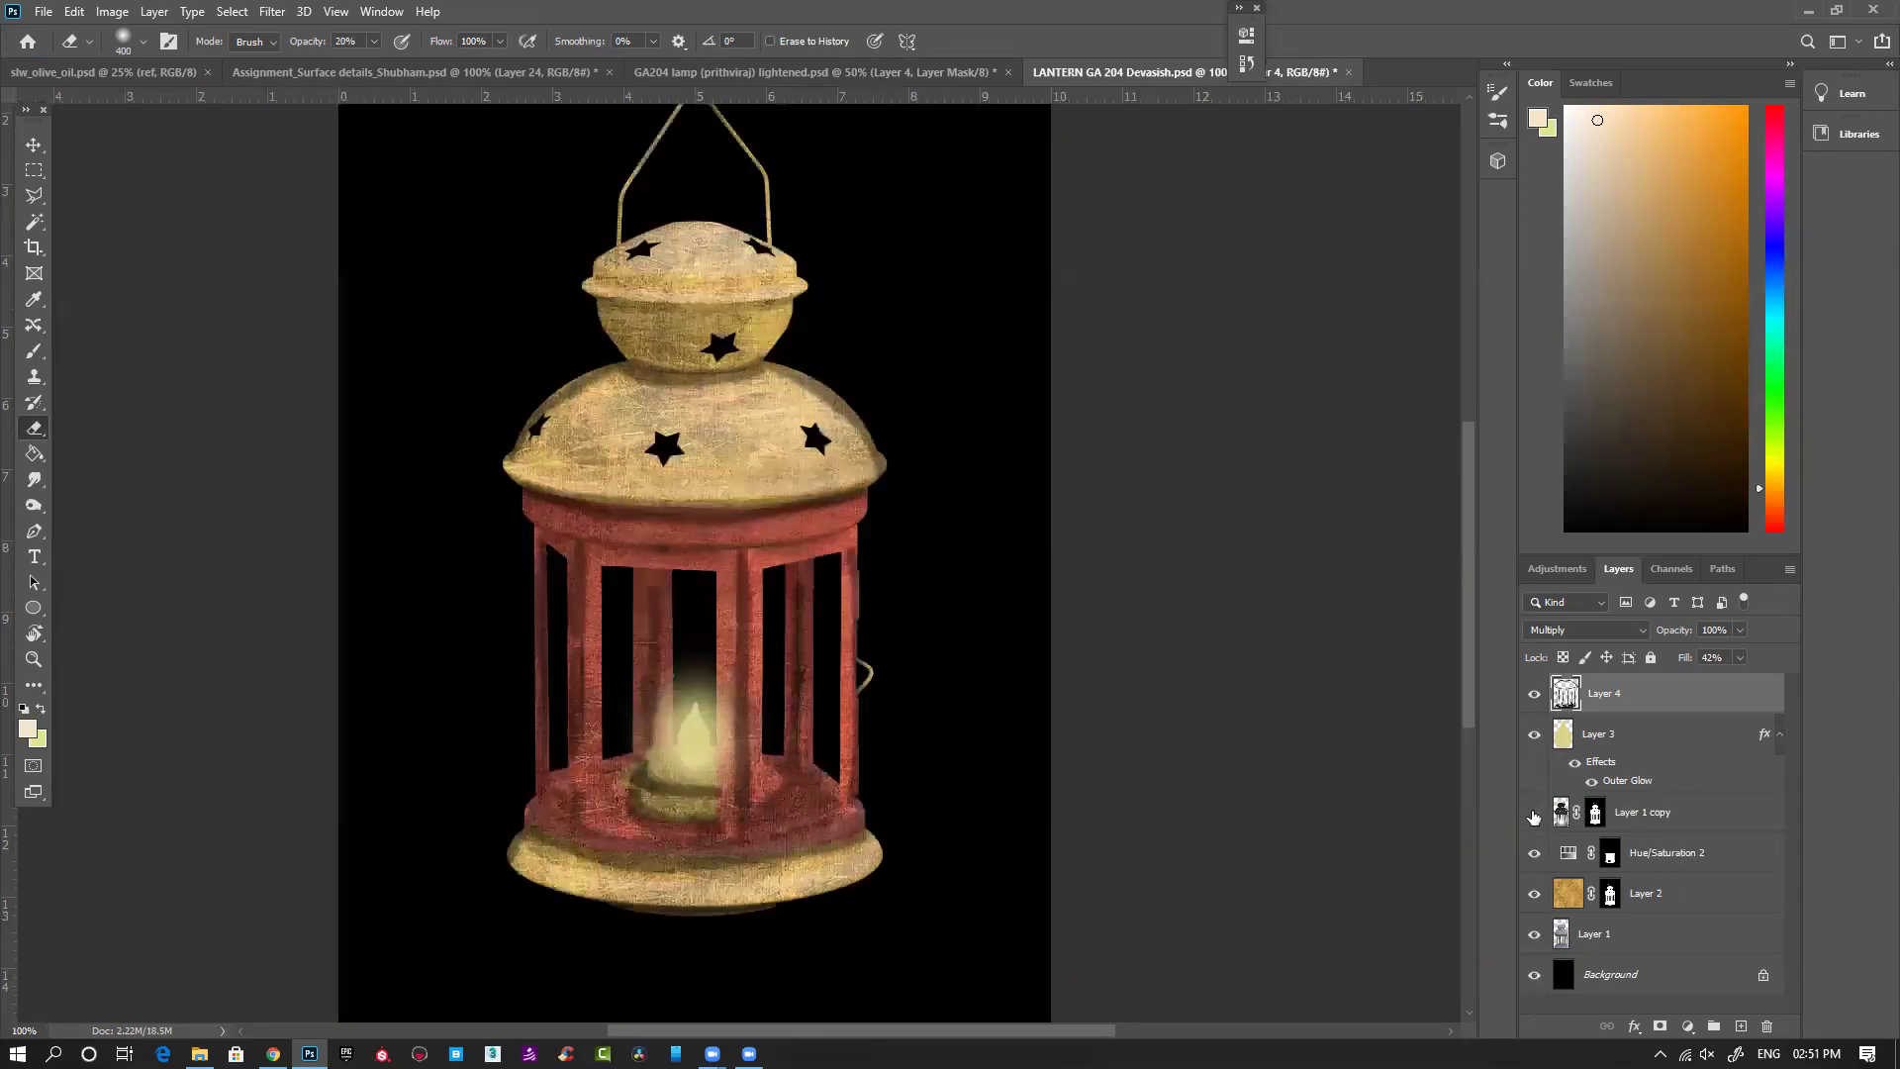
{"action": "key", "text": "ctrl+z"}
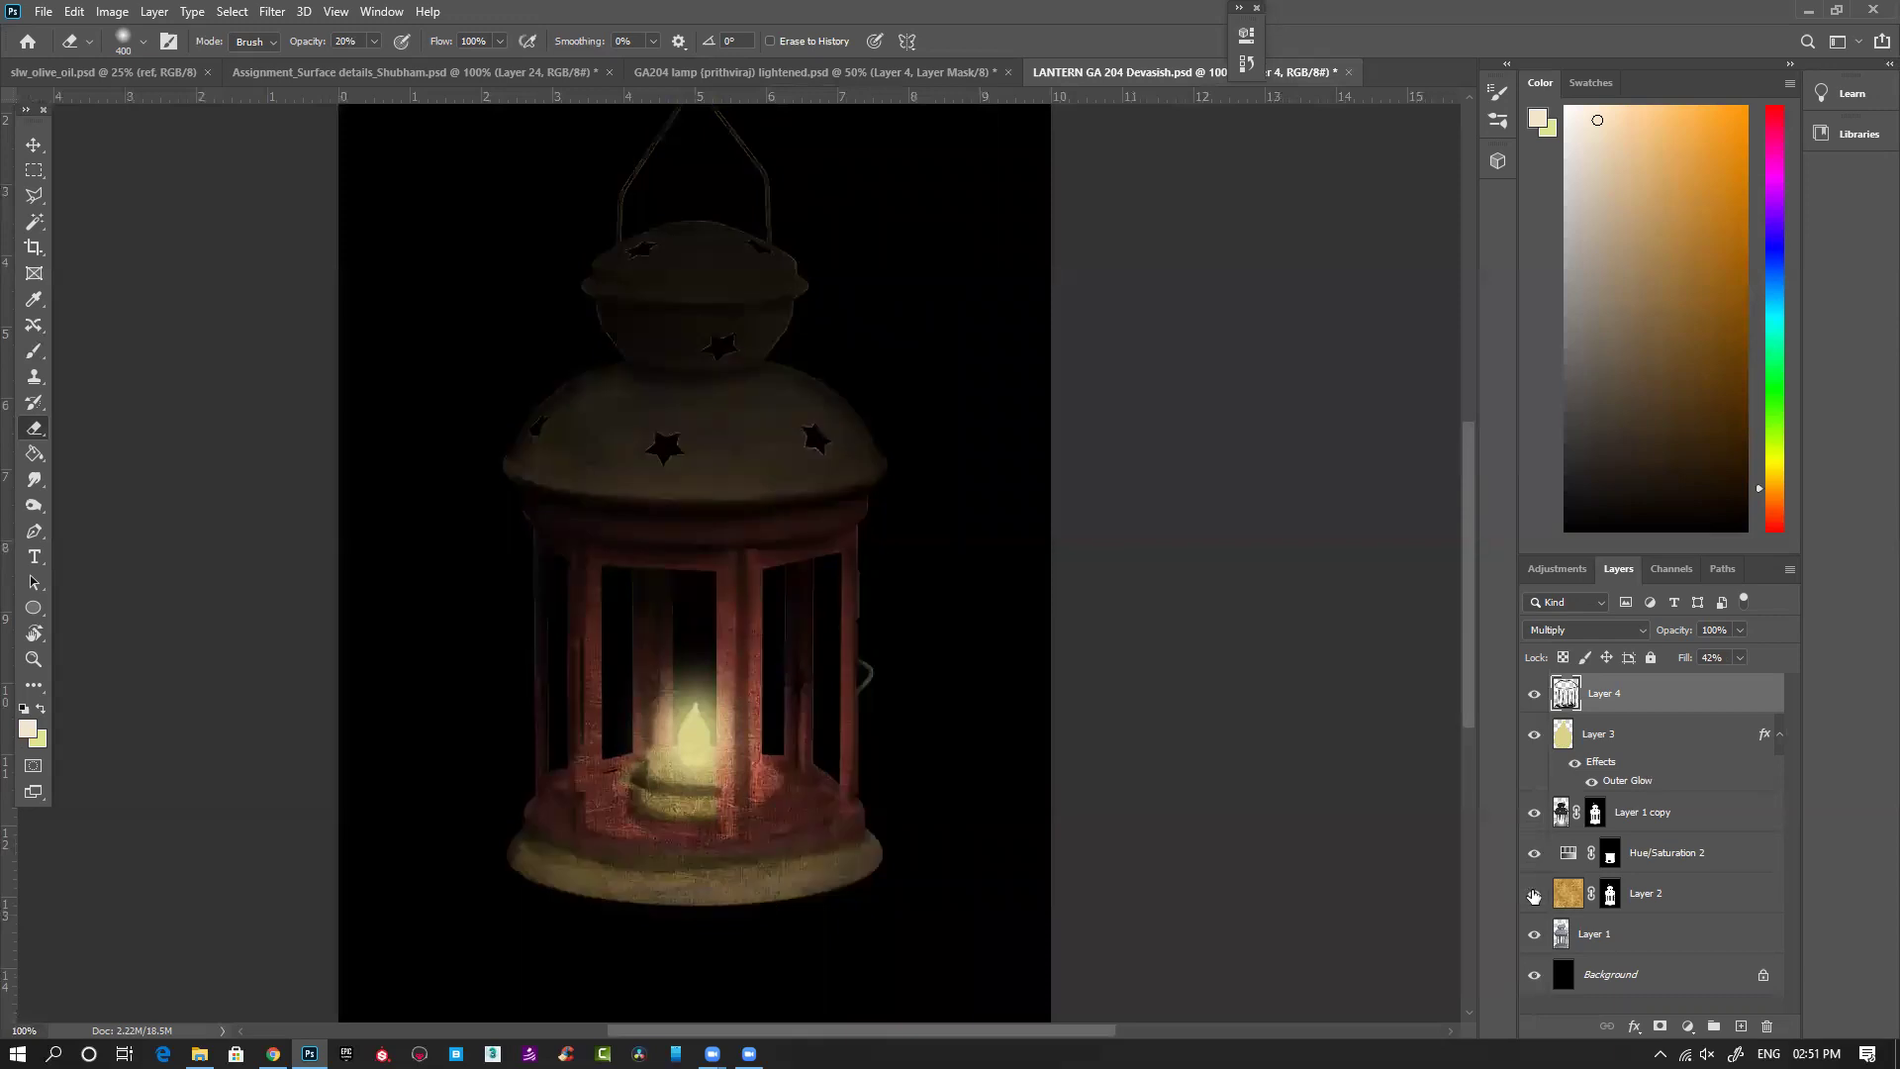
{"action": "left_click", "coordinate": [1534, 896]}
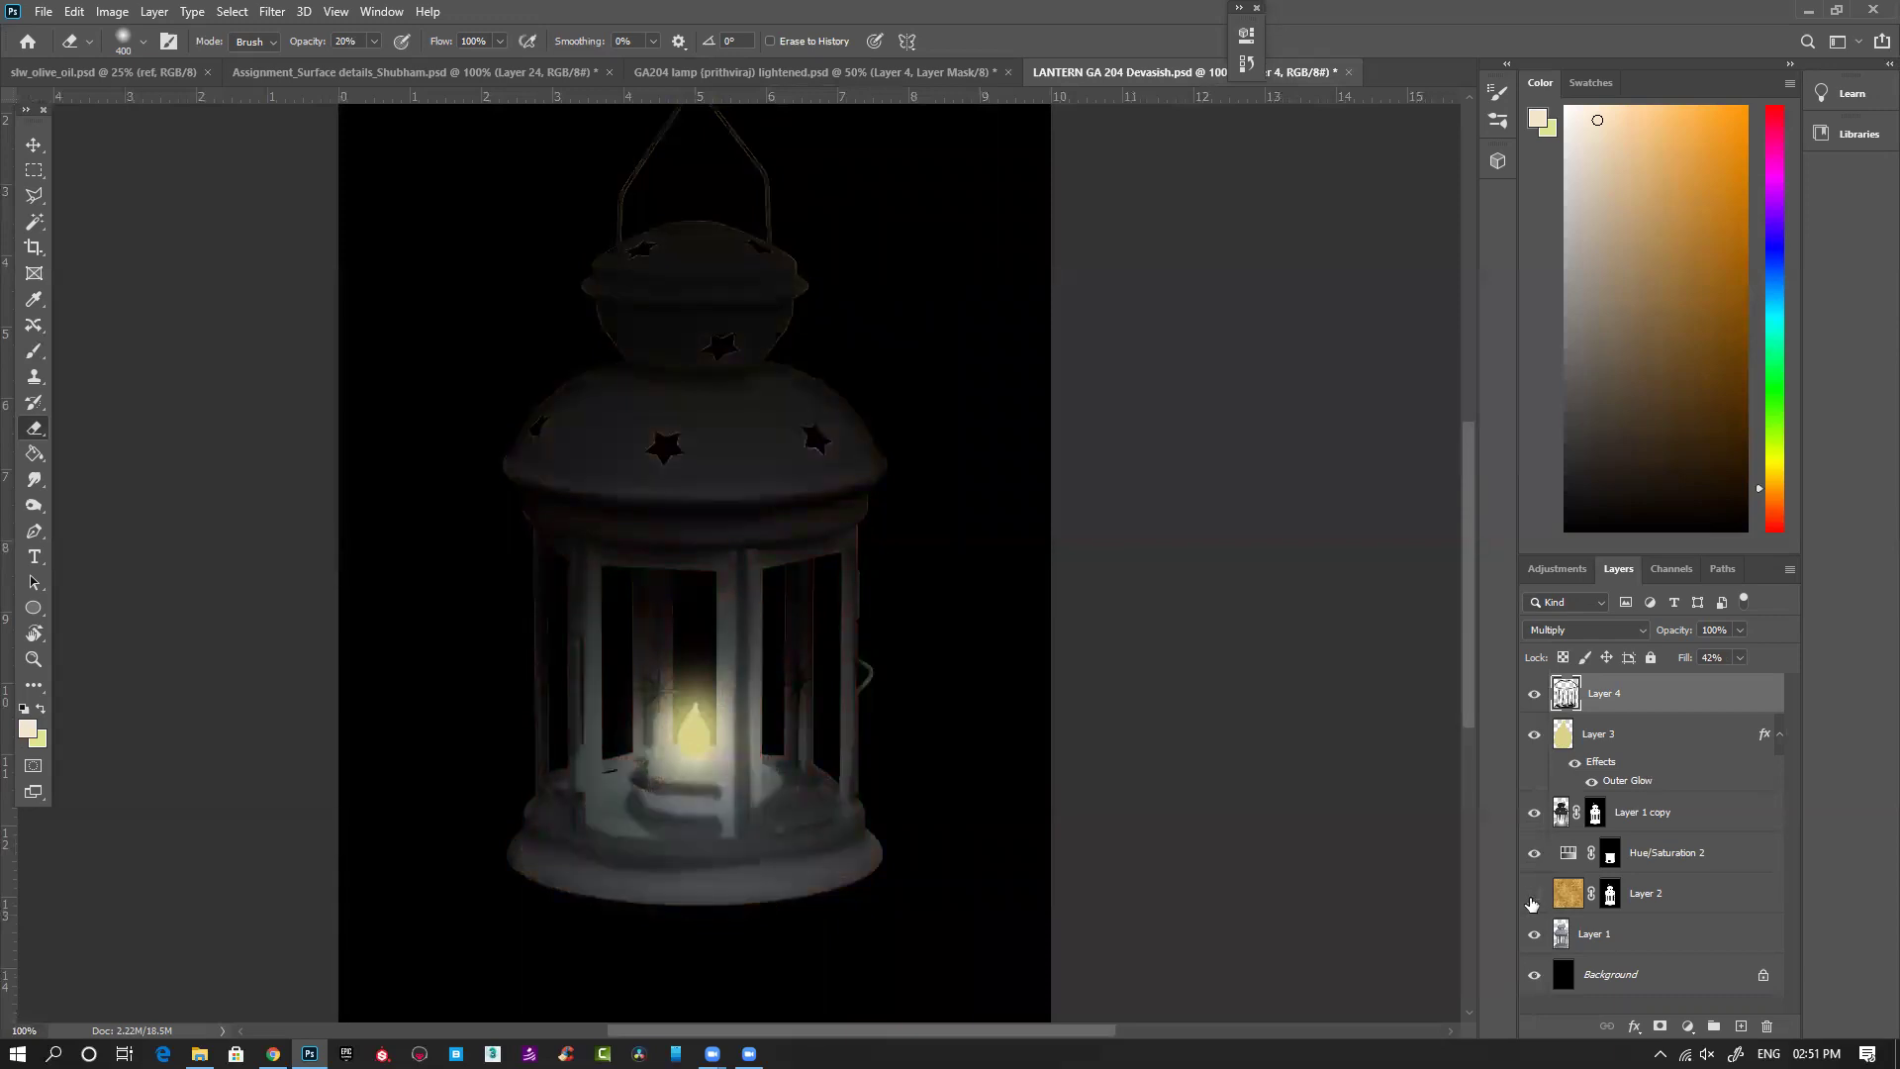
{"action": "left_click", "coordinate": [1534, 893]}
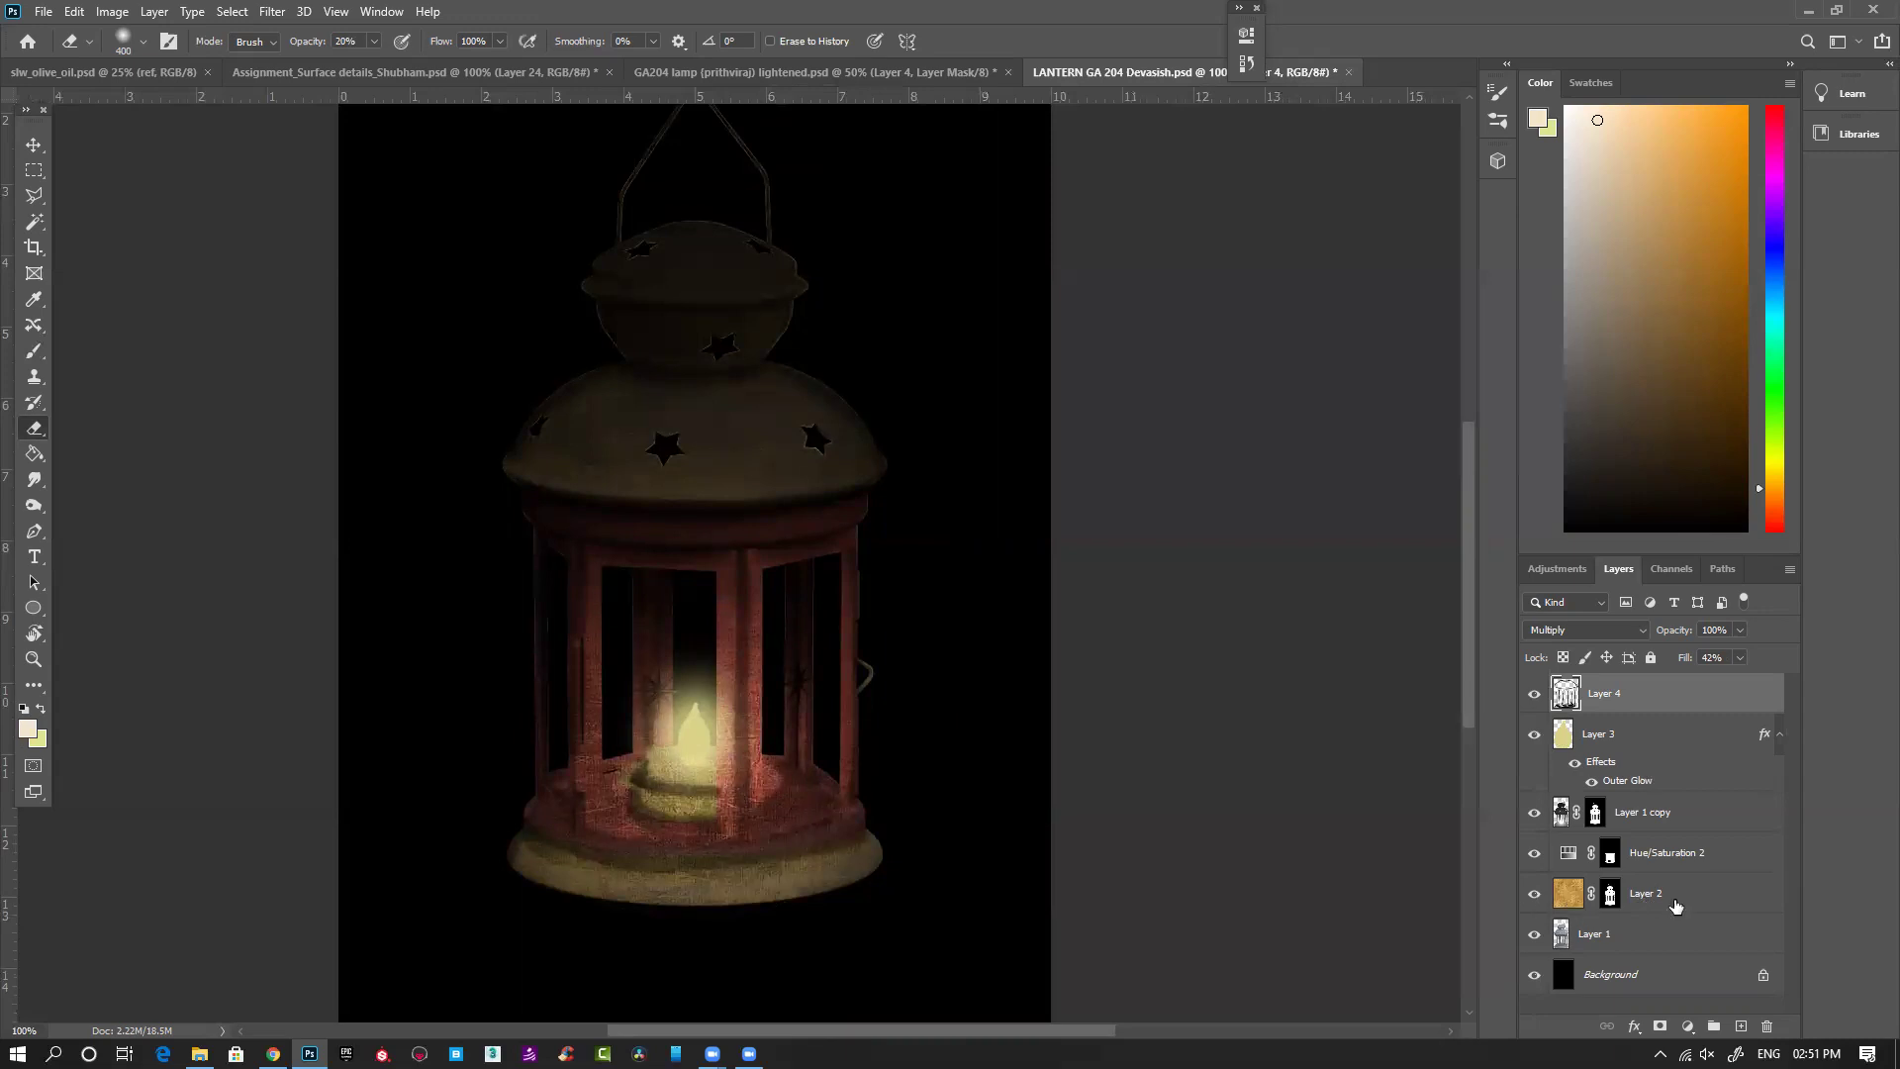
Step: Add an empty layer above Layer 2 and place a duplicate of Layer 1 on top of the stack in Multiply mode
{"action": "left_click", "coordinate": [1645, 893]}
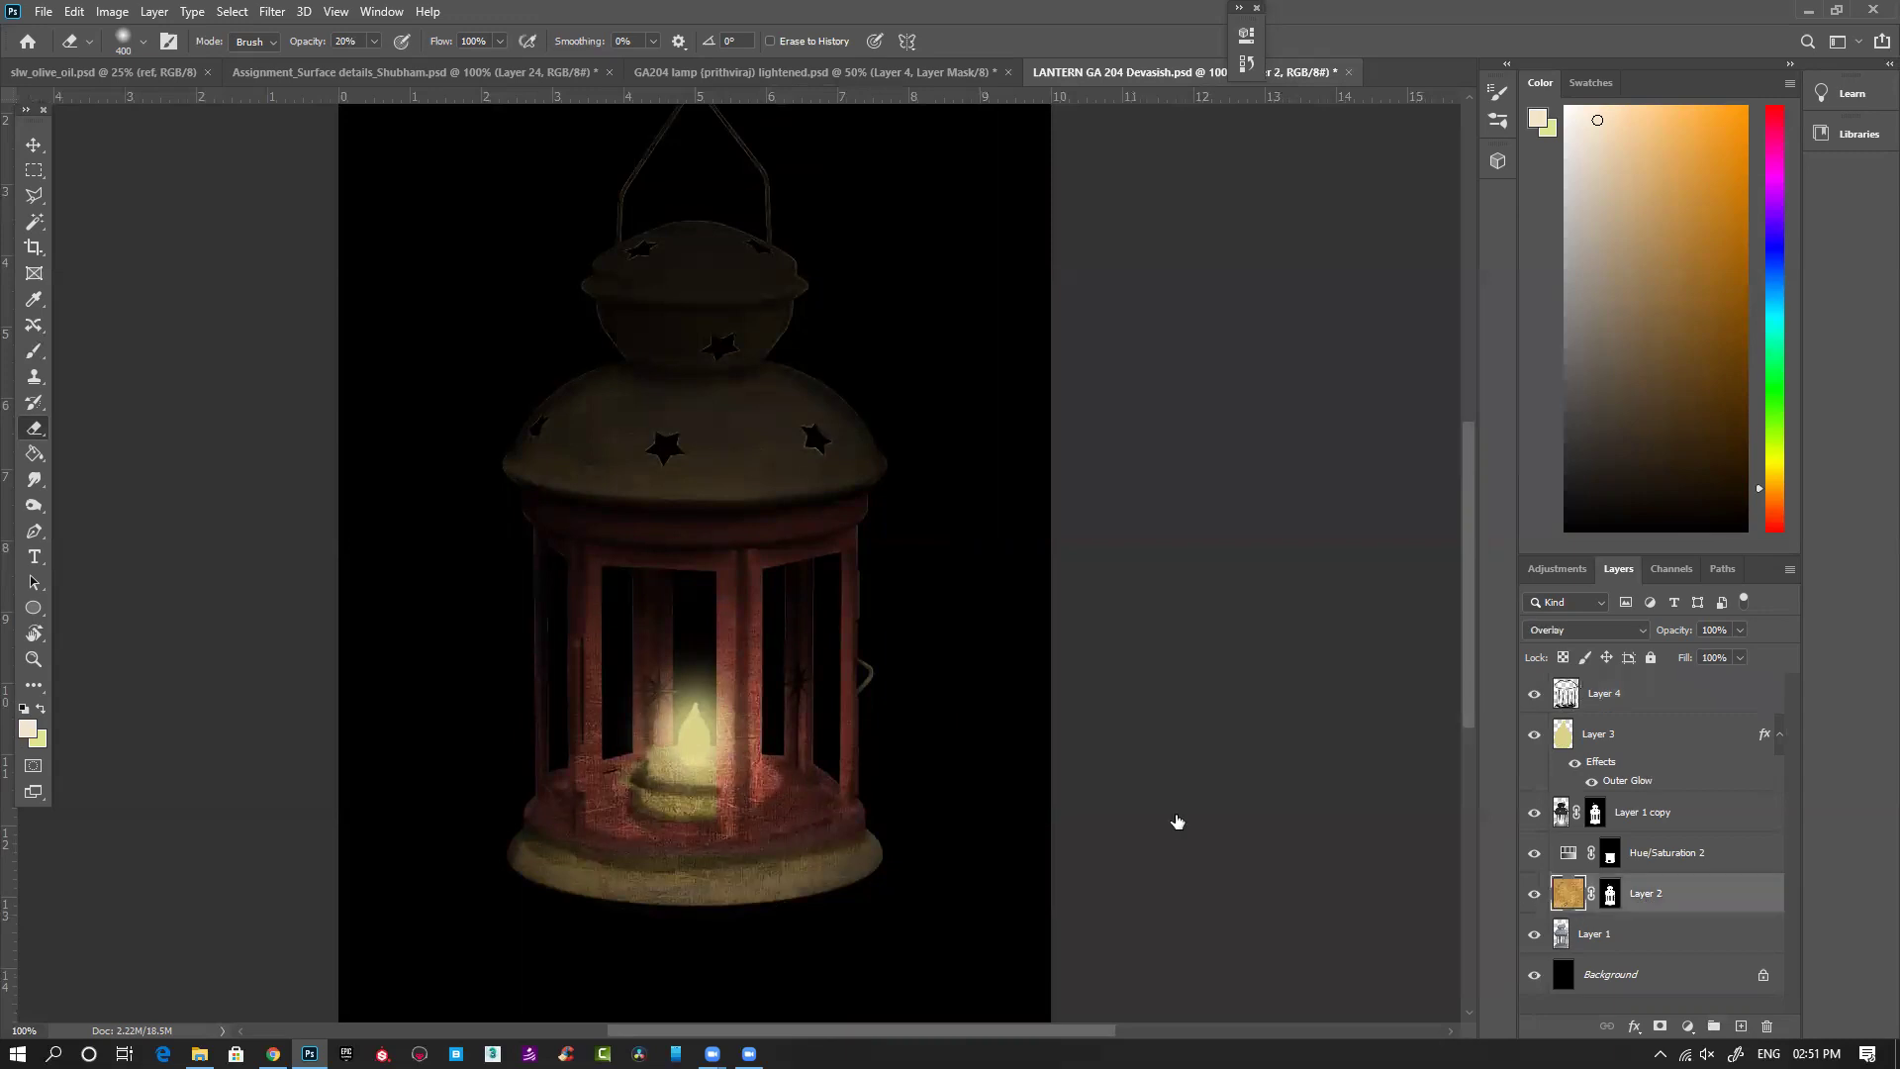
{"action": "key", "text": "ctrl+shift+alt+n"}
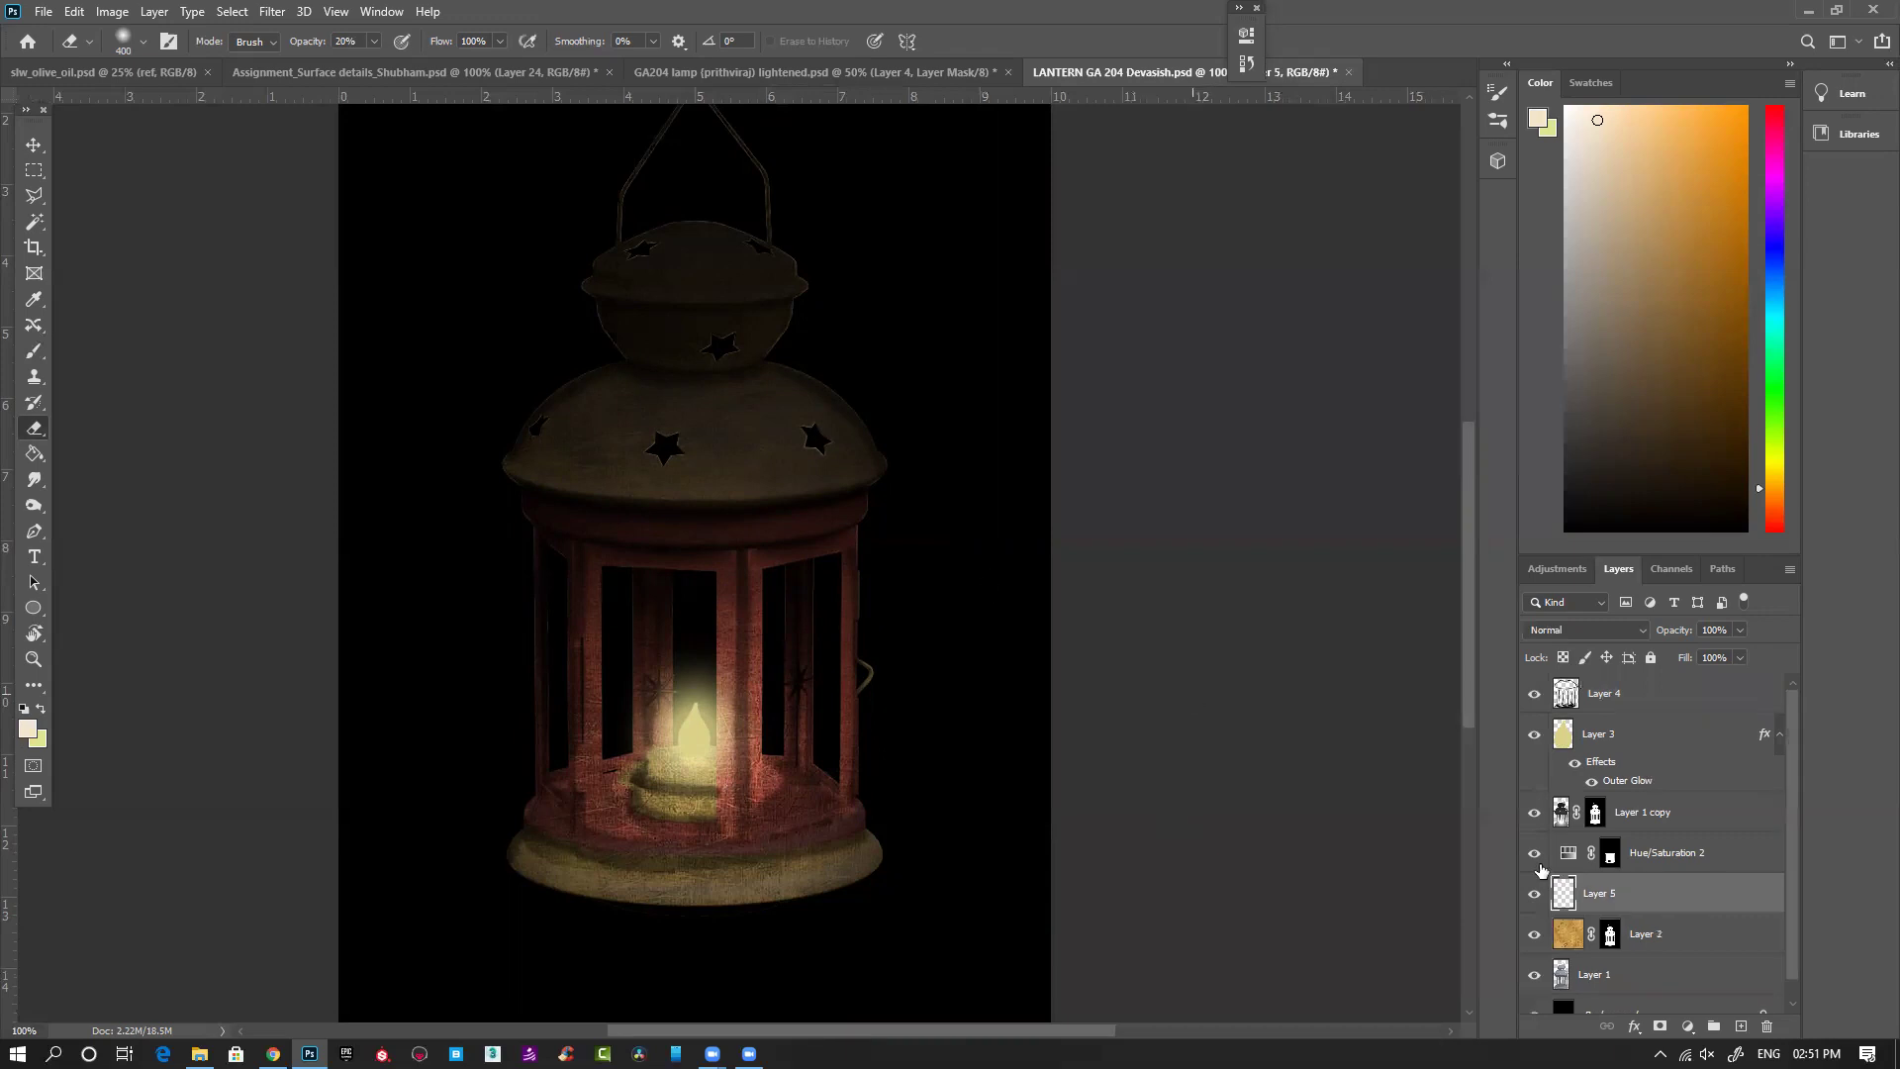
{"action": "left_click_drag", "start_coordinate": [1653, 989], "coordinate": [1611, 701]}
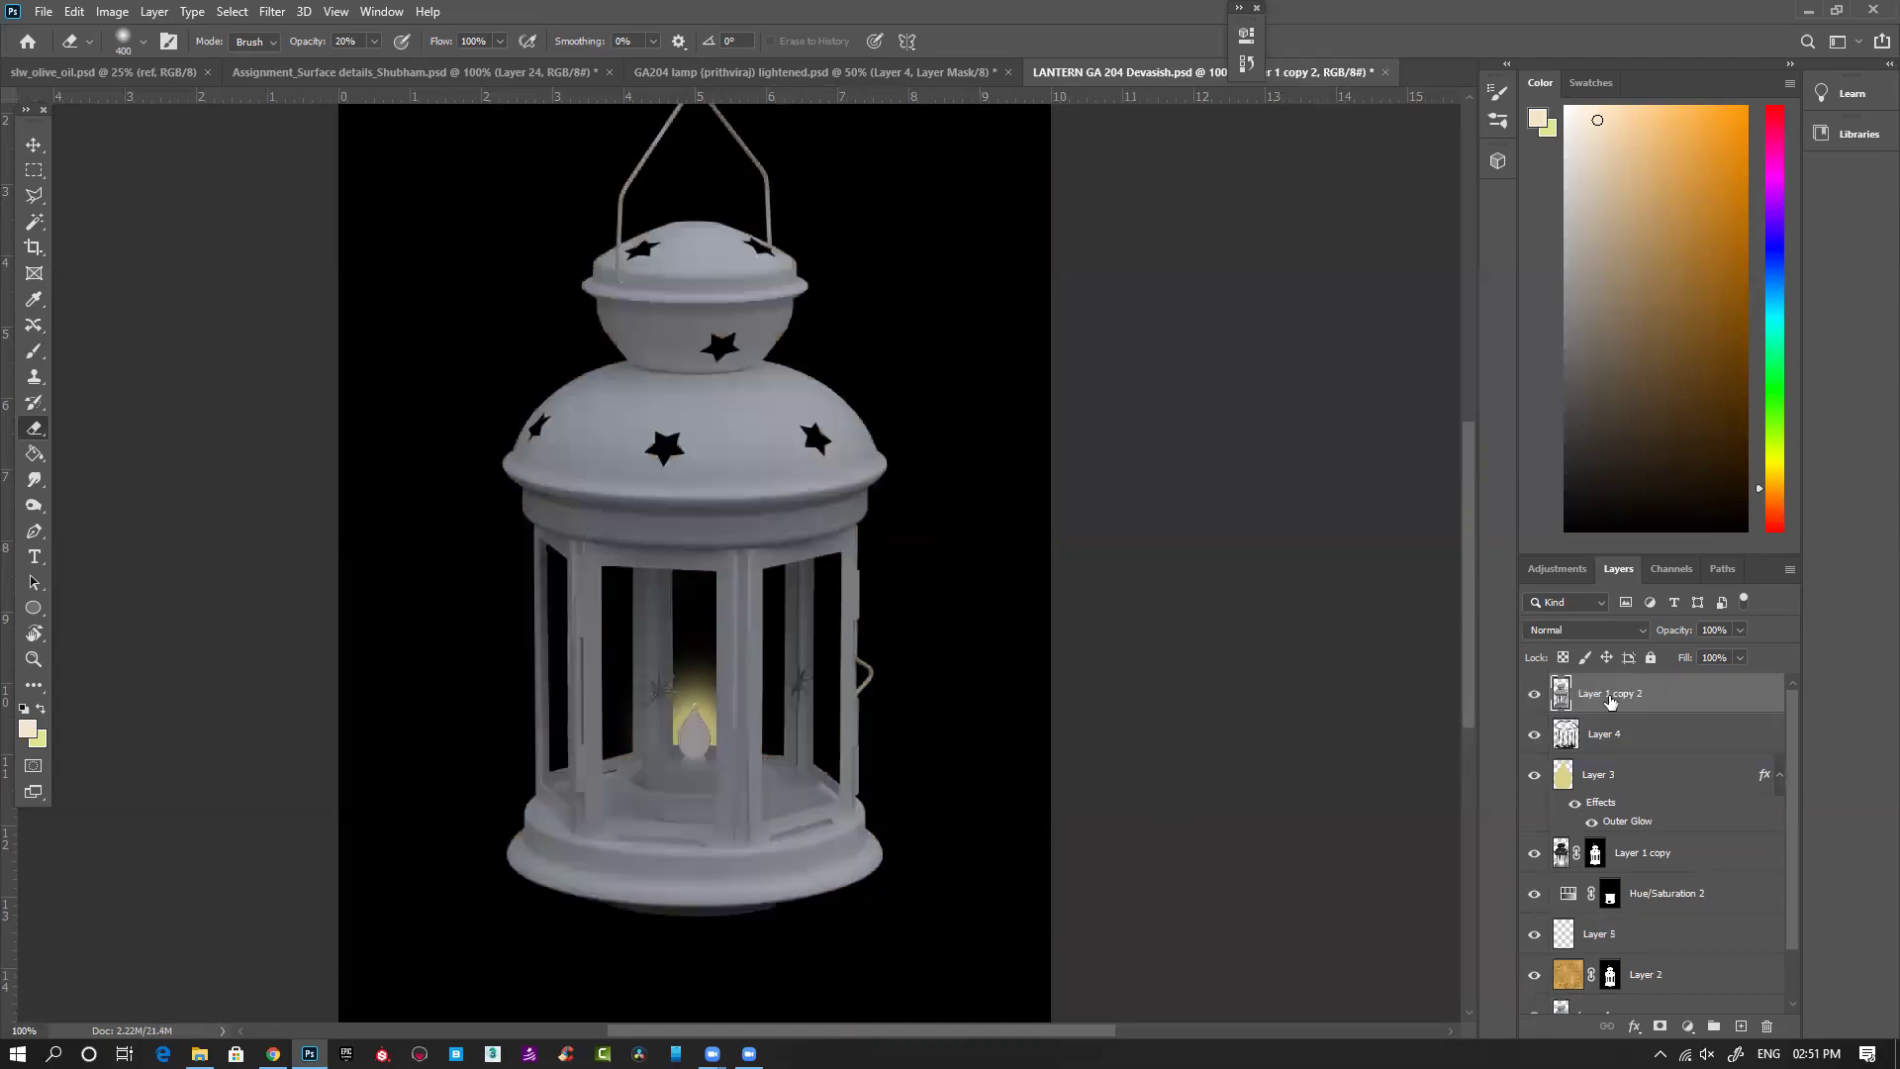
{"action": "left_click", "coordinate": [1580, 633]}
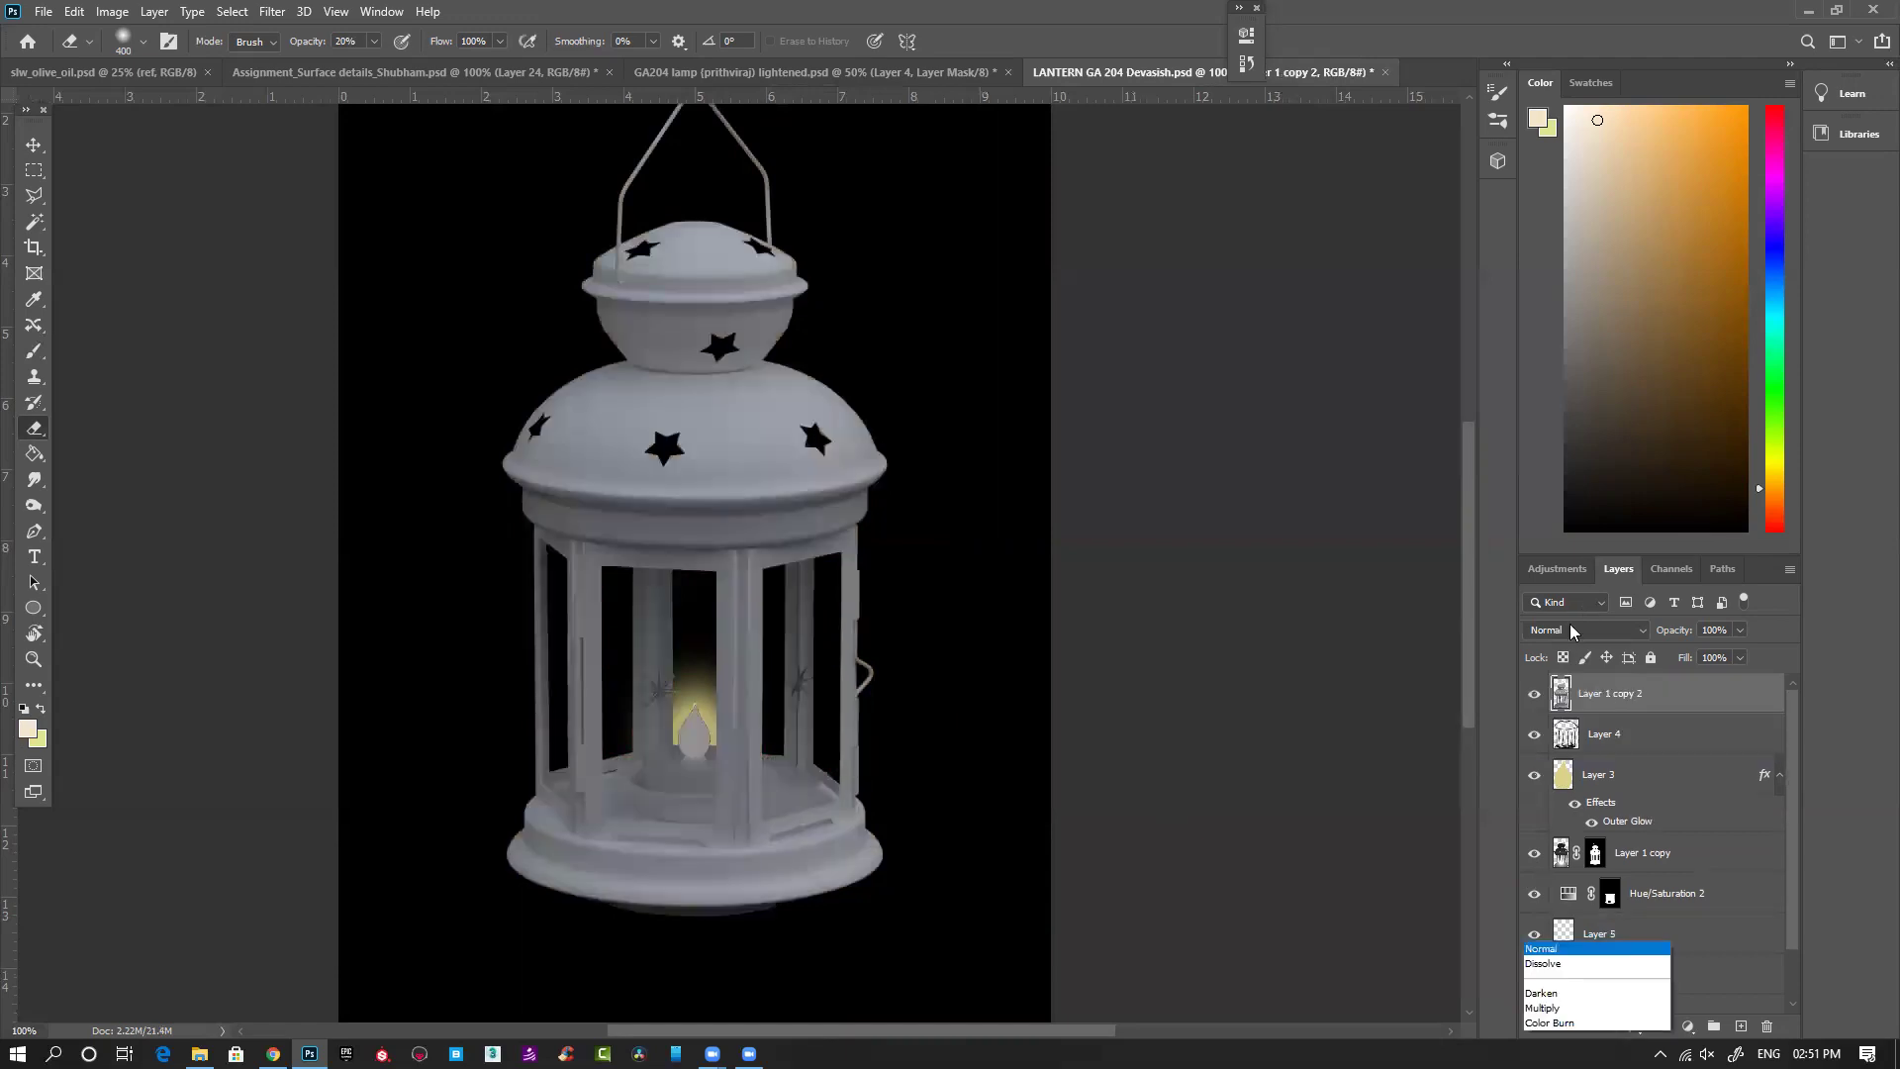
{"action": "left_click", "coordinate": [1559, 619]}
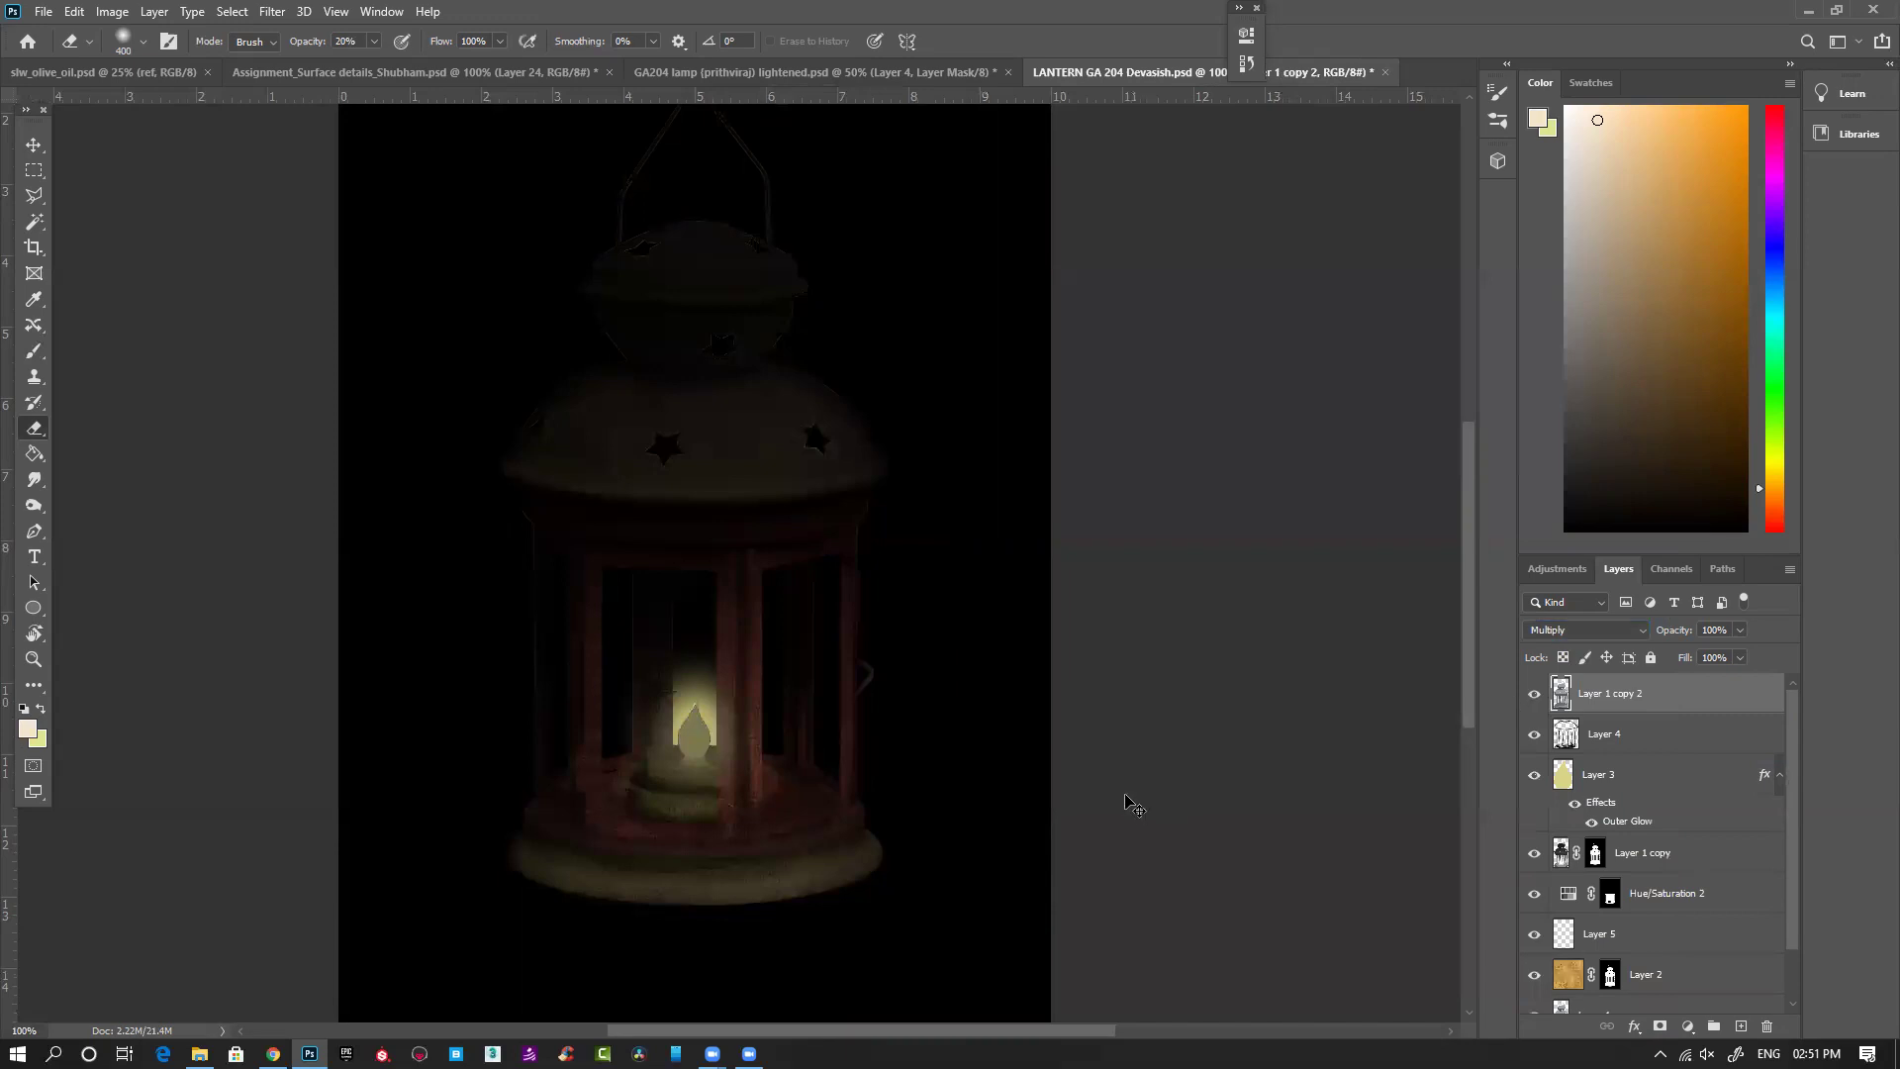
Step: Increase the top Multiply layer's contrast using Levels with input black 27 and white 155, and compare the lantern without it
{"action": "key", "text": "ctrl+l"}
{"action": "key", "text": "ctrl+l"}
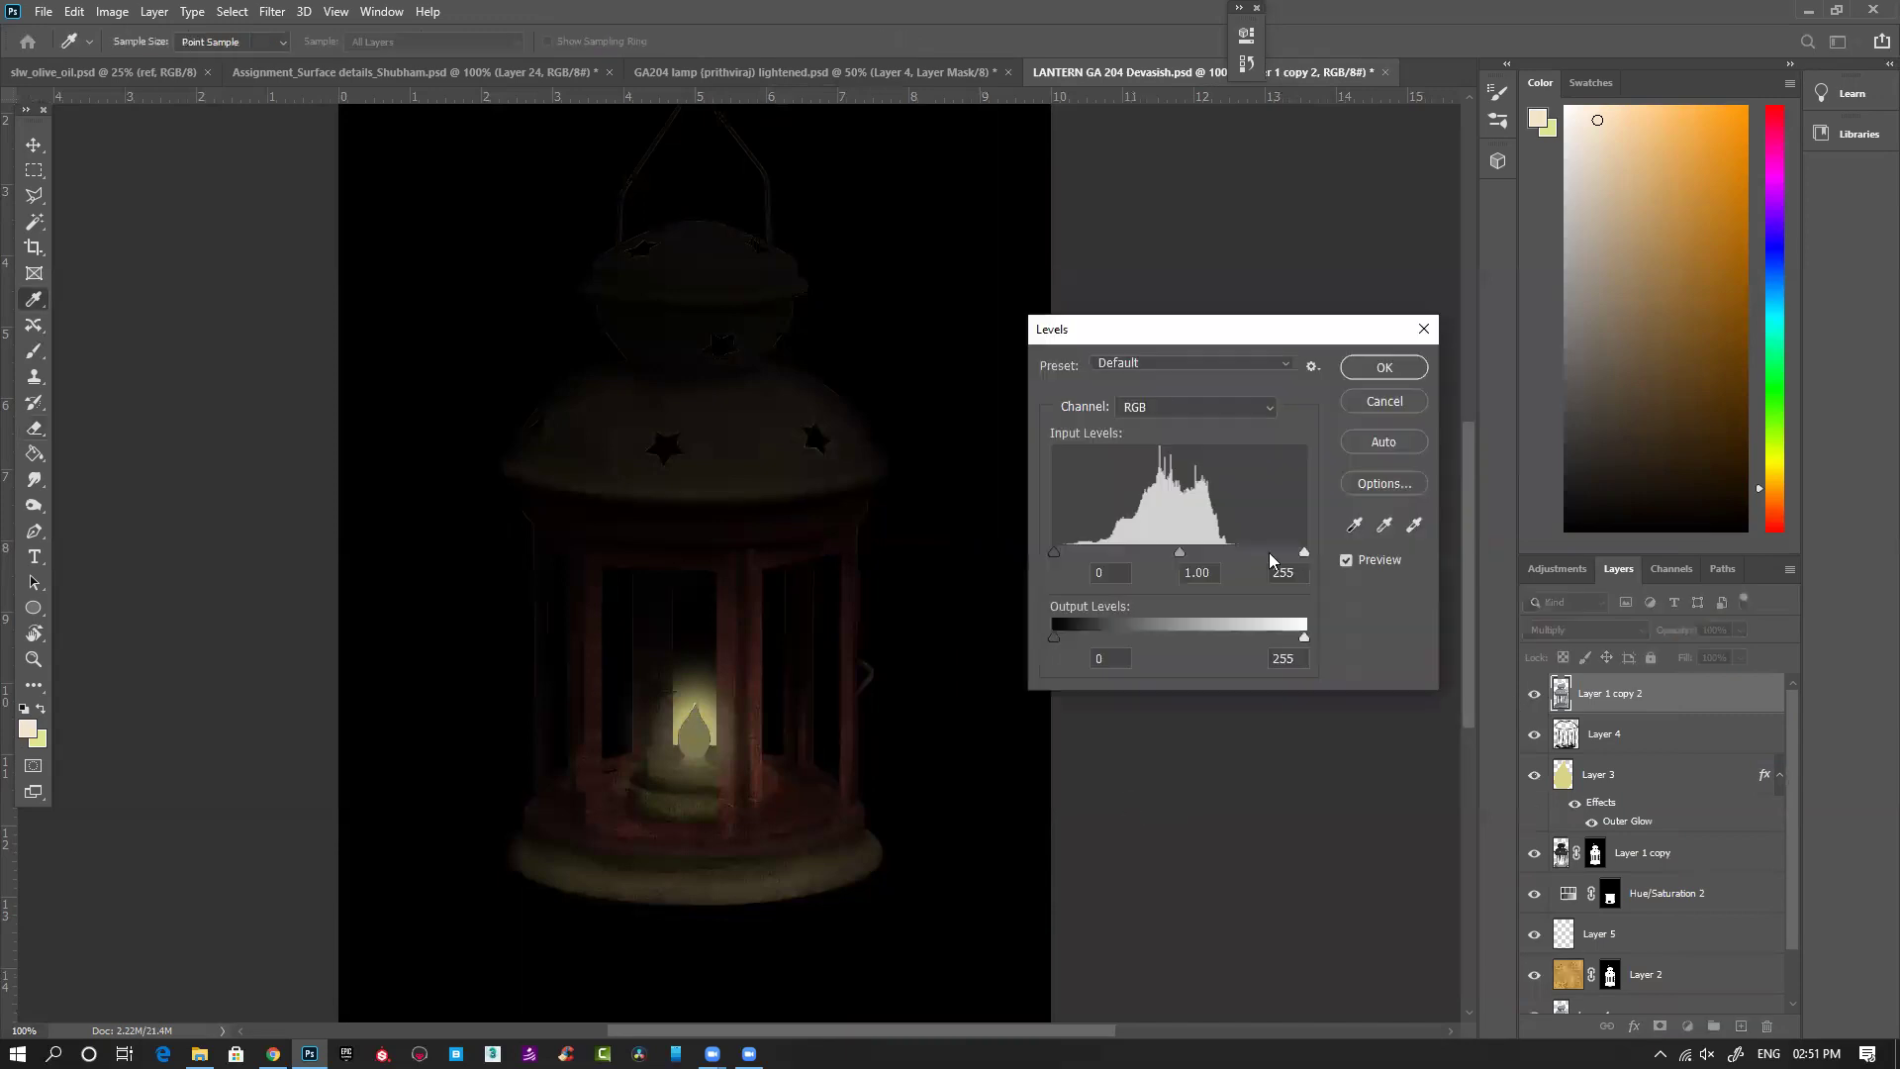
{"action": "left_click_drag", "start_coordinate": [1305, 552], "coordinate": [1207, 552]}
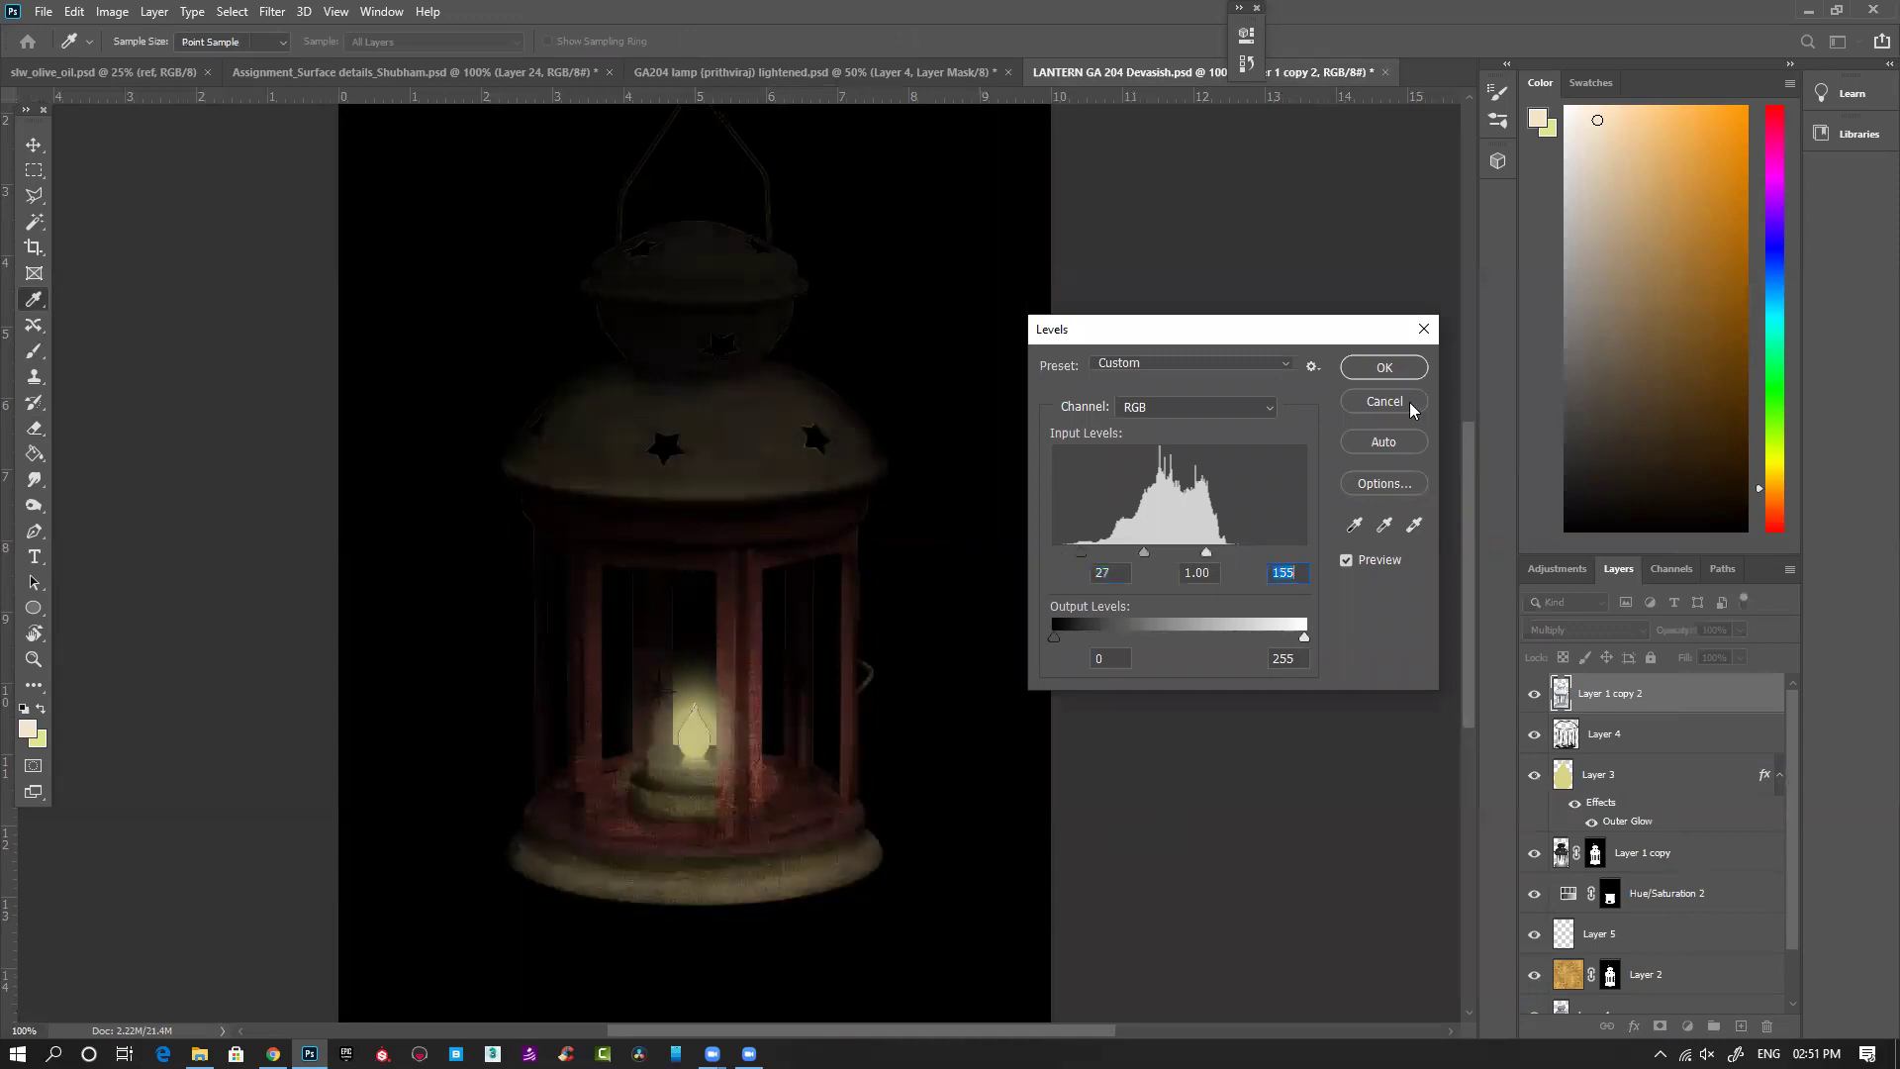
{"action": "key", "text": "Return"}
{"action": "left_click", "coordinate": [1537, 696]}
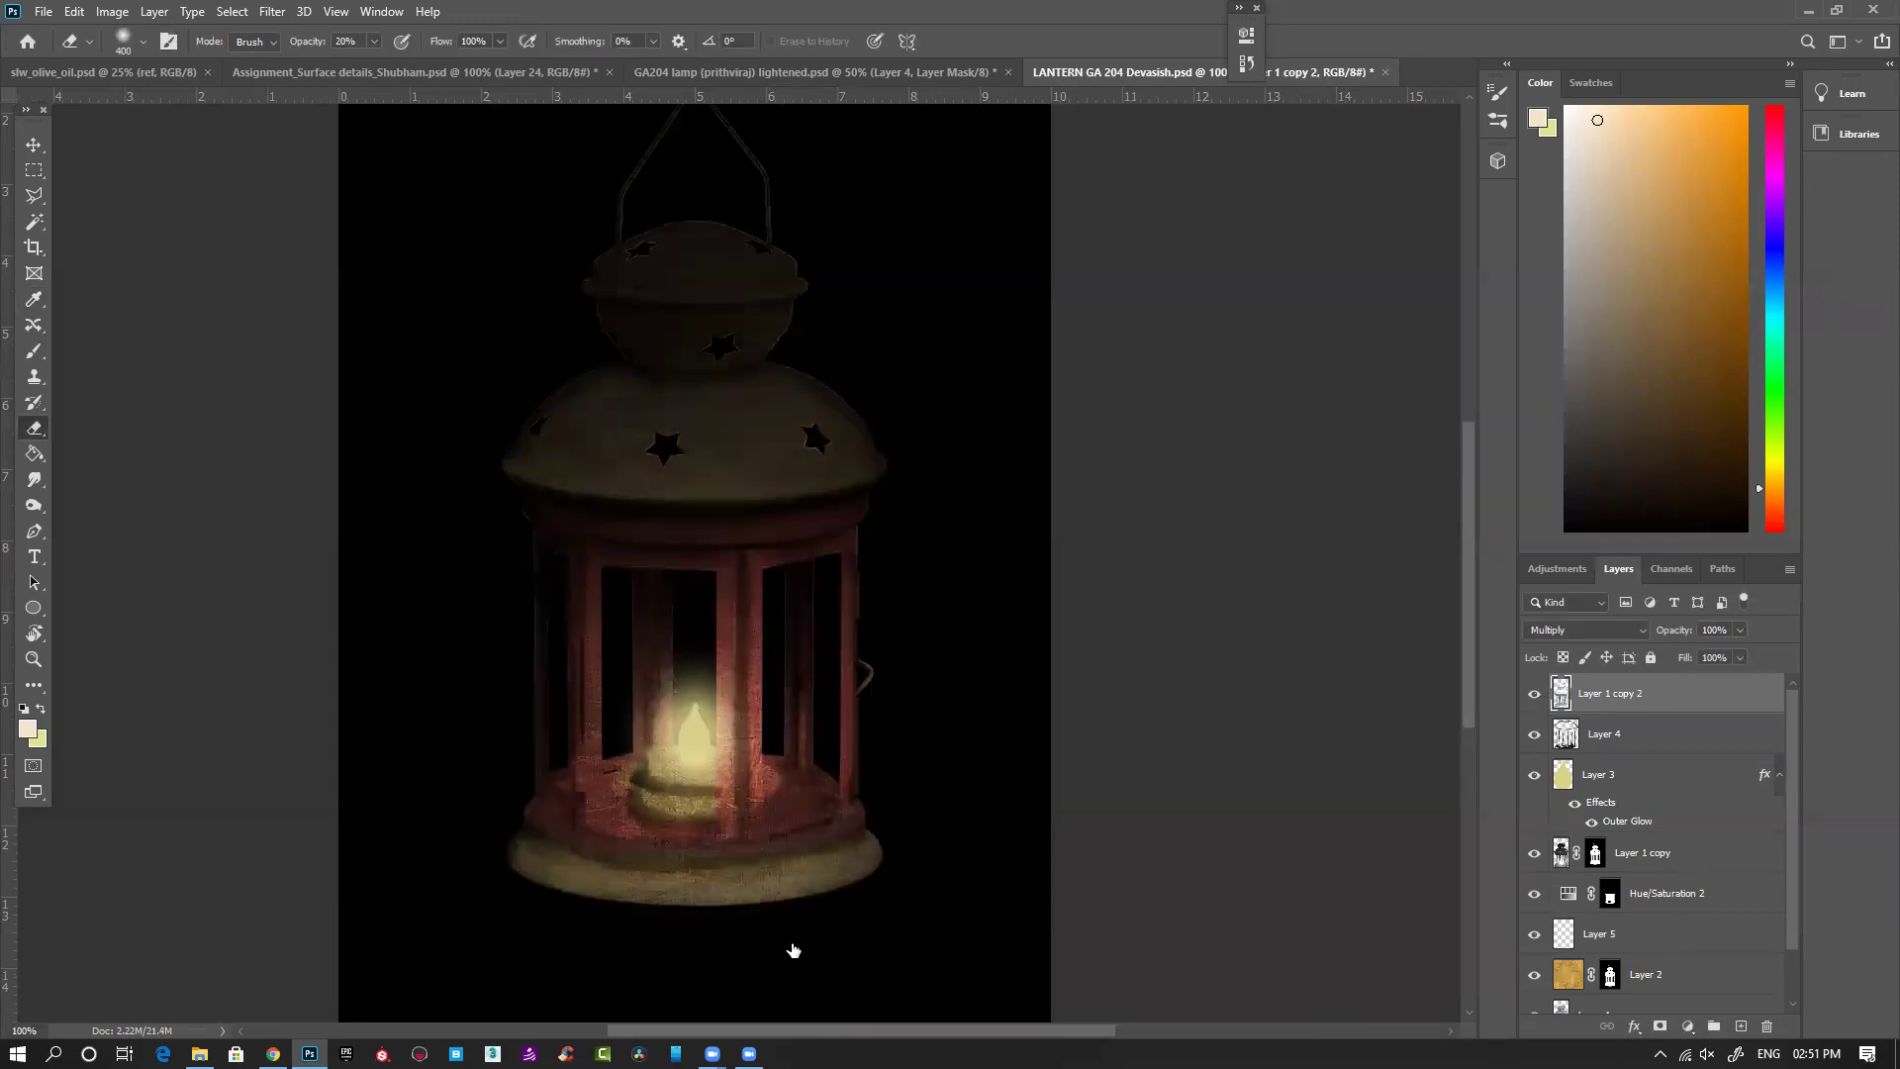
{"action": "key", "text": "ctrl+z"}
Step: Hide the masked Layer 1 copy after comparing the lantern with and without it, and select the topmost Multiply layer
{"action": "key", "text": "ctrl+minus"}
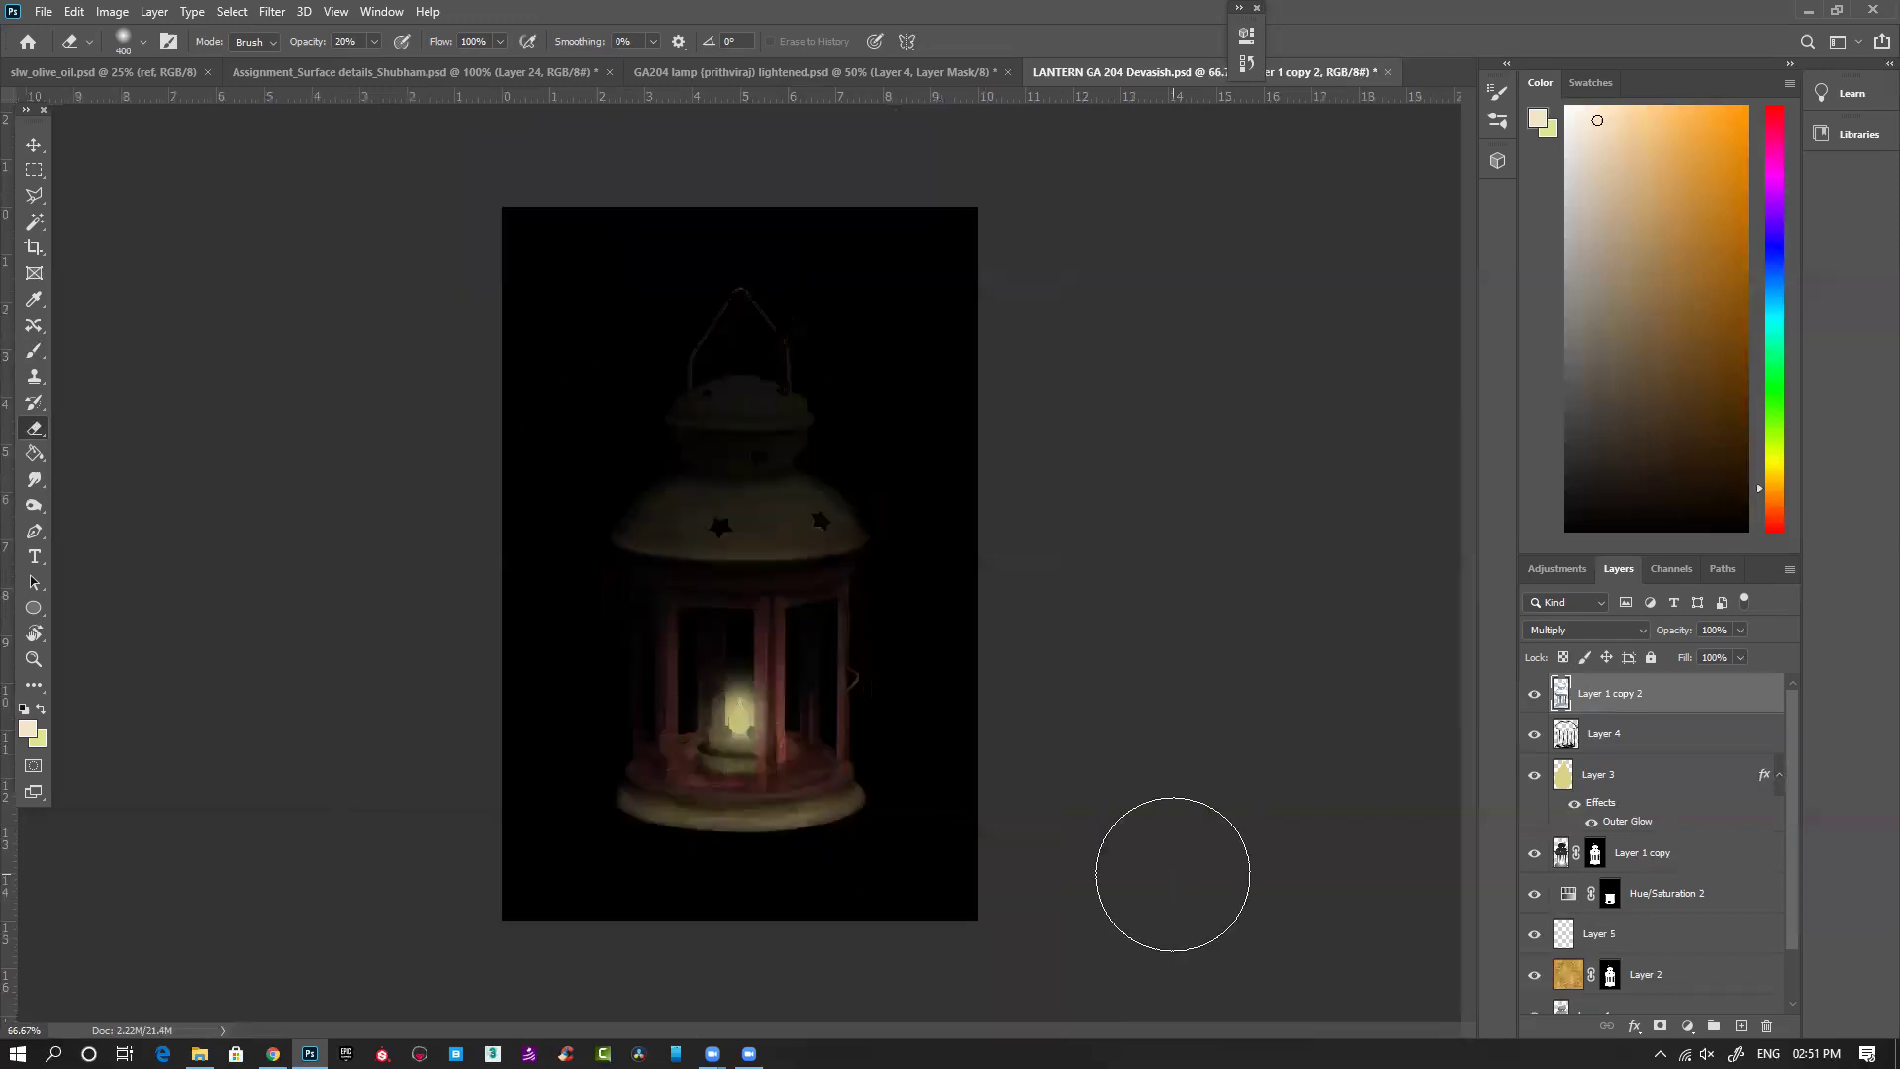
{"action": "key", "text": "ctrl+minus"}
{"action": "left_click", "coordinate": [1535, 855]}
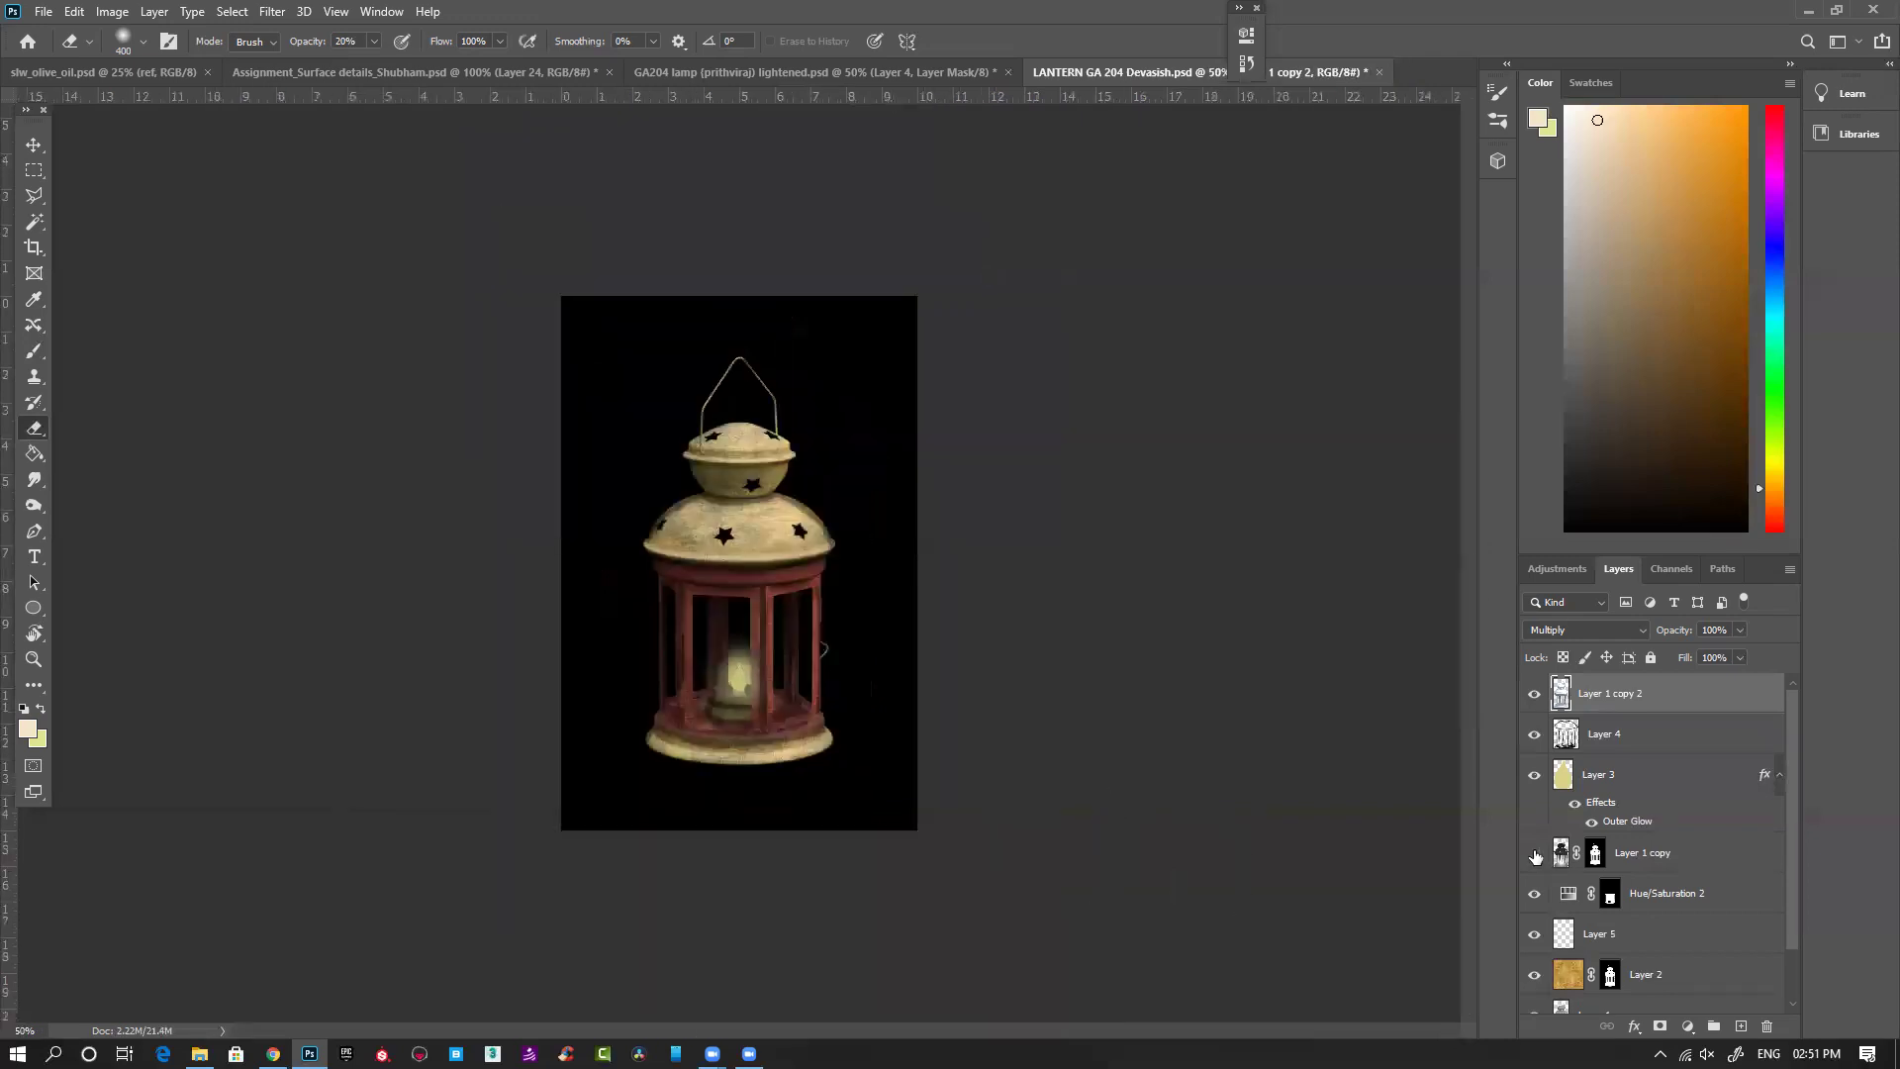
{"action": "left_click", "coordinate": [1535, 855]}
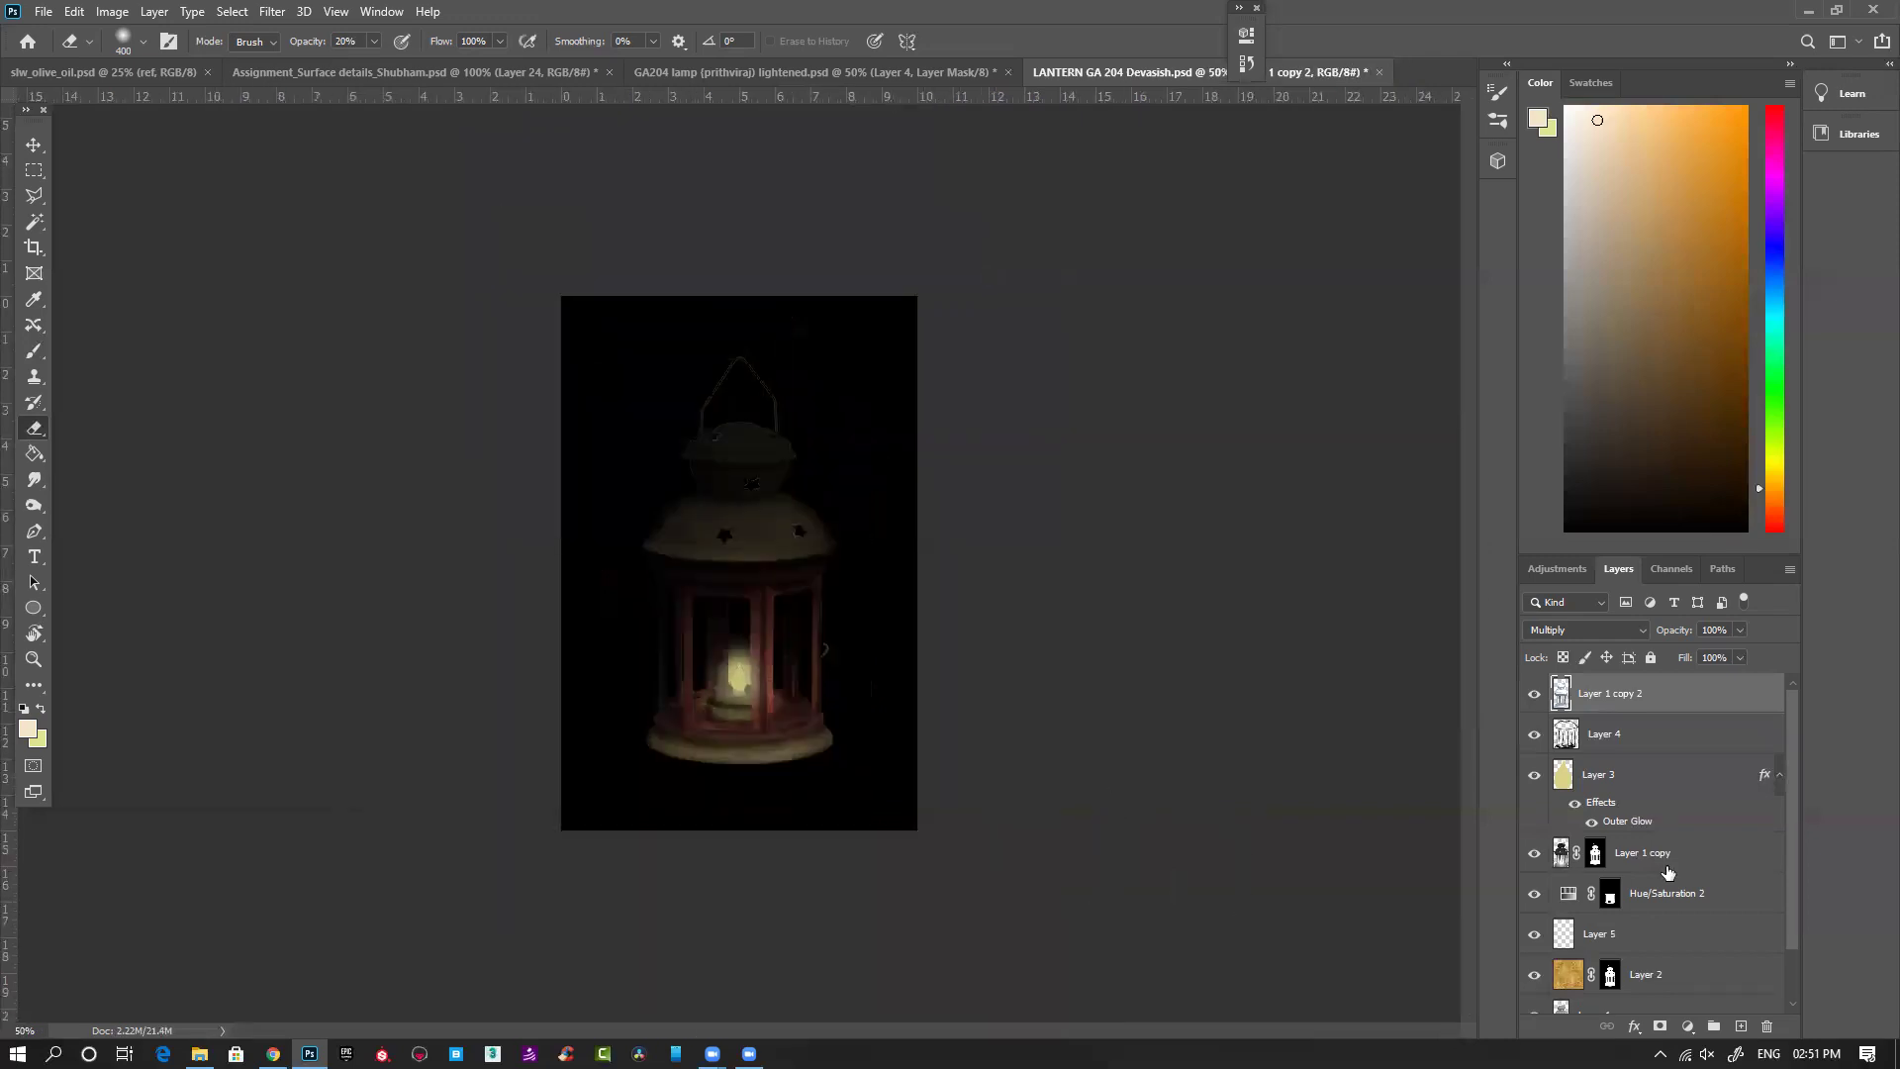
{"action": "left_click", "coordinate": [1562, 865]}
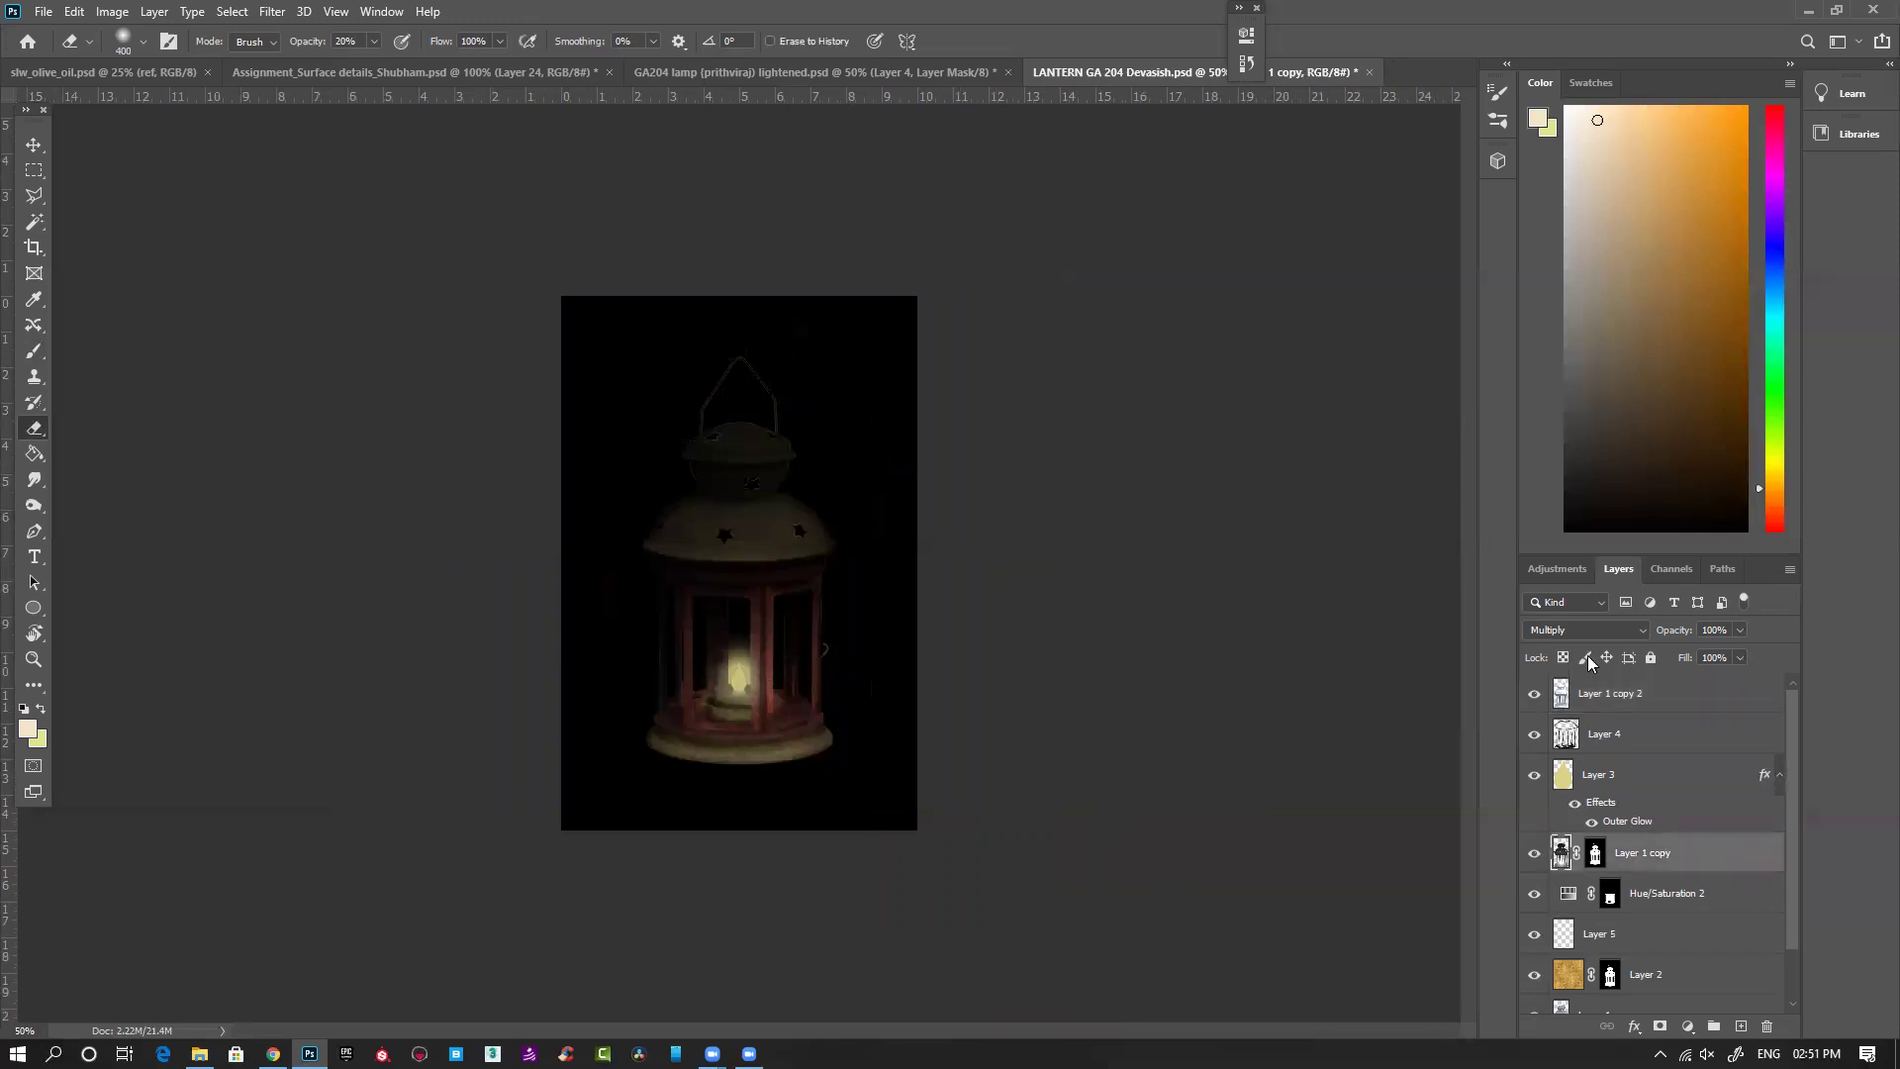
{"action": "left_click", "coordinate": [1534, 855]}
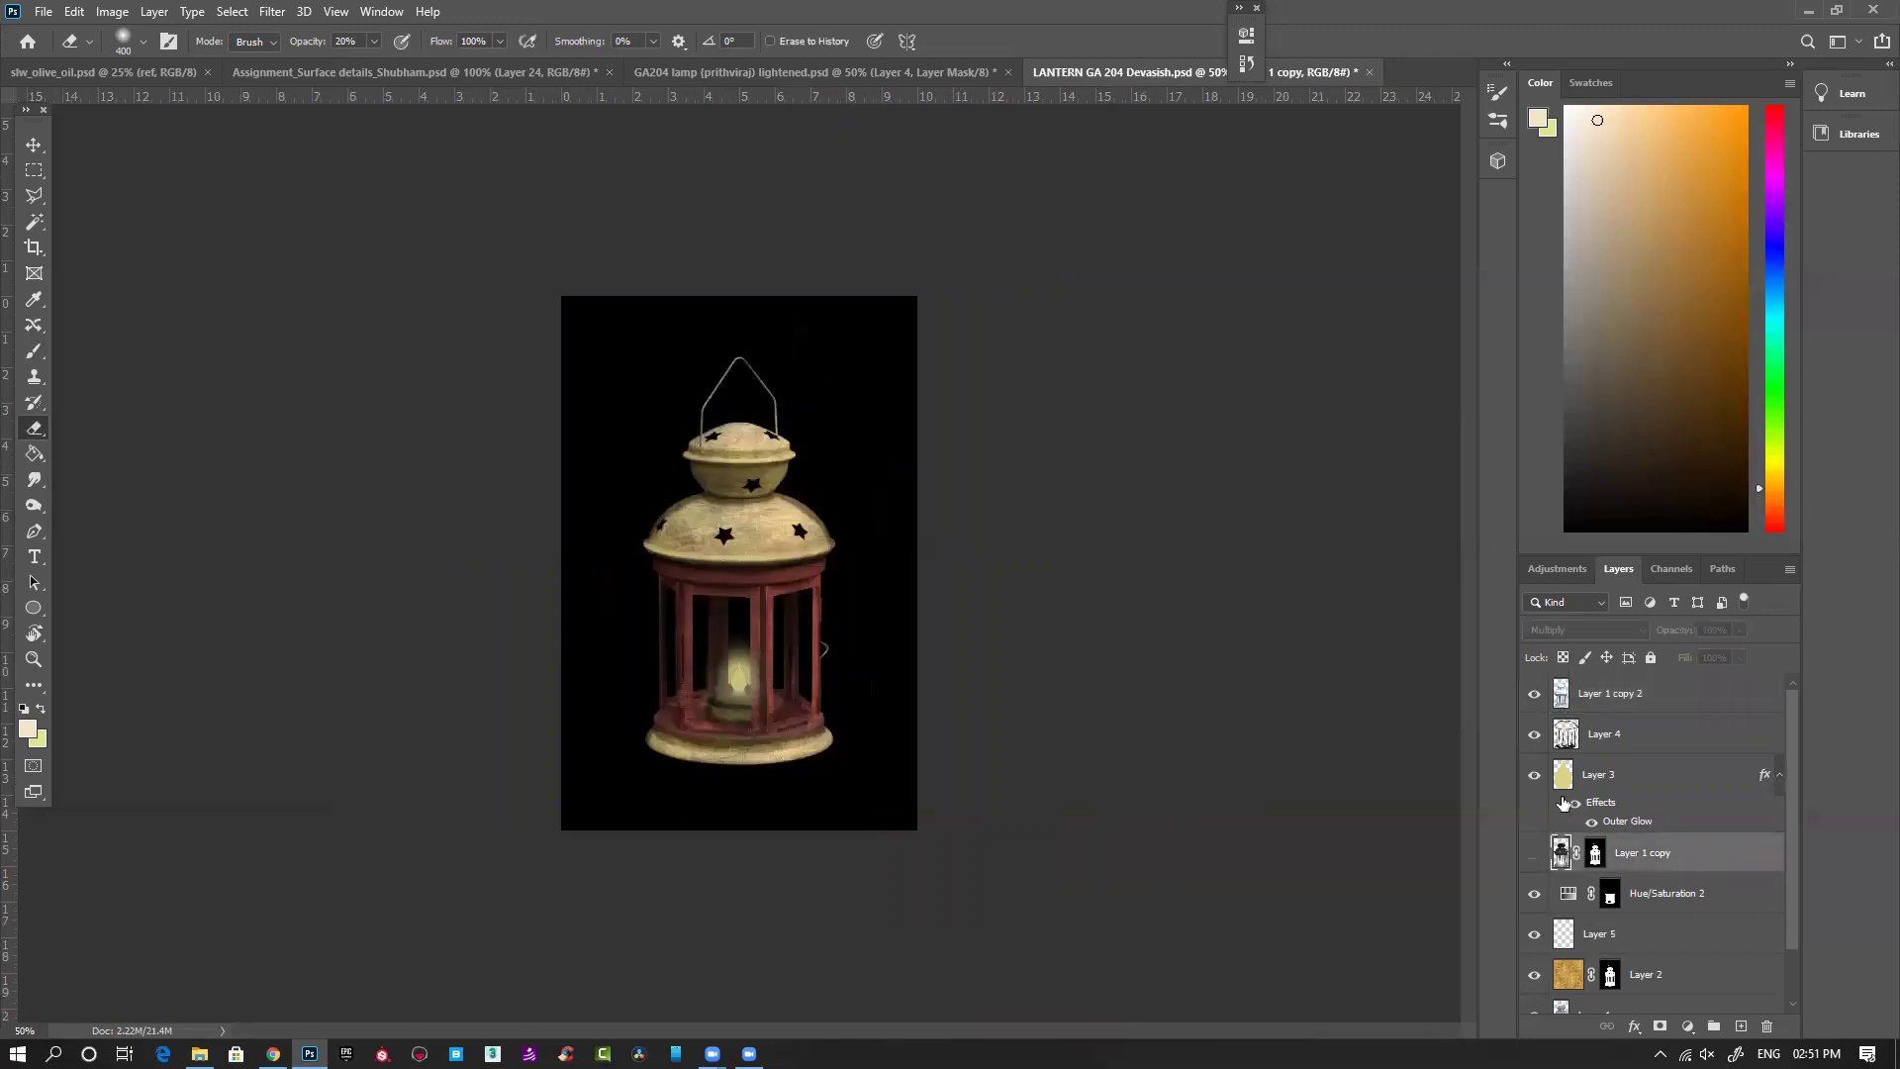
{"action": "key", "text": "alt+period"}
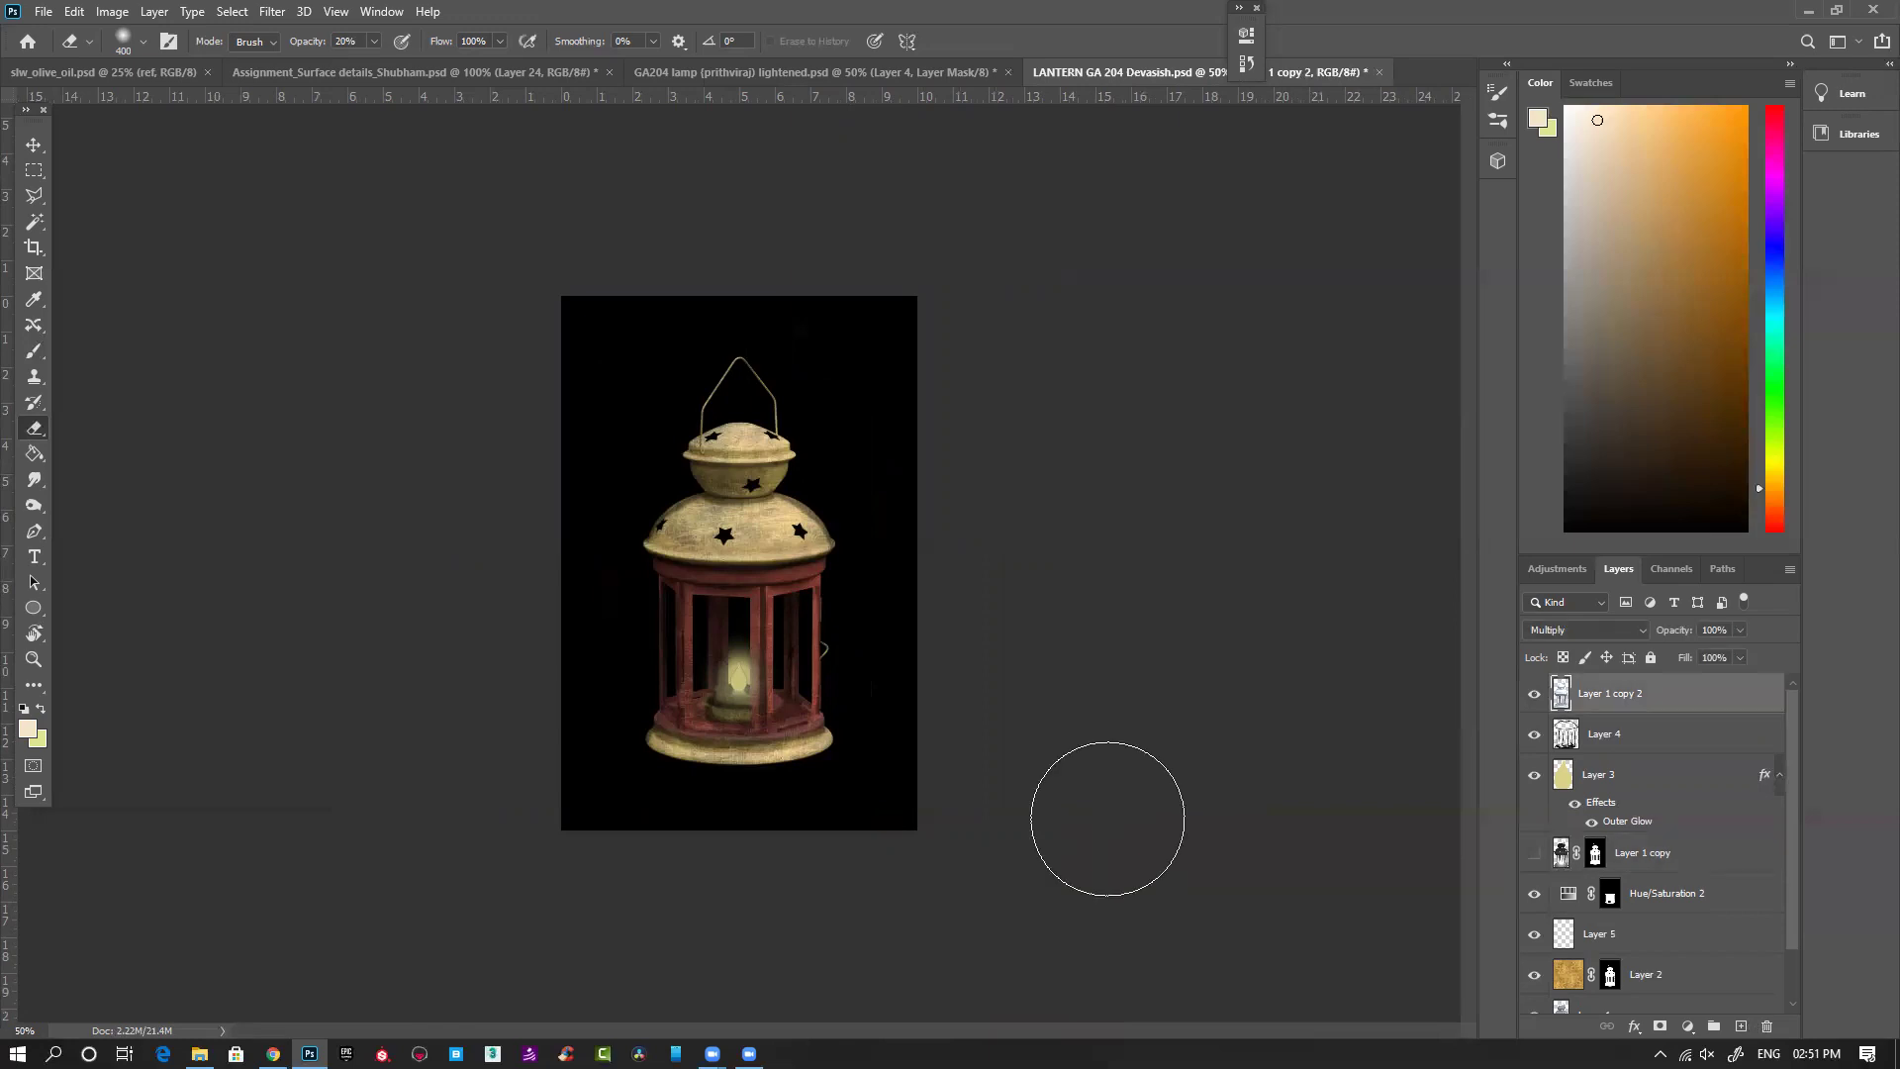
Step: Add an empty layer at the top of the stack, sample the dome's brass colour, darken it, and set the layer to Multiply
{"action": "key", "text": "b"}
{"action": "key", "text": "ctrl+shift+alt+n"}
{"action": "key", "text": "alt"}
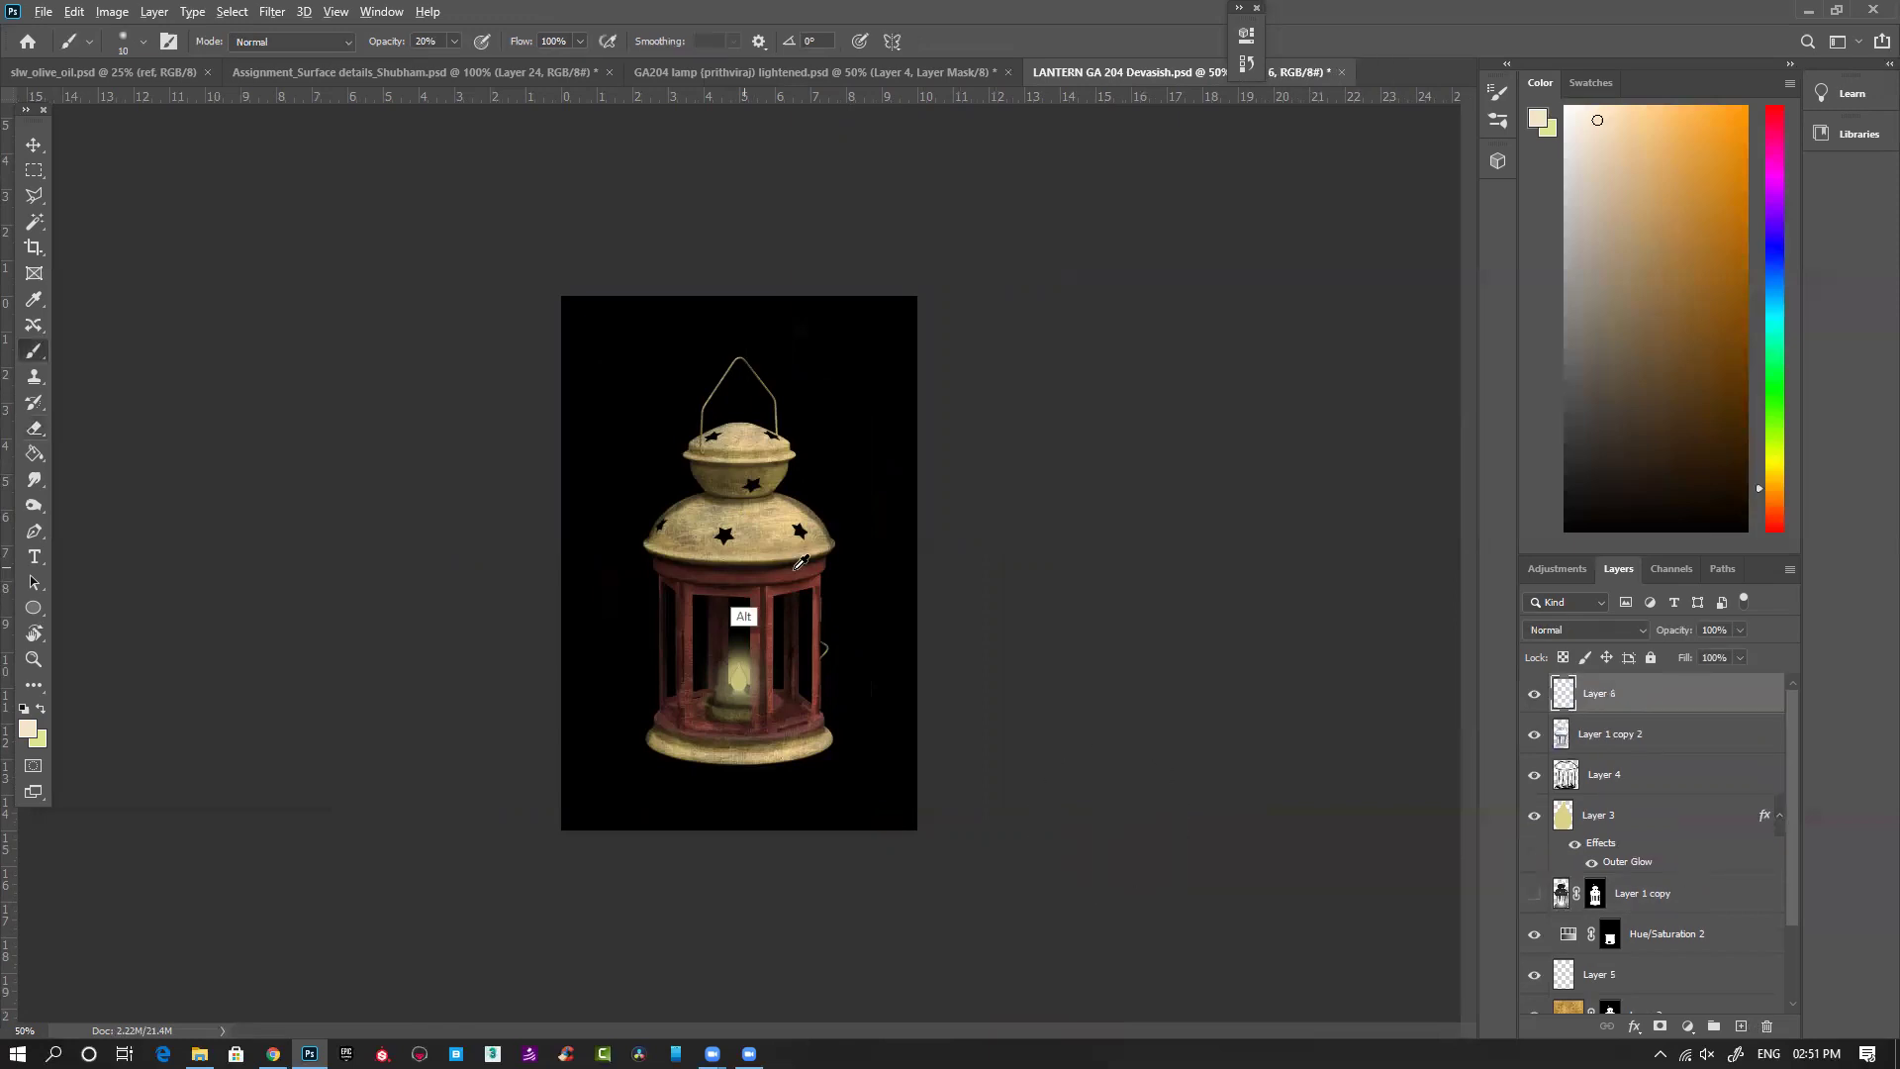
{"action": "left_click", "coordinate": [804, 523], "text": "alt"}
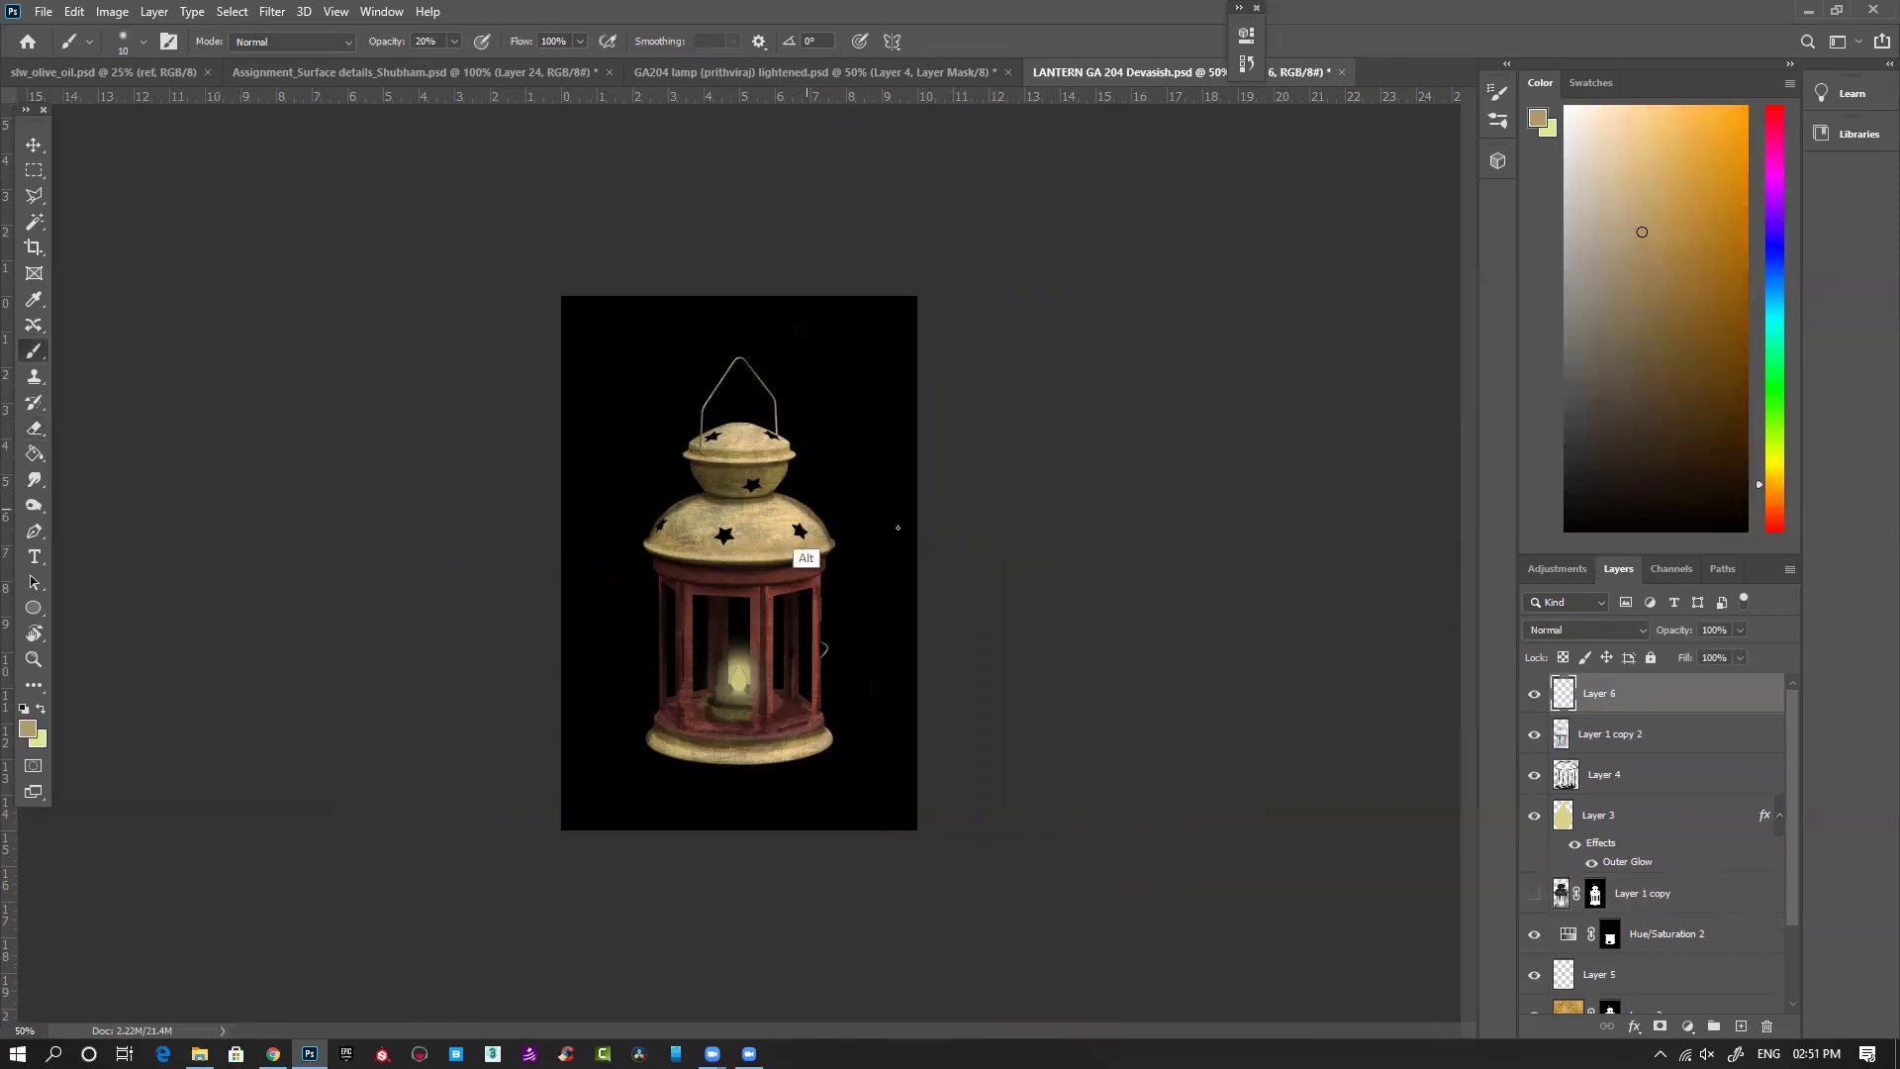
{"action": "left_click", "coordinate": [1564, 629]}
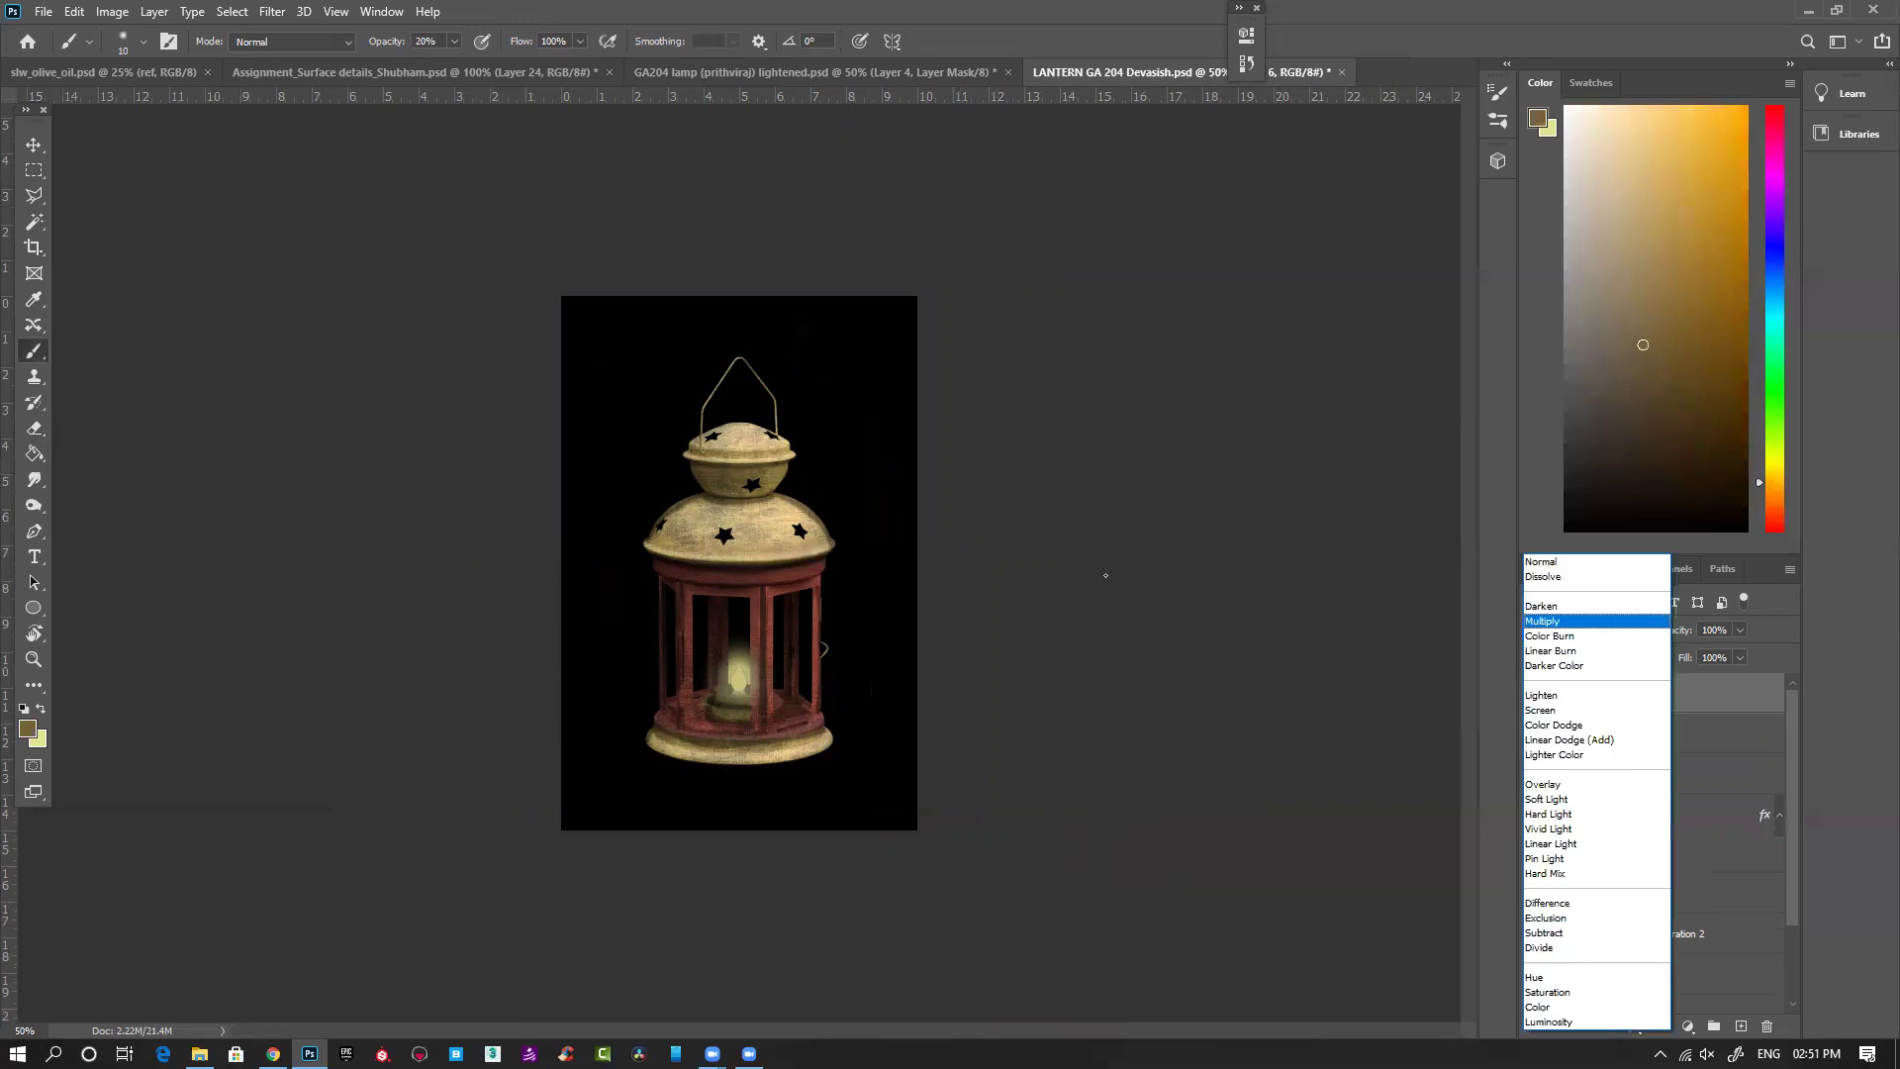
{"action": "key", "text": "Return"}
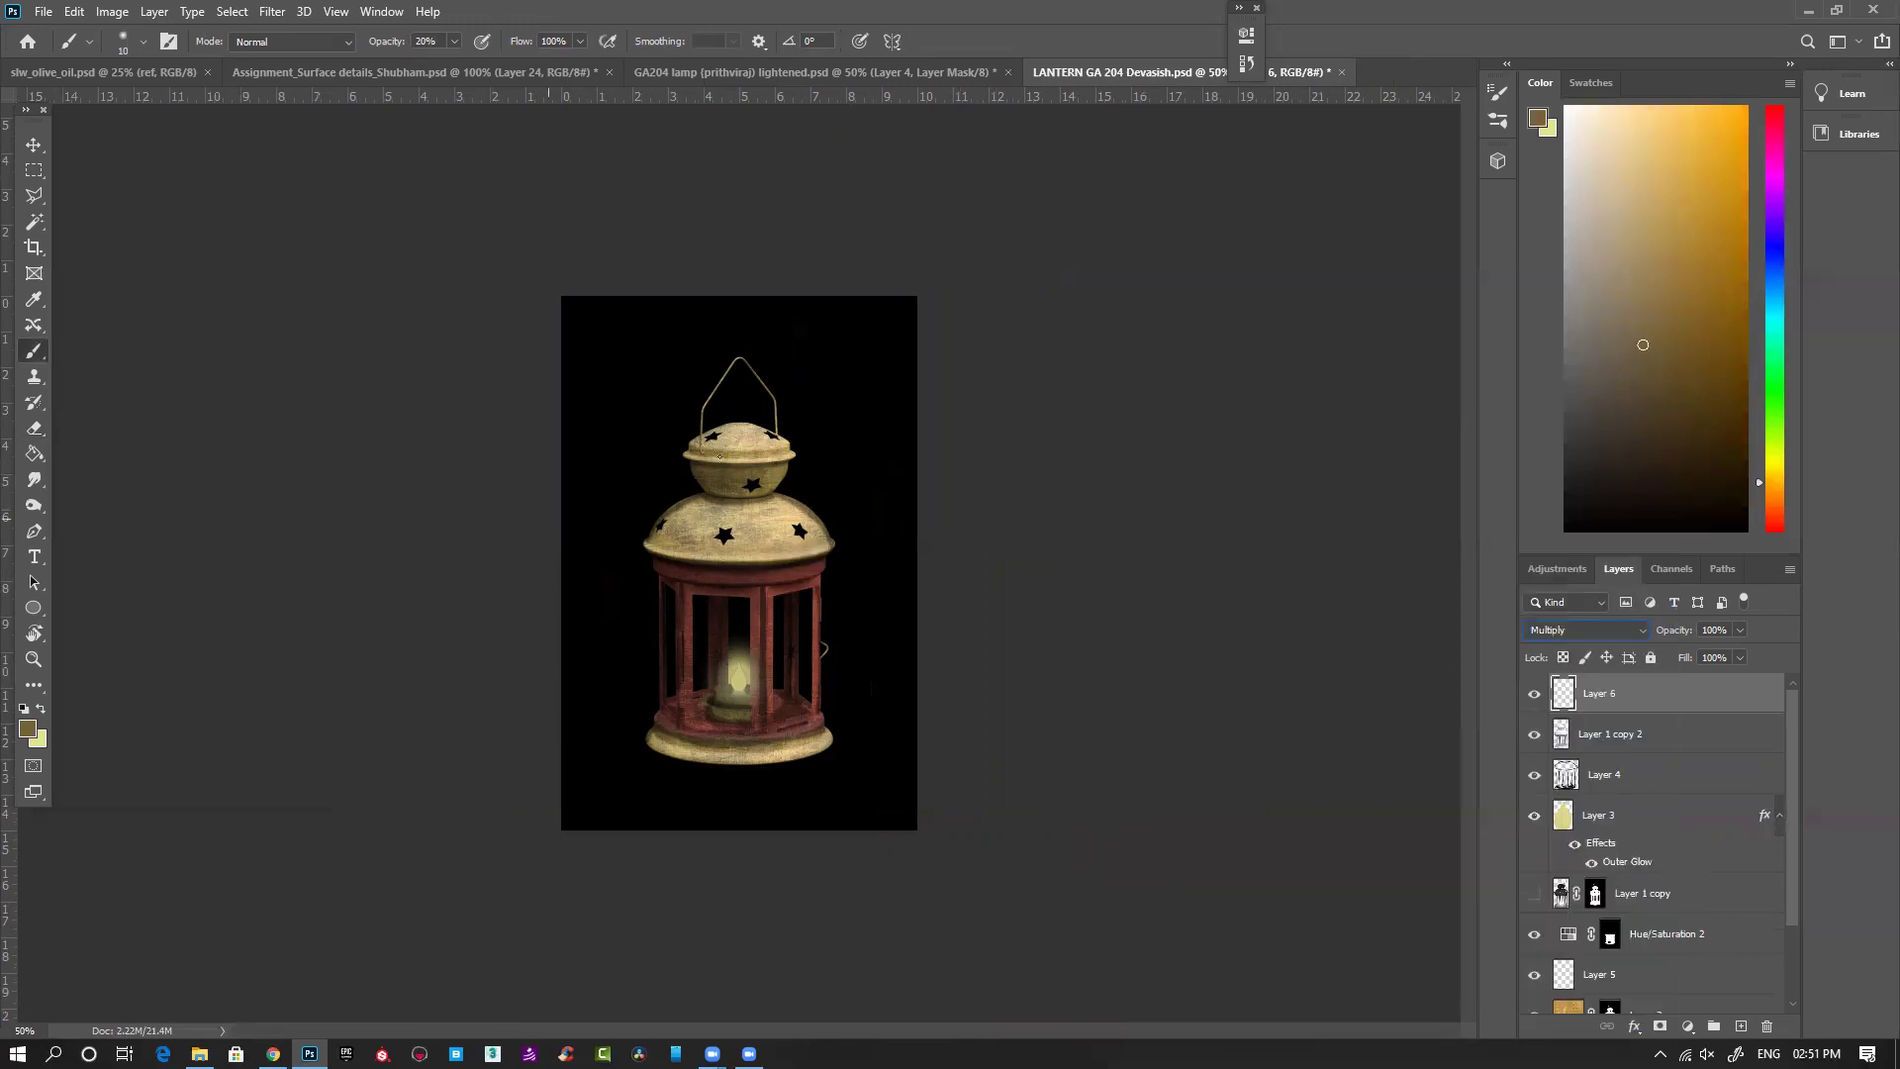
Step: Shade the lantern's brass cap and dome with a soft 400 px brush at 20% opacity on the new Multiply layer
{"action": "key", "text": "bracketright"}
{"action": "key", "text": "bracketright"}
{"action": "key", "text": "bracketright"}
{"action": "key", "text": "bracketright"}
{"action": "key", "text": "bracketright"}
{"action": "key", "text": "bracketright"}
{"action": "key", "text": "bracketright"}
{"action": "key", "text": "bracketright"}
{"action": "key", "text": "bracketright"}
{"action": "key", "text": "bracketright"}
{"action": "key", "text": "bracketright"}
{"action": "key", "text": "bracketright"}
{"action": "key", "text": "bracketright"}
{"action": "key", "text": "bracketright"}
{"action": "mouse_move", "coordinate": [804, 403]}
{"action": "left_mouse_down"}
{"action": "mouse_move", "coordinate": [632, 521]}
{"action": "mouse_move", "coordinate": [785, 467]}
{"action": "left_mouse_up"}
{"action": "left_click", "coordinate": [888, 535], "text": "ctrl"}
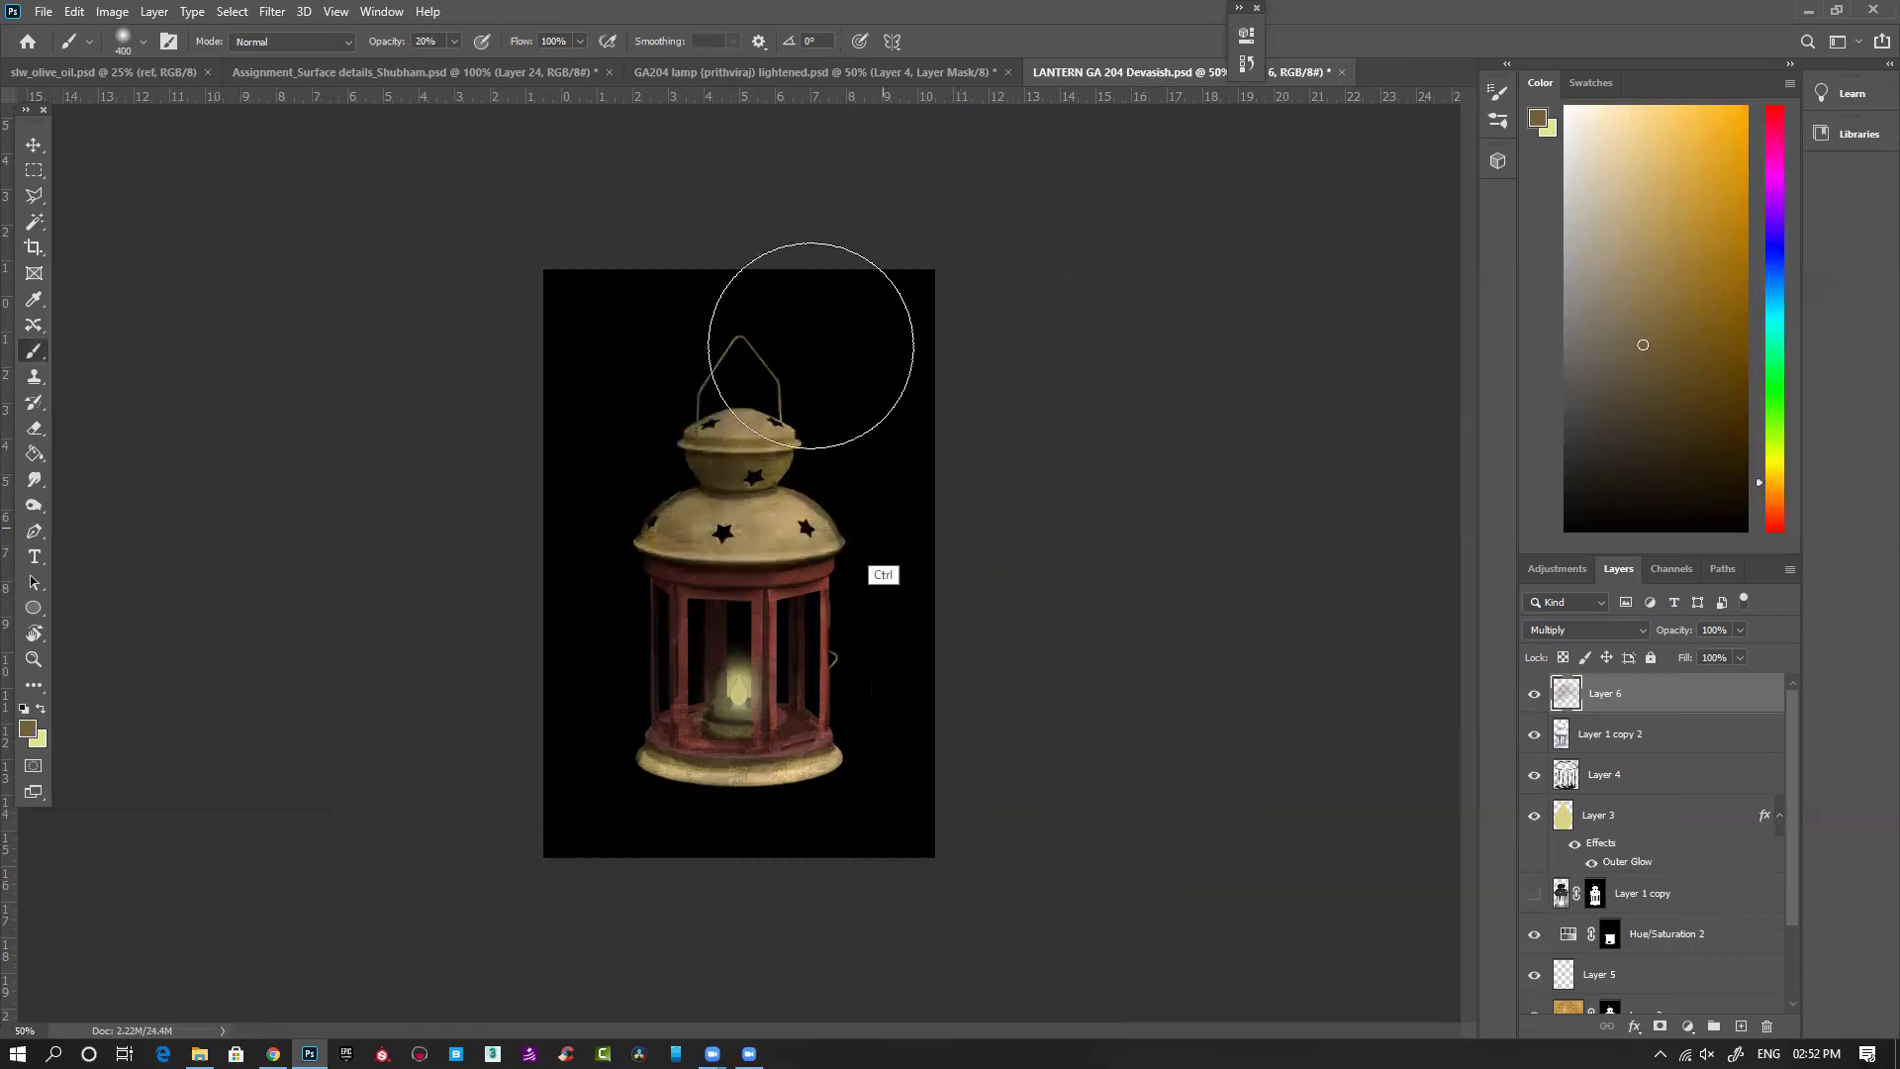
Step: Deepen the shadows on the edges of the brass dome and base using a 175 px soft brush
{"action": "key", "text": "ctrl+plus"}
{"action": "key", "text": "bracketleft"}
{"action": "key", "text": "bracketleft"}
{"action": "key", "text": "bracketleft"}
{"action": "key", "text": "bracketleft"}
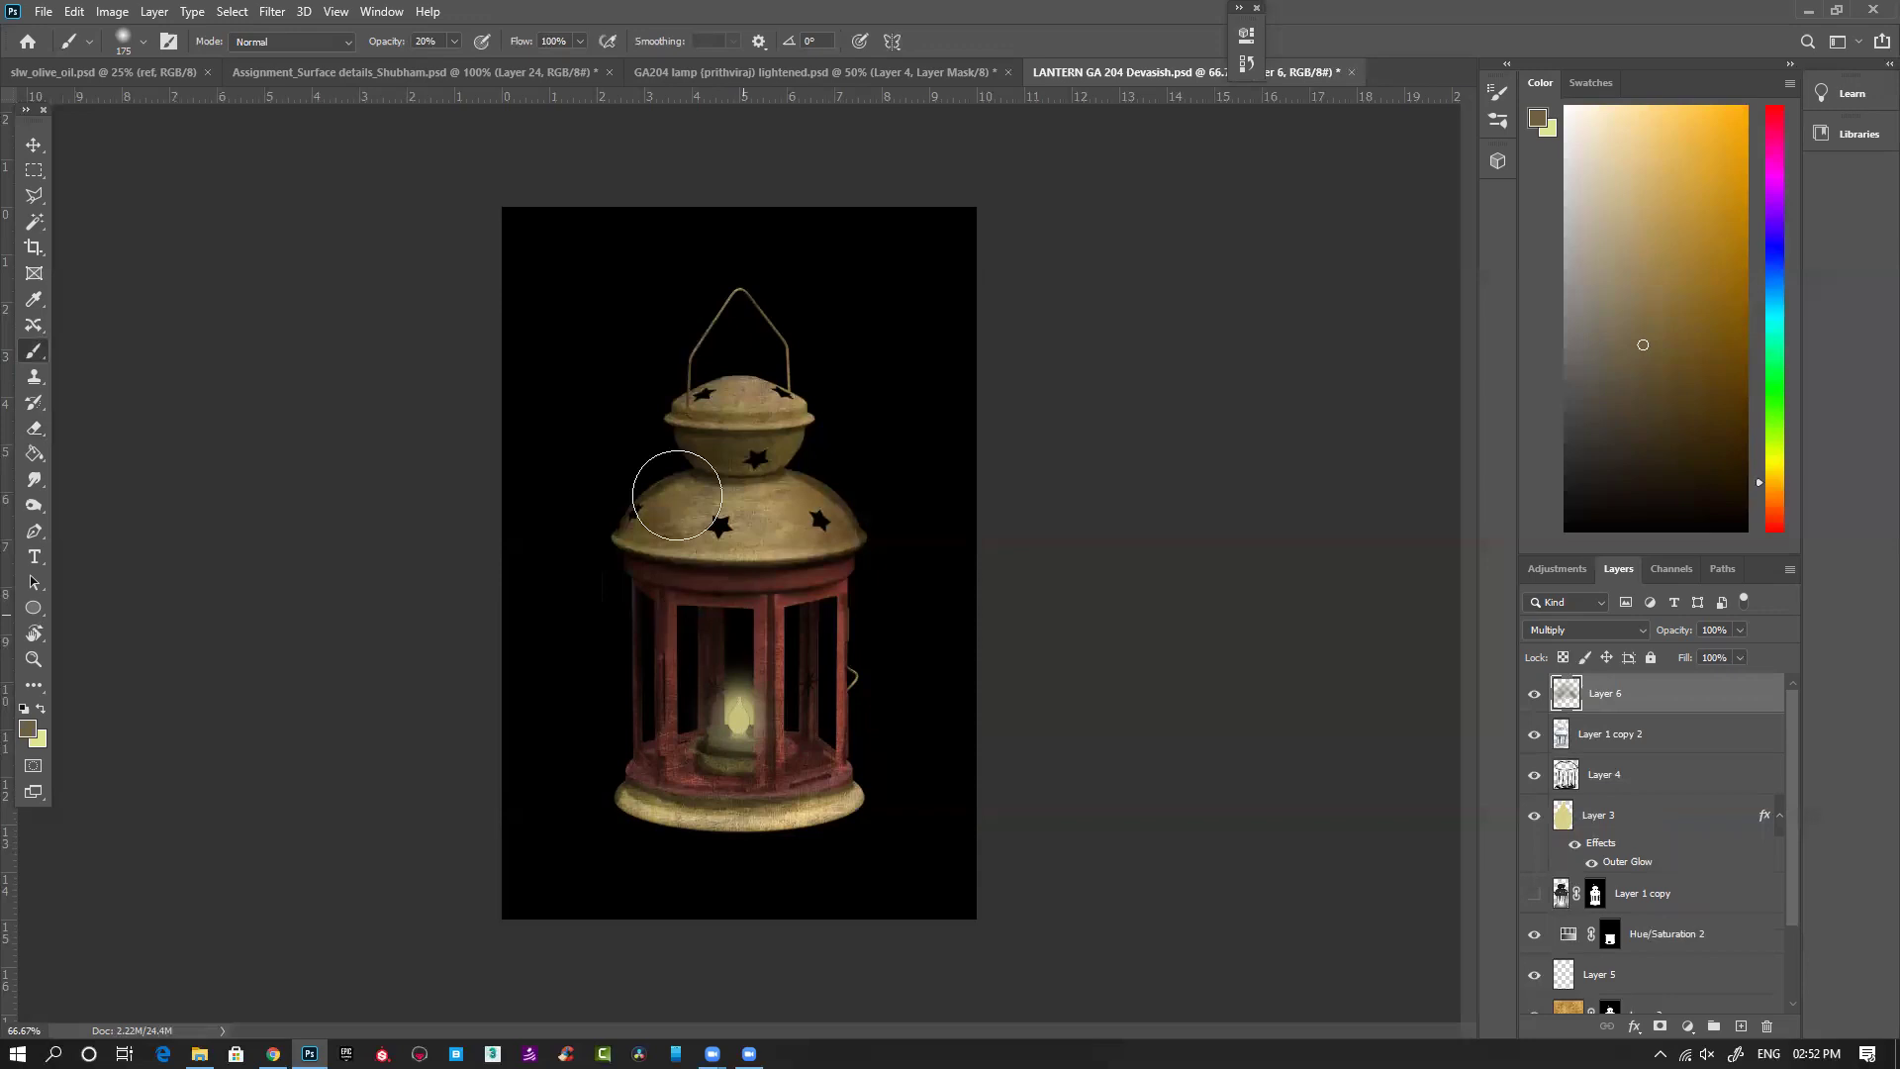
{"action": "left_click_drag", "start_coordinate": [592, 772], "coordinate": [614, 768]}
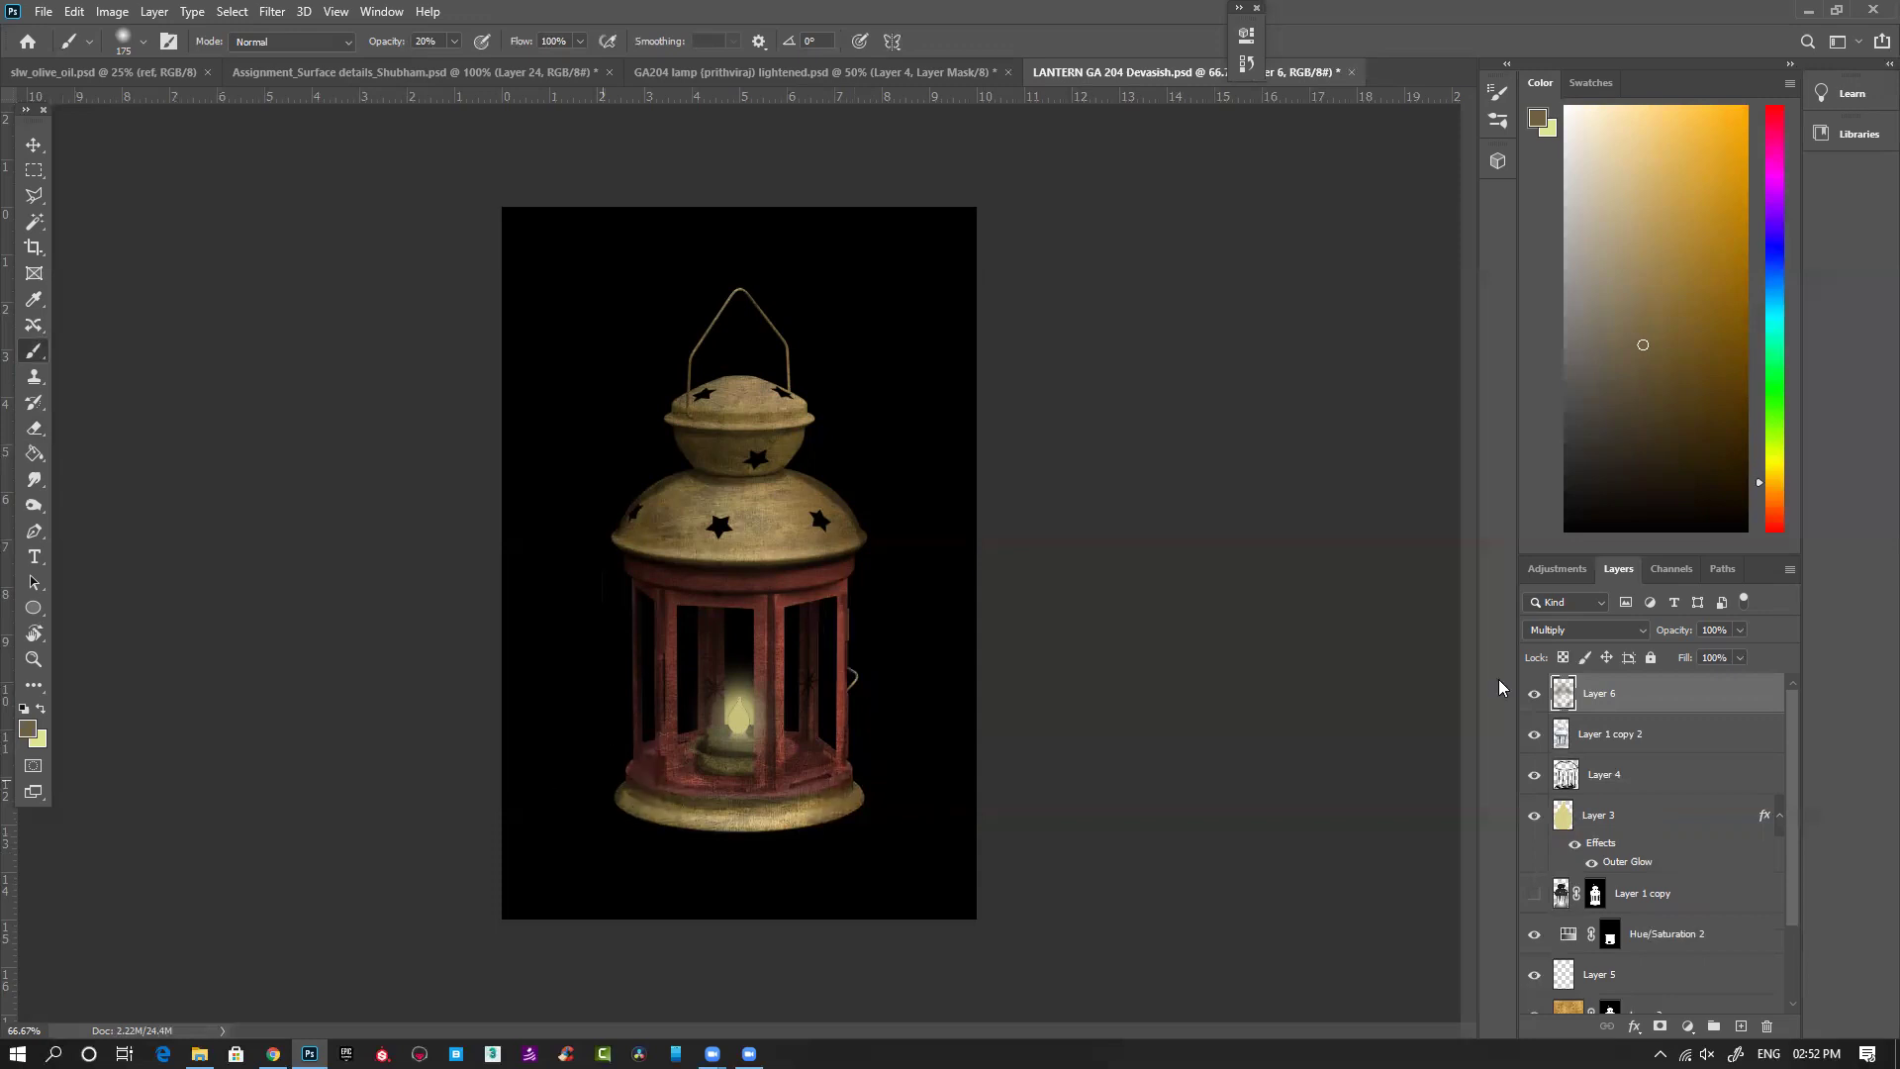
Step: Add a new top layer in Screen mode and paint a pale cream highlight across the large brass dome
{"action": "left_click", "coordinate": [1613, 125]}
{"action": "key", "text": "ctrl+shift+alt+n"}
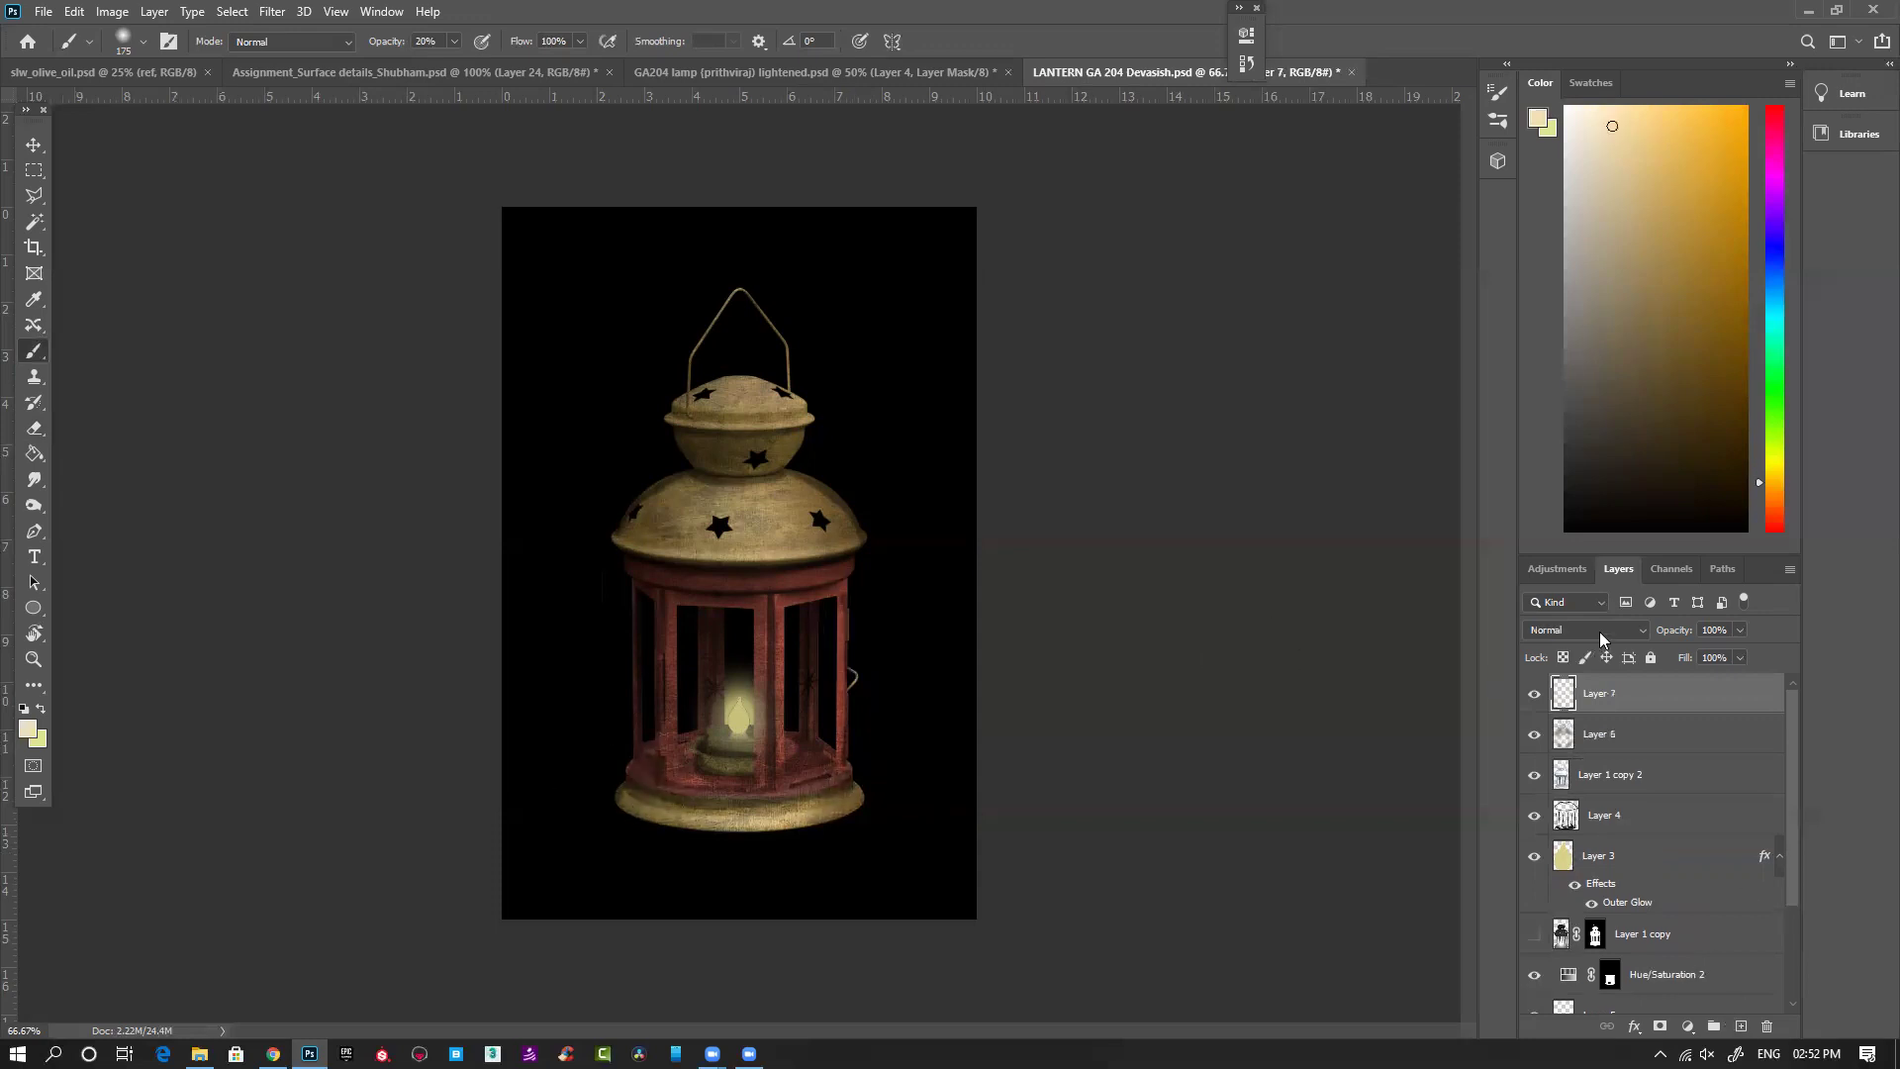
{"action": "left_click", "coordinate": [1584, 630]}
{"action": "left_click", "coordinate": [1579, 715]}
{"action": "key", "text": "bracketleft"}
{"action": "key", "text": "bracketleft"}
{"action": "key", "text": "bracketleft"}
{"action": "key", "text": "bracketleft"}
{"action": "mouse_move", "coordinate": [731, 537]}
{"action": "left_mouse_down"}
{"action": "mouse_move", "coordinate": [685, 518]}
{"action": "mouse_move", "coordinate": [756, 522]}
{"action": "mouse_move", "coordinate": [712, 509]}
{"action": "mouse_move", "coordinate": [782, 513]}
{"action": "mouse_move", "coordinate": [727, 506]}
{"action": "mouse_move", "coordinate": [732, 532]}
{"action": "mouse_move", "coordinate": [699, 502]}
{"action": "mouse_move", "coordinate": [808, 536]}
{"action": "left_mouse_up"}
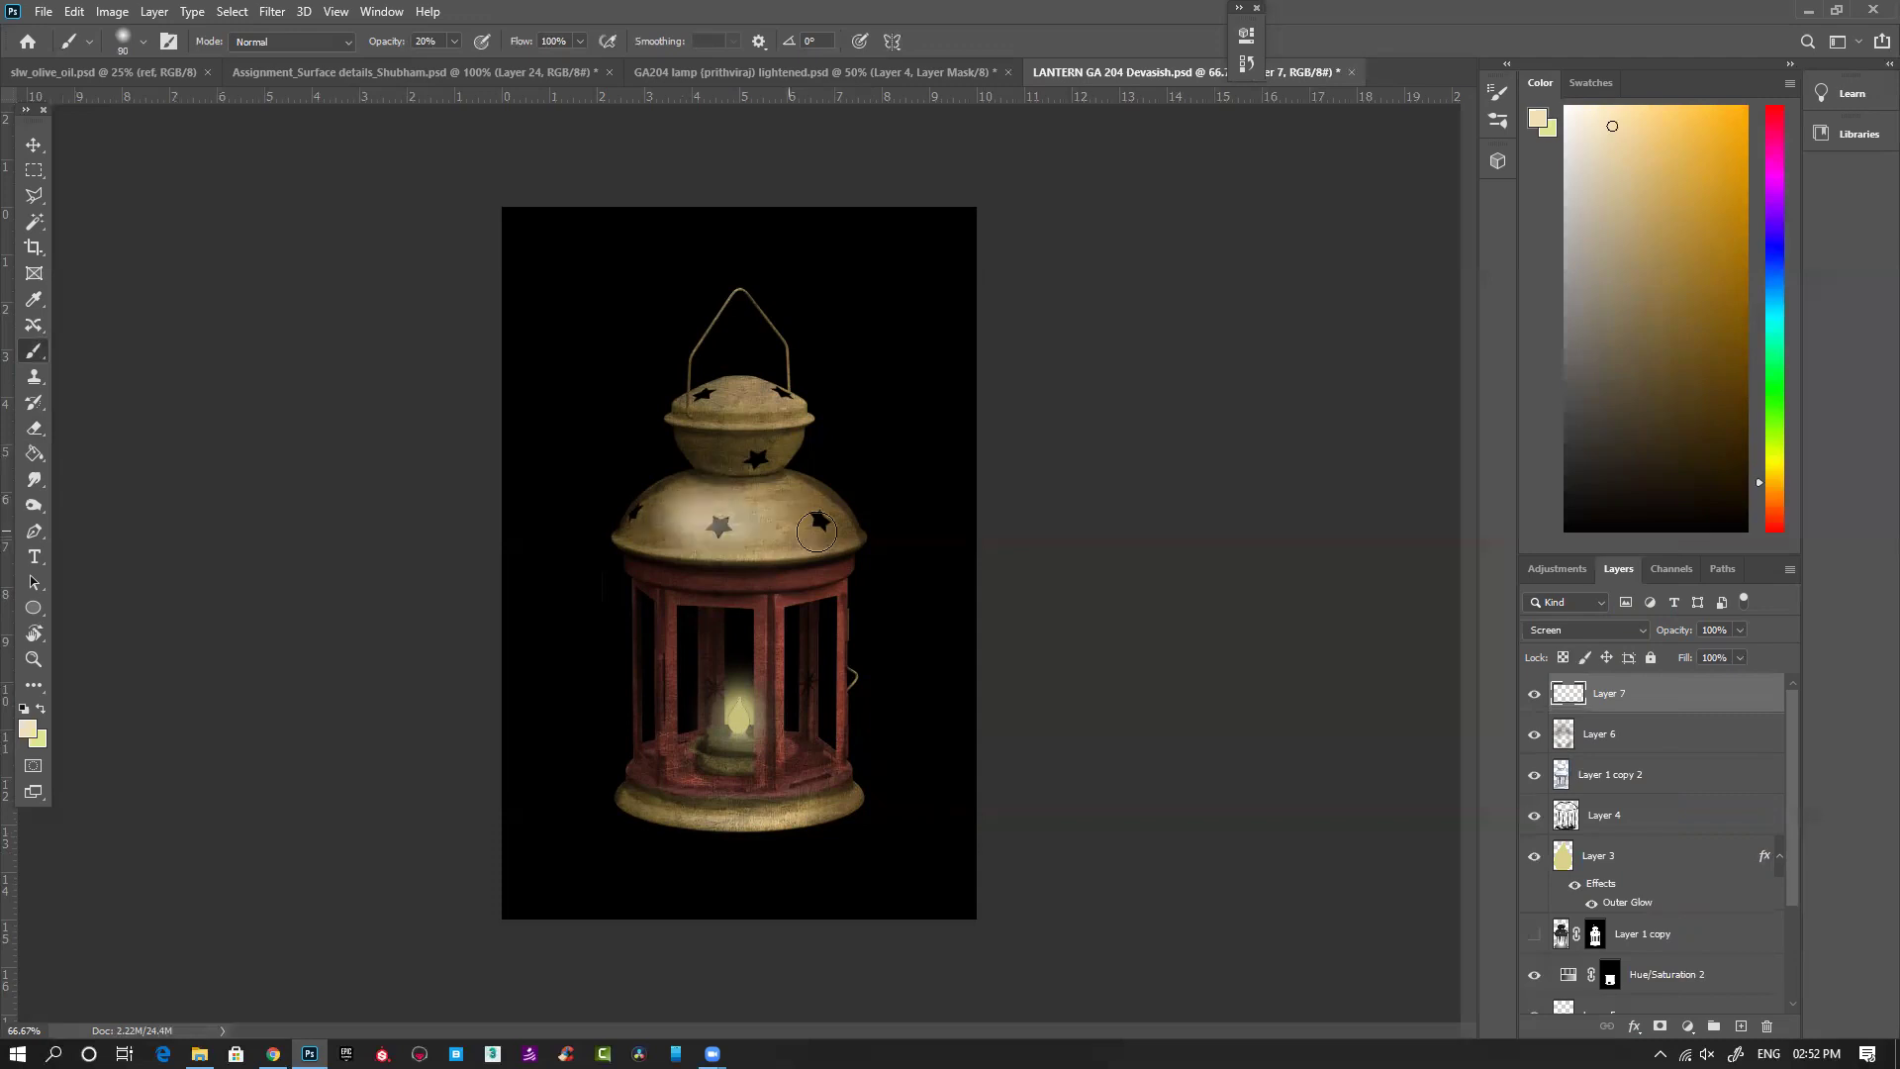
Step: Paint smaller cream highlights on the upper cap and red rim with a 60 px brush, and on the brass base with a smaller brush
{"action": "key", "text": "bracketleft"}
{"action": "key", "text": "bracketleft"}
{"action": "key", "text": "bracketleft"}
{"action": "left_click_drag", "start_coordinate": [751, 389], "coordinate": [737, 393]}
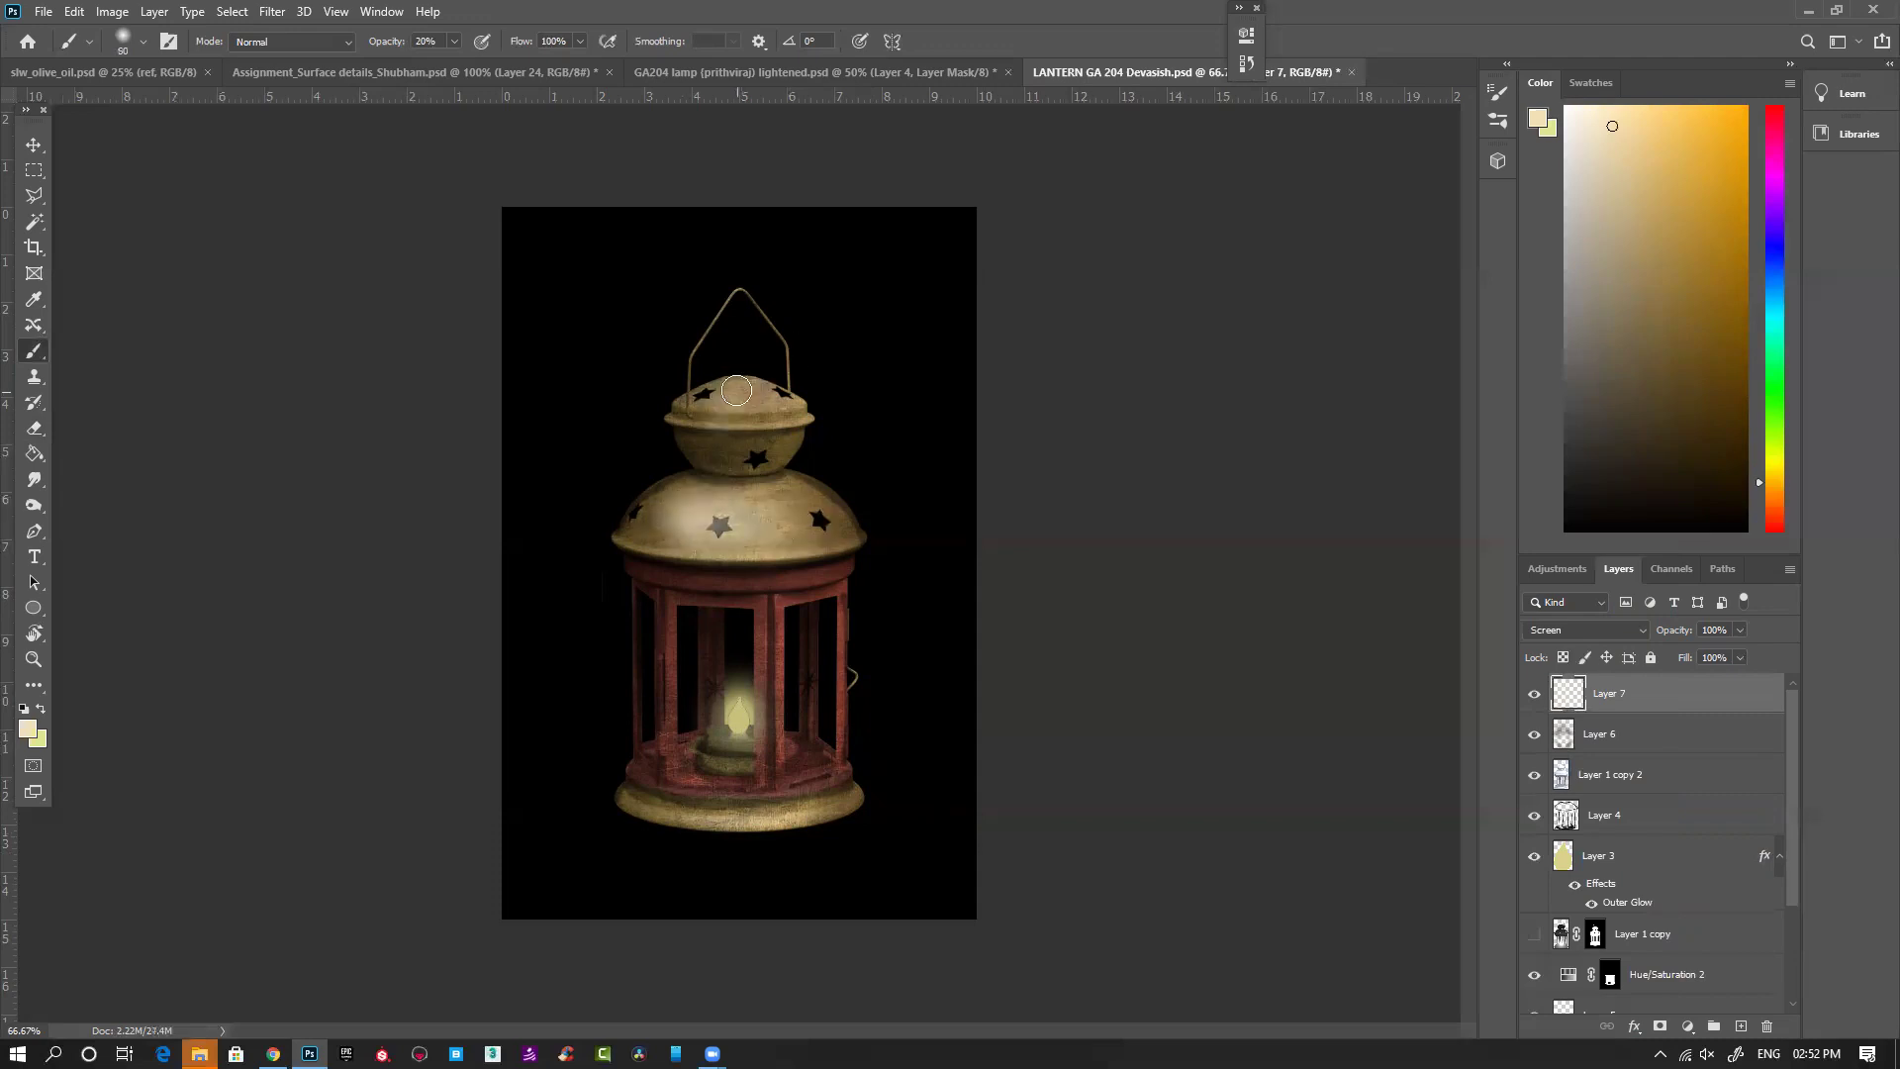
{"action": "left_click_drag", "start_coordinate": [683, 581], "coordinate": [717, 585]}
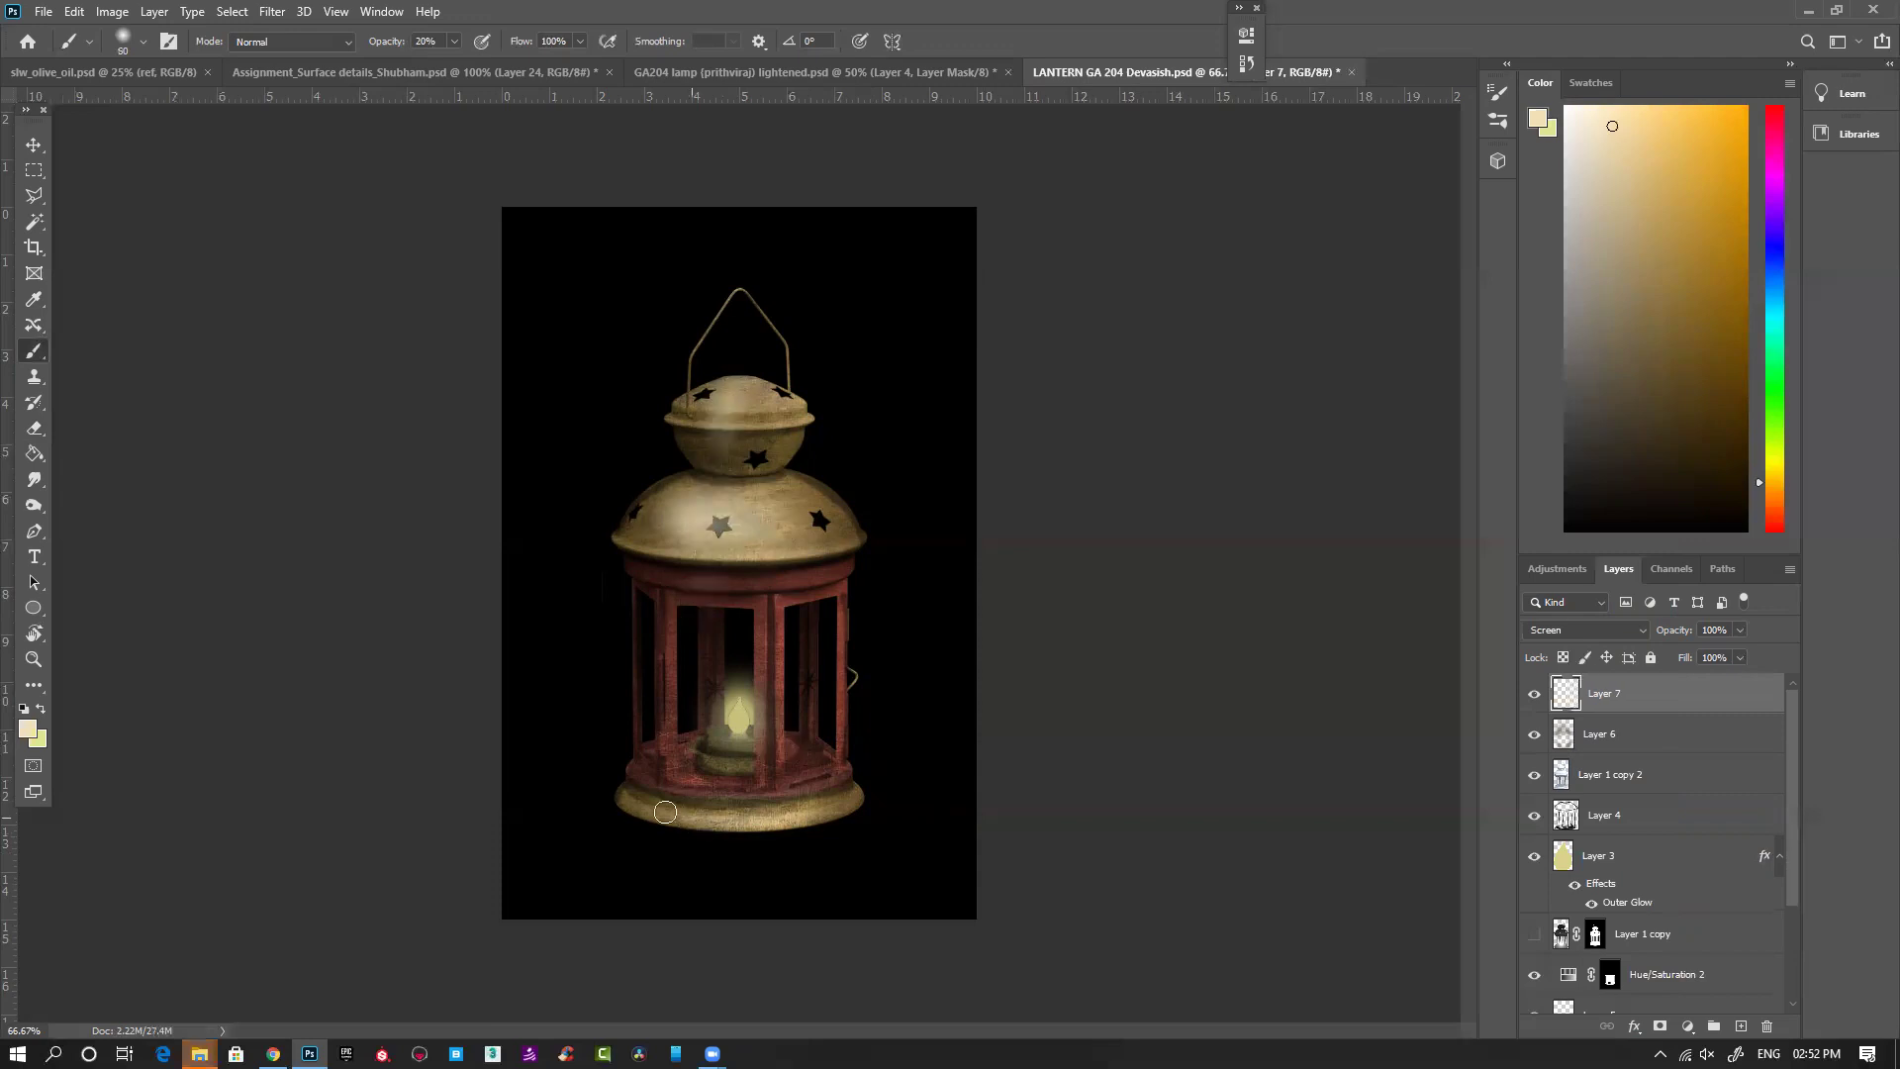
{"action": "key", "text": "bracketleft"}
{"action": "key", "text": "bracketleft"}
{"action": "left_click_drag", "start_coordinate": [663, 813], "coordinate": [776, 815]}
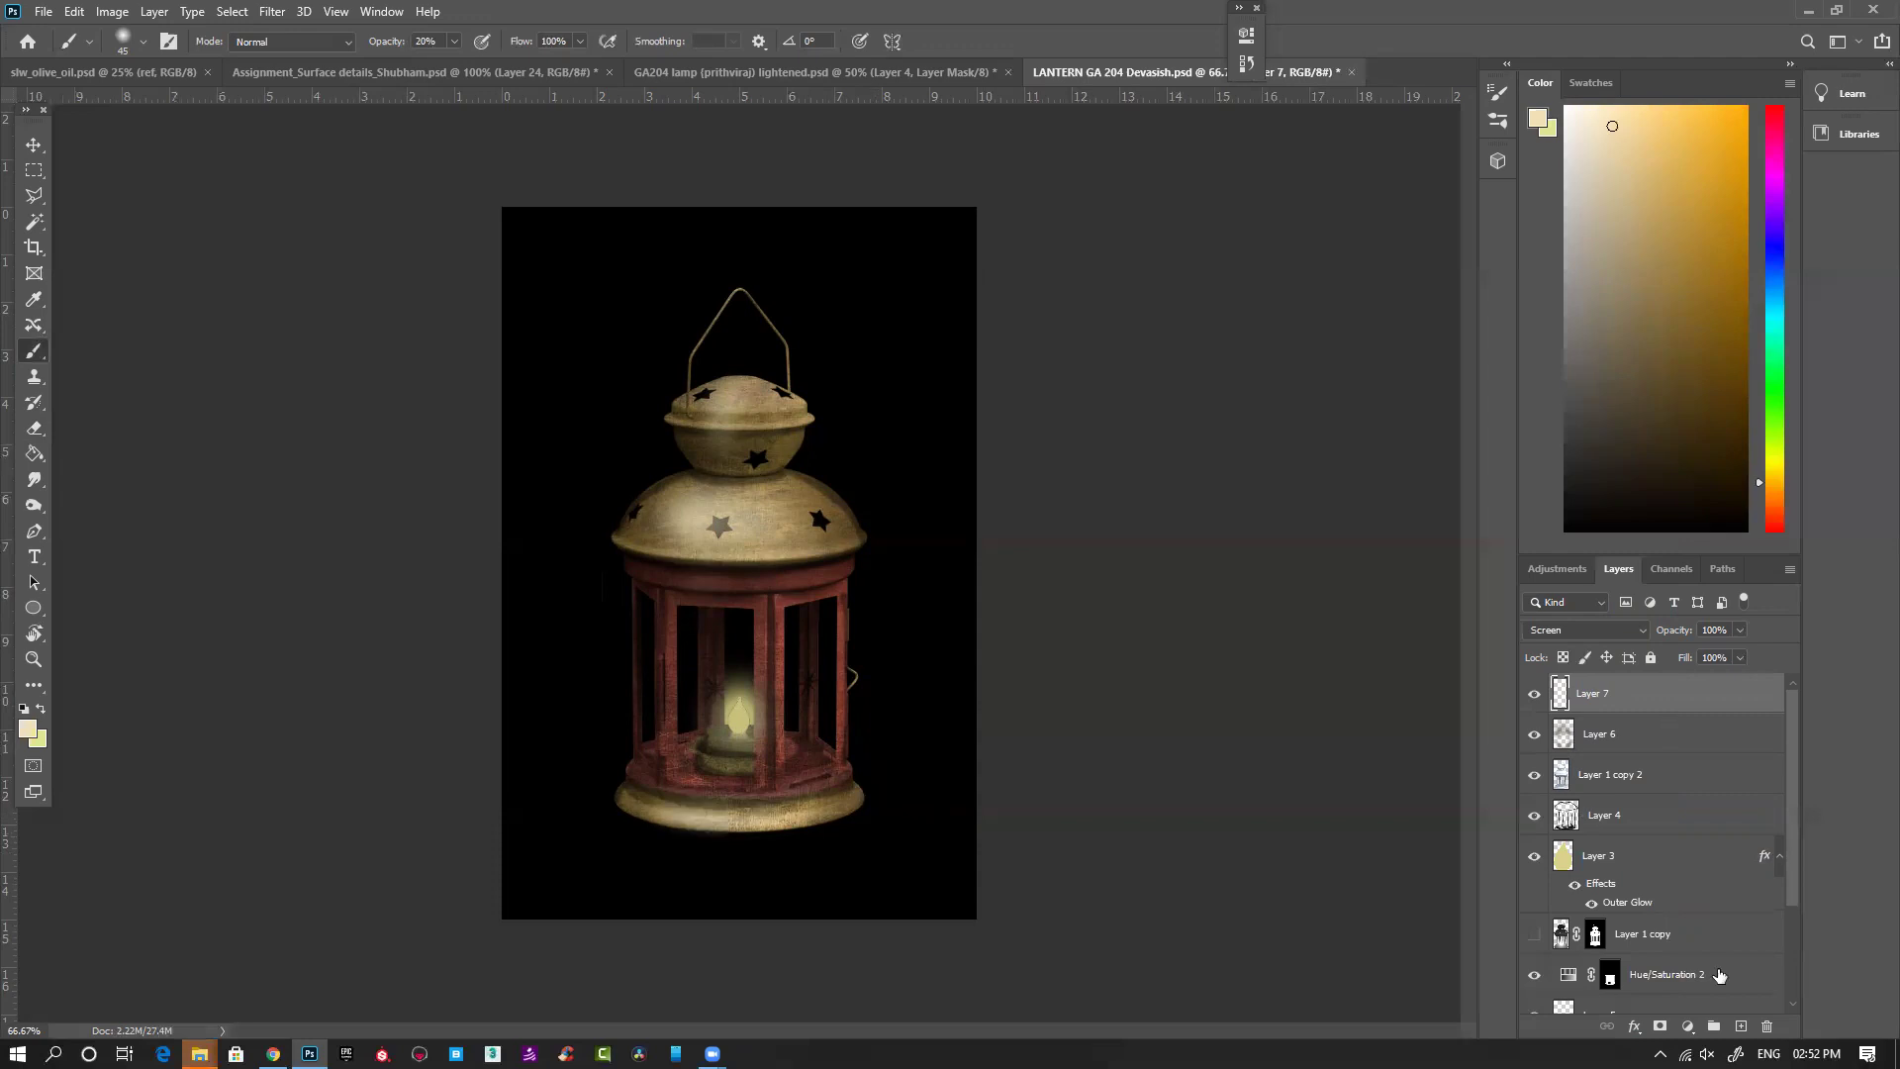
Step: Add a new top layer and brighten the candle flame's centre with pale yellow using a small soft brush
{"action": "key", "text": "ctrl+shift+alt+n"}
{"action": "left_click", "coordinate": [801, 782]}
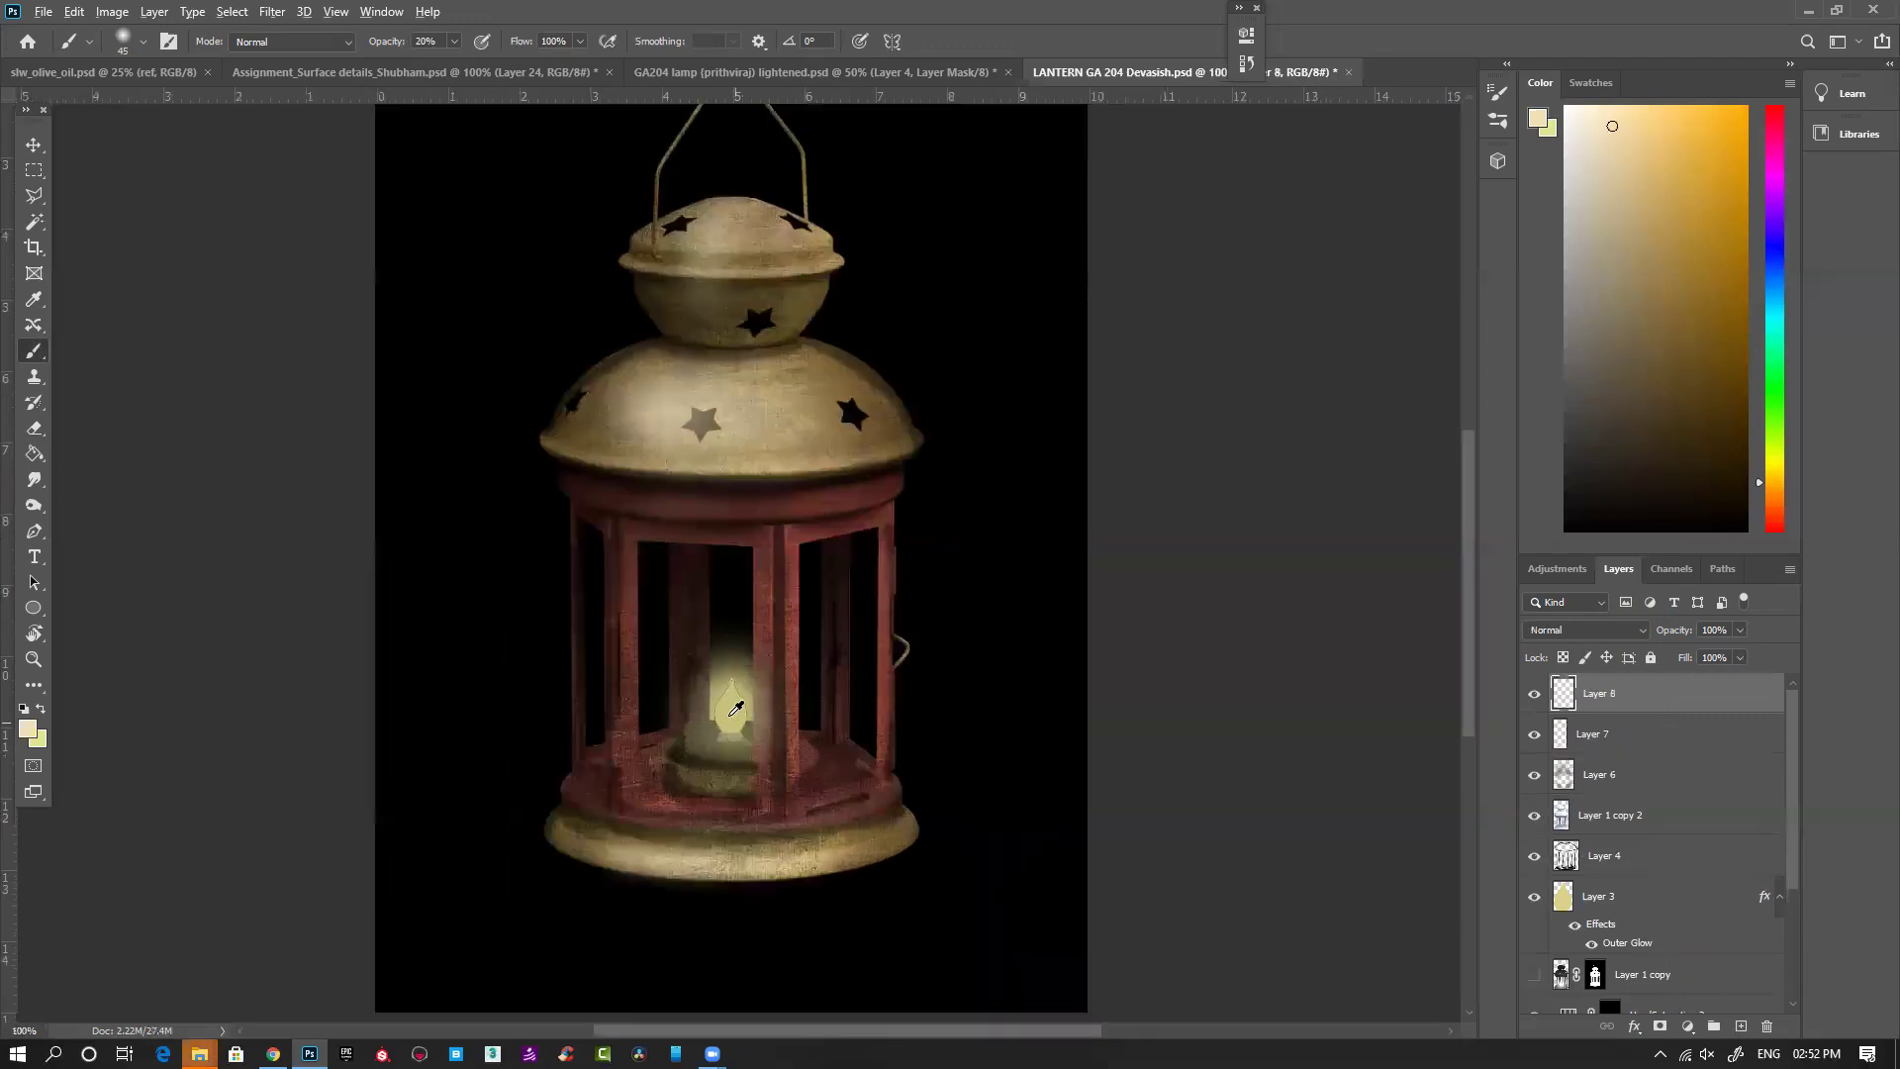
{"action": "left_click", "coordinate": [1612, 122]}
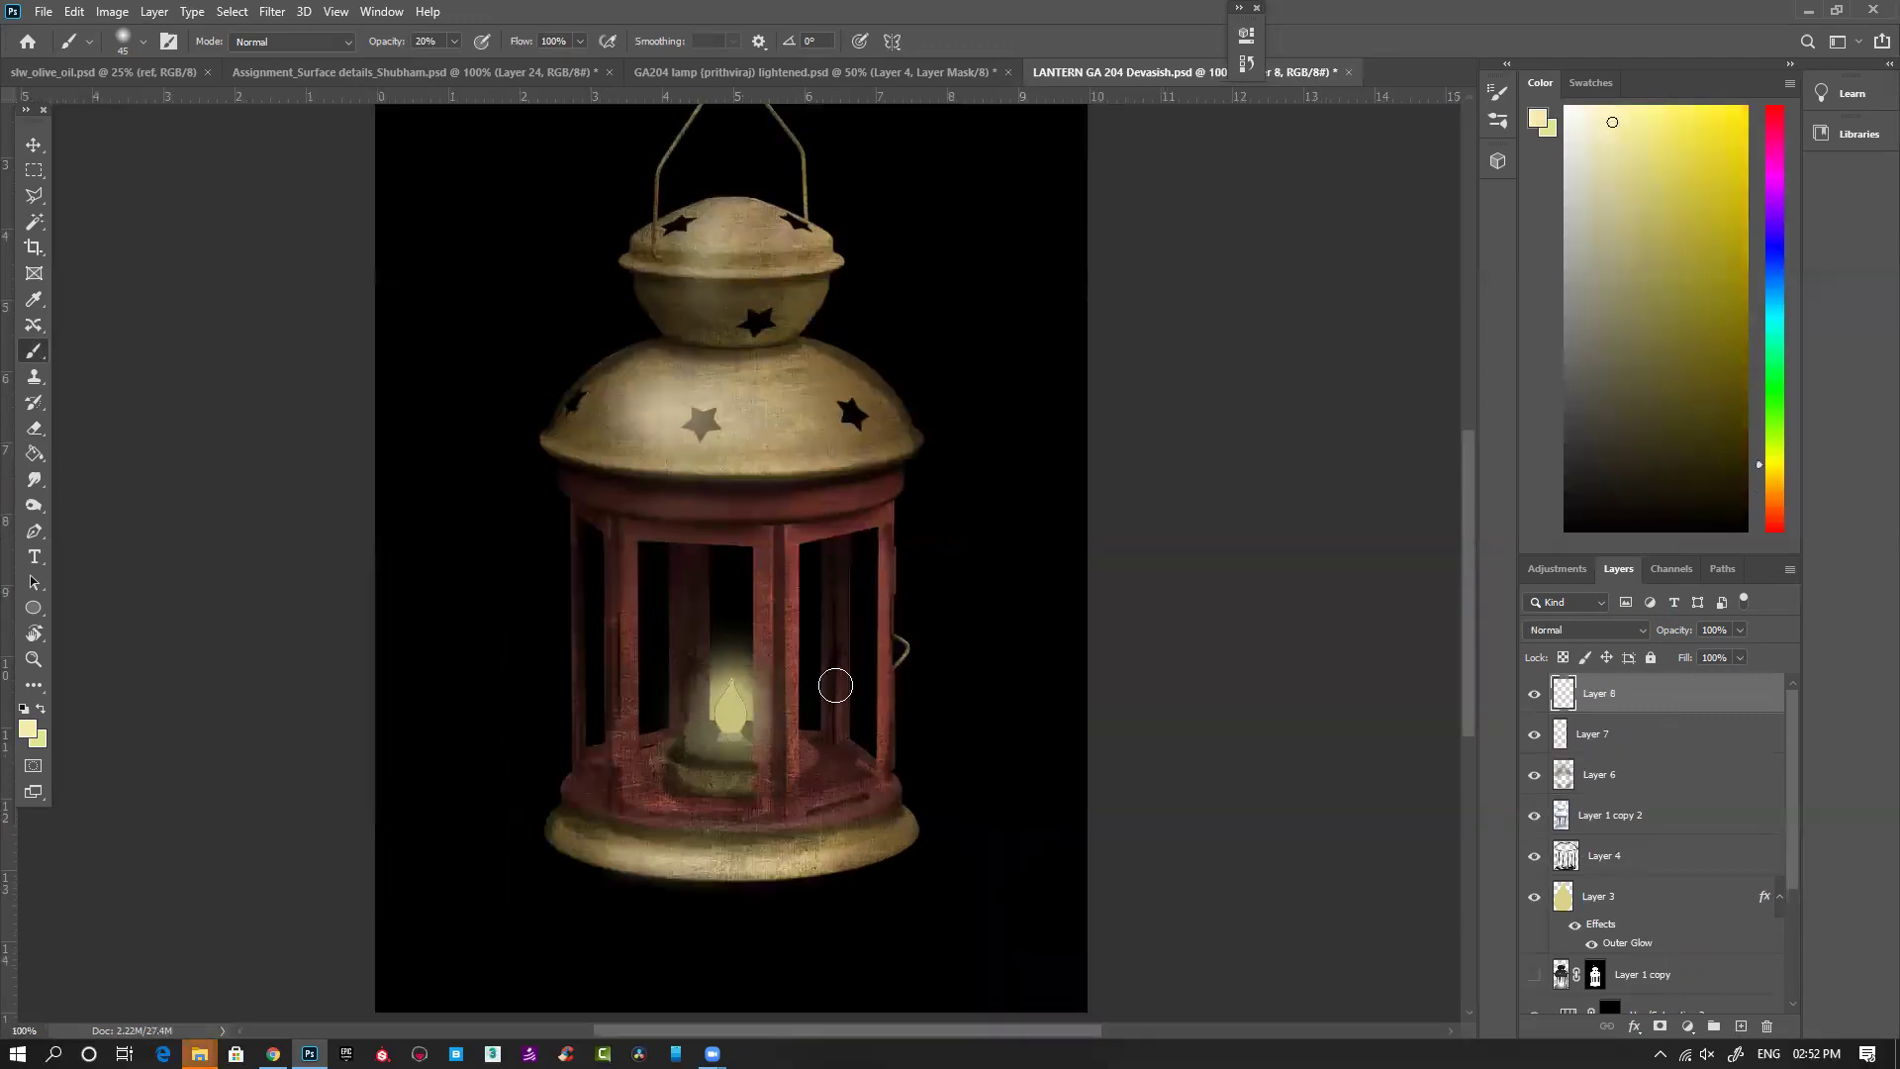
{"action": "scroll", "coordinate": [722, 742], "scroll_direction": "up", "scroll_amount": 2}
{"action": "key", "text": "bracketleft"}
{"action": "key", "text": "bracketleft"}
{"action": "key", "text": "bracketleft"}
{"action": "key", "text": "bracketleft"}
{"action": "key", "text": "bracketleft"}
{"action": "key", "text": "bracketleft"}
{"action": "key", "text": "bracketleft"}
{"action": "key", "text": "bracketleft"}
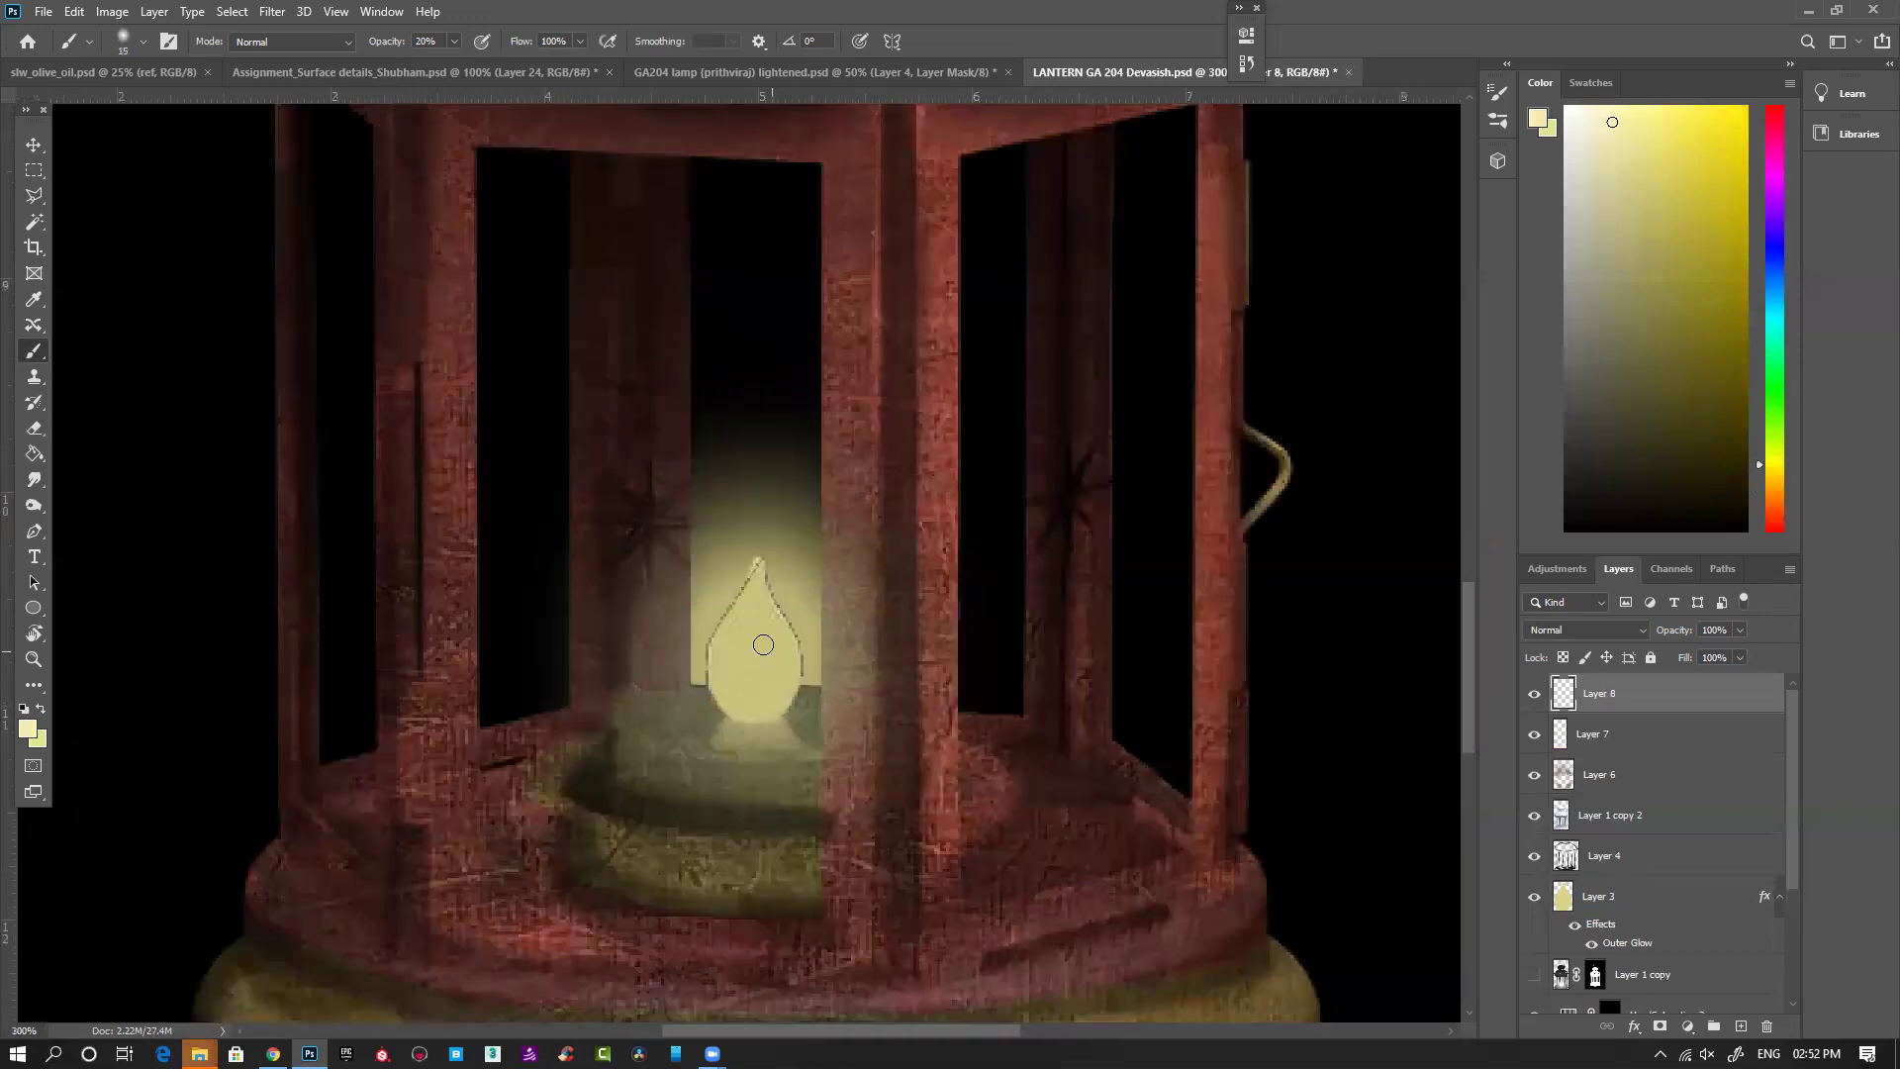
{"action": "mouse_move", "coordinate": [747, 601]}
{"action": "left_mouse_down"}
{"action": "mouse_move", "coordinate": [756, 692]}
{"action": "mouse_move", "coordinate": [765, 618]}
{"action": "mouse_move", "coordinate": [735, 694]}
{"action": "mouse_move", "coordinate": [747, 585]}
{"action": "mouse_move", "coordinate": [743, 698]}
{"action": "mouse_move", "coordinate": [749, 607]}
{"action": "mouse_move", "coordinate": [759, 680]}
{"action": "mouse_move", "coordinate": [749, 588]}
{"action": "mouse_move", "coordinate": [724, 682]}
{"action": "mouse_move", "coordinate": [723, 658]}
{"action": "mouse_move", "coordinate": [759, 670]}
{"action": "mouse_move", "coordinate": [758, 717]}
{"action": "mouse_move", "coordinate": [764, 589]}
{"action": "left_mouse_up"}
Step: Raise the brush opacity to 100% and paint a wide pale yellow glow around the flame with a soft brush up to 600 px
{"action": "key", "text": "0"}
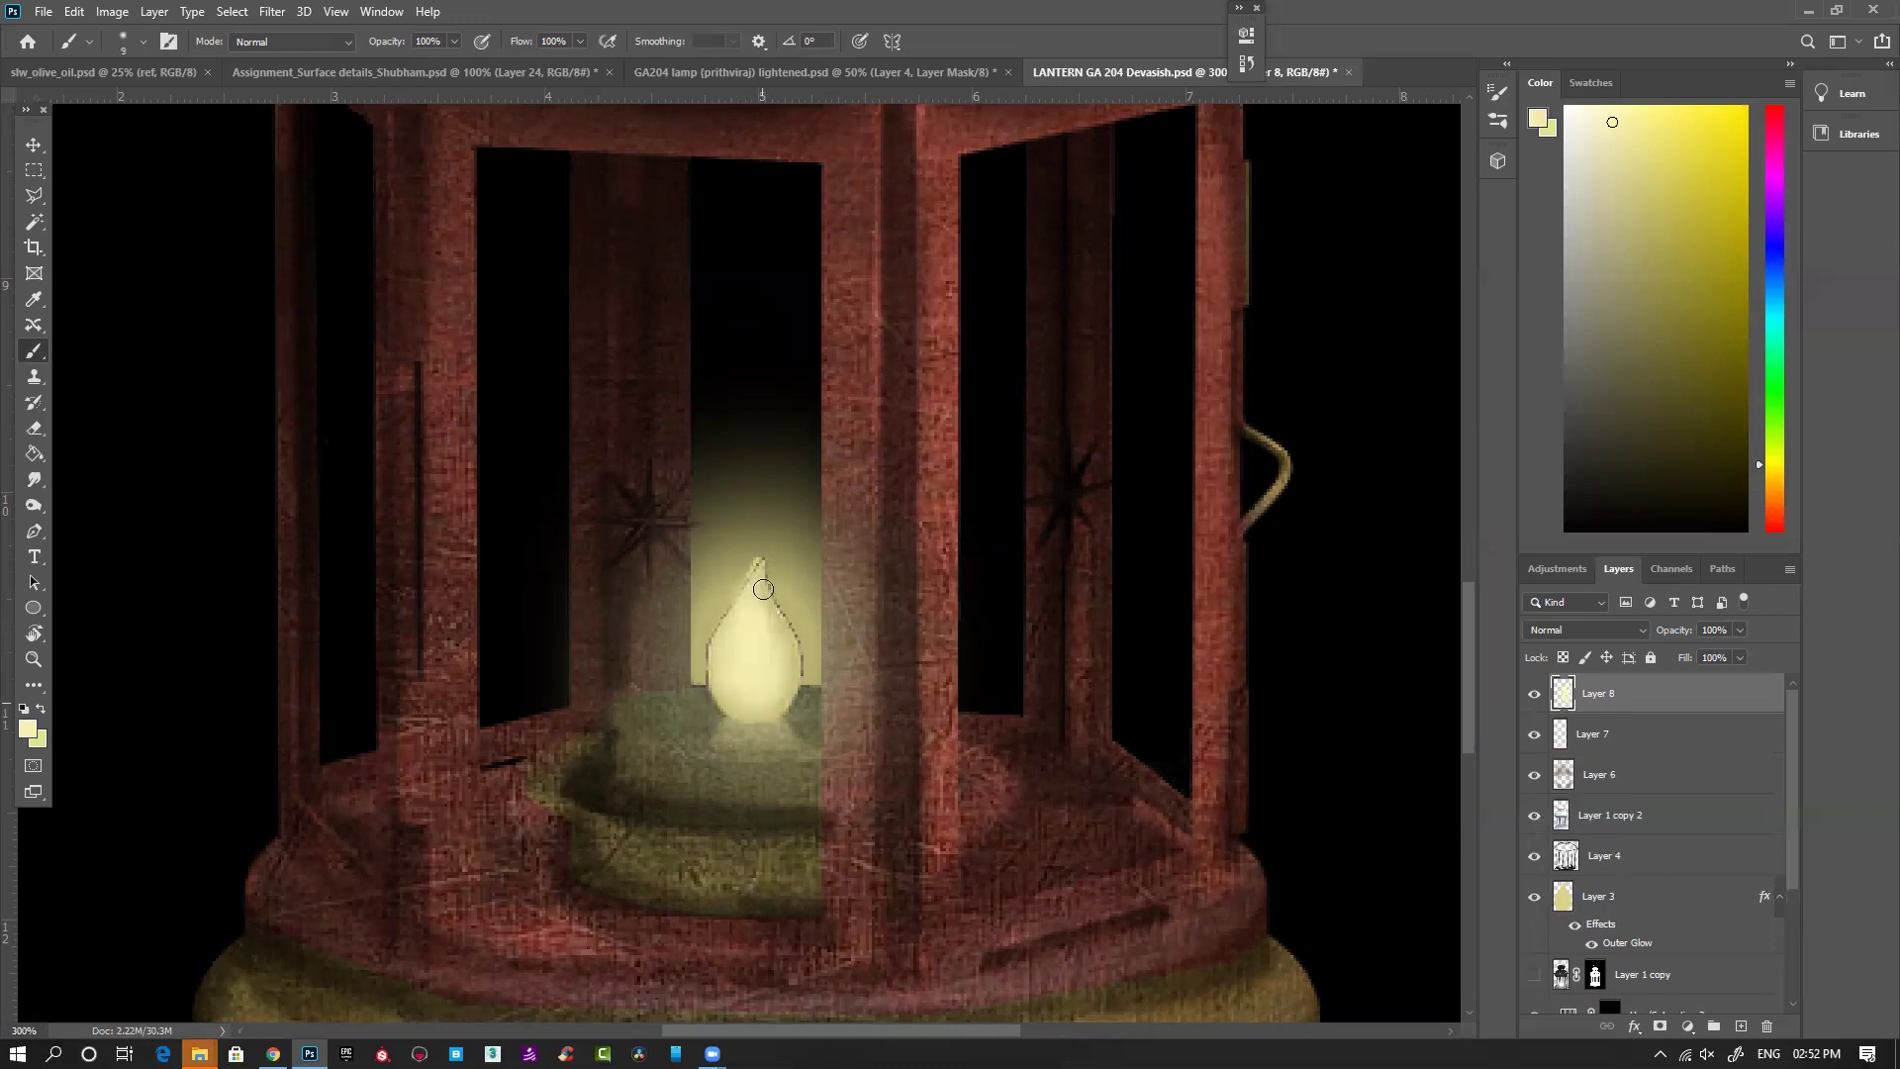
{"action": "key", "text": "bracketright"}
{"action": "key", "text": "bracketright"}
{"action": "key", "text": "bracketright"}
{"action": "key", "text": "bracketright"}
{"action": "key", "text": "bracketright"}
{"action": "key", "text": "bracketright"}
{"action": "key", "text": "bracketright"}
{"action": "key", "text": "bracketright"}
{"action": "key", "text": "bracketright"}
{"action": "mouse_move", "coordinate": [713, 579]}
{"action": "left_mouse_down"}
{"action": "mouse_move", "coordinate": [802, 546]}
{"action": "mouse_move", "coordinate": [698, 640]}
{"action": "mouse_move", "coordinate": [648, 614]}
{"action": "mouse_move", "coordinate": [742, 510]}
{"action": "left_mouse_up"}
{"action": "key", "text": "bracketright"}
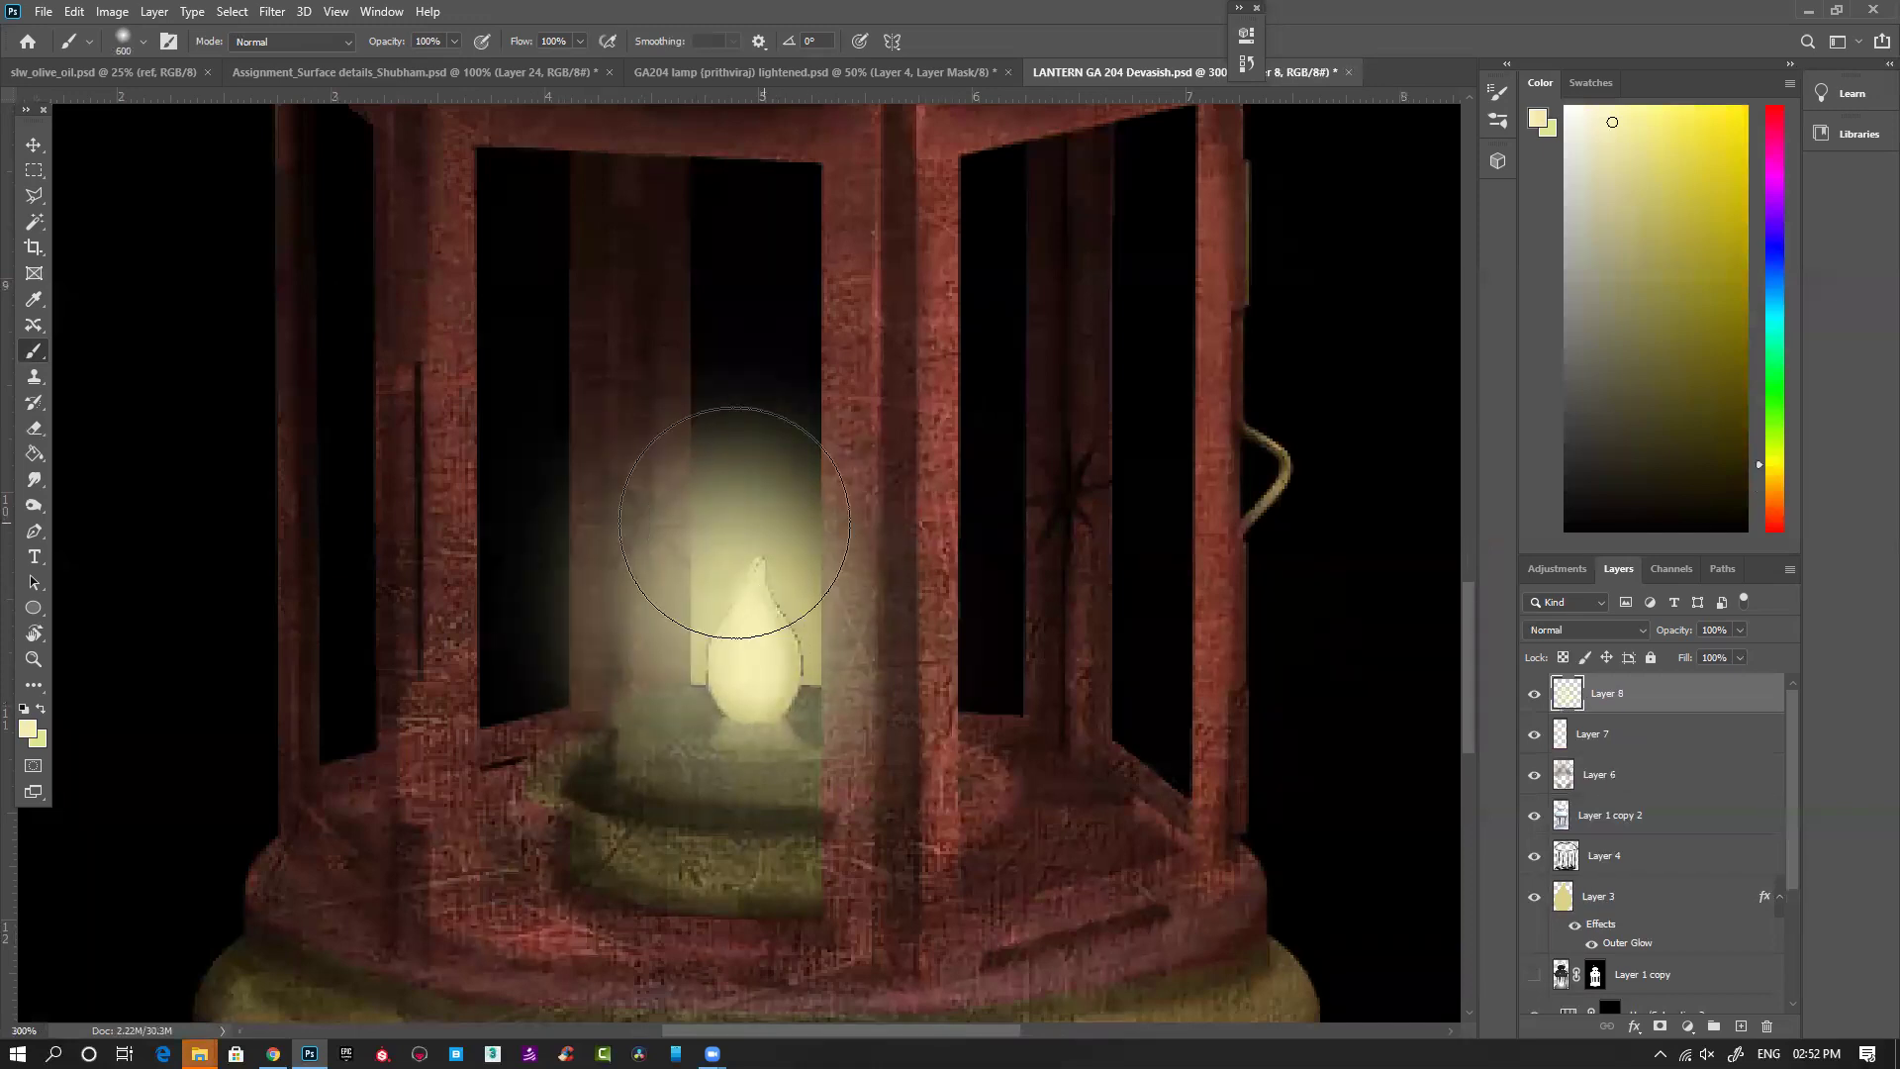
{"action": "left_click", "coordinate": [747, 523]}
{"action": "key", "text": "bracketleft"}
{"action": "key", "text": "bracketleft"}
{"action": "key", "text": "bracketleft"}
{"action": "key", "text": "bracketleft"}
{"action": "key", "text": "ctrl+minus"}
{"action": "key", "text": "ctrl+minus"}
{"action": "key", "text": "ctrl+minus"}
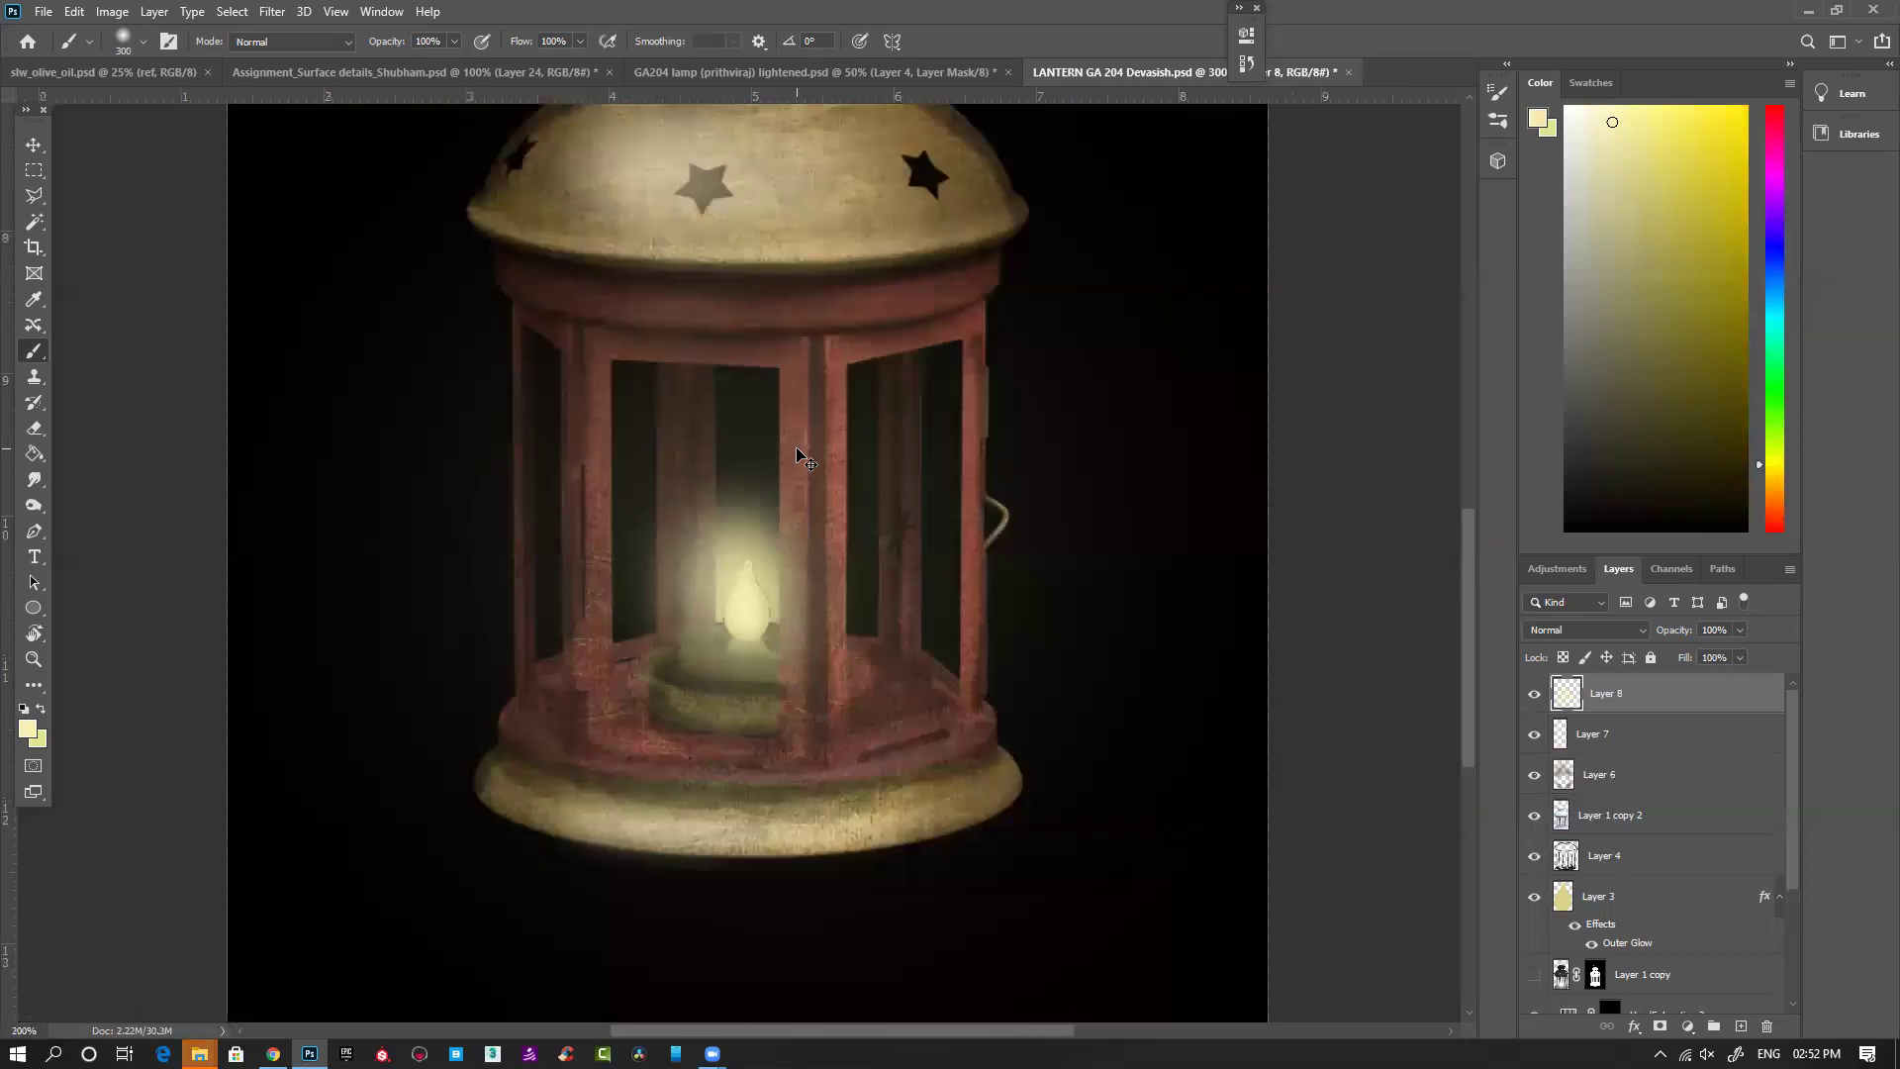
Step: Compare the lantern with and without the Layer 2 texture, select that layer, and keep it in Overlay mode
{"action": "left_click", "coordinate": [831, 722], "text": "ctrl"}
{"action": "left_click_drag", "start_coordinate": [778, 838], "coordinate": [776, 772]}
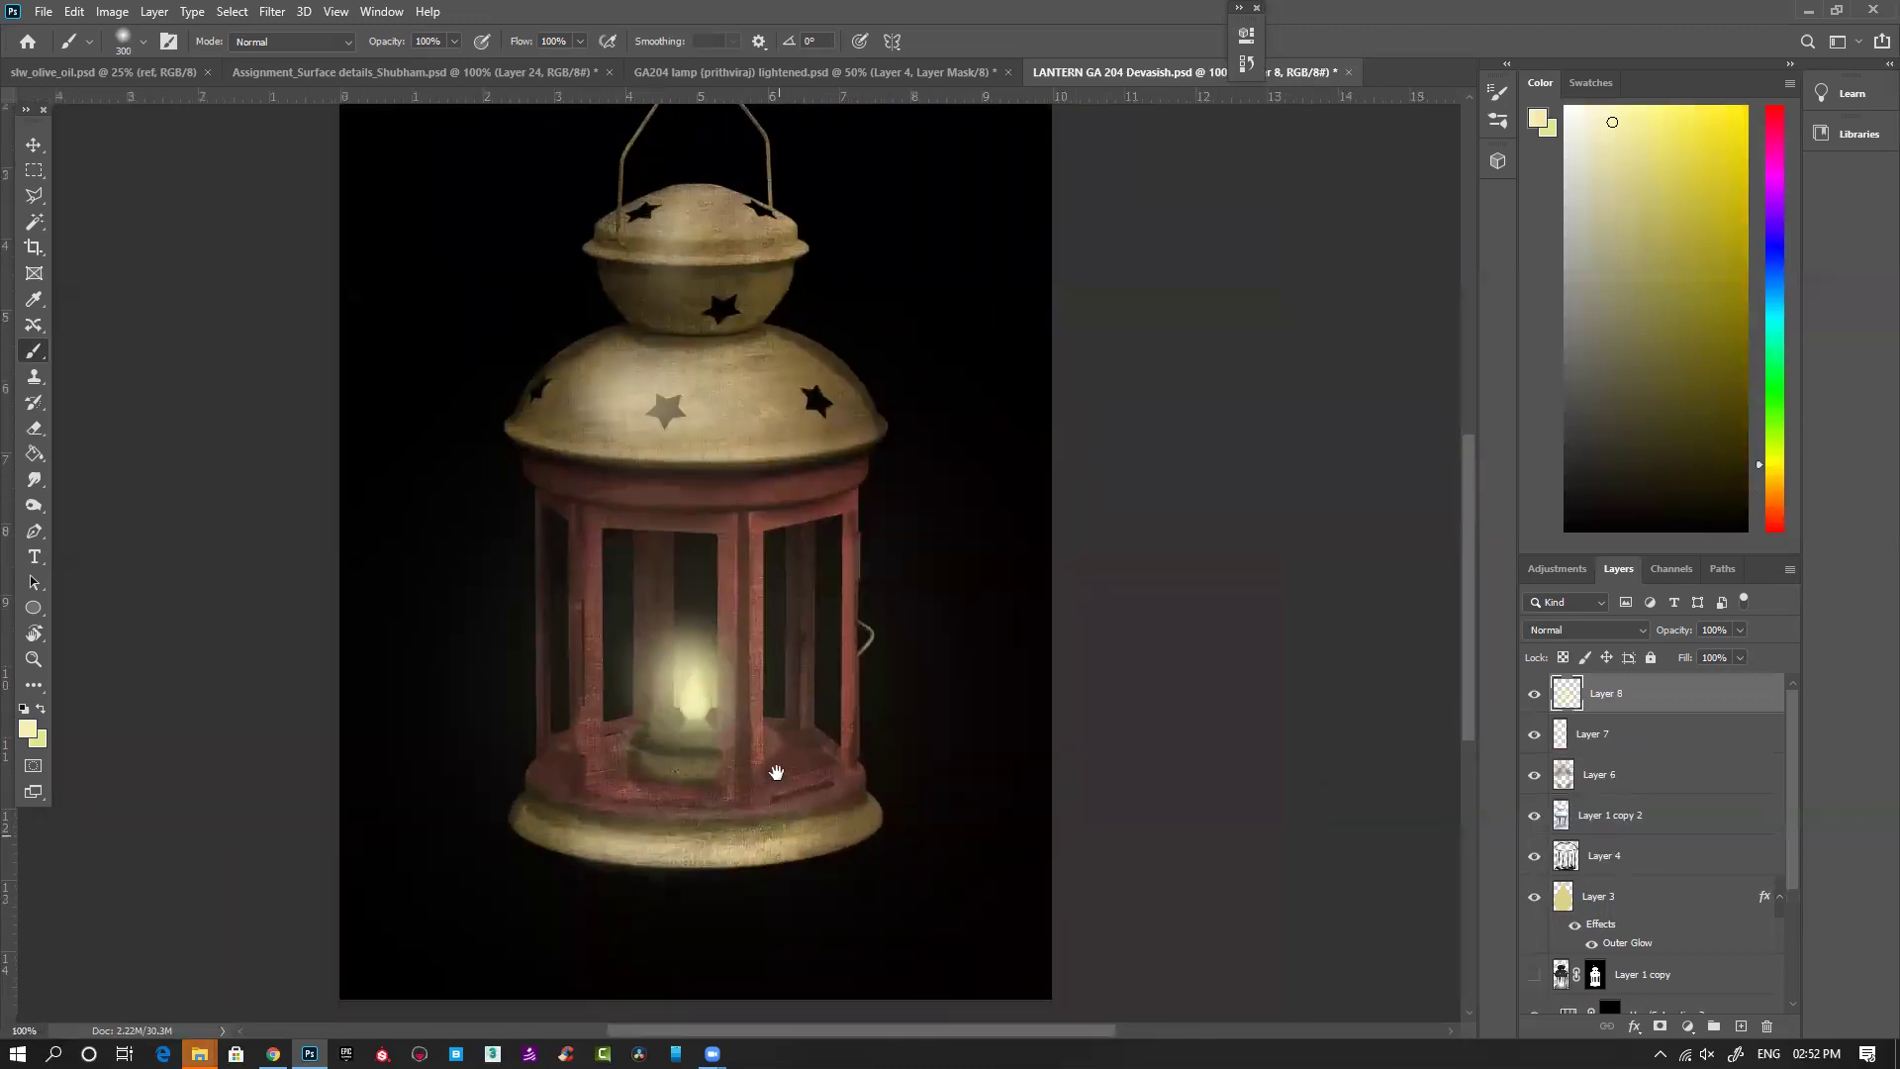
{"action": "left_click", "coordinate": [666, 793], "text": "ctrl"}
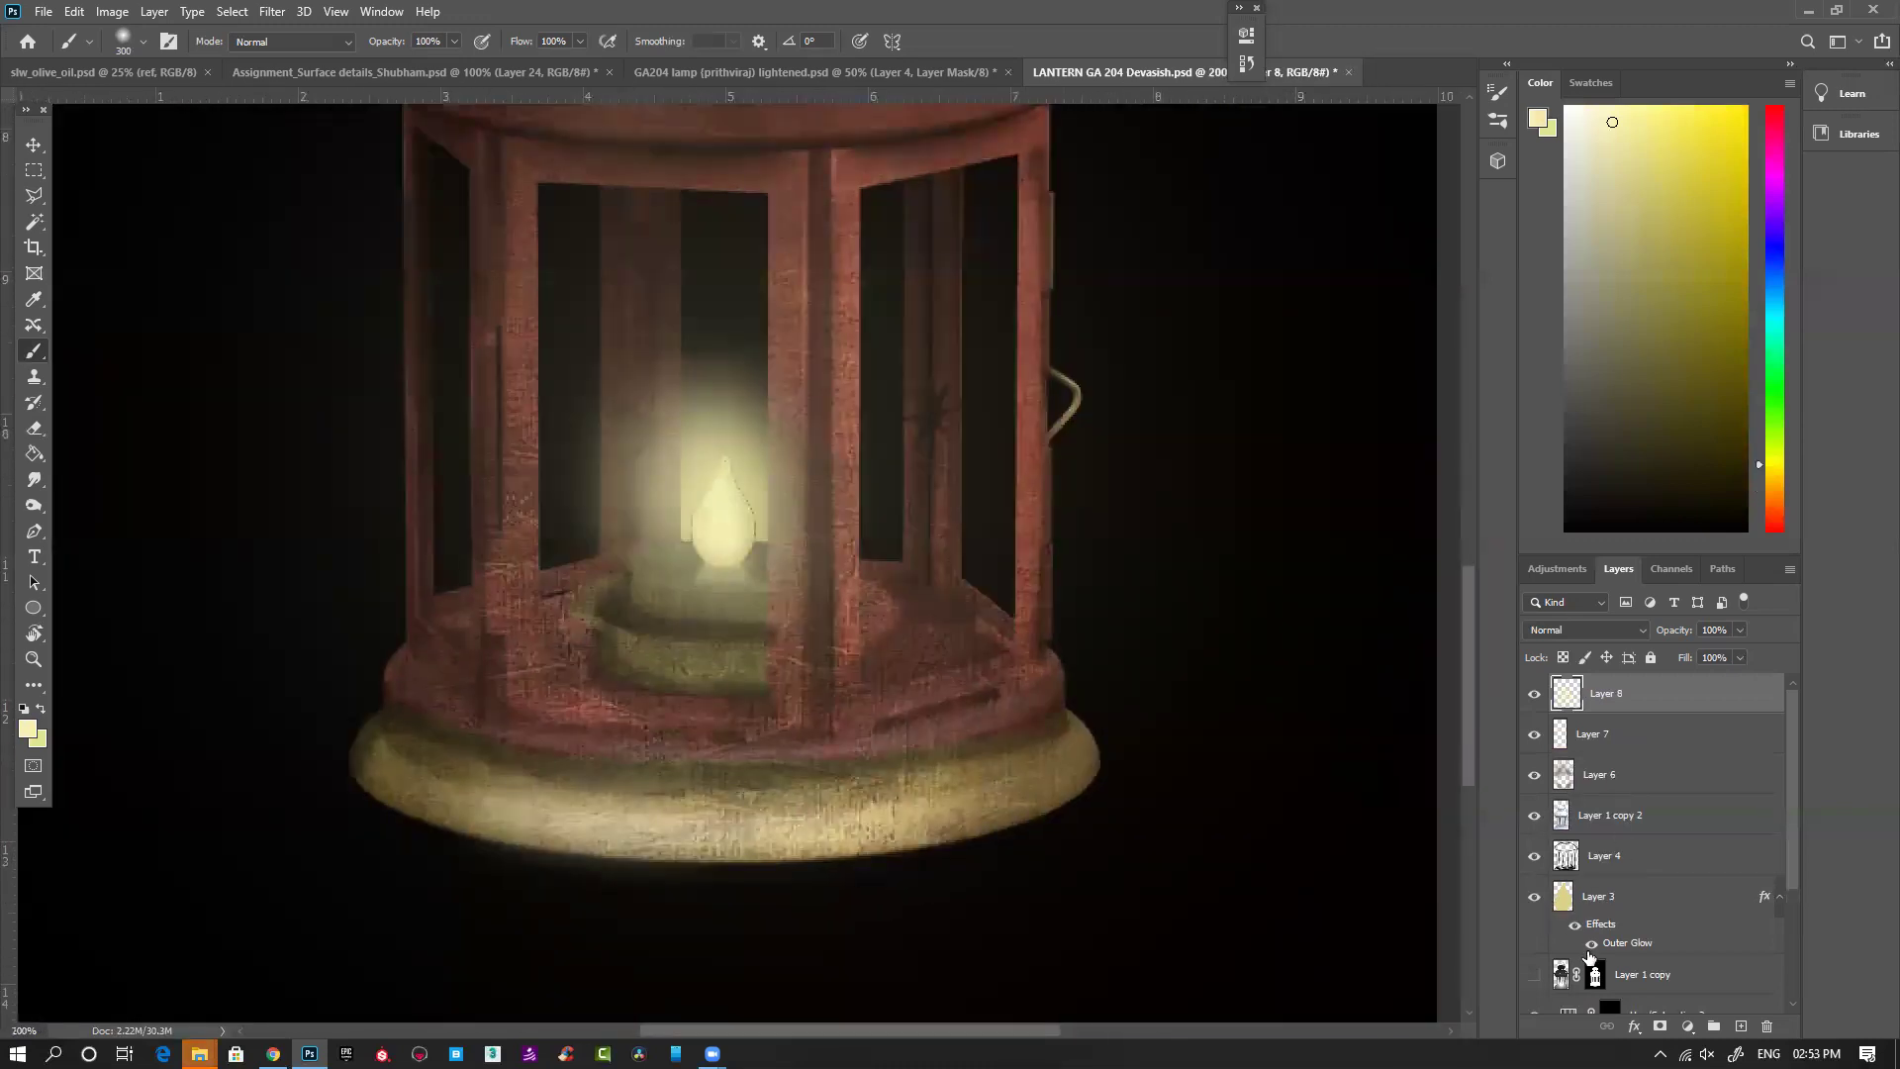
{"action": "scroll", "coordinate": [1574, 935], "scroll_direction": "down", "scroll_amount": 4}
{"action": "left_click", "coordinate": [1532, 919]}
{"action": "left_click", "coordinate": [1532, 919]}
{"action": "left_click", "coordinate": [1688, 915]}
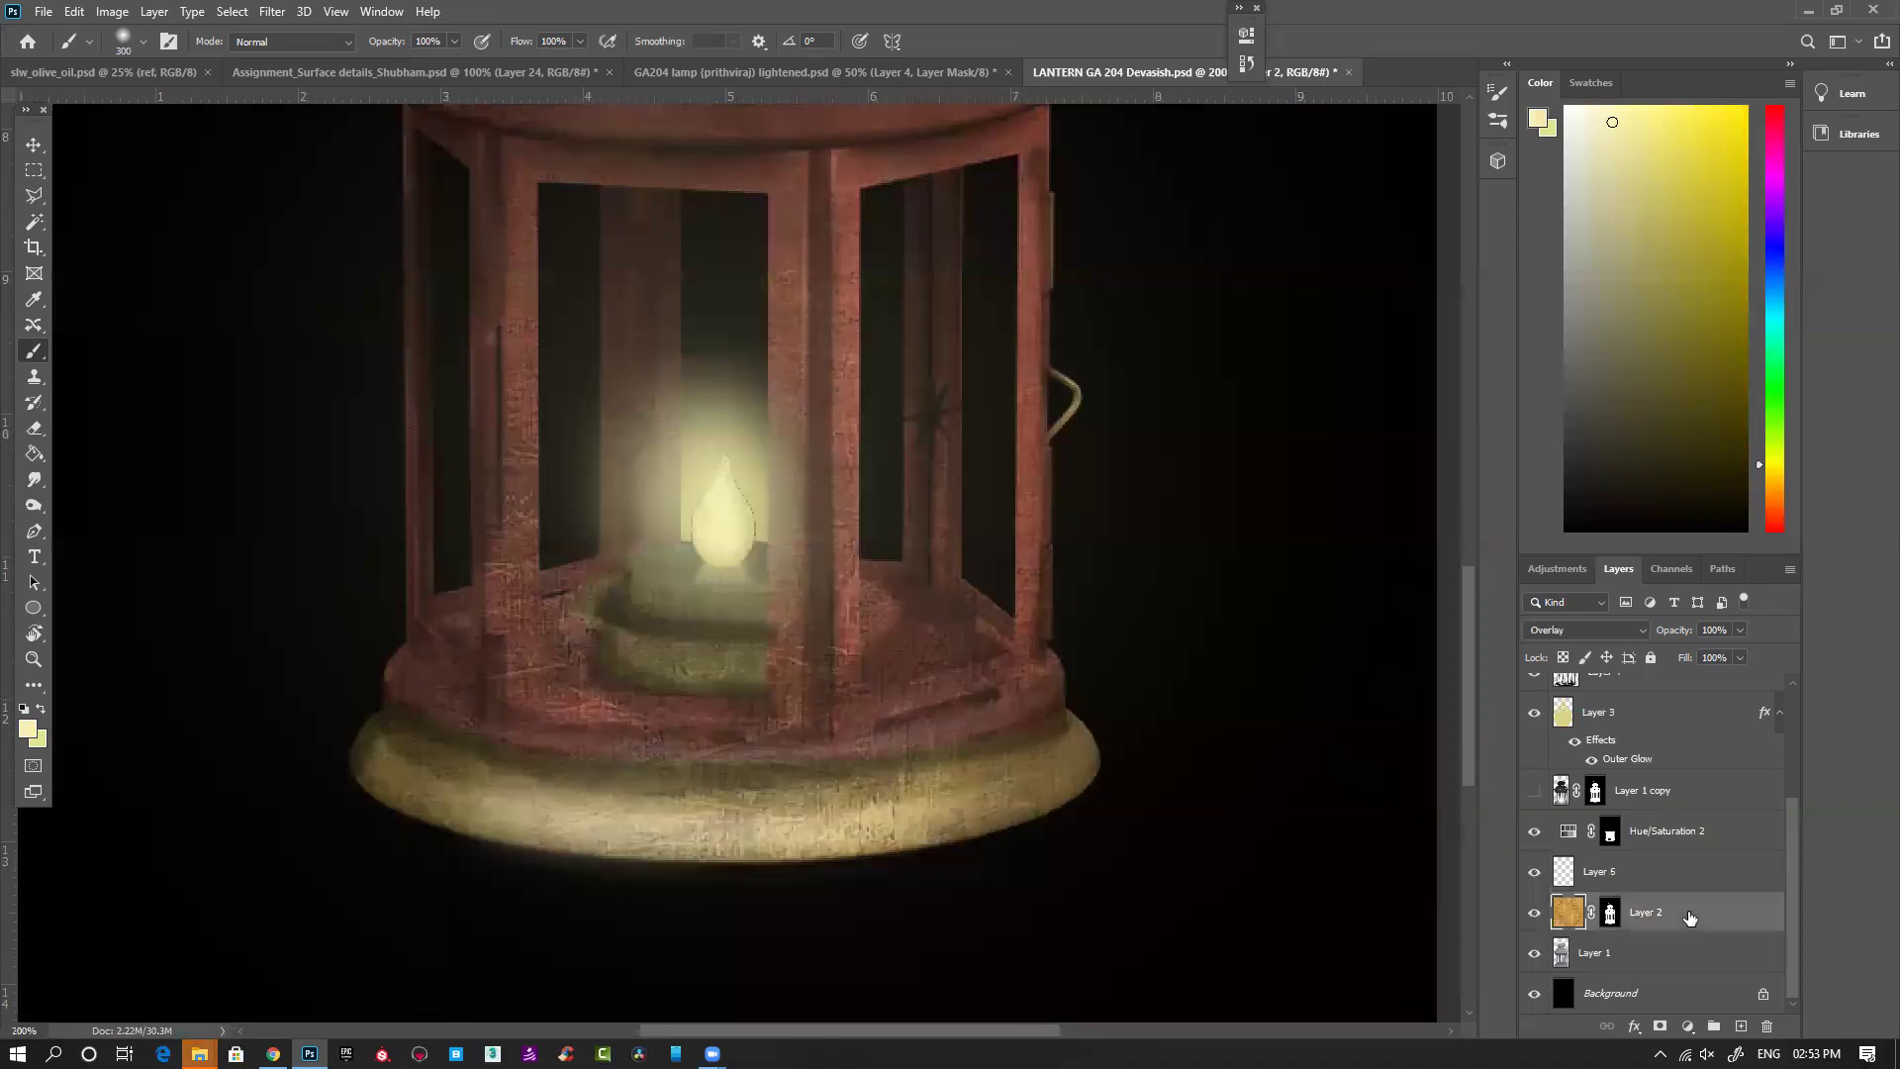
{"action": "left_click", "coordinate": [1609, 632]}
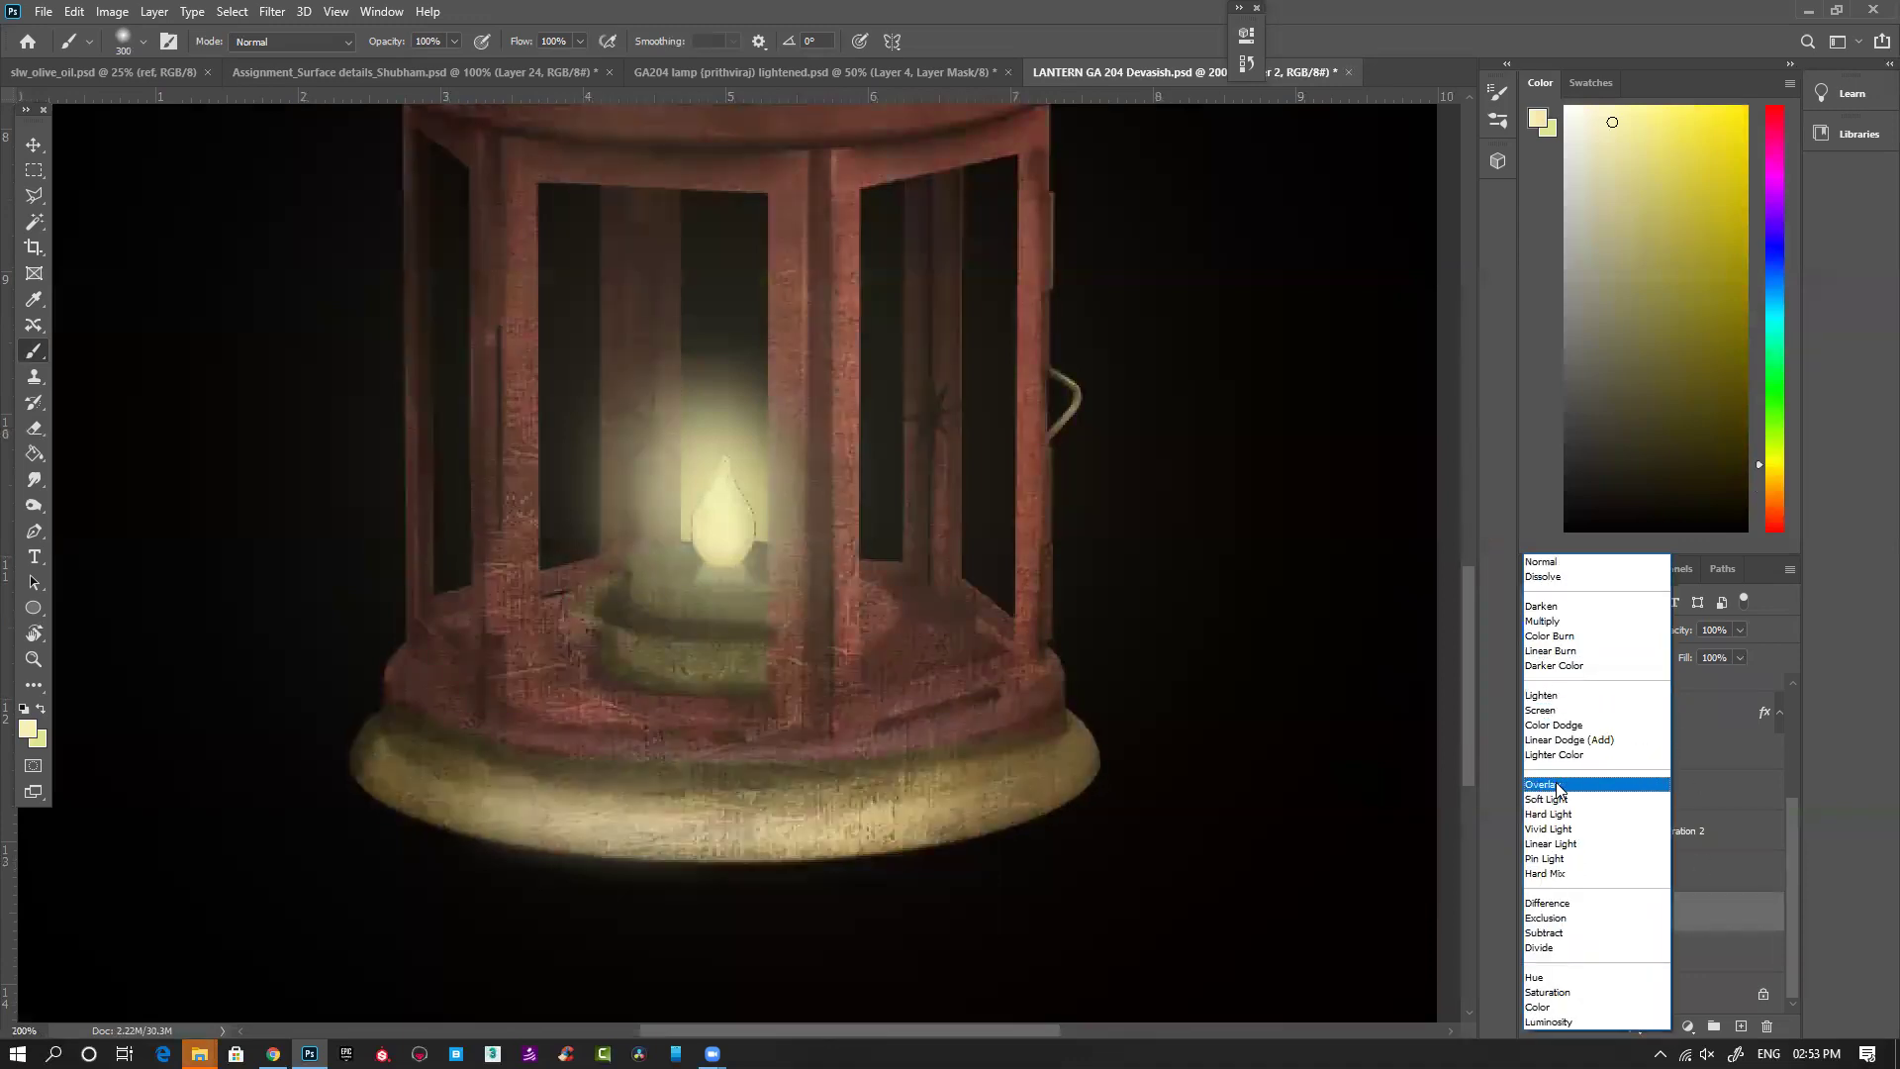
{"action": "left_click", "coordinate": [1559, 785]}
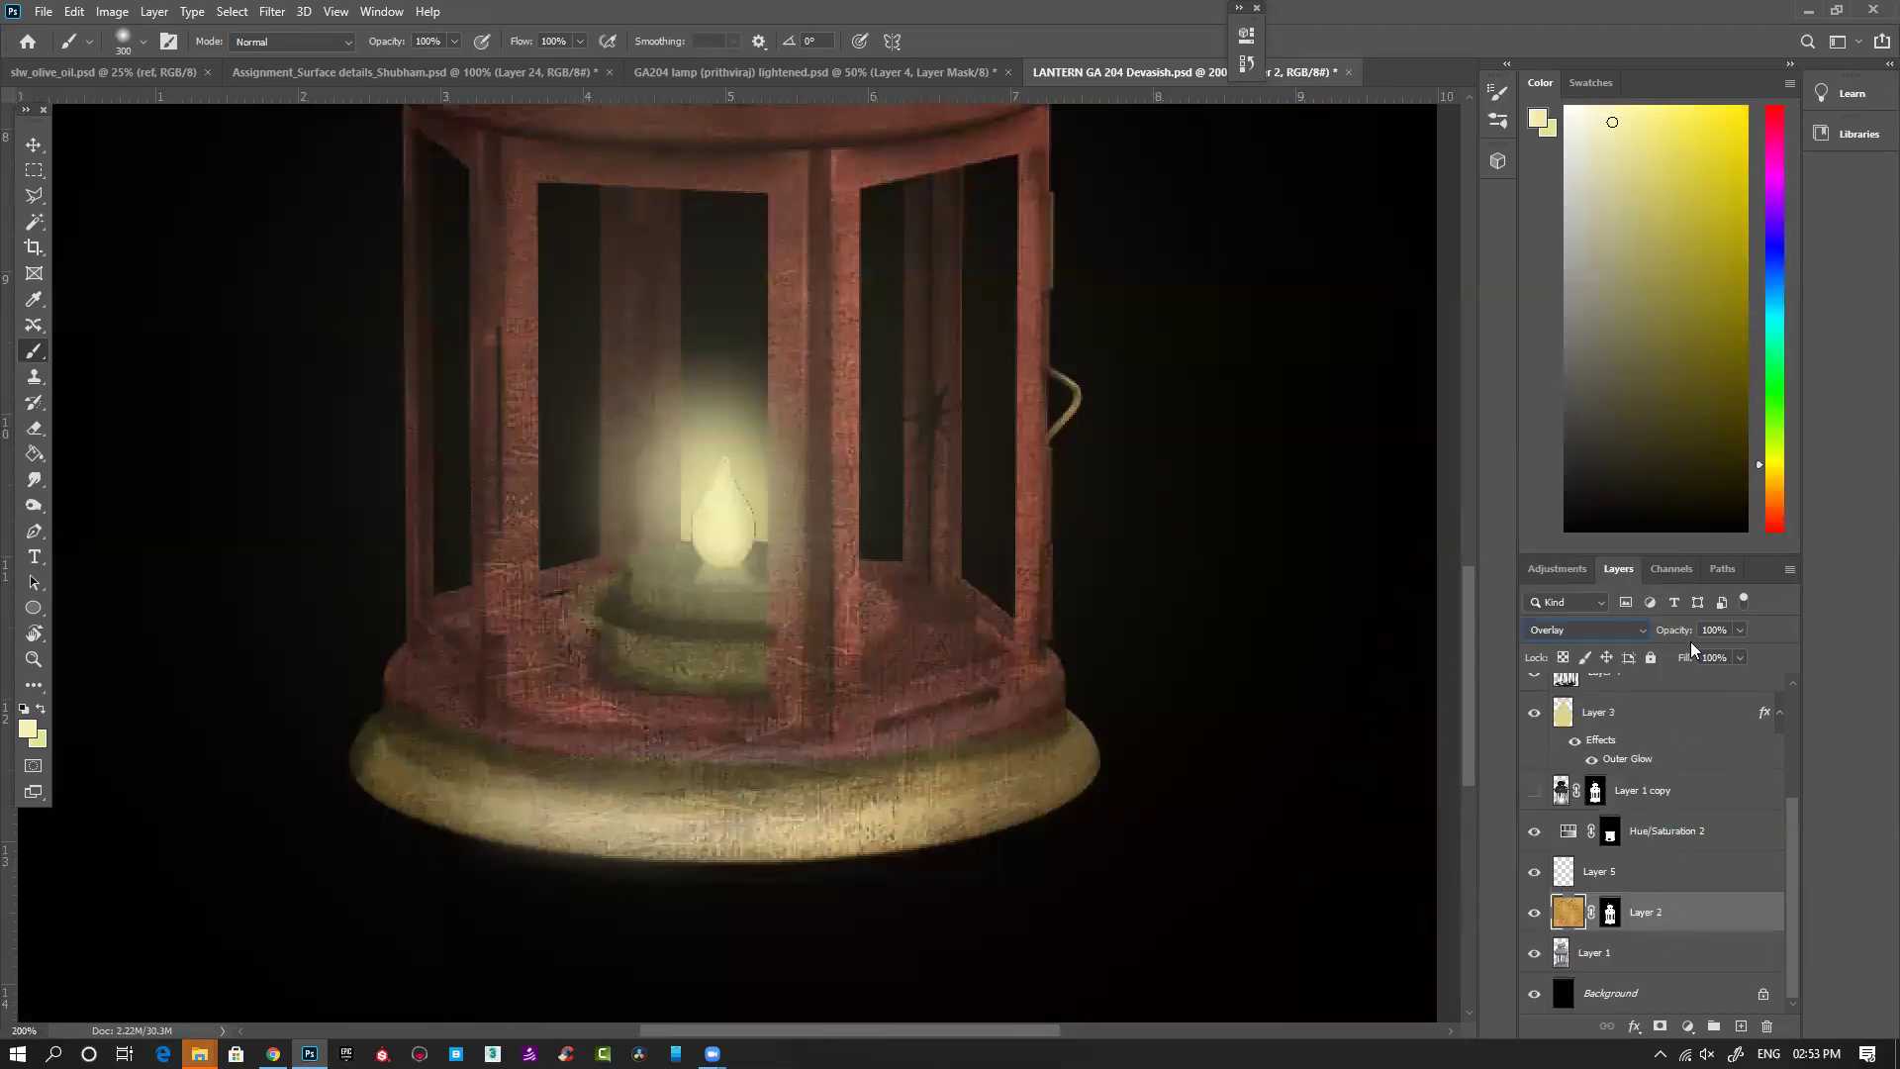
{"action": "left_click_drag", "start_coordinate": [1680, 637], "coordinate": [1673, 640]}
Step: Darken the red frame in Hue/Saturation 2 by setting Lightness to -45 and shifting the hue toward purple-red
{"action": "left_click", "coordinate": [1534, 832]}
{"action": "left_click", "coordinate": [1534, 833]}
{"action": "double_click", "coordinate": [1569, 832]}
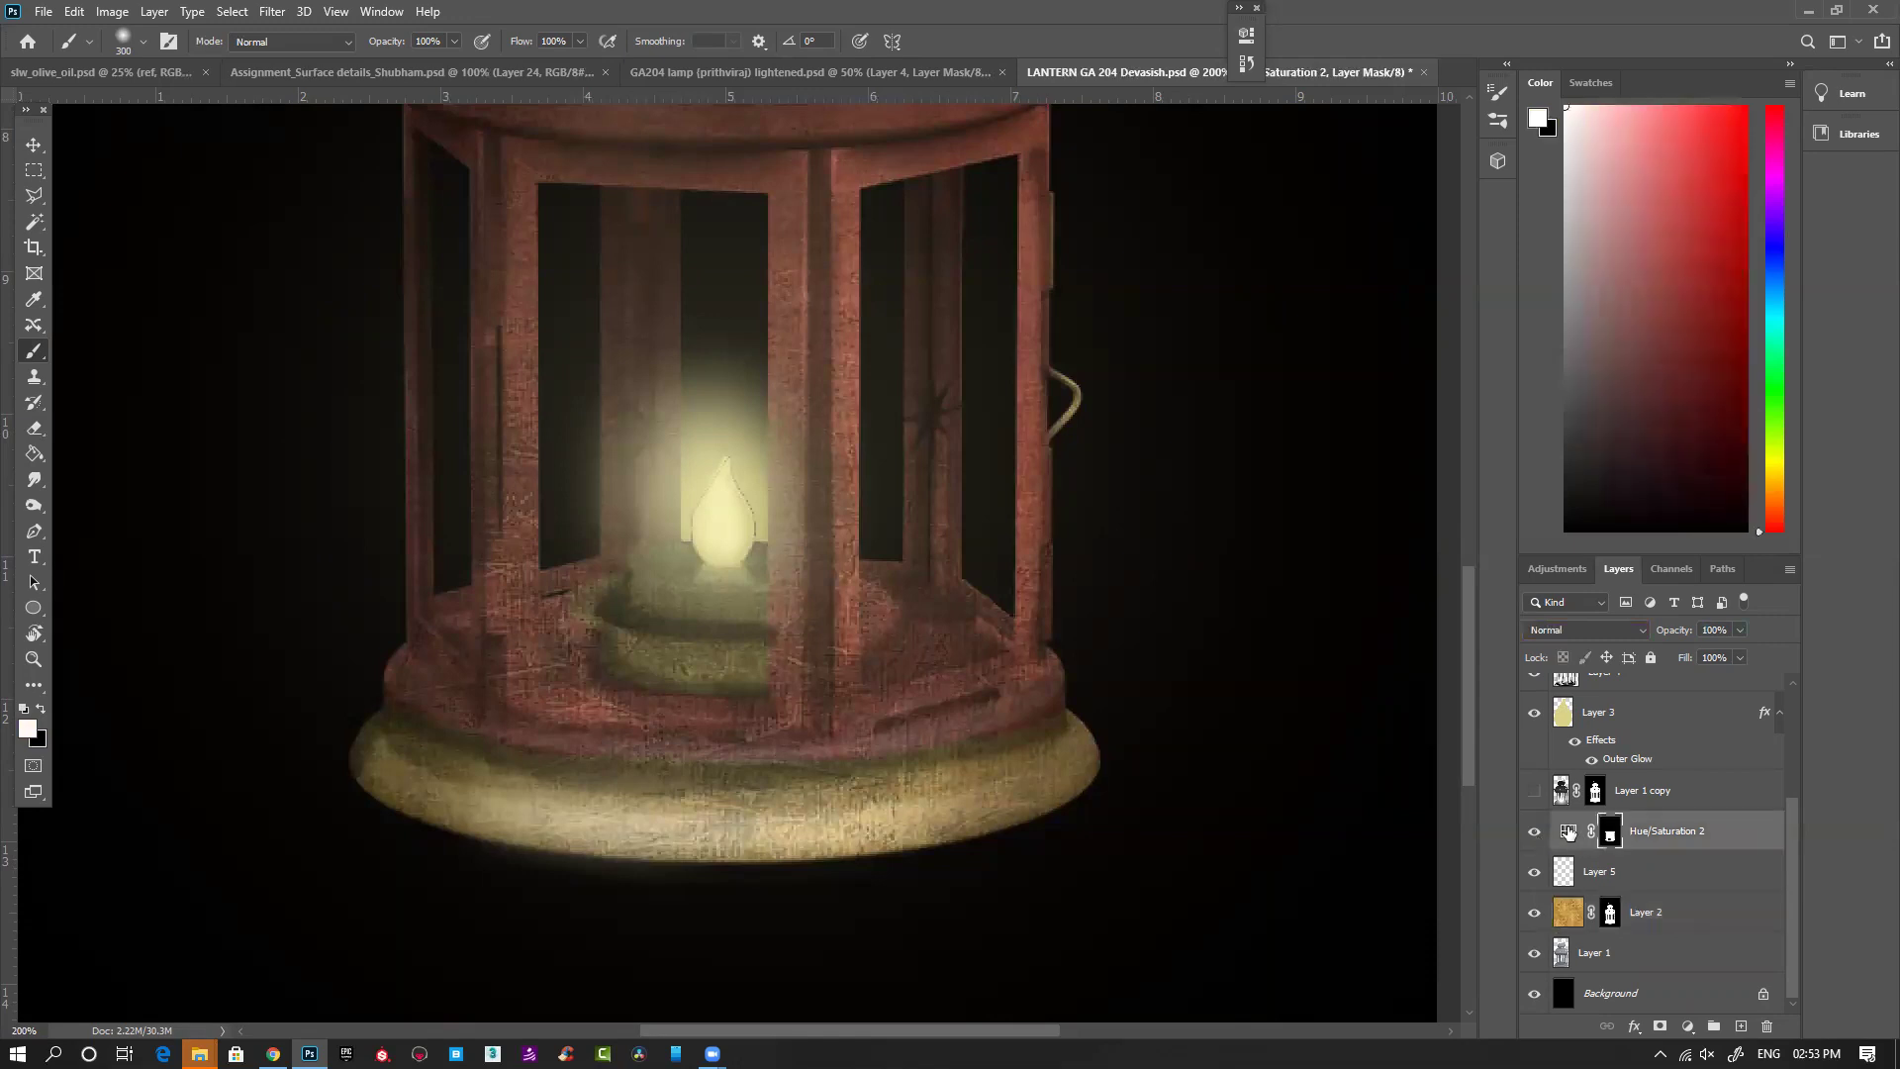
{"action": "left_click_drag", "start_coordinate": [1065, 242], "coordinate": [1023, 245]}
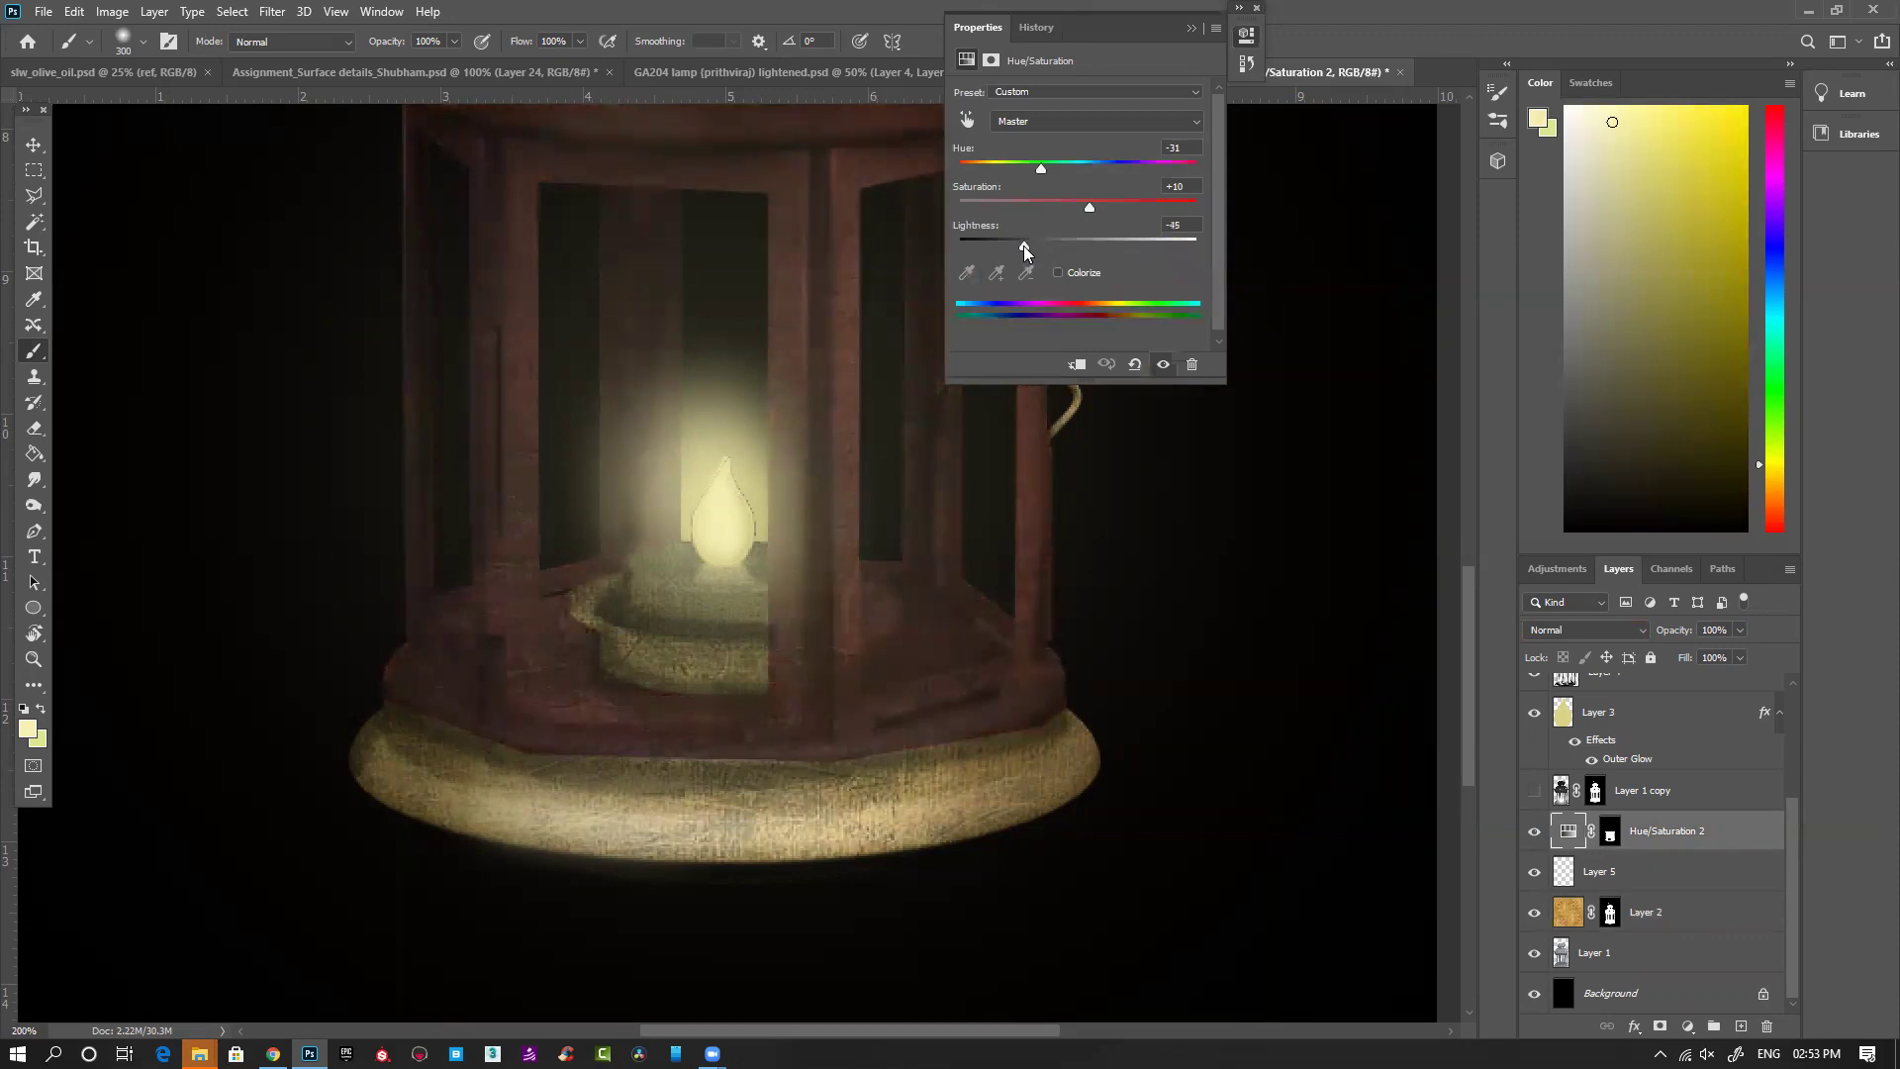
{"action": "mouse_move", "coordinate": [1044, 168]}
{"action": "left_mouse_down"}
{"action": "mouse_move", "coordinate": [1085, 169]}
{"action": "mouse_move", "coordinate": [1020, 174]}
{"action": "left_mouse_up"}
{"action": "left_click", "coordinate": [1192, 29]}
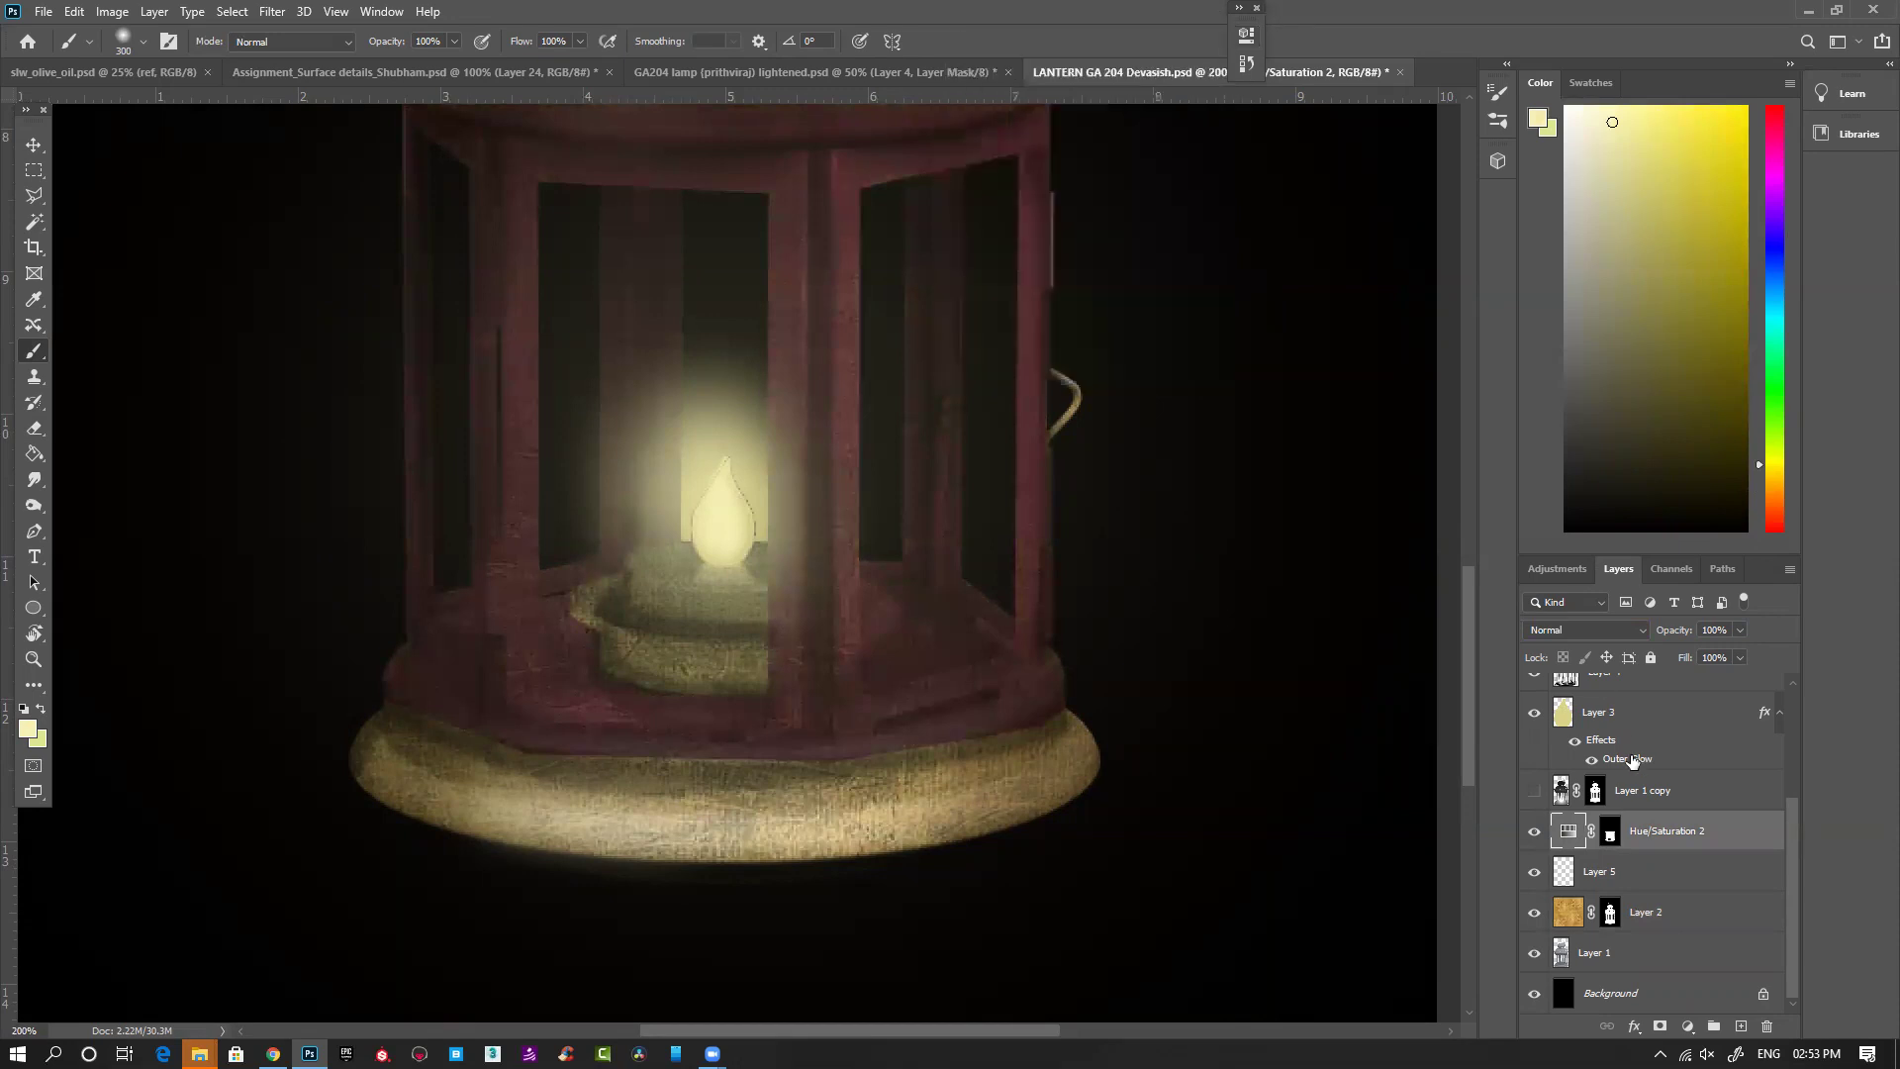
Step: Switch to the Hard Round Pressure Opacity and Flow brush and select the Hue/Saturation 2 layer mask
{"action": "left_click", "coordinate": [1611, 835], "text": "alt"}
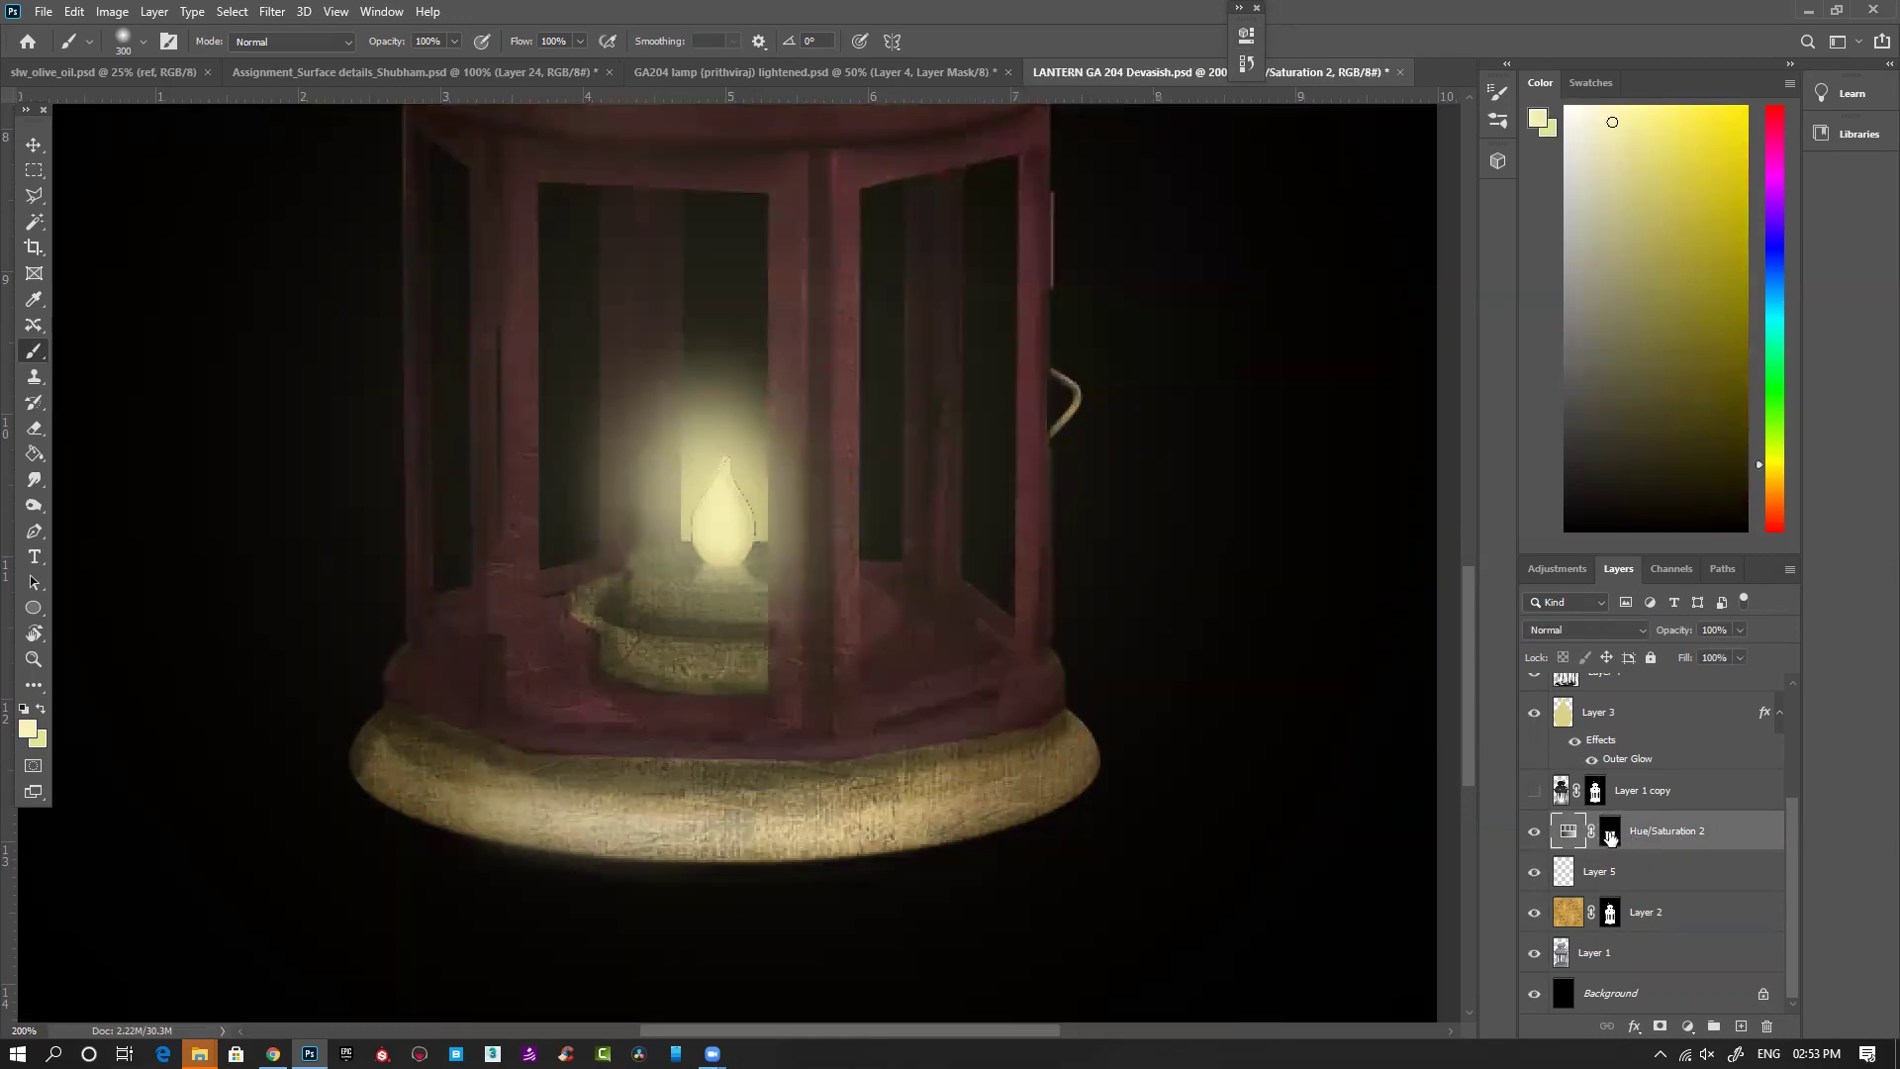
{"action": "left_click", "coordinate": [1613, 840], "text": "alt"}
{"action": "right_click", "coordinate": [1019, 727]}
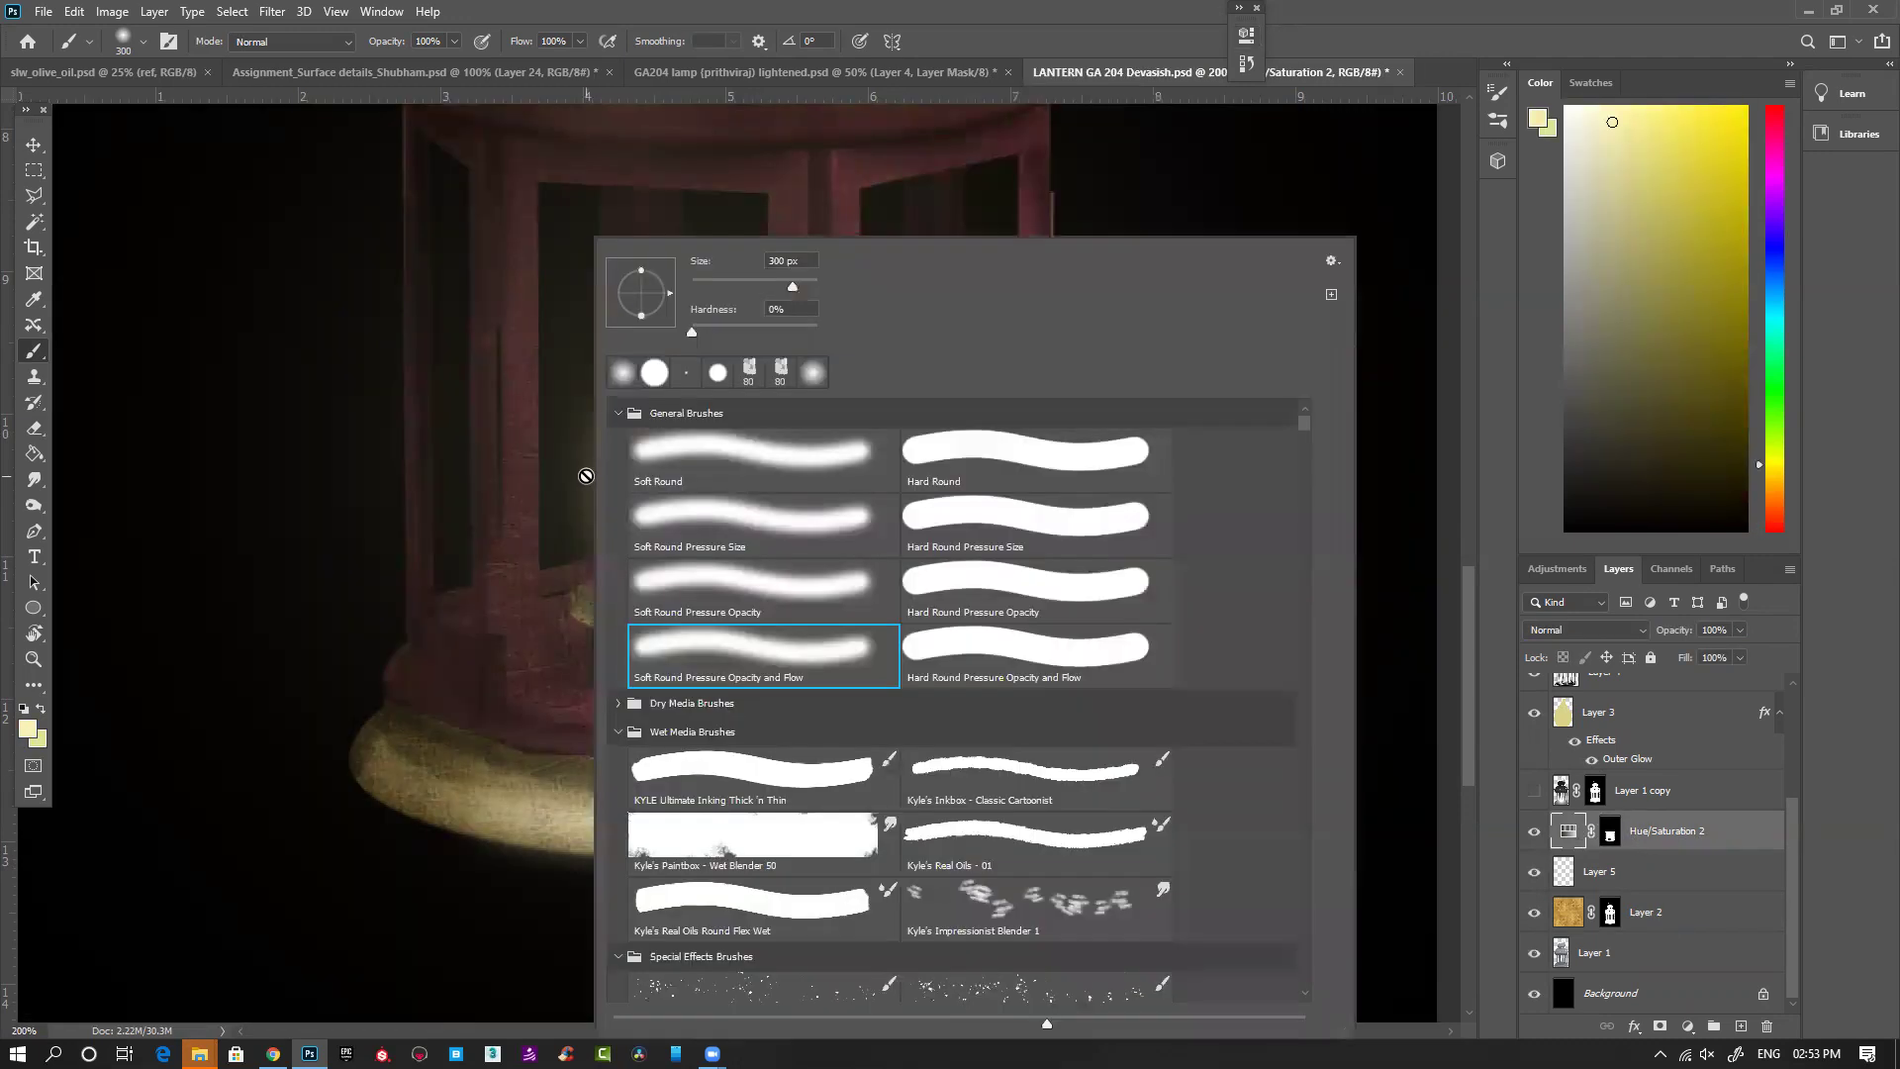
{"action": "left_click", "coordinate": [1002, 646]}
{"action": "left_click", "coordinate": [1611, 834]}
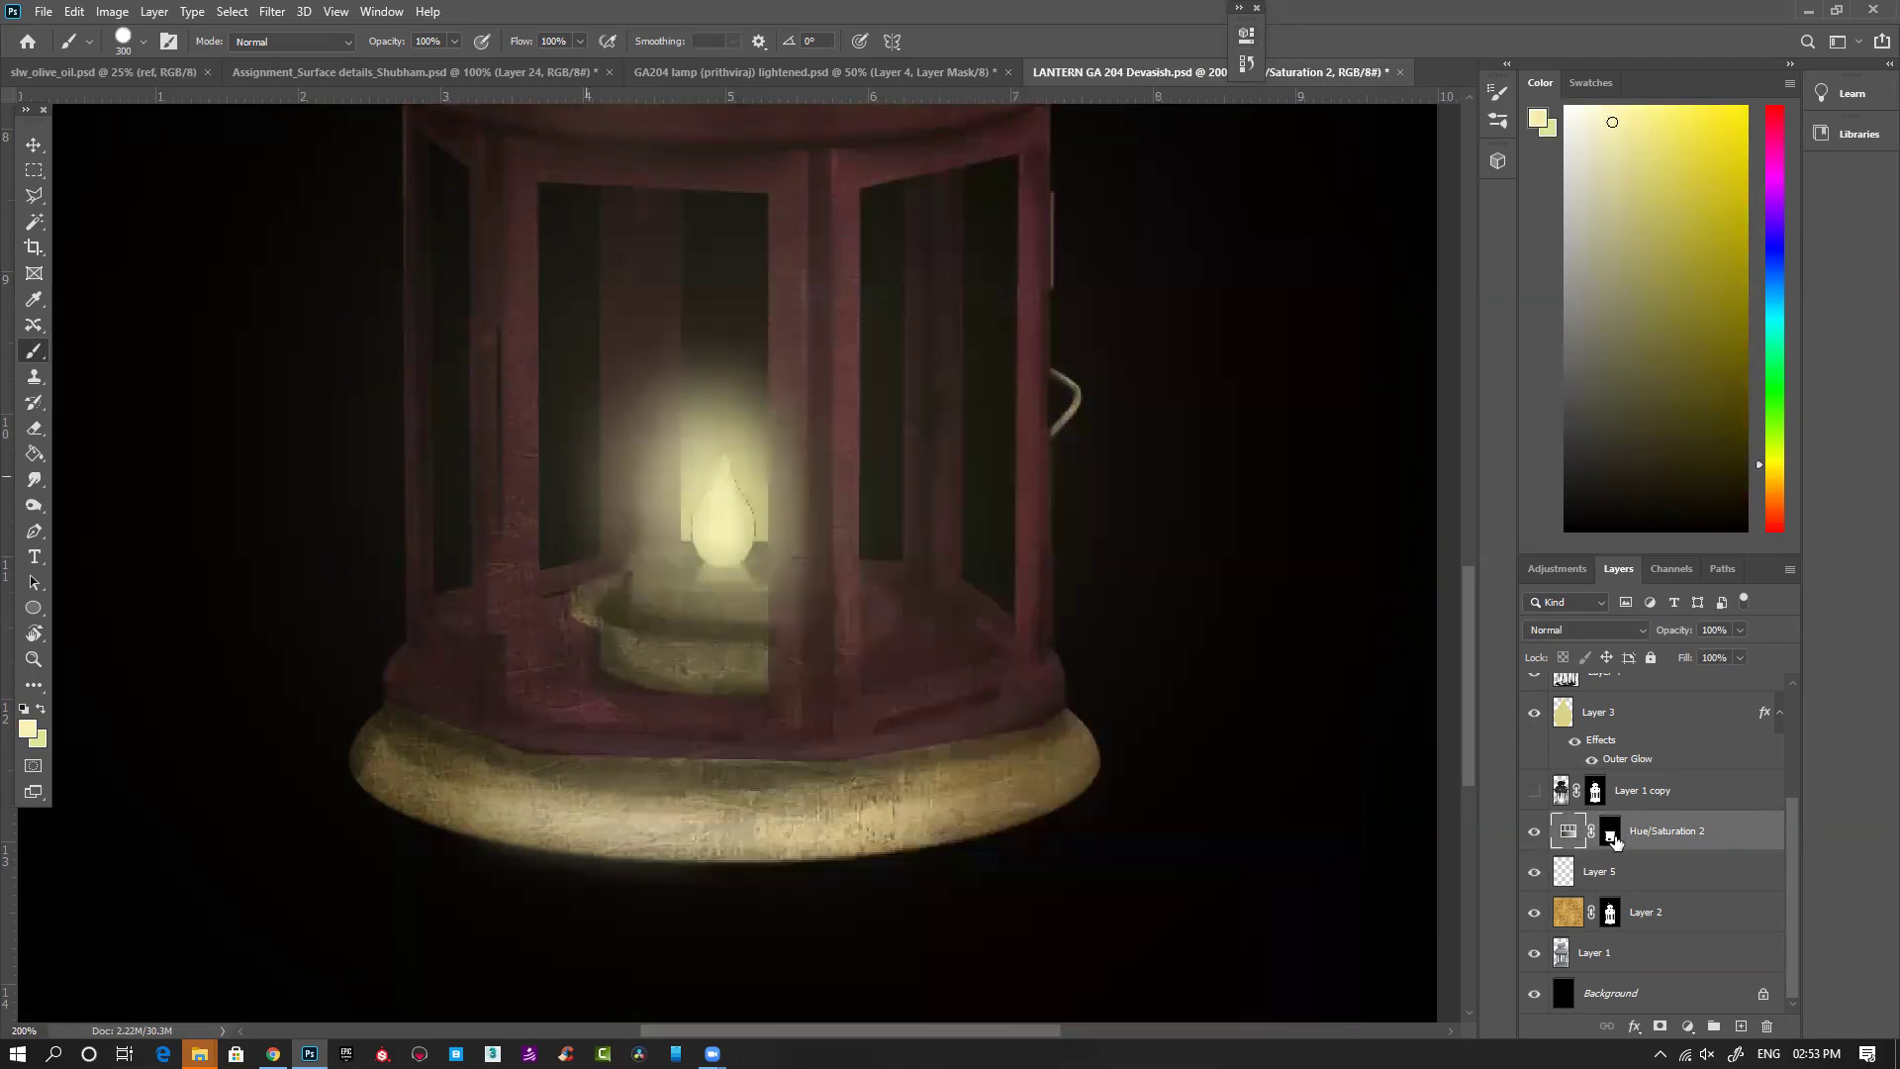
Step: Paint white on the mask with a 10 px brush along the frame's lower rim to extend the red into a smooth curve above the base
{"action": "key", "text": "bracketleft"}
{"action": "key", "text": "bracketleft"}
{"action": "key", "text": "bracketleft"}
{"action": "key", "text": "bracketleft"}
{"action": "key", "text": "bracketleft"}
{"action": "key", "text": "bracketleft"}
{"action": "key", "text": "bracketleft"}
{"action": "key", "text": "bracketleft"}
{"action": "key", "text": "bracketleft"}
{"action": "key", "text": "bracketleft"}
{"action": "key", "text": "bracketleft"}
{"action": "key", "text": "bracketleft"}
{"action": "key", "text": "bracketleft"}
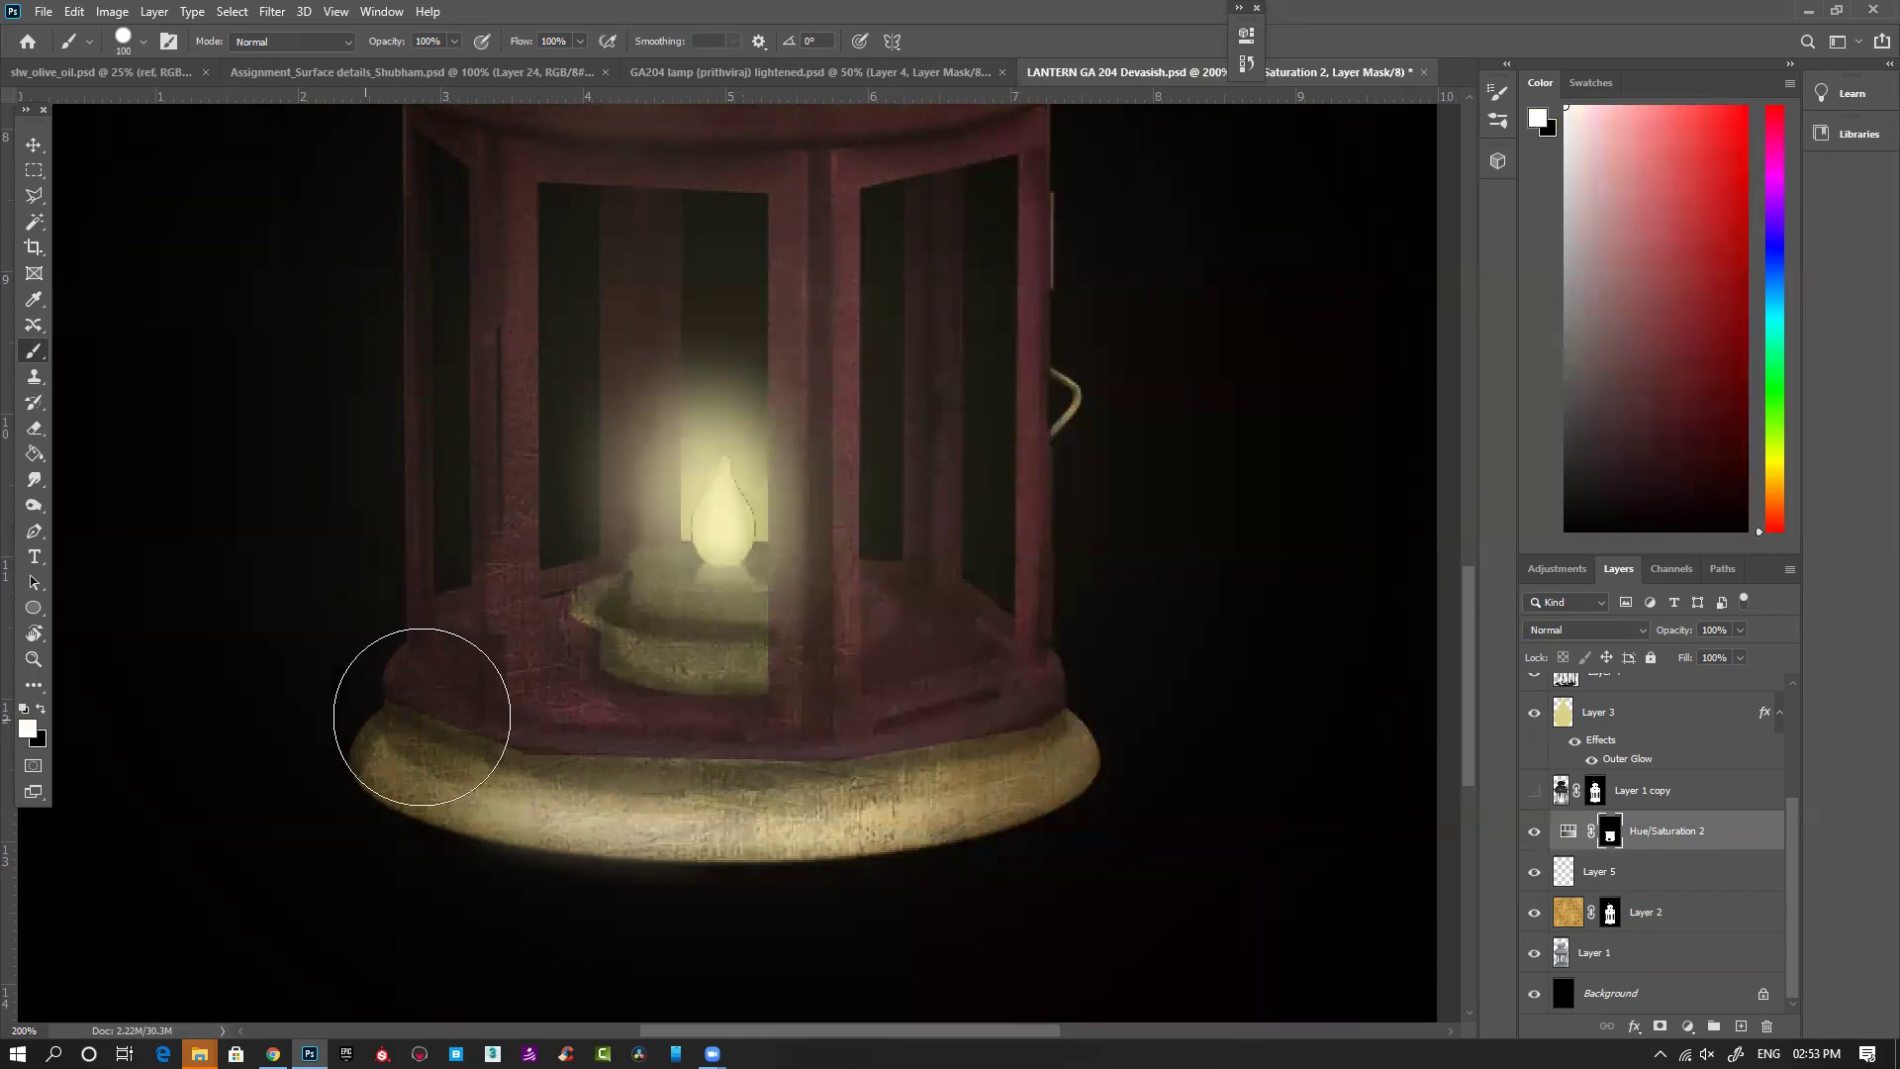
{"action": "key", "text": "bracketleft"}
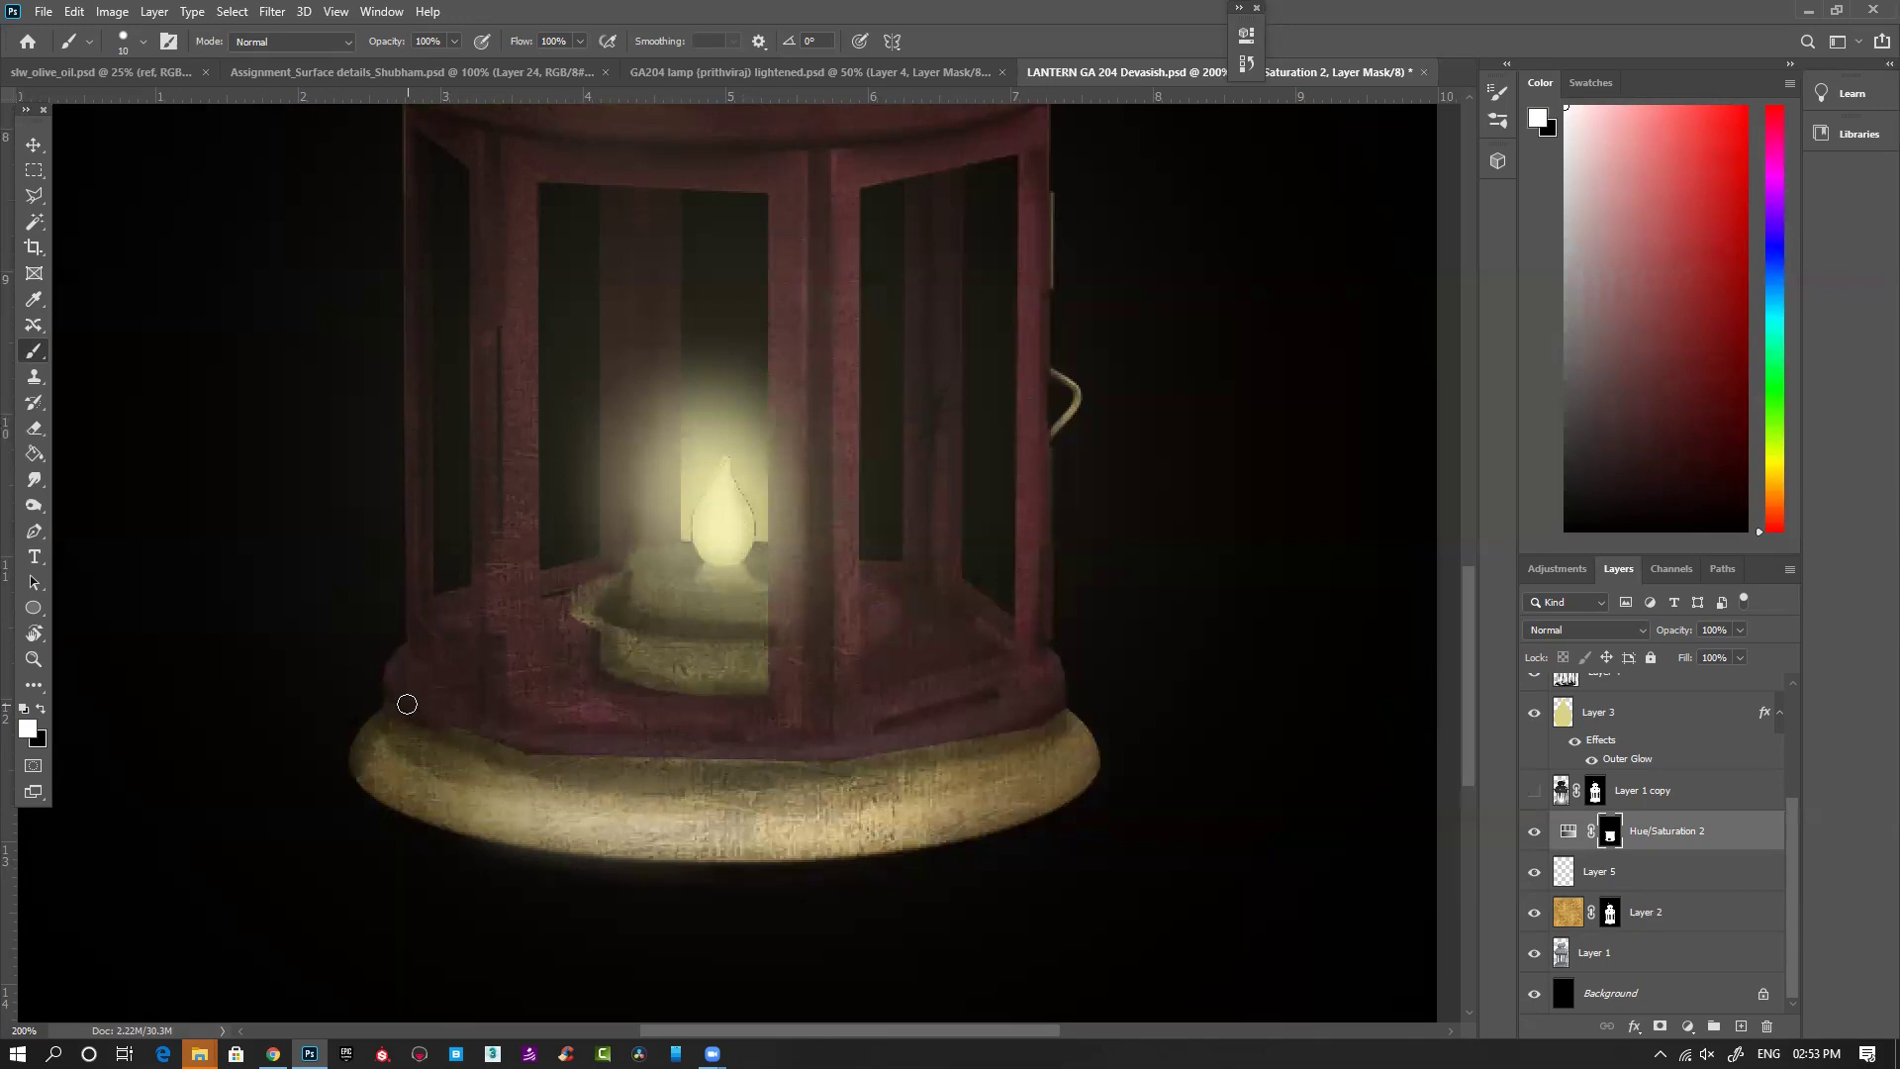
{"action": "mouse_move", "coordinate": [428, 722]}
{"action": "left_mouse_down"}
{"action": "mouse_move", "coordinate": [496, 752]}
{"action": "mouse_move", "coordinate": [802, 766]}
{"action": "left_mouse_up"}
{"action": "mouse_move", "coordinate": [553, 764]}
{"action": "left_mouse_down"}
{"action": "mouse_move", "coordinate": [785, 763]}
{"action": "mouse_move", "coordinate": [1031, 720]}
{"action": "left_mouse_up"}
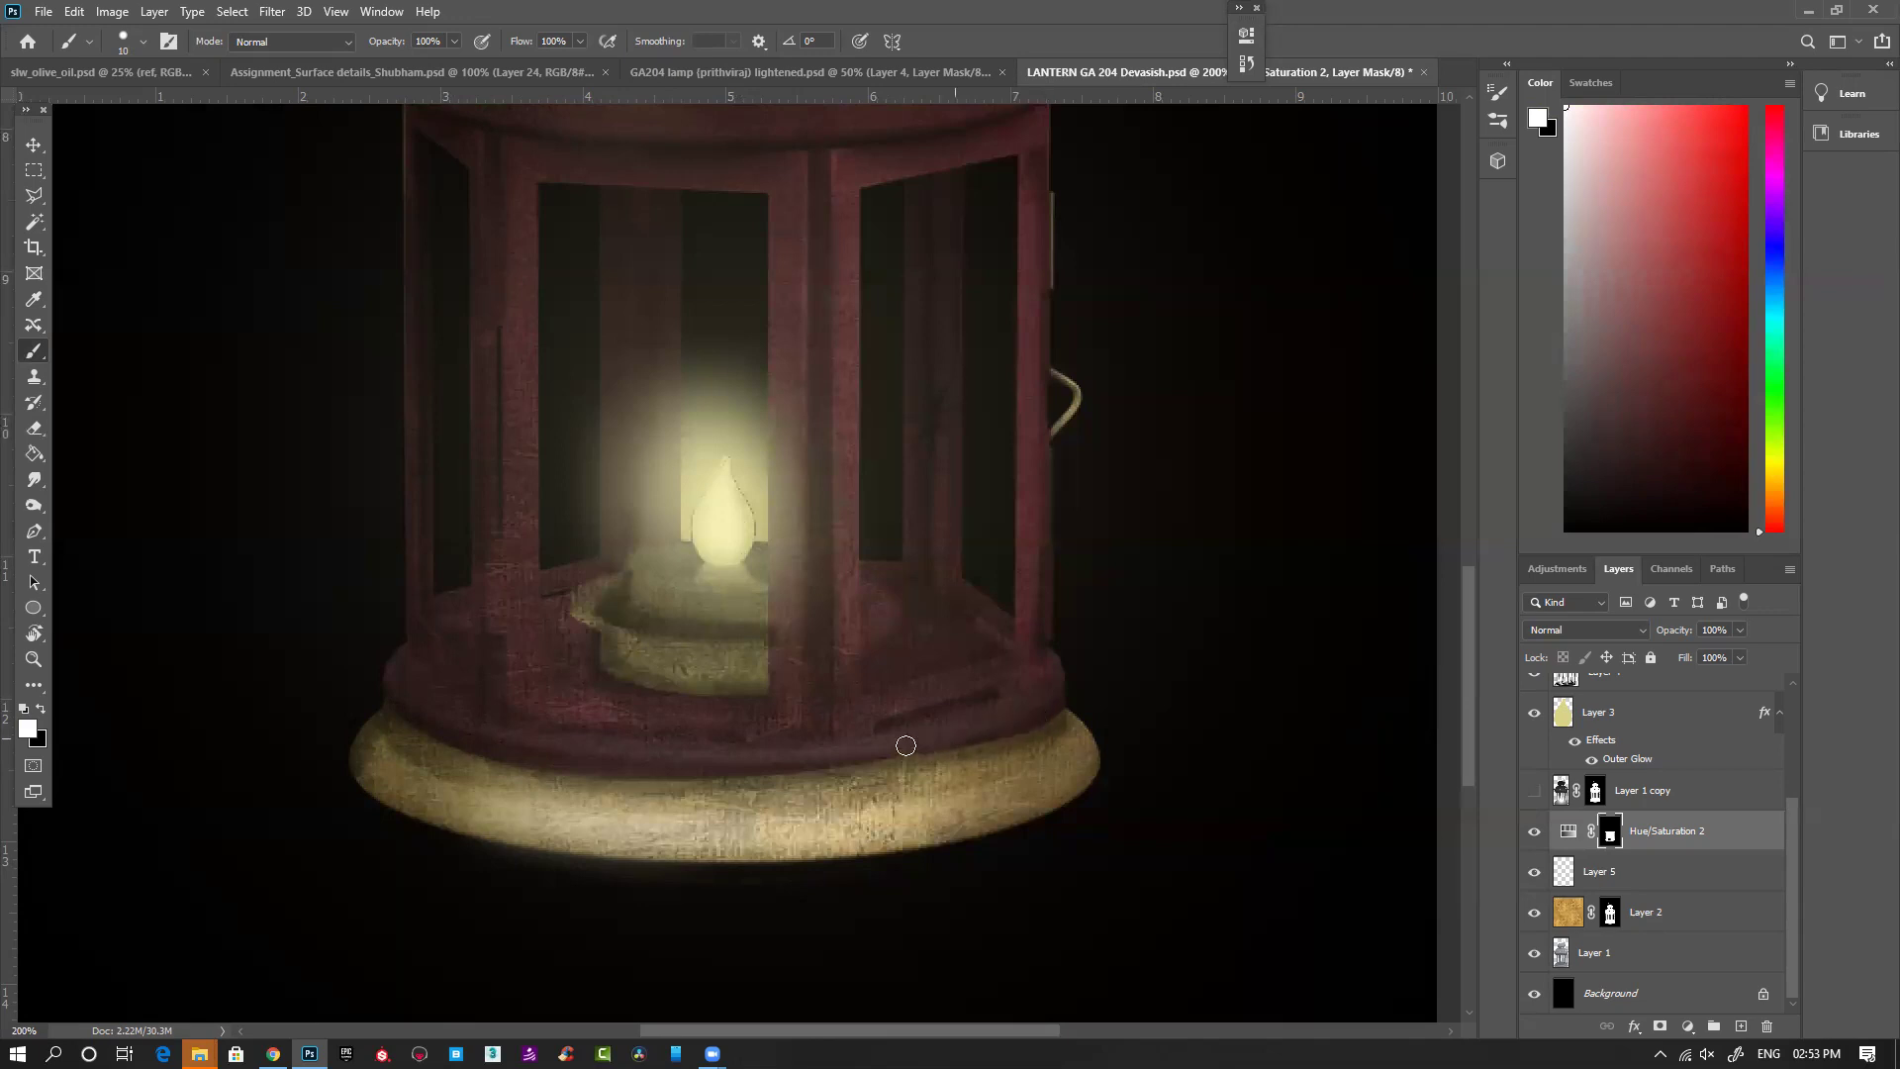
{"action": "mouse_move", "coordinate": [573, 759]}
{"action": "left_mouse_down"}
{"action": "mouse_move", "coordinate": [890, 768]}
{"action": "mouse_move", "coordinate": [1028, 706]}
{"action": "left_mouse_up"}
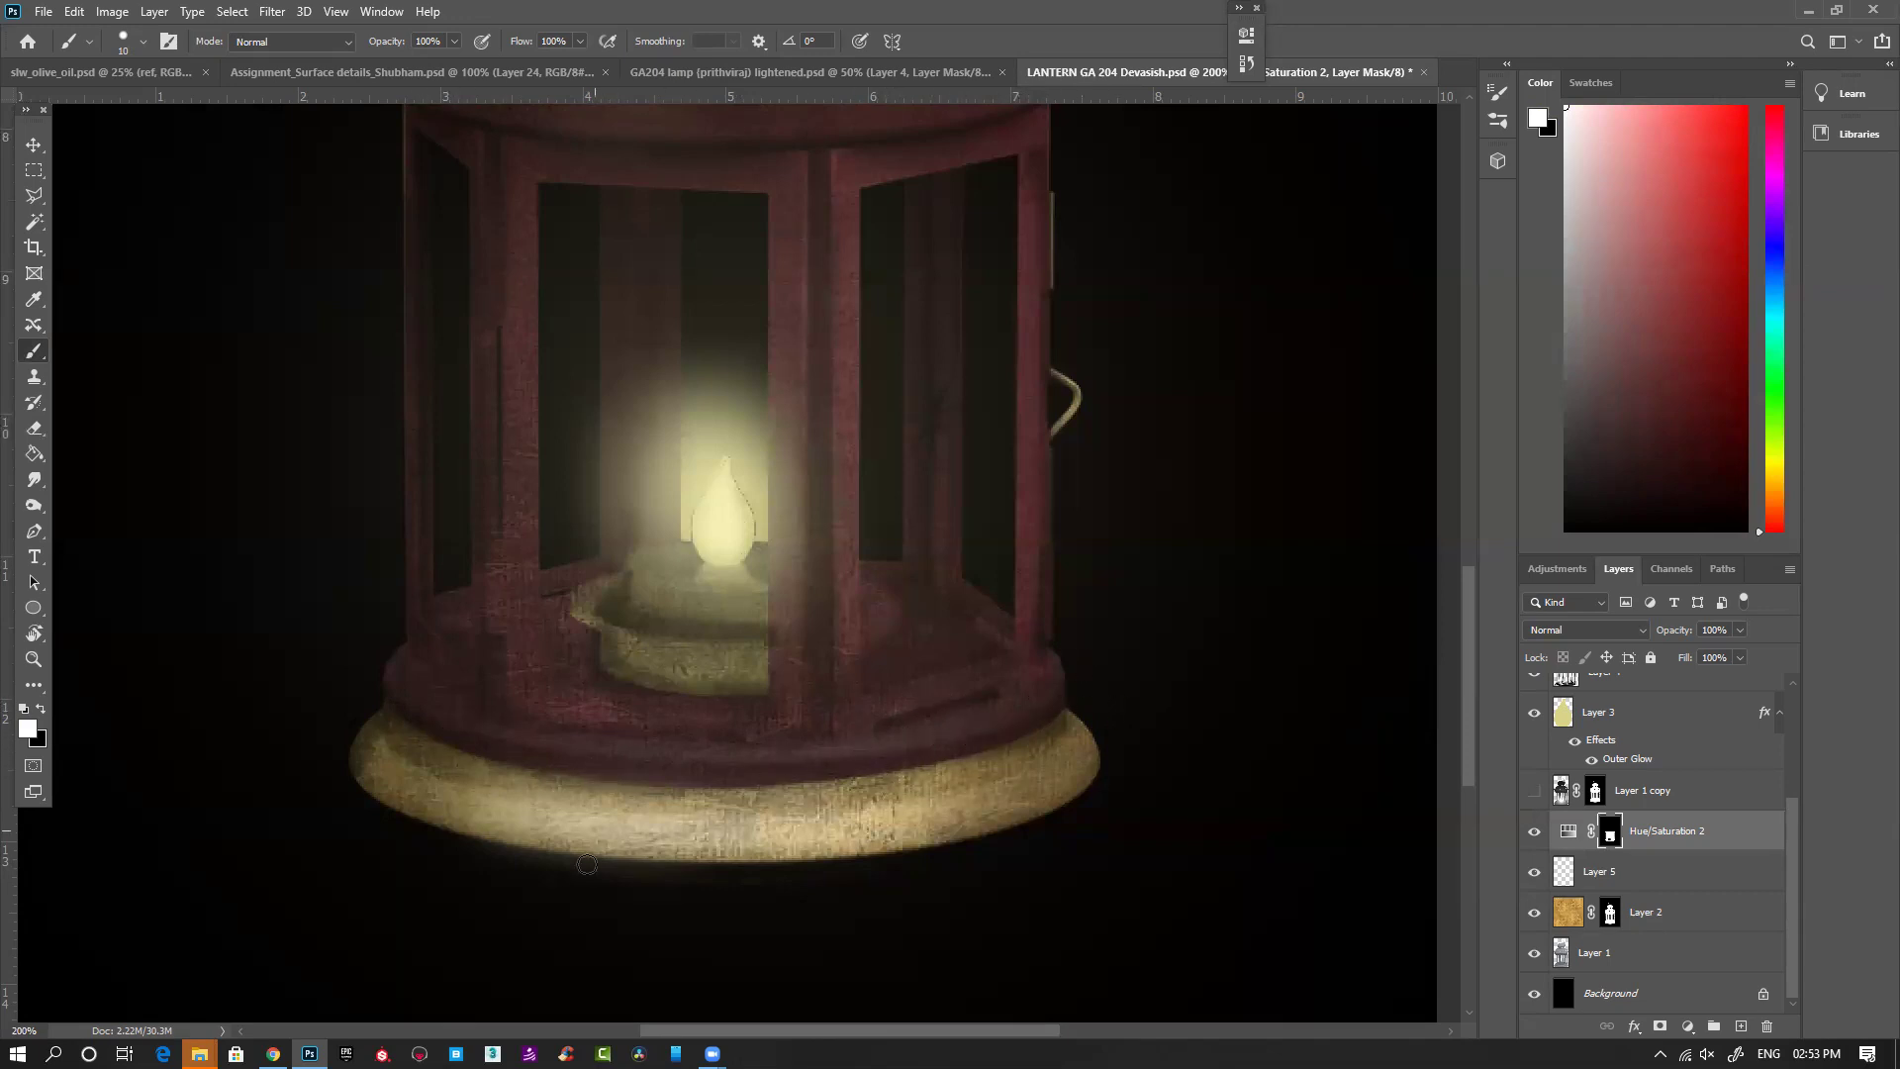
{"action": "left_click_drag", "start_coordinate": [806, 608], "coordinate": [740, 743]}
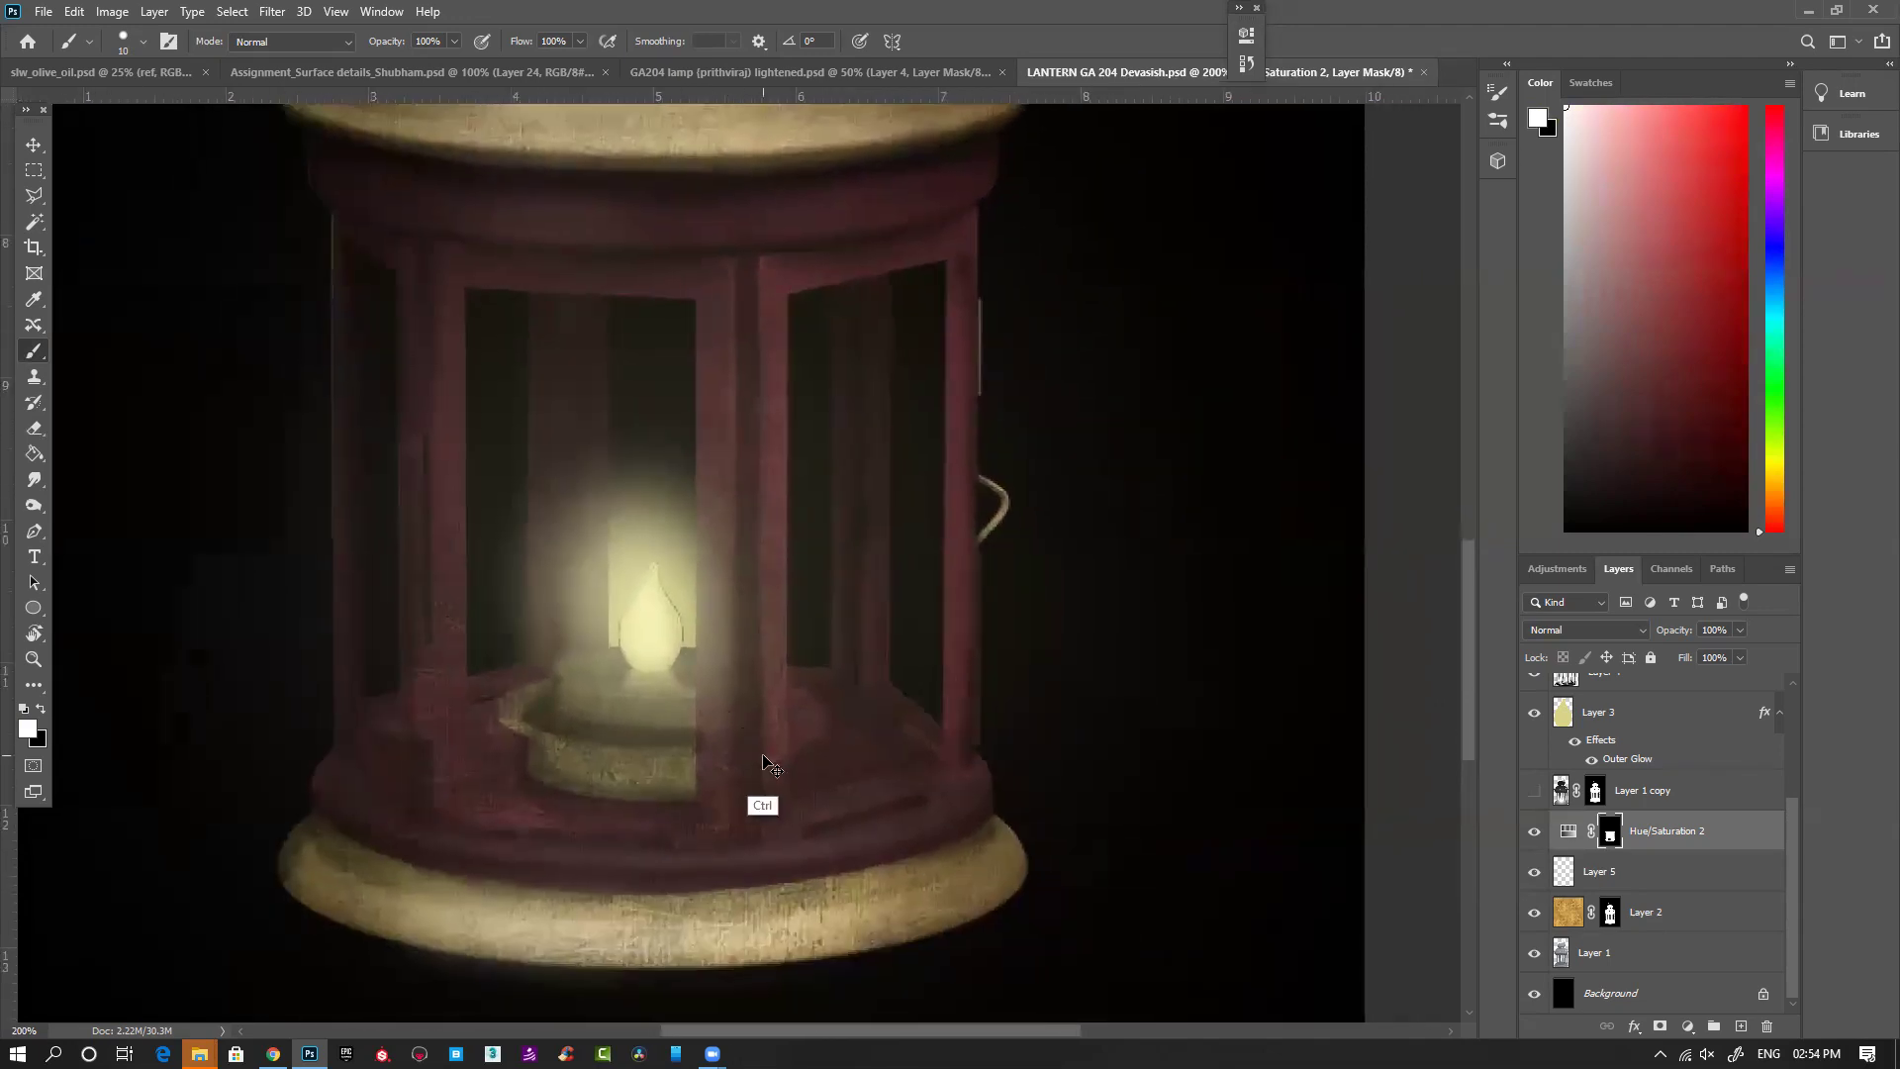
{"action": "key", "text": "ctrl+minus"}
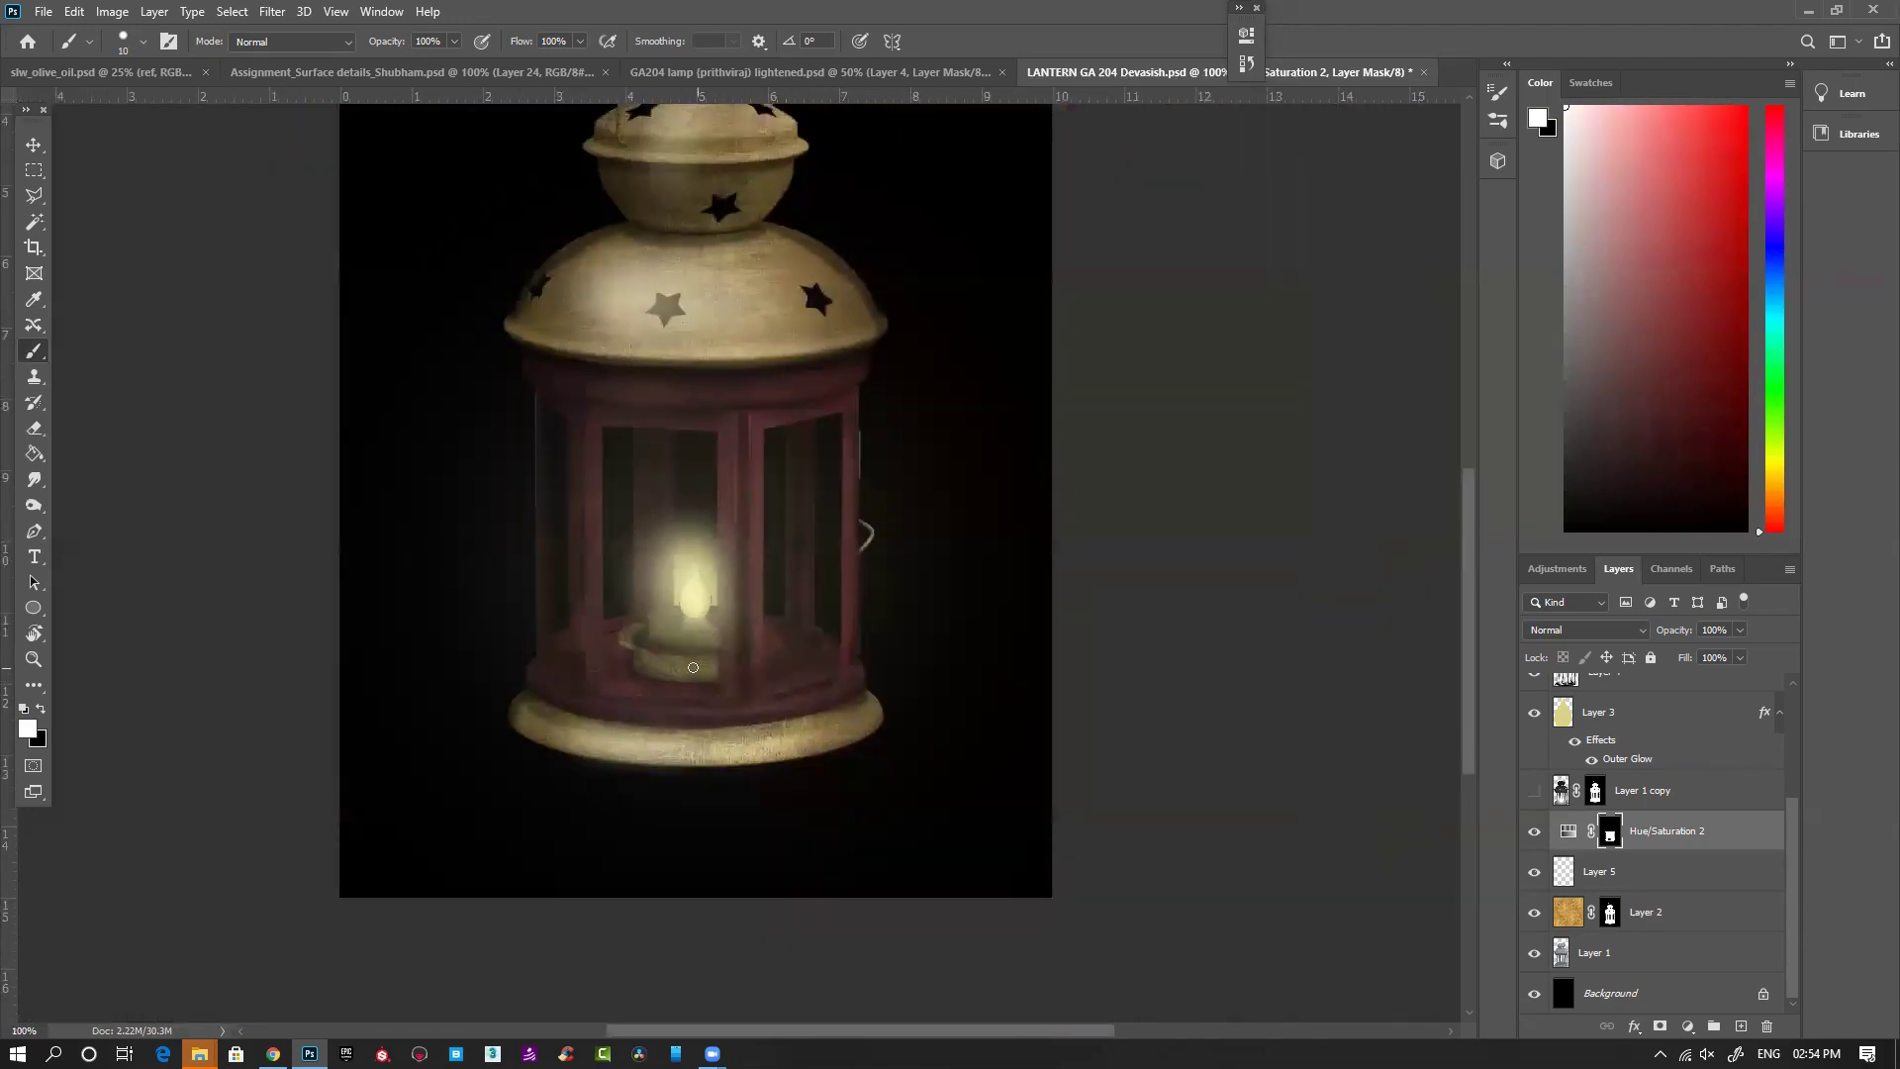
Step: Select Layer 6 and paint a dark colour sampled from the picture as shadows on the lantern floor around the candle base
{"action": "scroll", "coordinate": [693, 673], "scroll_direction": "up", "scroll_amount": 1}
{"action": "scroll", "coordinate": [1683, 696], "scroll_direction": "up", "scroll_amount": 3}
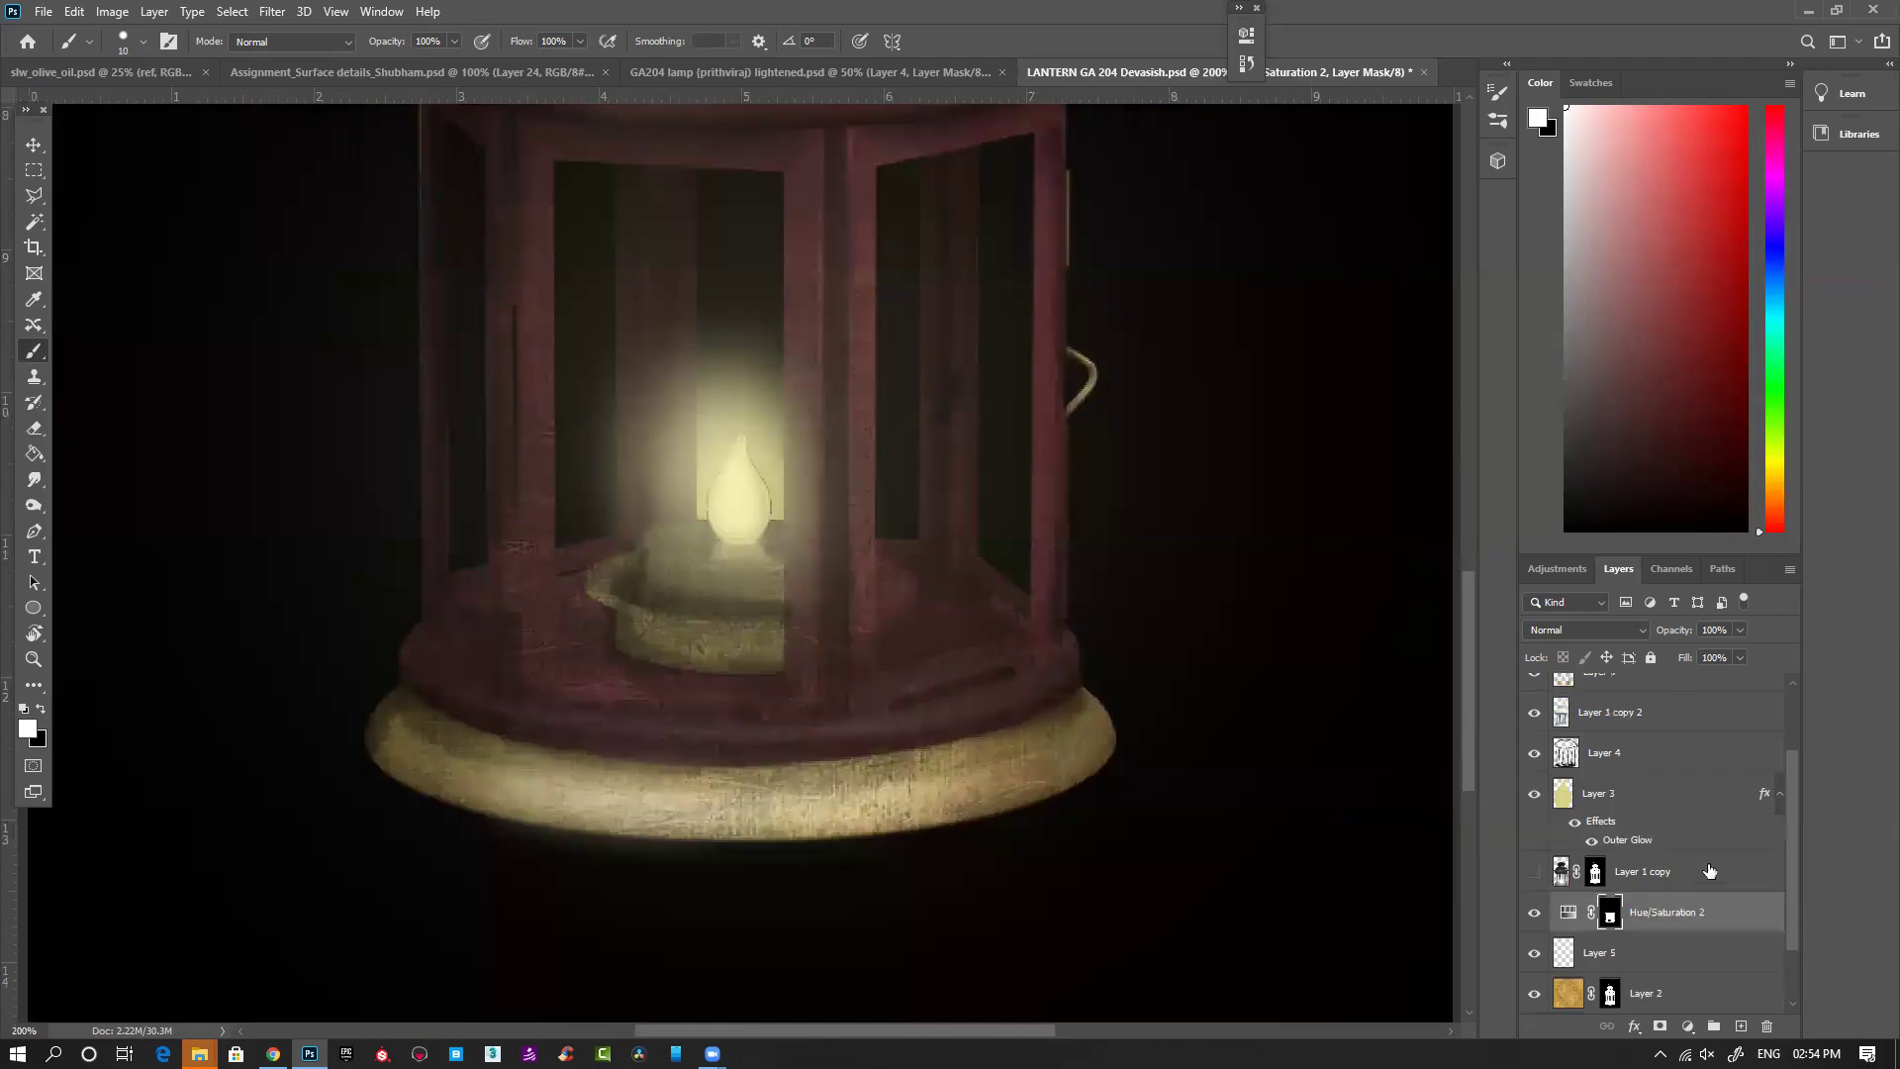
{"action": "left_click", "coordinate": [1644, 705]}
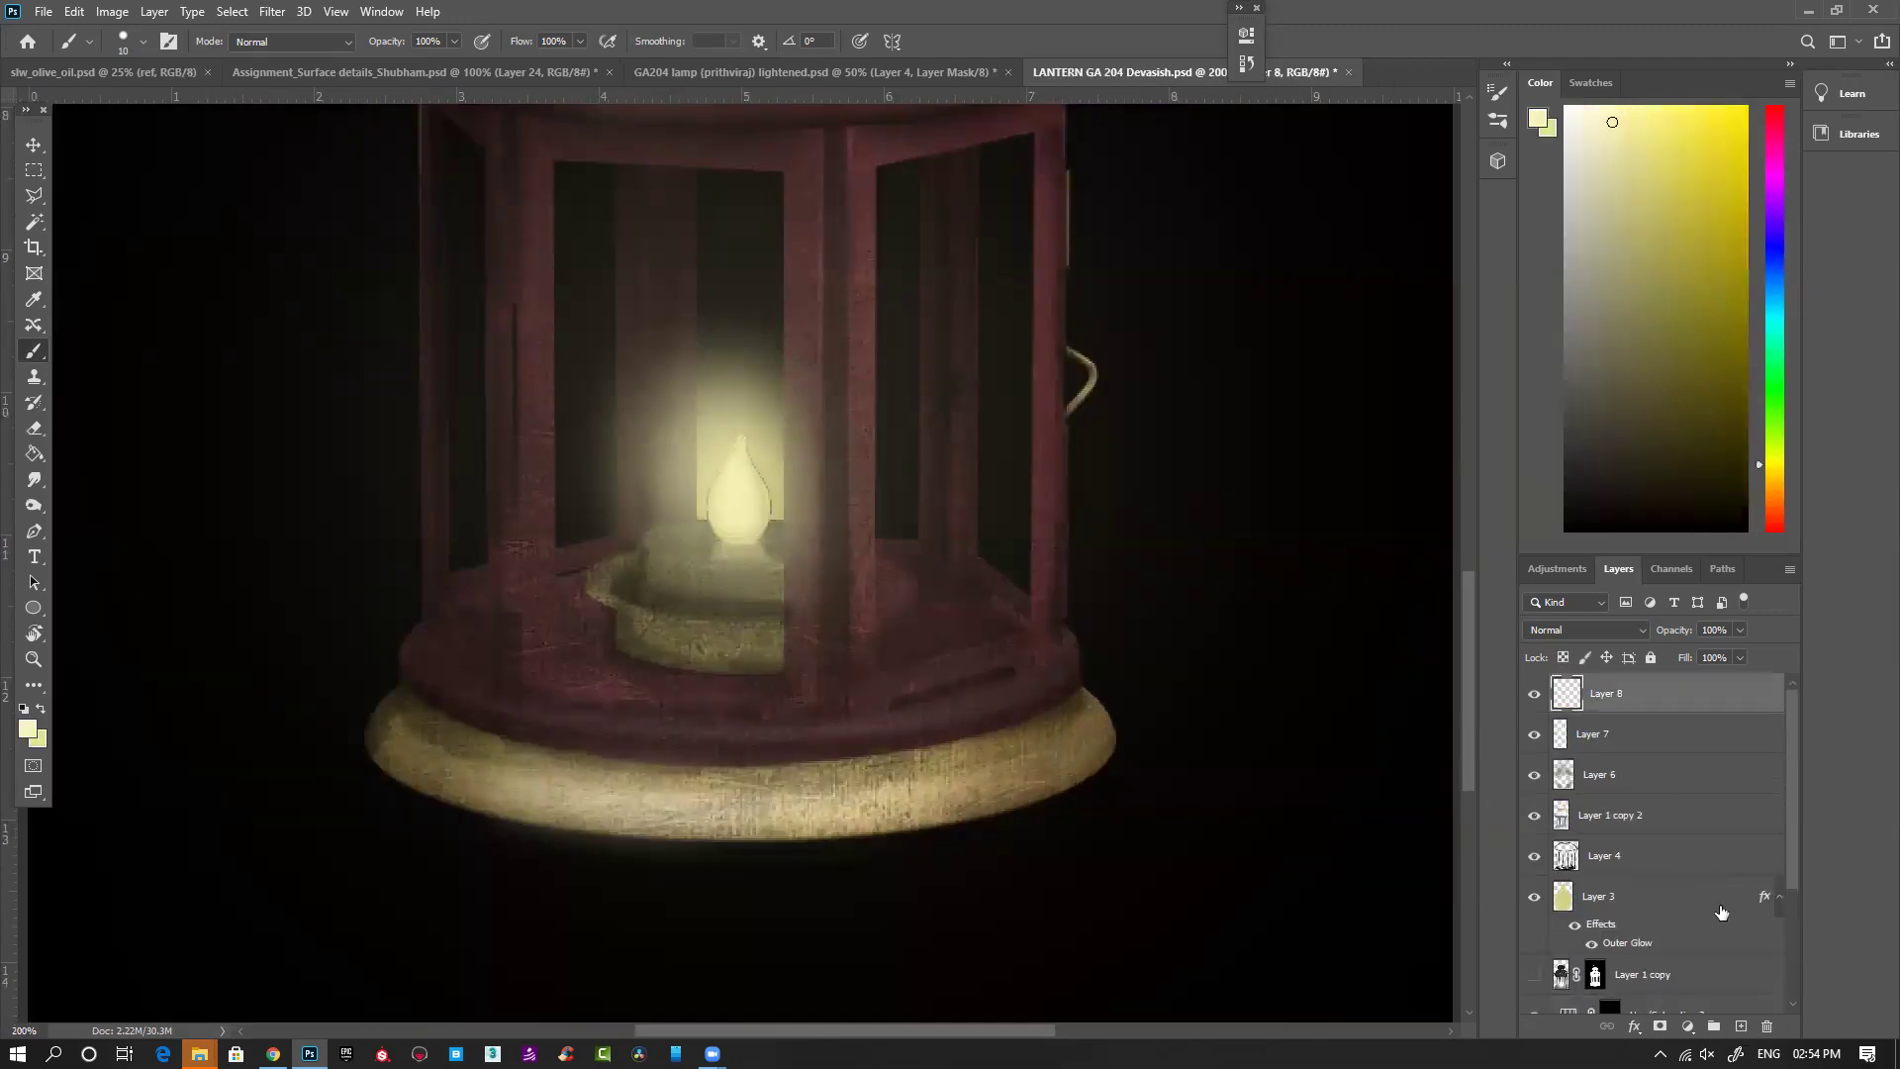
{"action": "left_click", "coordinate": [1638, 736]}
{"action": "left_click", "coordinate": [1618, 770]}
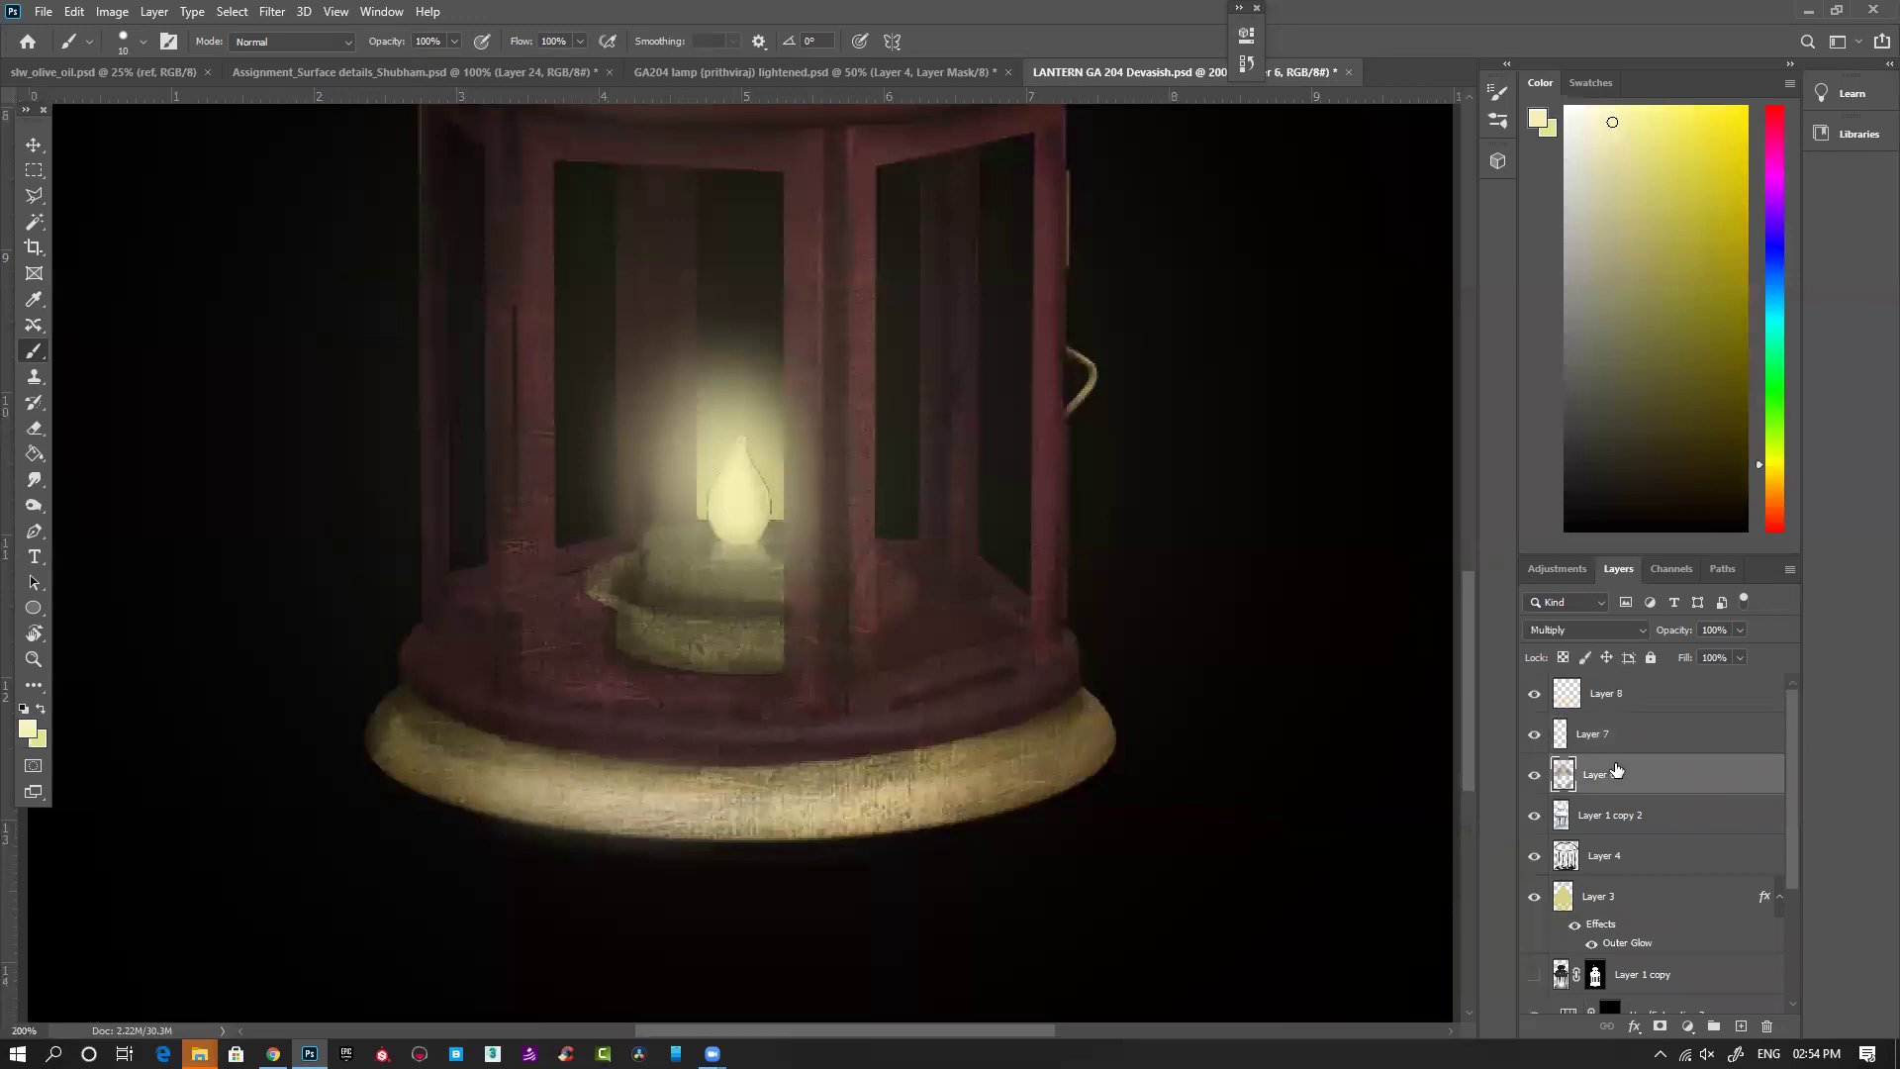
{"action": "left_click", "coordinate": [992, 669], "text": "alt"}
{"action": "scroll", "coordinate": [917, 644], "scroll_direction": "up", "scroll_amount": 1}
{"action": "mouse_move", "coordinate": [440, 646]}
{"action": "left_mouse_down"}
{"action": "mouse_move", "coordinate": [420, 657]}
{"action": "mouse_move", "coordinate": [687, 683]}
{"action": "mouse_move", "coordinate": [403, 679]}
{"action": "mouse_move", "coordinate": [496, 683]}
{"action": "left_mouse_up"}
{"action": "mouse_move", "coordinate": [903, 653]}
{"action": "left_mouse_down"}
{"action": "mouse_move", "coordinate": [865, 662]}
{"action": "mouse_move", "coordinate": [1006, 564]}
{"action": "mouse_move", "coordinate": [1032, 601]}
{"action": "mouse_move", "coordinate": [941, 526]}
{"action": "mouse_move", "coordinate": [904, 628]}
{"action": "mouse_move", "coordinate": [895, 581]}
{"action": "mouse_move", "coordinate": [857, 625]}
{"action": "left_mouse_up"}
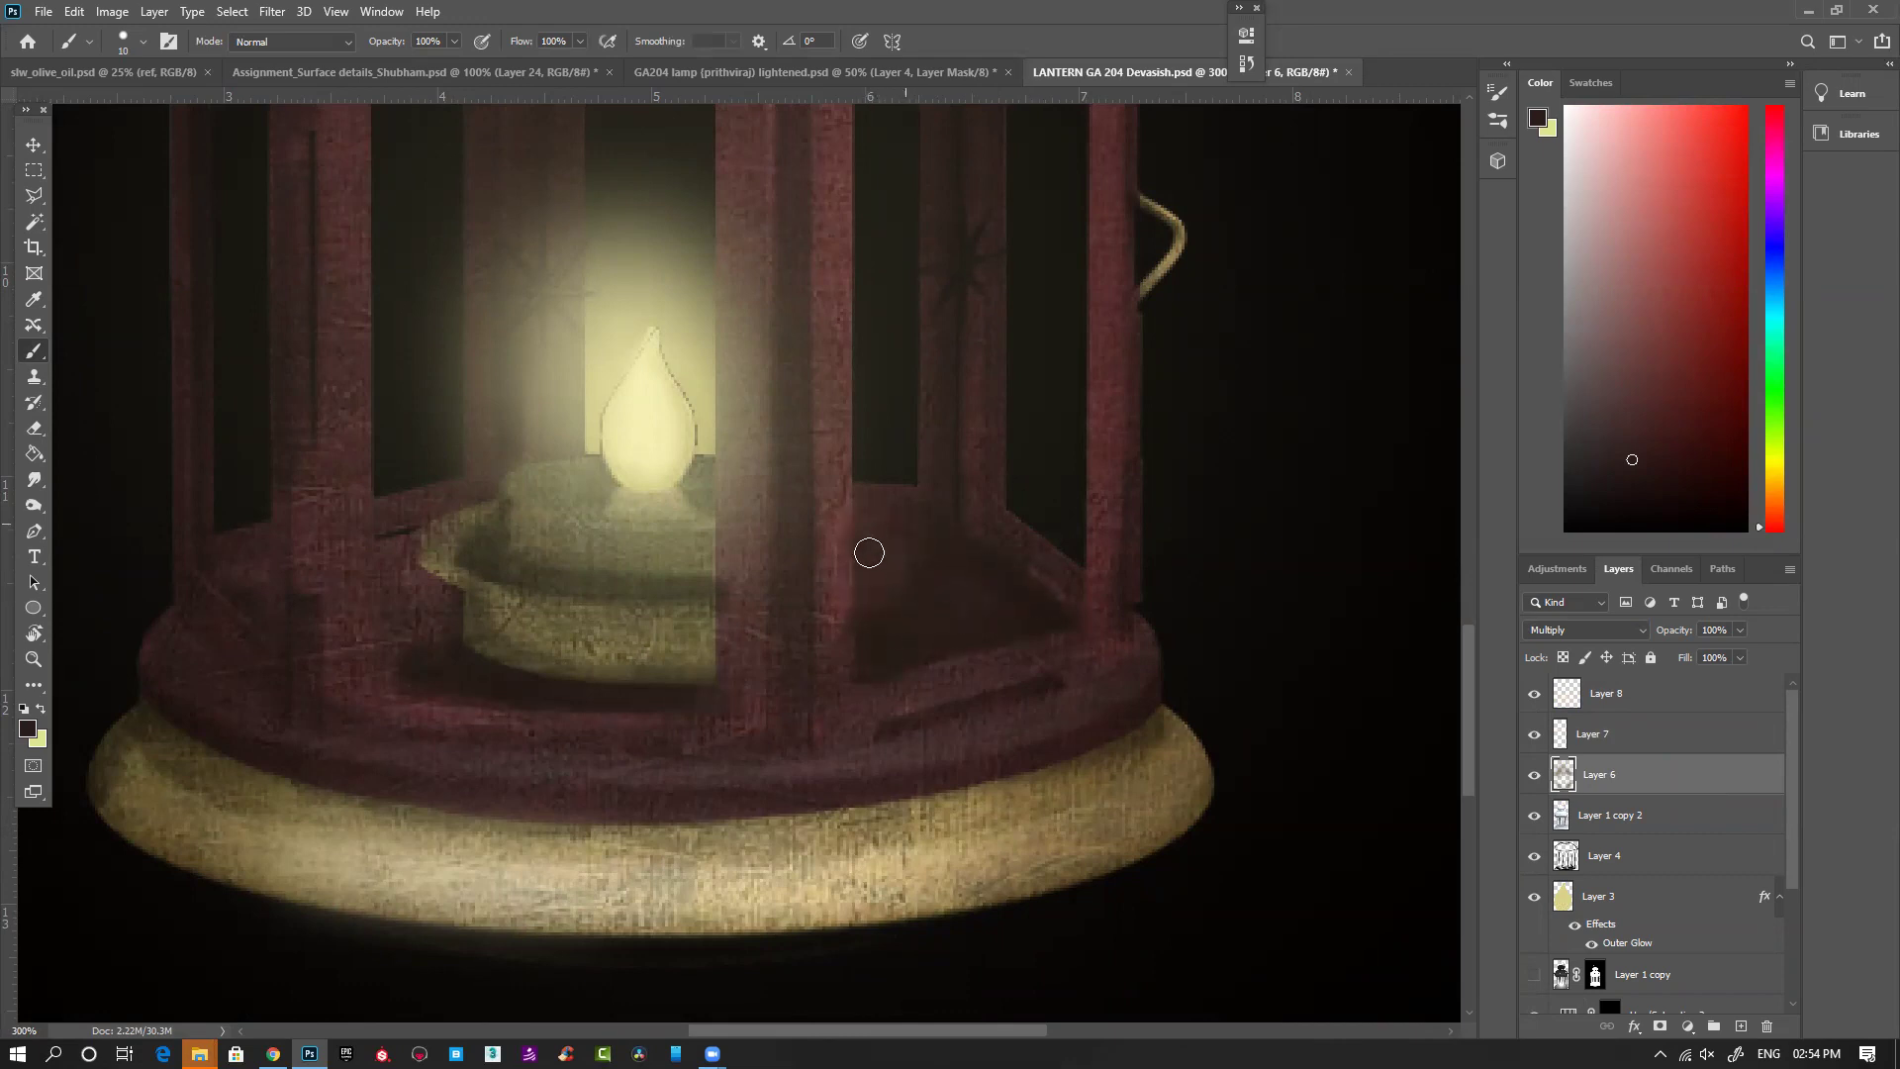
{"action": "mouse_move", "coordinate": [446, 590]}
{"action": "left_mouse_down"}
{"action": "mouse_move", "coordinate": [390, 553]}
{"action": "mouse_move", "coordinate": [394, 616]}
{"action": "mouse_move", "coordinate": [434, 619]}
{"action": "mouse_move", "coordinate": [400, 565]}
{"action": "mouse_move", "coordinate": [301, 616]}
{"action": "mouse_move", "coordinate": [277, 566]}
{"action": "mouse_move", "coordinate": [255, 568]}
{"action": "mouse_move", "coordinate": [270, 612]}
{"action": "mouse_move", "coordinate": [382, 603]}
{"action": "mouse_move", "coordinate": [410, 554]}
{"action": "mouse_move", "coordinate": [428, 632]}
{"action": "mouse_move", "coordinate": [434, 583]}
{"action": "mouse_move", "coordinate": [386, 533]}
{"action": "mouse_move", "coordinate": [384, 684]}
{"action": "mouse_move", "coordinate": [456, 689]}
{"action": "left_mouse_up"}
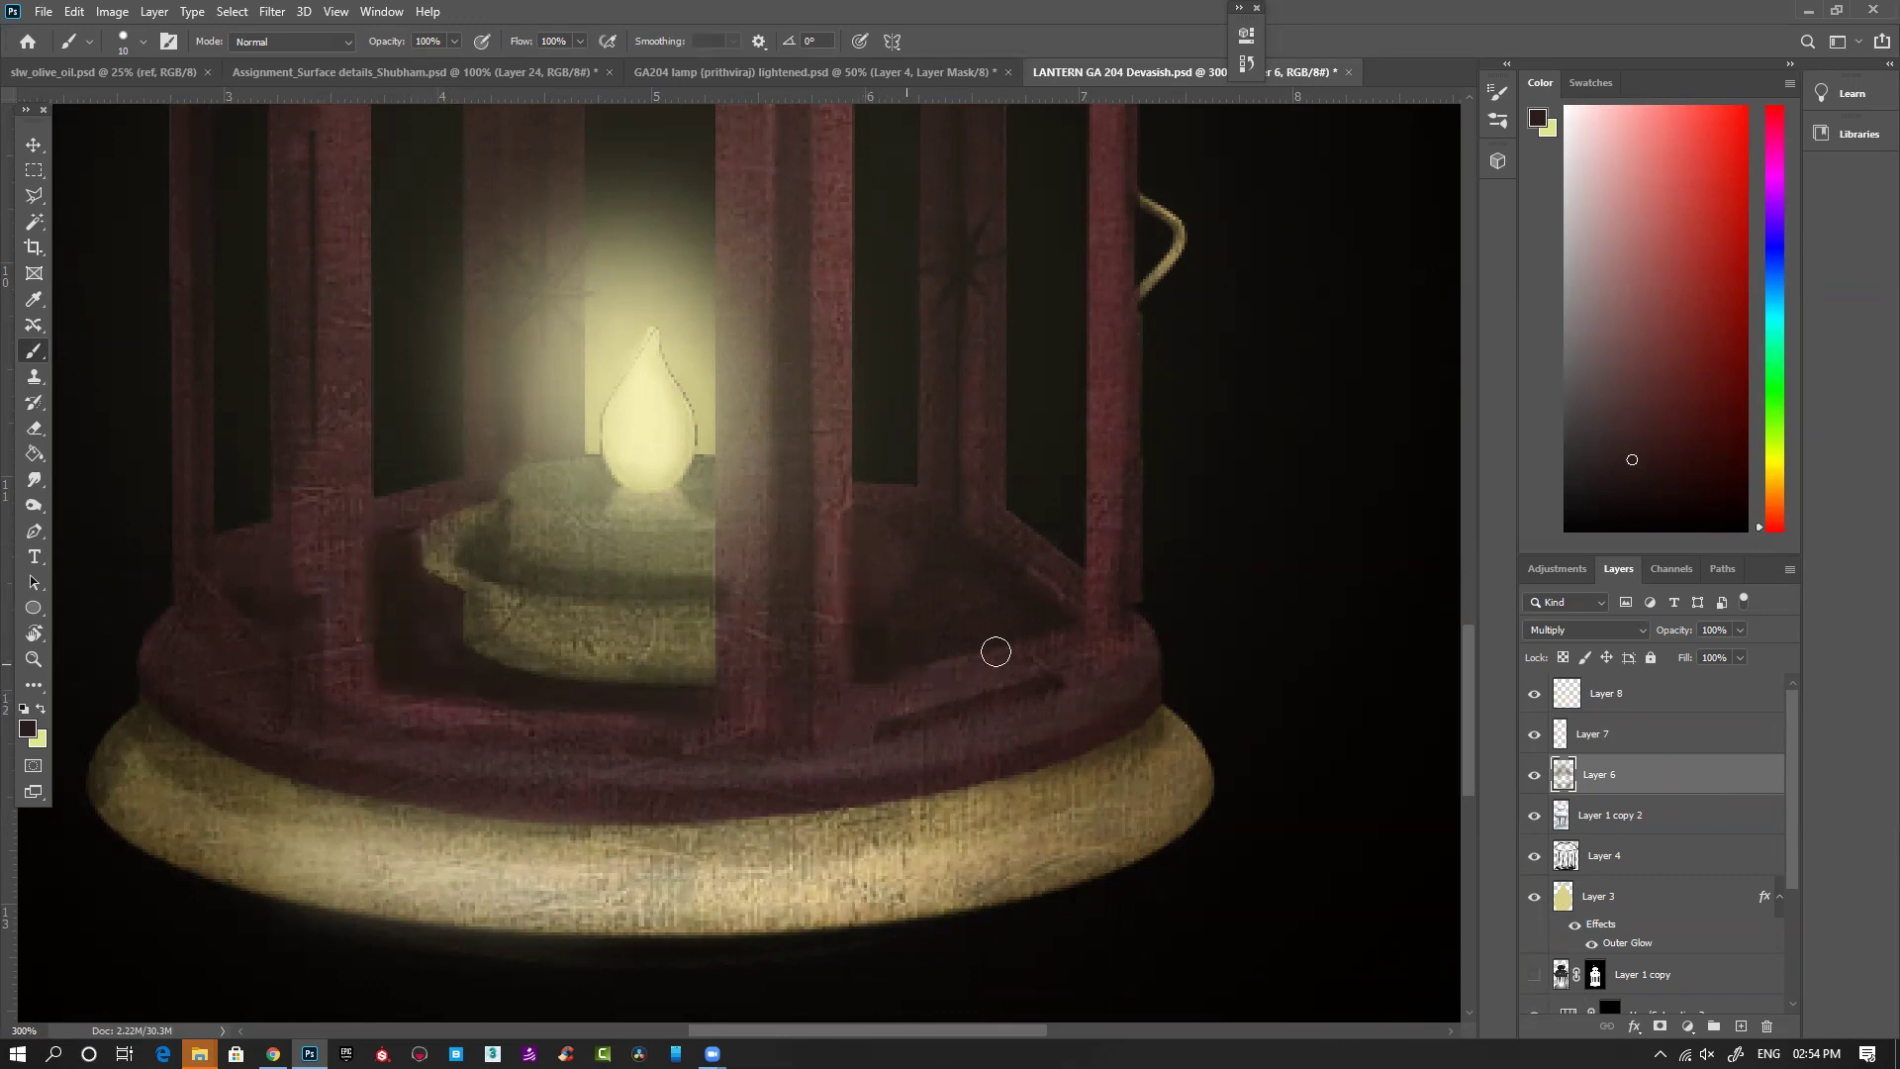
{"action": "scroll", "coordinate": [904, 679], "scroll_direction": "down", "scroll_amount": 4}
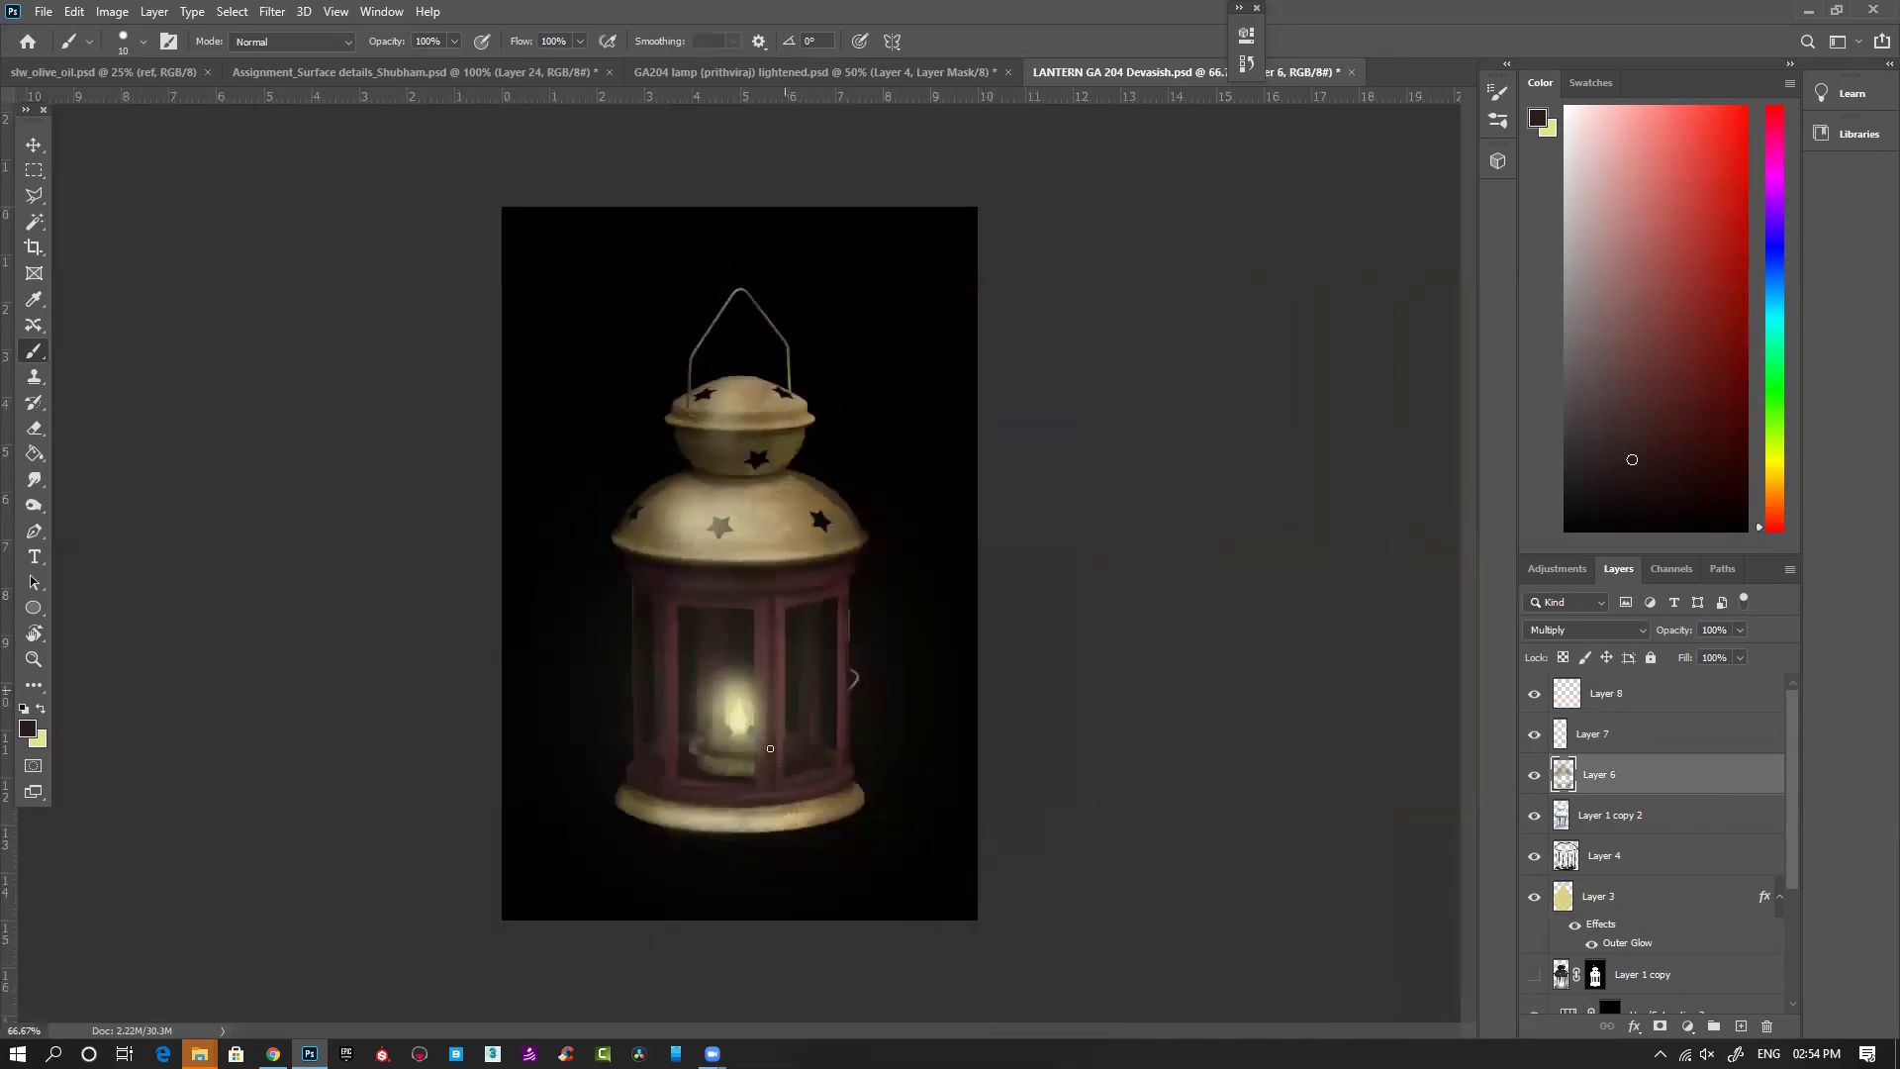
Step: Add a new layer above Layer 6, sample the candle's glow colour, and try a 20 px stroke at 20% opacity on the left rear post
{"action": "scroll", "coordinate": [796, 774], "scroll_direction": "up", "scroll_amount": 3}
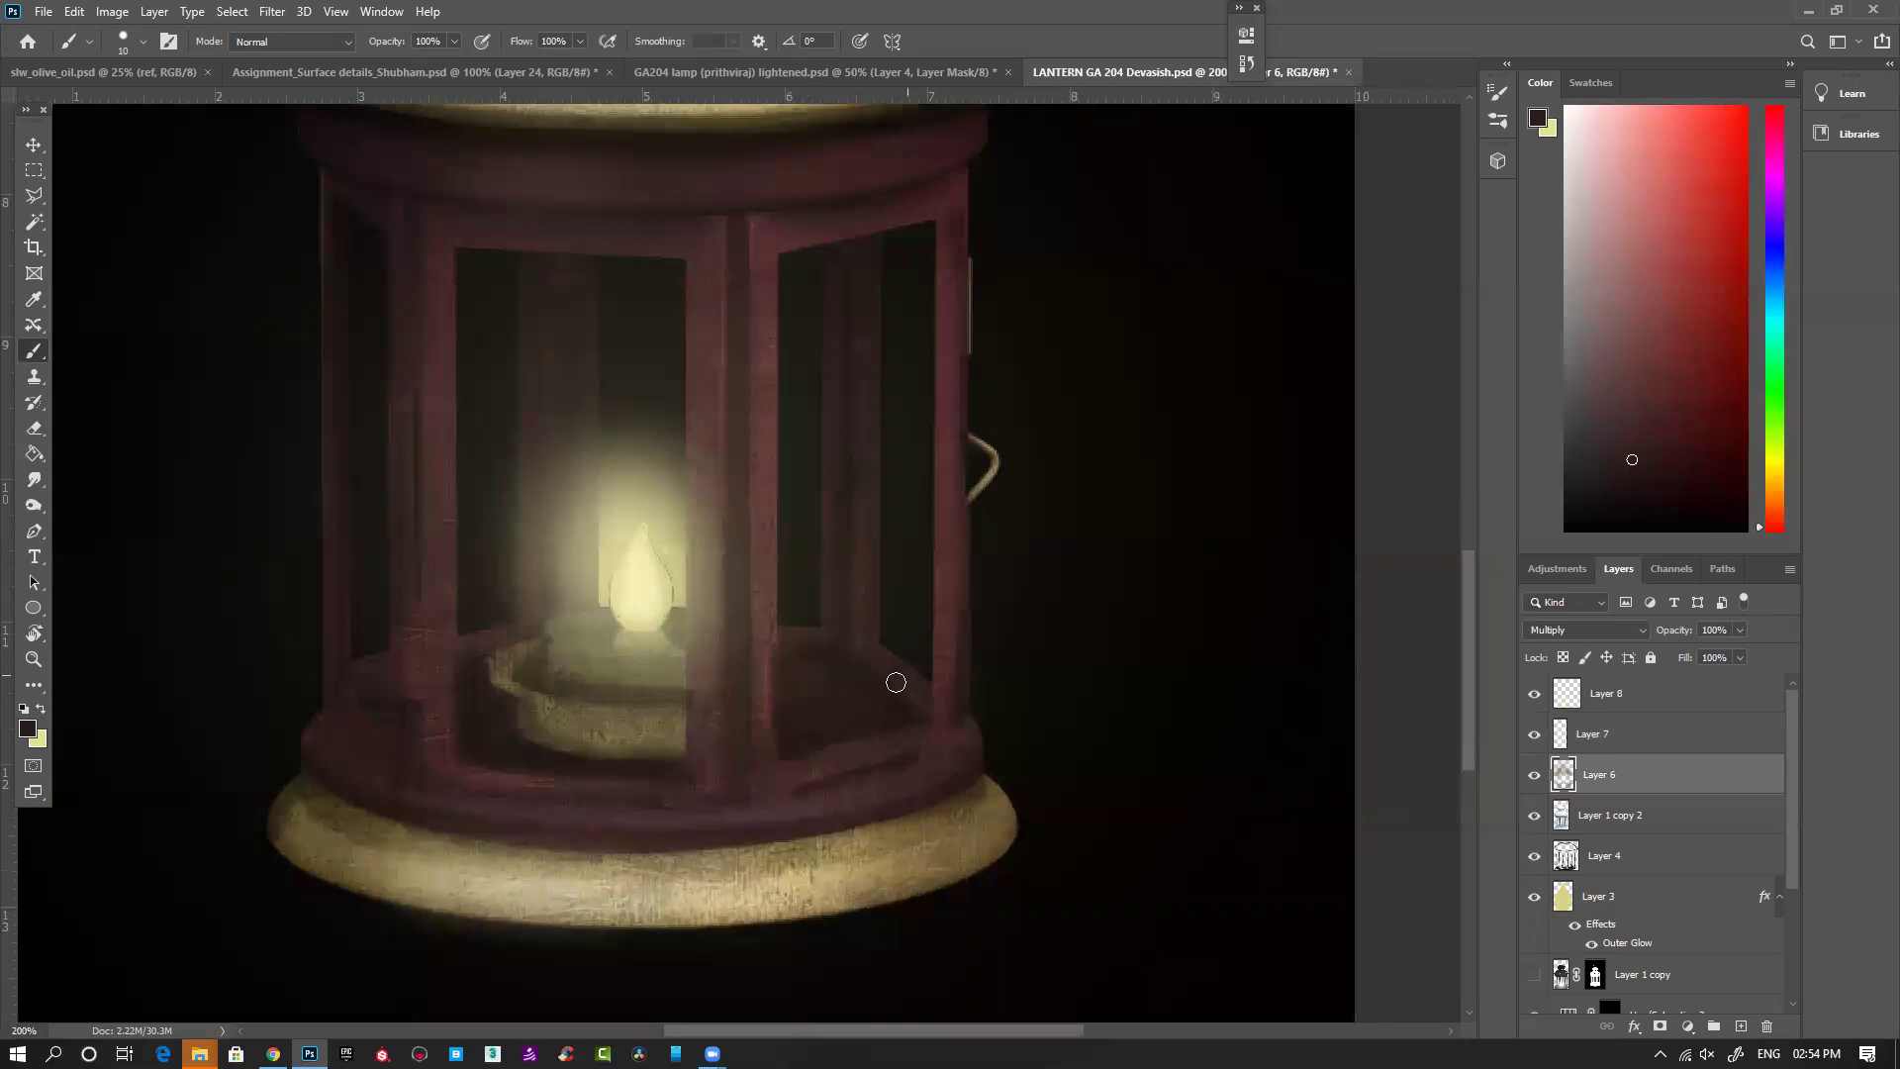
{"action": "key", "text": "alt"}
{"action": "left_click", "coordinate": [649, 542], "text": "alt"}
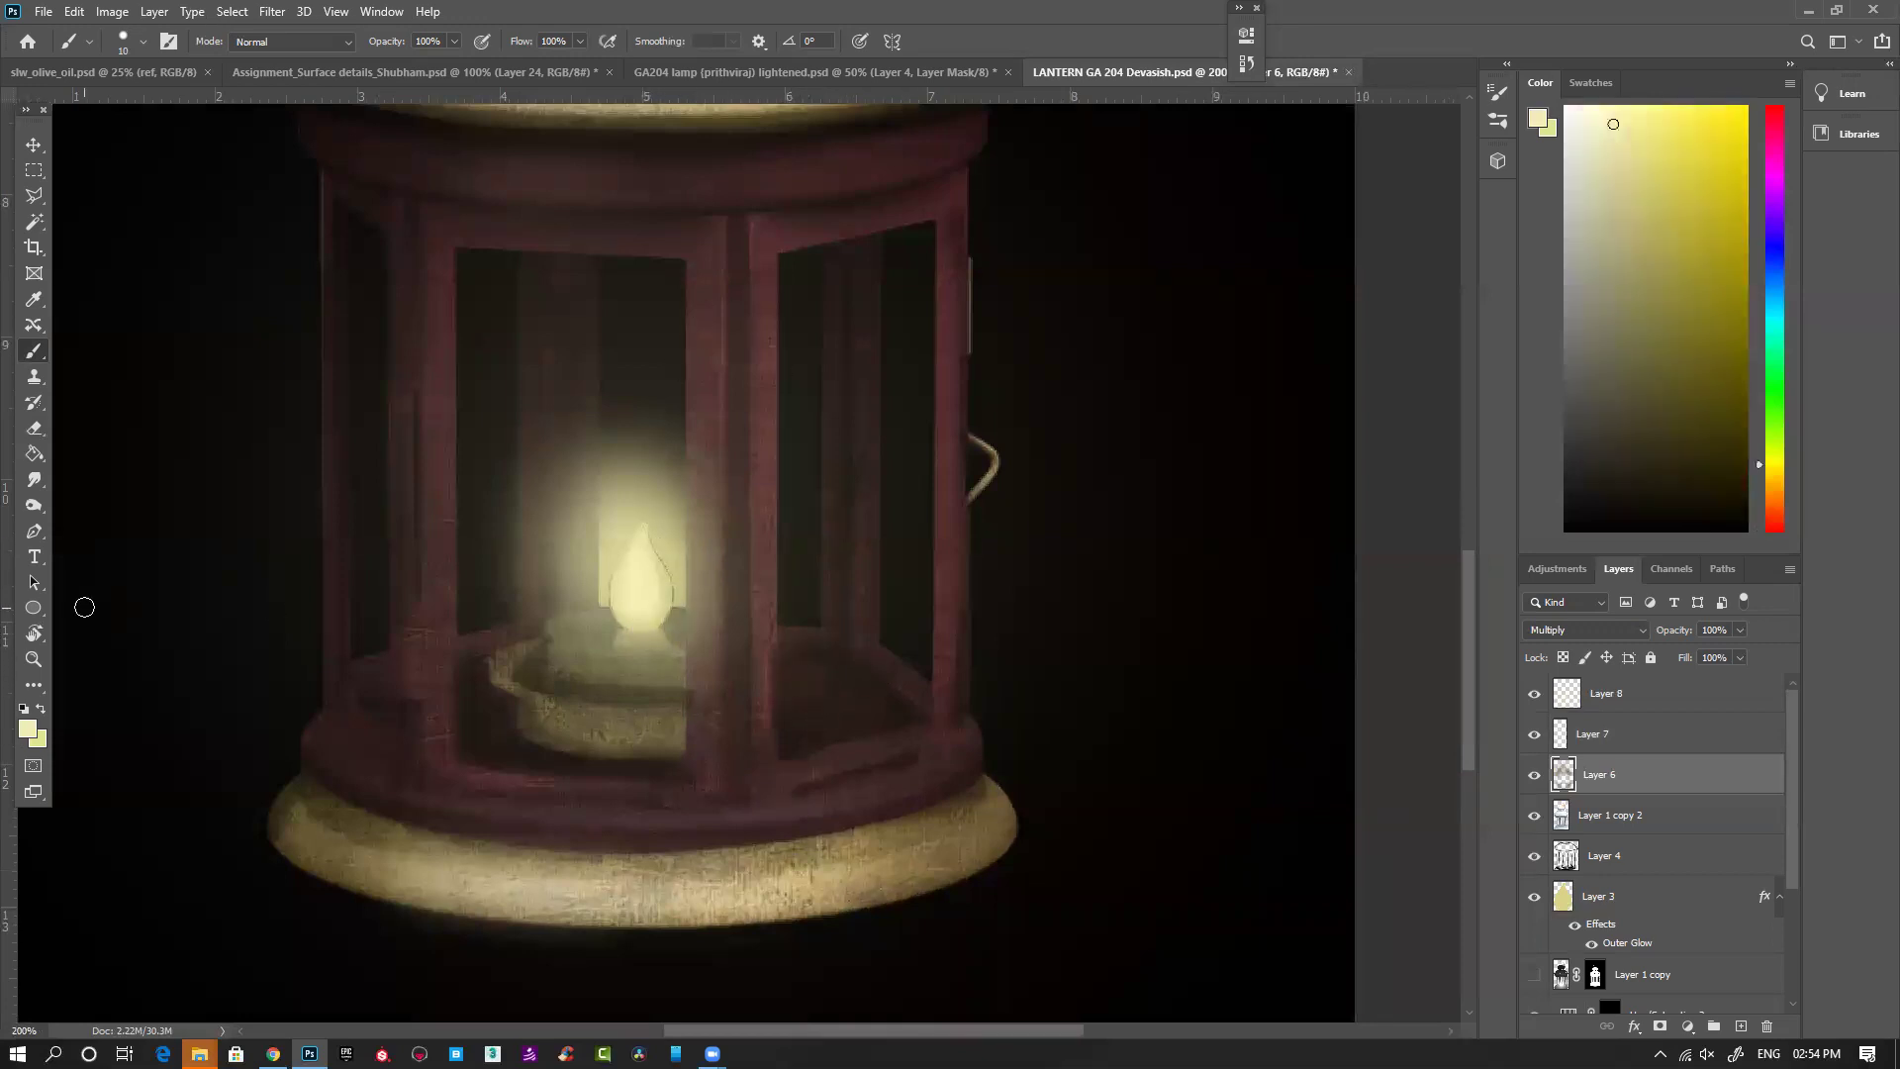
{"action": "left_click", "coordinate": [1742, 1028]}
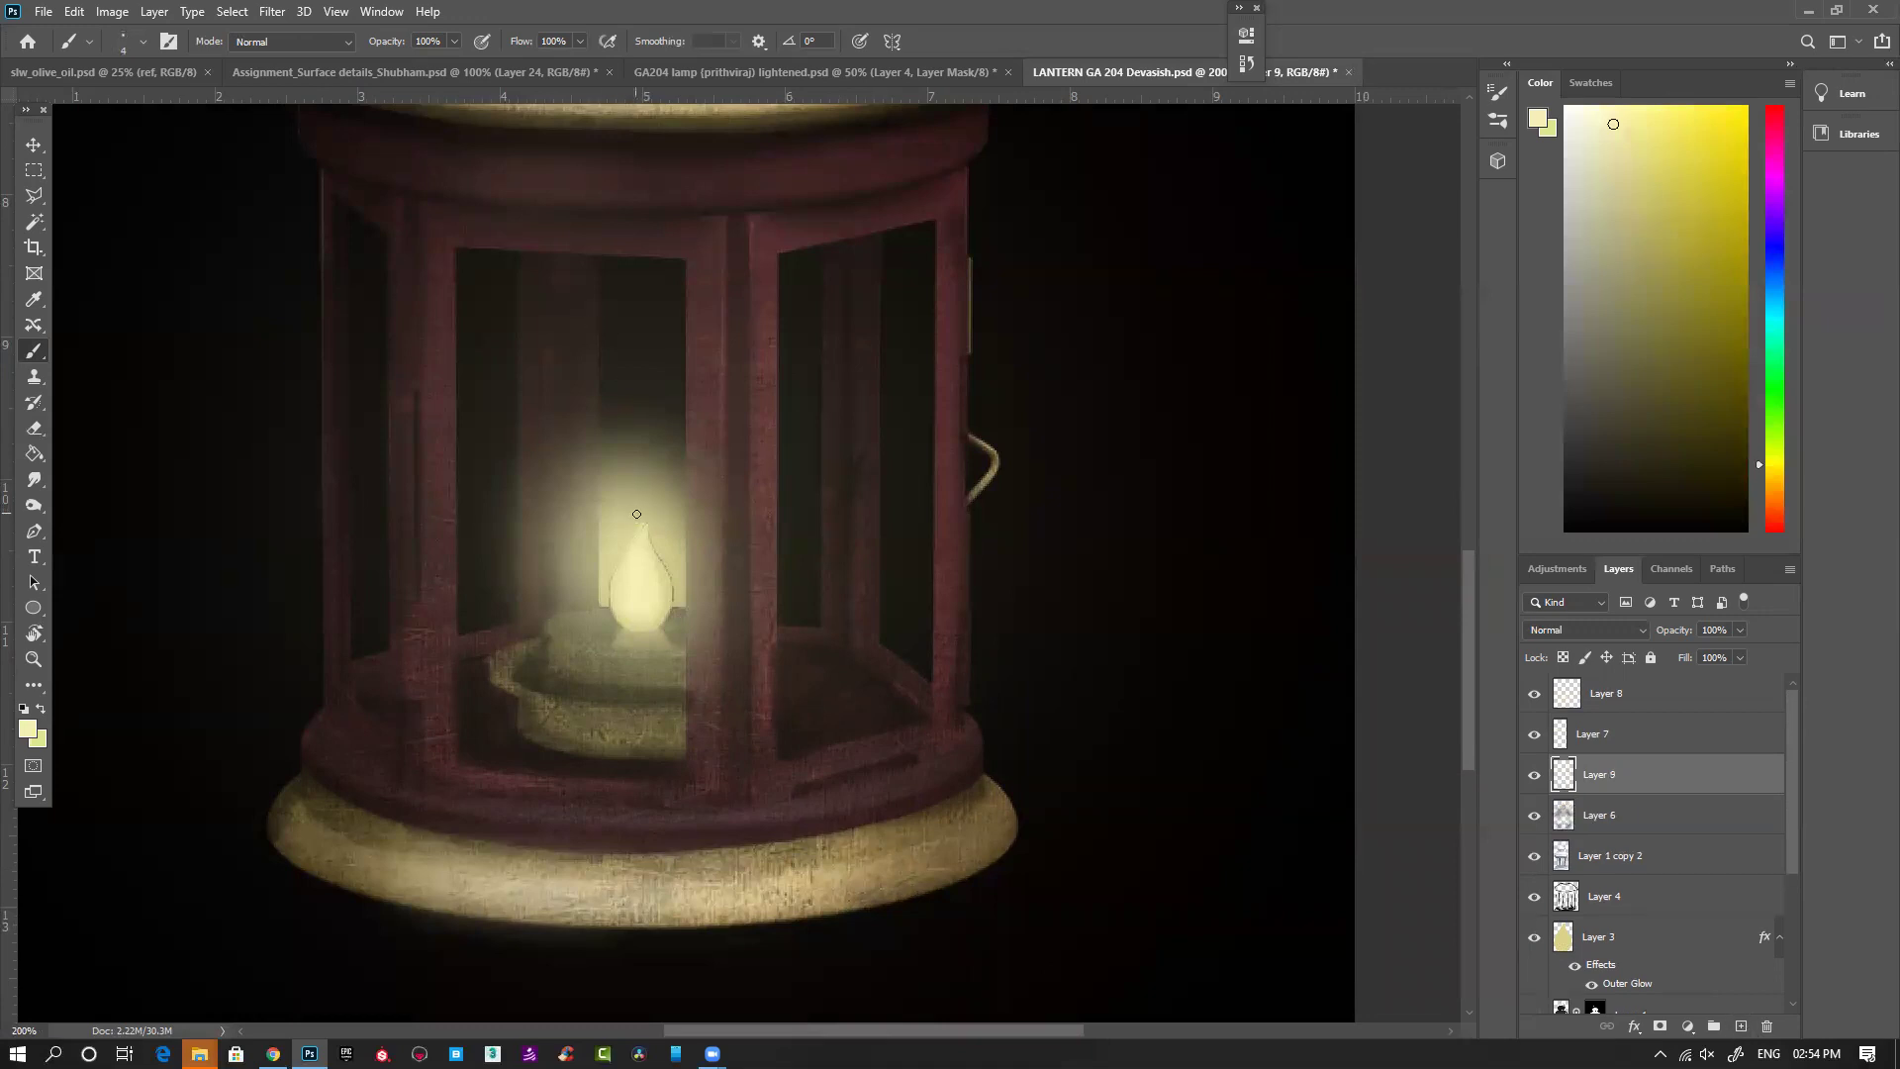
{"action": "left_click", "coordinate": [586, 548], "text": "alt"}
{"action": "key", "text": "]"}
{"action": "left_click_drag", "start_coordinate": [534, 268], "coordinate": [555, 297]}
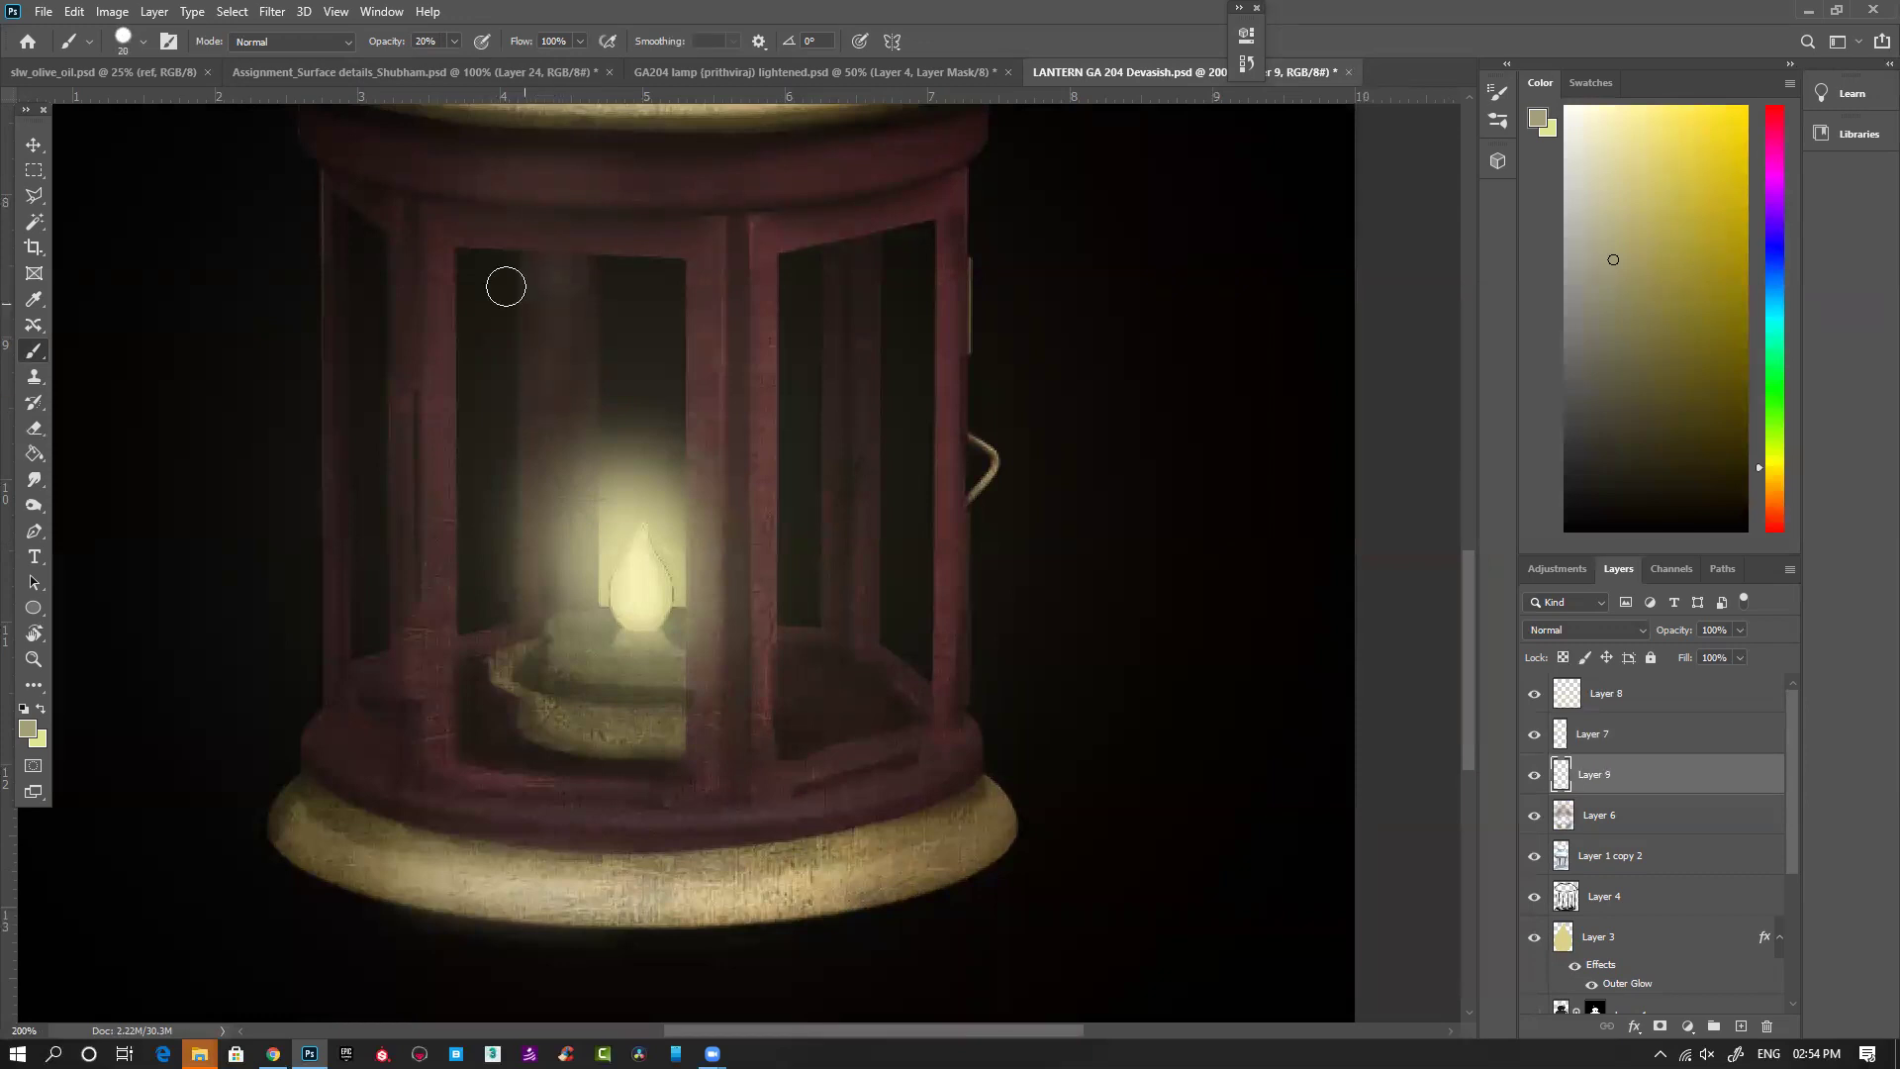
Step: Use the 20 px Soft Round Pressure Opacity and Flow brush to paint candle glow down both rear posts on Layer 9
{"action": "right_click", "coordinate": [505, 287]}
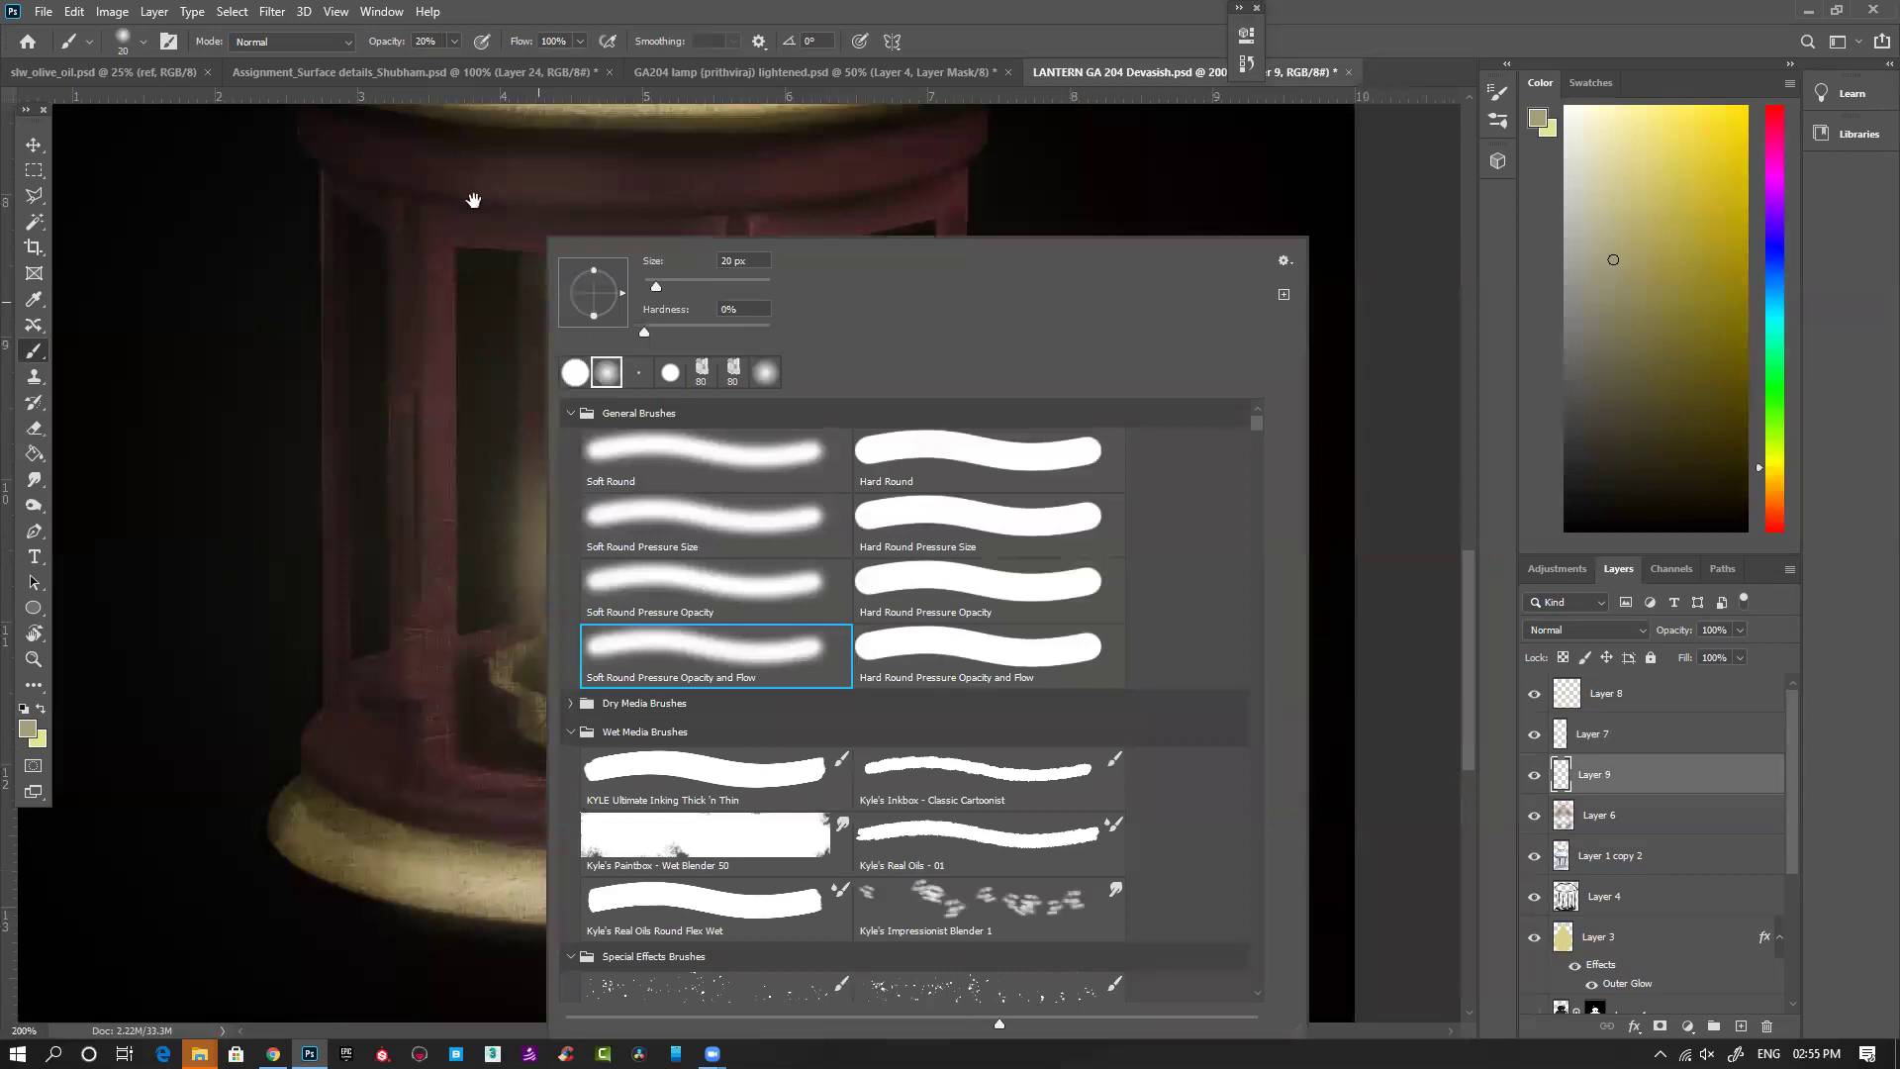
{"action": "left_click", "coordinate": [473, 201]}
{"action": "mouse_move", "coordinate": [577, 286]}
{"action": "left_mouse_down"}
{"action": "mouse_move", "coordinate": [588, 432]}
{"action": "mouse_move", "coordinate": [518, 572]}
{"action": "left_mouse_up"}
{"action": "left_click_drag", "start_coordinate": [527, 316], "coordinate": [563, 501]}
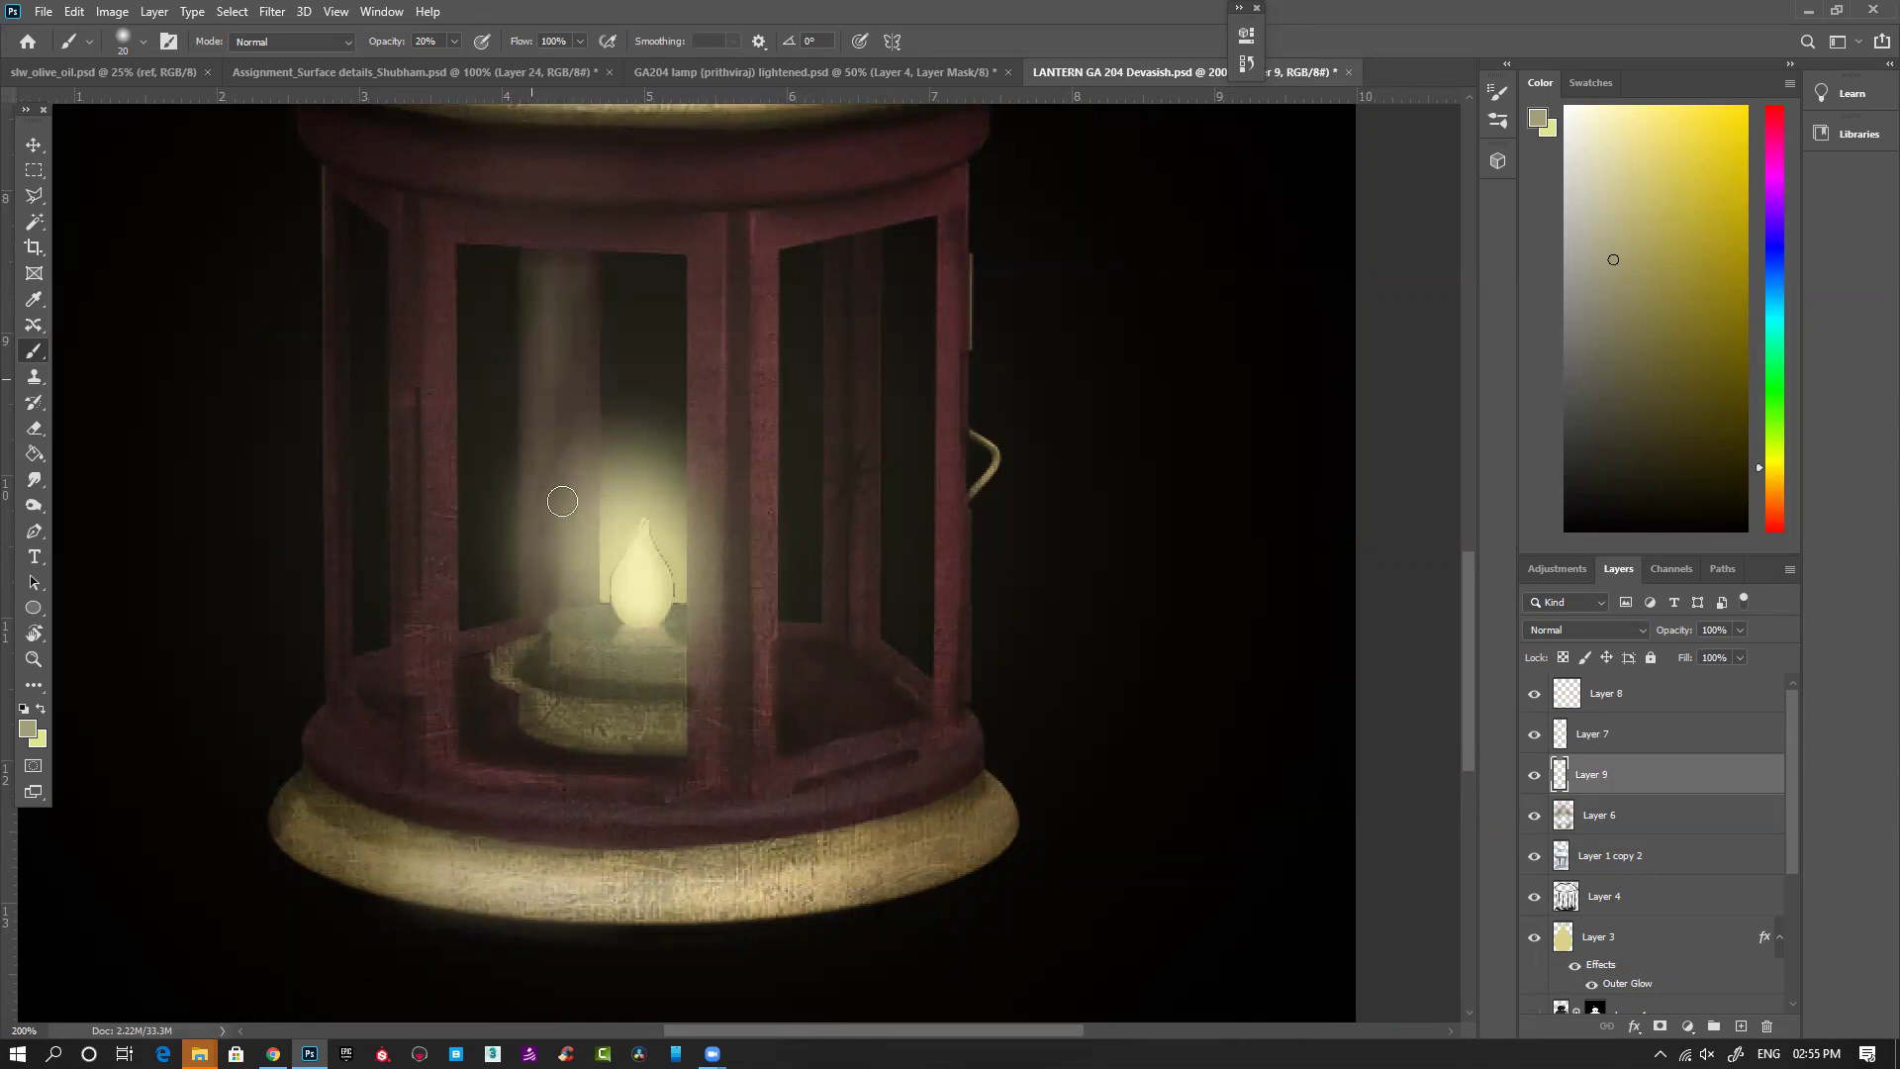
{"action": "mouse_move", "coordinate": [849, 257]}
{"action": "left_mouse_down"}
{"action": "mouse_move", "coordinate": [858, 495]}
{"action": "mouse_move", "coordinate": [857, 257]}
{"action": "mouse_move", "coordinate": [836, 339]}
{"action": "left_mouse_up"}
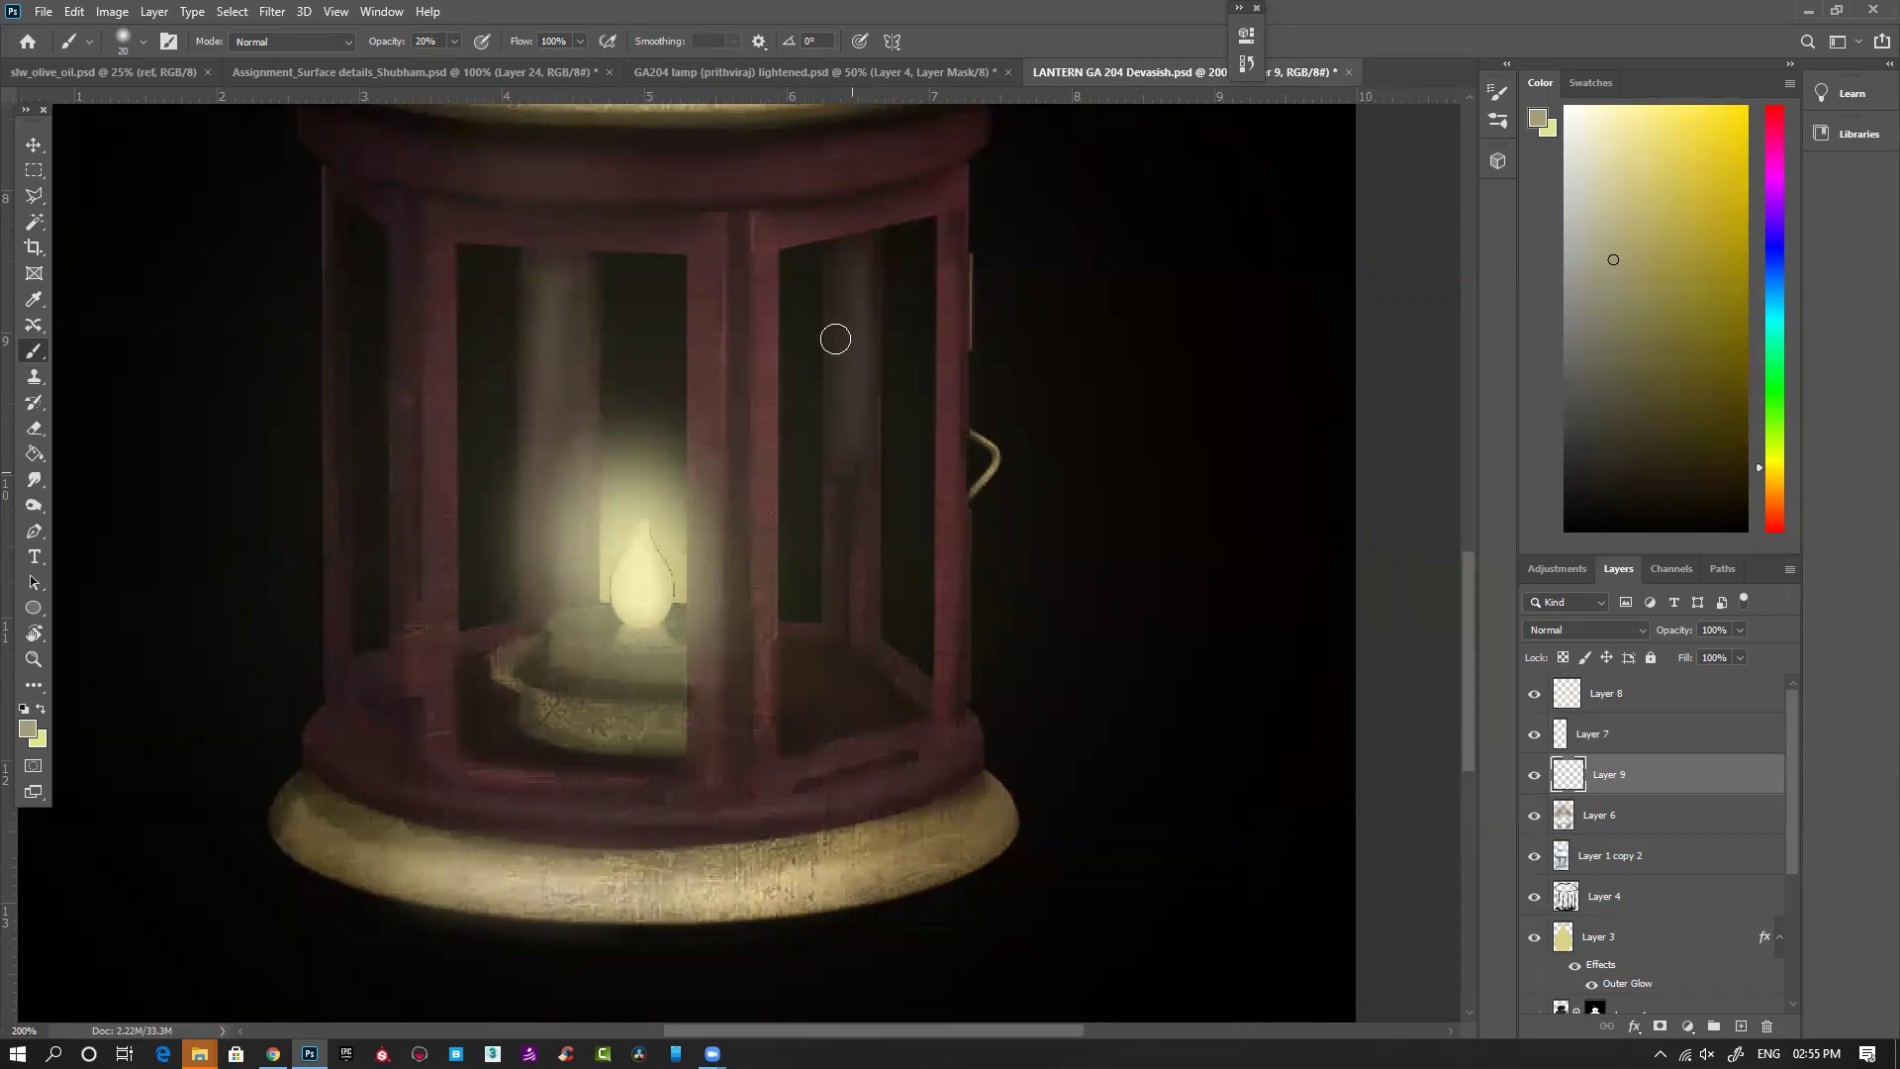
Step: Paint soft light along the inner floor edges and, with the sampled flame yellow, on the candle top, adjusting the brush size
{"action": "key", "text": "bracketleft"}
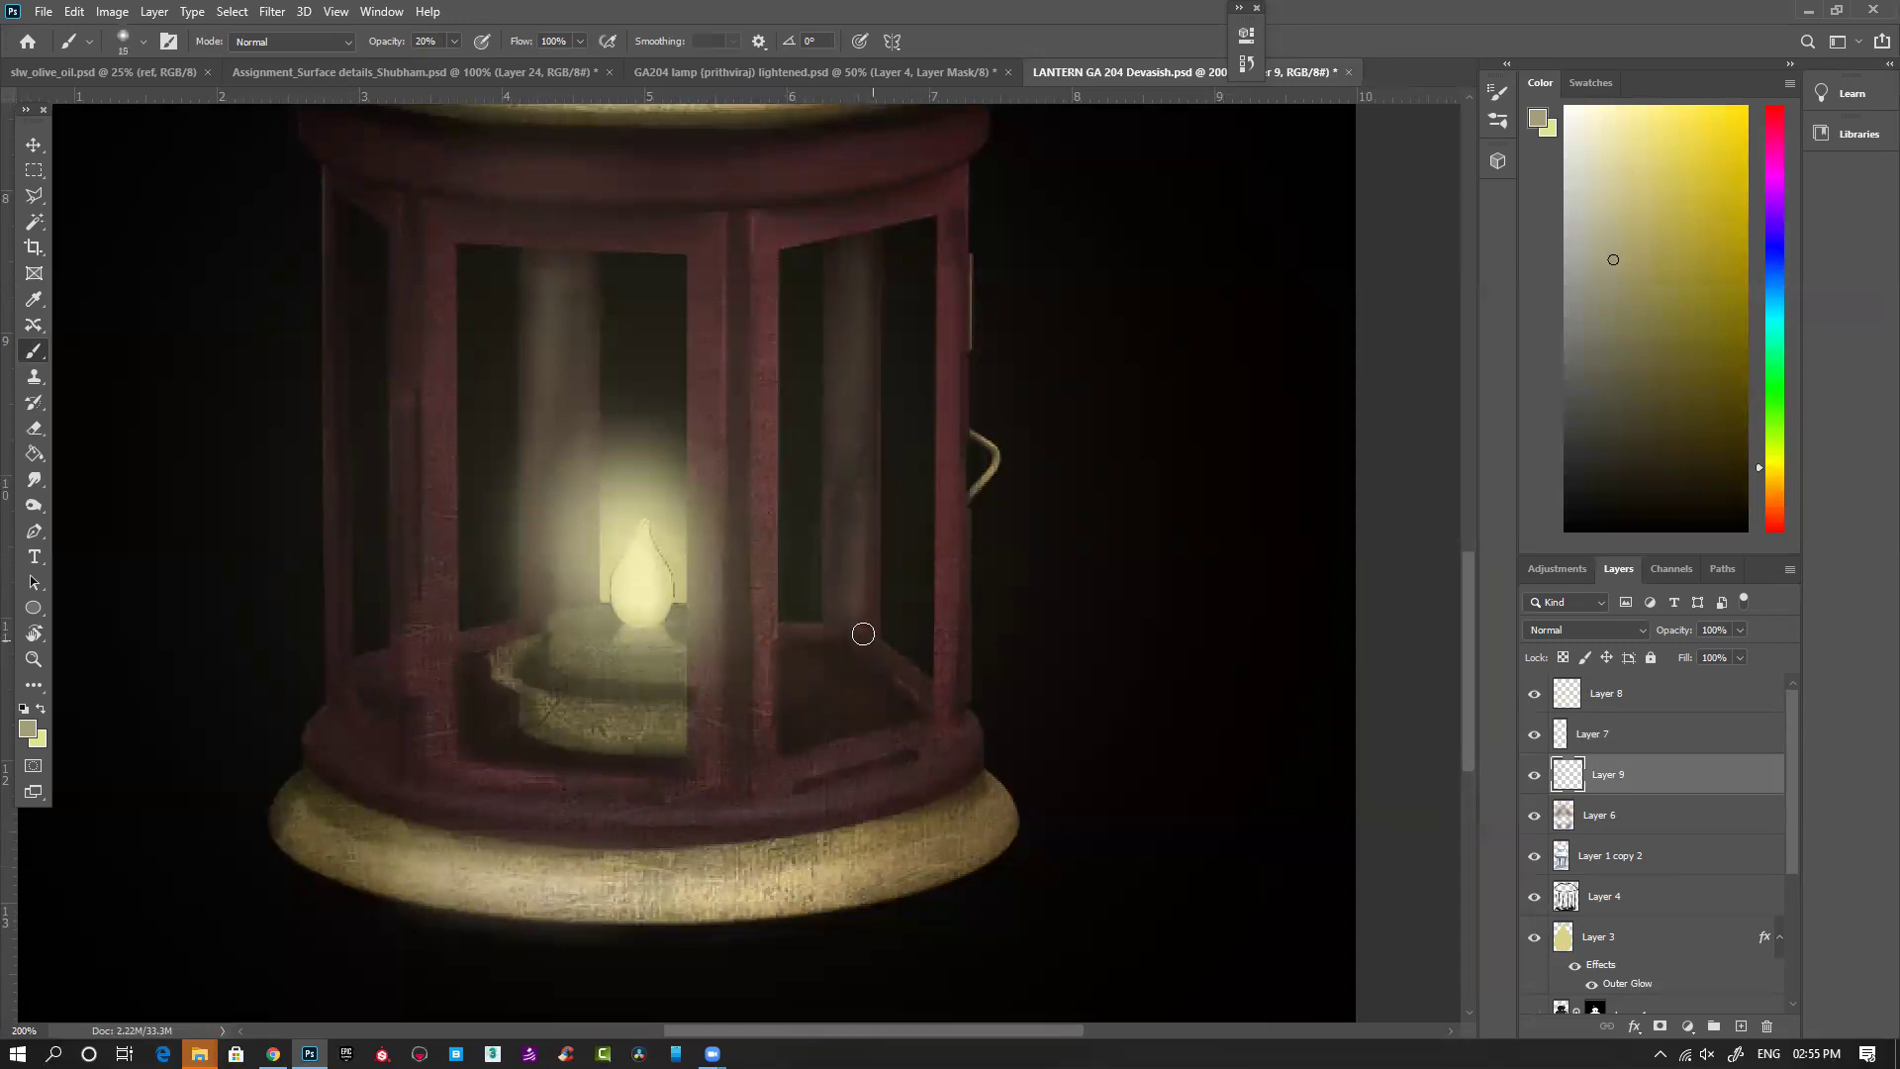
{"action": "key", "text": "bracketright"}
{"action": "key", "text": "bracketright"}
{"action": "key", "text": "bracketleft"}
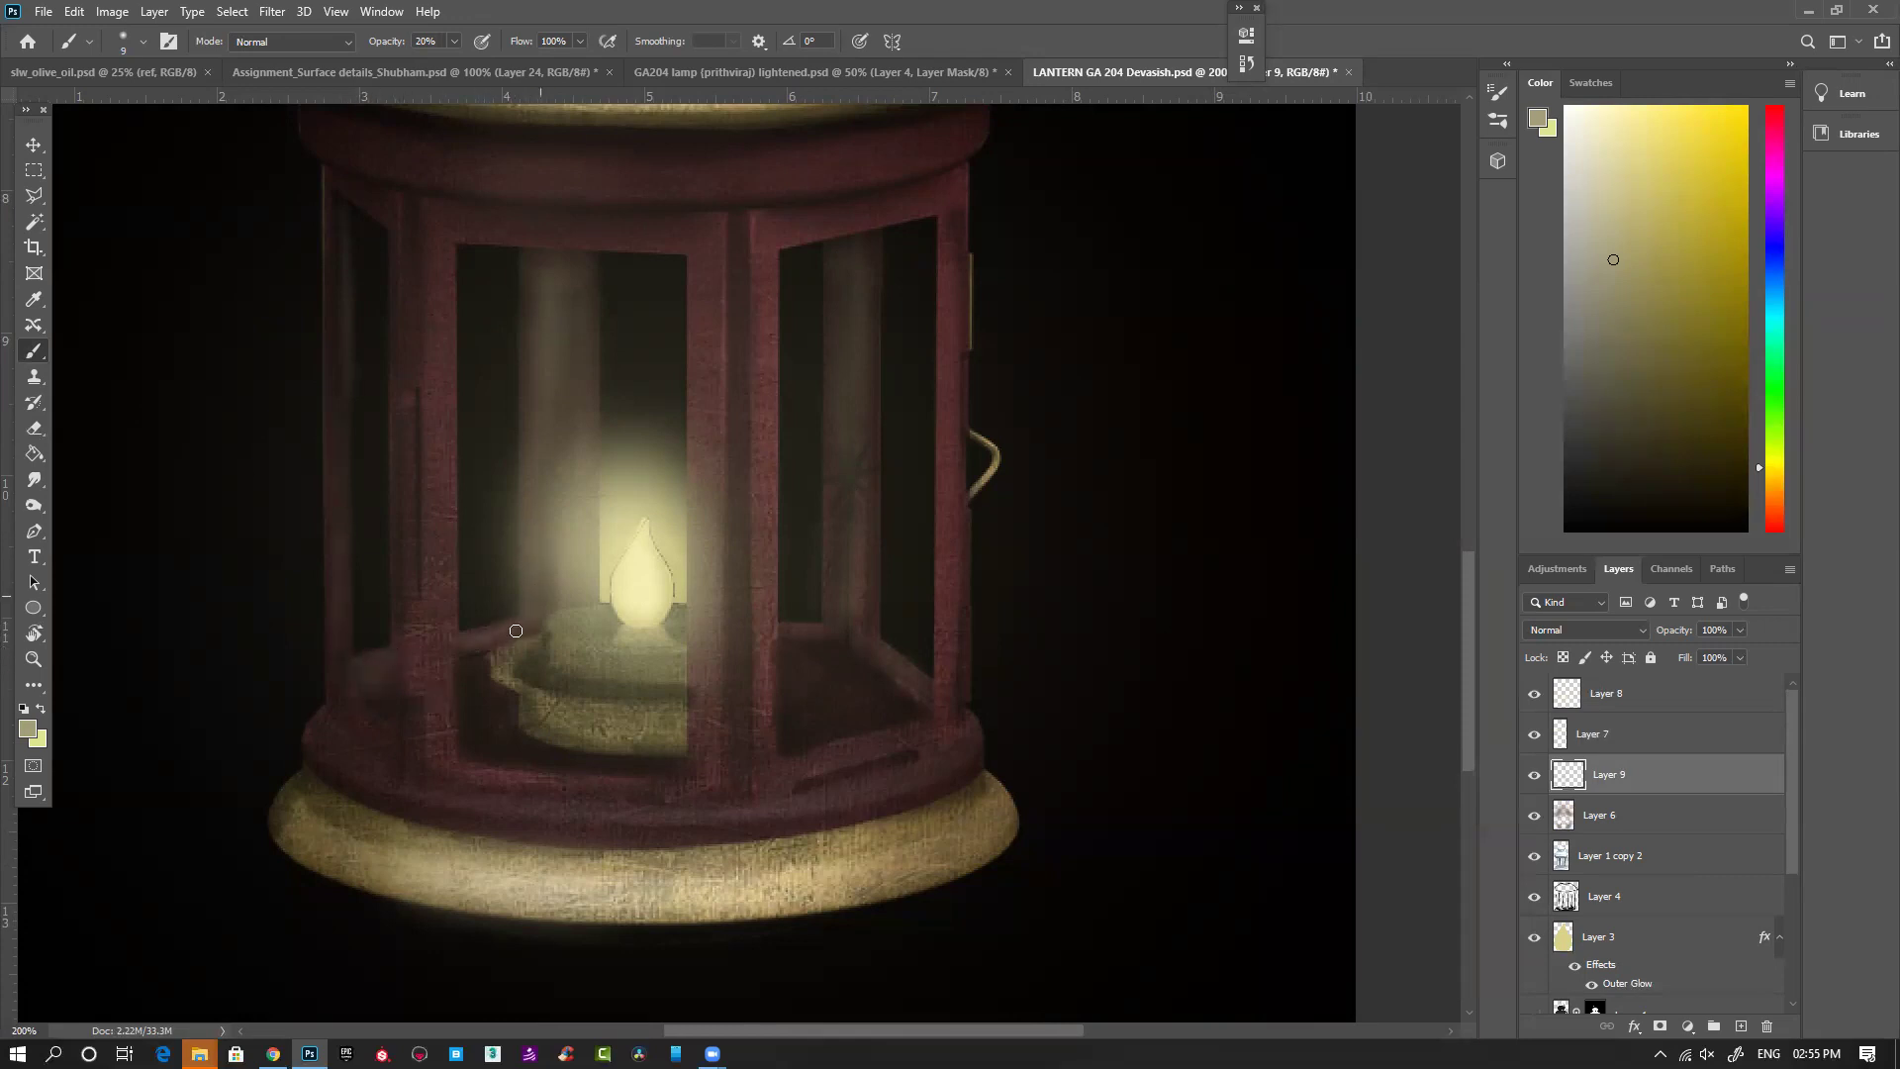
{"action": "left_click", "coordinate": [648, 622], "text": "alt"}
{"action": "left_click_drag", "start_coordinate": [556, 622], "coordinate": [579, 637]}
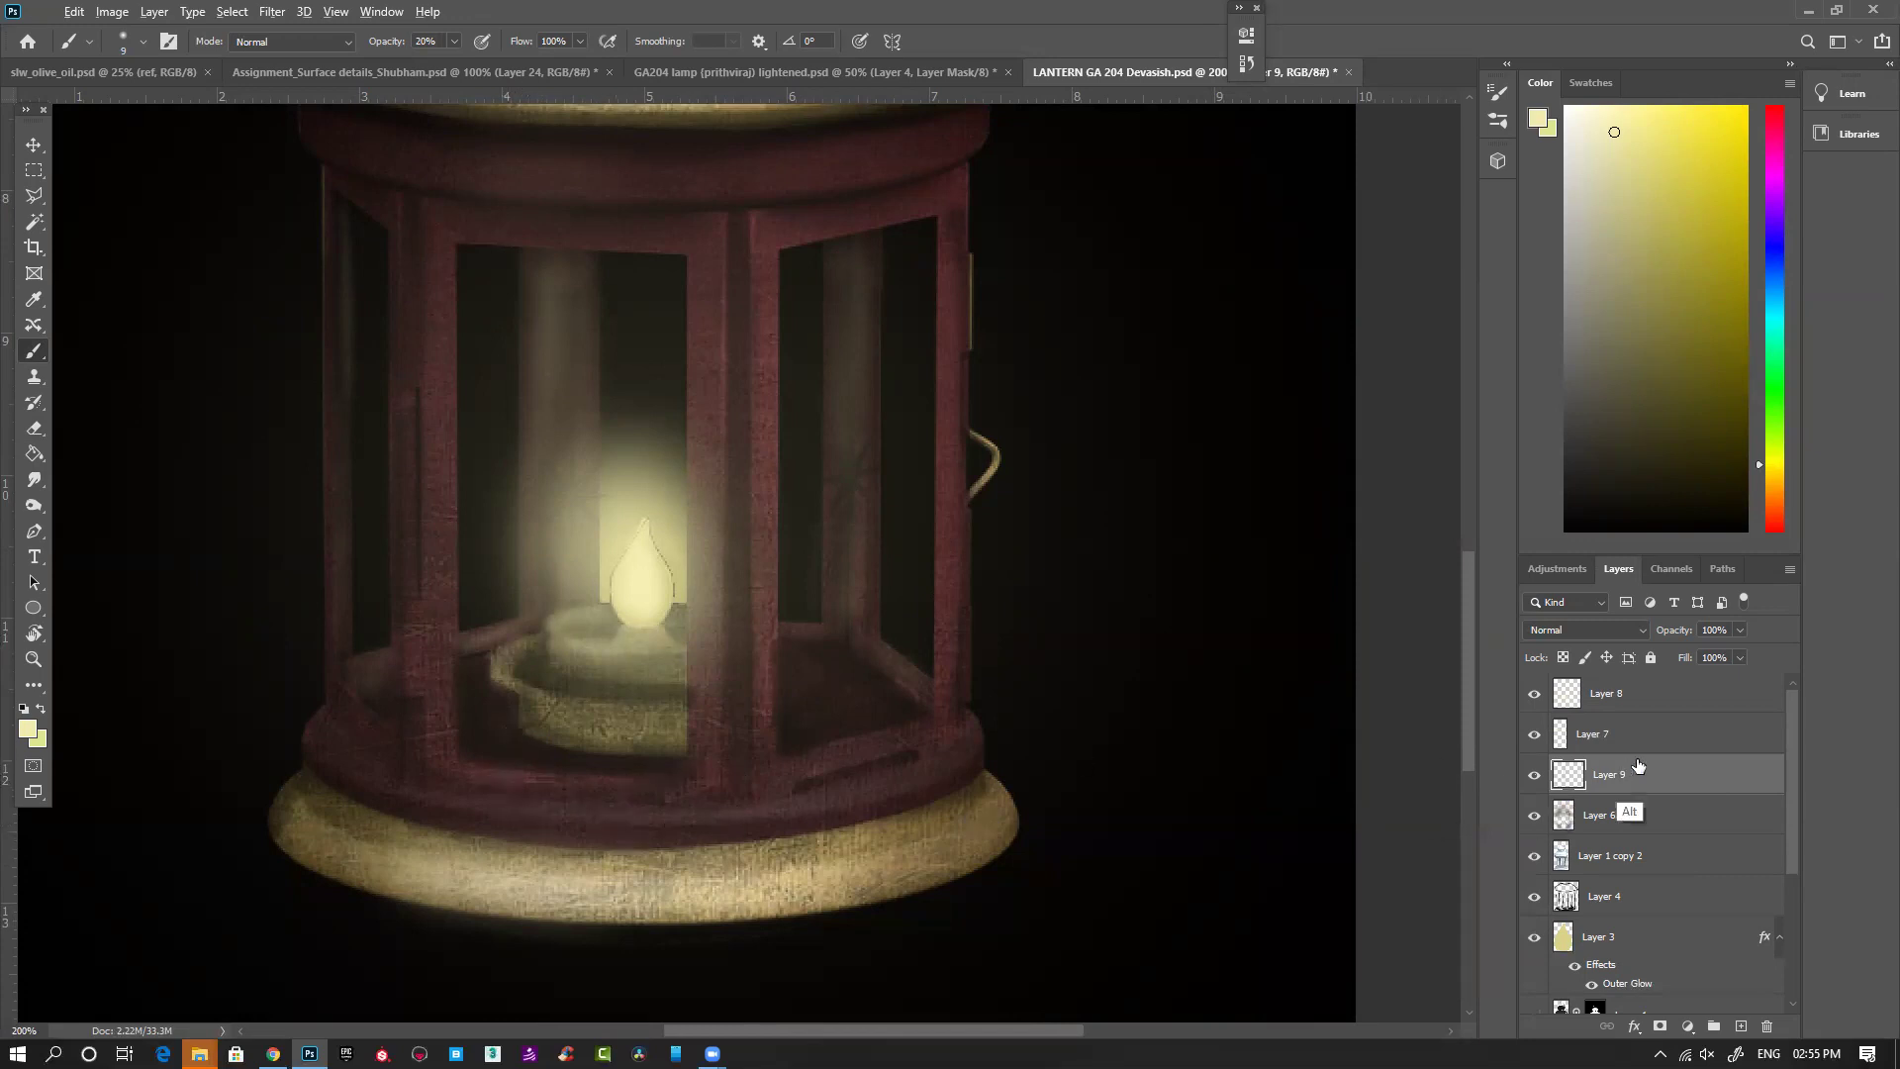
Step: Paint the front posts' dark cast shadows across the brass base on Layer 6 with a sampled near-black, 25 px brush at 100% opacity
{"action": "left_click", "coordinate": [1621, 810]}
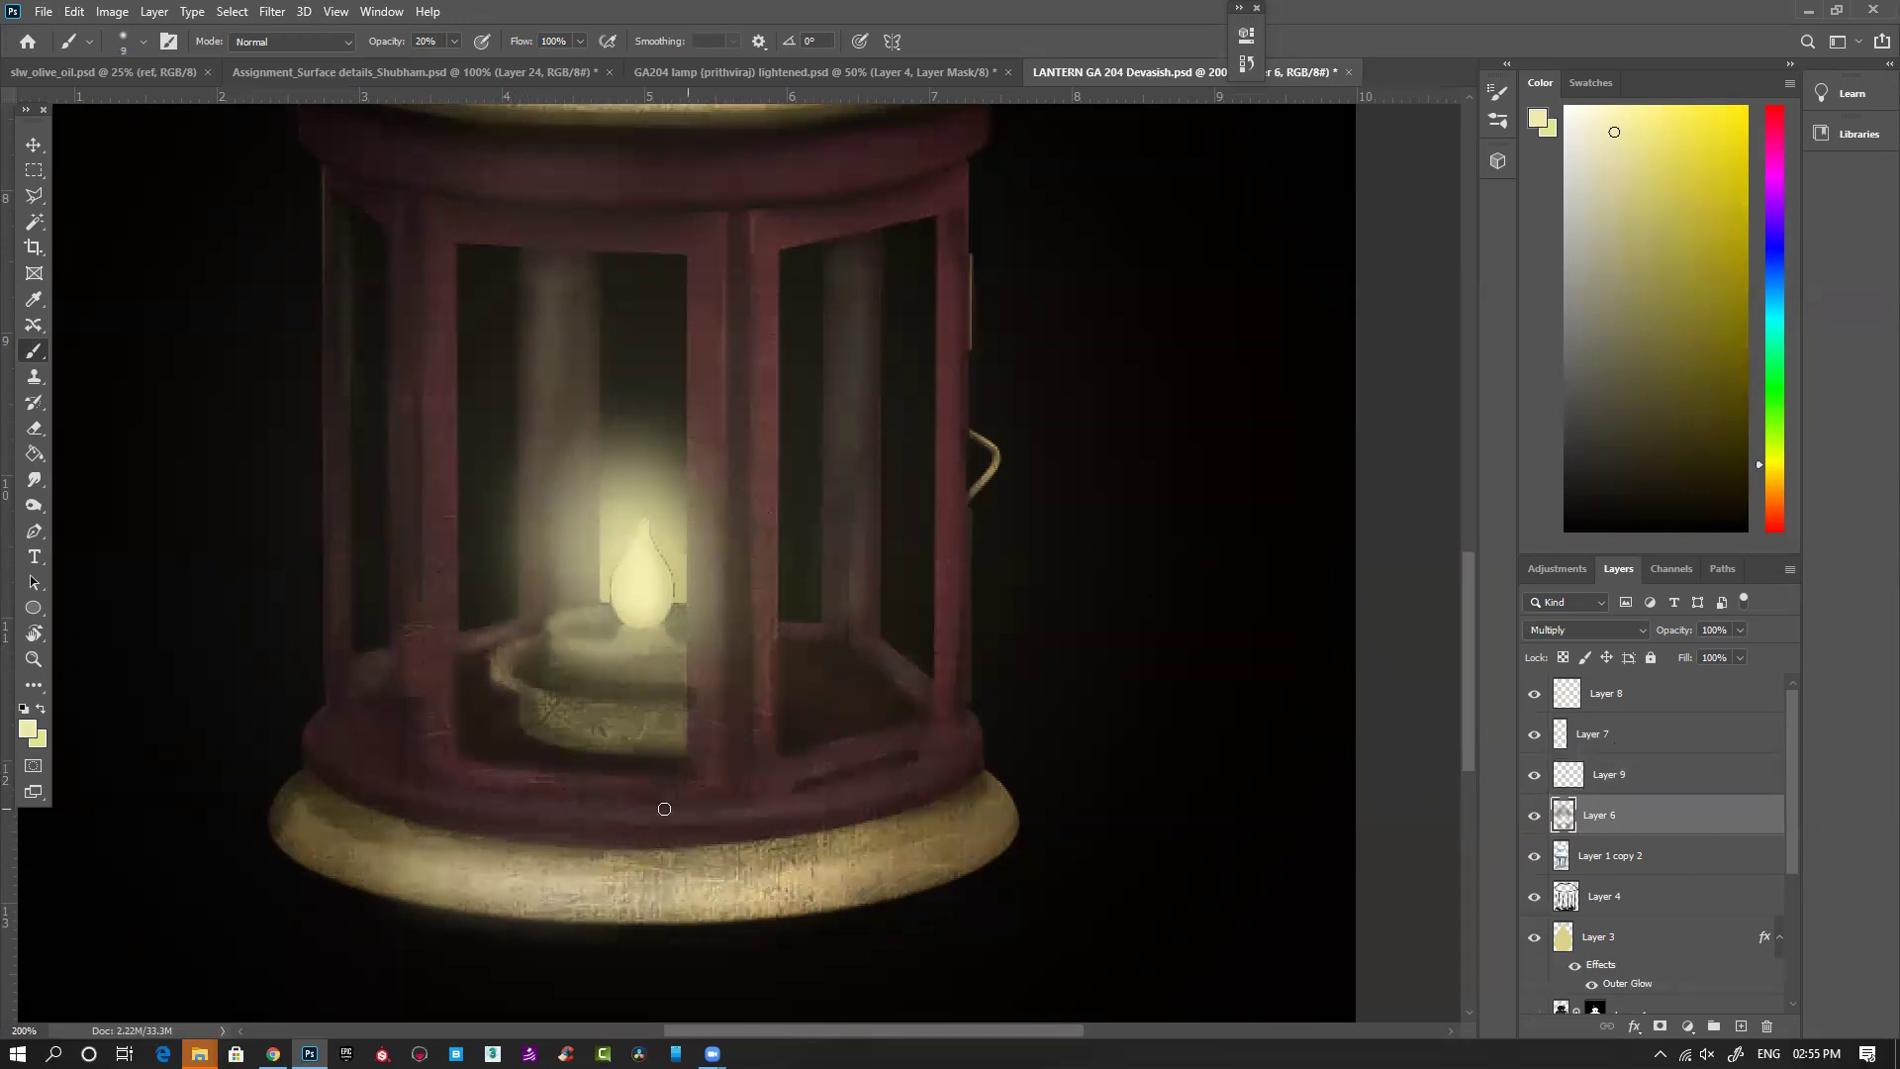
{"action": "left_click", "coordinate": [423, 785], "text": "alt"}
{"action": "key", "text": "]"}
{"action": "key", "text": "]"}
{"action": "key", "text": "]"}
{"action": "key", "text": "]"}
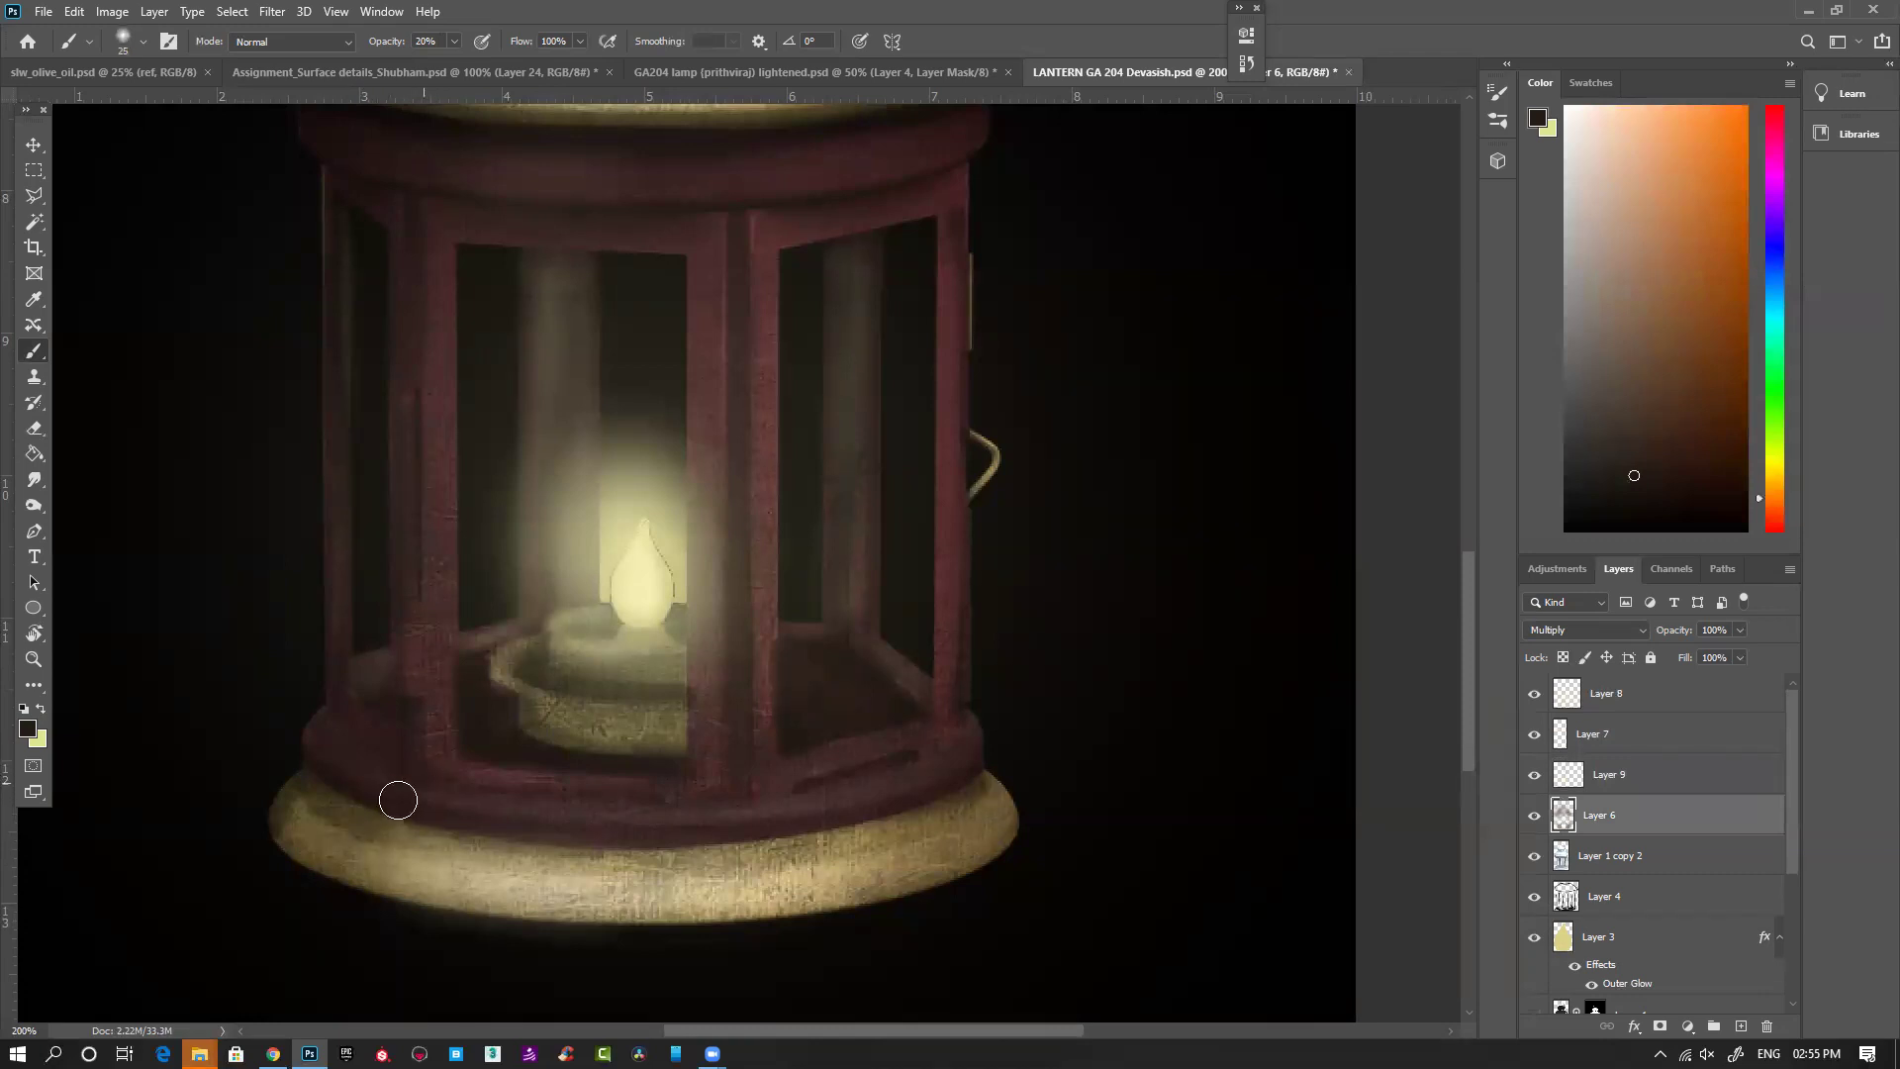
{"action": "key", "text": "0"}
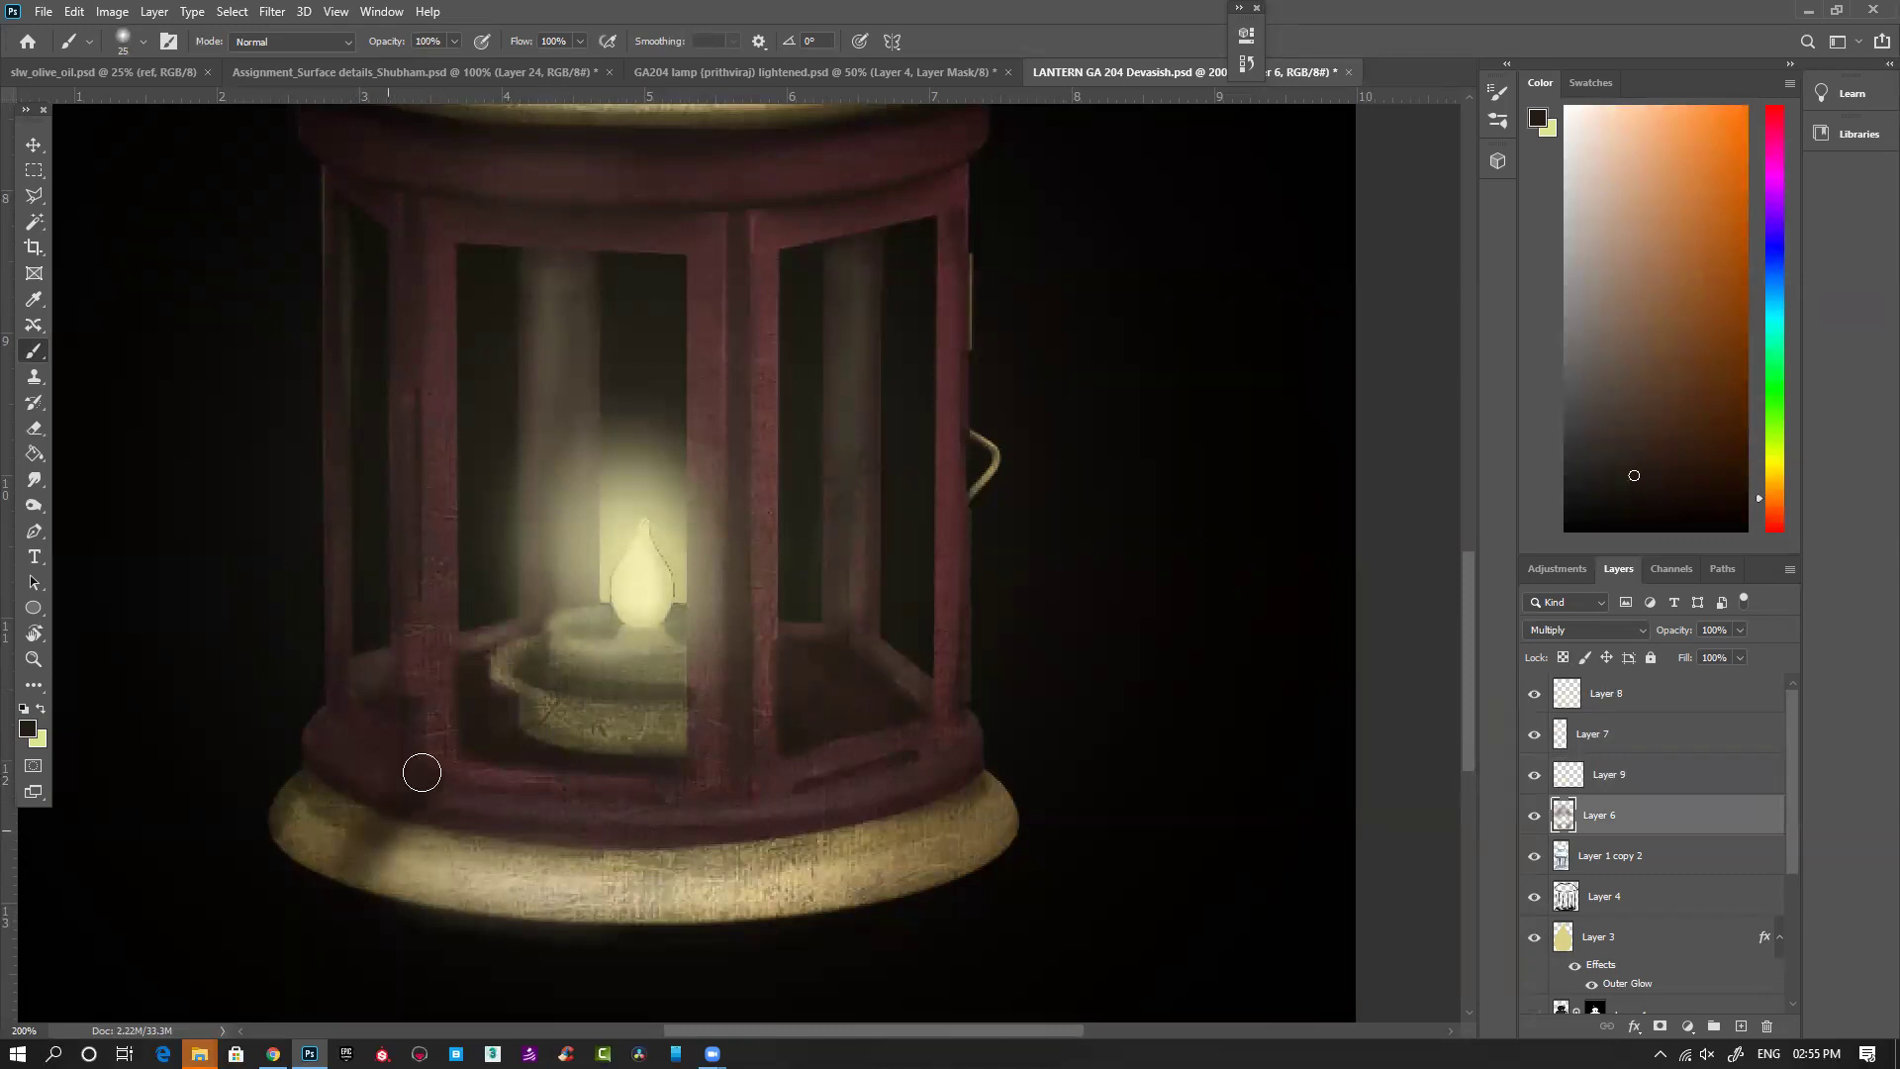
{"action": "mouse_move", "coordinate": [738, 805]}
{"action": "left_mouse_down"}
{"action": "mouse_move", "coordinate": [742, 915]}
{"action": "mouse_move", "coordinate": [789, 908]}
{"action": "mouse_move", "coordinate": [776, 848]}
{"action": "left_mouse_up"}
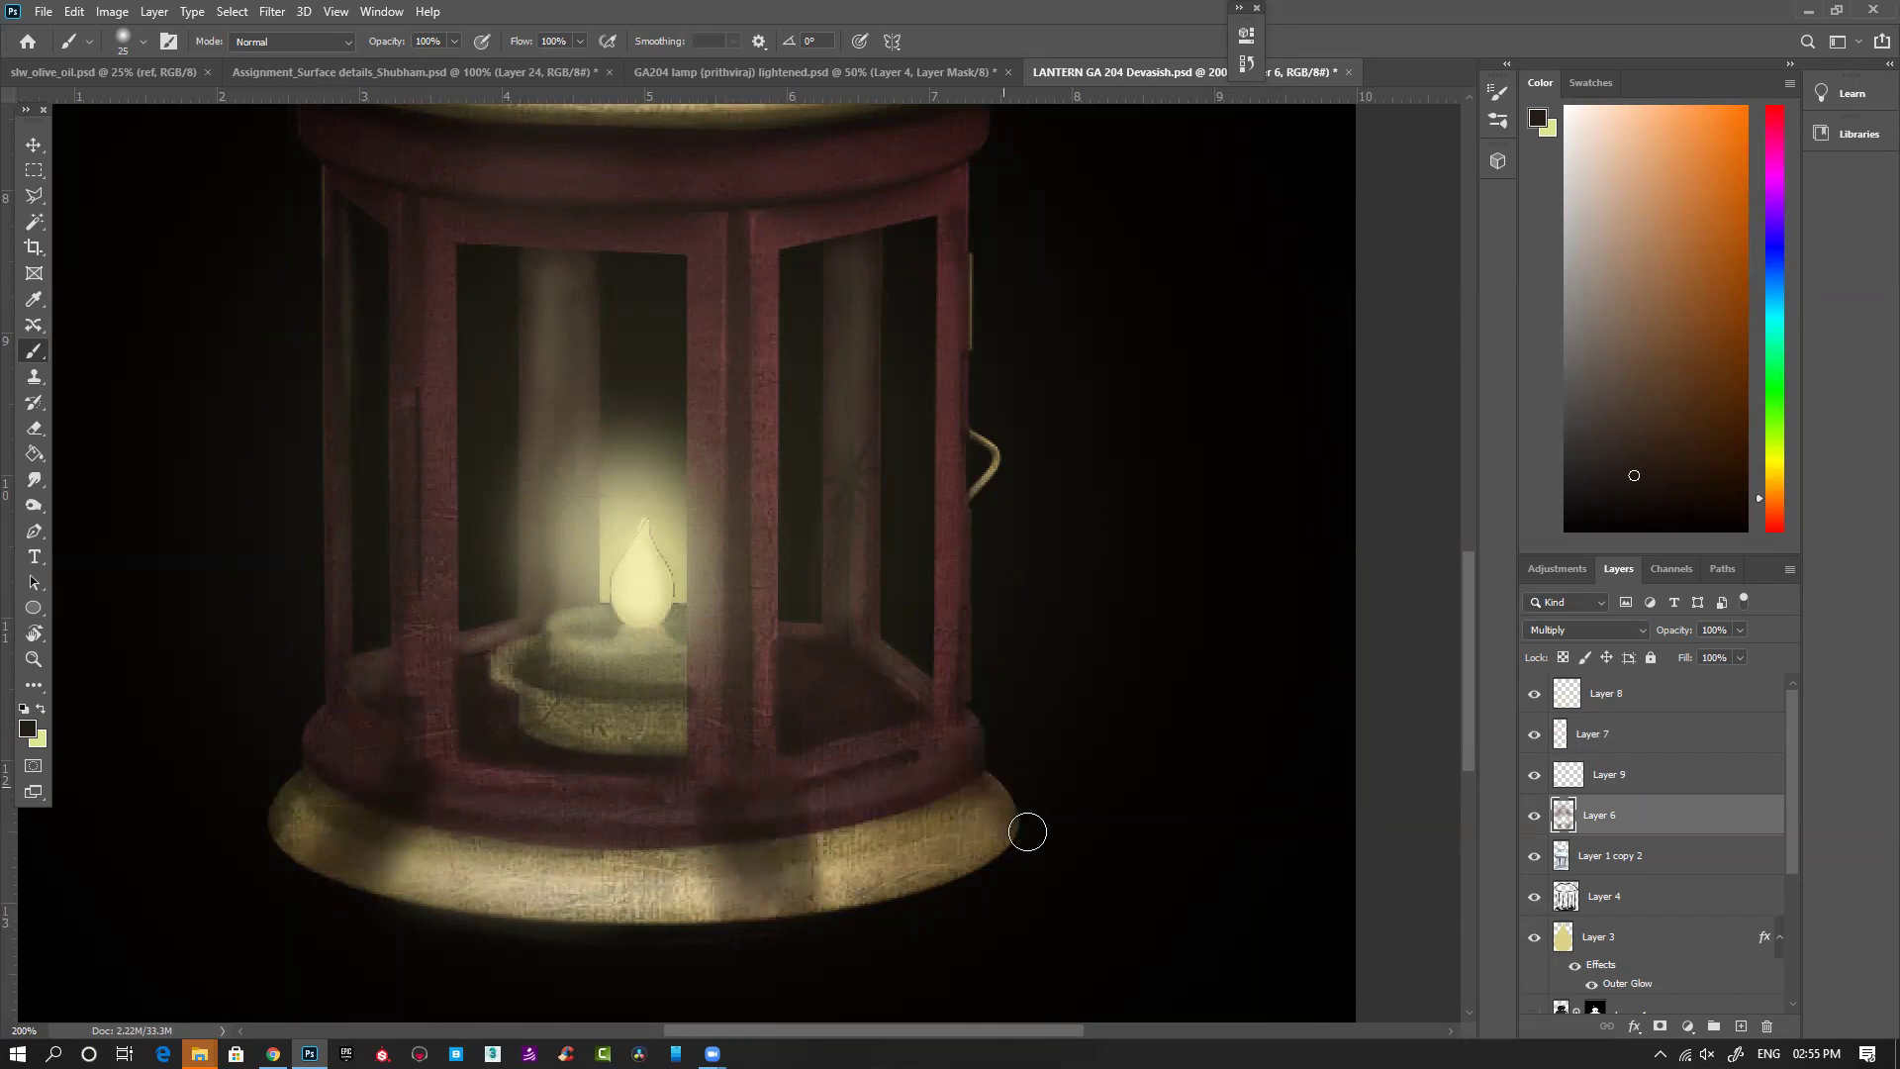
{"action": "mouse_move", "coordinate": [404, 830]}
{"action": "left_mouse_down"}
{"action": "mouse_move", "coordinate": [399, 899]}
{"action": "mouse_move", "coordinate": [400, 879]}
{"action": "left_mouse_up"}
{"action": "mouse_move", "coordinate": [801, 827]}
{"action": "left_mouse_down"}
{"action": "mouse_move", "coordinate": [785, 874]}
{"action": "mouse_move", "coordinate": [744, 889]}
{"action": "left_mouse_up"}
Step: Paint a flame-yellow highlight on the right part of the red lower rim and brass base on Layer 7 at 20% opacity
{"action": "left_click", "coordinate": [646, 563], "text": "alt"}
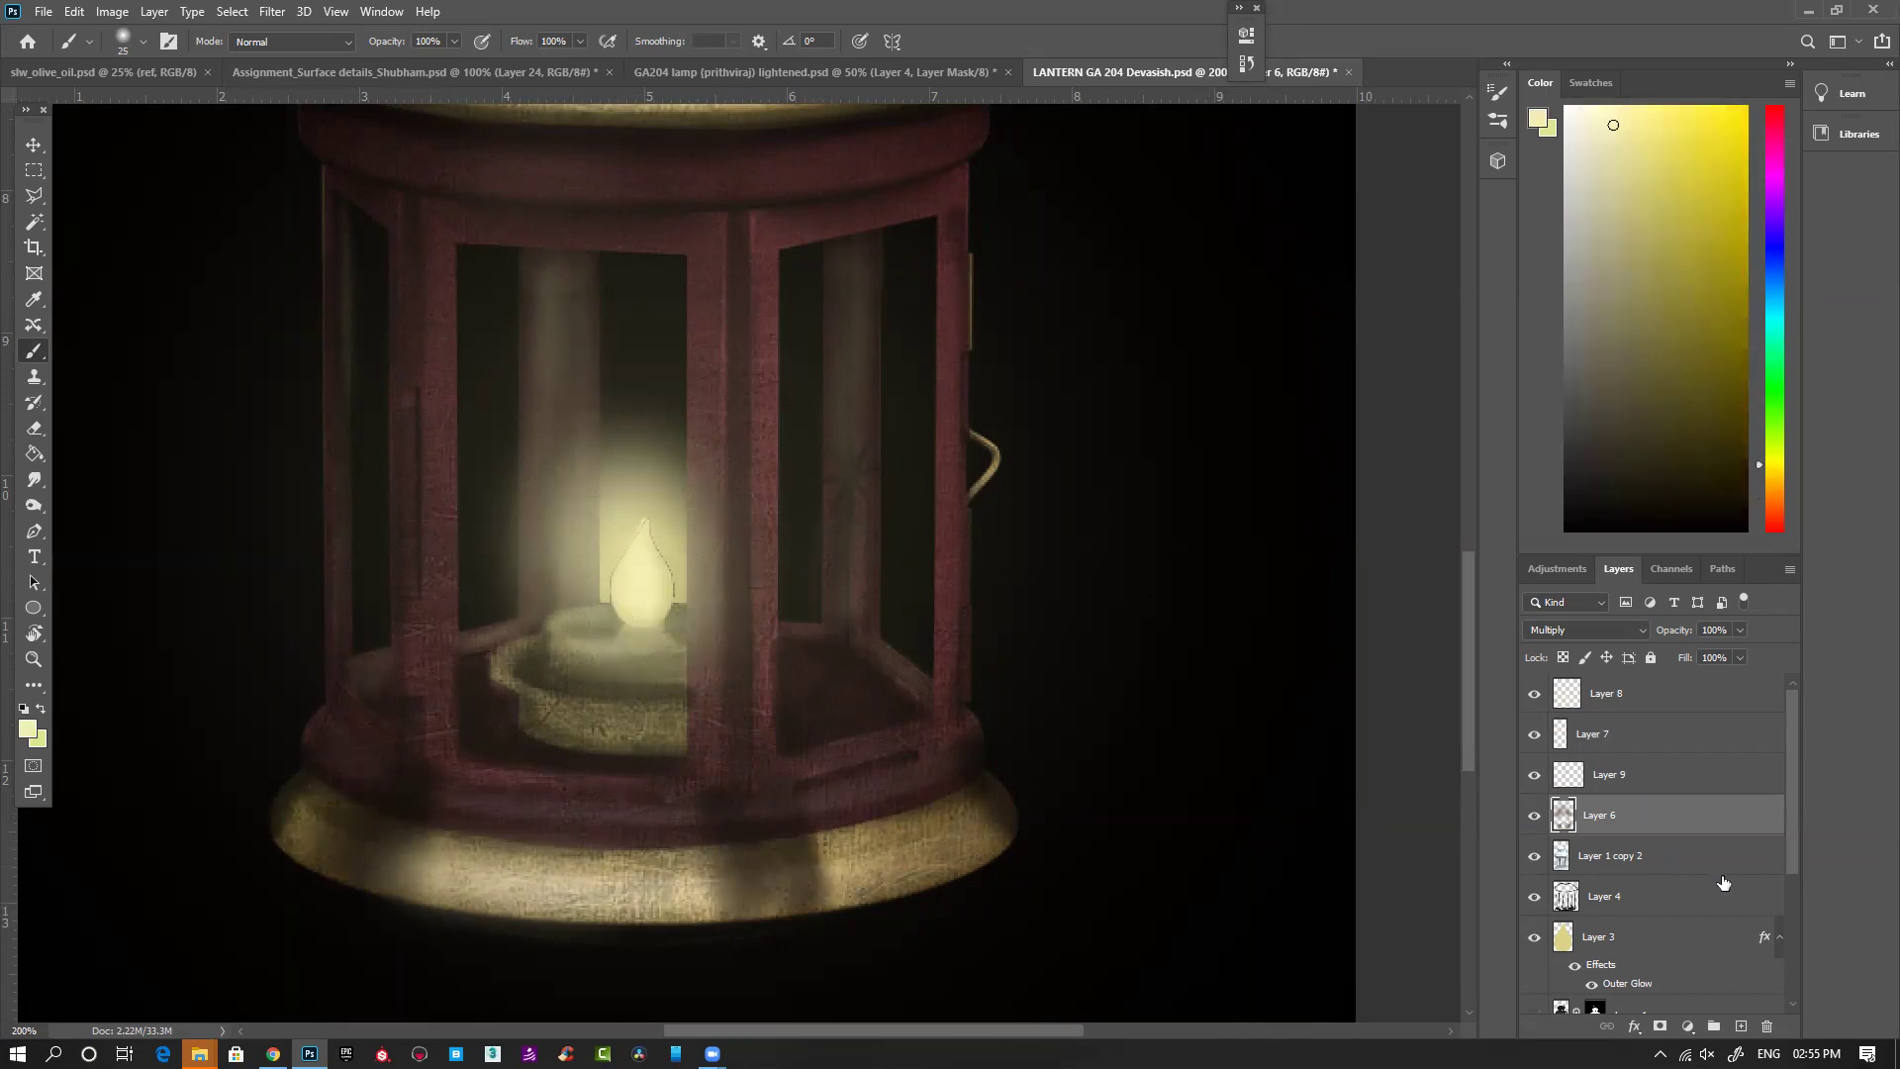
{"action": "left_click", "coordinate": [1636, 743]}
{"action": "key", "text": "bracketleft"}
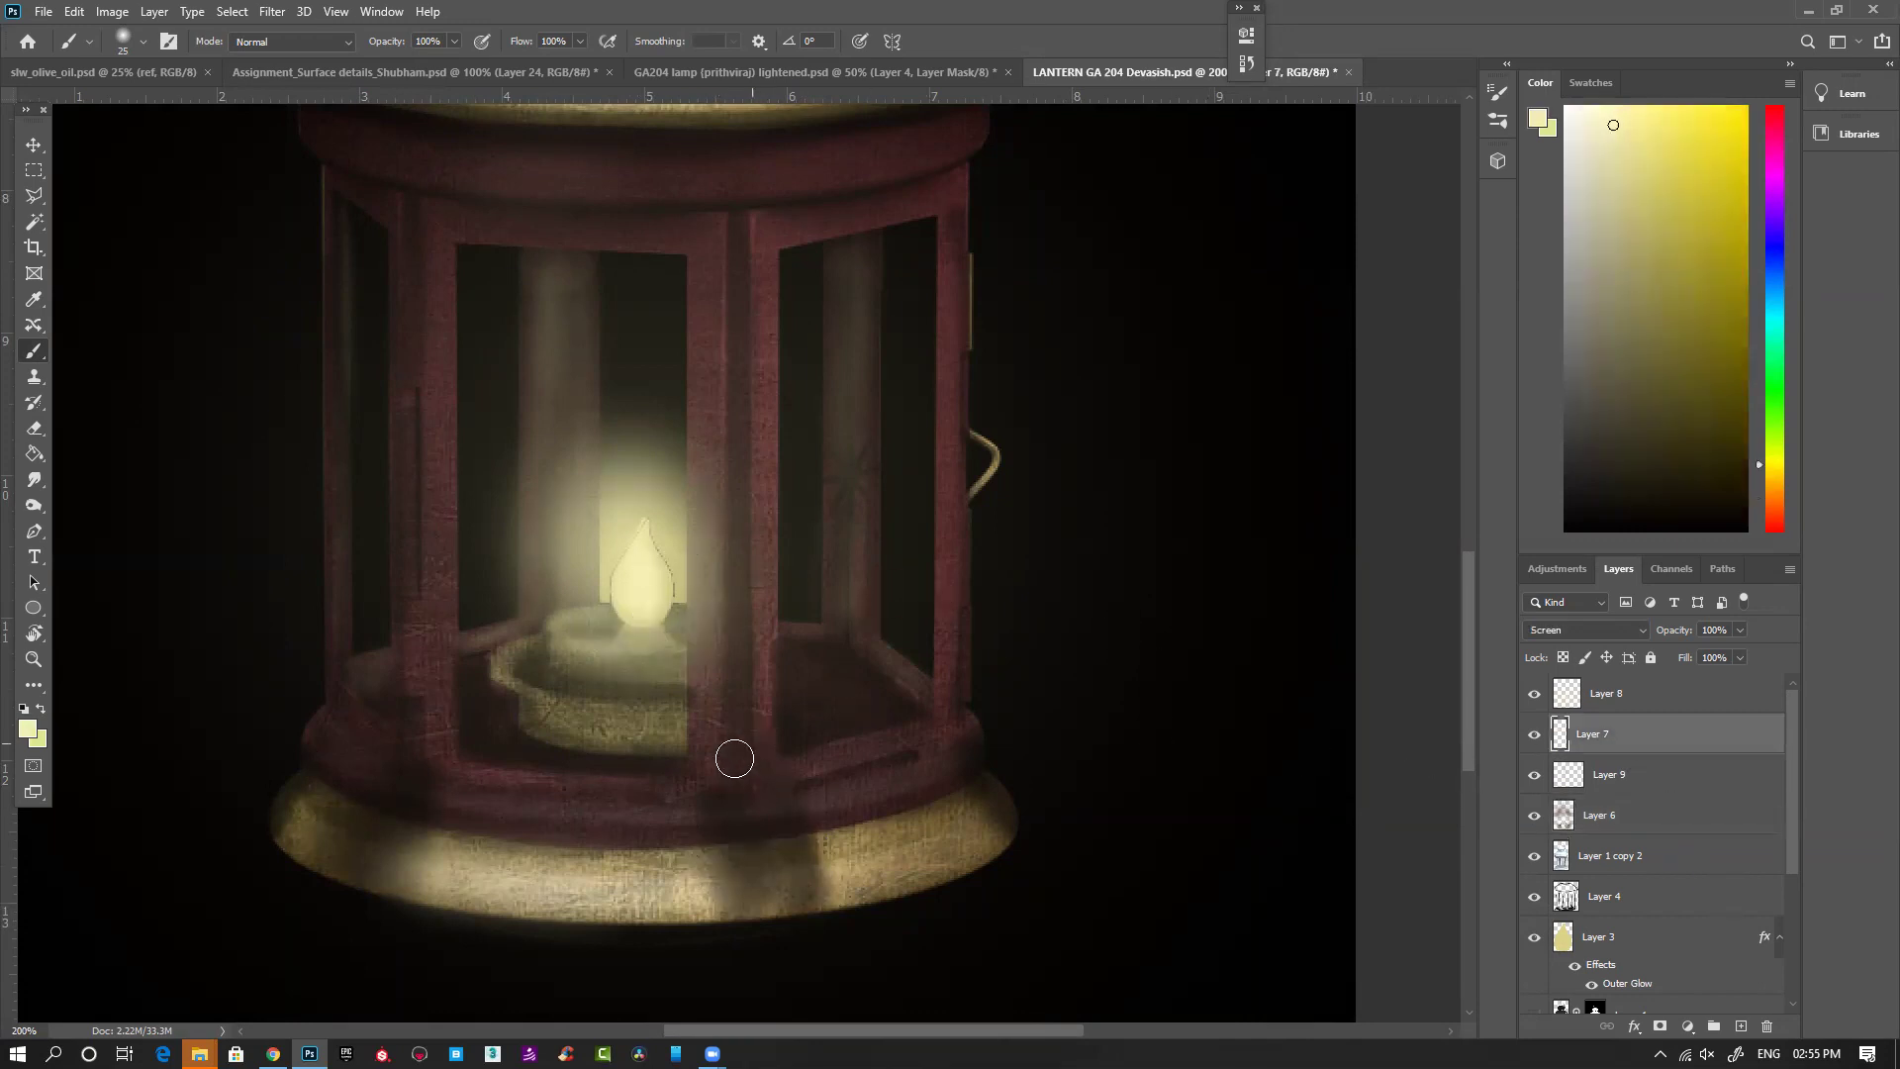
{"action": "key", "text": "bracketleft"}
{"action": "key", "text": "bracketleft"}
{"action": "left_click_drag", "start_coordinate": [916, 760], "coordinate": [841, 792]}
{"action": "key", "text": "bracketright"}
{"action": "key", "text": "bracketright"}
{"action": "mouse_move", "coordinate": [920, 768]}
{"action": "left_mouse_down"}
{"action": "mouse_move", "coordinate": [837, 797]}
{"action": "mouse_move", "coordinate": [950, 769]}
{"action": "mouse_move", "coordinate": [946, 807]}
{"action": "mouse_move", "coordinate": [869, 850]}
{"action": "left_mouse_up"}
{"action": "left_click_drag", "start_coordinate": [984, 803], "coordinate": [889, 844]}
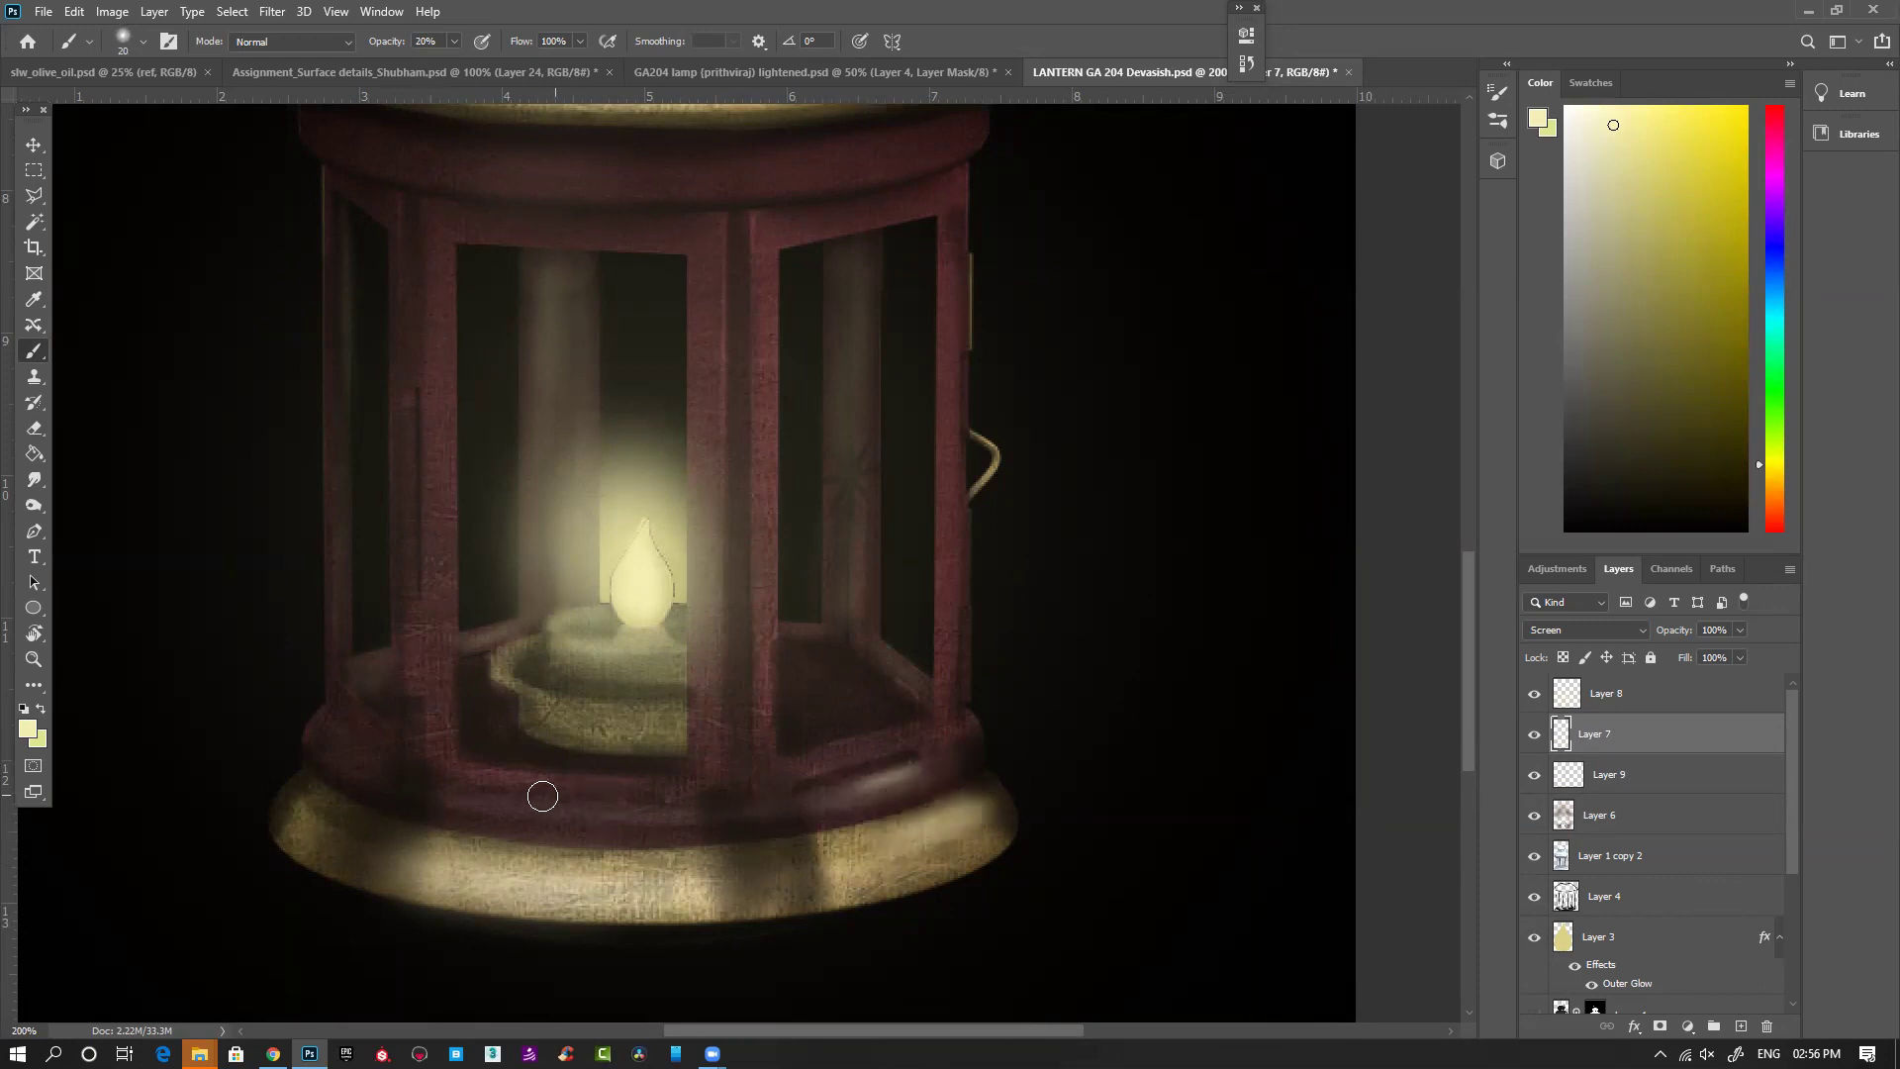
Step: Add soft flame-yellow highlights along the front and left parts of the red lower rim, refining the one on the right
{"action": "key", "text": "bracketleft"}
{"action": "mouse_move", "coordinate": [509, 798]}
{"action": "left_mouse_down"}
{"action": "mouse_move", "coordinate": [677, 812]}
{"action": "mouse_move", "coordinate": [499, 803]}
{"action": "mouse_move", "coordinate": [653, 824]}
{"action": "mouse_move", "coordinate": [521, 808]}
{"action": "mouse_move", "coordinate": [667, 852]}
{"action": "mouse_move", "coordinate": [487, 859]}
{"action": "mouse_move", "coordinate": [641, 875]}
{"action": "mouse_move", "coordinate": [478, 847]}
{"action": "mouse_move", "coordinate": [689, 855]}
{"action": "mouse_move", "coordinate": [948, 826]}
{"action": "mouse_move", "coordinate": [833, 843]}
{"action": "left_mouse_up"}
{"action": "mouse_move", "coordinate": [914, 768]}
{"action": "left_mouse_down"}
{"action": "mouse_move", "coordinate": [812, 802]}
{"action": "mouse_move", "coordinate": [835, 790]}
{"action": "left_mouse_up"}
{"action": "left_click_drag", "start_coordinate": [400, 762], "coordinate": [334, 736]}
{"action": "key", "text": "bracketright"}
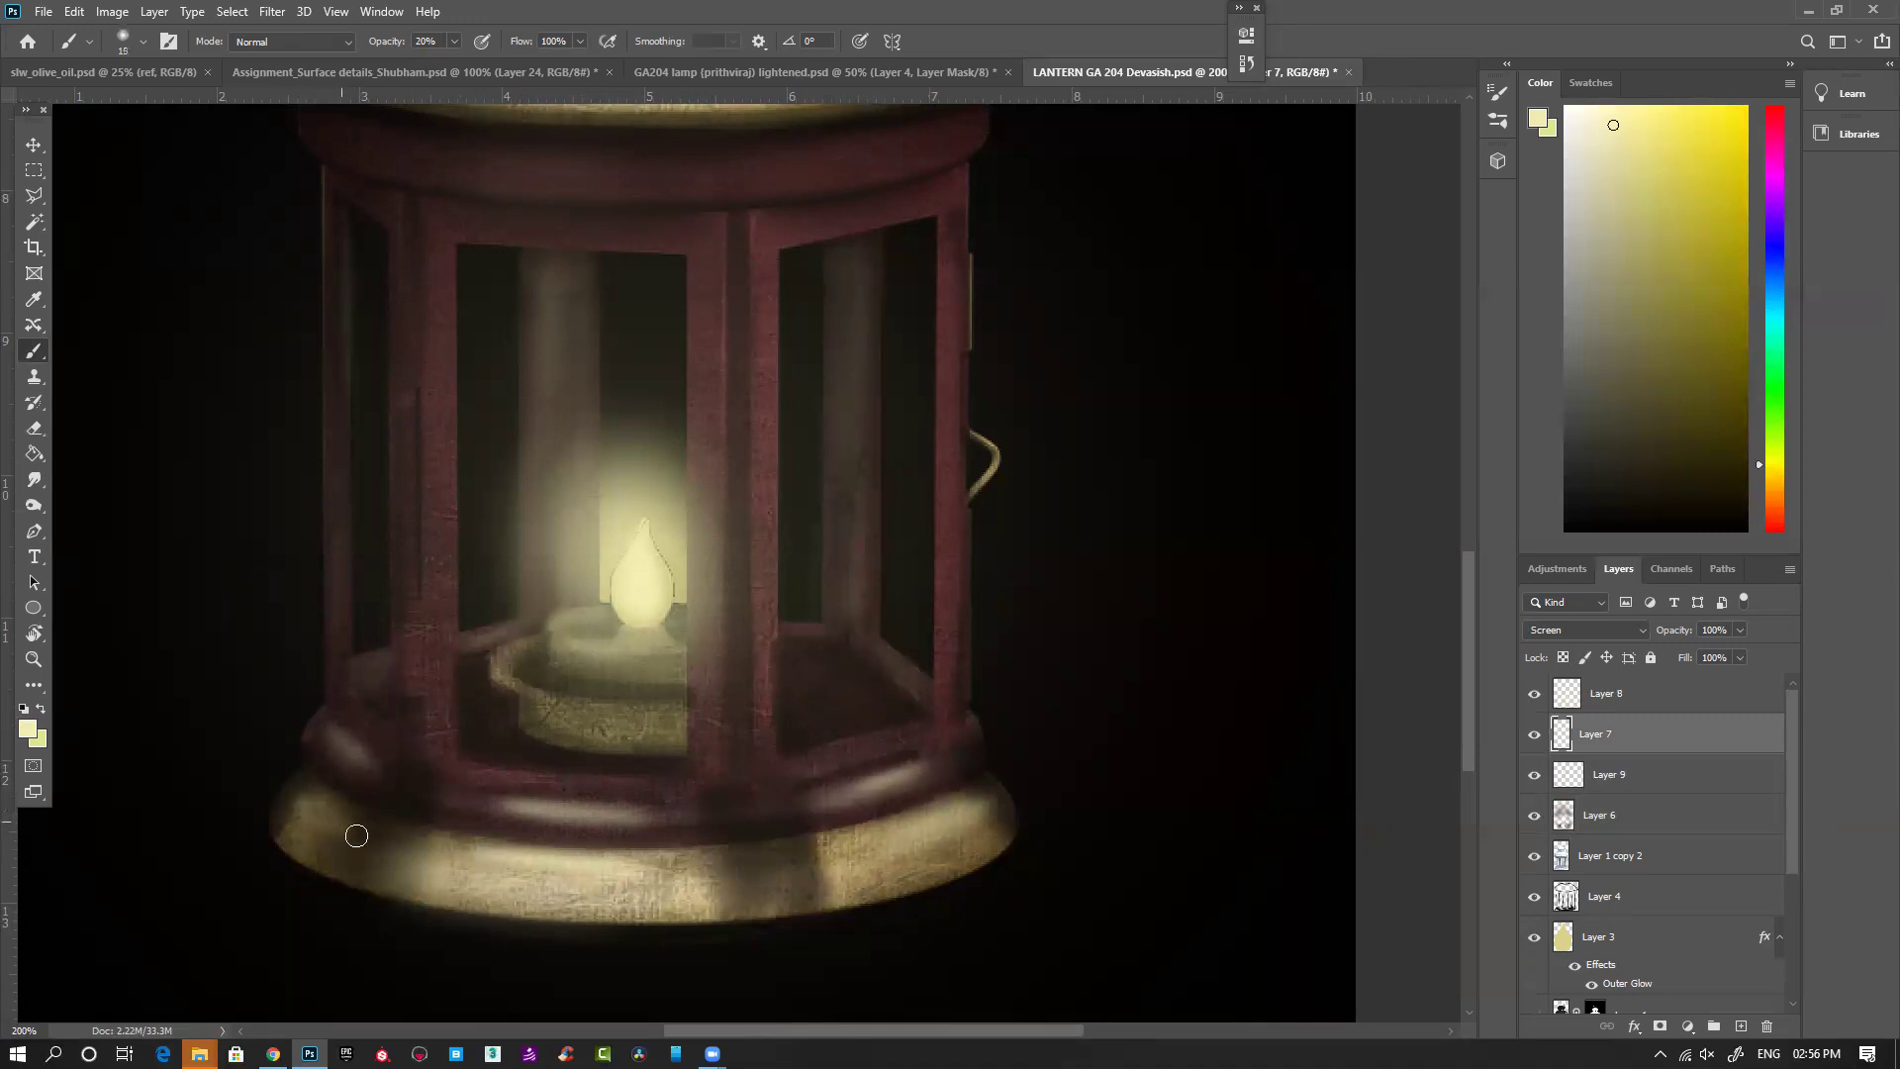
{"action": "mouse_move", "coordinate": [340, 743]}
{"action": "left_mouse_down"}
{"action": "mouse_move", "coordinate": [336, 760]}
{"action": "mouse_move", "coordinate": [379, 776]}
{"action": "left_mouse_up"}
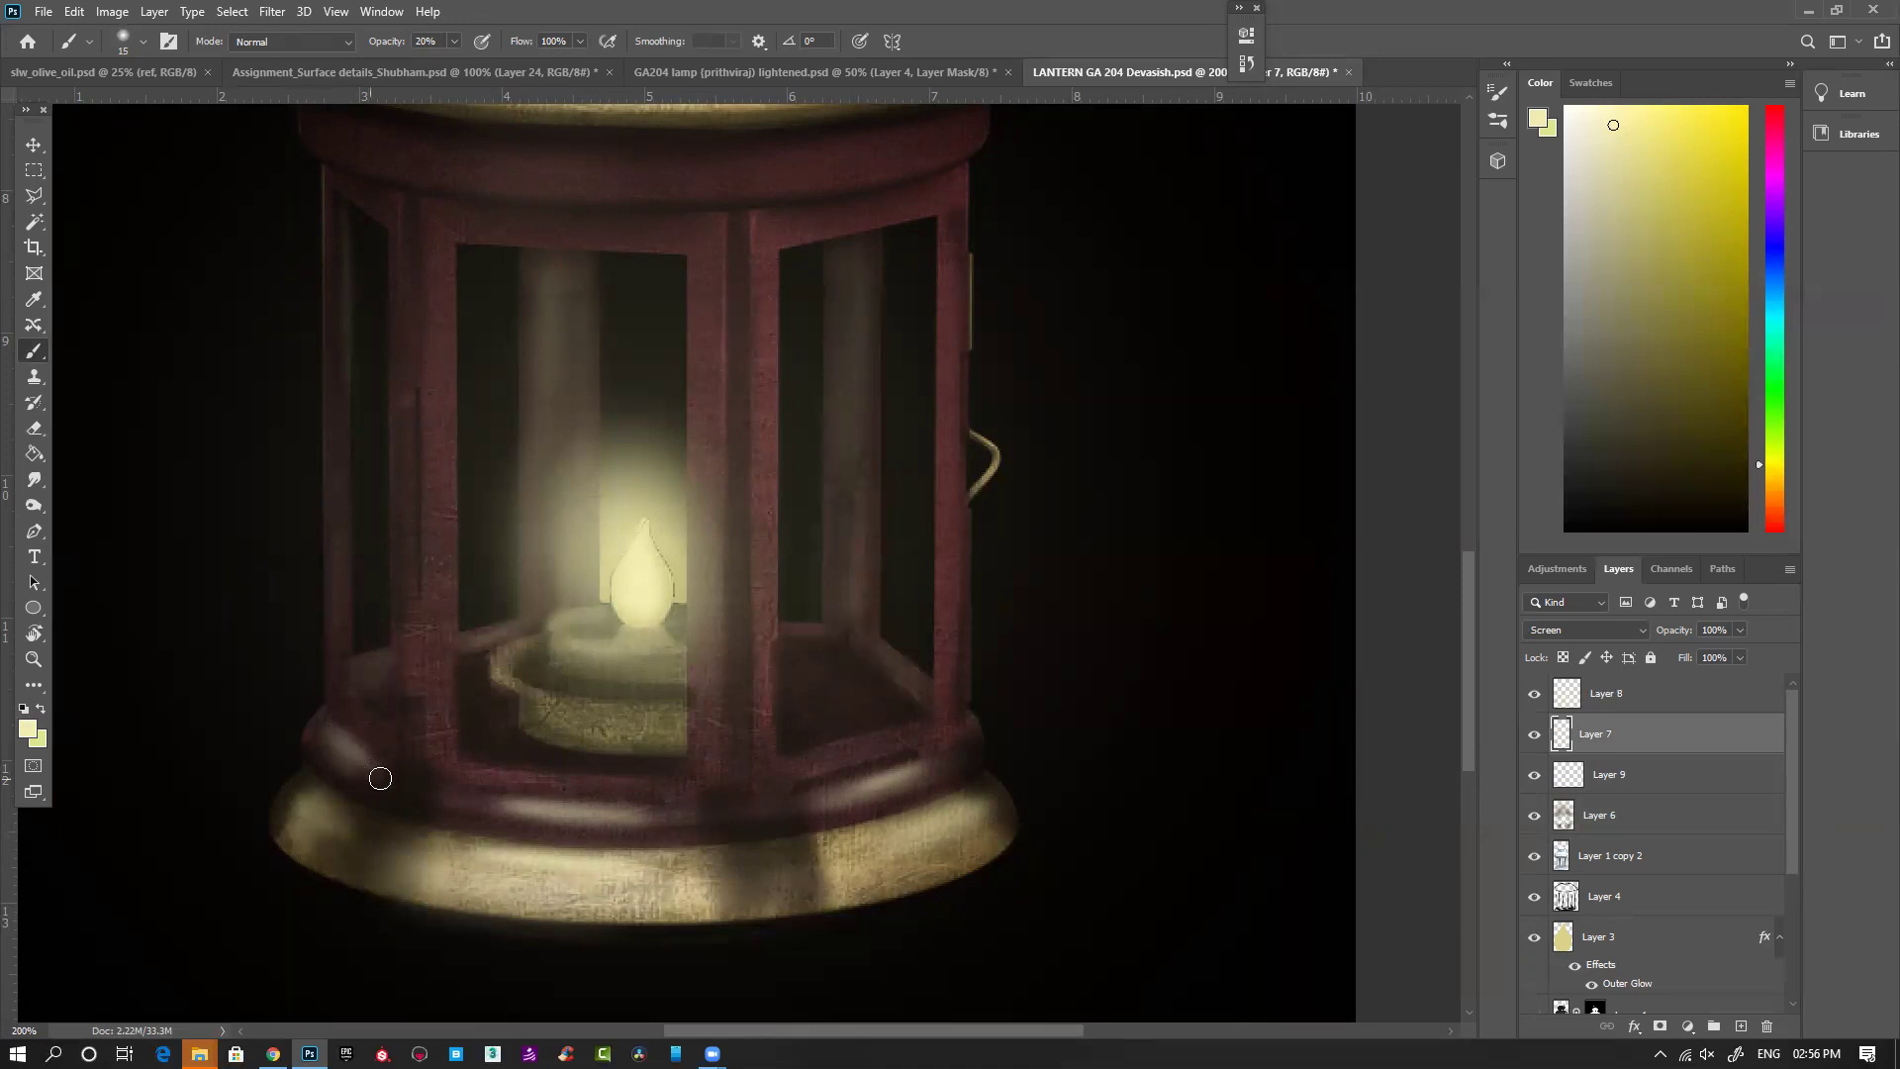
Step: Select Layer 6, sample a near-black, and define the frame's lower edges with fine dark strokes at 100% opacity
{"action": "left_click", "coordinate": [821, 764], "text": "alt"}
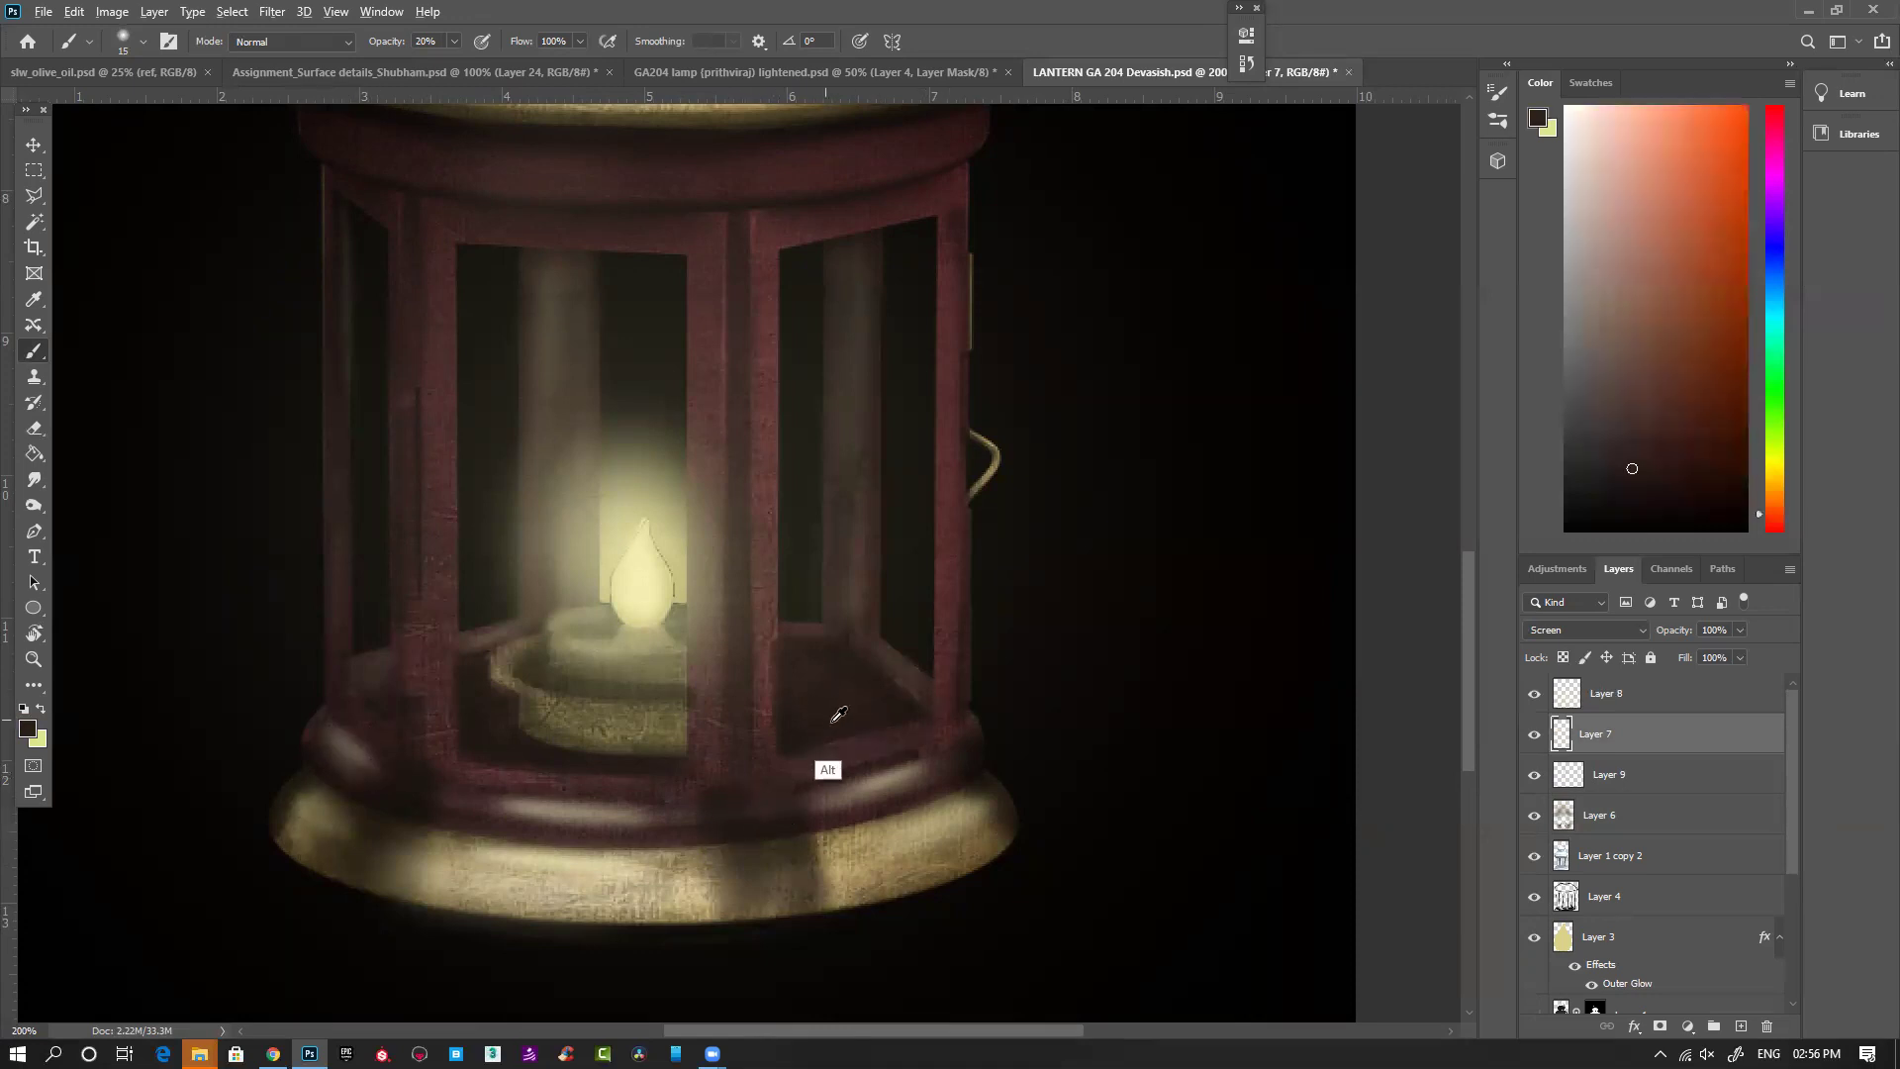
{"action": "key", "text": "ctrl+minus"}
{"action": "key", "text": "ctrl+minus"}
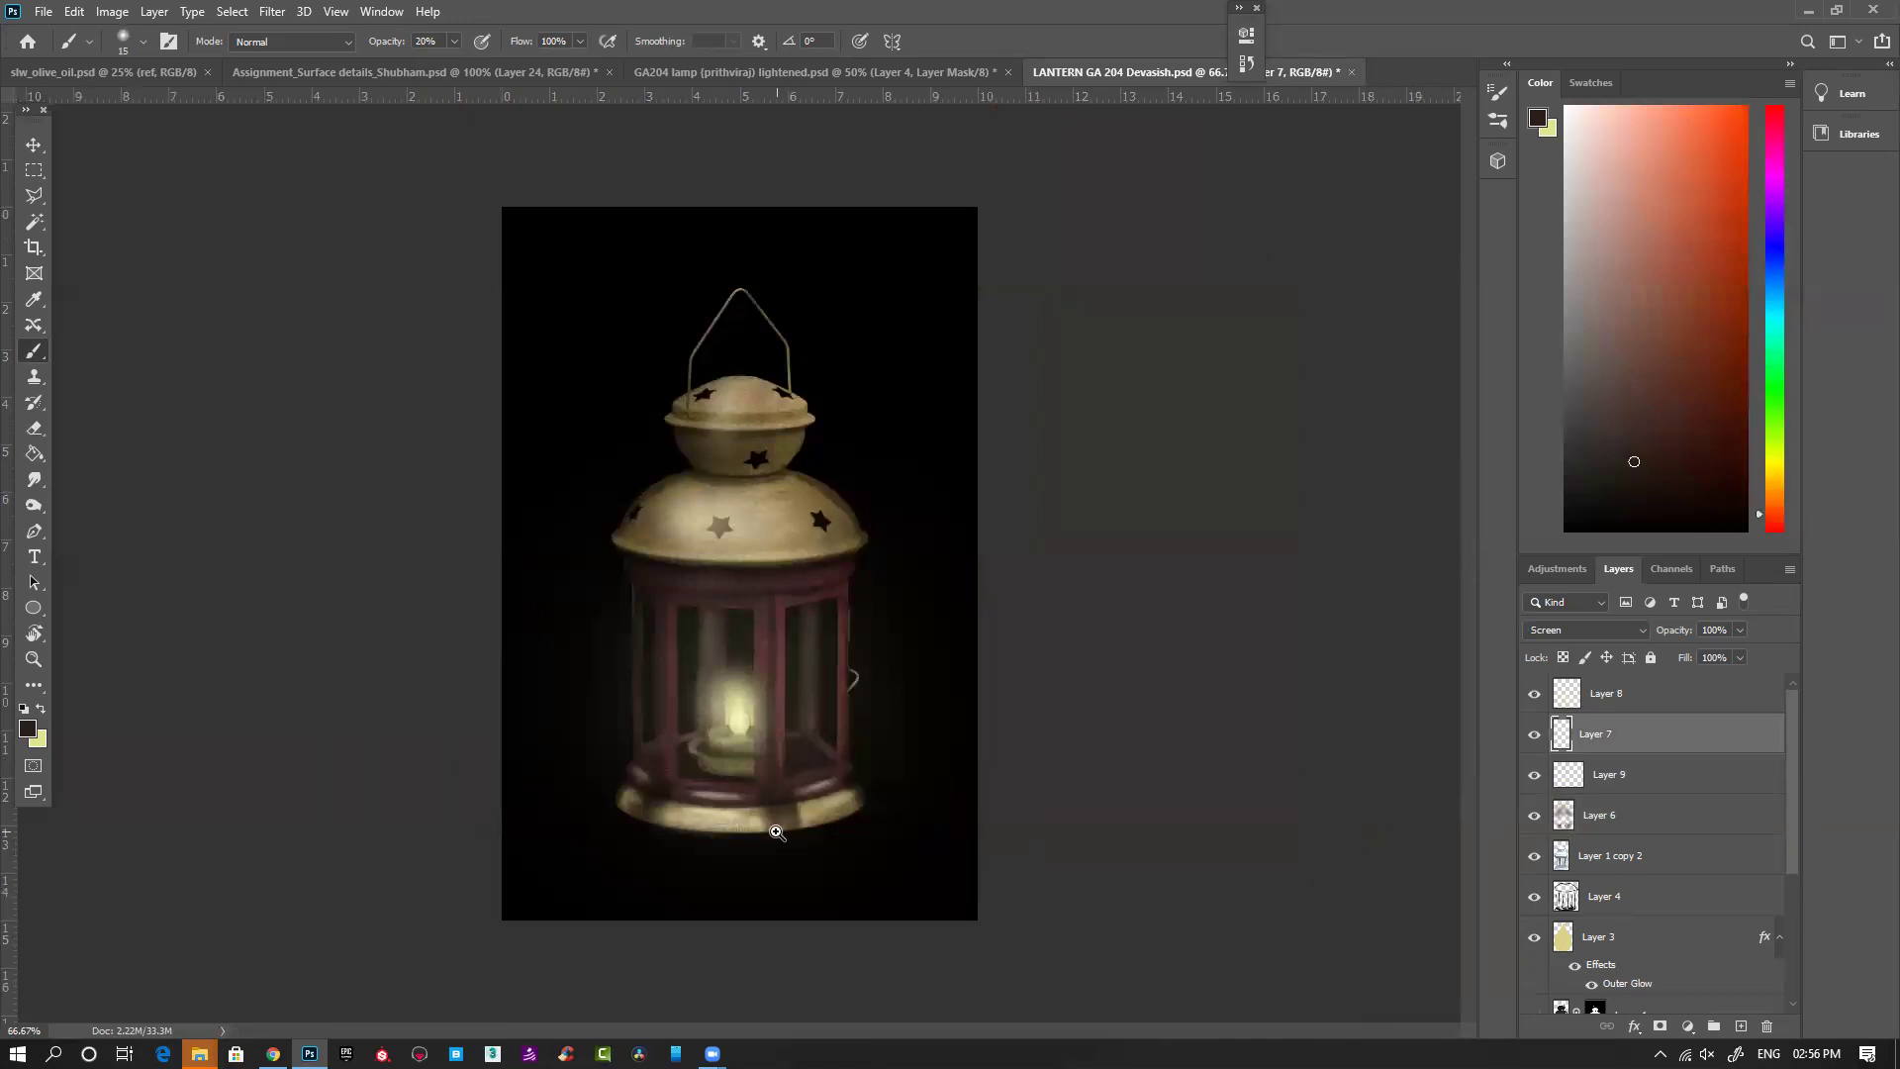
{"action": "left_click", "coordinate": [775, 828], "text": "ctrl"}
{"action": "scroll", "coordinate": [676, 815], "scroll_direction": "up", "scroll_amount": 2}
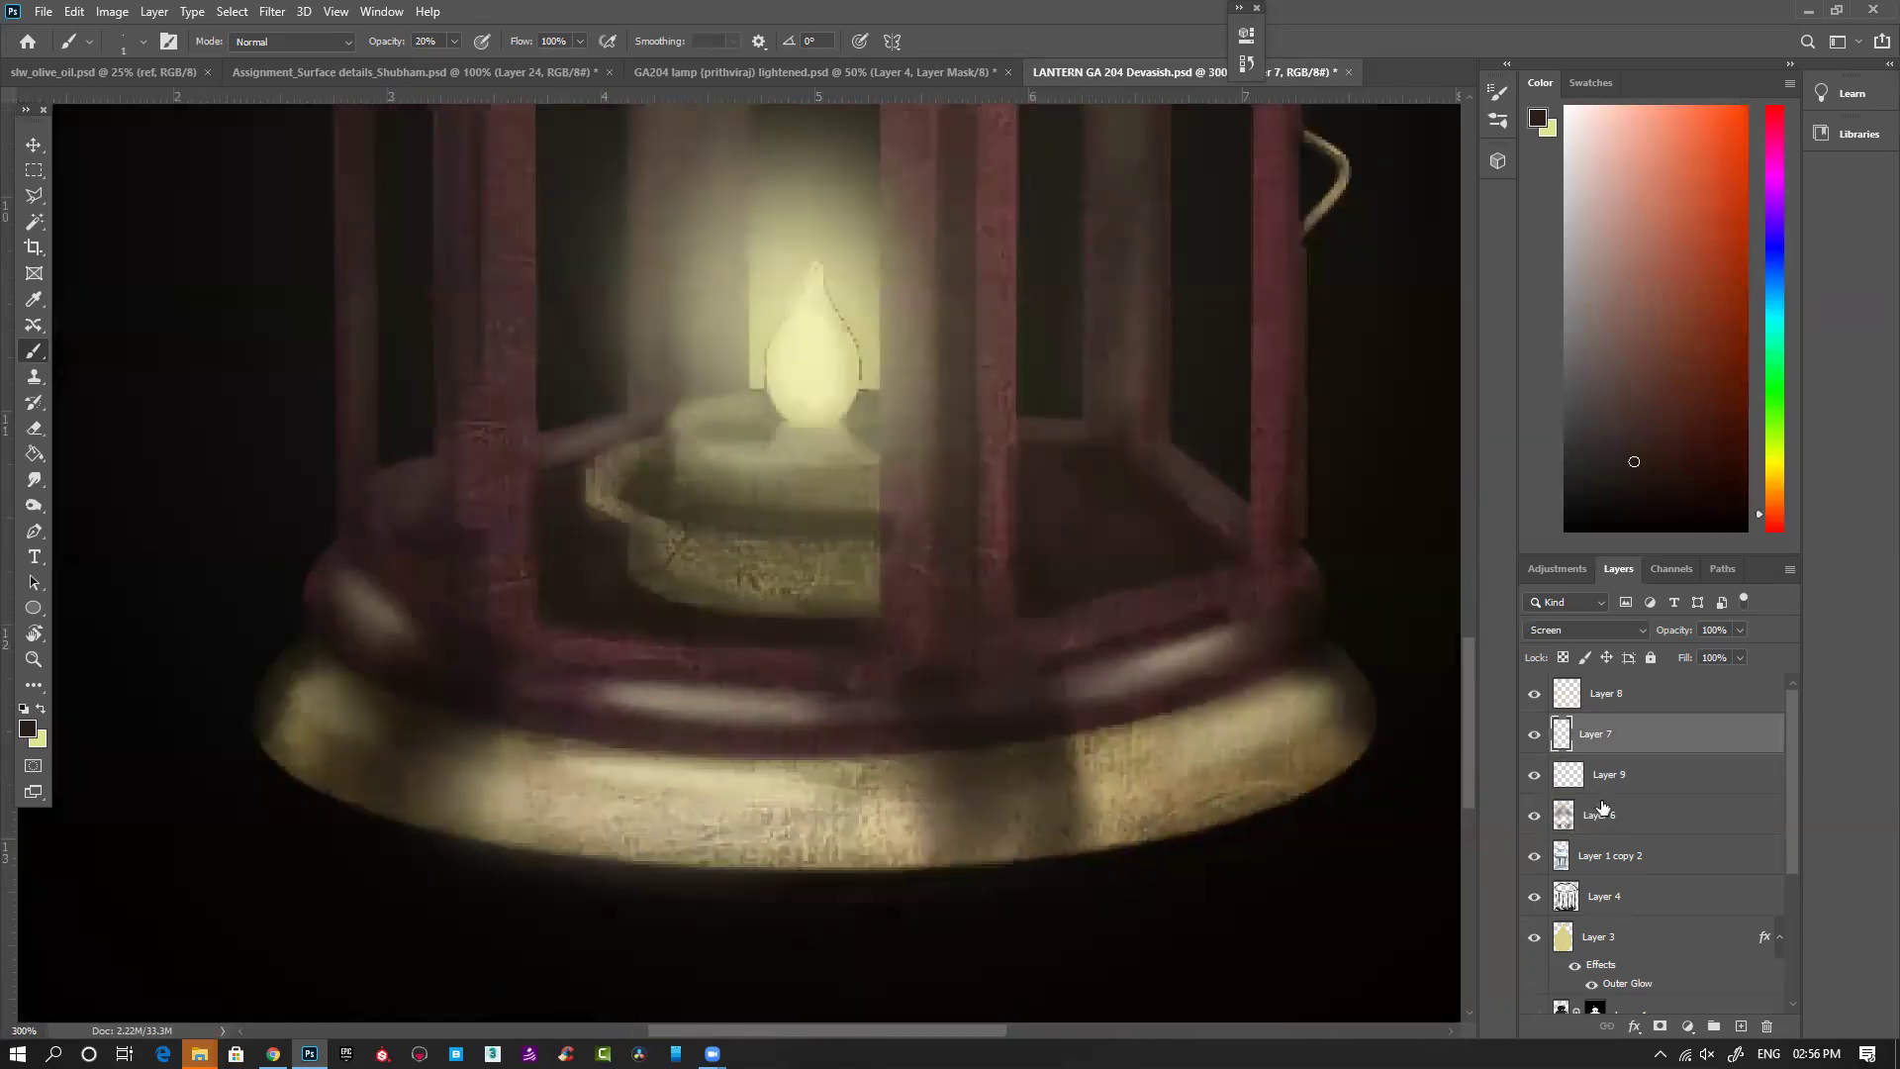
{"action": "left_click", "coordinate": [1604, 813]}
{"action": "left_click", "coordinate": [633, 673], "text": "alt"}
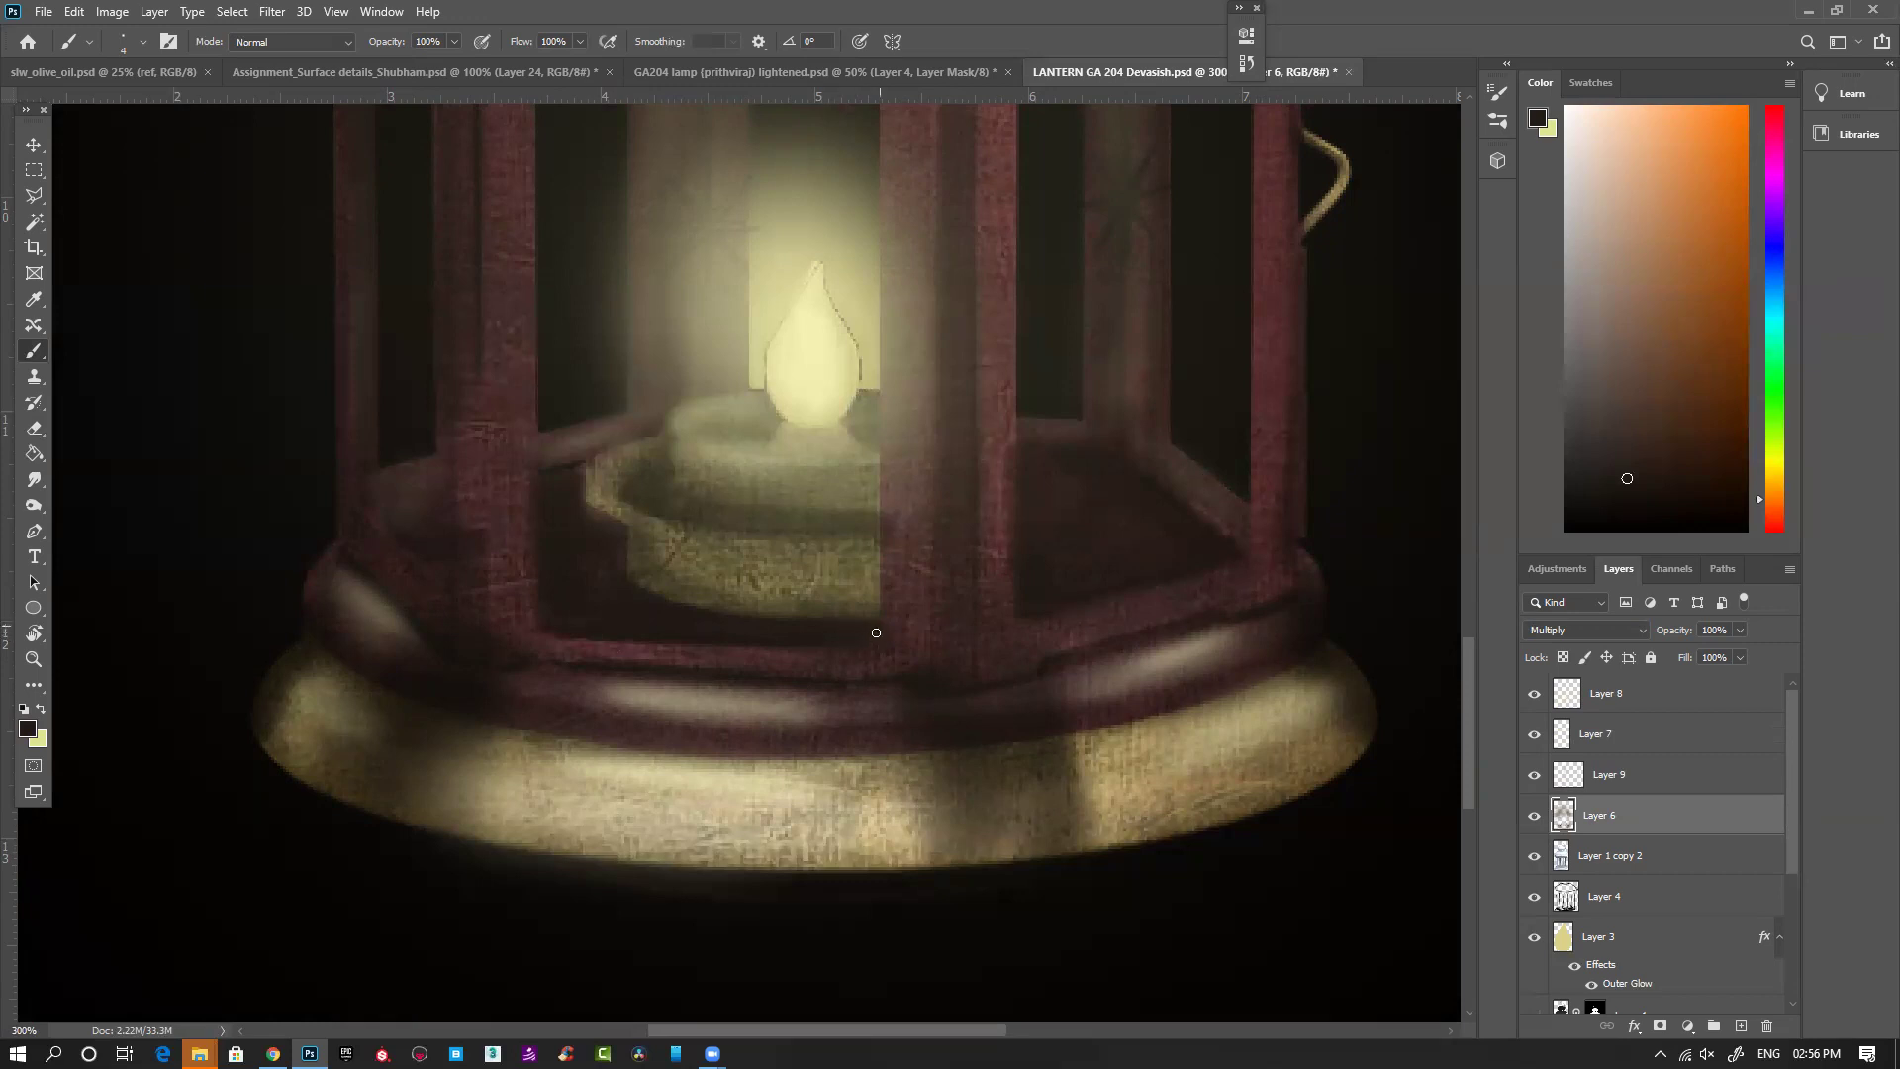
Step: Darken the left front post of the red frame on Layer 6 with vertical strokes of a soft 35 px brush
{"action": "key", "text": "ctrl+minus"}
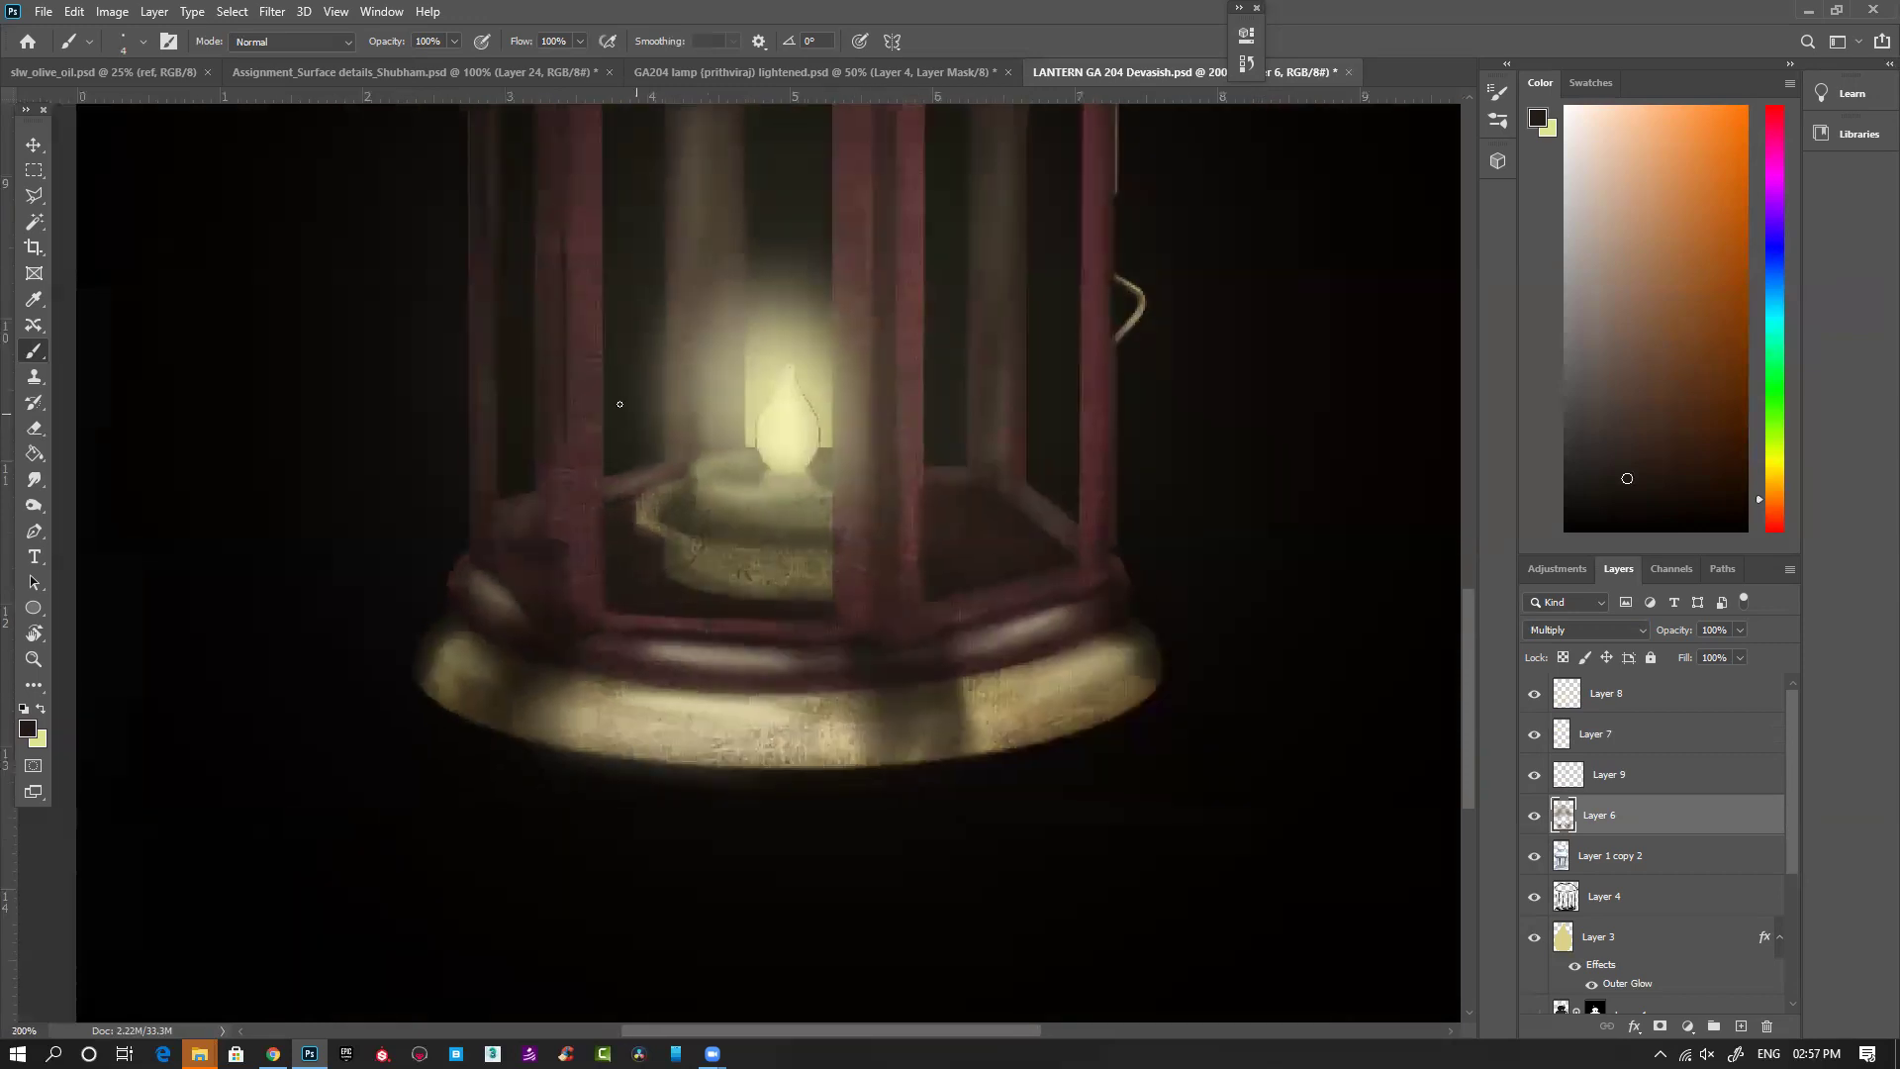
{"action": "key", "text": "ctrl+minus"}
{"action": "key", "text": "ctrl+minus"}
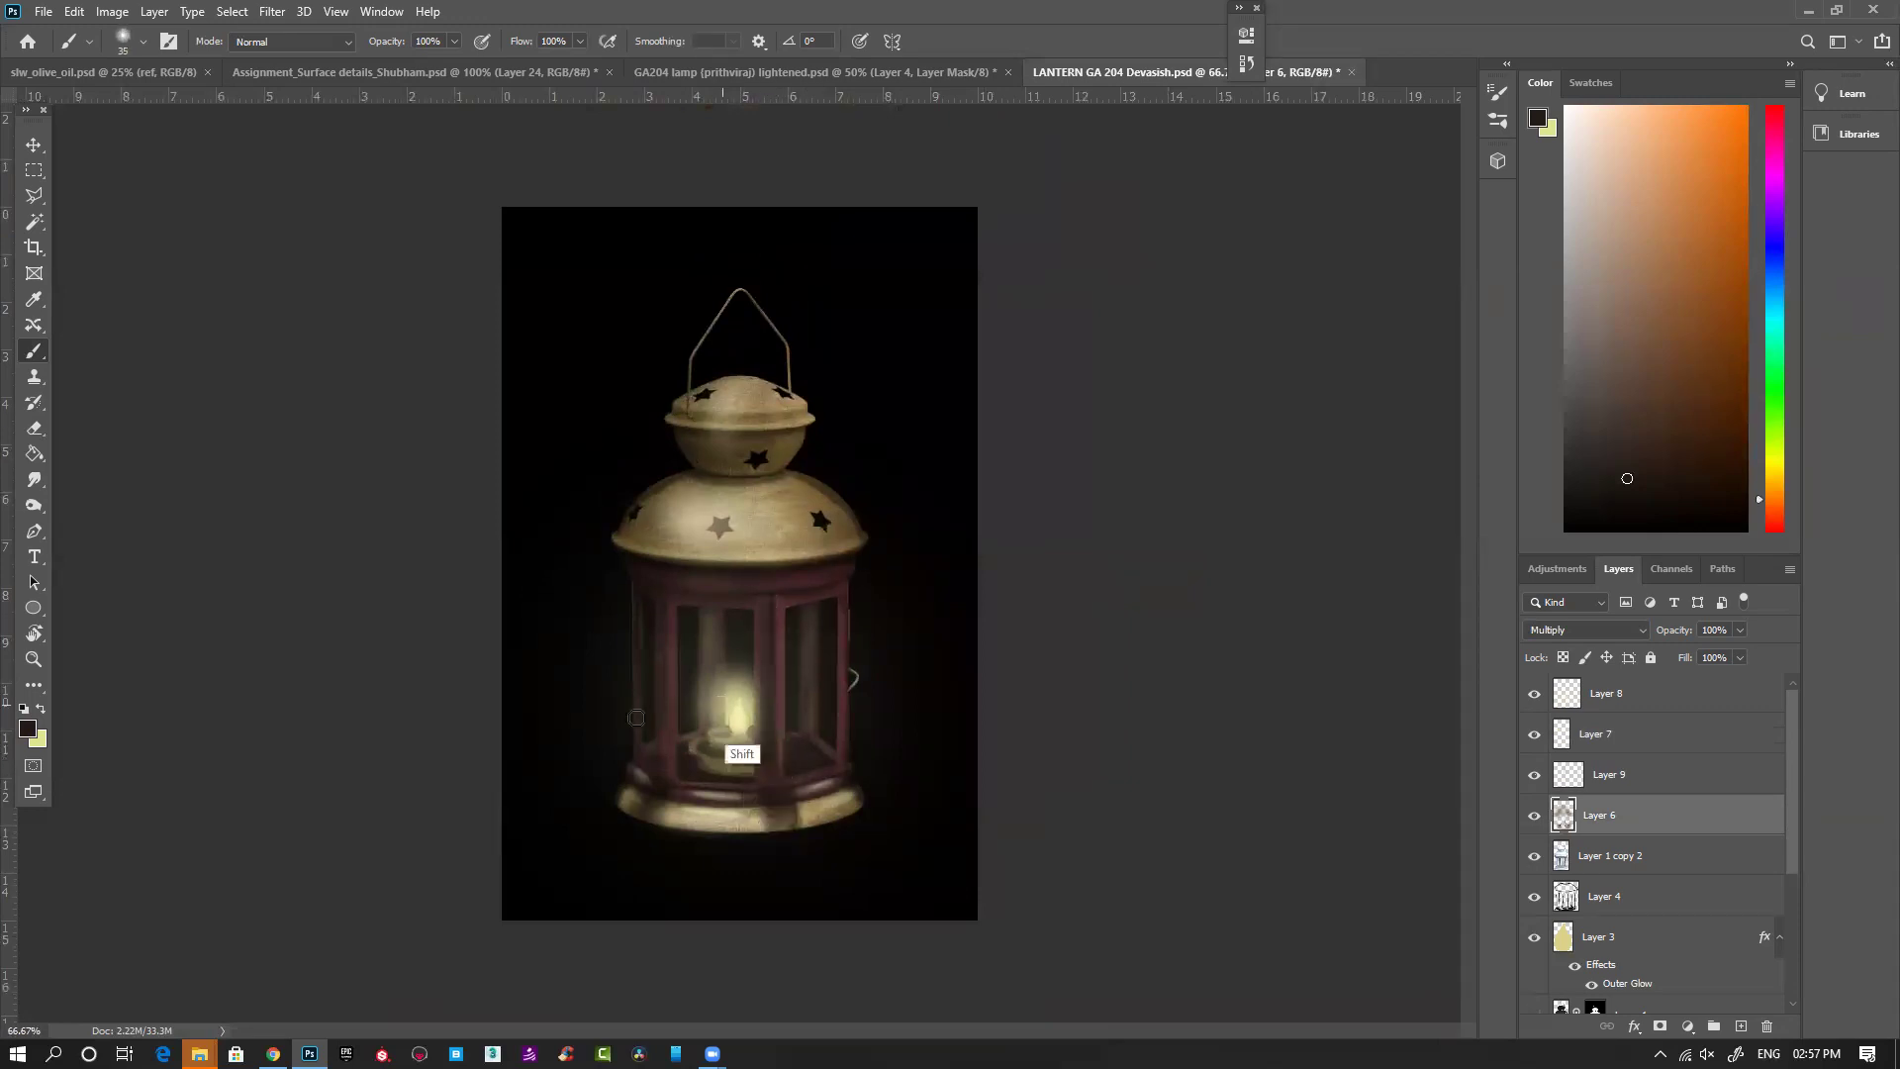
{"action": "left_click_drag", "start_coordinate": [659, 598], "coordinate": [662, 751]}
{"action": "left_click_drag", "start_coordinate": [667, 595], "coordinate": [671, 678]}
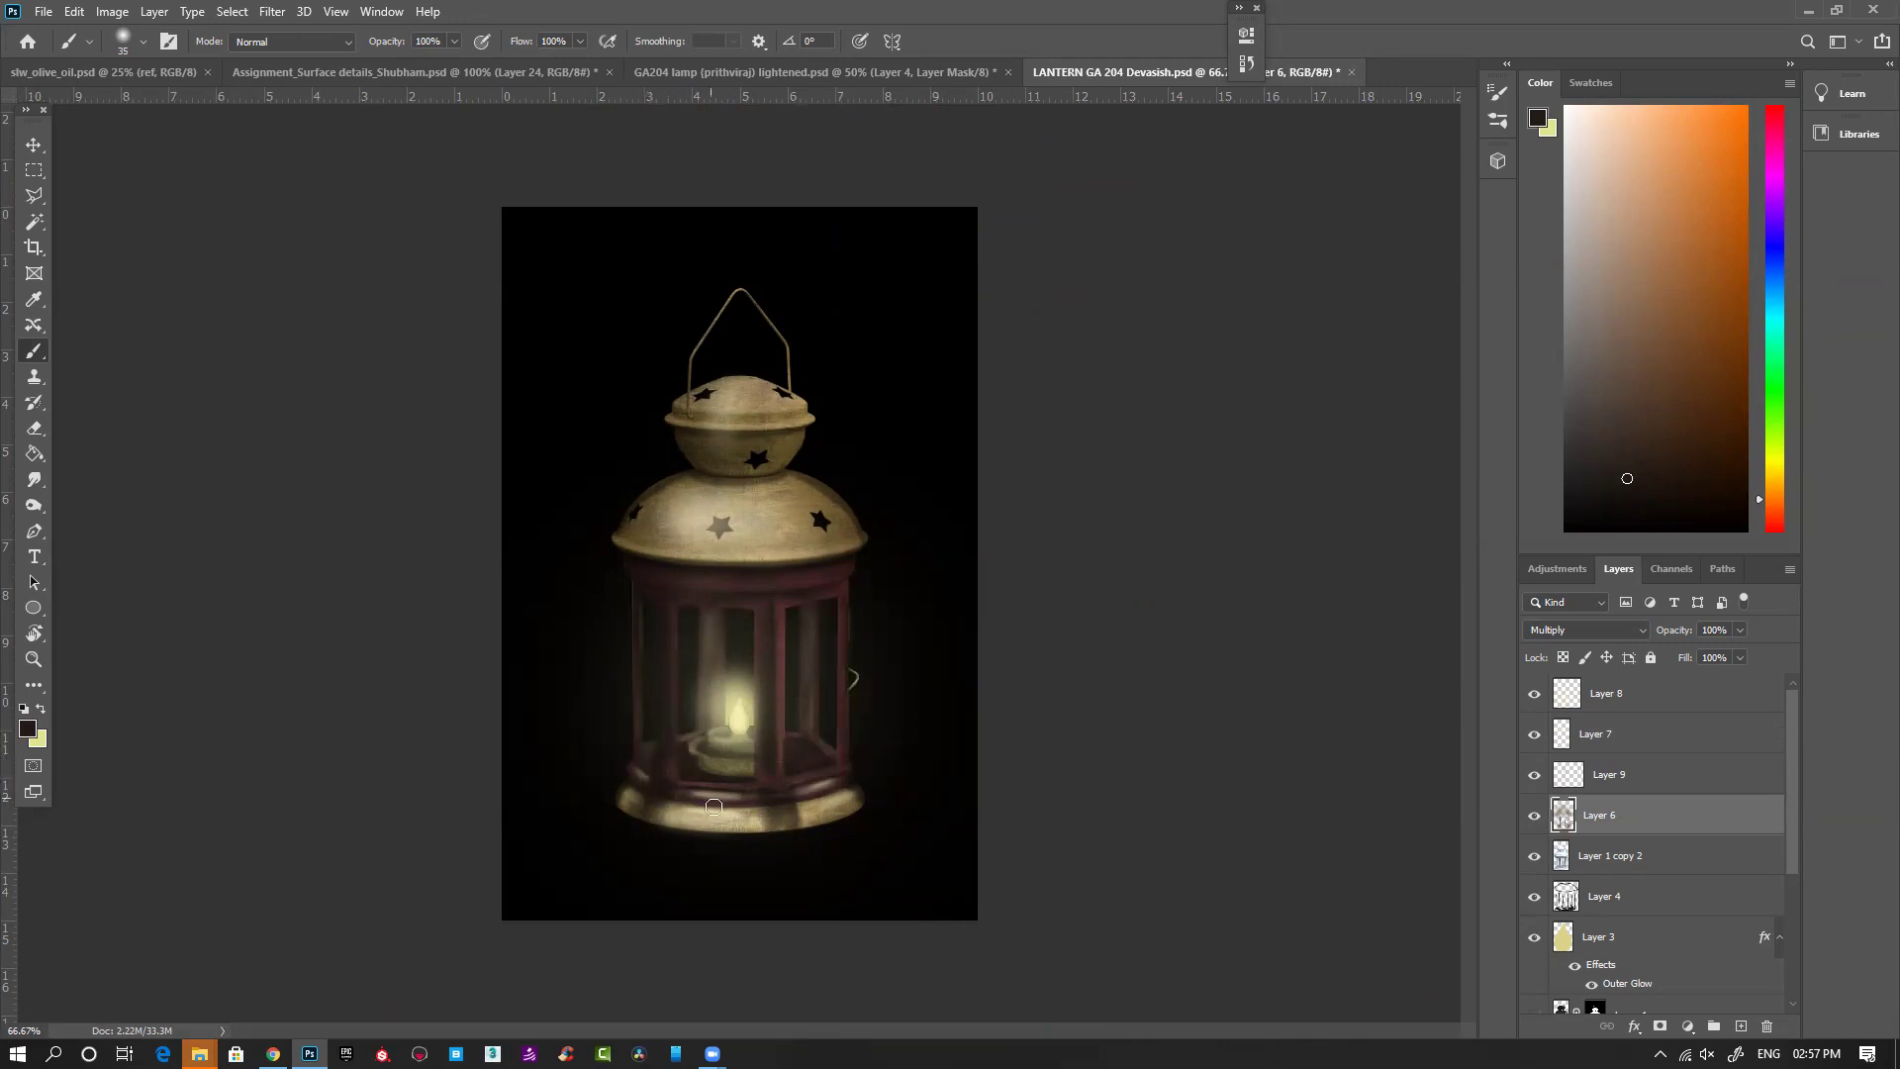
{"action": "scroll", "coordinate": [658, 807], "scroll_direction": "up", "scroll_amount": 2}
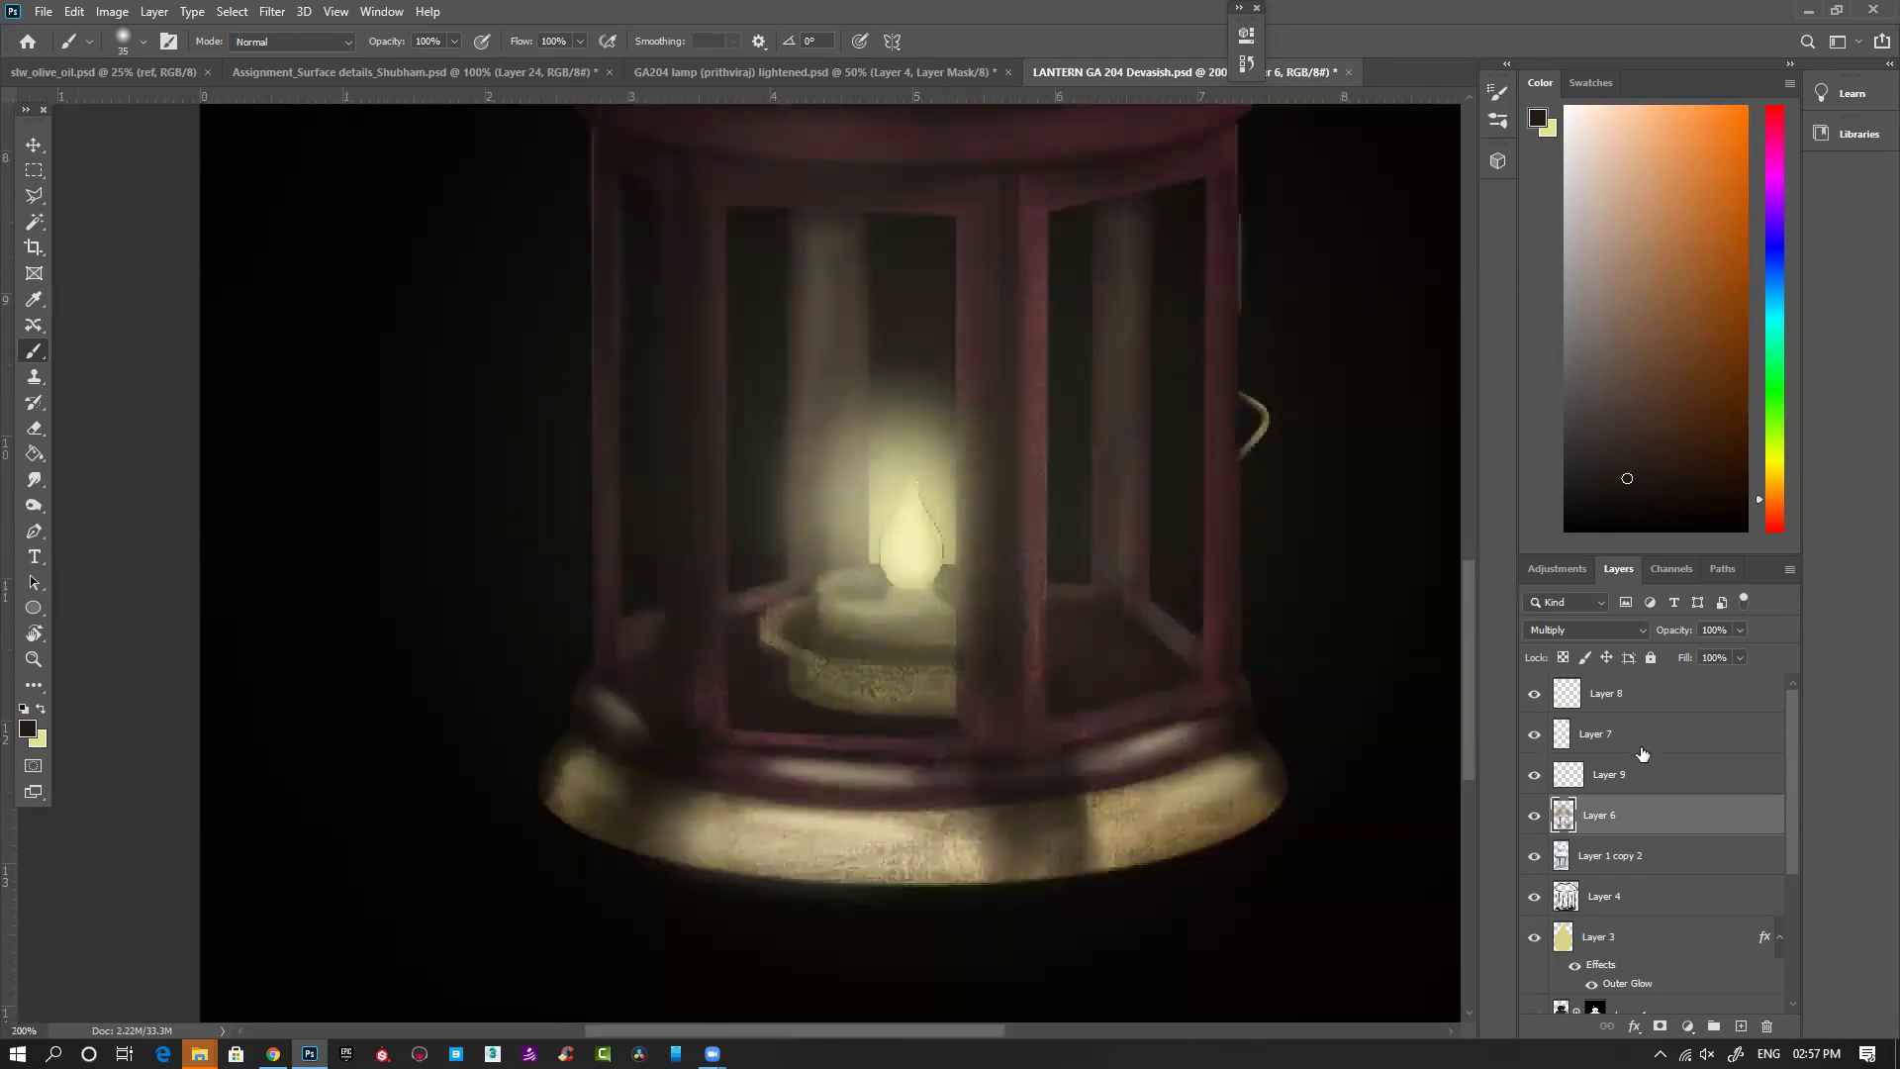
{"action": "double_click", "coordinate": [1642, 755]}
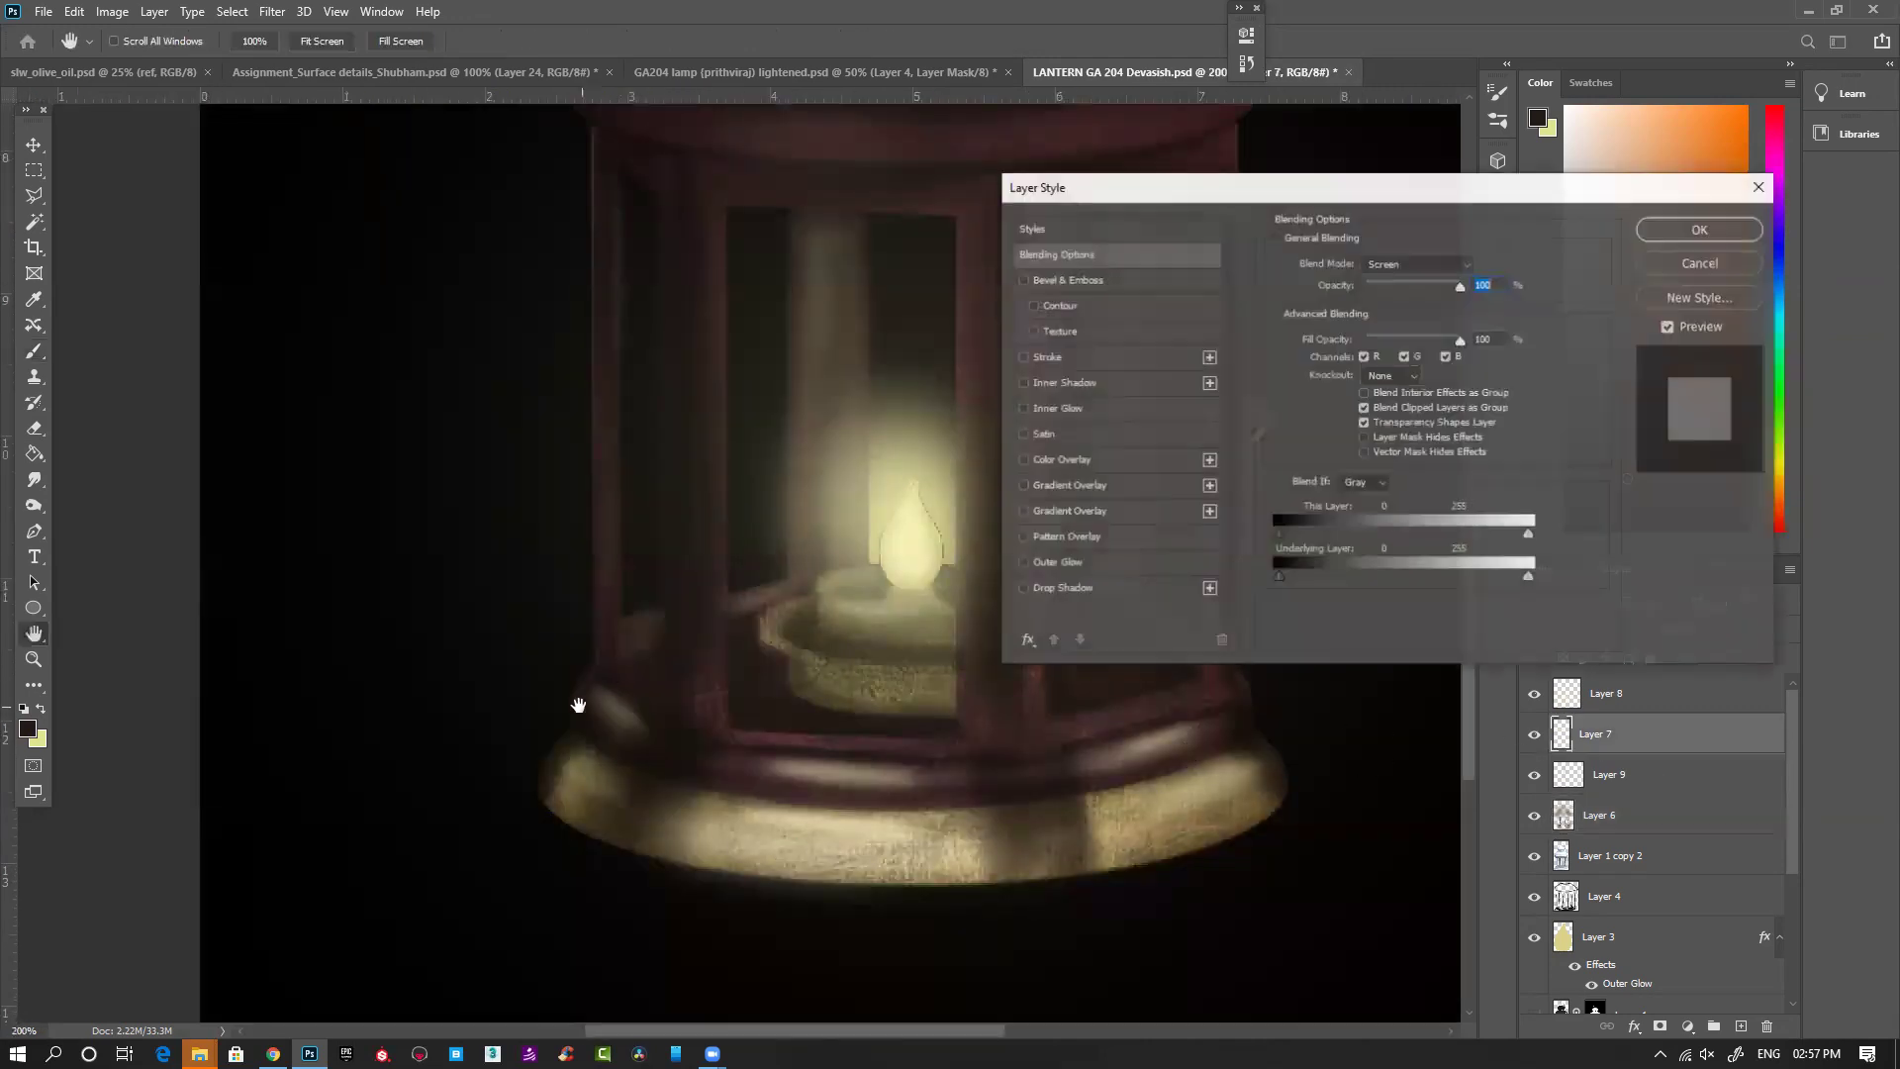
{"action": "left_click", "coordinate": [1701, 263]}
{"action": "left_click", "coordinate": [1701, 260]}
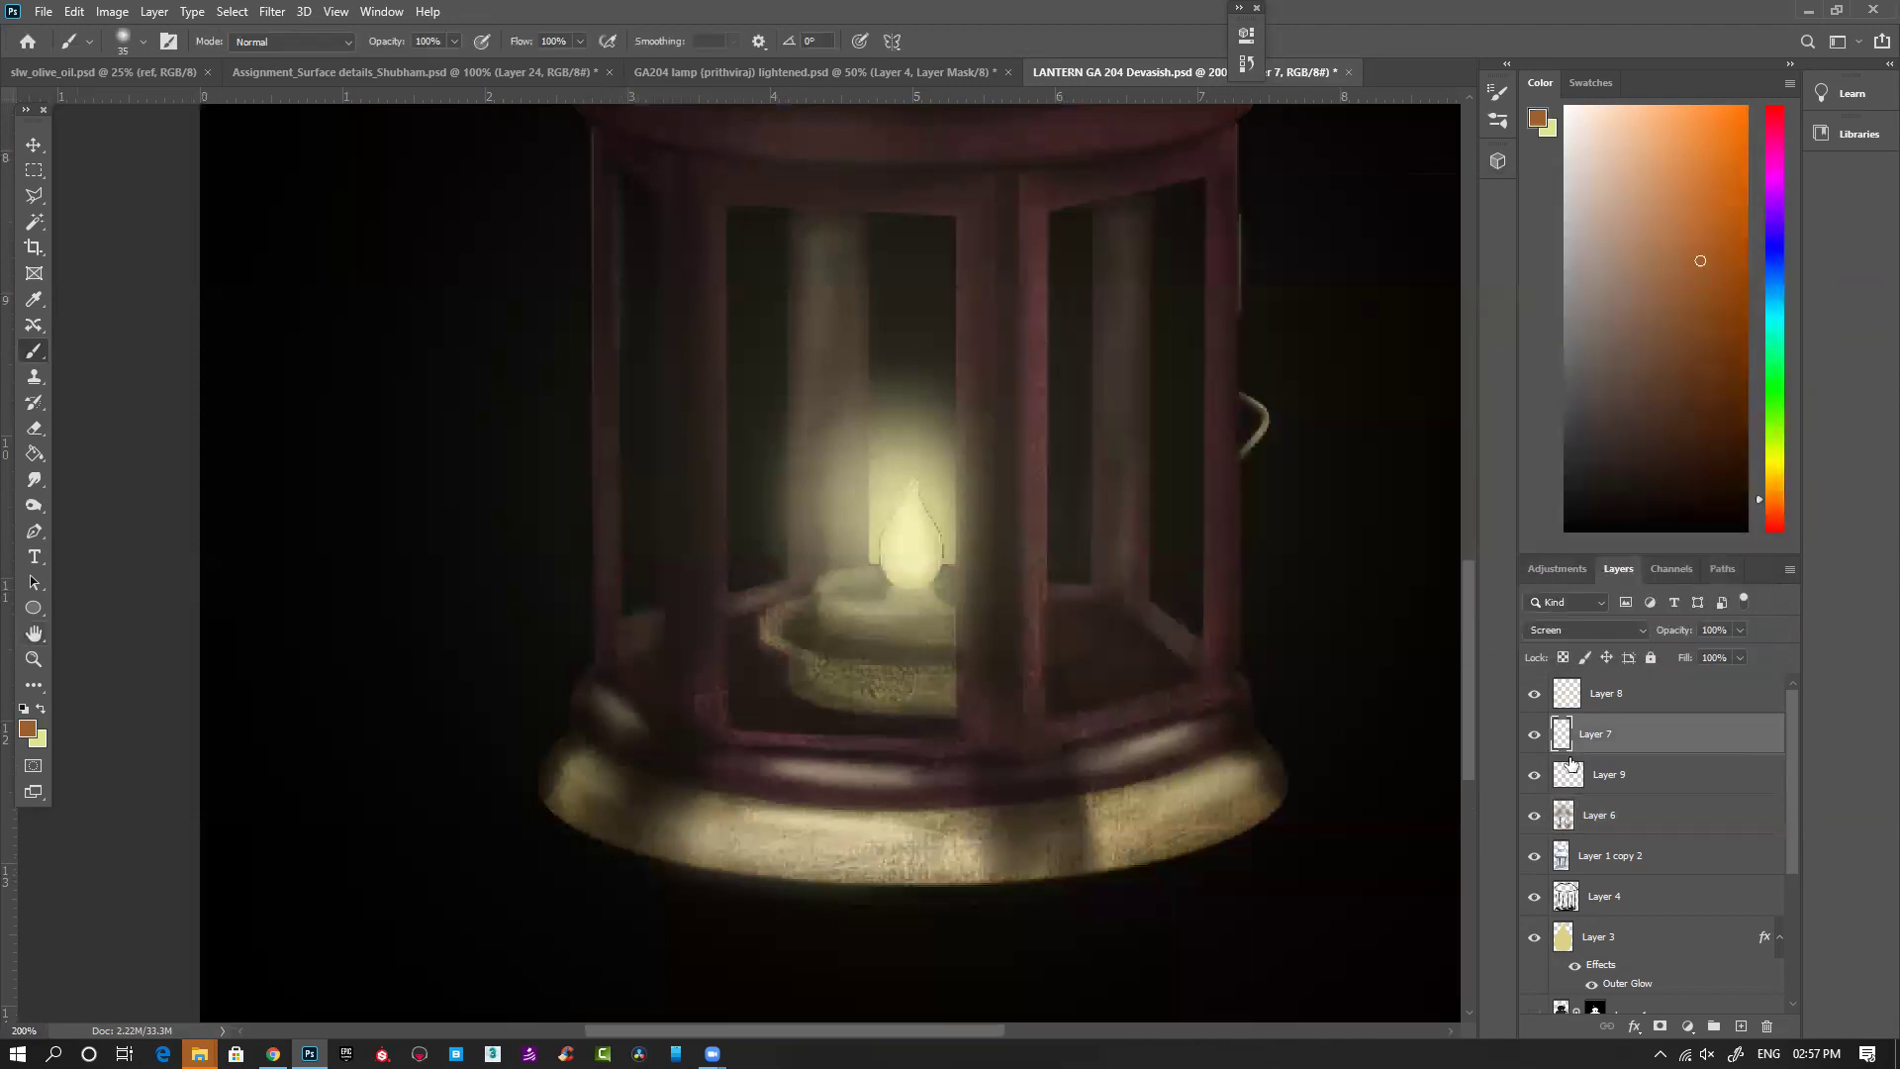
{"action": "double_click", "coordinate": [1604, 736]}
{"action": "left_click", "coordinate": [1632, 823]}
Step: On Layer 7, soften the highlights on the left and front of the red lower rim with a soft eraser at 20% opacity
{"action": "left_click", "coordinate": [1601, 730]}
{"action": "left_click_drag", "start_coordinate": [574, 685], "coordinate": [644, 718]}
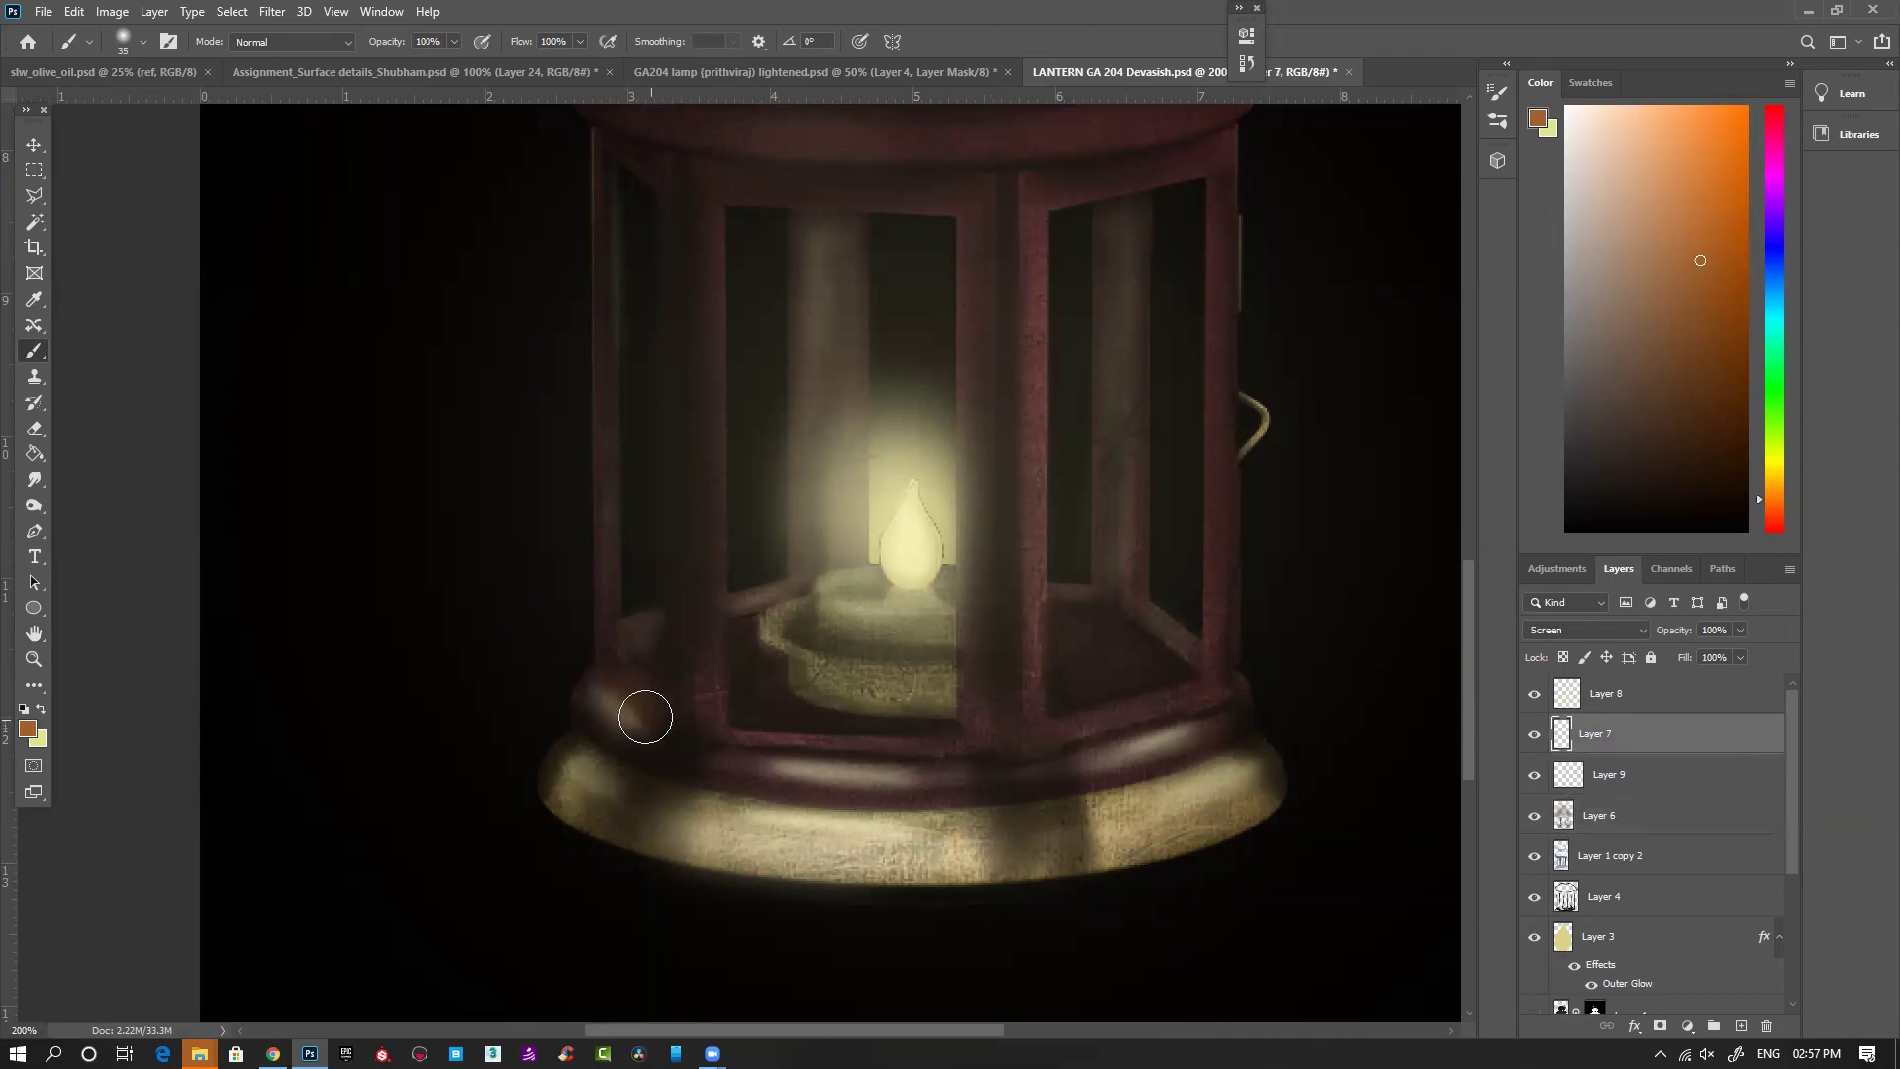
{"action": "key", "text": "ctrl+z"}
{"action": "key", "text": "e"}
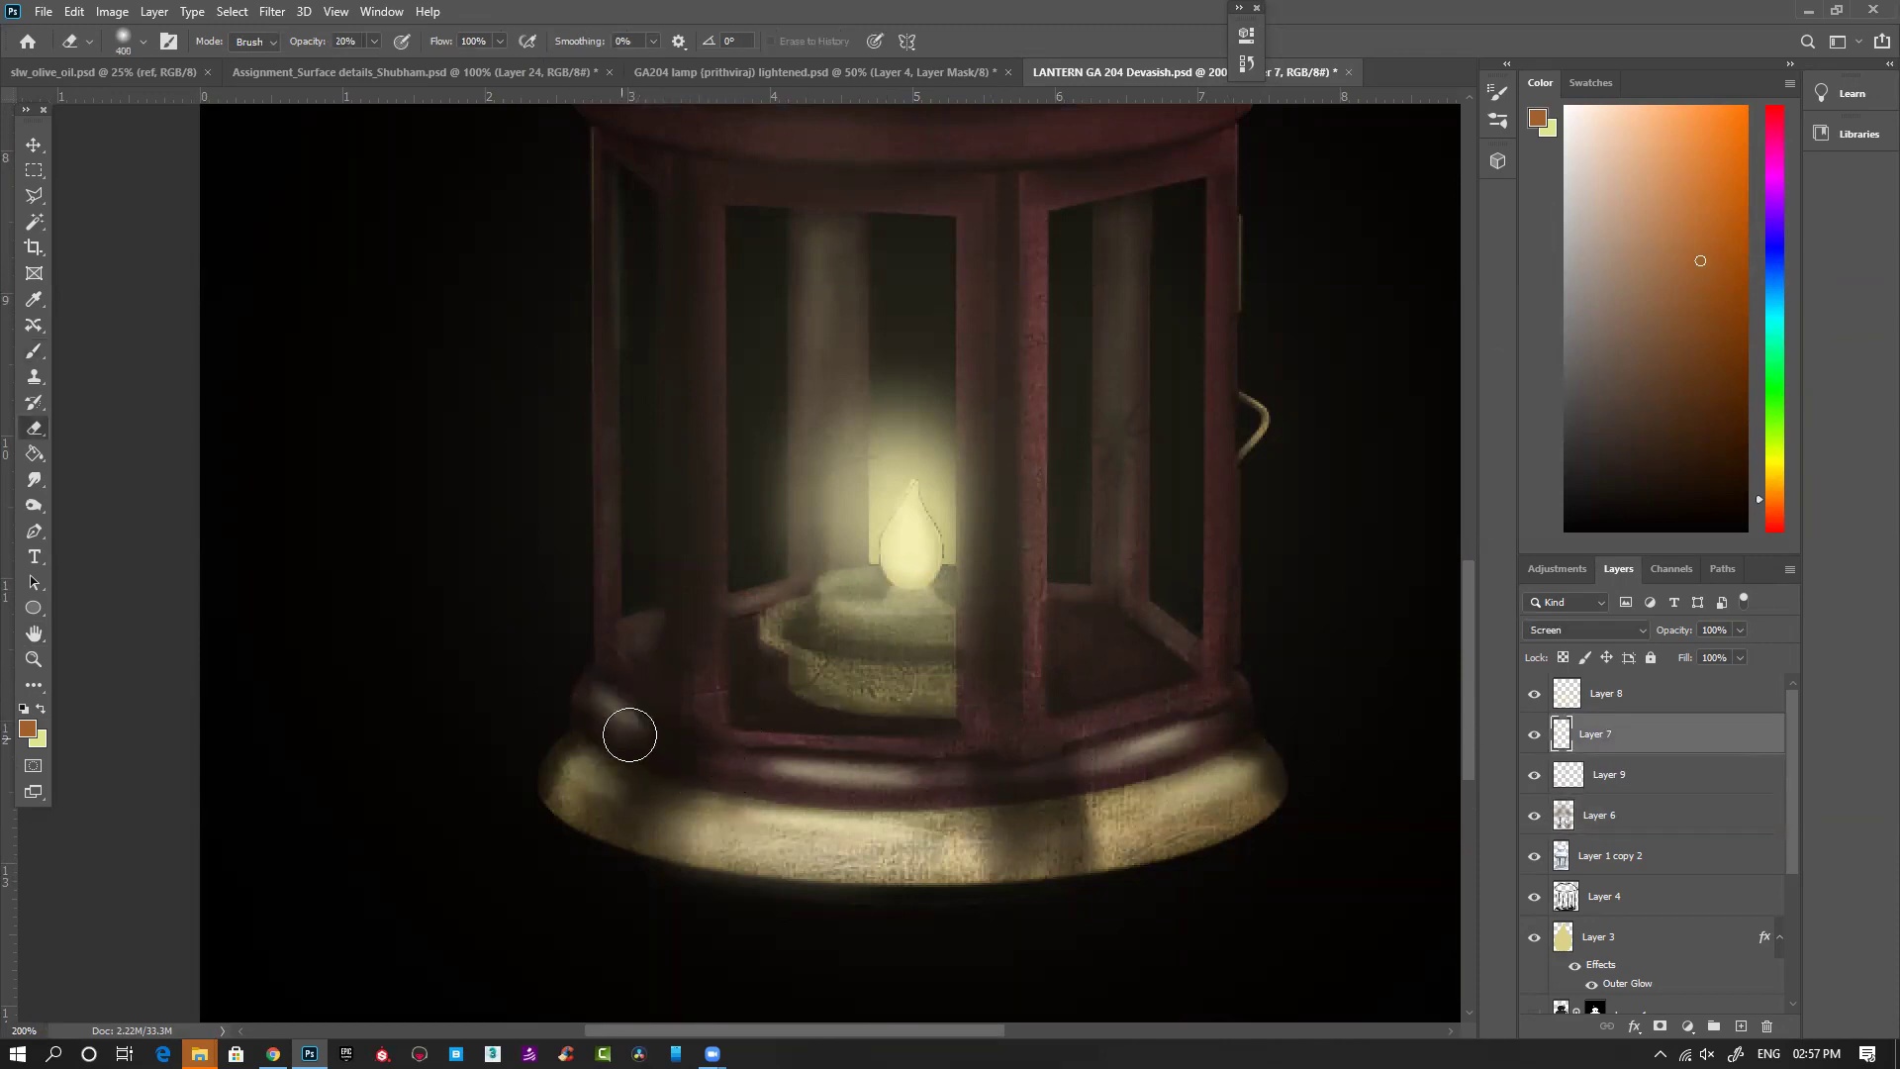
{"action": "mouse_move", "coordinate": [614, 679]}
{"action": "left_mouse_down"}
{"action": "mouse_move", "coordinate": [688, 742]}
{"action": "mouse_move", "coordinate": [600, 680]}
{"action": "mouse_move", "coordinate": [690, 746]}
{"action": "left_mouse_up"}
{"action": "key", "text": "["}
{"action": "mouse_move", "coordinate": [848, 746]}
{"action": "left_mouse_down"}
{"action": "mouse_move", "coordinate": [798, 751]}
{"action": "mouse_move", "coordinate": [861, 755]}
{"action": "left_mouse_up"}
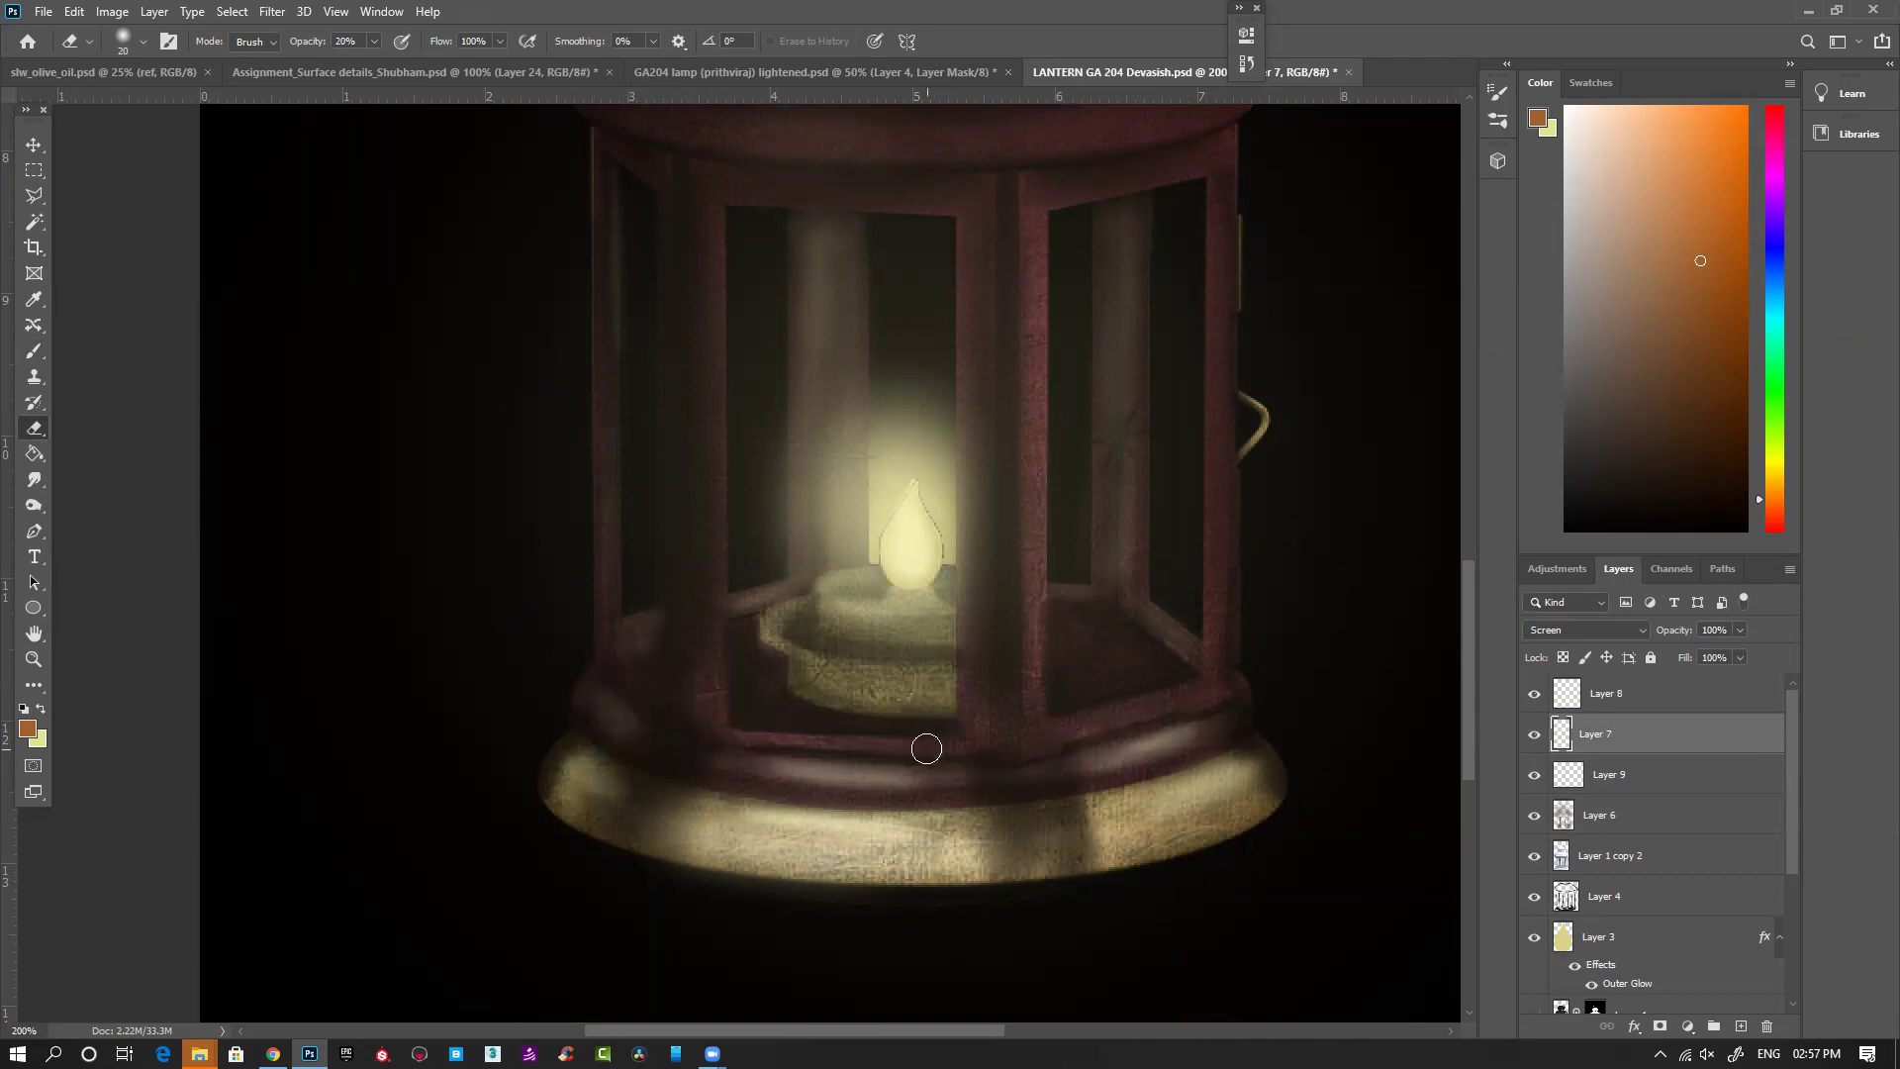
{"action": "key", "text": "ctrl+minus"}
{"action": "key", "text": "ctrl+minus"}
{"action": "key", "text": "ctrl+minus"}
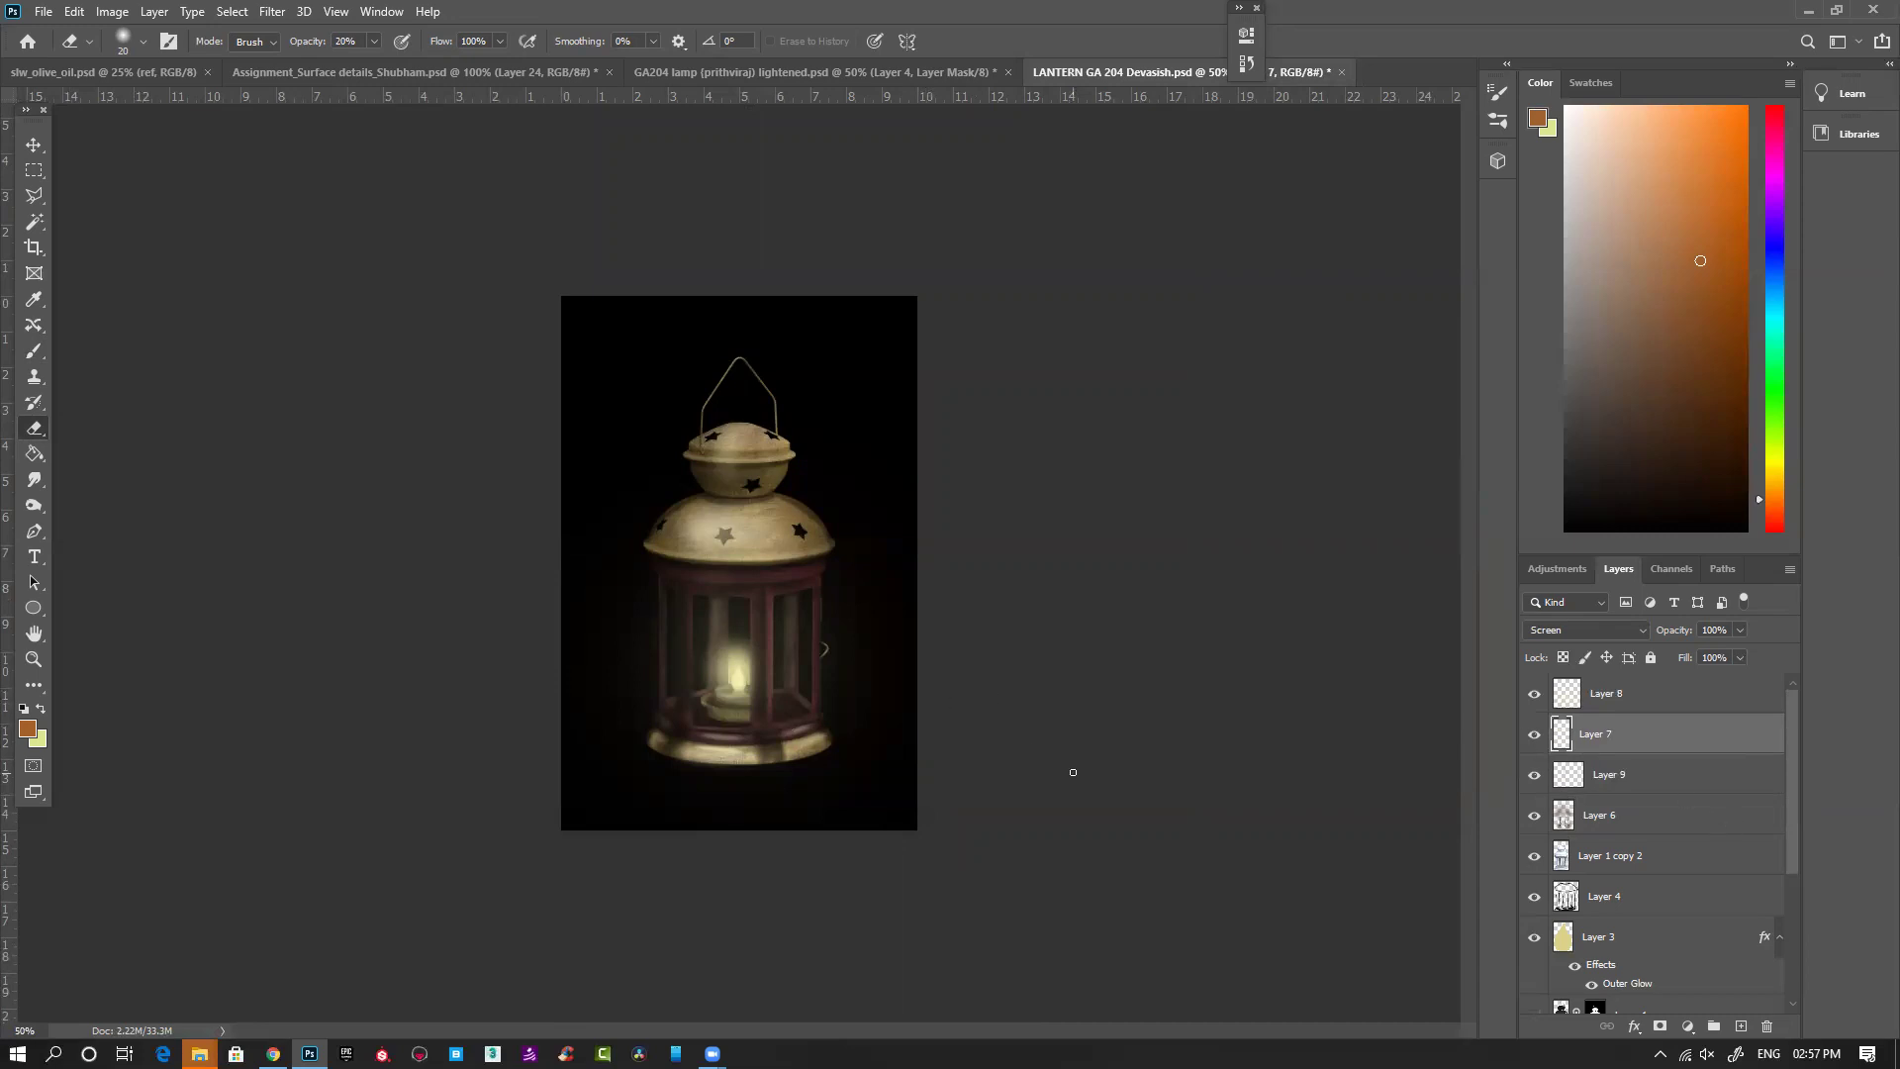
Step: Sample a pale cream from the dome and outline the lower dome's middle star on Layer 7 with a 2 px brush
{"action": "scroll", "coordinate": [737, 550], "scroll_direction": "up", "scroll_amount": 3}
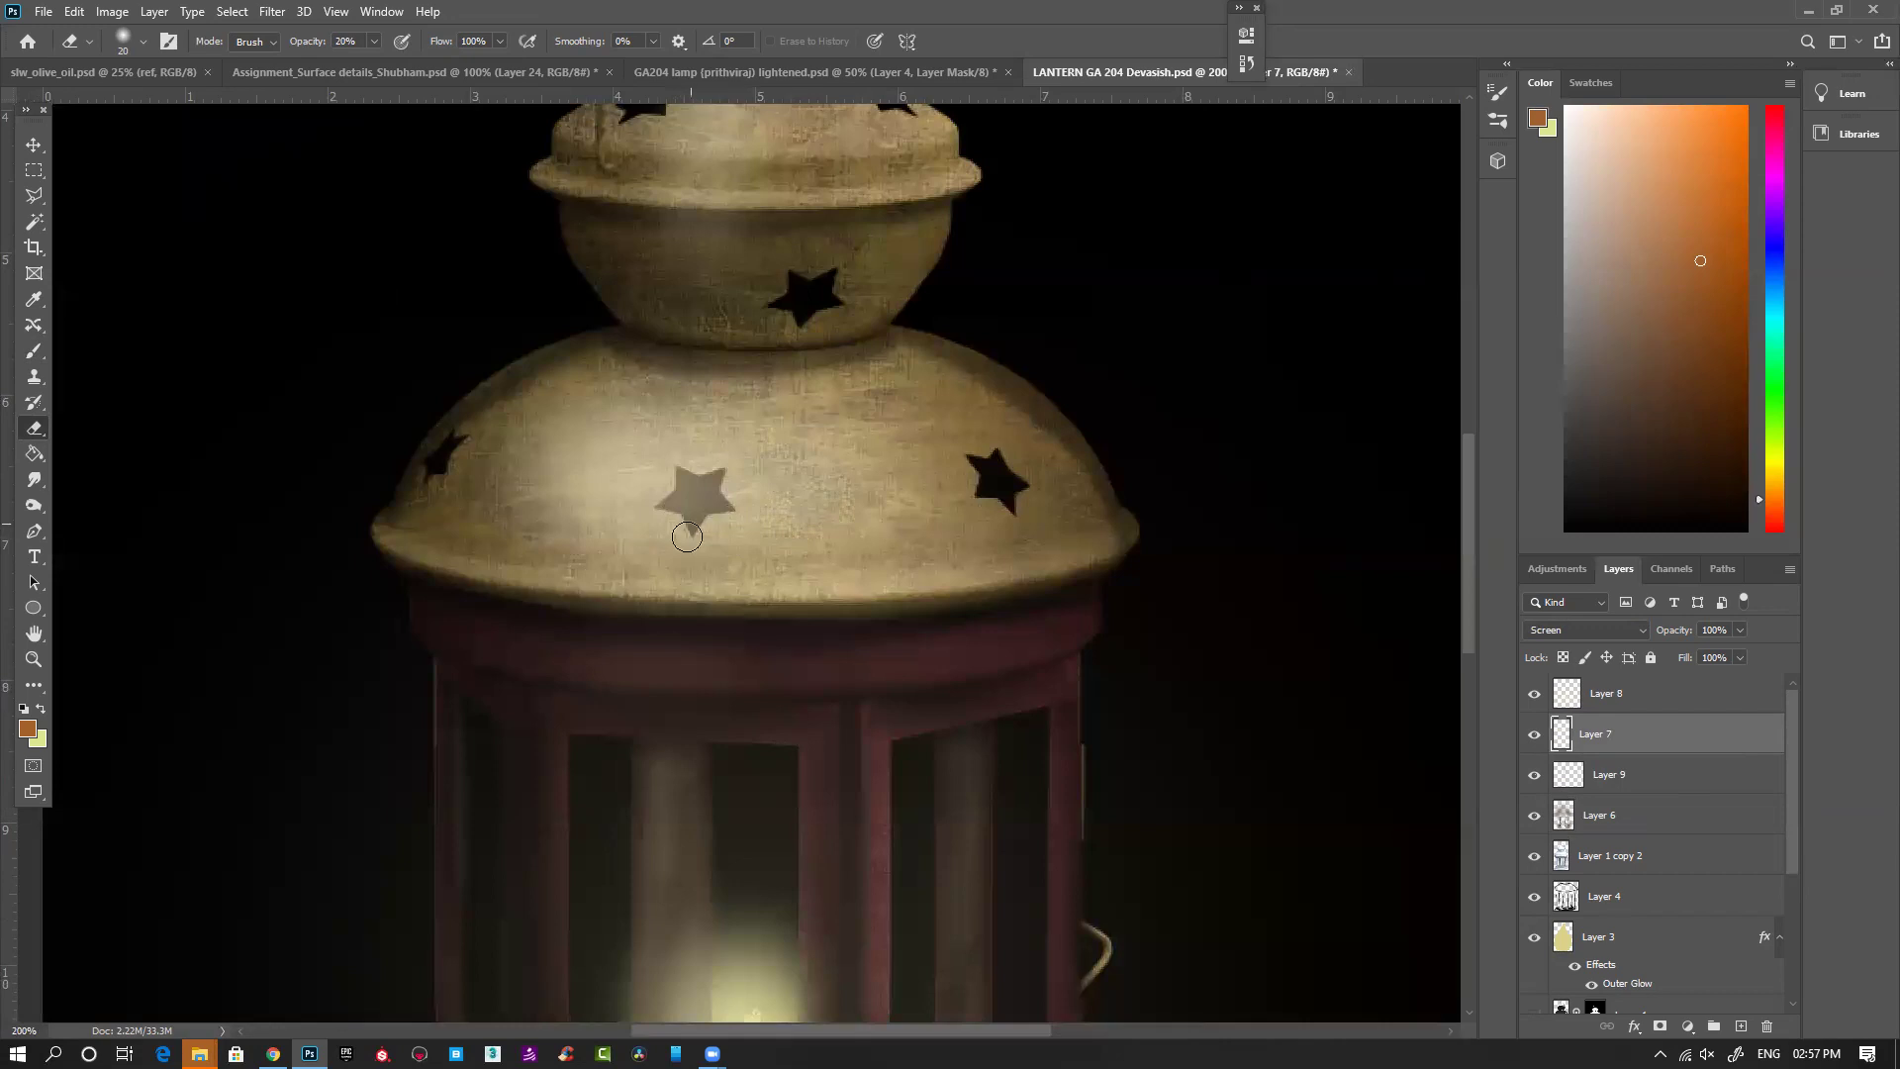
{"action": "left_click", "coordinate": [663, 510], "text": "alt"}
{"action": "left_click", "coordinate": [930, 406]}
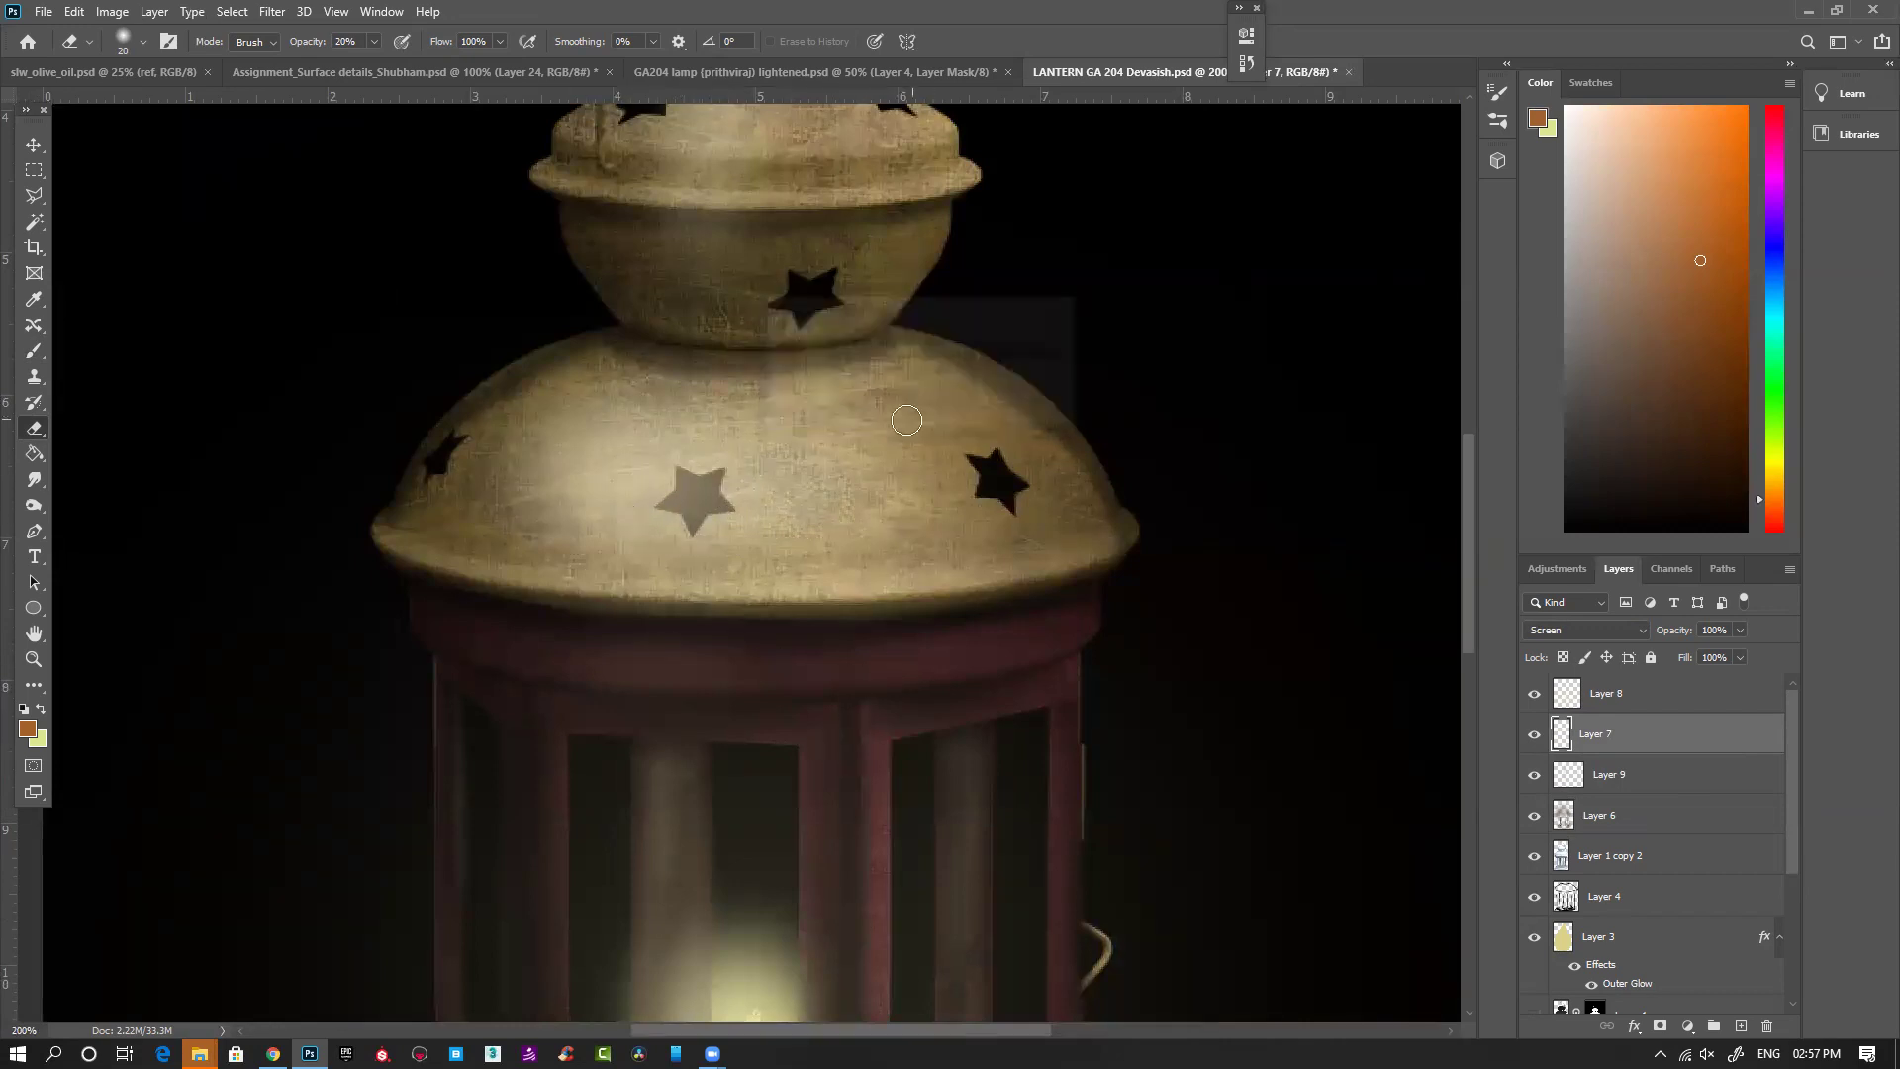
{"action": "key", "text": "b"}
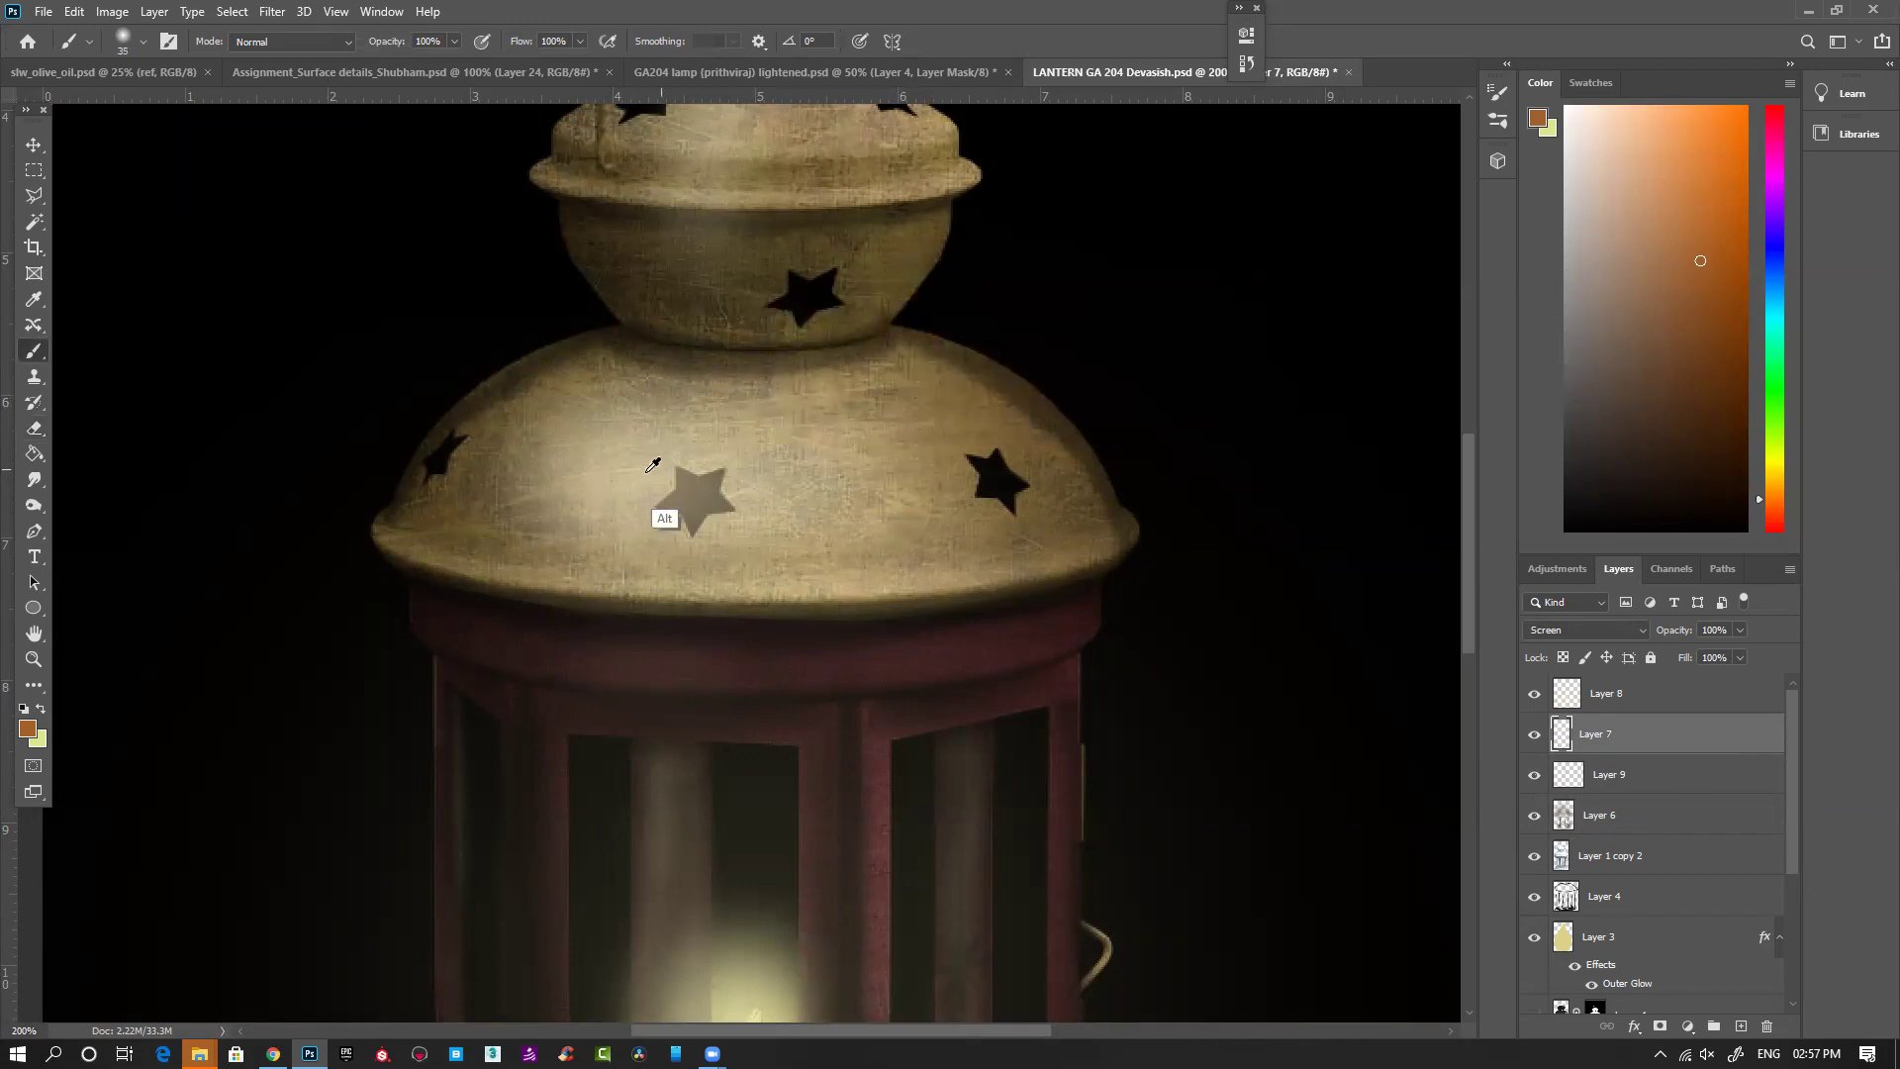
{"action": "left_click", "coordinate": [713, 537], "text": "alt"}
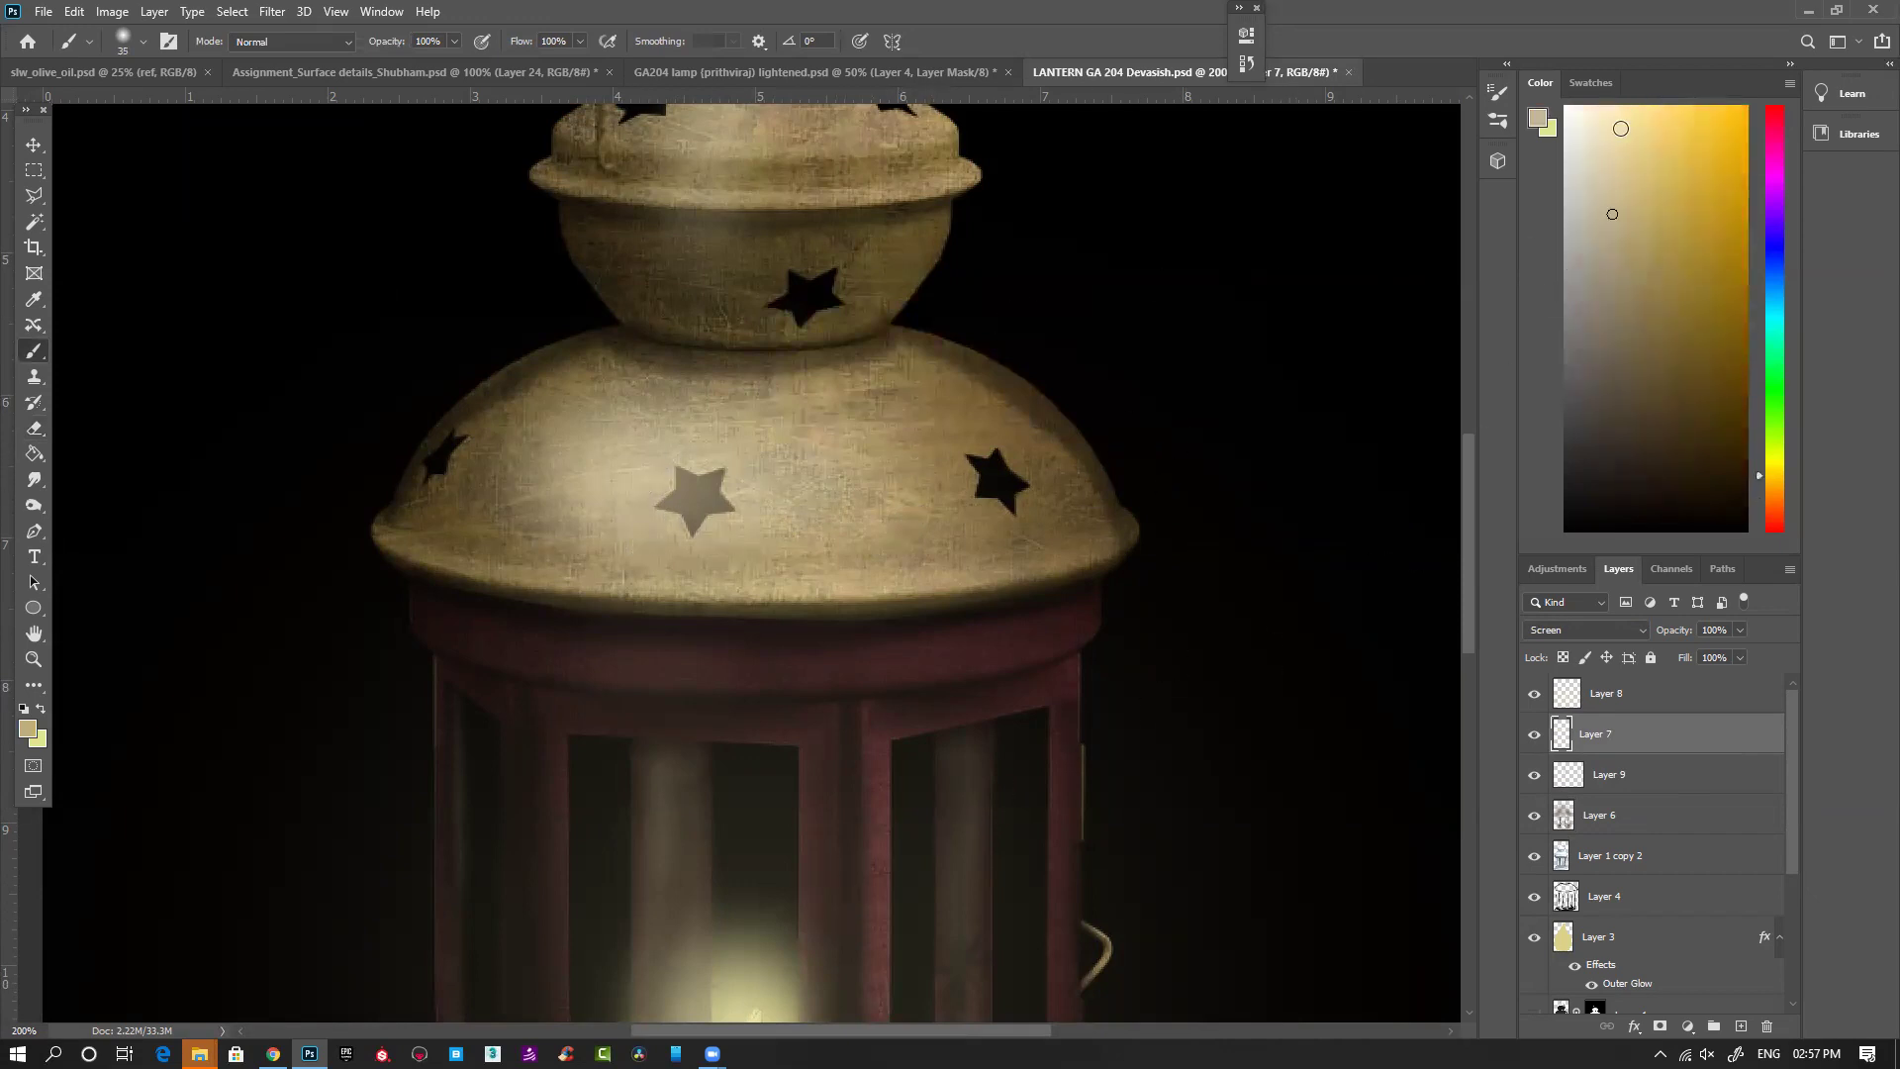
{"action": "scroll", "coordinate": [680, 532], "scroll_direction": "up", "scroll_amount": 3}
{"action": "key", "text": "bracketleft"}
{"action": "key", "text": "bracketleft"}
{"action": "key", "text": "bracketleft"}
{"action": "key", "text": "bracketleft"}
{"action": "key", "text": "bracketleft"}
{"action": "key", "text": "bracketleft"}
{"action": "key", "text": "bracketleft"}
{"action": "key", "text": "bracketleft"}
{"action": "key", "text": "bracketleft"}
{"action": "key", "text": "bracketleft"}
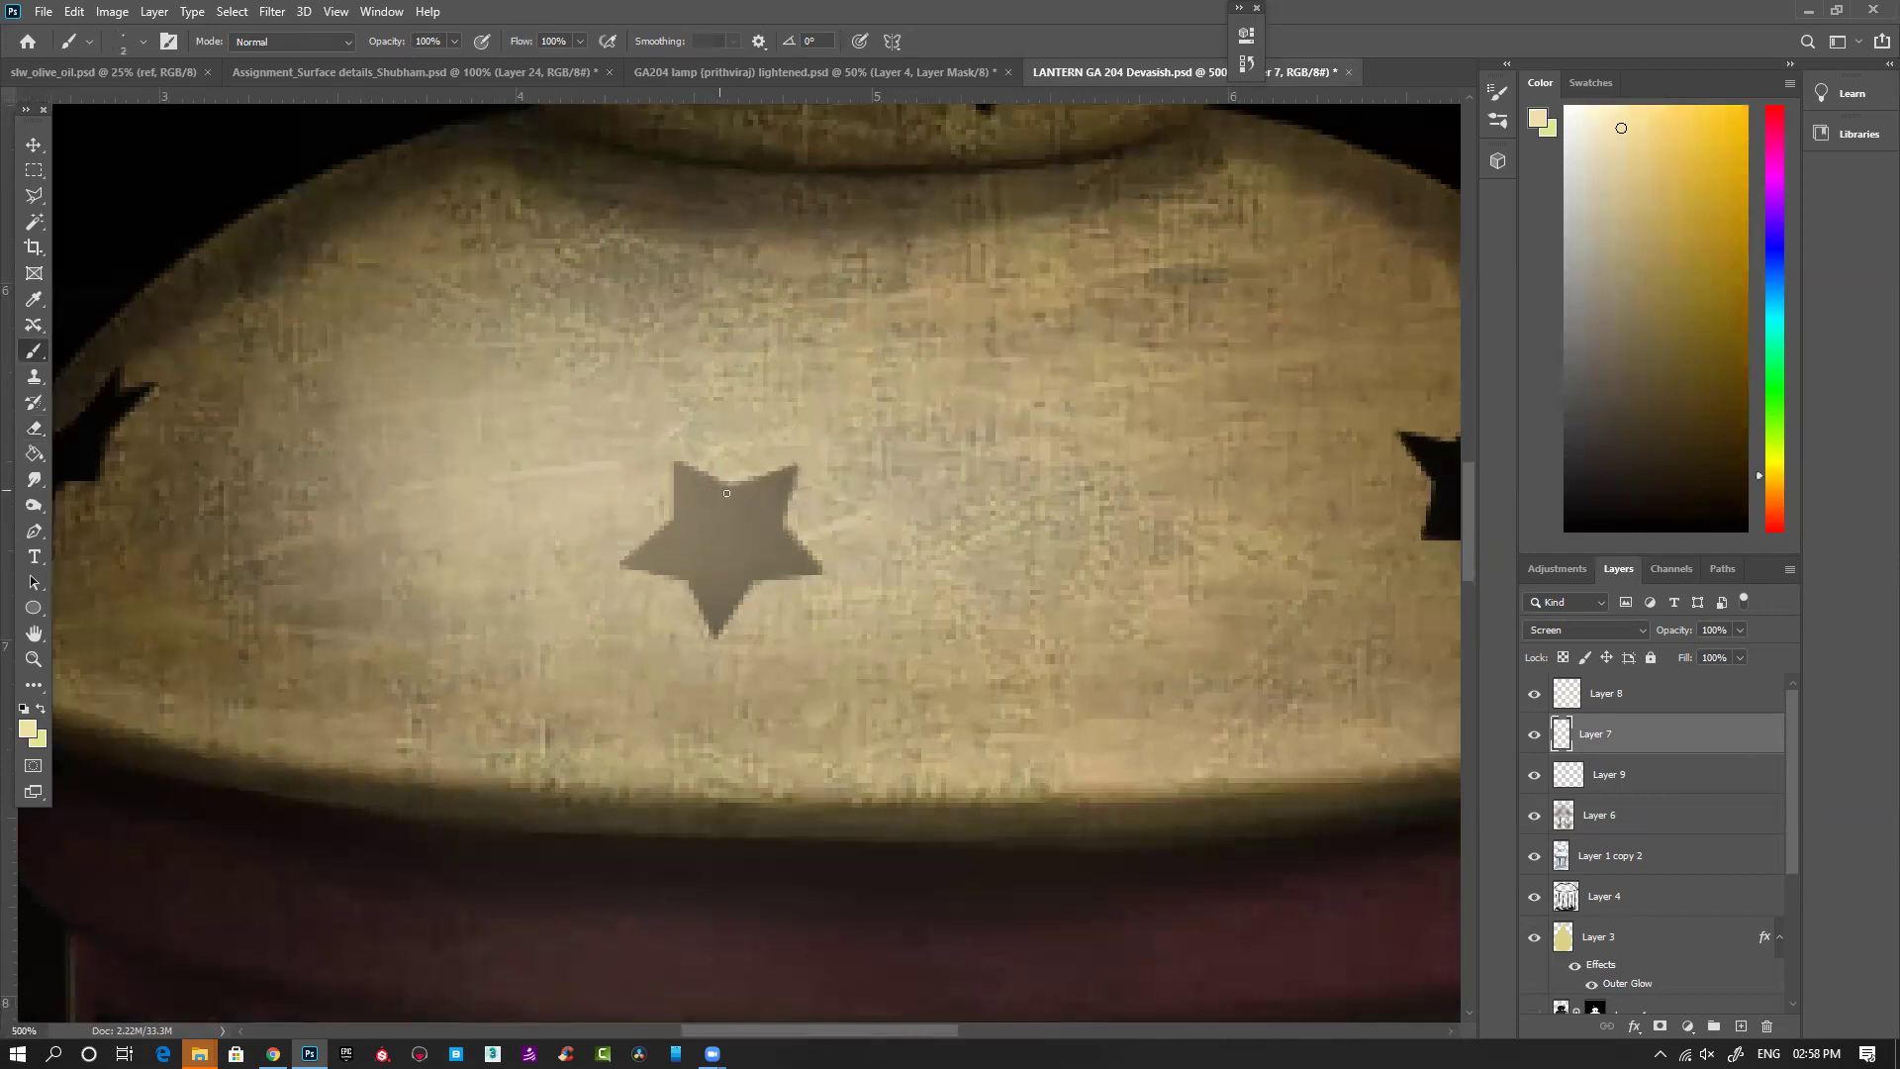
{"action": "left_click_drag", "start_coordinate": [677, 465], "coordinate": [616, 568]}
{"action": "left_click", "coordinate": [681, 578], "text": "shift"}
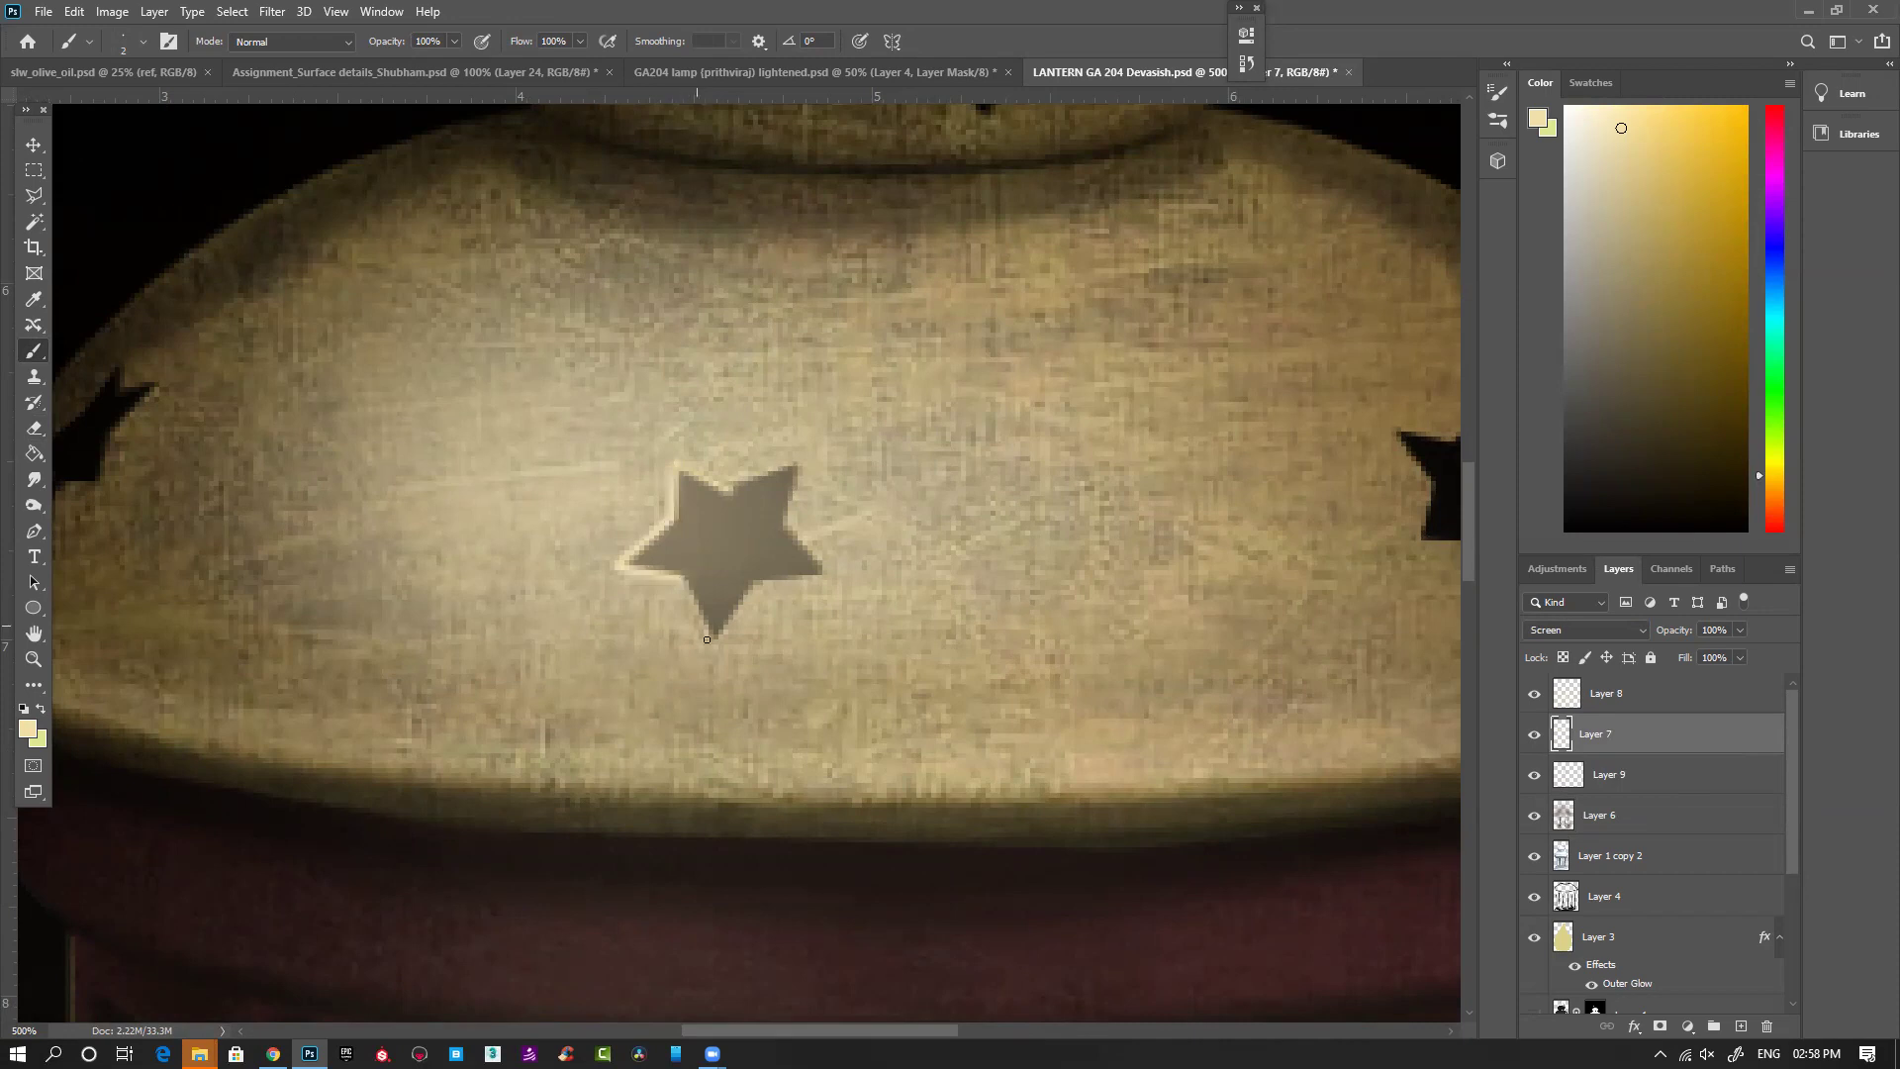
{"action": "left_click", "coordinate": [715, 639], "text": "shift"}
{"action": "left_click", "coordinate": [754, 584], "text": "shift"}
{"action": "left_click", "coordinate": [823, 576], "text": "shift"}
{"action": "mouse_move", "coordinate": [823, 576]}
{"action": "left_mouse_down"}
{"action": "mouse_move", "coordinate": [782, 527]}
{"action": "mouse_move", "coordinate": [1151, 572]}
{"action": "left_mouse_up"}
{"action": "left_click", "coordinate": [798, 467], "text": "shift"}
{"action": "left_click", "coordinate": [734, 490], "text": "shift"}
Step: Trace the edges of the left star cut-out on the lower dome with thin pale cream lines
{"action": "mouse_move", "coordinate": [604, 448]}
{"action": "left_mouse_down"}
{"action": "mouse_move", "coordinate": [537, 512]}
{"action": "mouse_move", "coordinate": [544, 562]}
{"action": "mouse_move", "coordinate": [568, 545]}
{"action": "left_mouse_up"}
{"action": "left_click", "coordinate": [580, 477], "text": "shift"}
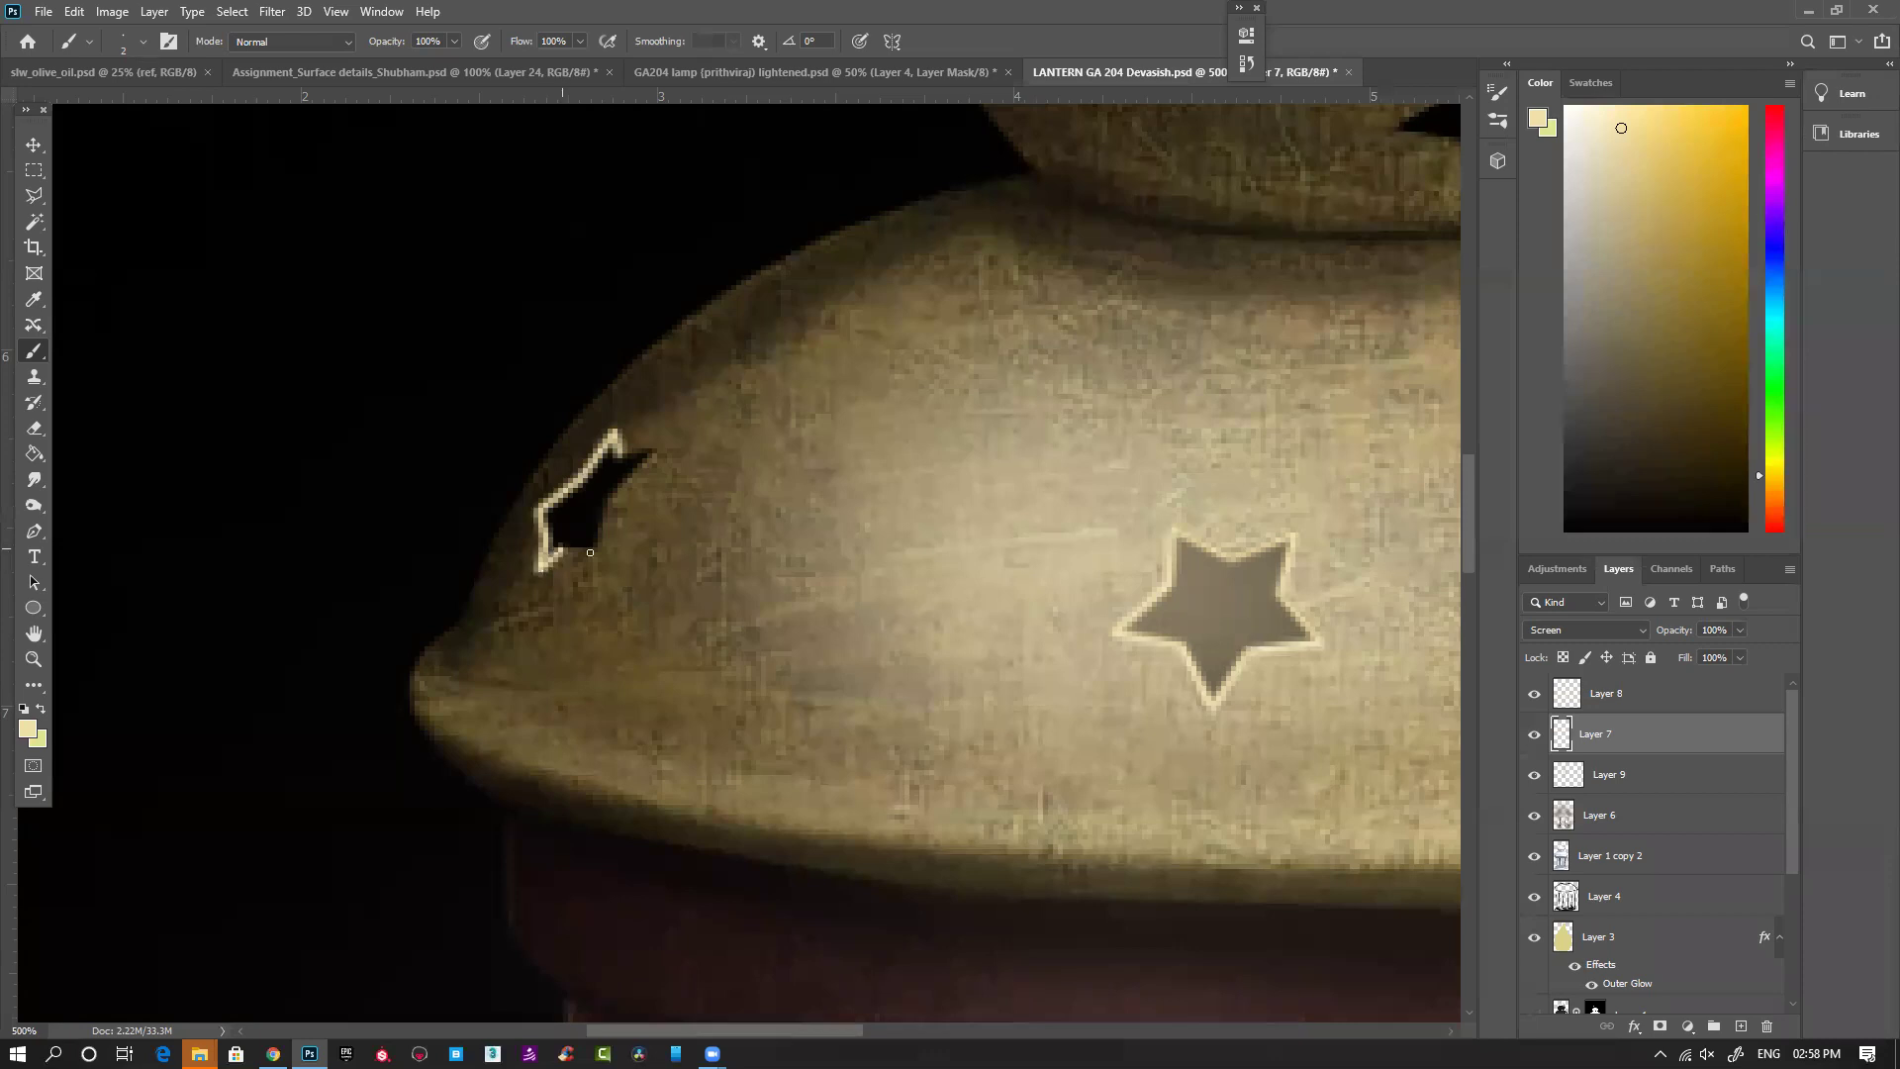
{"action": "left_click", "coordinate": [601, 545], "text": "shift"}
{"action": "left_click", "coordinate": [605, 496], "text": "shift"}
{"action": "left_click", "coordinate": [659, 453], "text": "shift"}
{"action": "left_click", "coordinate": [621, 460], "text": "shift"}
Step: Outline the right star cut-out on the lower dome with straight pale cream strokes all the way around
{"action": "left_click_drag", "start_coordinate": [1004, 485], "coordinate": [672, 464]}
{"action": "left_click_drag", "start_coordinate": [416, 372], "coordinate": [356, 346]}
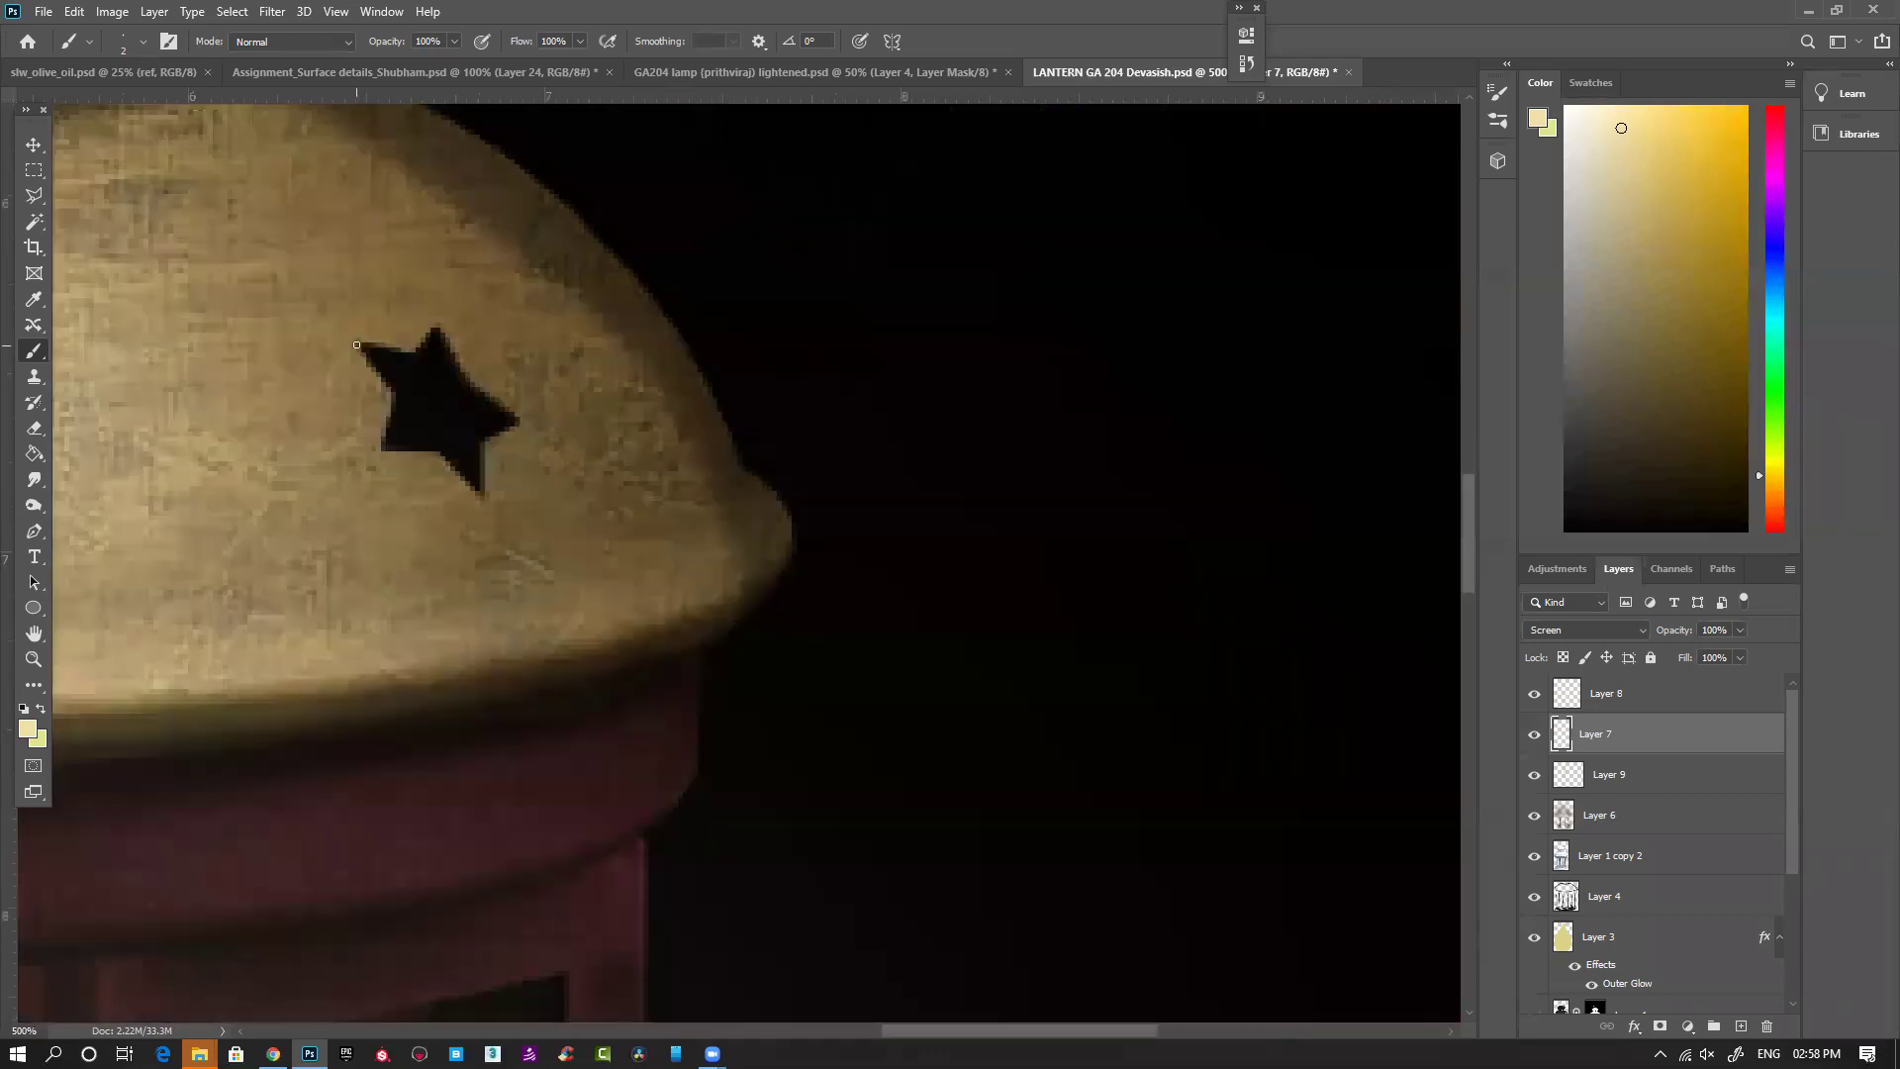
{"action": "left_click", "coordinate": [394, 395], "text": "shift"}
{"action": "left_click", "coordinate": [378, 454], "text": "shift"}
{"action": "left_click", "coordinate": [439, 454], "text": "shift"}
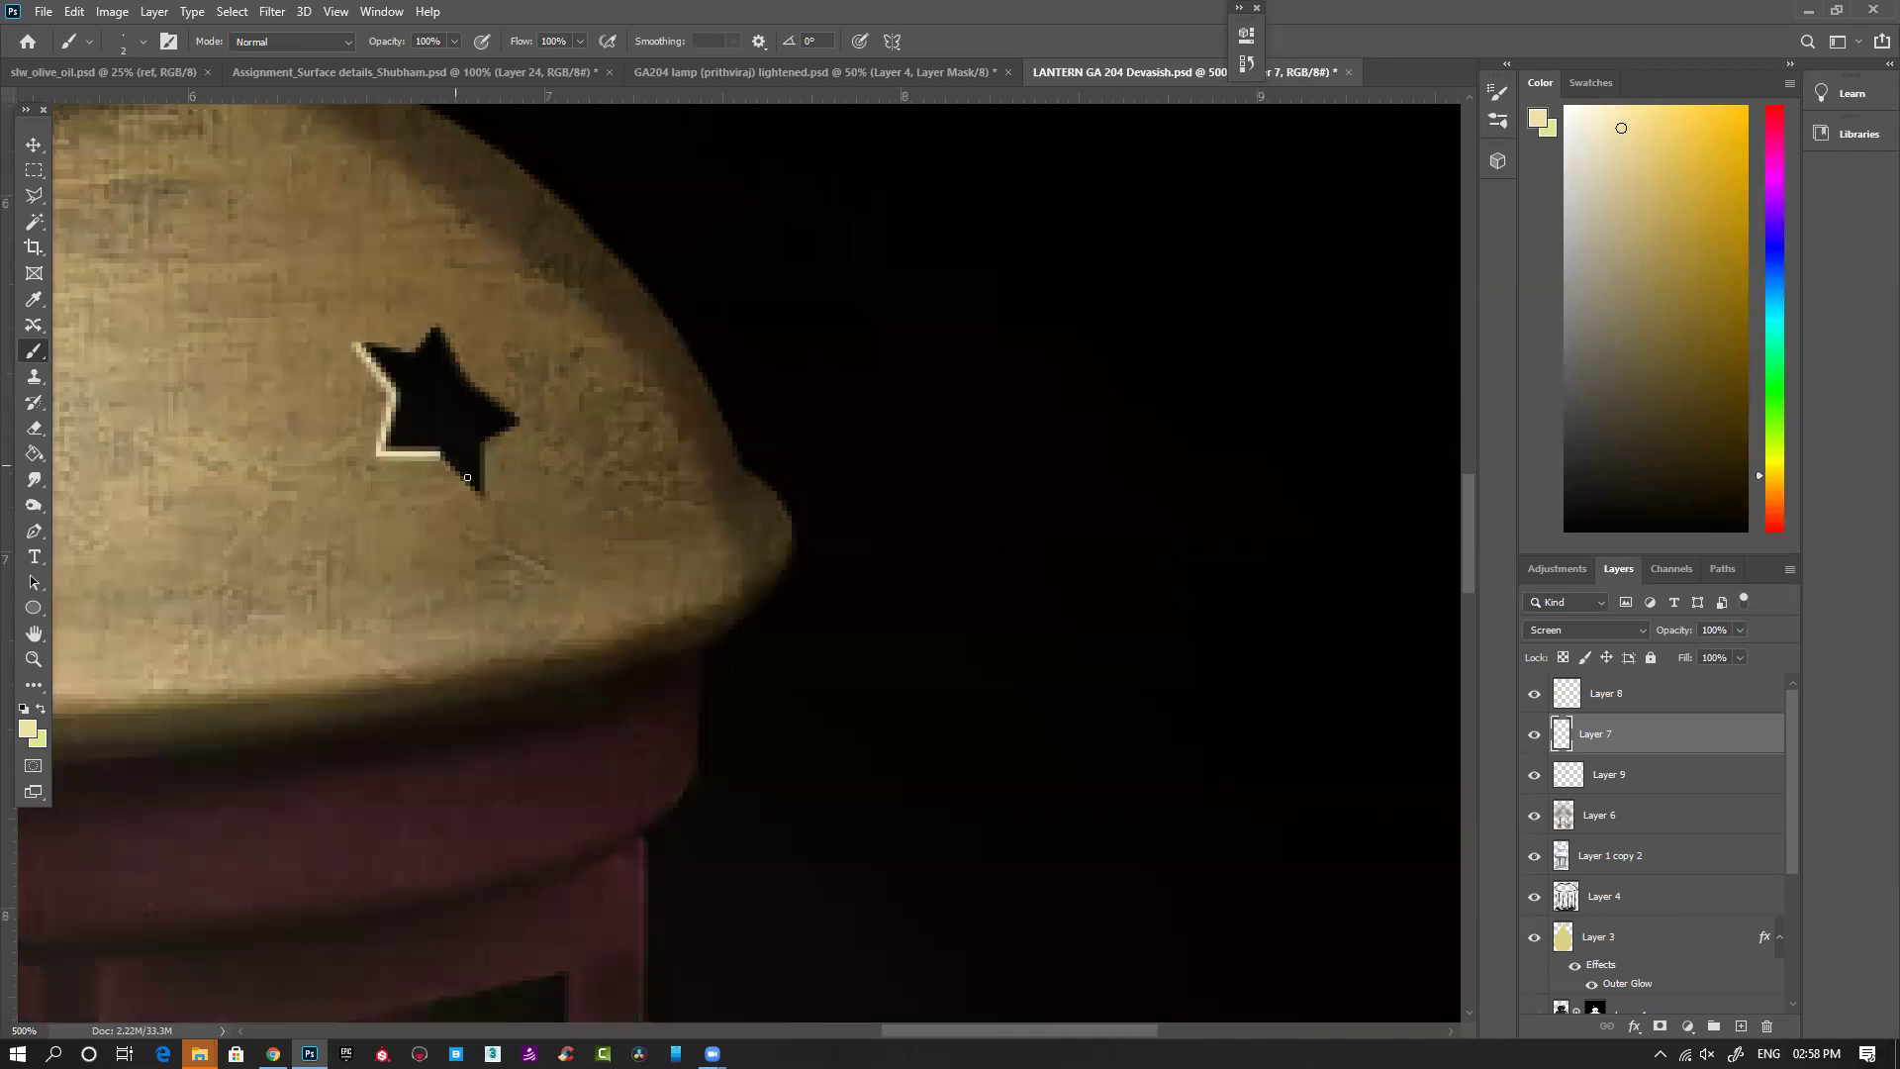
{"action": "left_click", "coordinate": [483, 497], "text": "shift"}
{"action": "left_click", "coordinate": [480, 434], "text": "shift"}
{"action": "left_click", "coordinate": [533, 424], "text": "shift"}
{"action": "left_click", "coordinate": [465, 376], "text": "shift"}
{"action": "left_click", "coordinate": [439, 322], "text": "shift"}
{"action": "left_click", "coordinate": [412, 350], "text": "shift"}
{"action": "left_click", "coordinate": [353, 344], "text": "shift"}
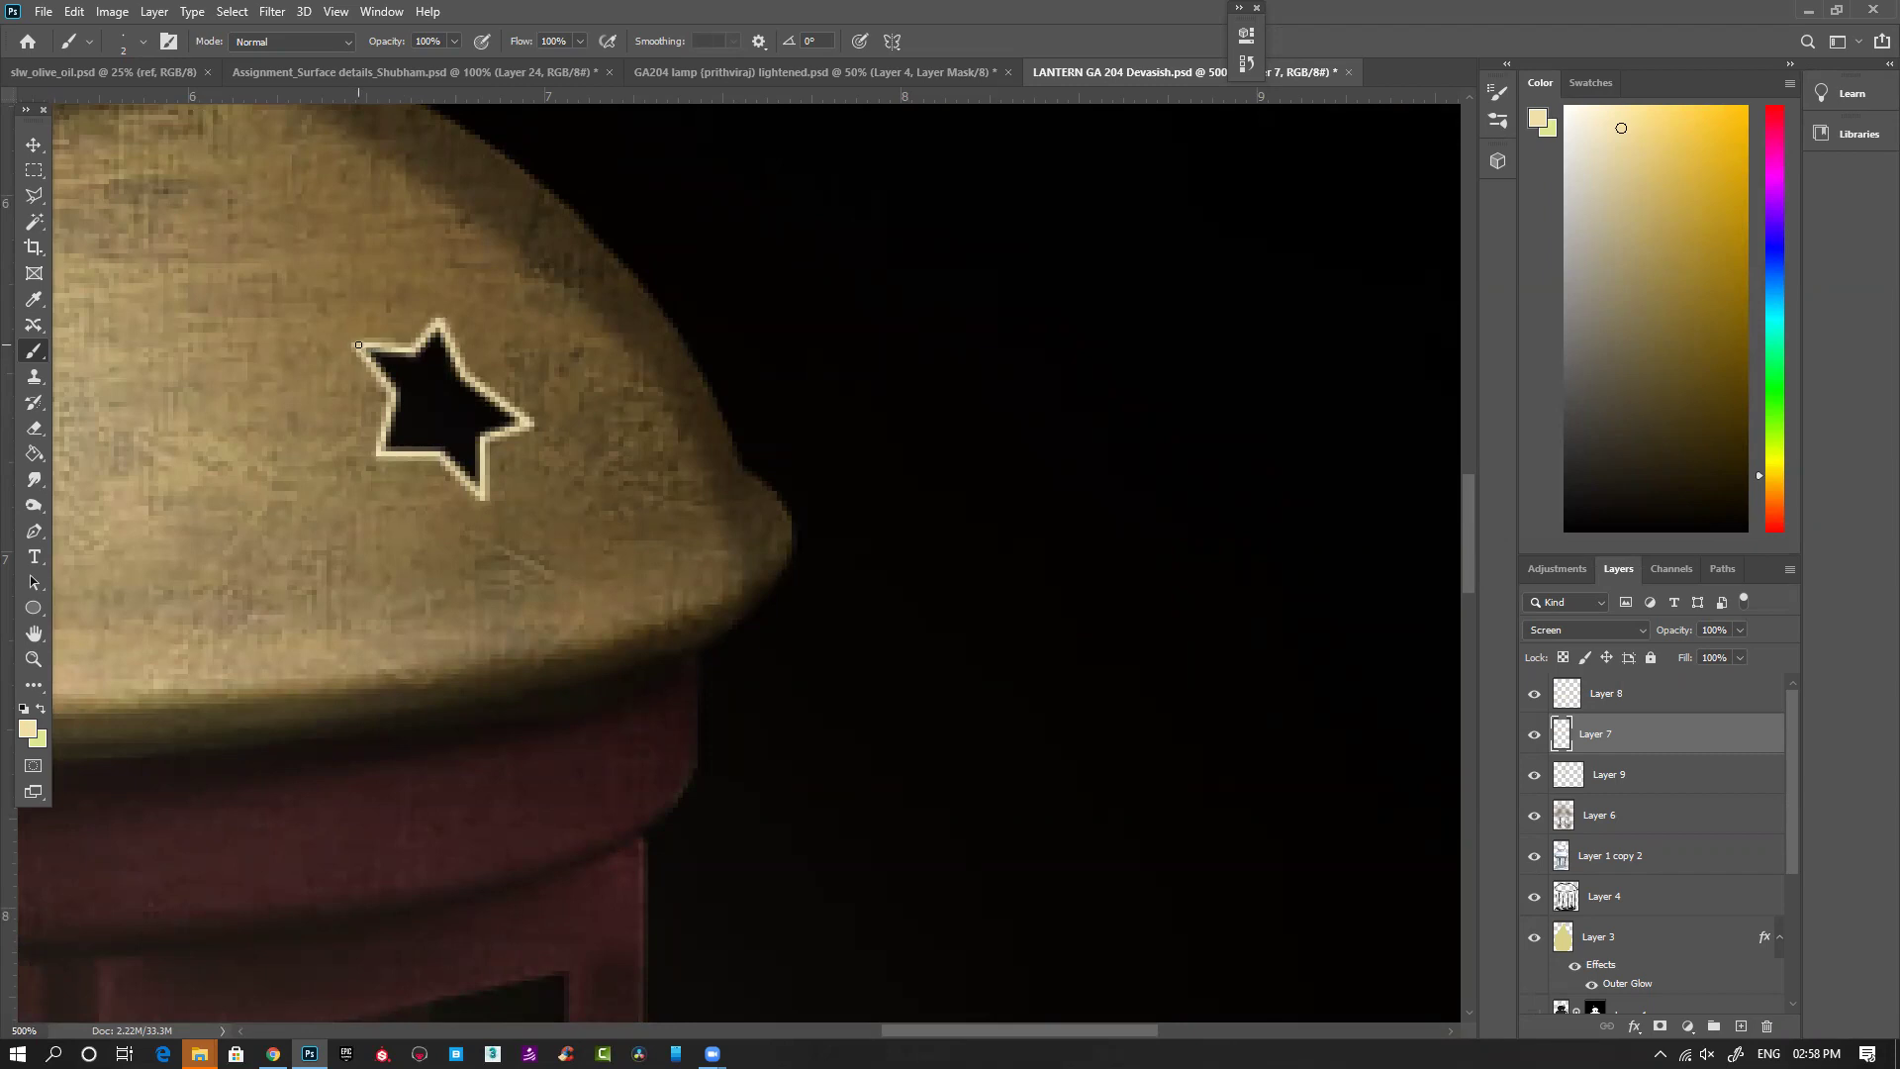
Step: Outline the star cut-out on the brass bowl above the dome with thin pale cream strokes
{"action": "left_click_drag", "start_coordinate": [415, 438], "coordinate": [727, 760]}
{"action": "left_click_drag", "start_coordinate": [451, 470], "coordinate": [574, 642]}
{"action": "left_click", "coordinate": [399, 401], "text": "shift"}
{"action": "left_click", "coordinate": [475, 378], "text": "shift"}
{"action": "left_click", "coordinate": [461, 436], "text": "shift"}
{"action": "left_click", "coordinate": [500, 464], "text": "shift"}
{"action": "left_click", "coordinate": [426, 482], "text": "shift"}
{"action": "left_click", "coordinate": [386, 527], "text": "shift"}
{"action": "left_click", "coordinate": [357, 483], "text": "shift"}
{"action": "left_click", "coordinate": [291, 467], "text": "shift"}
{"action": "left_click", "coordinate": [344, 431], "text": "shift"}
{"action": "left_click", "coordinate": [347, 376], "text": "shift"}
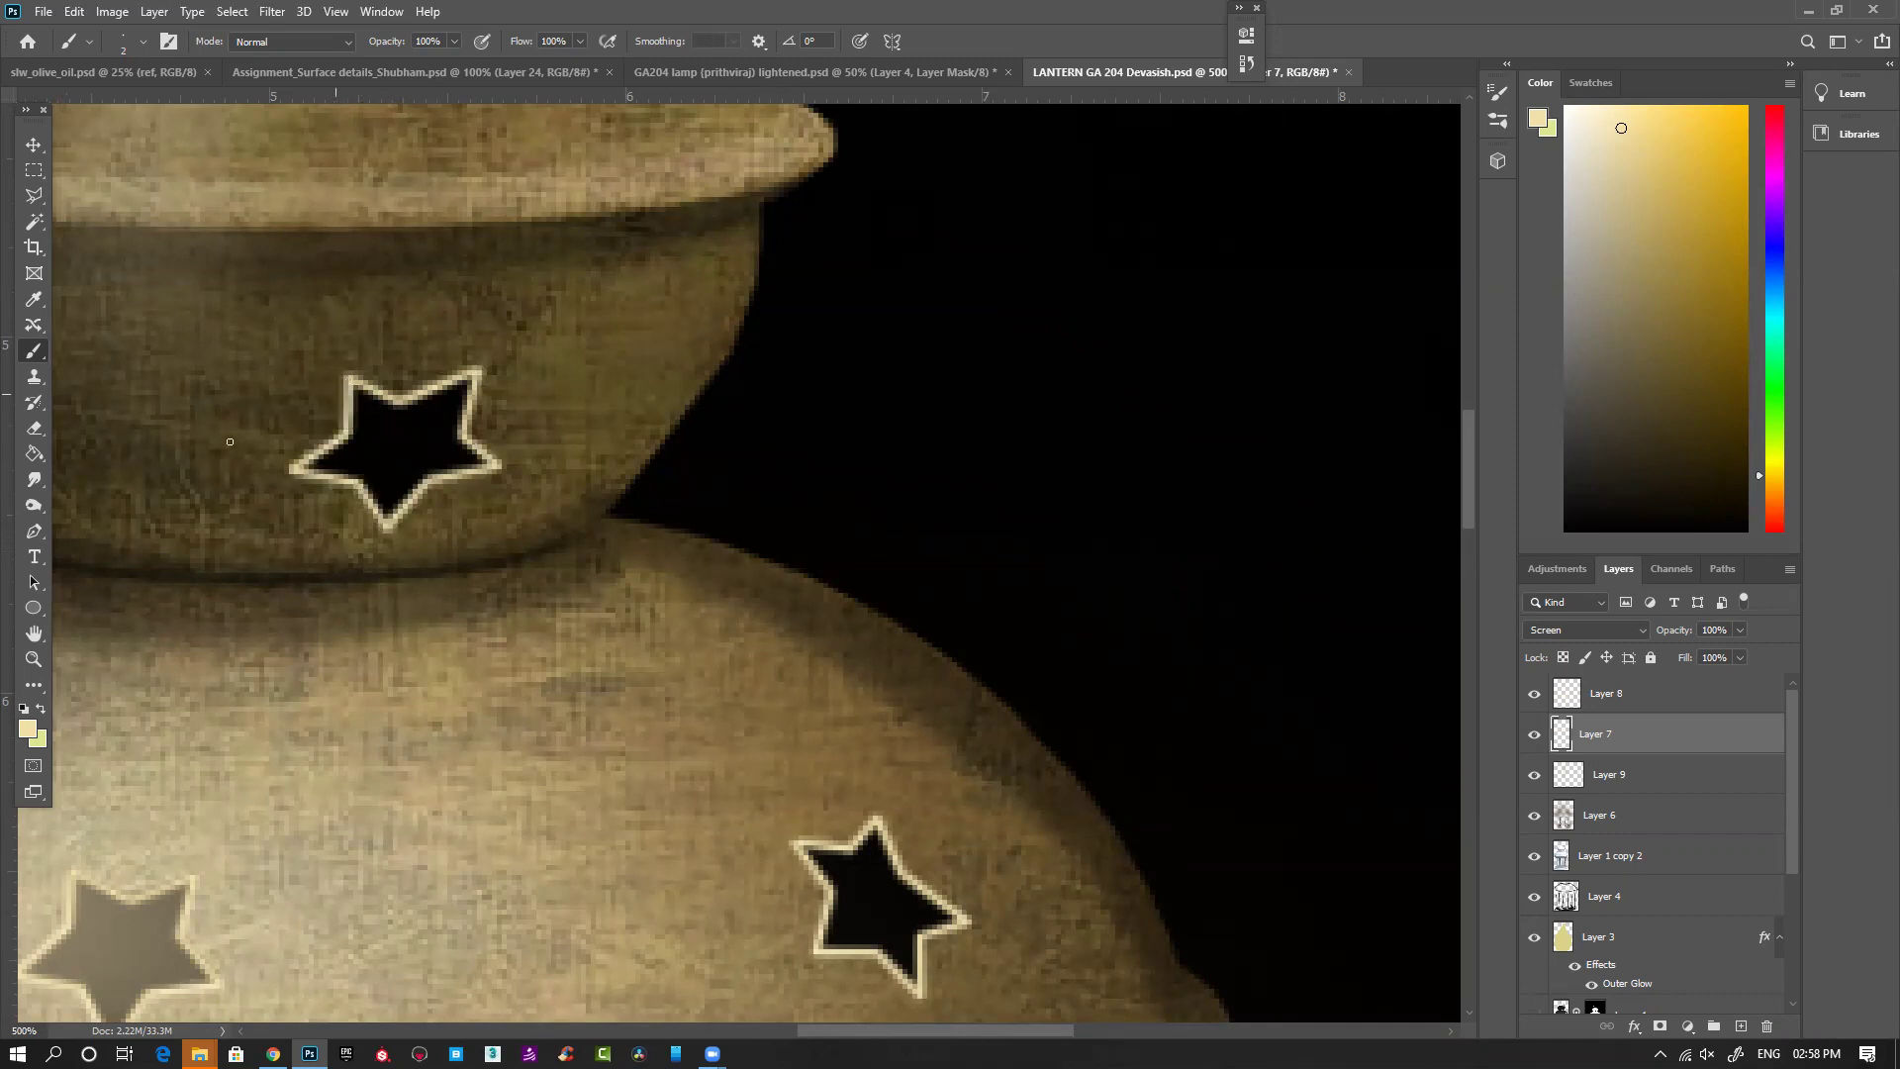
Step: Outline the left star cut-out on the lantern's top cap with thin pale cream strokes
{"action": "left_click_drag", "start_coordinate": [407, 517], "coordinate": [1179, 627]}
{"action": "left_click_drag", "start_coordinate": [795, 388], "coordinate": [812, 768]}
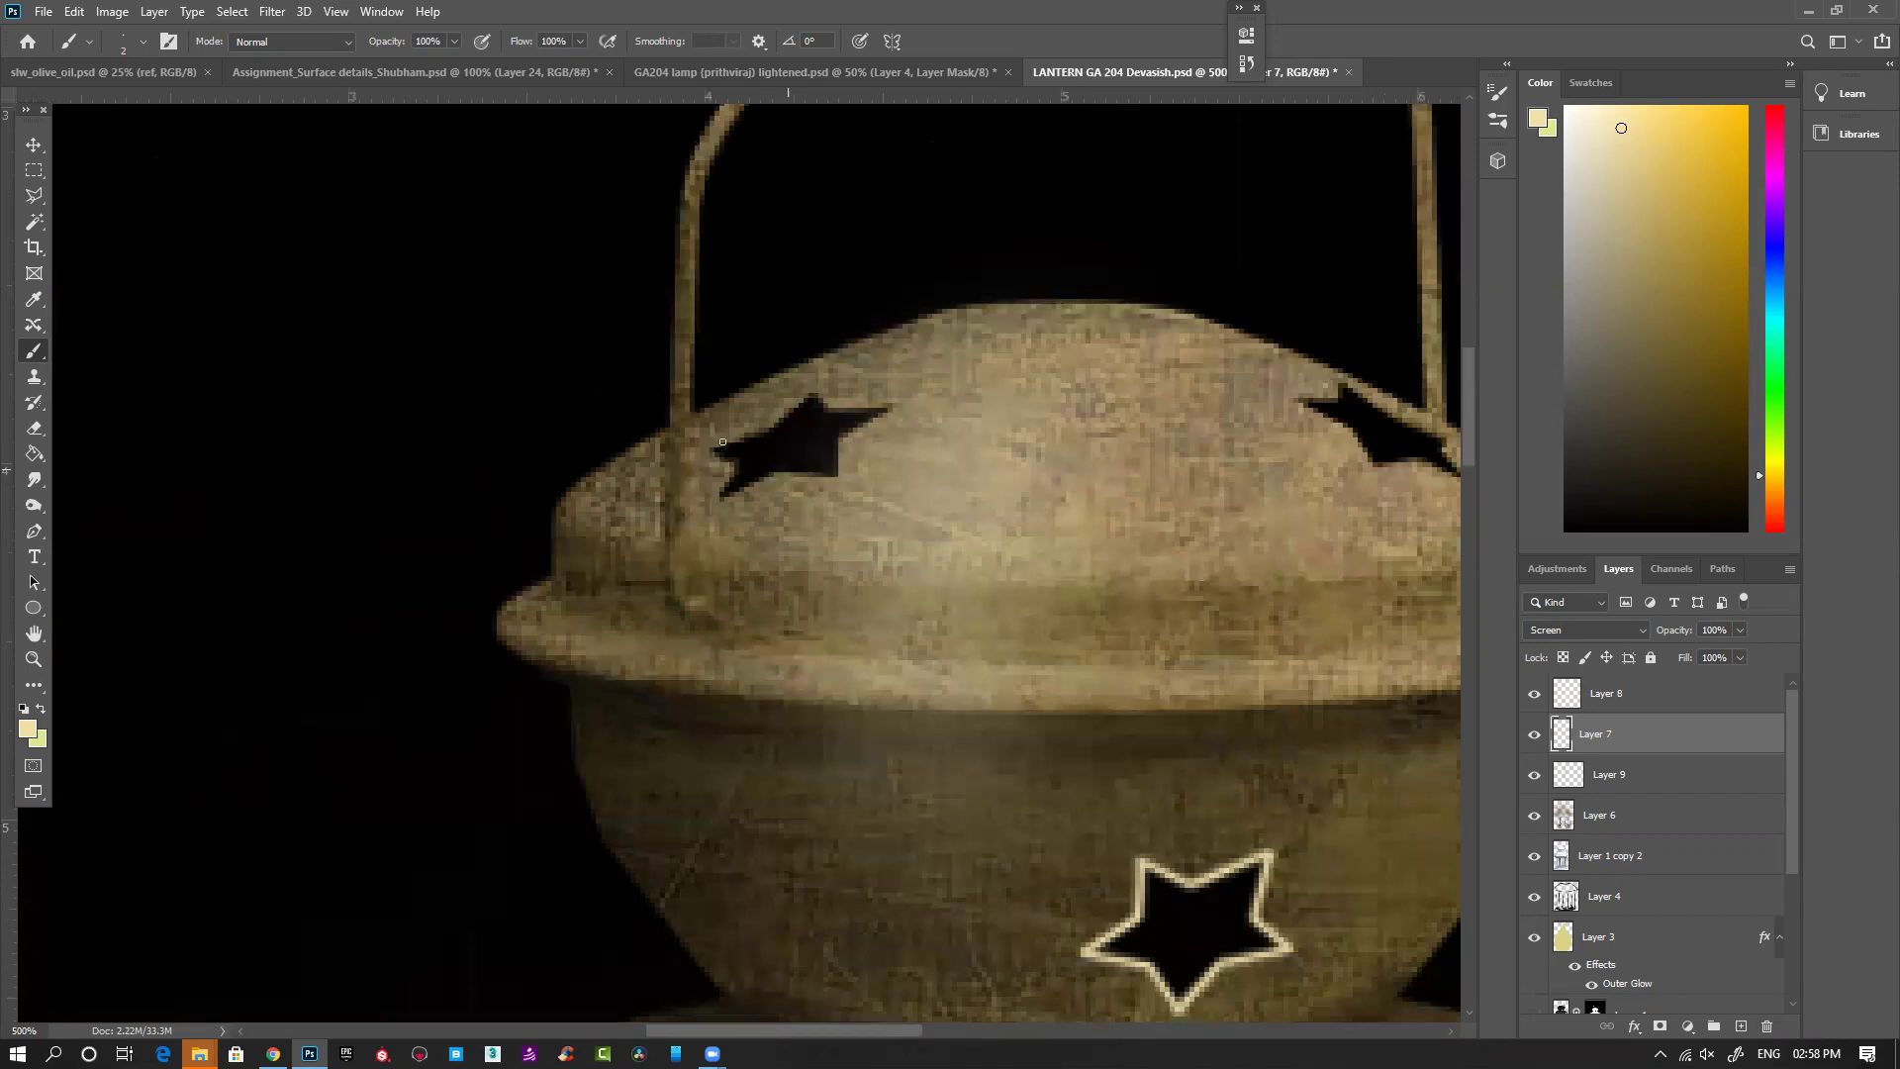
{"action": "left_click", "coordinate": [711, 449]}
{"action": "left_click", "coordinate": [764, 432], "text": "shift"}
{"action": "left_click", "coordinate": [813, 389], "text": "shift"}
{"action": "left_click", "coordinate": [837, 413], "text": "shift"}
{"action": "left_click", "coordinate": [889, 406], "text": "shift"}
{"action": "left_click", "coordinate": [842, 441], "text": "shift"}
{"action": "left_click", "coordinate": [838, 482], "text": "shift"}
{"action": "left_click", "coordinate": [777, 467], "text": "shift"}
{"action": "left_click", "coordinate": [726, 487], "text": "shift"}
{"action": "left_click", "coordinate": [734, 464], "text": "shift"}
{"action": "left_click", "coordinate": [710, 449], "text": "shift"}
Step: Outline the right star cut-out on the top cap, beside the handle, with thin pale cream strokes
{"action": "left_click_drag", "start_coordinate": [1249, 438], "coordinate": [800, 459]}
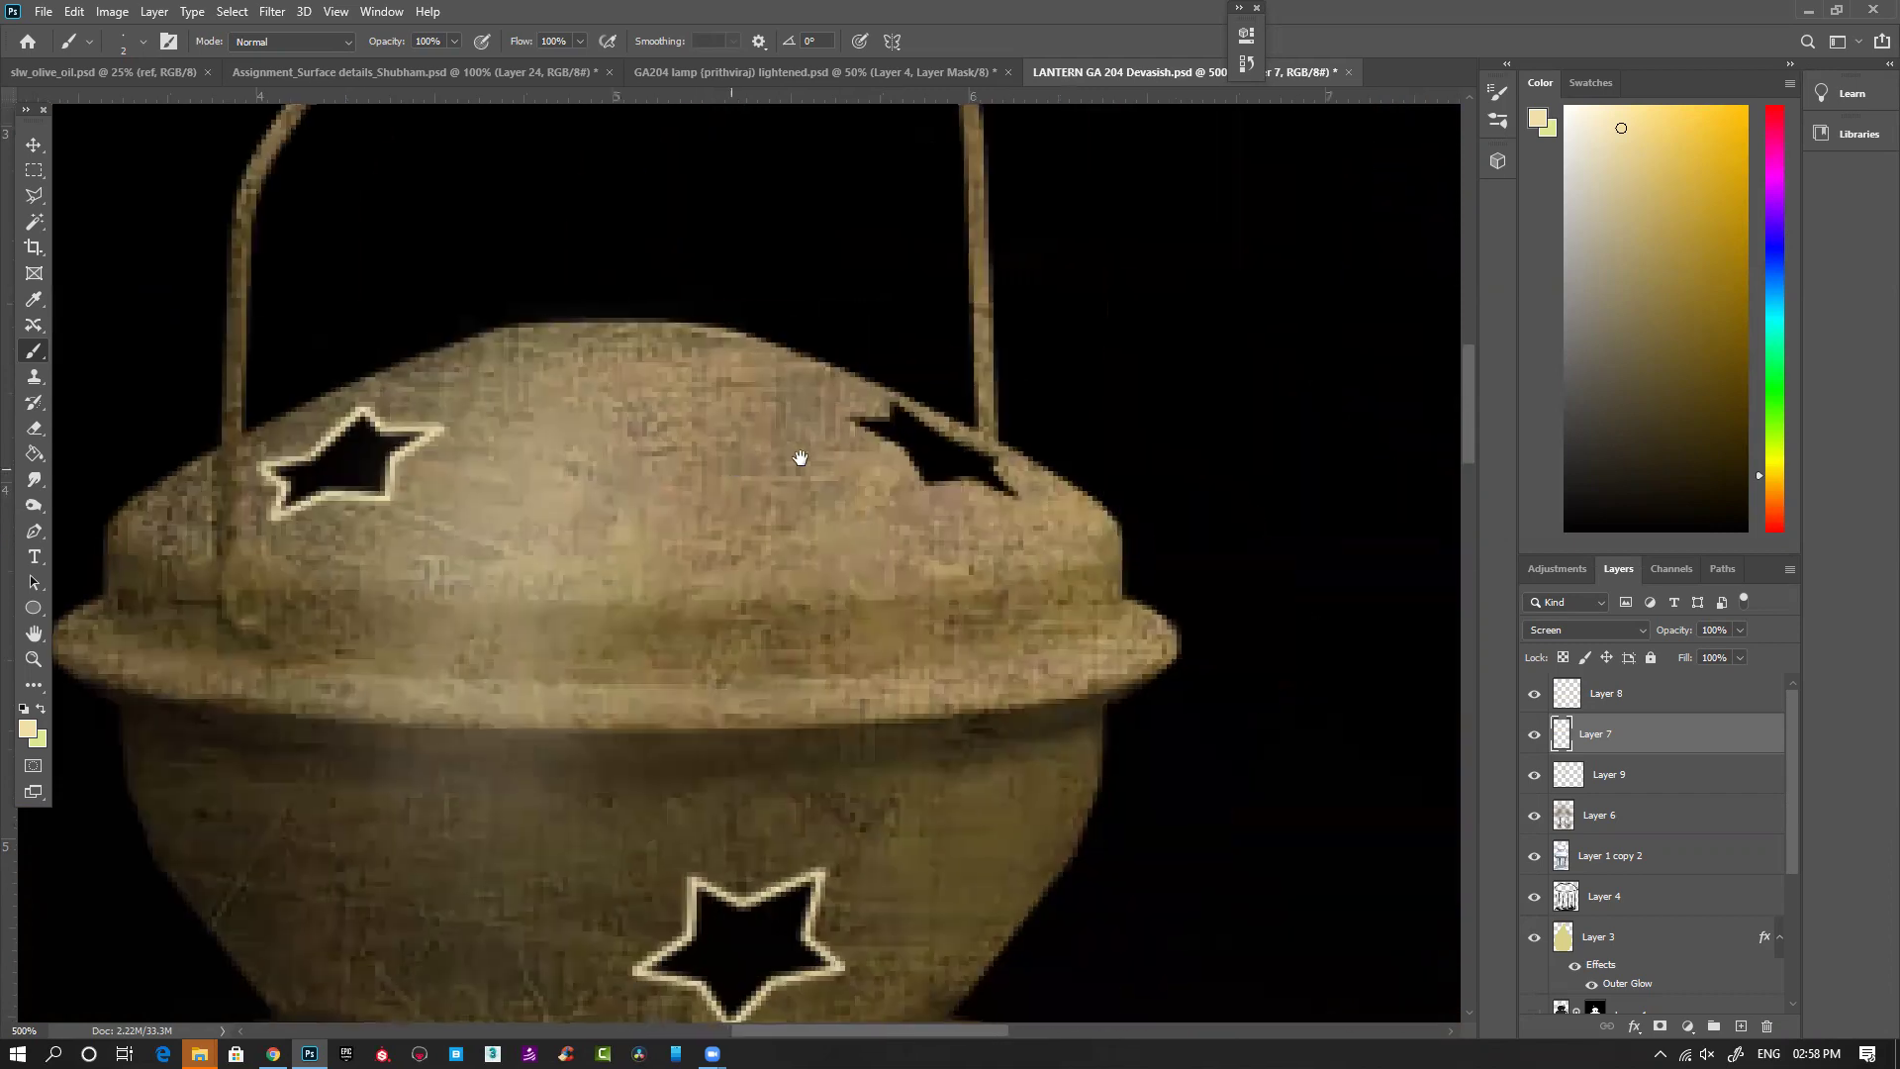
{"action": "left_click", "coordinate": [843, 419]}
{"action": "left_click", "coordinate": [909, 455], "text": "shift"}
{"action": "left_click", "coordinate": [922, 489], "text": "shift"}
{"action": "left_click", "coordinate": [984, 483], "text": "shift"}
{"action": "left_click", "coordinate": [1014, 501], "text": "shift"}
{"action": "left_click", "coordinate": [994, 478], "text": "shift"}
{"action": "left_click", "coordinate": [995, 458], "text": "shift"}
{"action": "left_click", "coordinate": [932, 432], "text": "shift"}
{"action": "left_click", "coordinate": [891, 394], "text": "shift"}
{"action": "left_click", "coordinate": [884, 424], "text": "shift"}
{"action": "left_click", "coordinate": [832, 417], "text": "shift"}
Step: Compare the lantern with and without Layer 7 to judge the star edge highlights
{"action": "key", "text": "ctrl+minus"}
{"action": "key", "text": "ctrl+minus"}
{"action": "key", "text": "ctrl+minus"}
{"action": "key", "text": "ctrl+minus"}
{"action": "key", "text": "ctrl+minus"}
{"action": "key", "text": "ctrl+minus"}
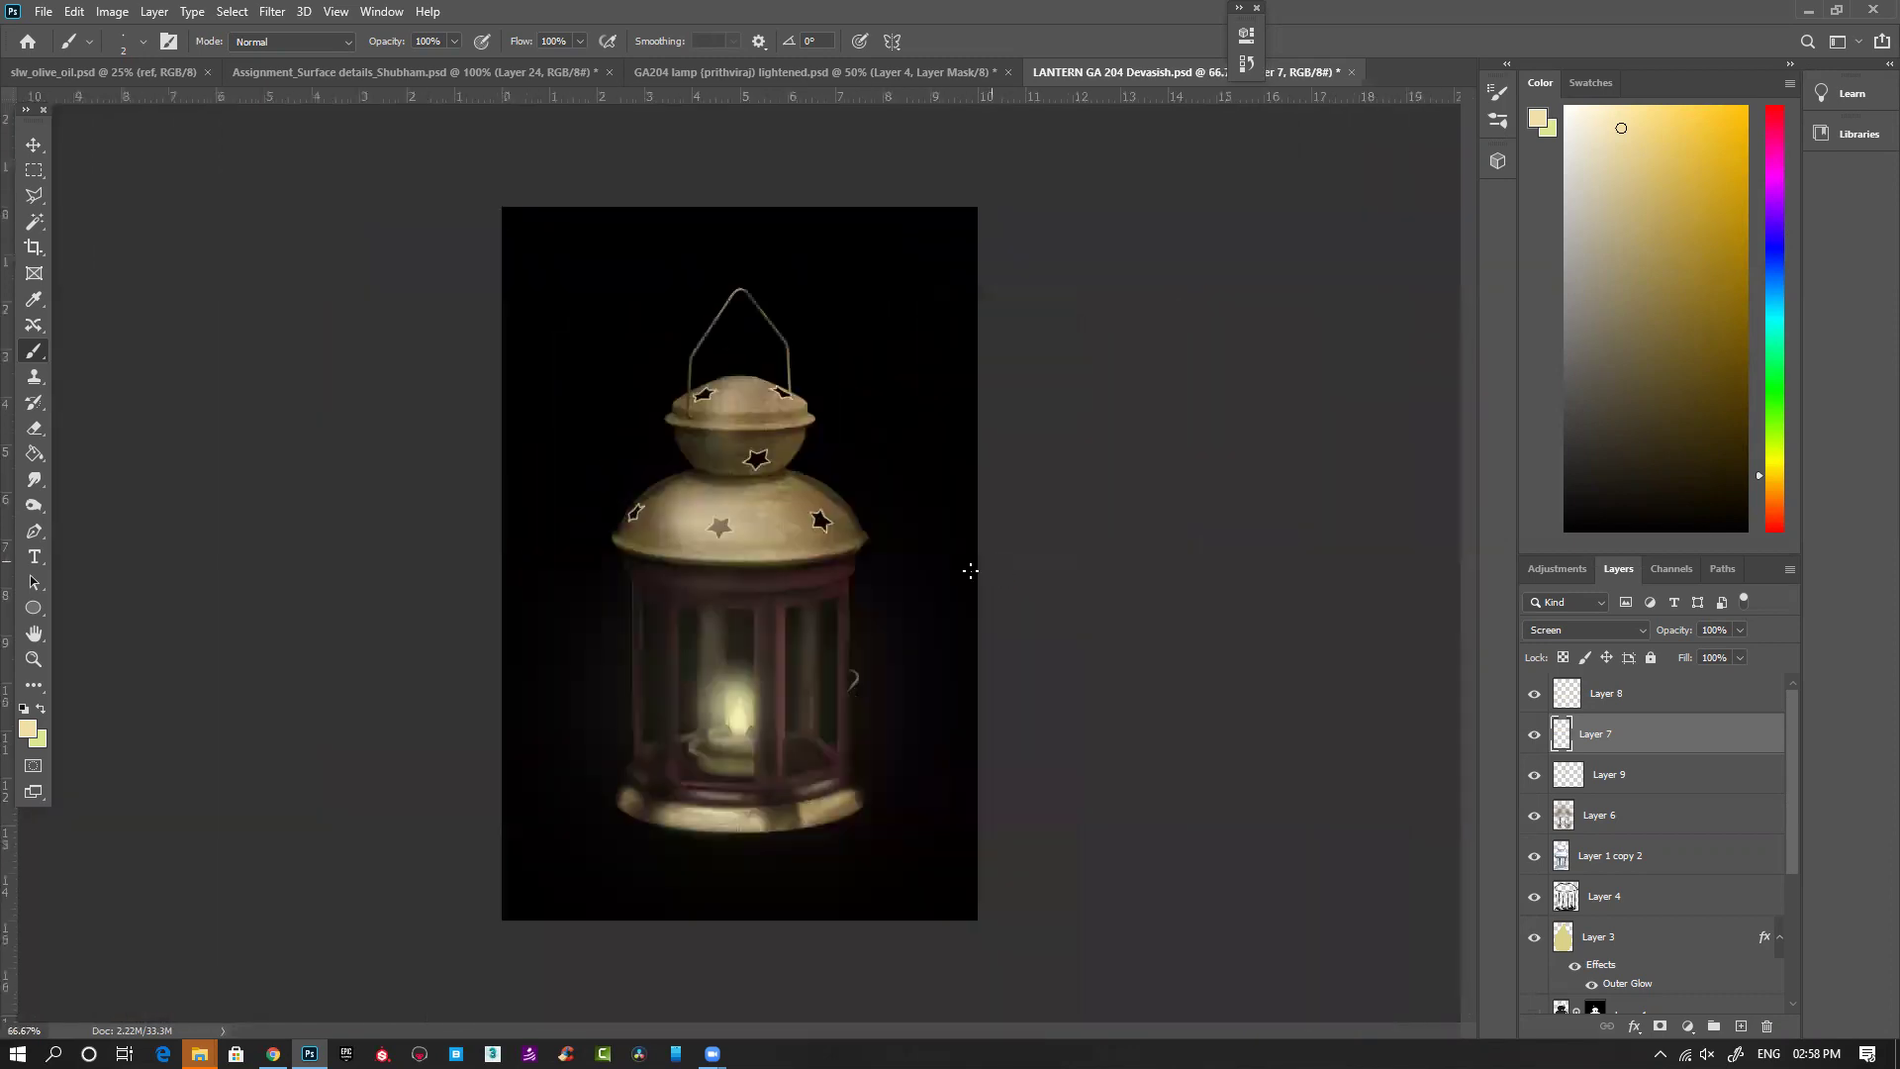
{"action": "left_click", "coordinate": [760, 525]}
{"action": "left_click", "coordinate": [759, 526]}
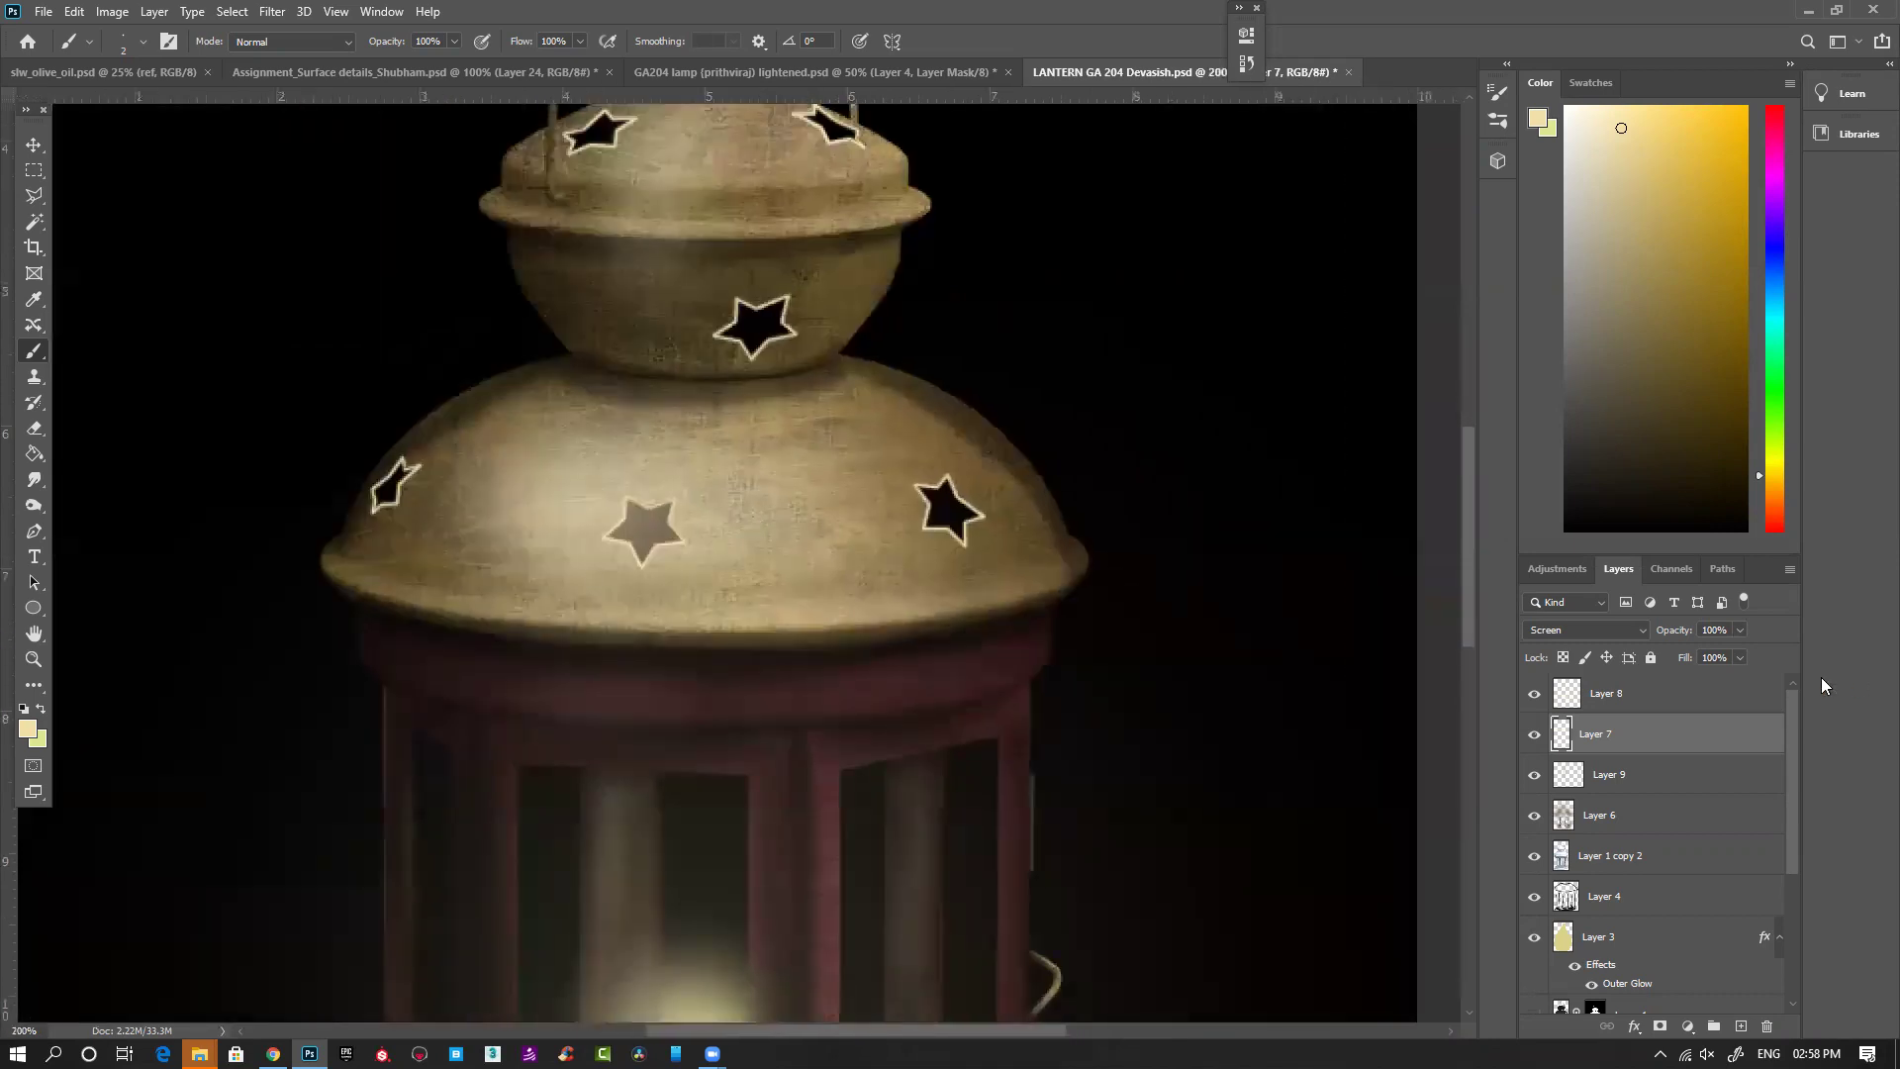
{"action": "left_click", "coordinate": [1535, 736]}
{"action": "left_click", "coordinate": [1535, 736]}
{"action": "left_click", "coordinate": [1535, 736]}
{"action": "left_click", "coordinate": [1535, 736]}
Step: Erase the pale haze inside the lower dome's middle star on Layer 7, using a small eraser at 100% opacity
{"action": "key", "text": "e"}
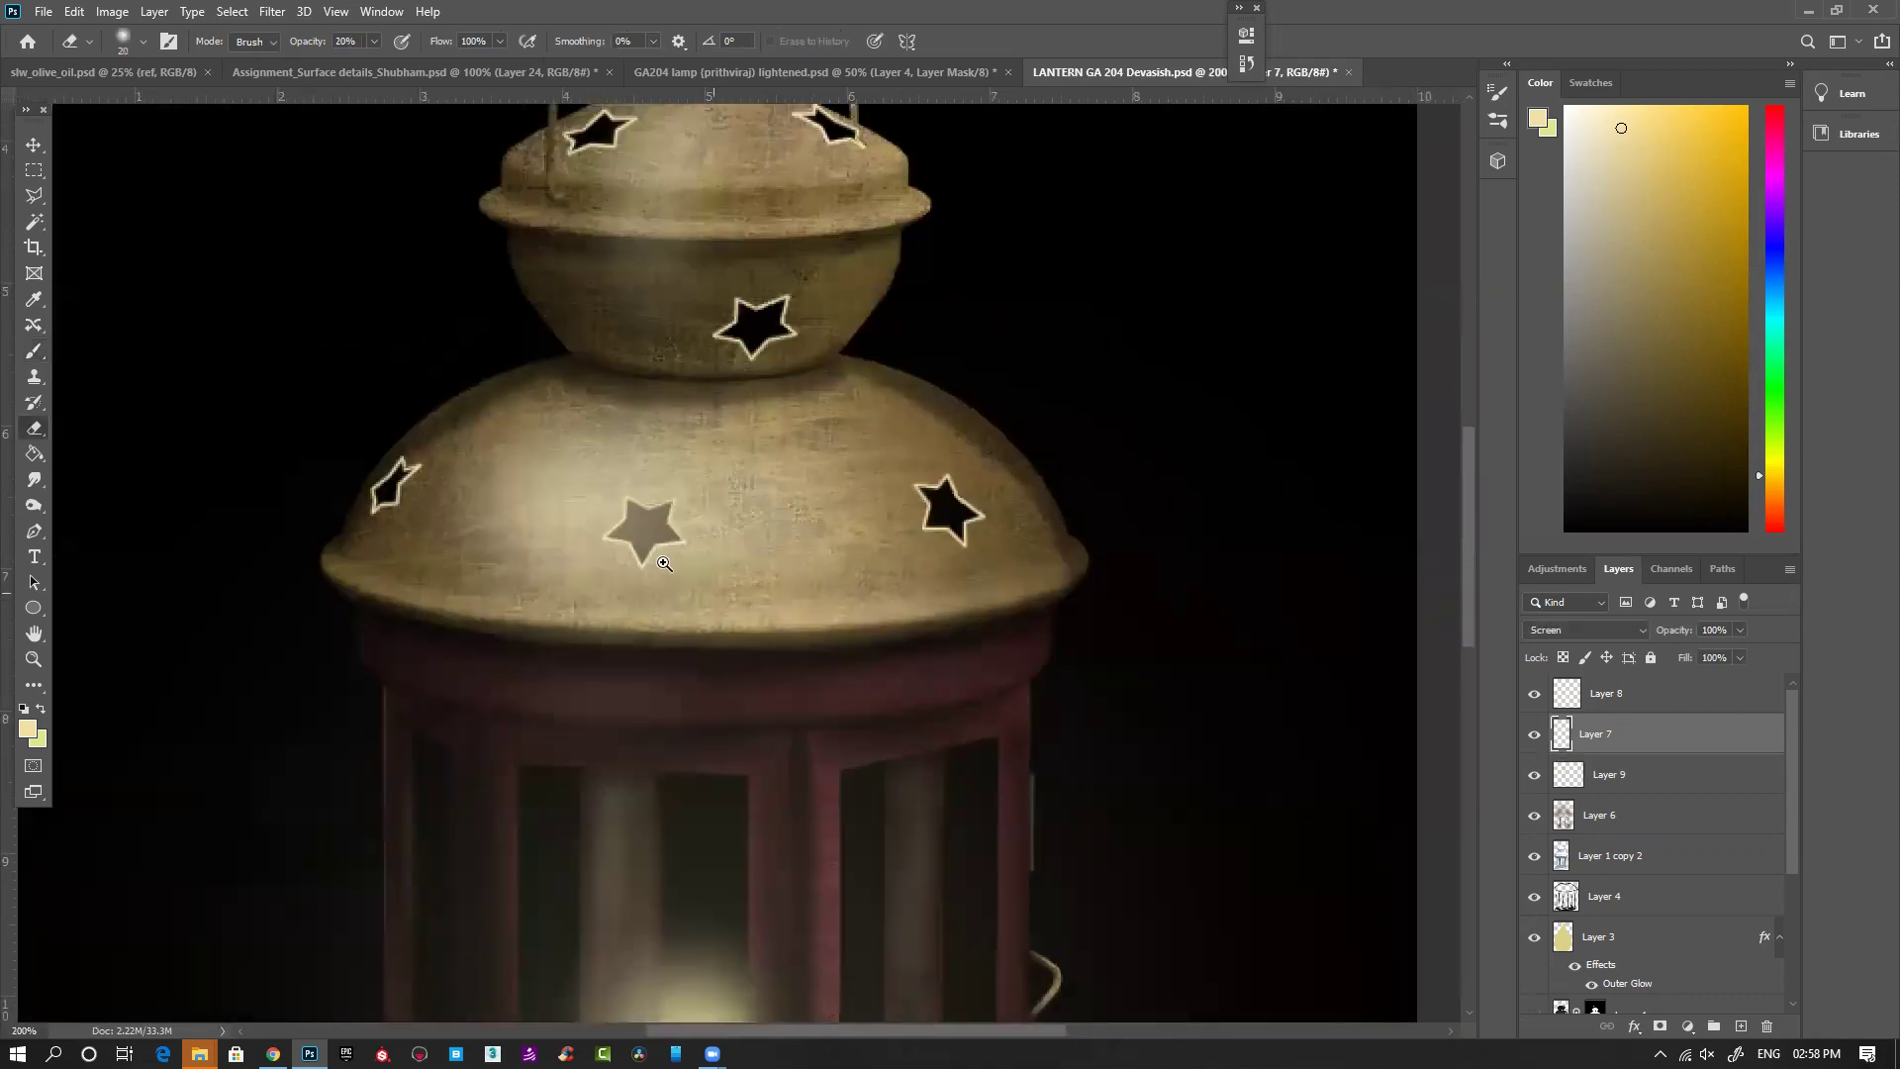
{"action": "scroll", "coordinate": [653, 546], "scroll_direction": "up", "scroll_amount": 1}
{"action": "scroll", "coordinate": [655, 546], "scroll_direction": "up", "scroll_amount": 1}
{"action": "key", "text": "bracketleft"}
{"action": "key", "text": "bracketleft"}
{"action": "key", "text": "bracketleft"}
{"action": "key", "text": "bracketleft"}
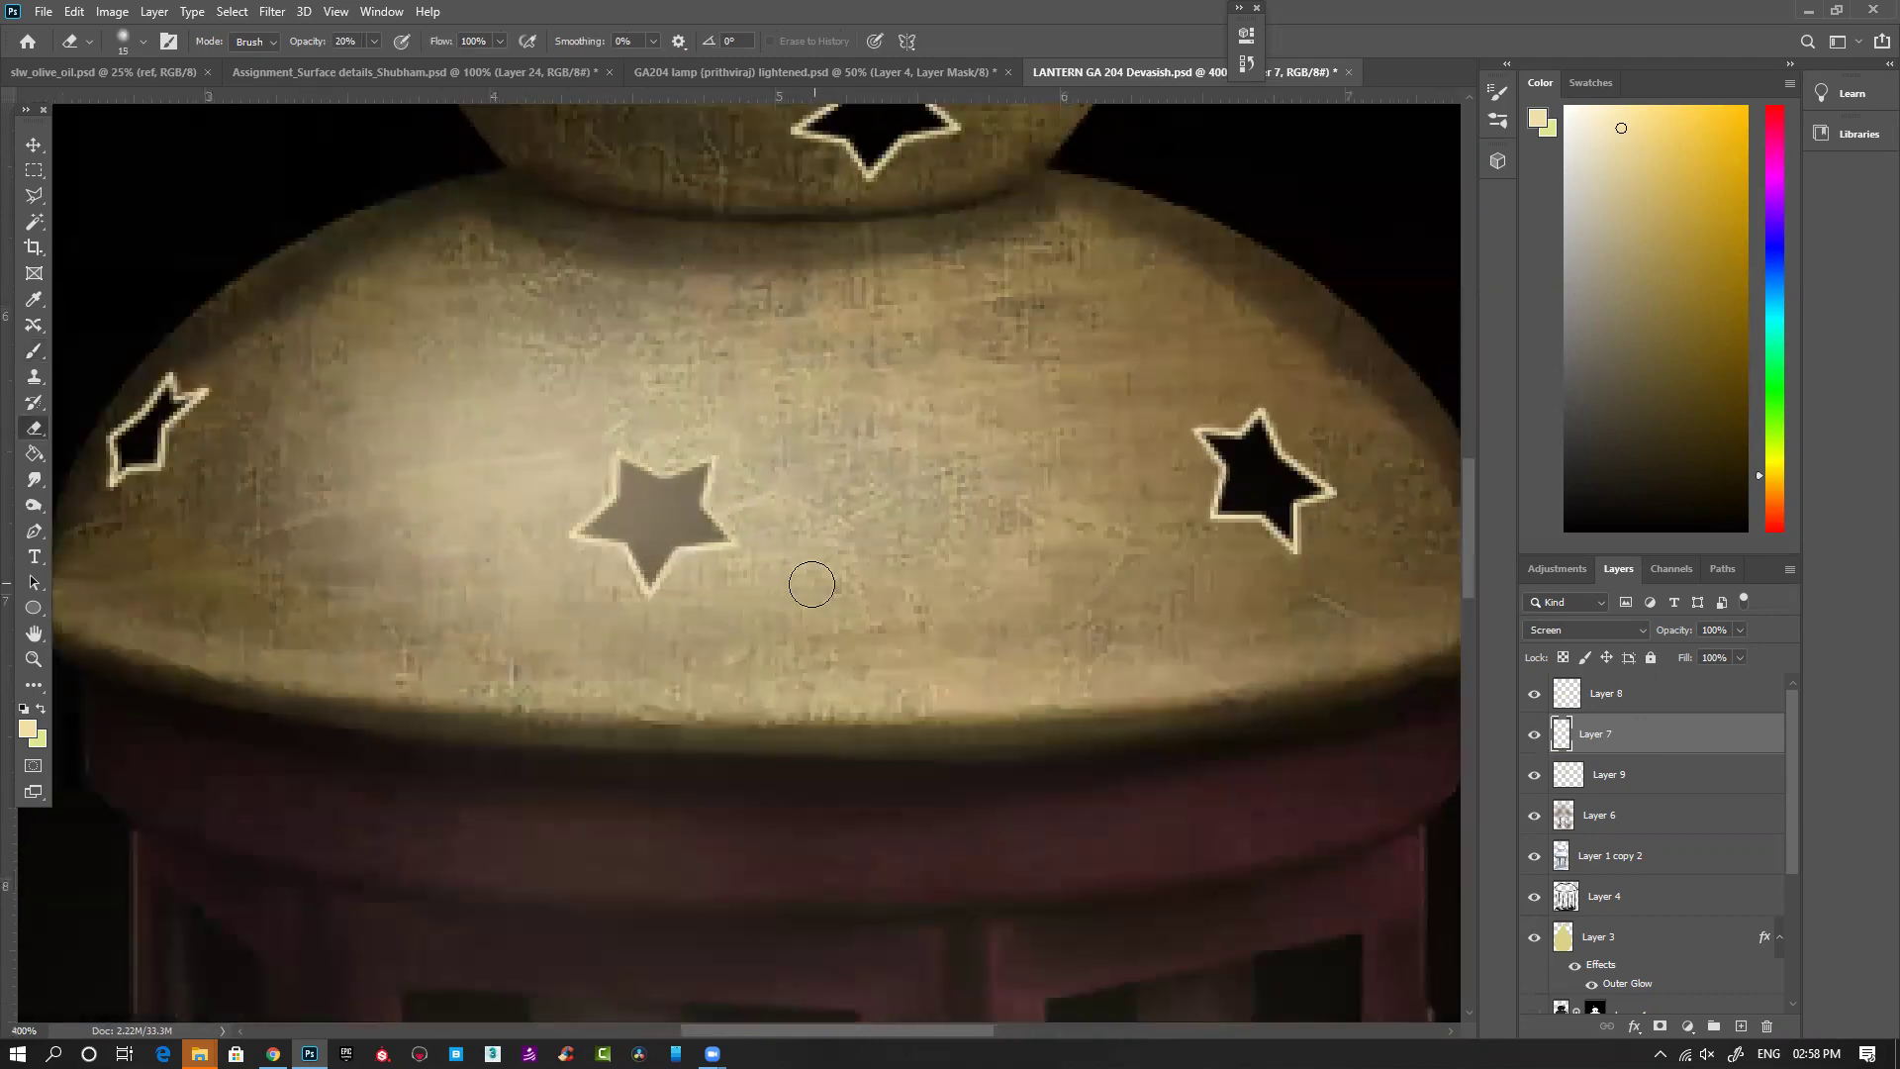
{"action": "mouse_move", "coordinate": [672, 502]}
{"action": "left_mouse_down"}
{"action": "mouse_move", "coordinate": [588, 527]}
{"action": "mouse_move", "coordinate": [660, 506]}
{"action": "mouse_move", "coordinate": [629, 481]}
{"action": "mouse_move", "coordinate": [656, 521]}
{"action": "mouse_move", "coordinate": [668, 504]}
{"action": "mouse_move", "coordinate": [643, 491]}
{"action": "mouse_move", "coordinate": [698, 474]}
{"action": "mouse_move", "coordinate": [603, 520]}
{"action": "mouse_move", "coordinate": [644, 565]}
{"action": "mouse_move", "coordinate": [677, 517]}
{"action": "mouse_move", "coordinate": [701, 530]}
{"action": "mouse_move", "coordinate": [620, 498]}
{"action": "mouse_move", "coordinate": [639, 520]}
{"action": "mouse_move", "coordinate": [694, 493]}
{"action": "mouse_move", "coordinate": [628, 519]}
{"action": "left_mouse_up"}
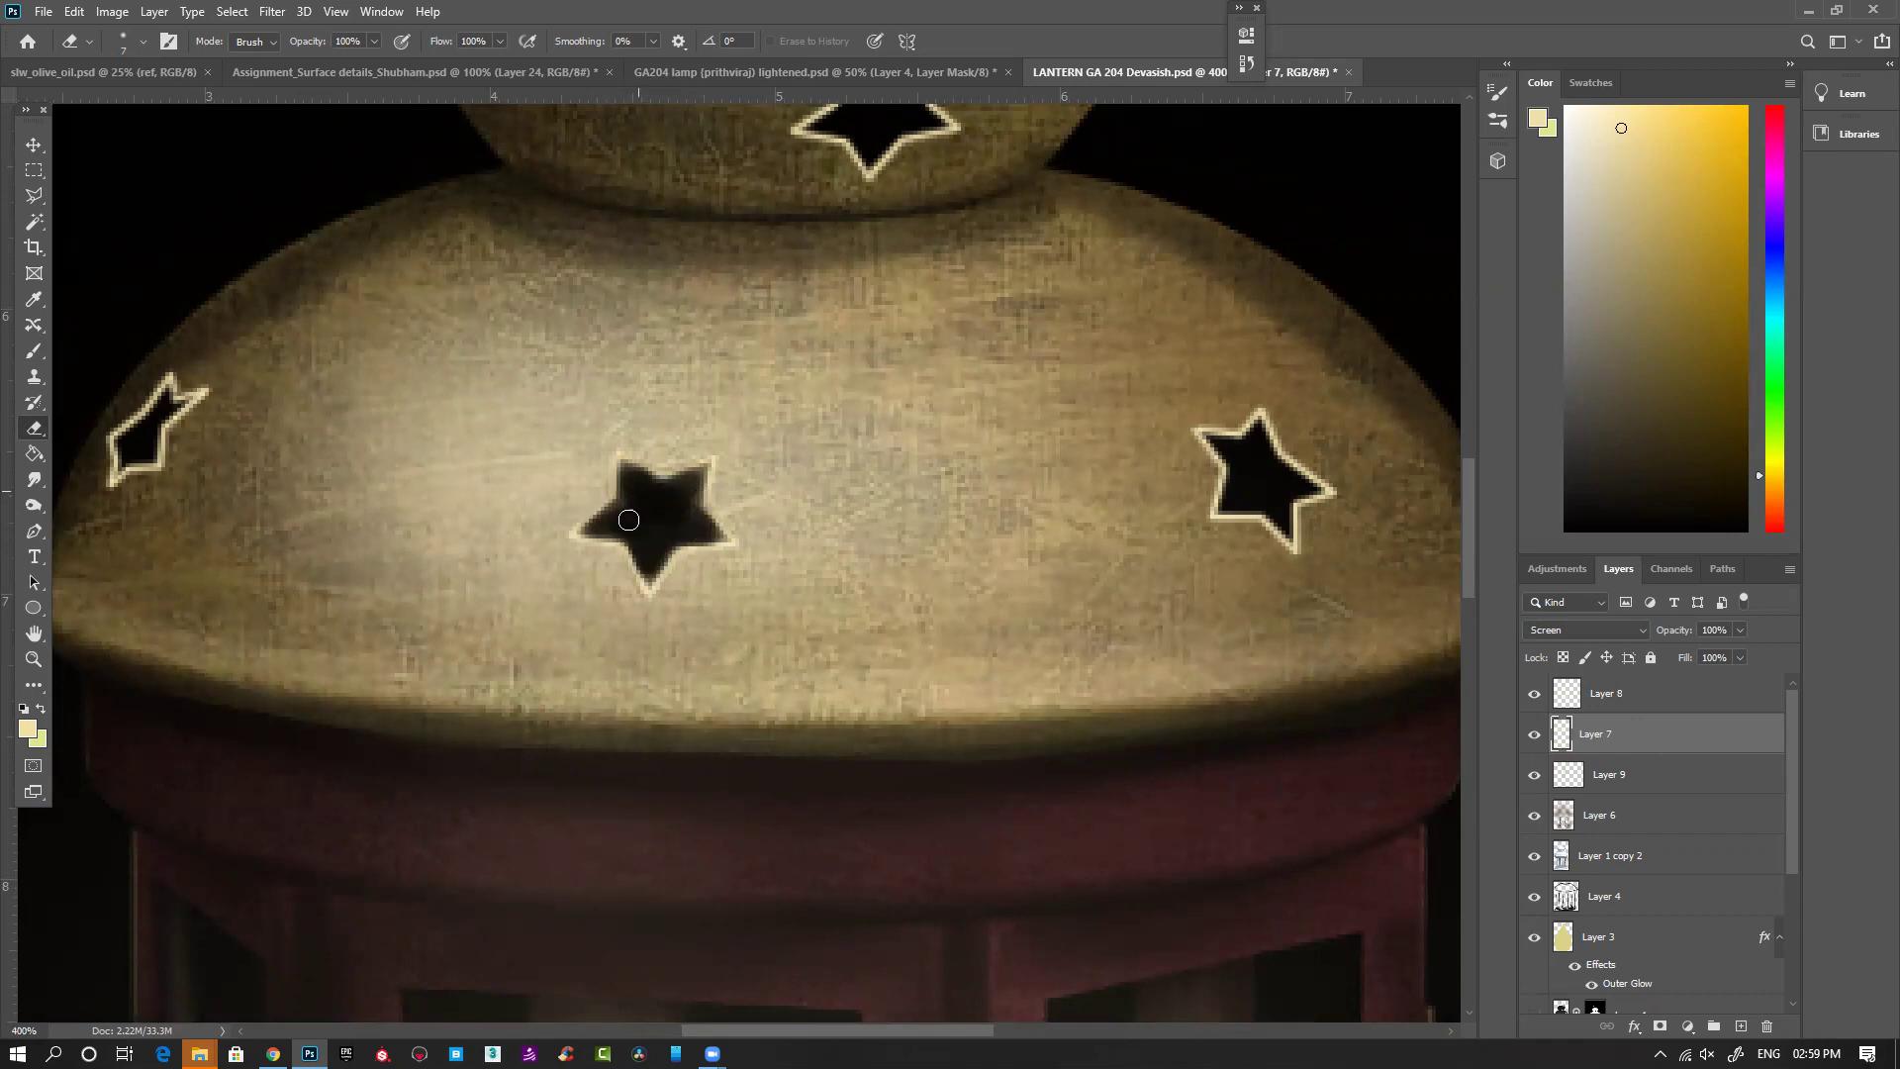
Step: Tone down the pale star outlines on Layer 7 with a soft 50 px eraser
{"action": "scroll", "coordinate": [611, 516], "scroll_direction": "down", "scroll_amount": 4}
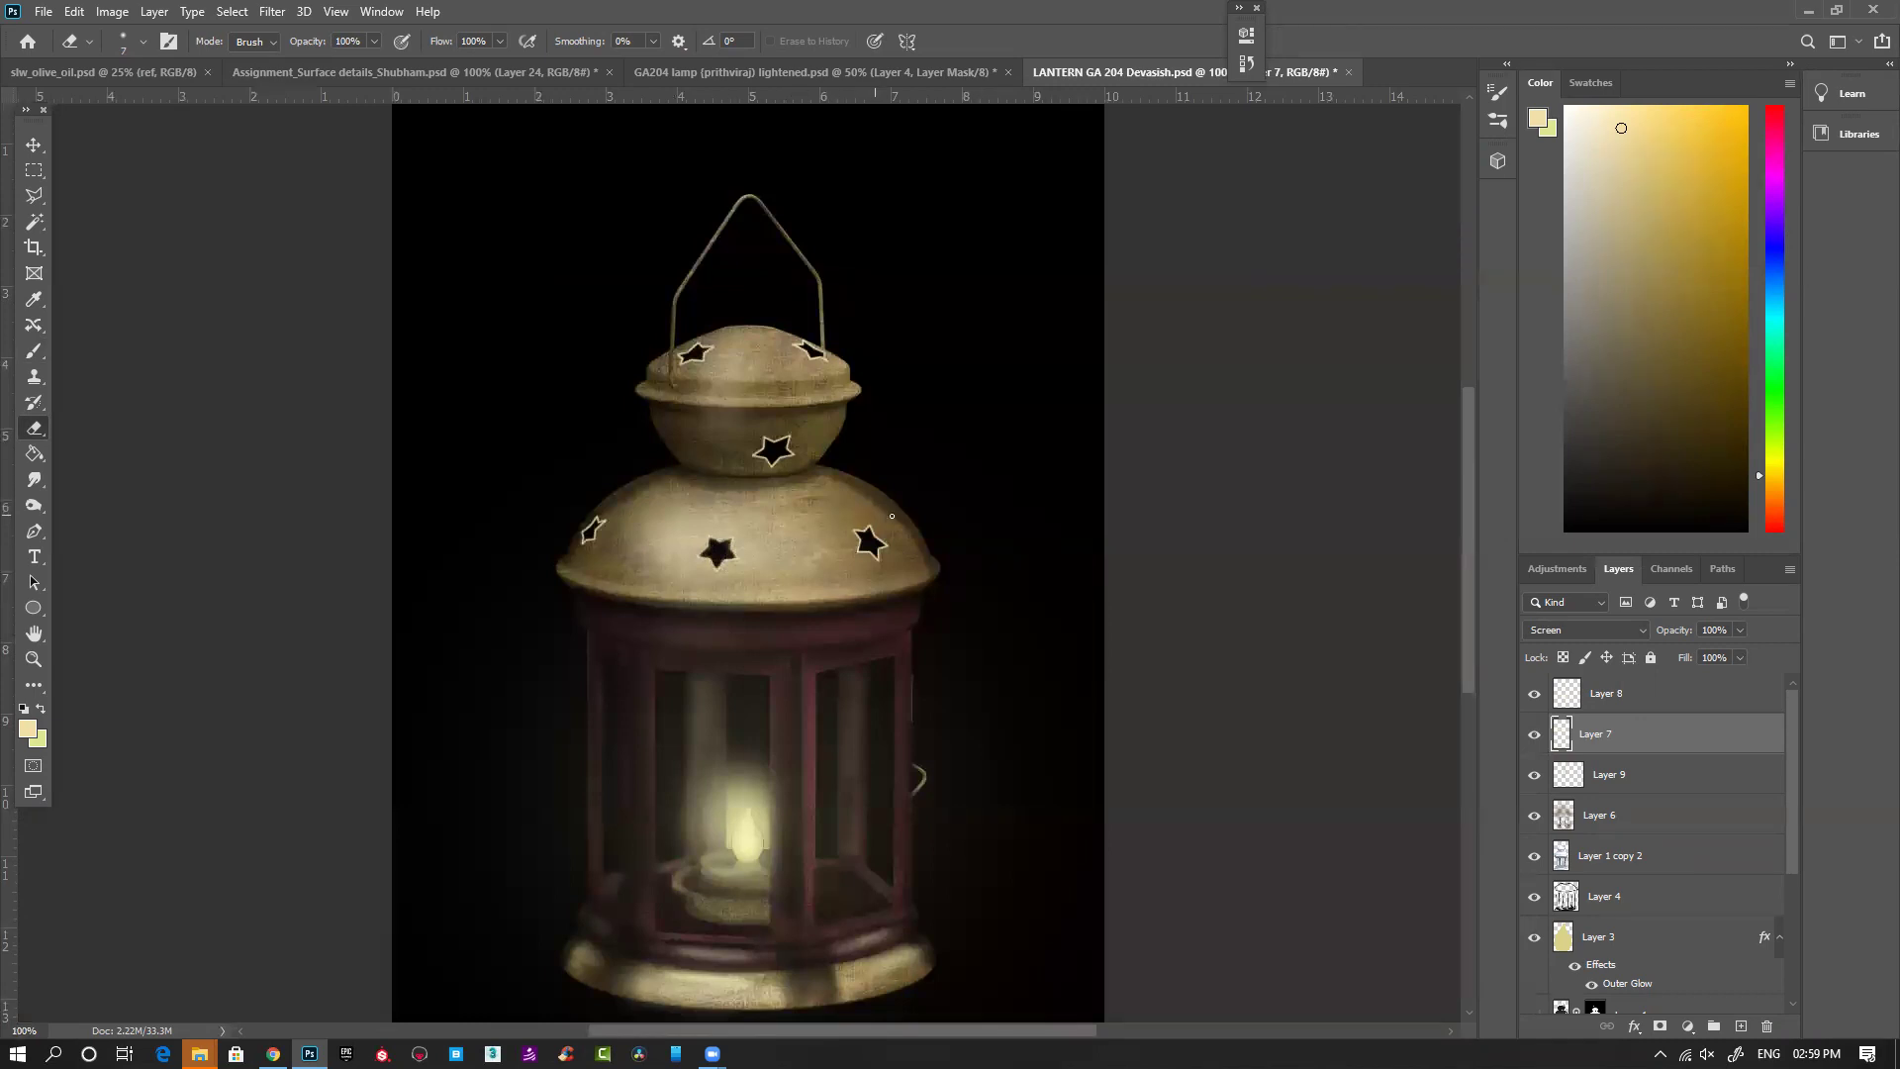
{"action": "key", "text": "]"}
{"action": "key", "text": "]"}
{"action": "key", "text": "]"}
{"action": "key", "text": "]"}
{"action": "key", "text": "]"}
{"action": "key", "text": "]"}
{"action": "key", "text": "]"}
{"action": "key", "text": "]"}
{"action": "key", "text": "]"}
{"action": "key", "text": "]"}
{"action": "mouse_move", "coordinate": [788, 450]}
{"action": "left_mouse_down"}
{"action": "mouse_move", "coordinate": [764, 445]}
{"action": "mouse_move", "coordinate": [781, 440]}
{"action": "left_mouse_up"}
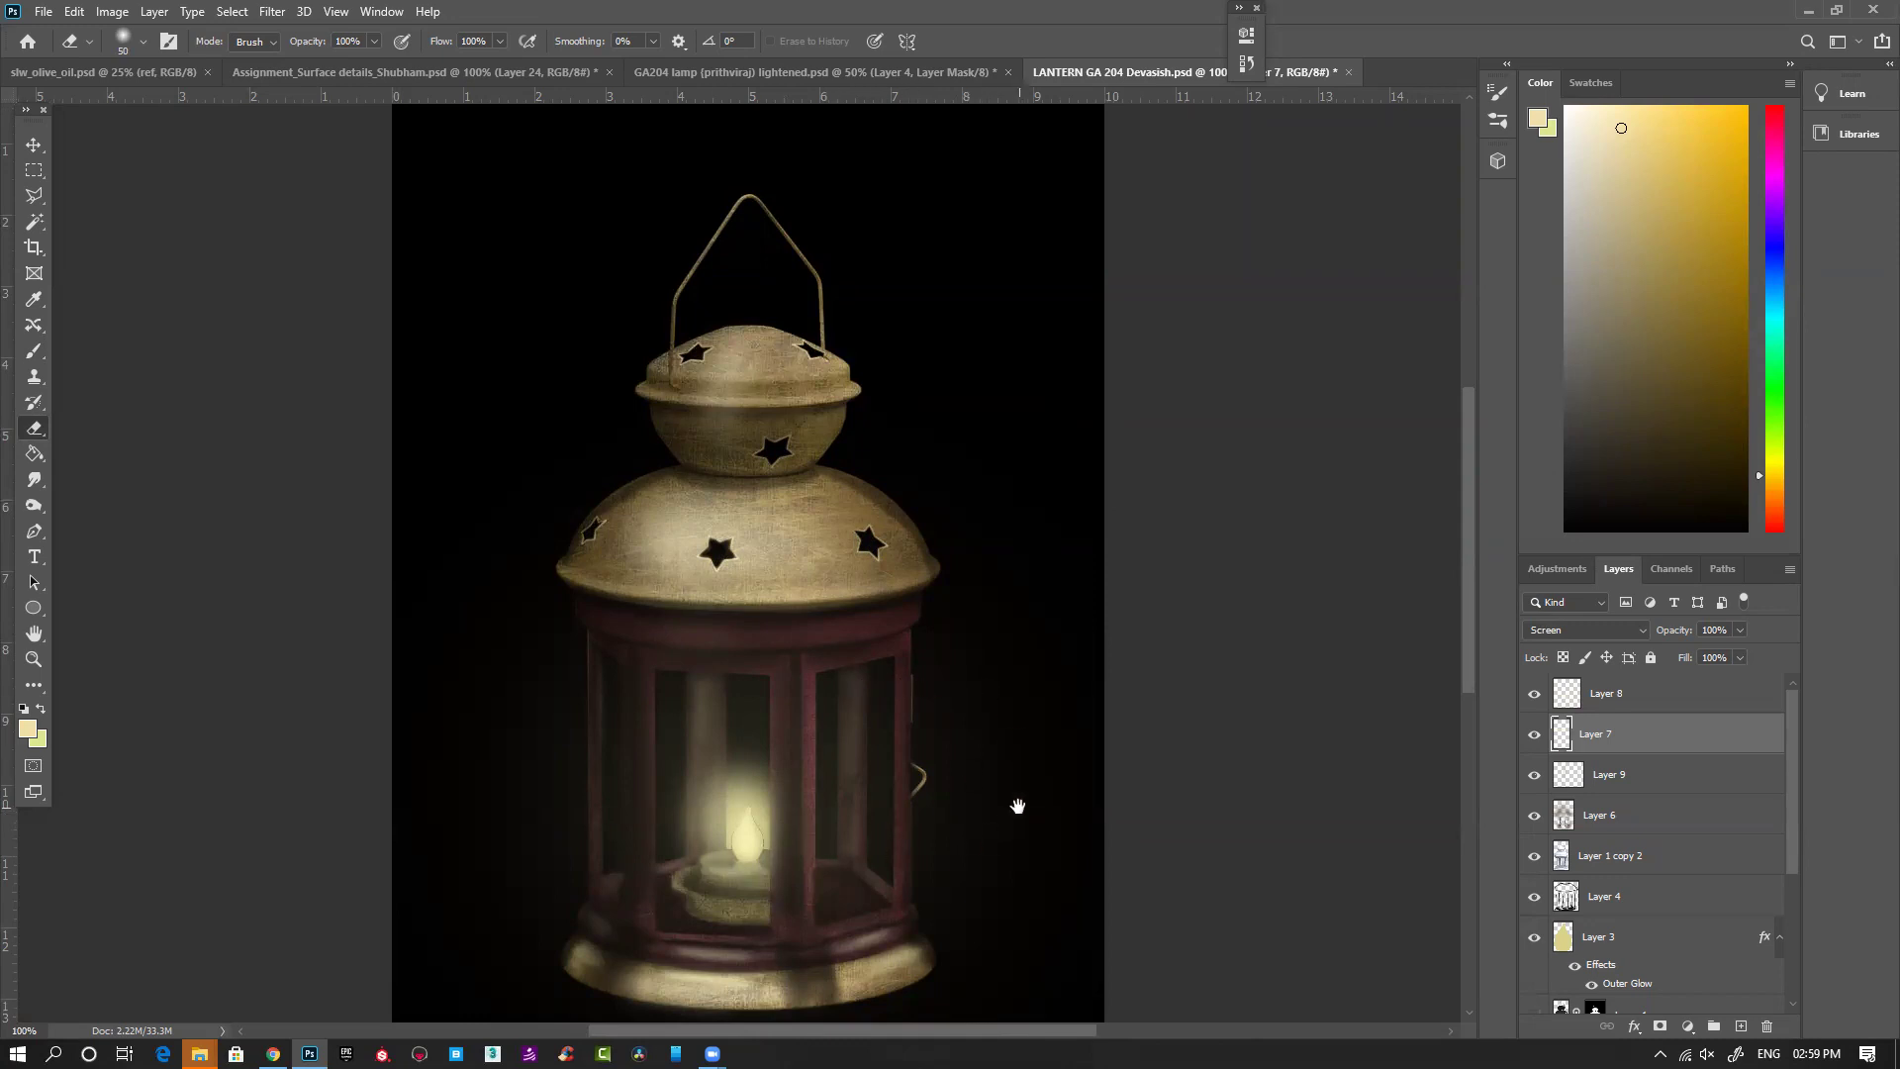
Step: Add a Levels adjustment above Layer 8 with the black input at 11 and the white input at 182
{"action": "left_click", "coordinate": [1680, 702]}
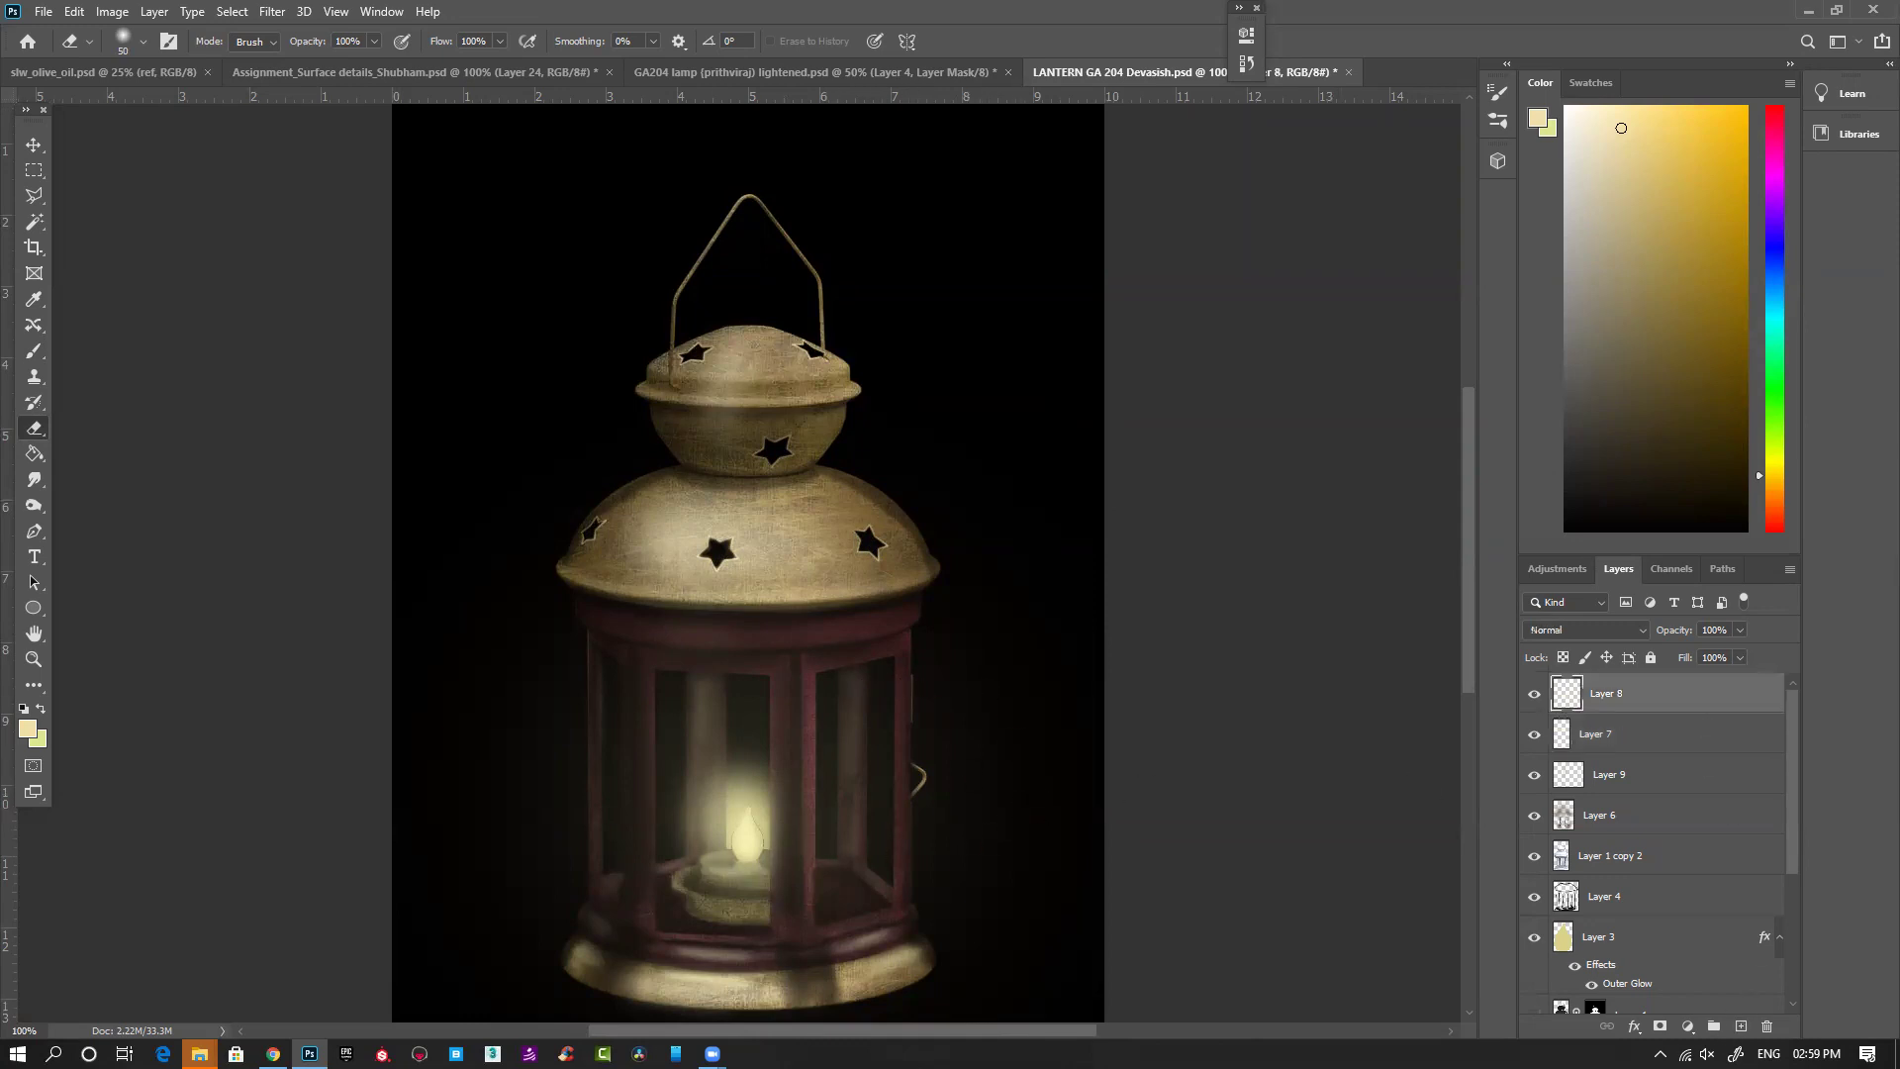
{"action": "left_click", "coordinate": [1688, 1026]}
{"action": "left_click", "coordinate": [1718, 764]}
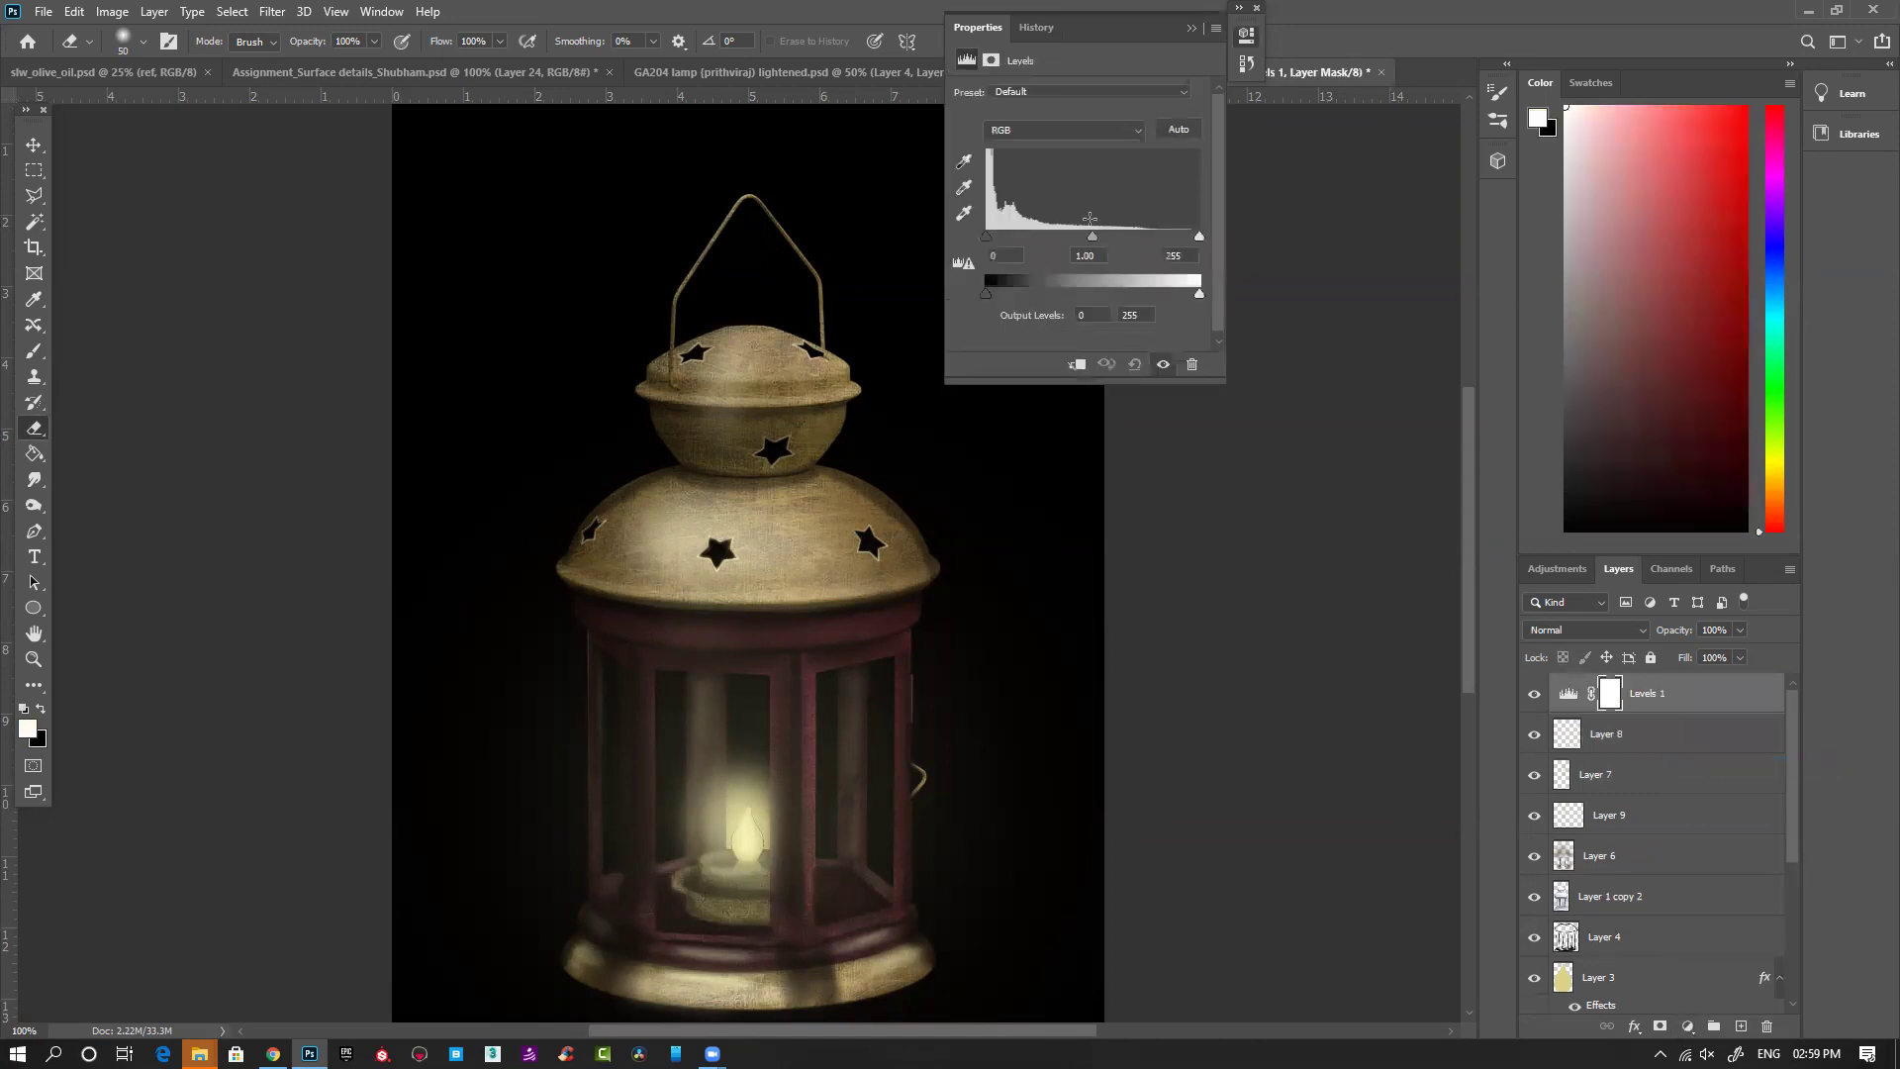
{"action": "mouse_move", "coordinate": [992, 240]}
{"action": "left_mouse_down"}
{"action": "mouse_move", "coordinate": [1017, 240]}
{"action": "mouse_move", "coordinate": [957, 240]}
{"action": "mouse_move", "coordinate": [995, 236]}
{"action": "left_mouse_up"}
{"action": "left_click_drag", "start_coordinate": [1199, 240], "coordinate": [1140, 247]}
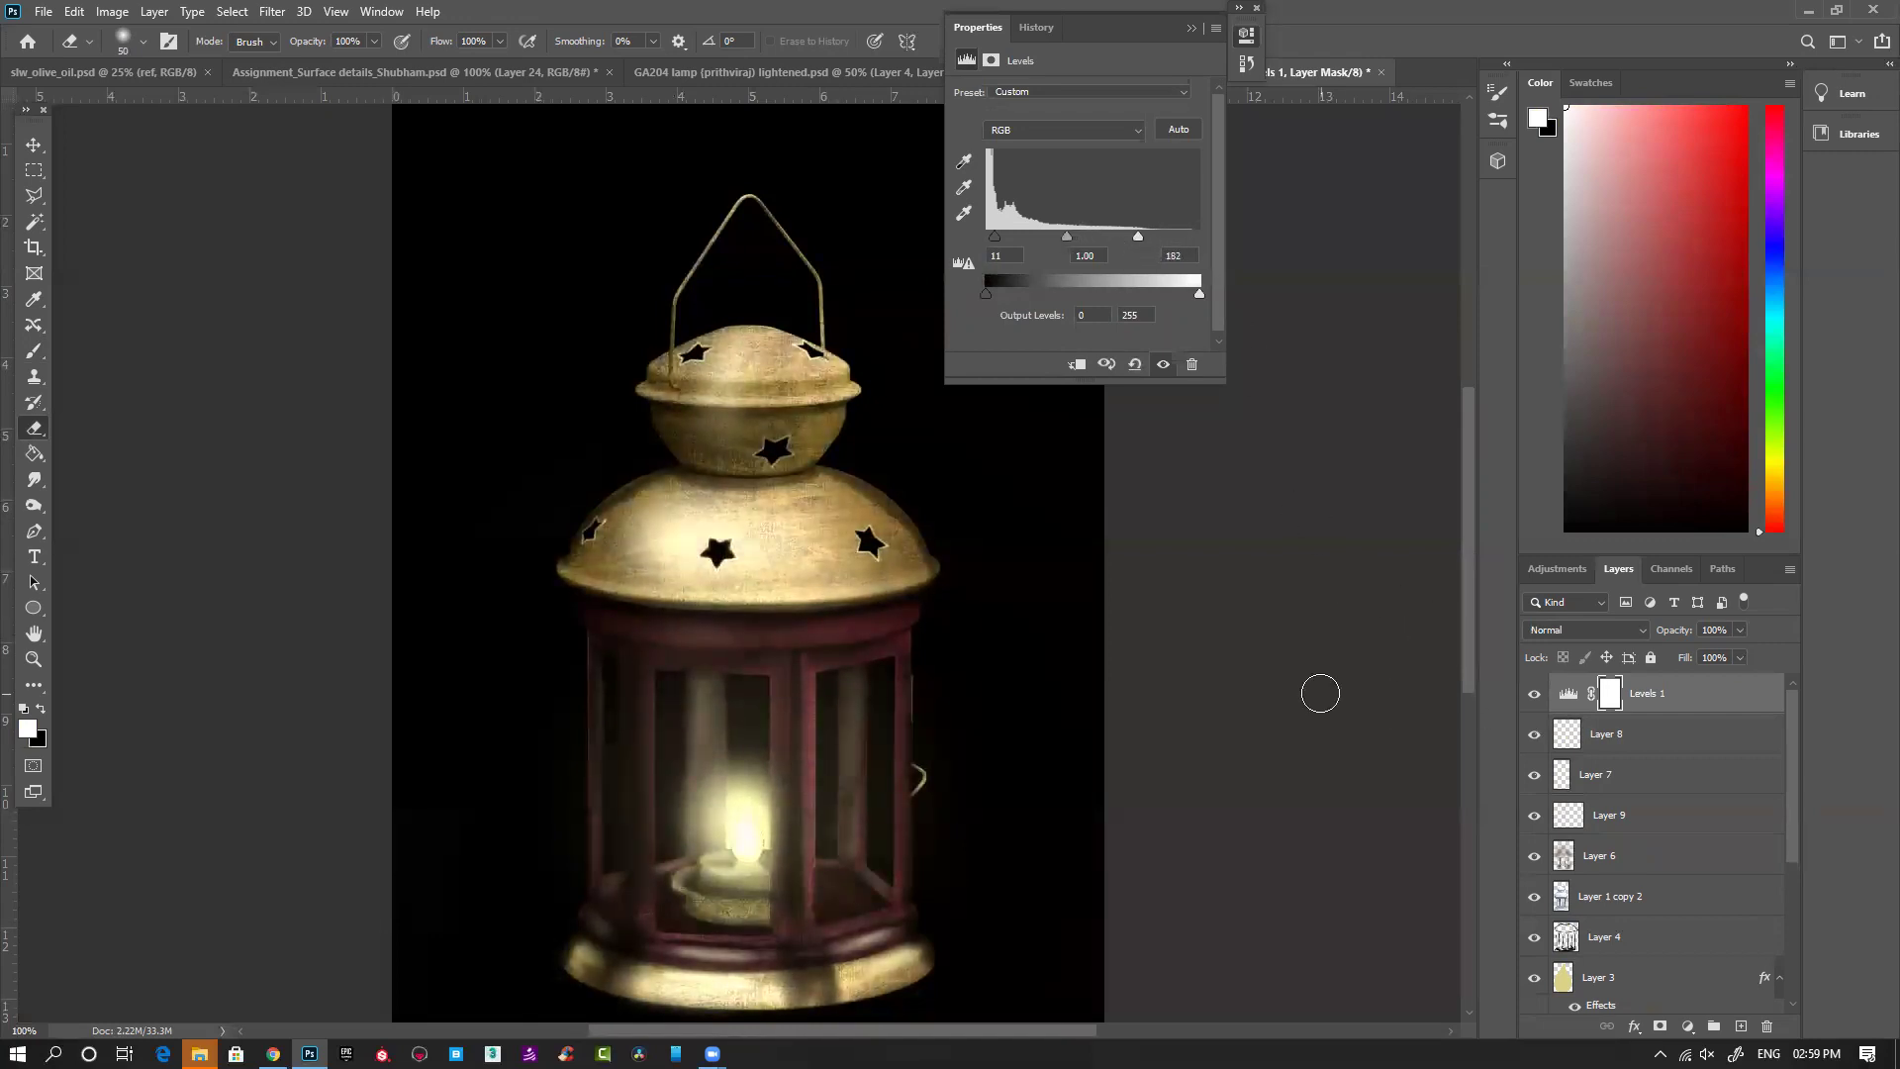
{"action": "key", "text": "ctrl+minus"}
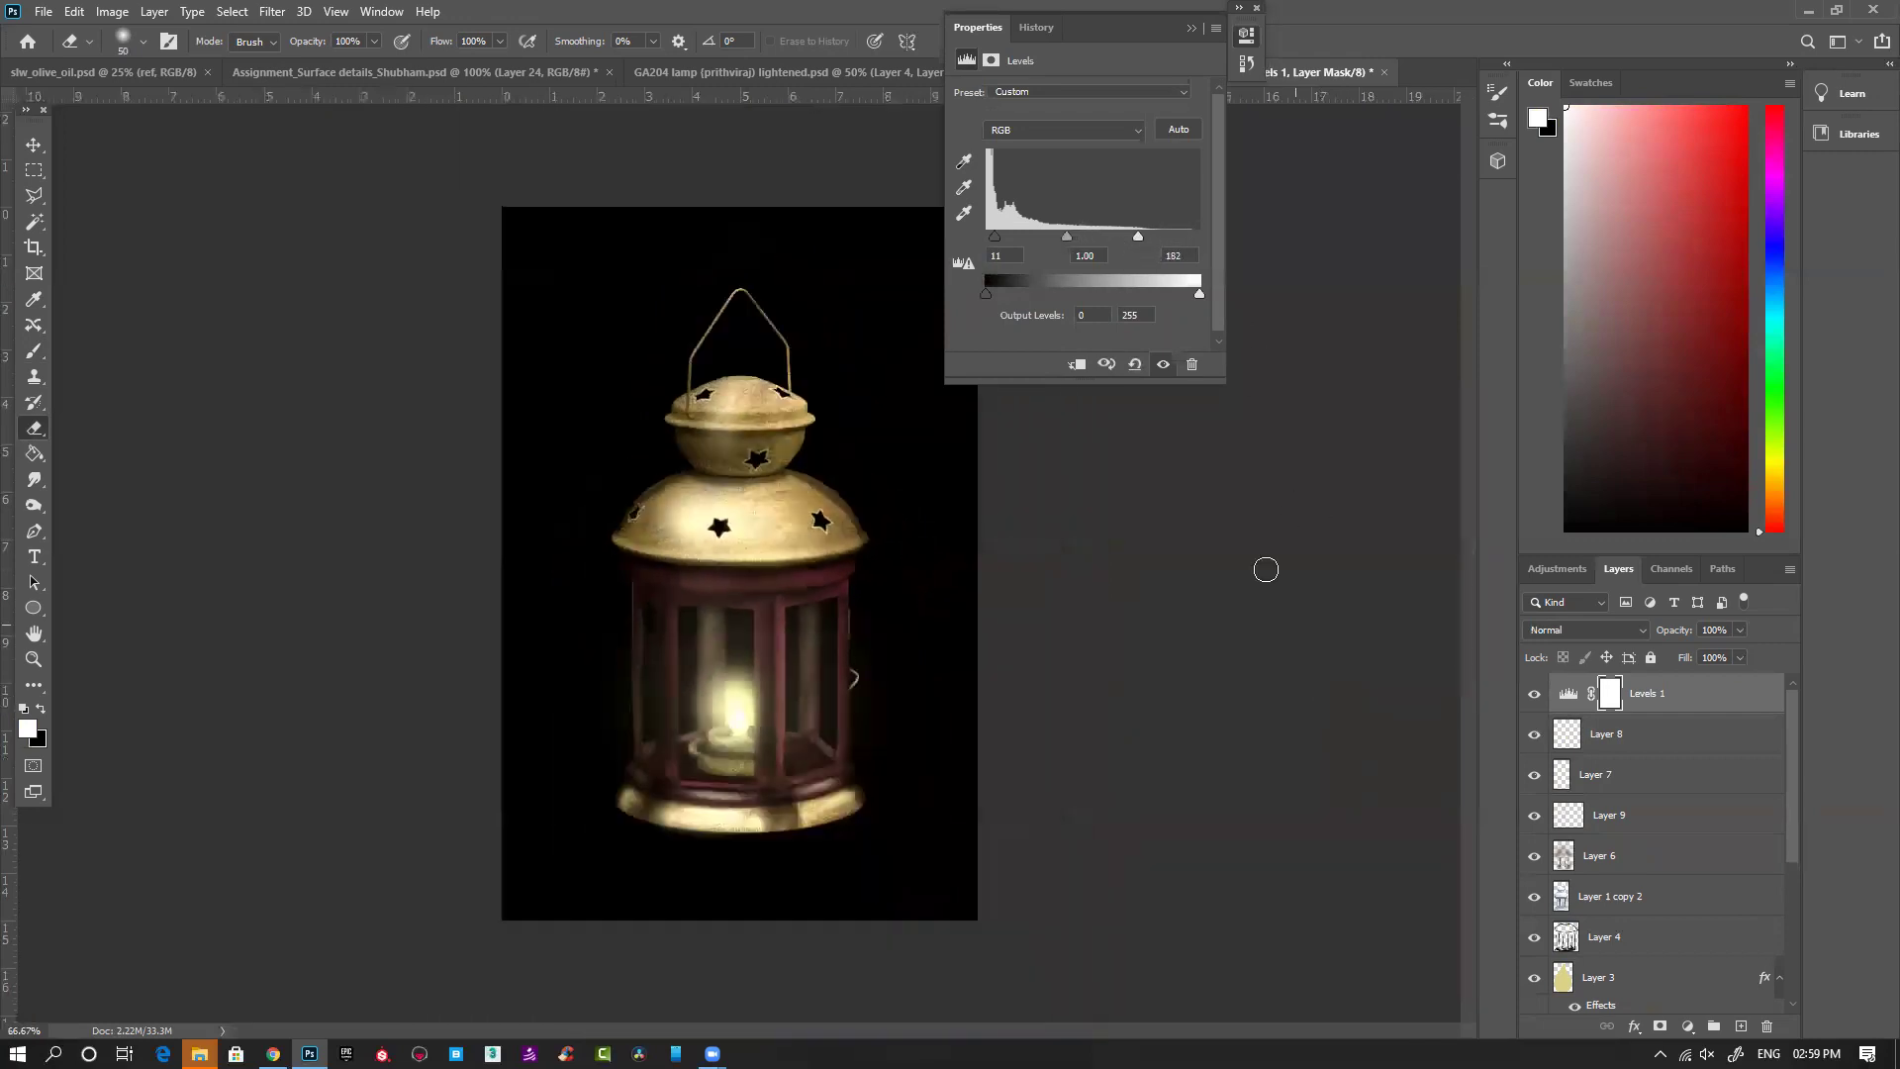
{"action": "left_click", "coordinate": [1192, 28]}
Step: Compare the lantern with and without the Levels adjustment
{"action": "left_click", "coordinate": [1530, 702]}
{"action": "left_click", "coordinate": [1530, 702]}
{"action": "left_click", "coordinate": [1530, 701]}
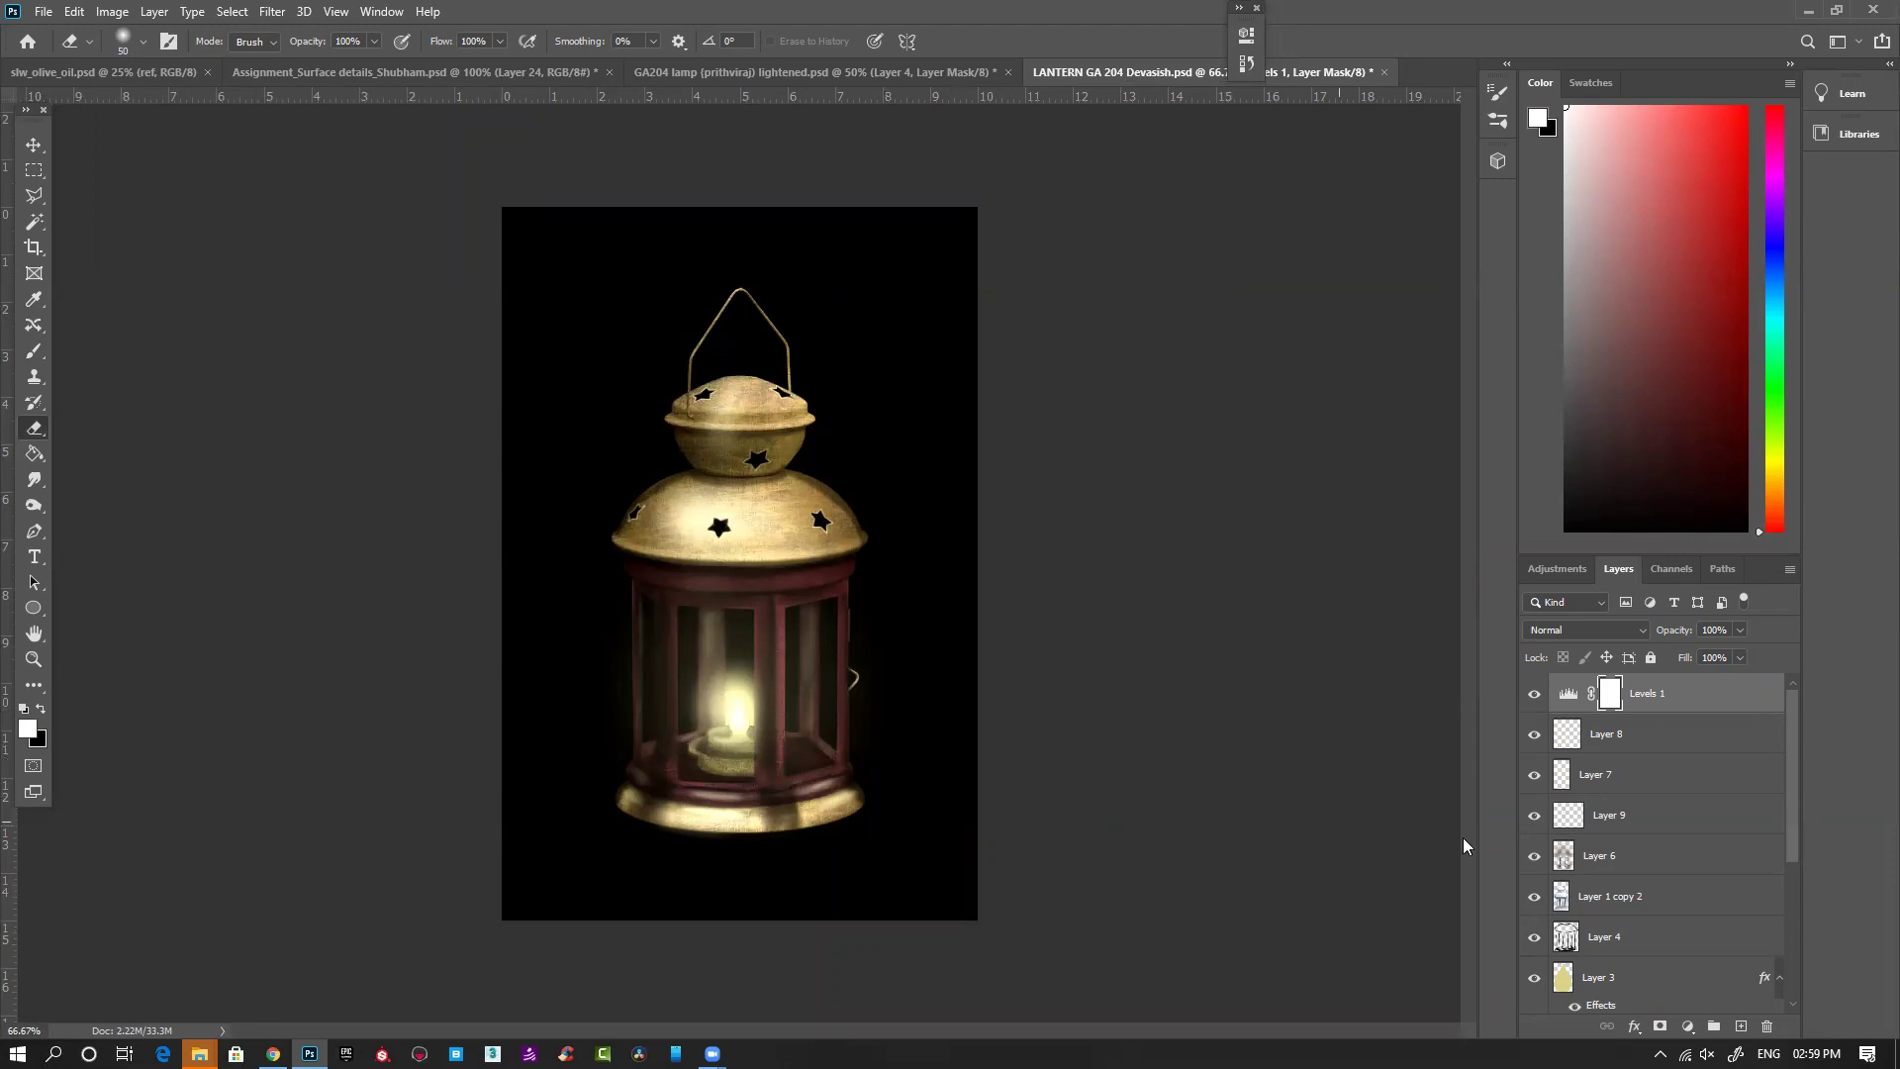
Step: Fill the Background layer with a dark navy blue instead of black
{"action": "scroll", "coordinate": [1676, 962], "scroll_direction": "down", "scroll_amount": 5}
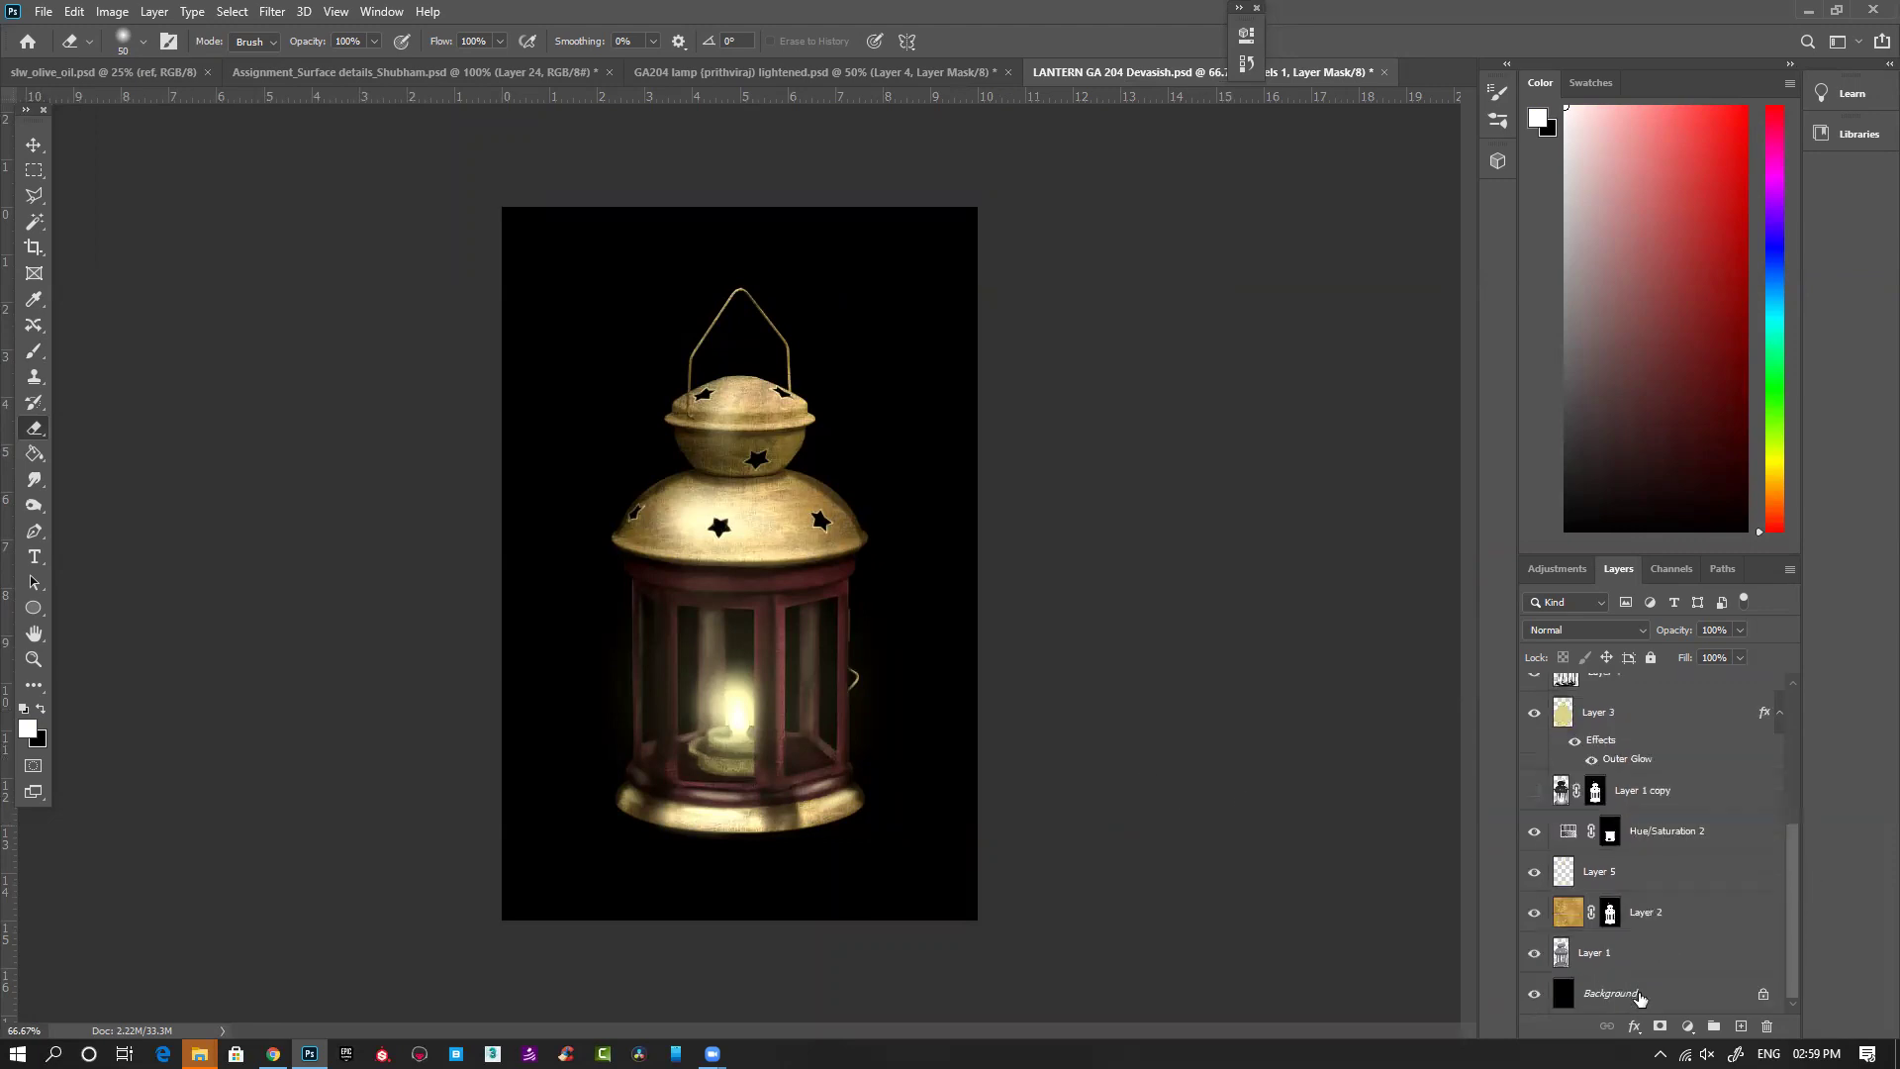
{"action": "left_click", "coordinate": [1639, 997]}
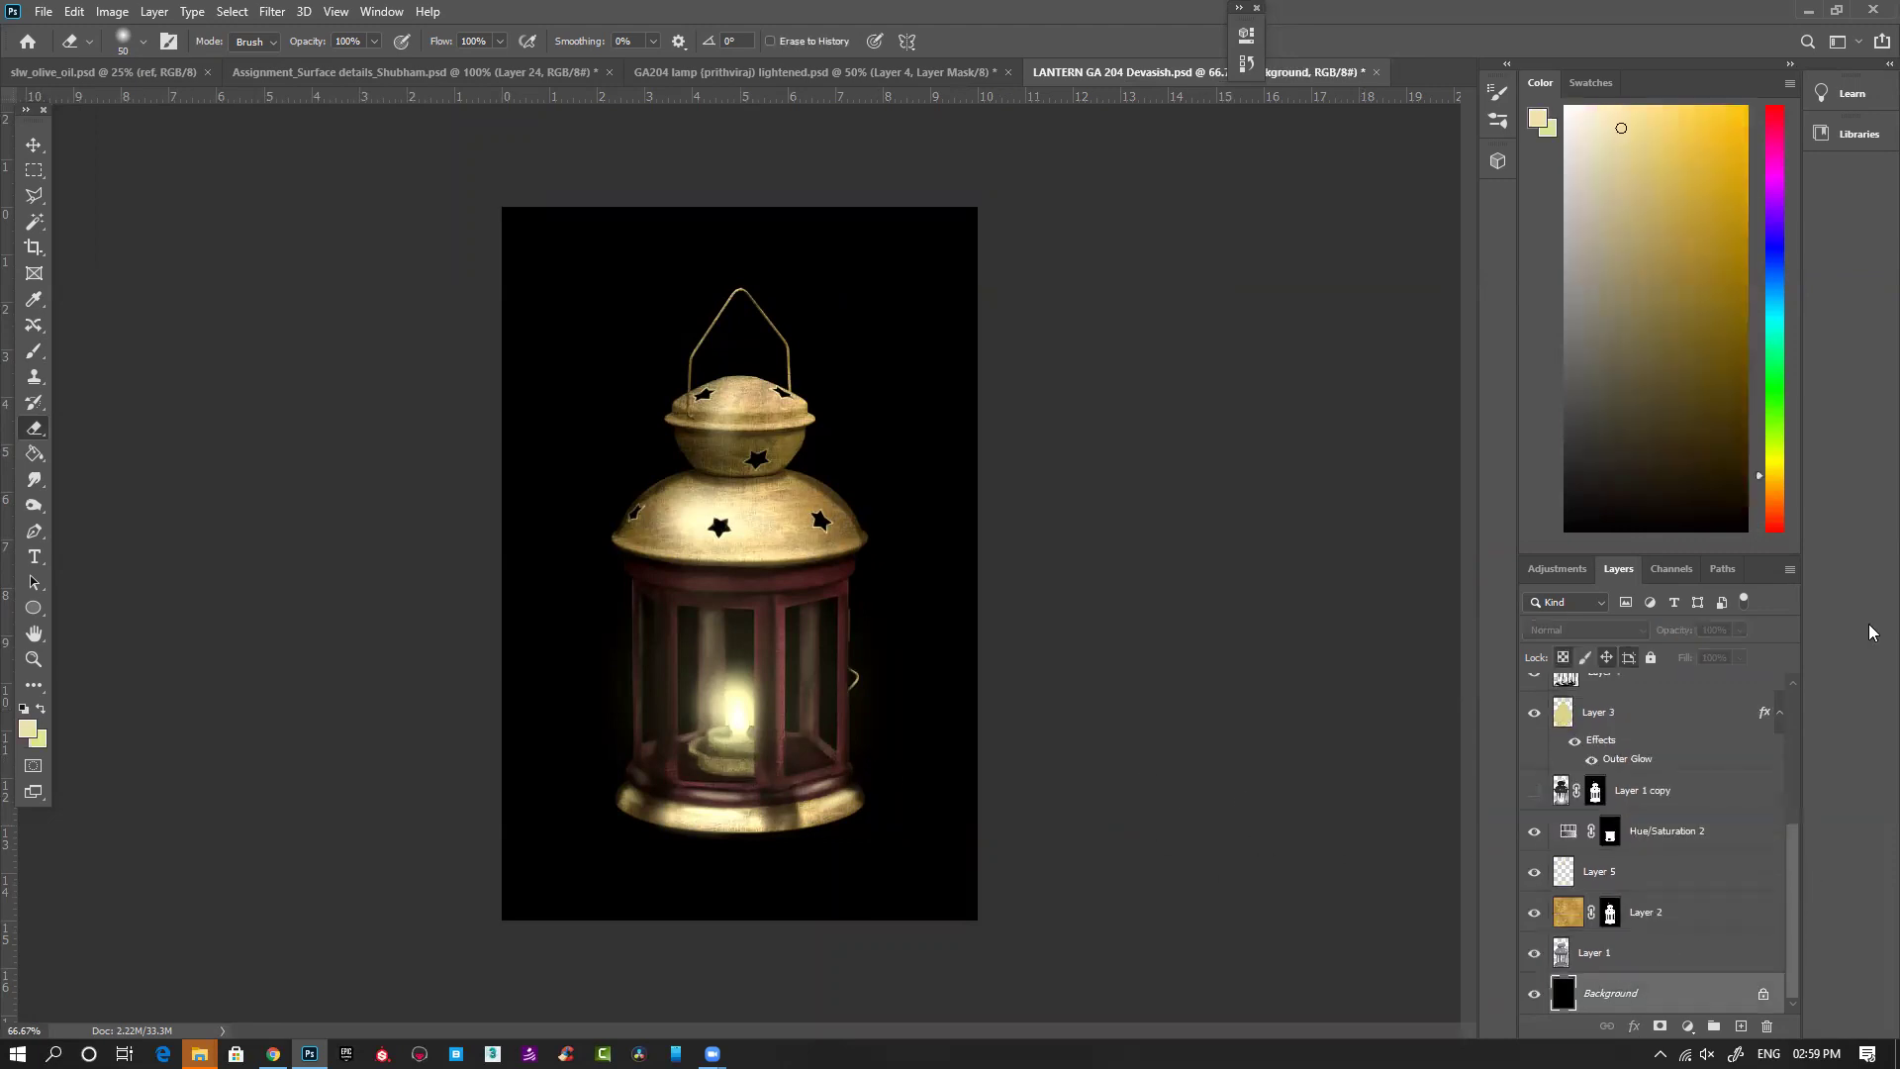
{"action": "left_click_drag", "start_coordinate": [1667, 445], "coordinate": [1719, 318]}
{"action": "left_click_drag", "start_coordinate": [1778, 186], "coordinate": [1778, 275]}
{"action": "left_click", "coordinate": [1687, 430]}
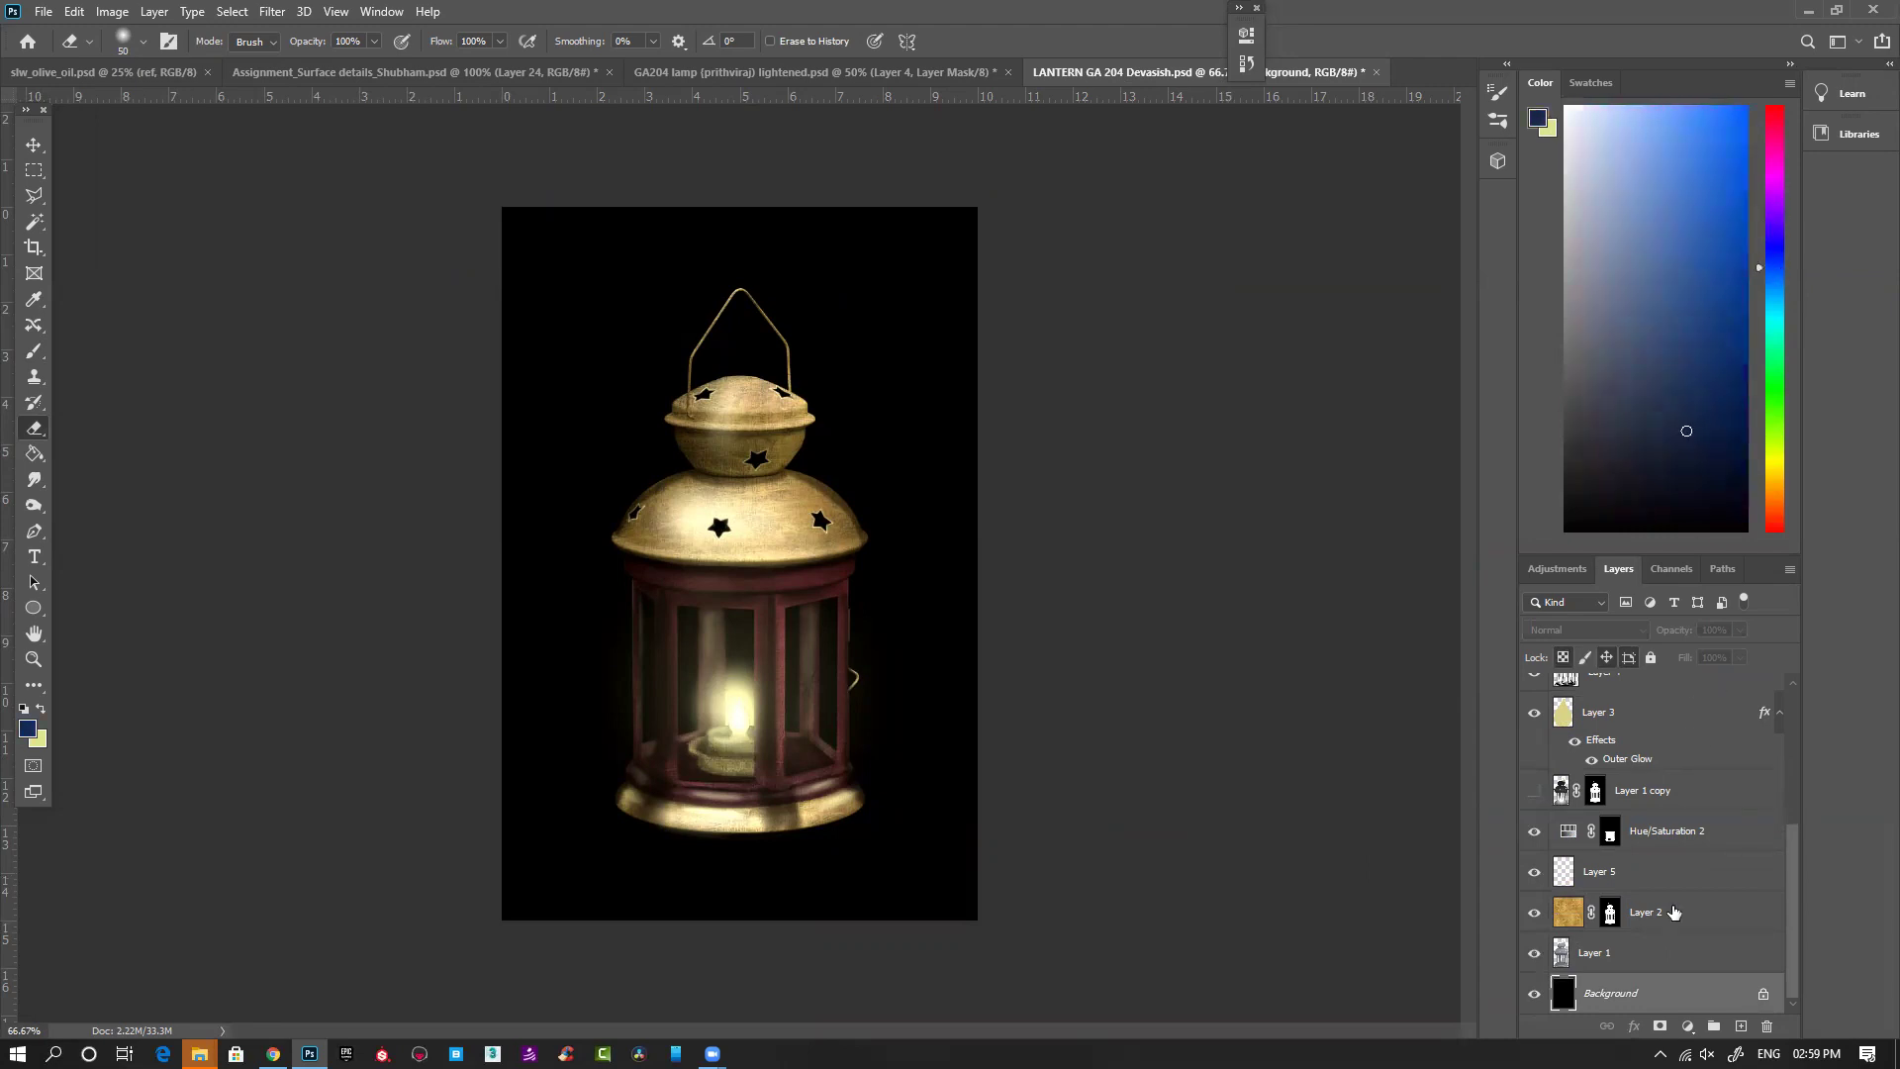
{"action": "key", "text": "alt+BackSpace"}
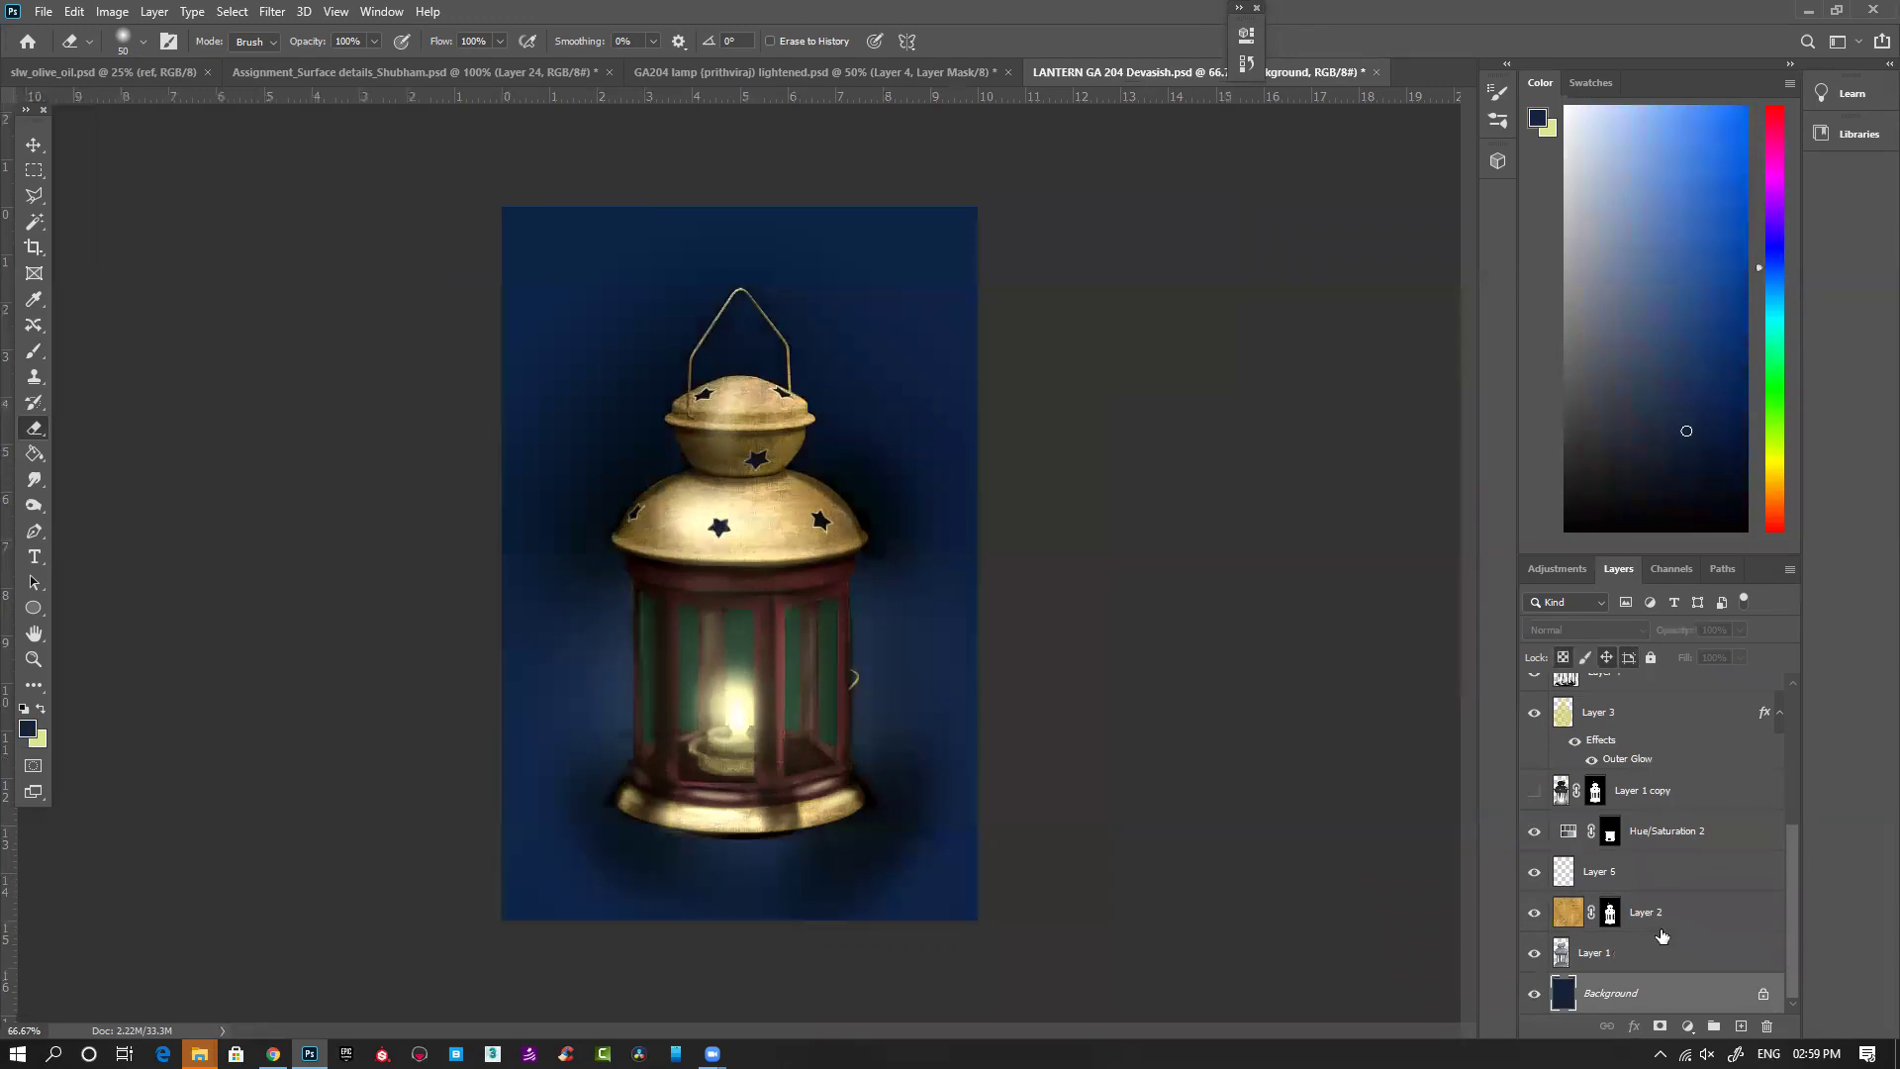
Step: Load the lantern silhouette from the Layer 1 copy mask as a selection and add it as a mask to Layer 1
{"action": "left_click", "coordinate": [1596, 797], "text": "ctrl"}
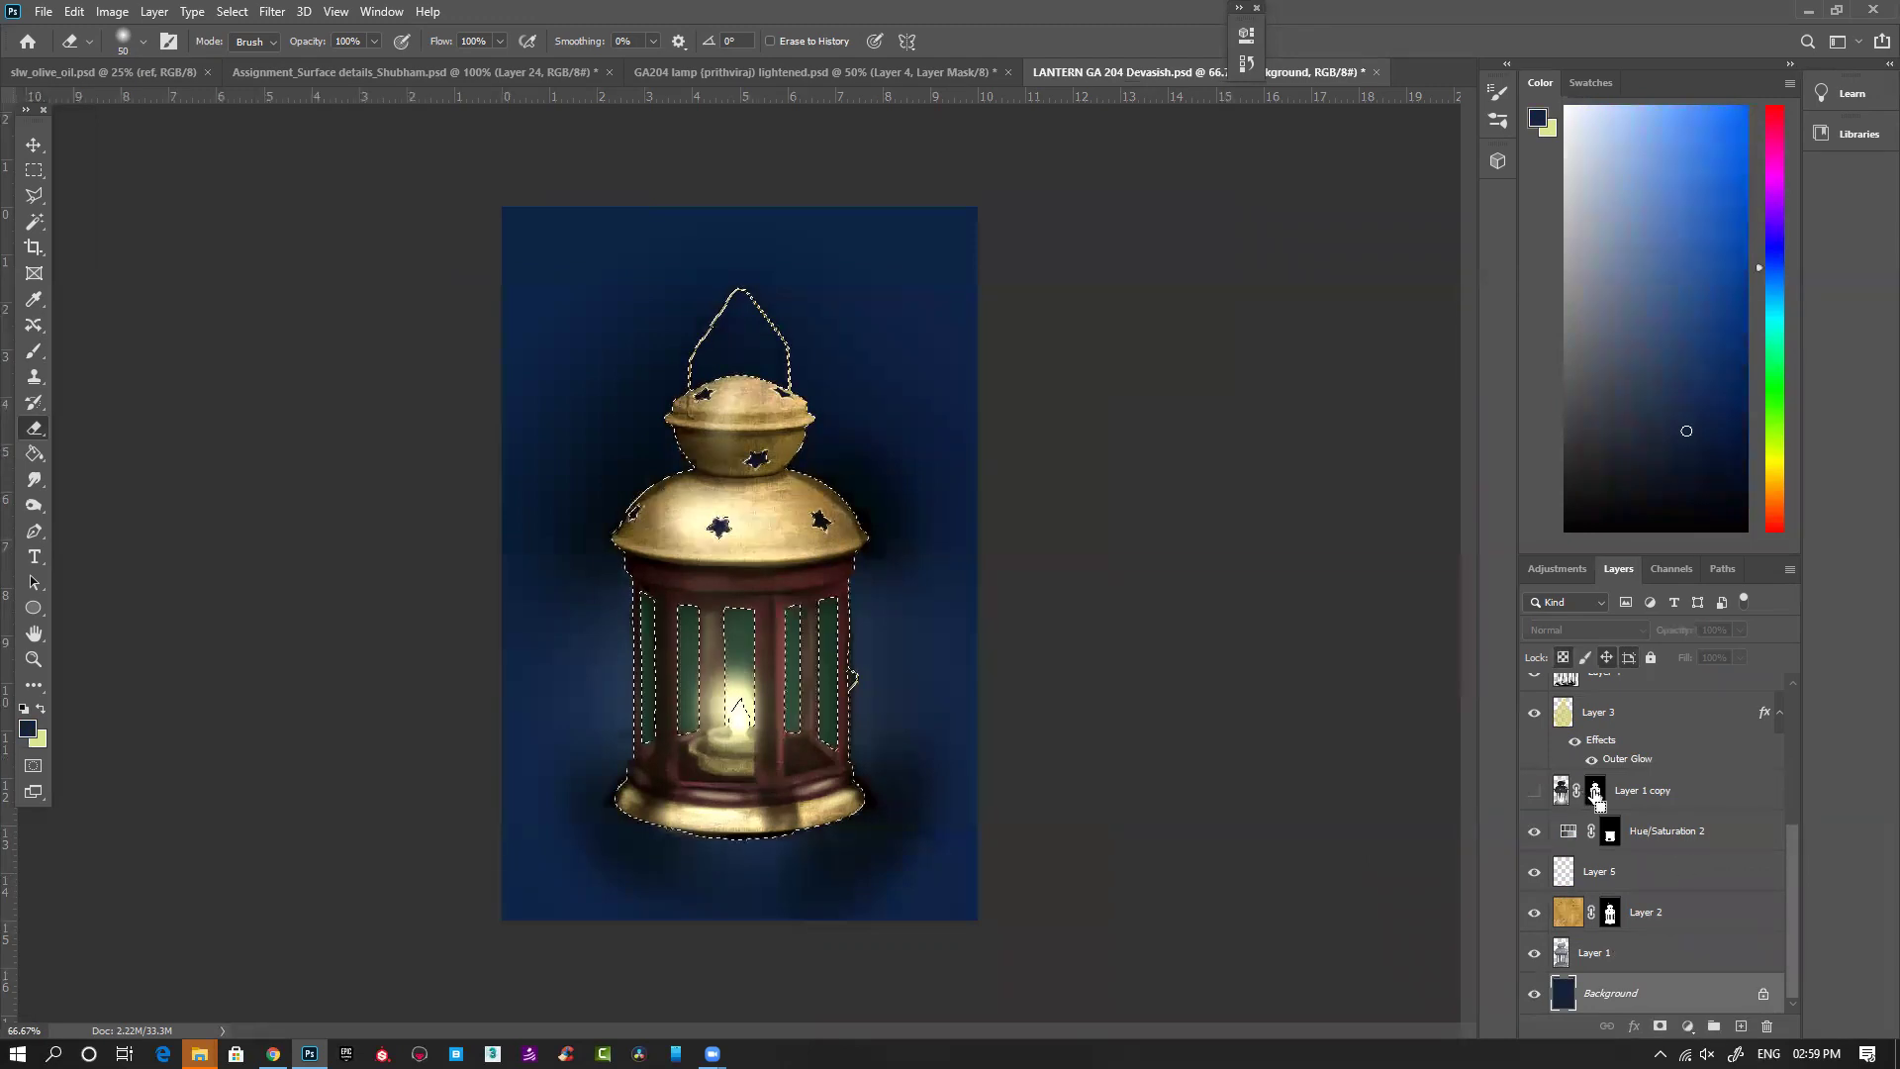
{"action": "scroll", "coordinate": [1741, 911], "scroll_direction": "up", "scroll_amount": 6}
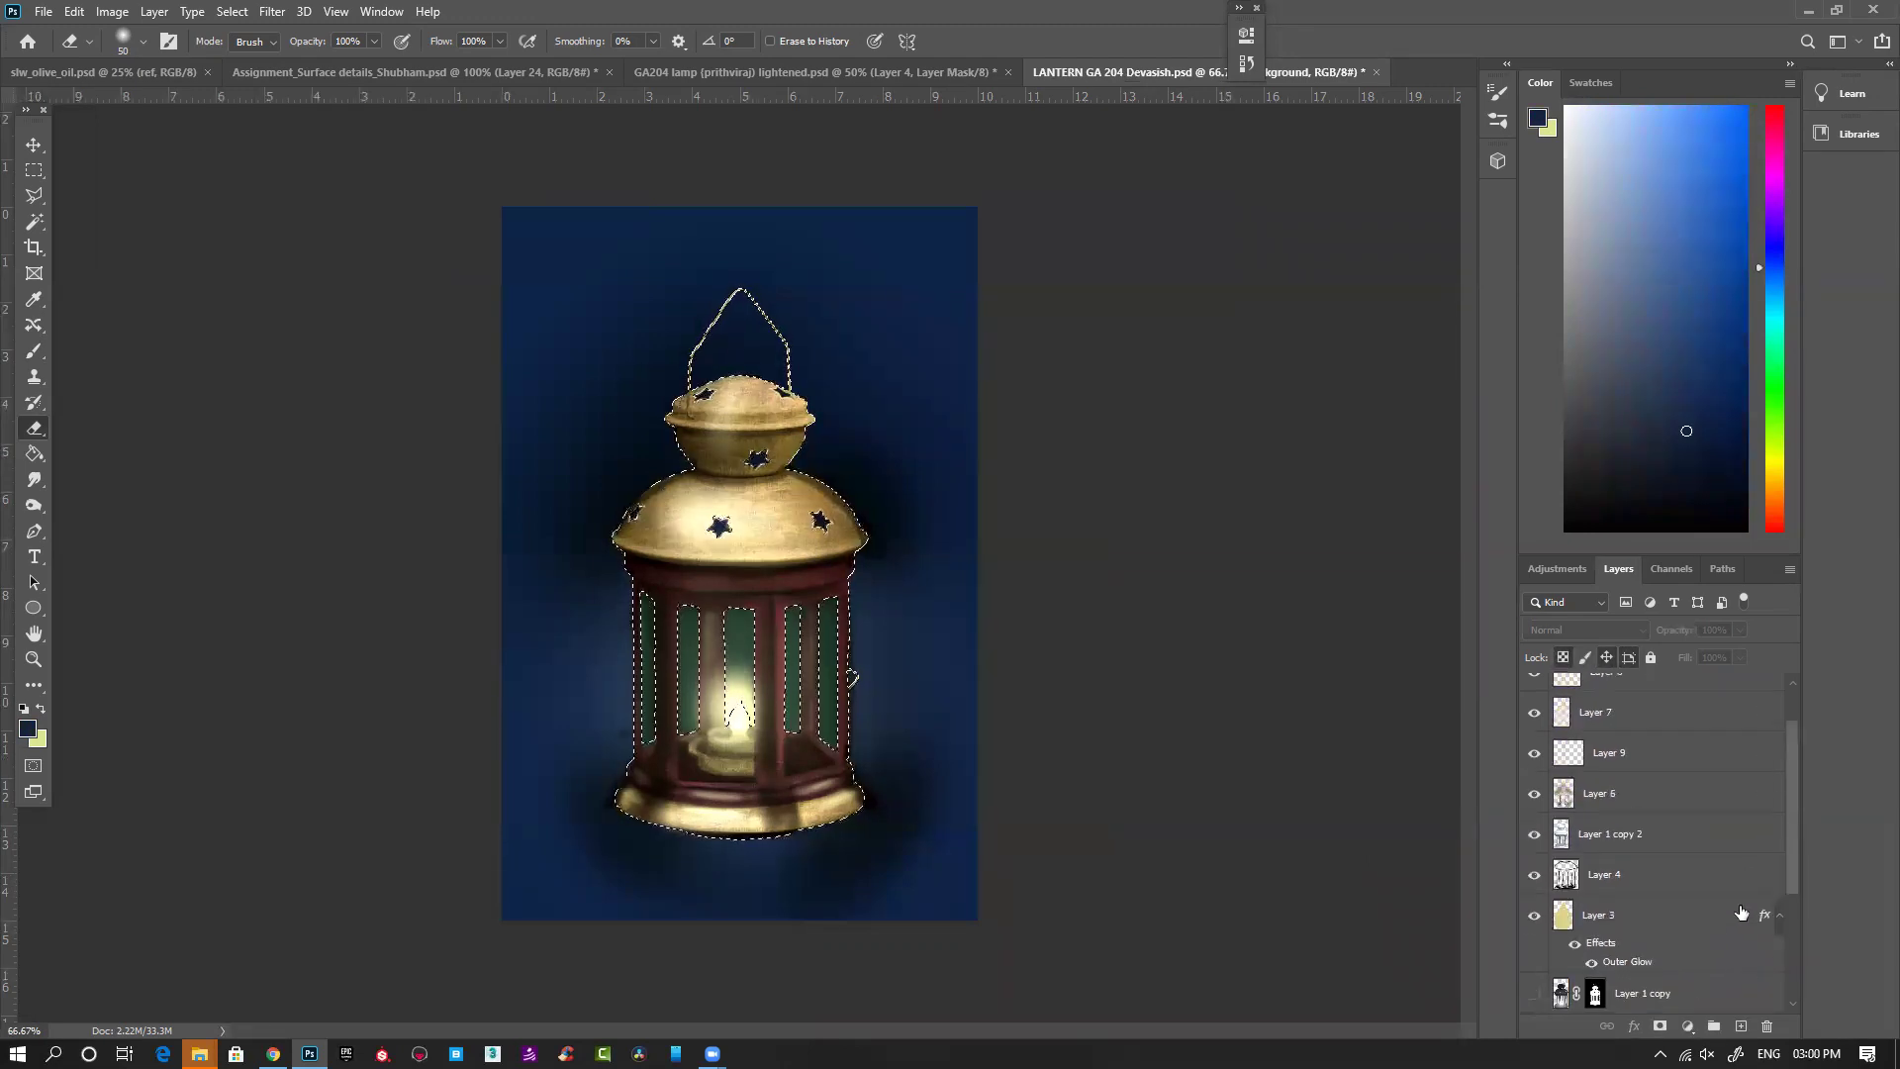
{"action": "scroll", "coordinate": [1743, 907], "scroll_direction": "down", "scroll_amount": 6}
{"action": "left_click", "coordinate": [1643, 954]}
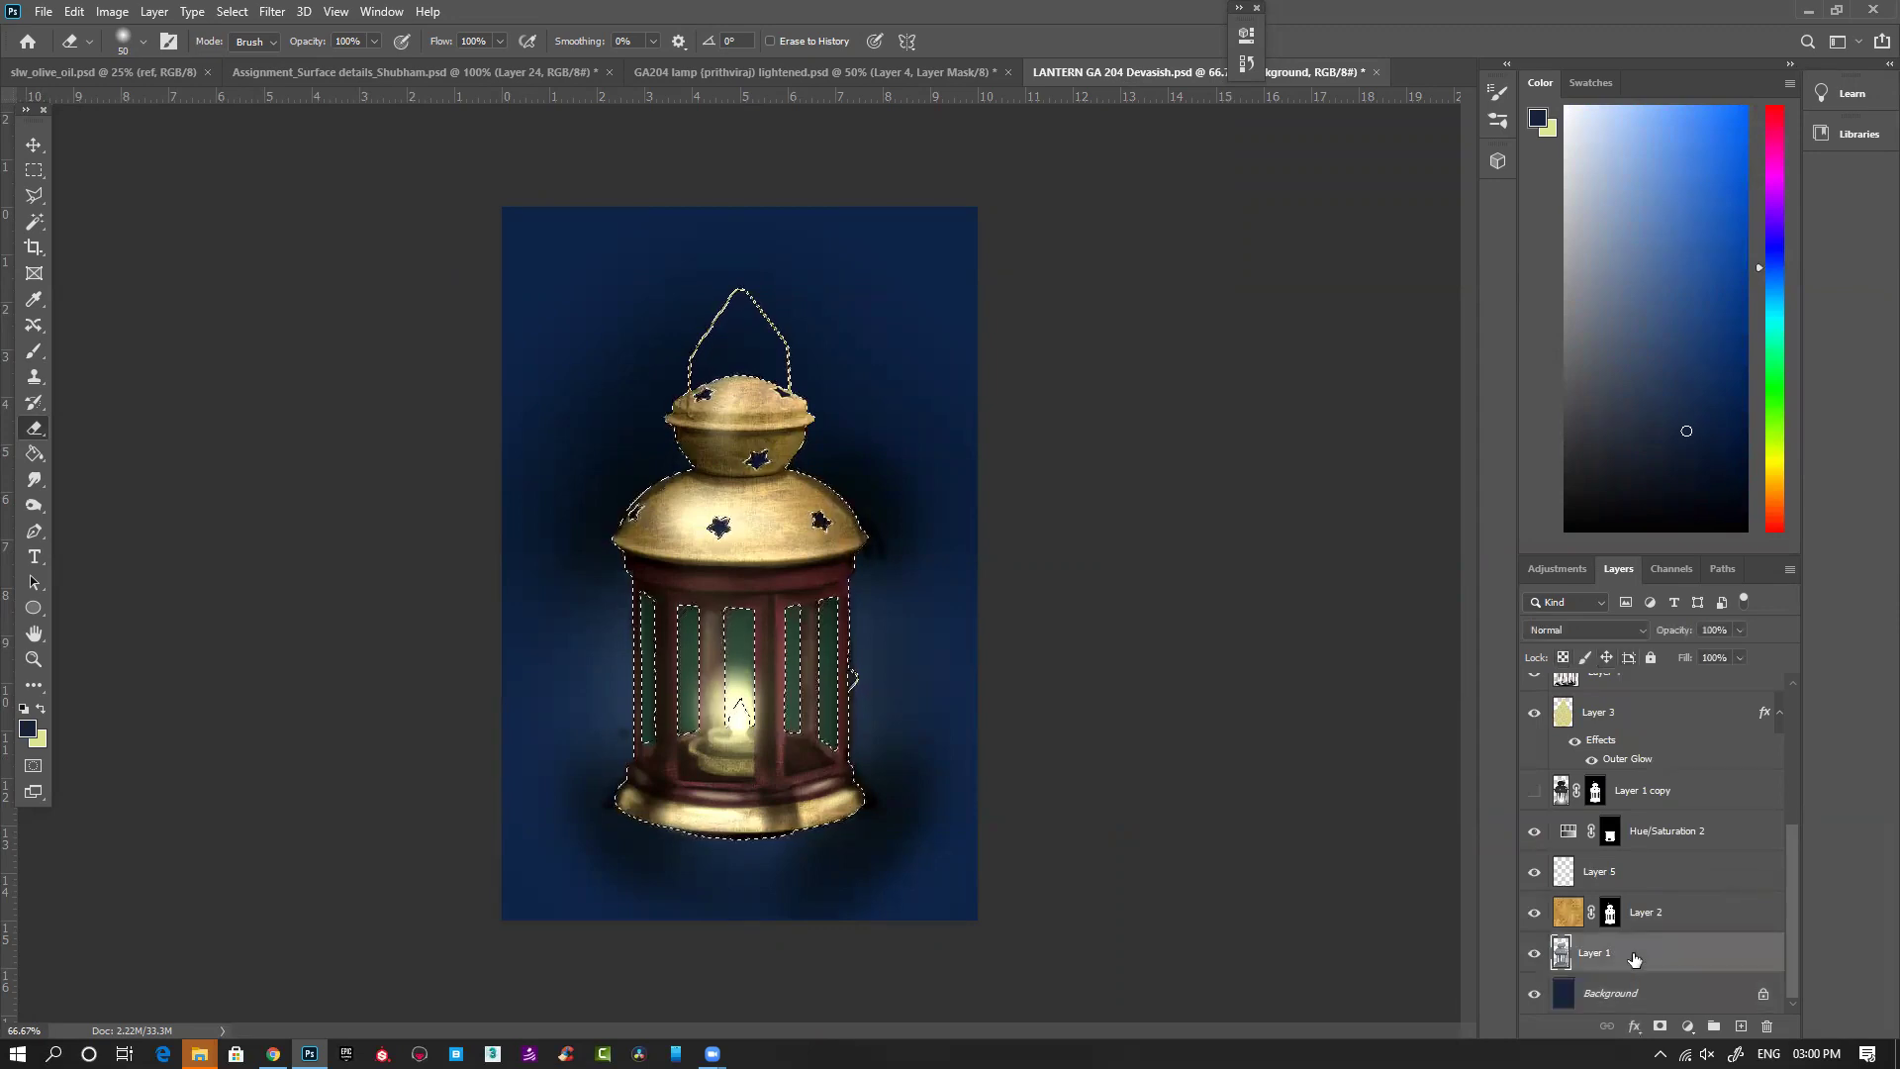
{"action": "left_click", "coordinate": [1661, 1026]}
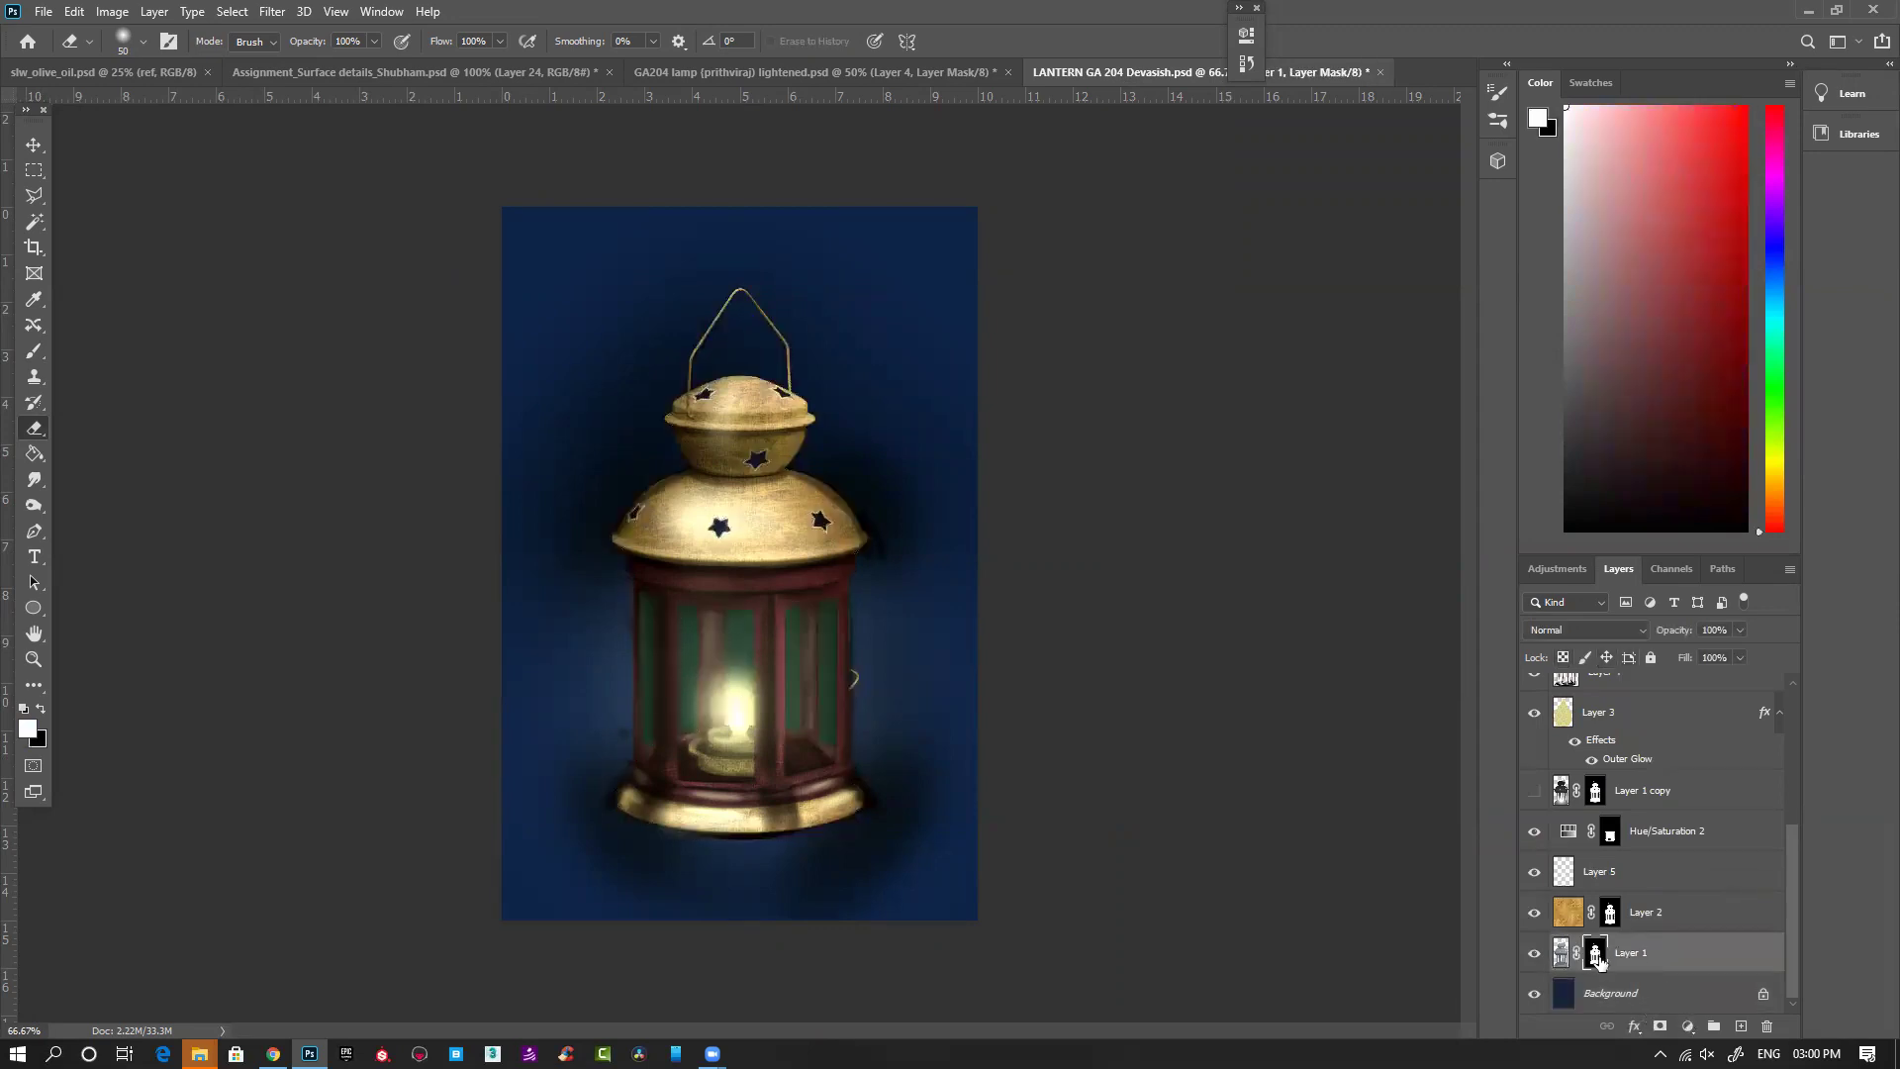
Step: Copy the lantern mask from Layer 1 onto Layers 5, 3, 4, 1 copy 2, 6, 9 and 7
{"action": "left_click_drag", "start_coordinate": [1596, 955], "coordinate": [1613, 732]}
{"action": "scroll", "coordinate": [1623, 792], "scroll_direction": "up", "scroll_amount": 1}
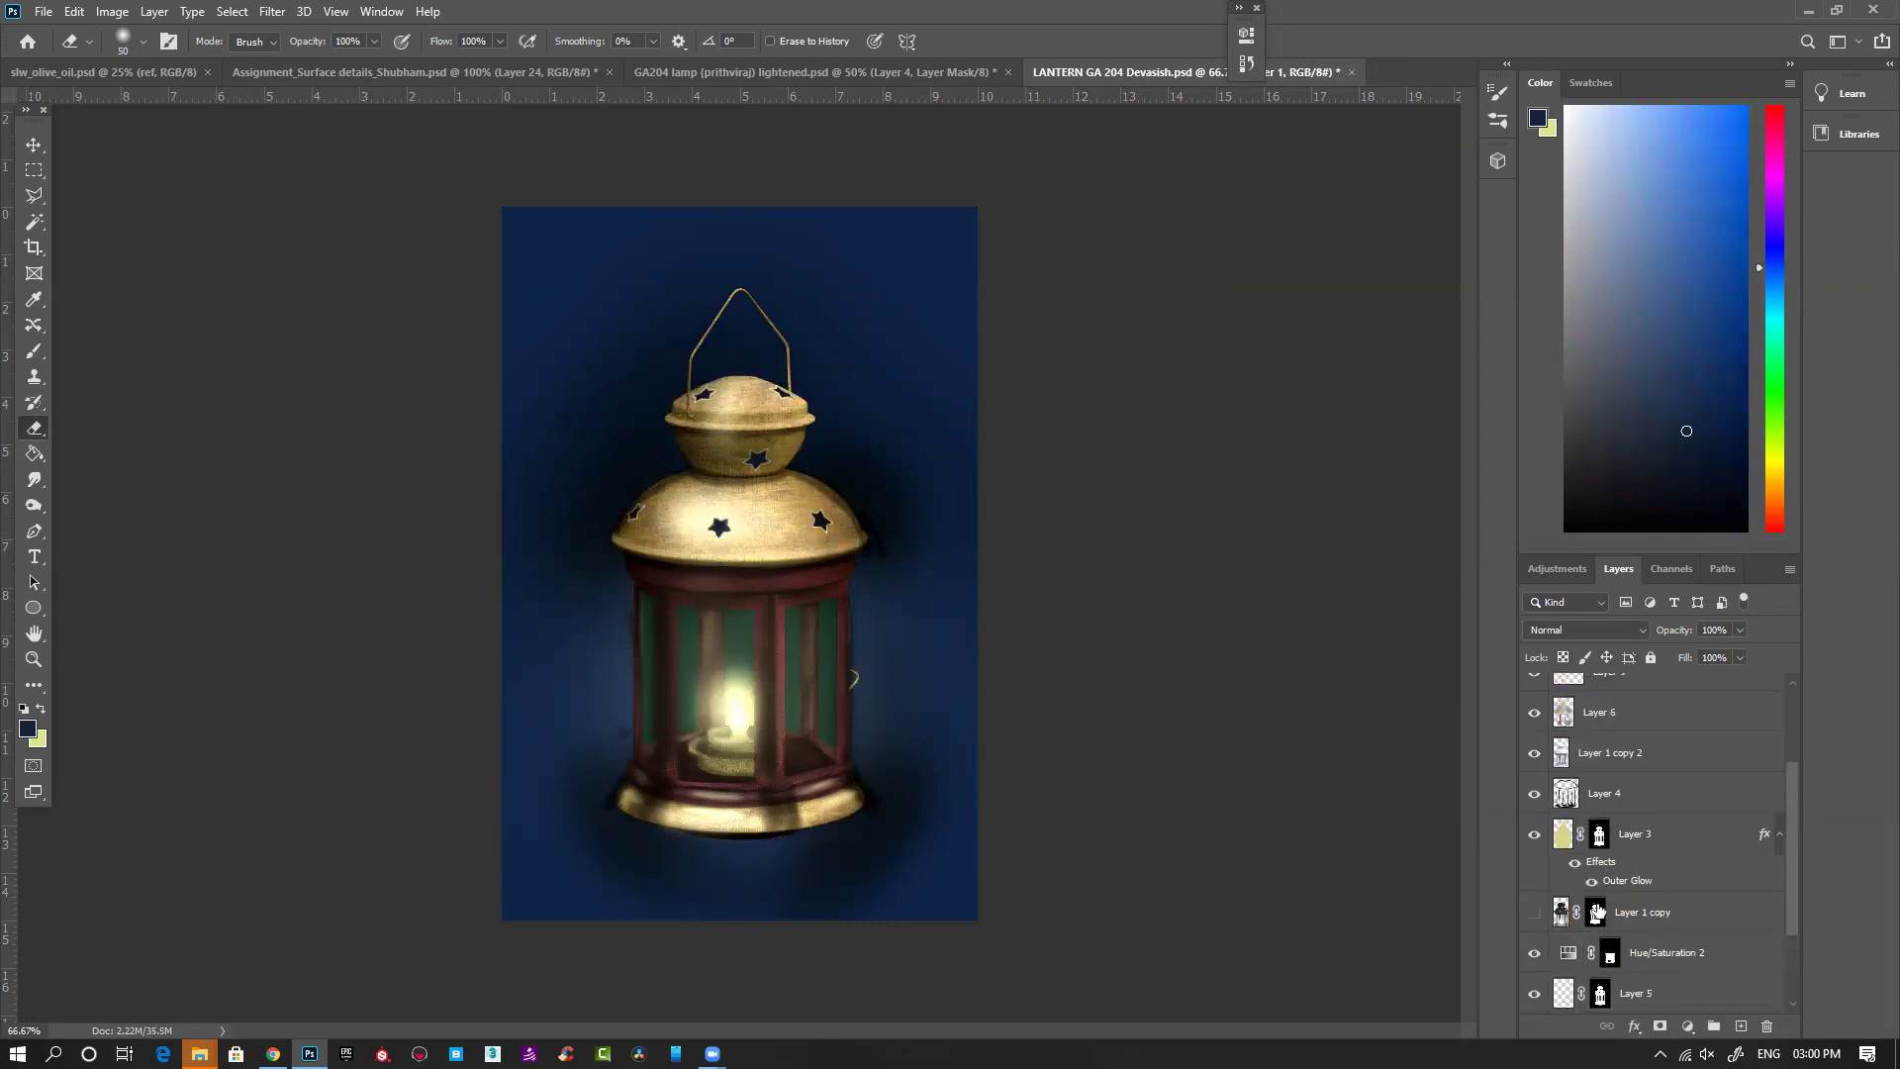
{"action": "left_click_drag", "start_coordinate": [1601, 998], "coordinate": [1605, 792]}
{"action": "scroll", "coordinate": [1658, 881], "scroll_direction": "up", "scroll_amount": 5}
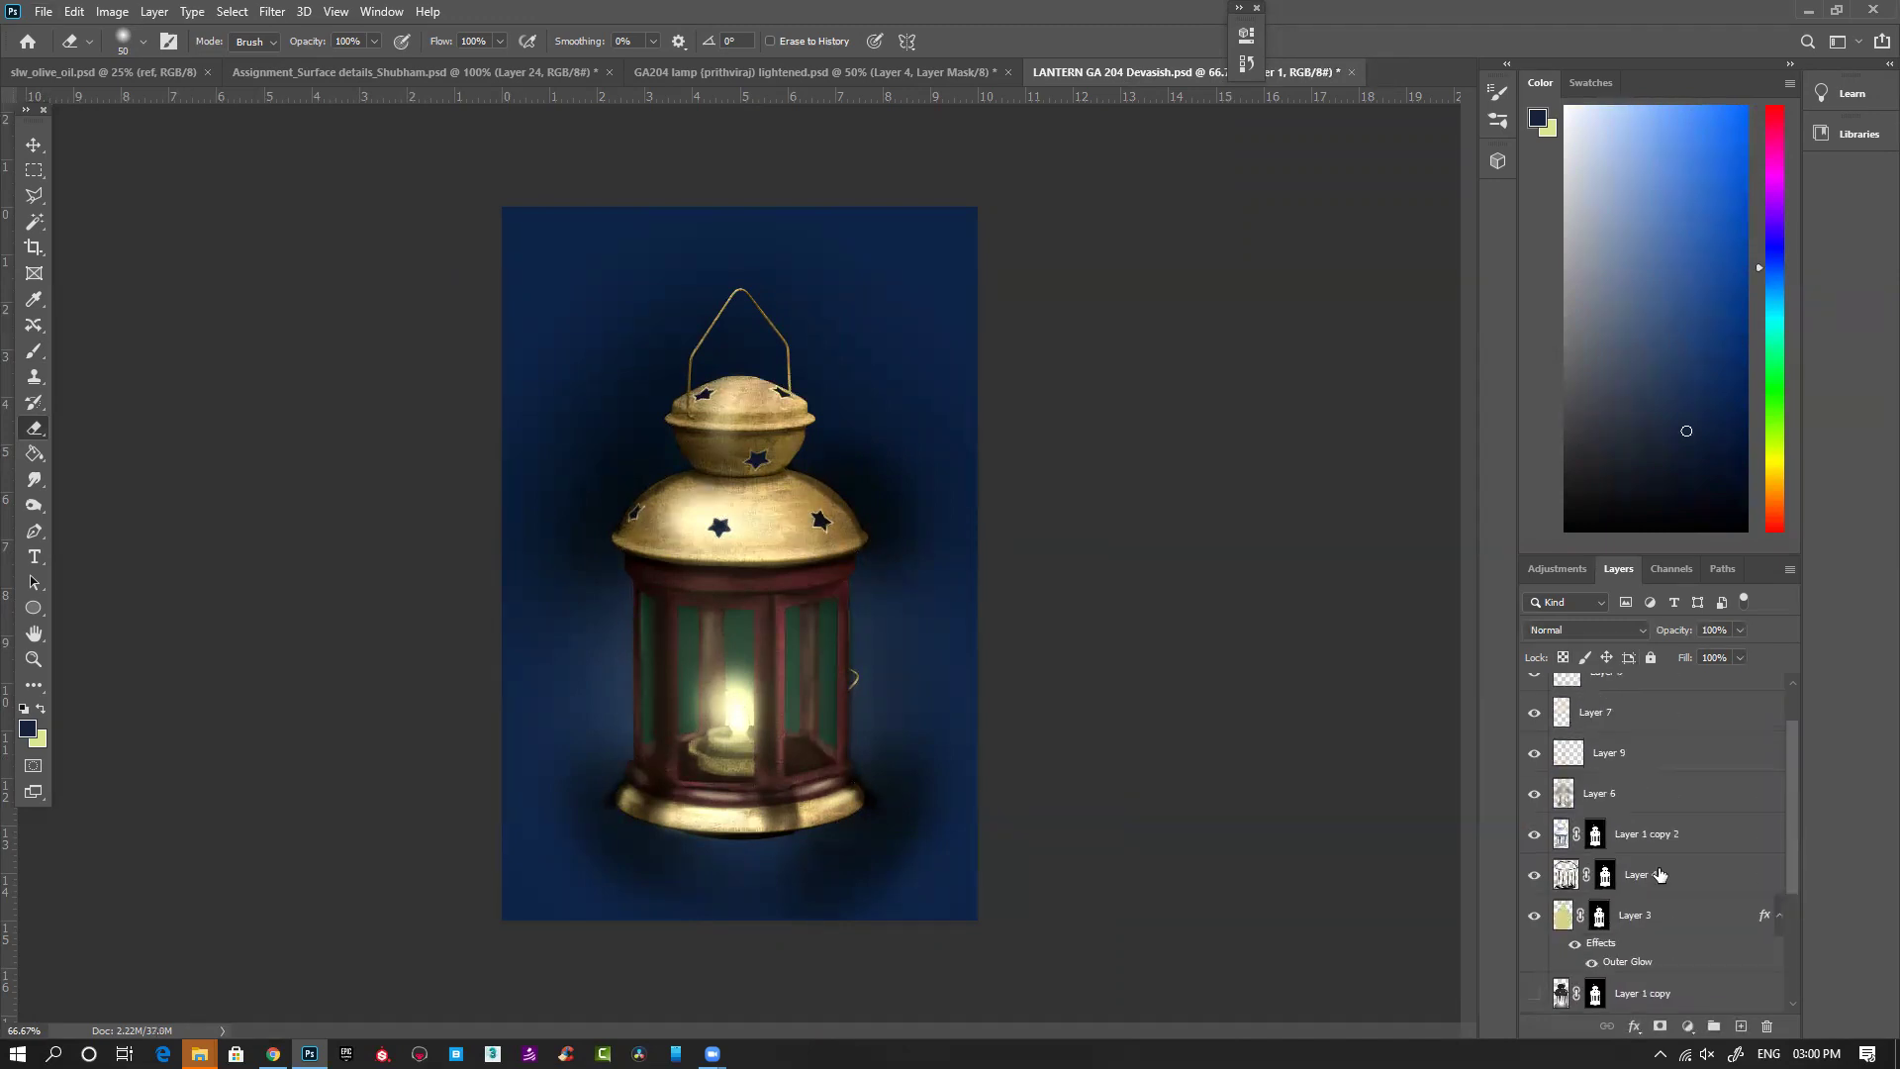
{"action": "left_click", "coordinate": [1660, 897]}
{"action": "left_click_drag", "start_coordinate": [1601, 849], "coordinate": [1607, 736]}
{"action": "key", "text": "ctrl+z"}
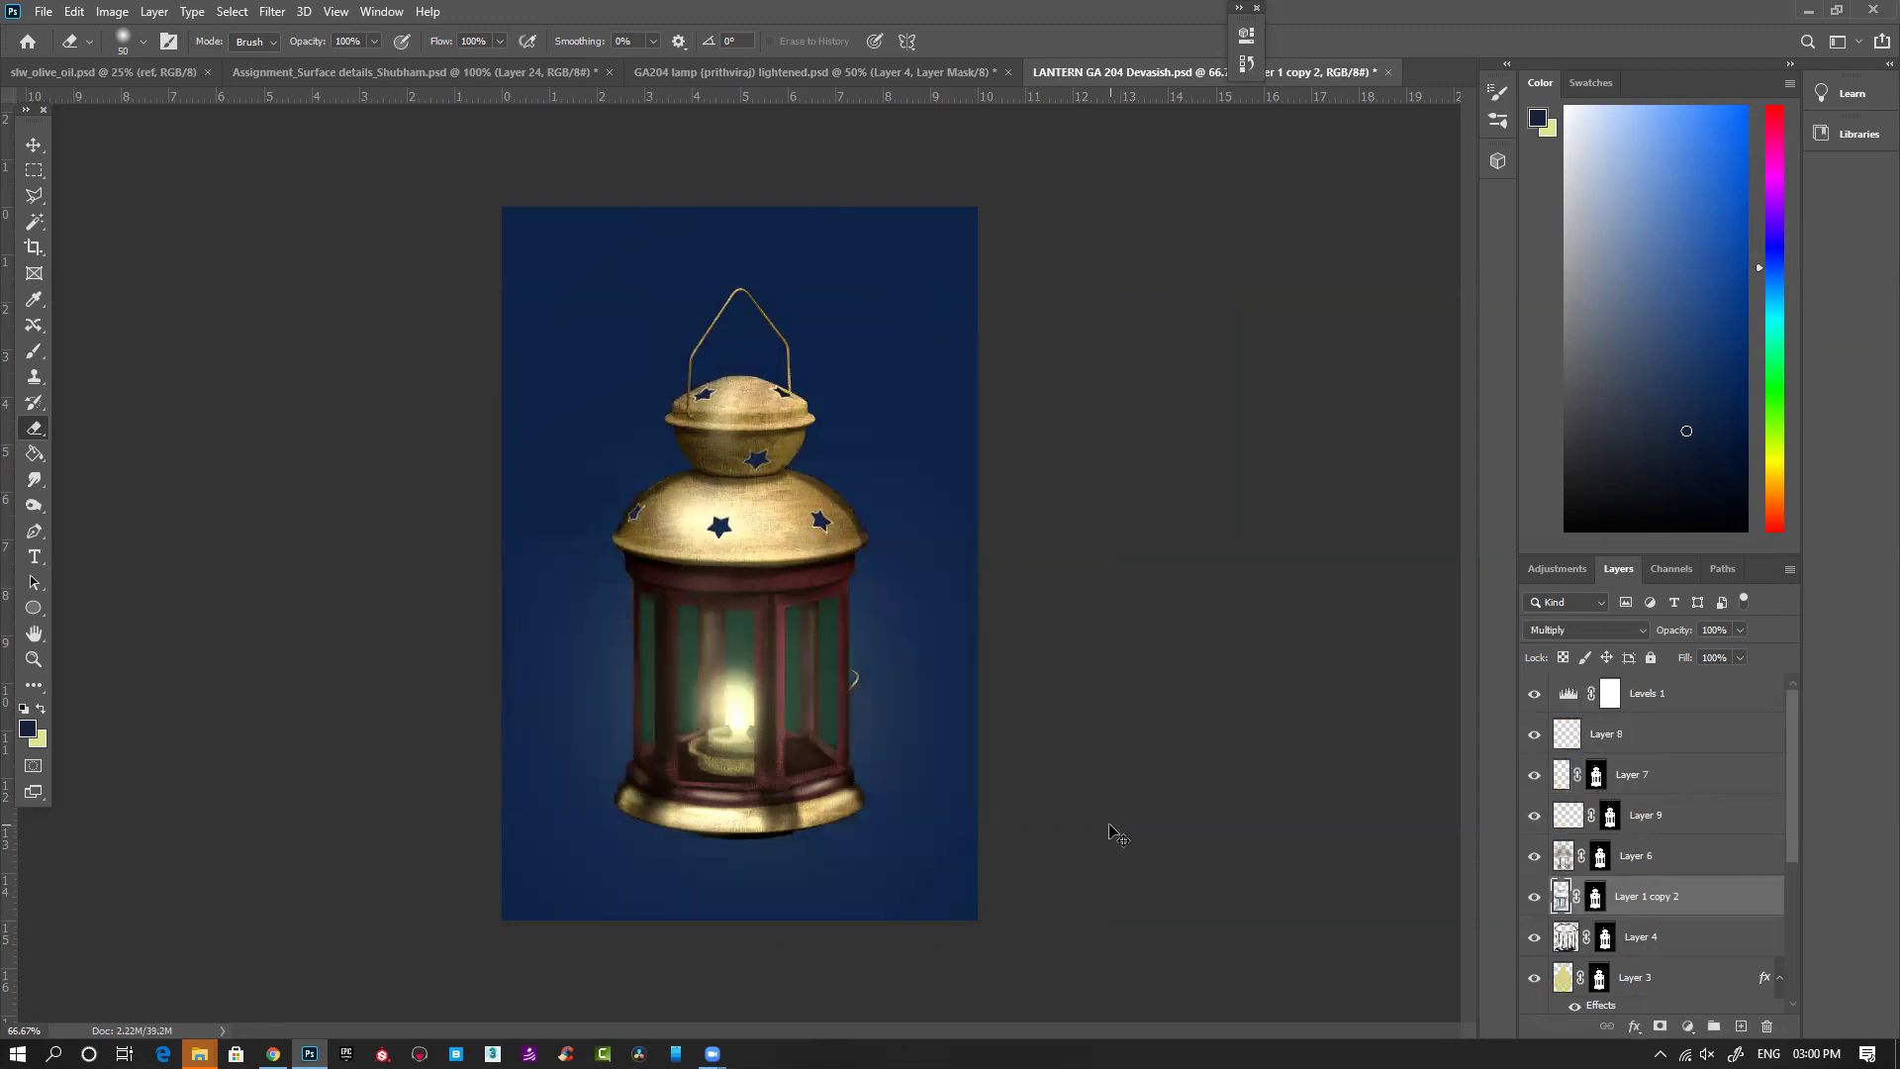
Step: Check the masked lantern at 33.33% zoom, and view the GA204 DA lantern JPG from the Downloads folder in File Explorer
{"action": "key", "text": "ctrl+minus"}
{"action": "key", "text": "ctrl+minus"}
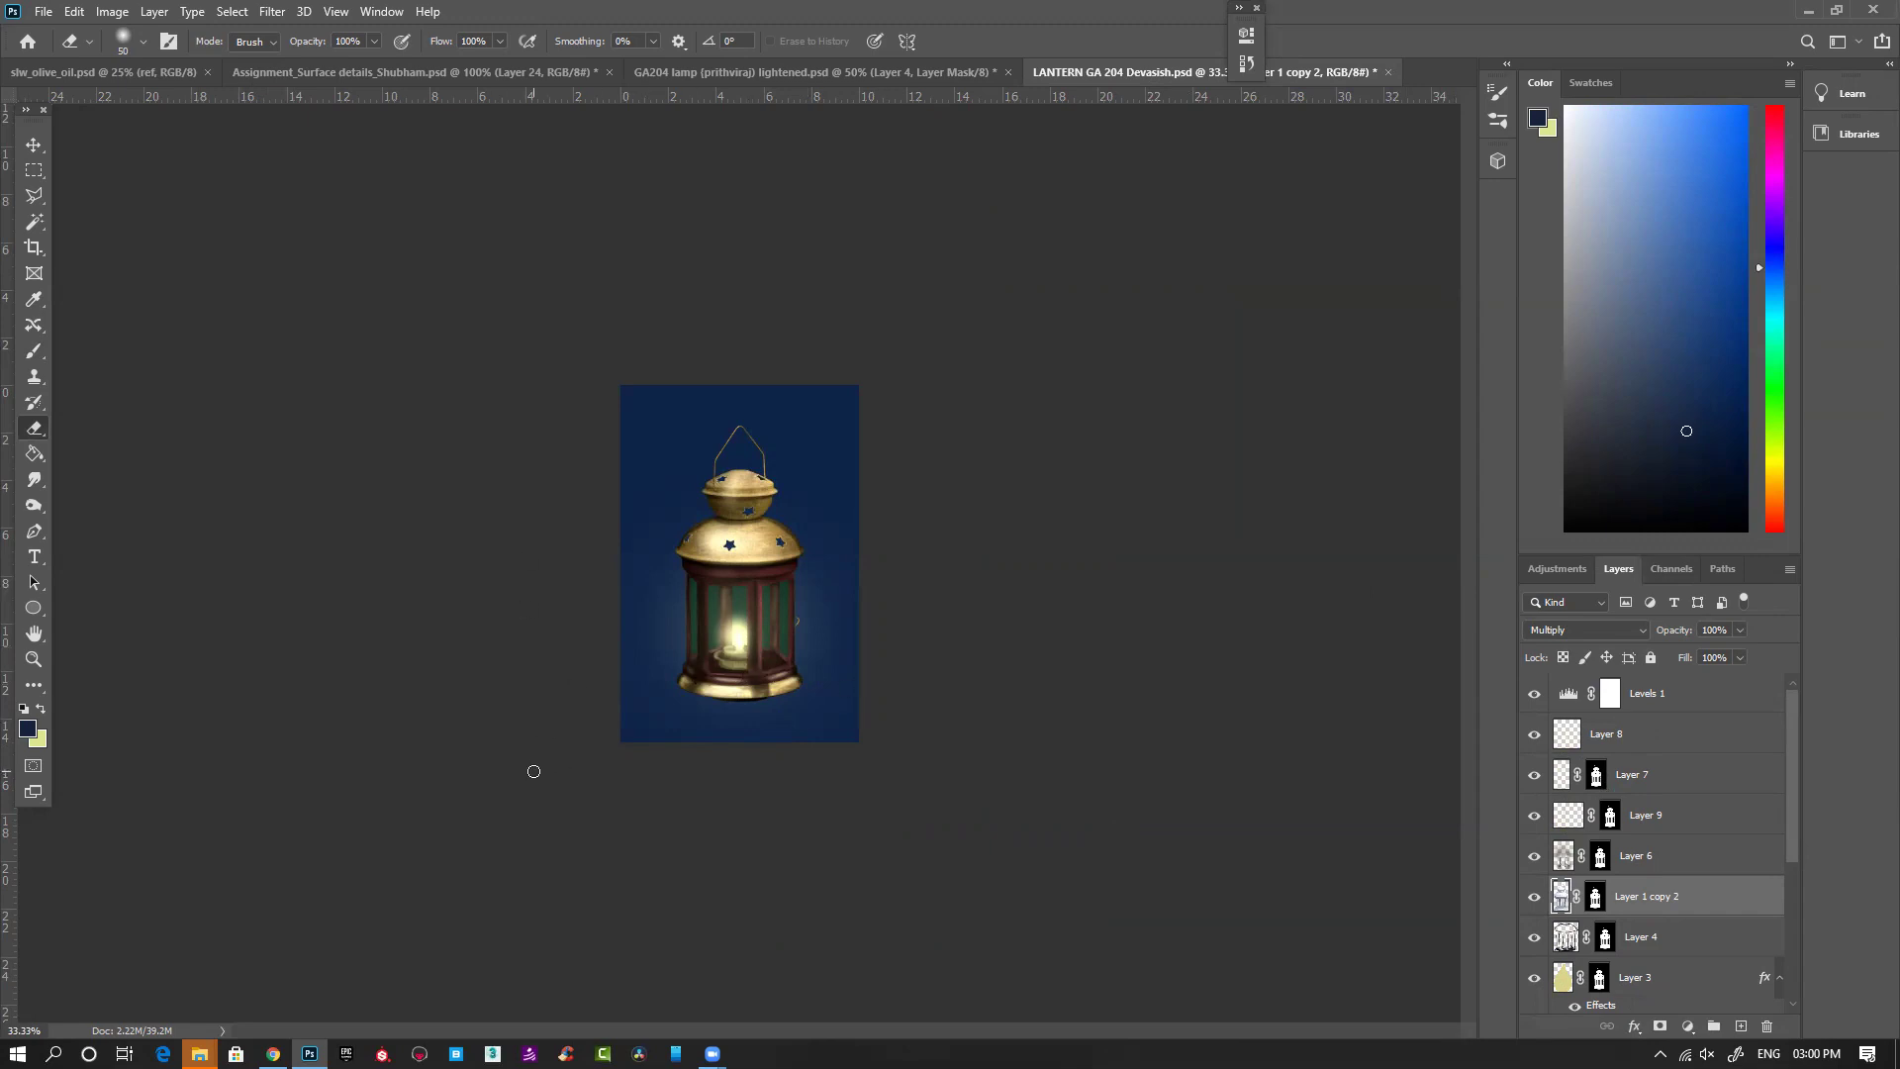
{"action": "key", "text": "alt+Tab"}
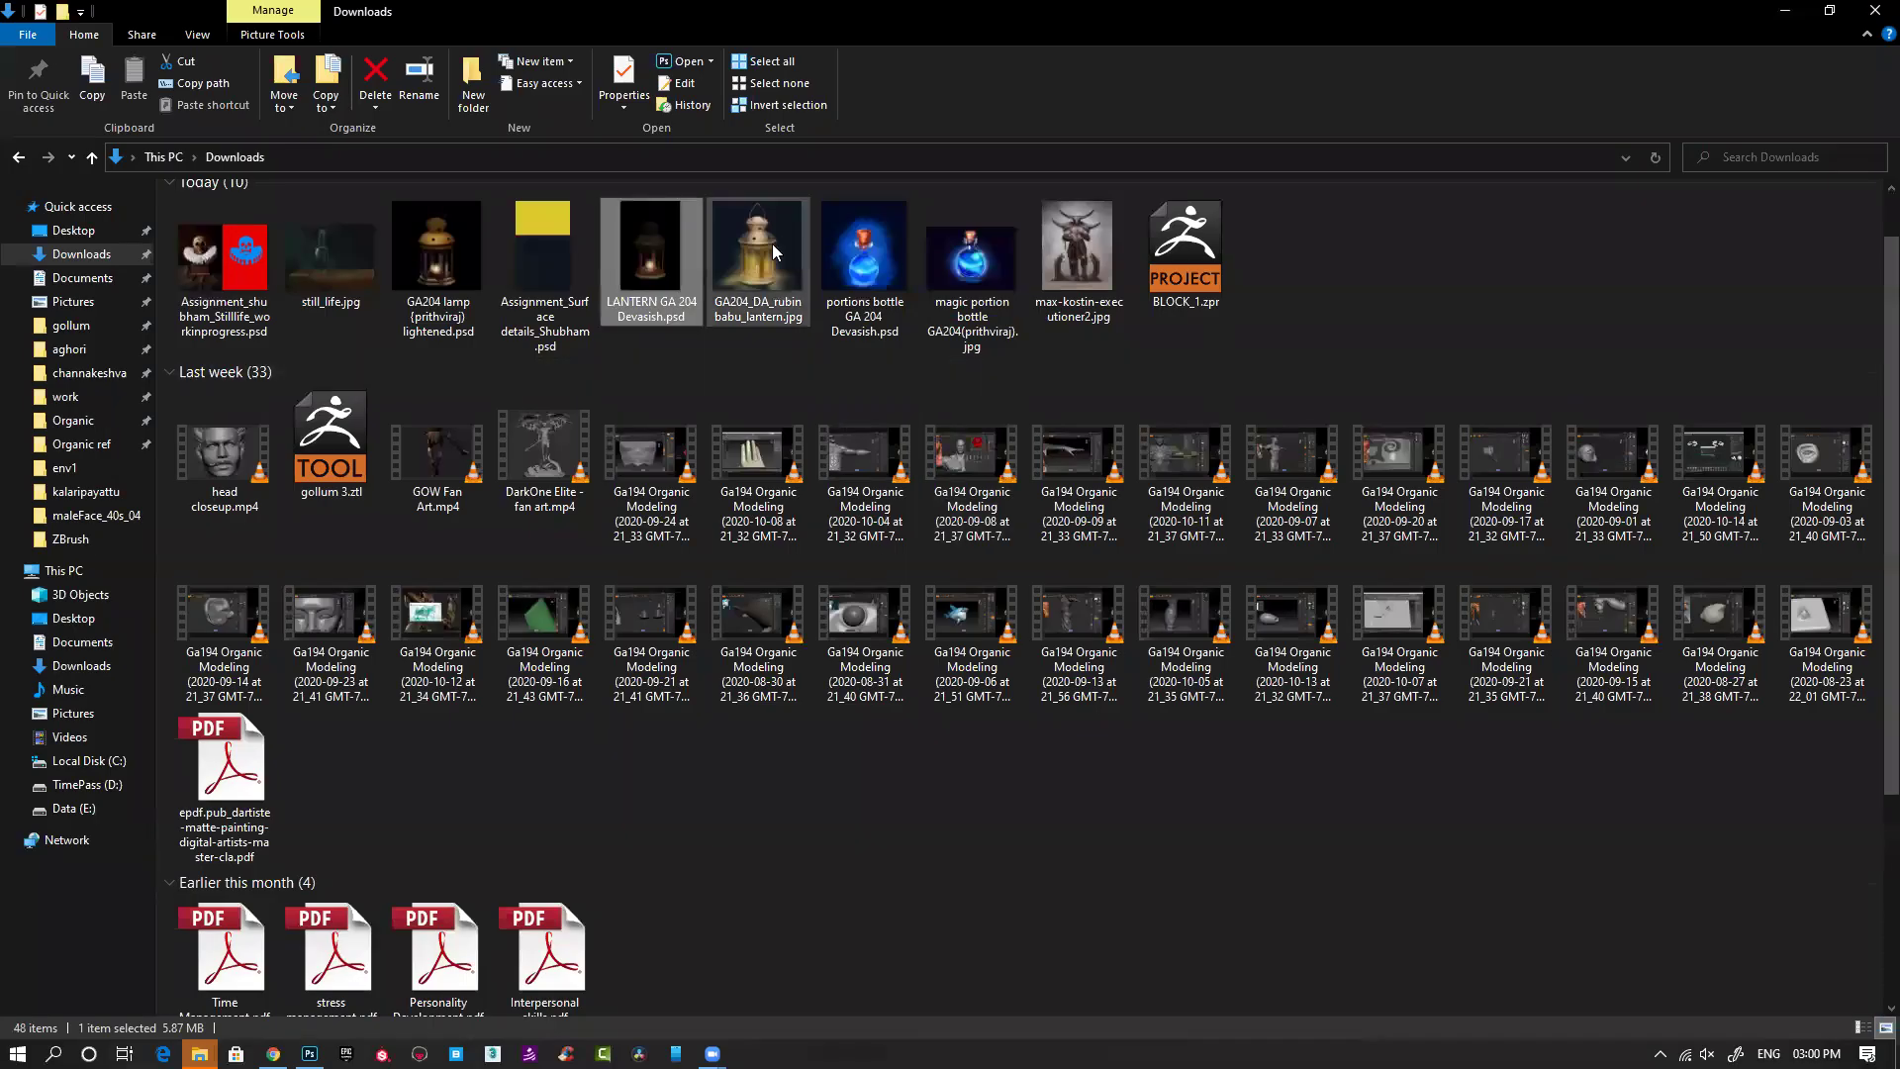
{"action": "double_click", "coordinate": [772, 244]}
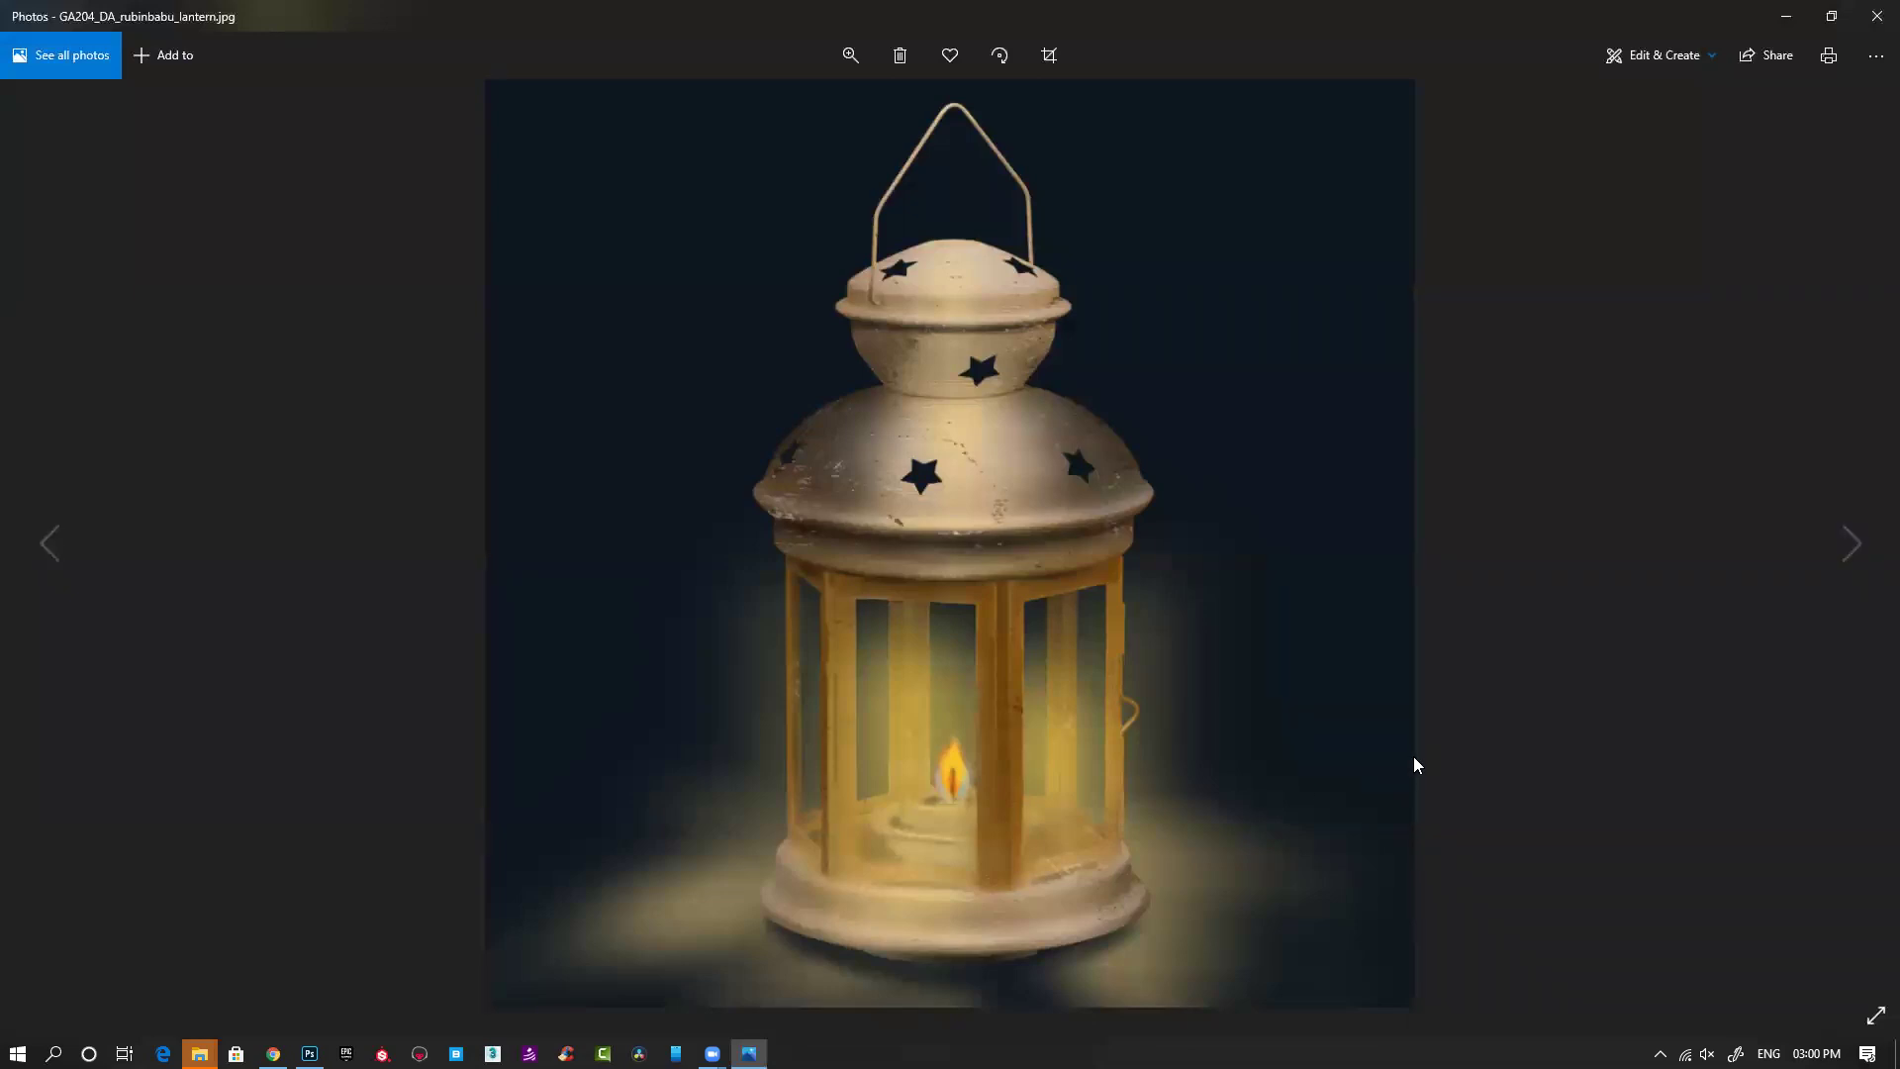
{"action": "left_click", "coordinate": [1873, 18]}
{"action": "mouse_move", "coordinate": [771, 295]}
{"action": "left_mouse_down"}
{"action": "mouse_move", "coordinate": [1034, 907]}
{"action": "mouse_move", "coordinate": [1129, 73]}
{"action": "left_mouse_up"}
{"action": "key", "text": "alt+Tab"}
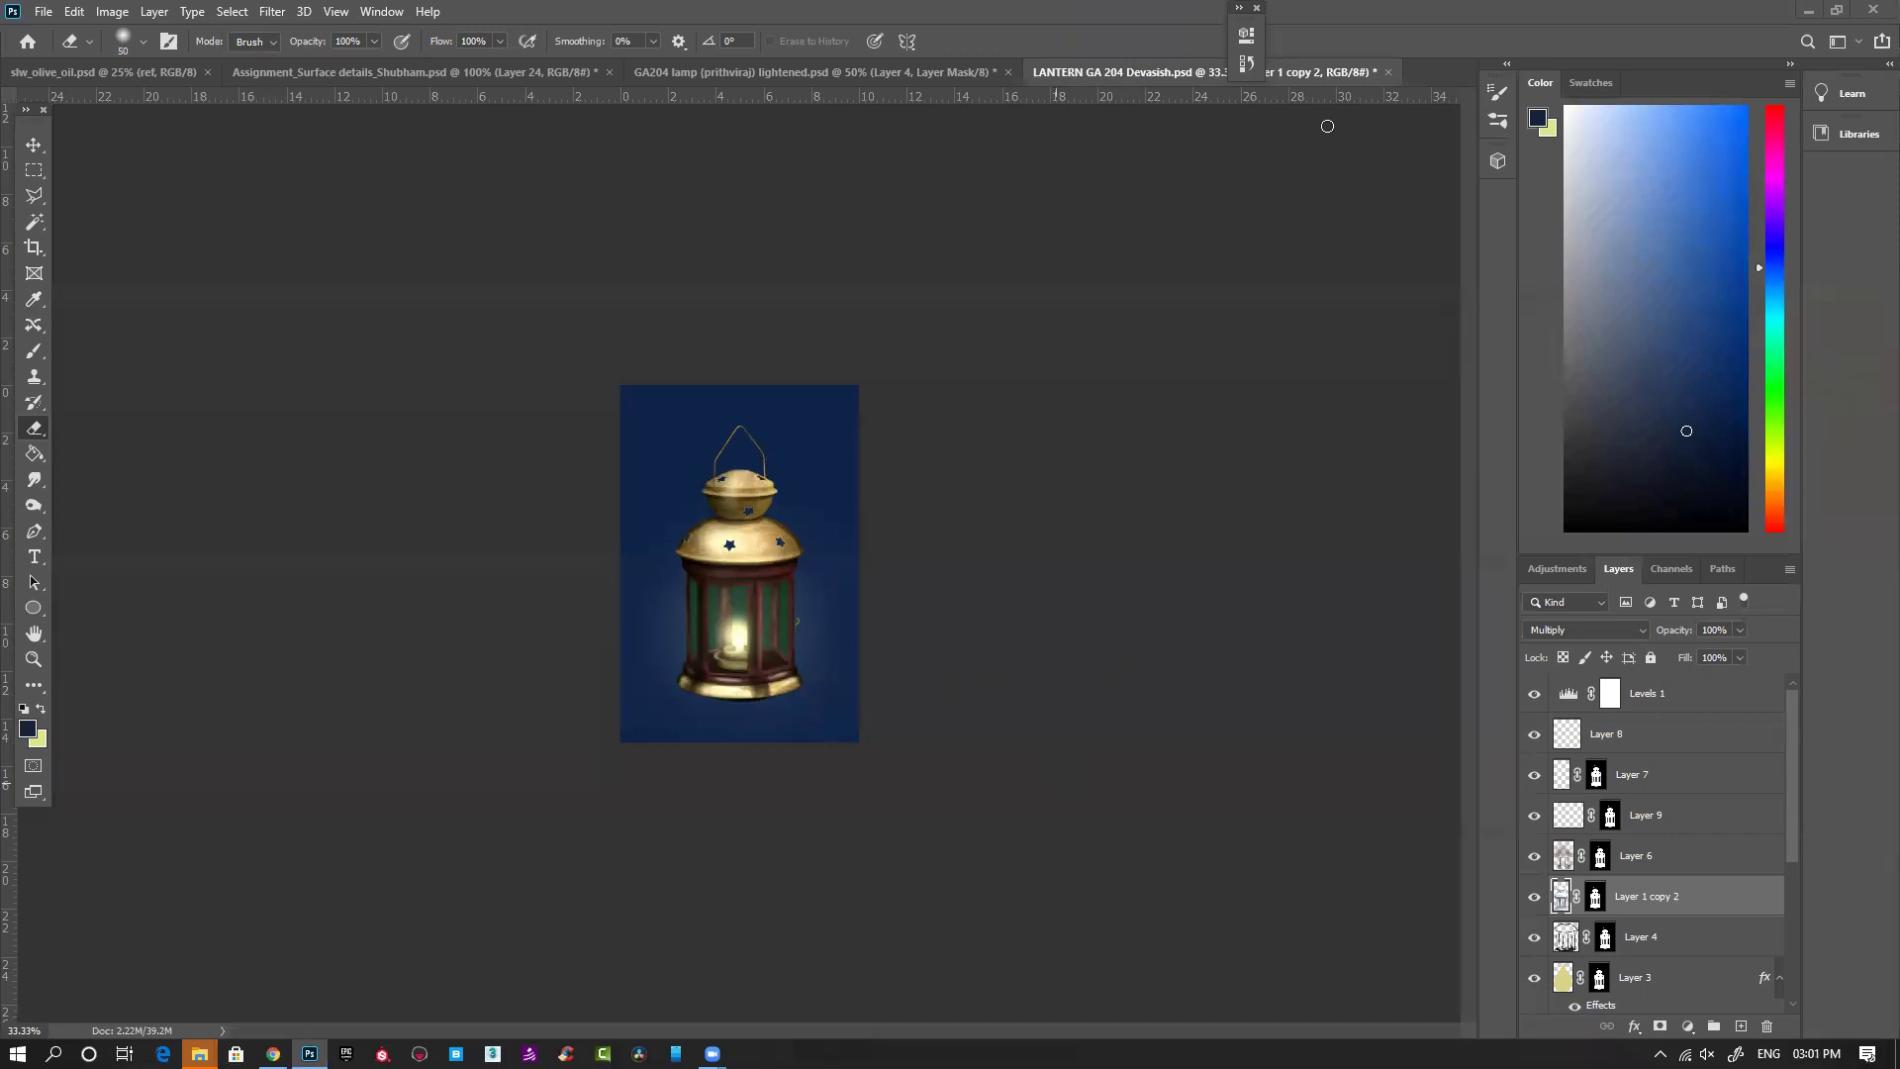
{"action": "key", "text": "alt+Tab"}
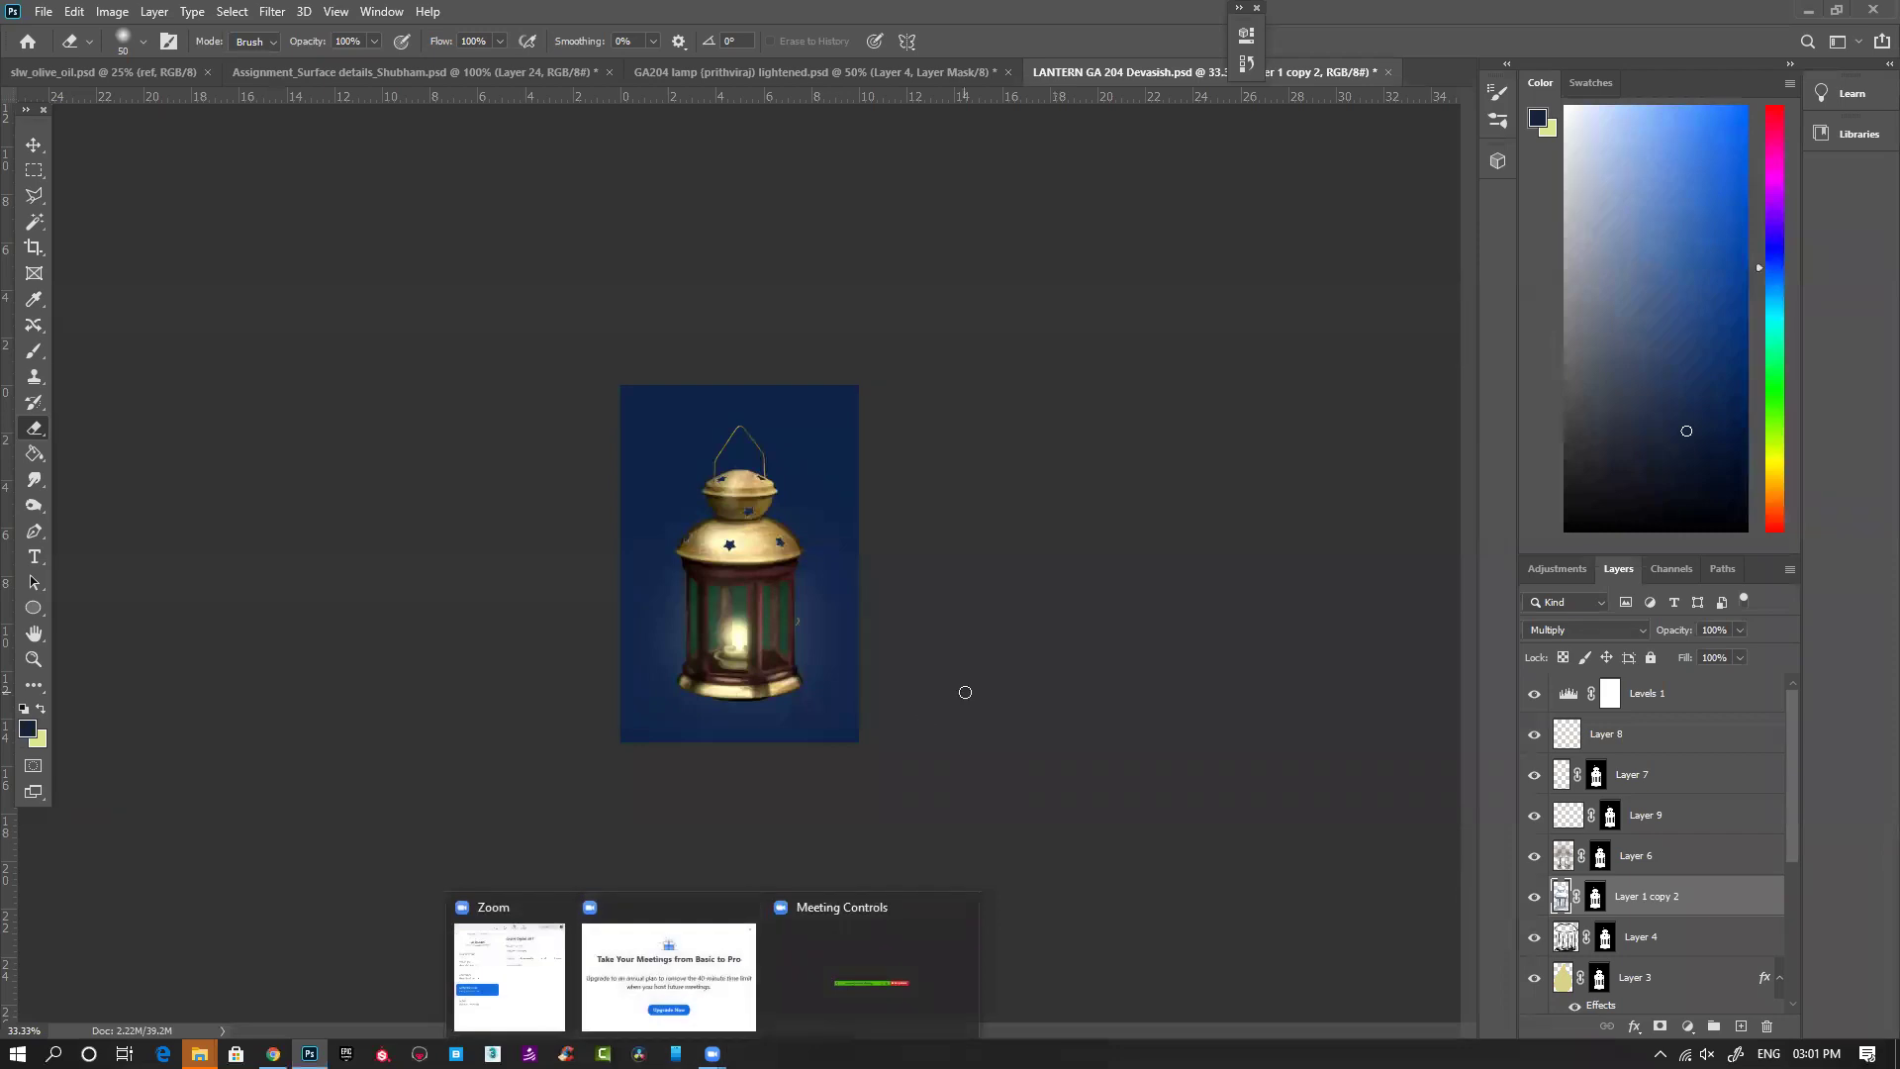
Step: Close all four open documents without saving any changes
{"action": "left_click", "coordinate": [1387, 73]}
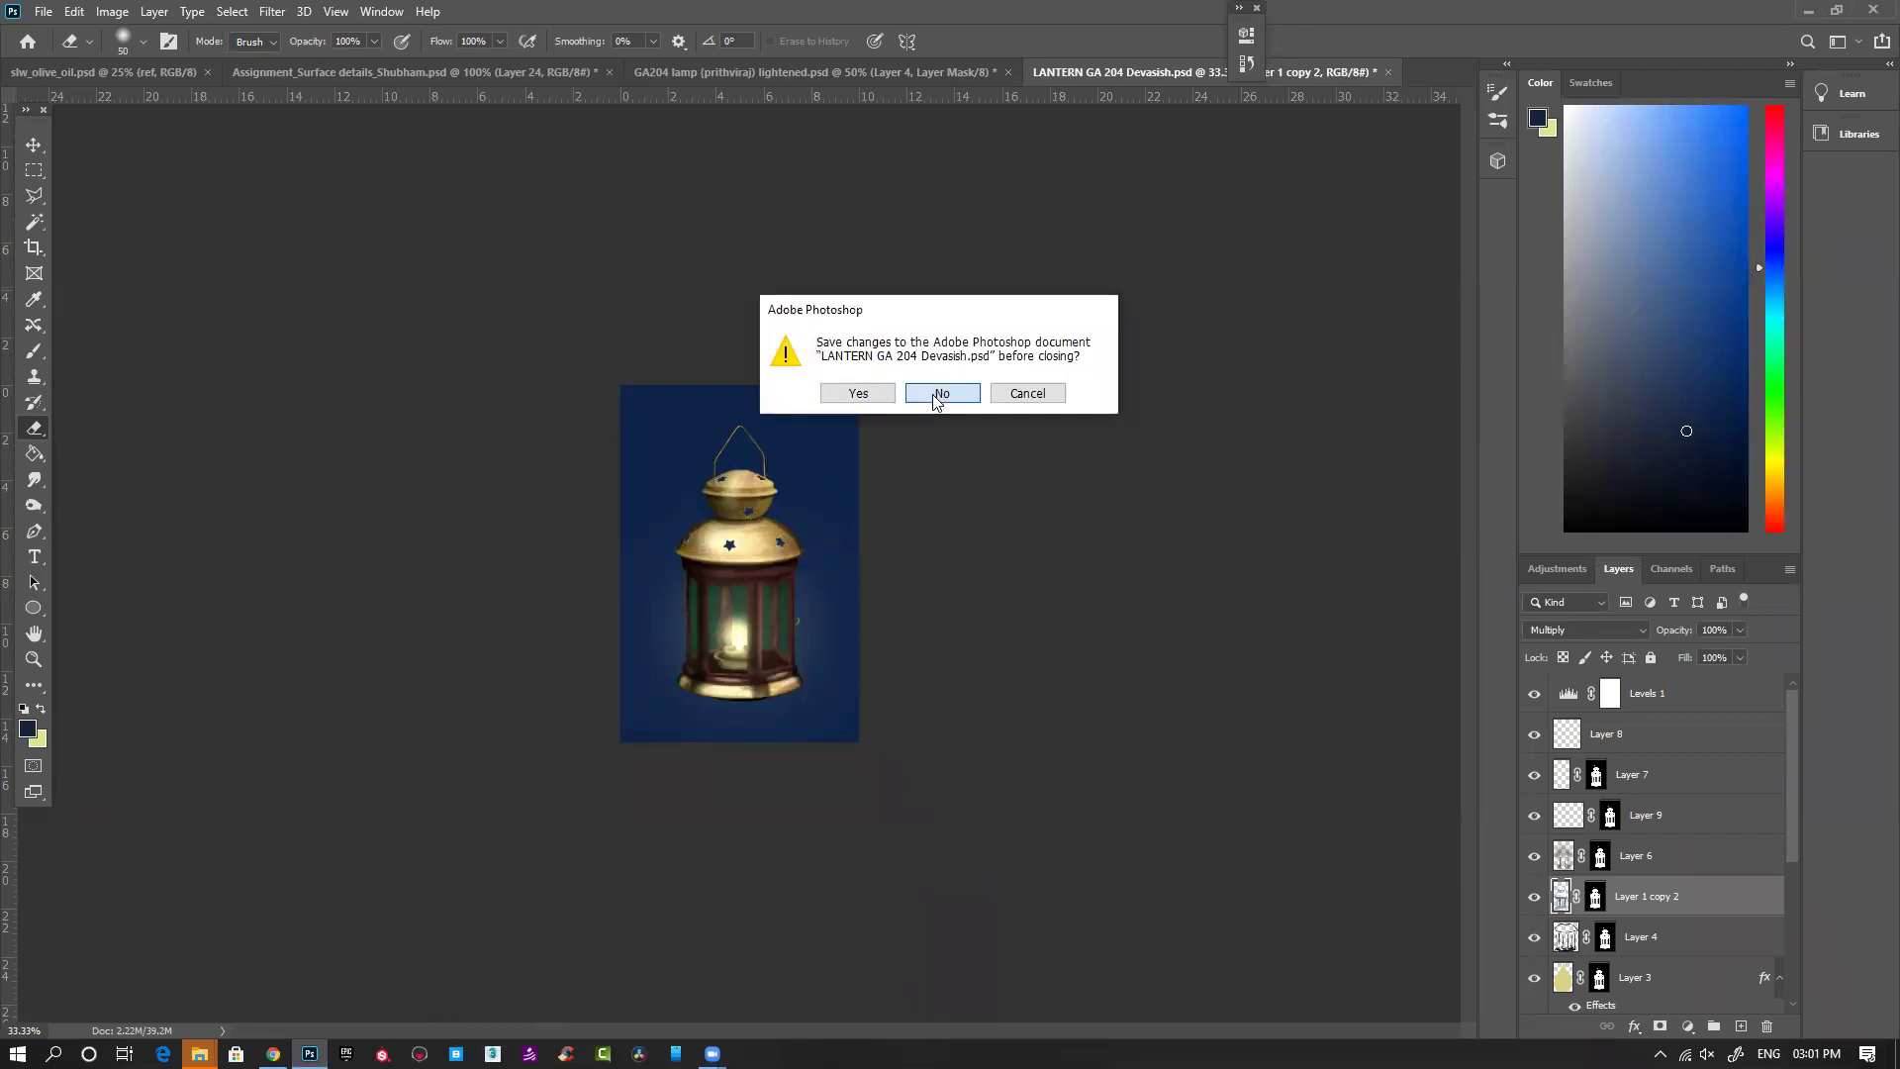
{"action": "left_click", "coordinate": [938, 393]}
{"action": "left_click", "coordinate": [1009, 73]}
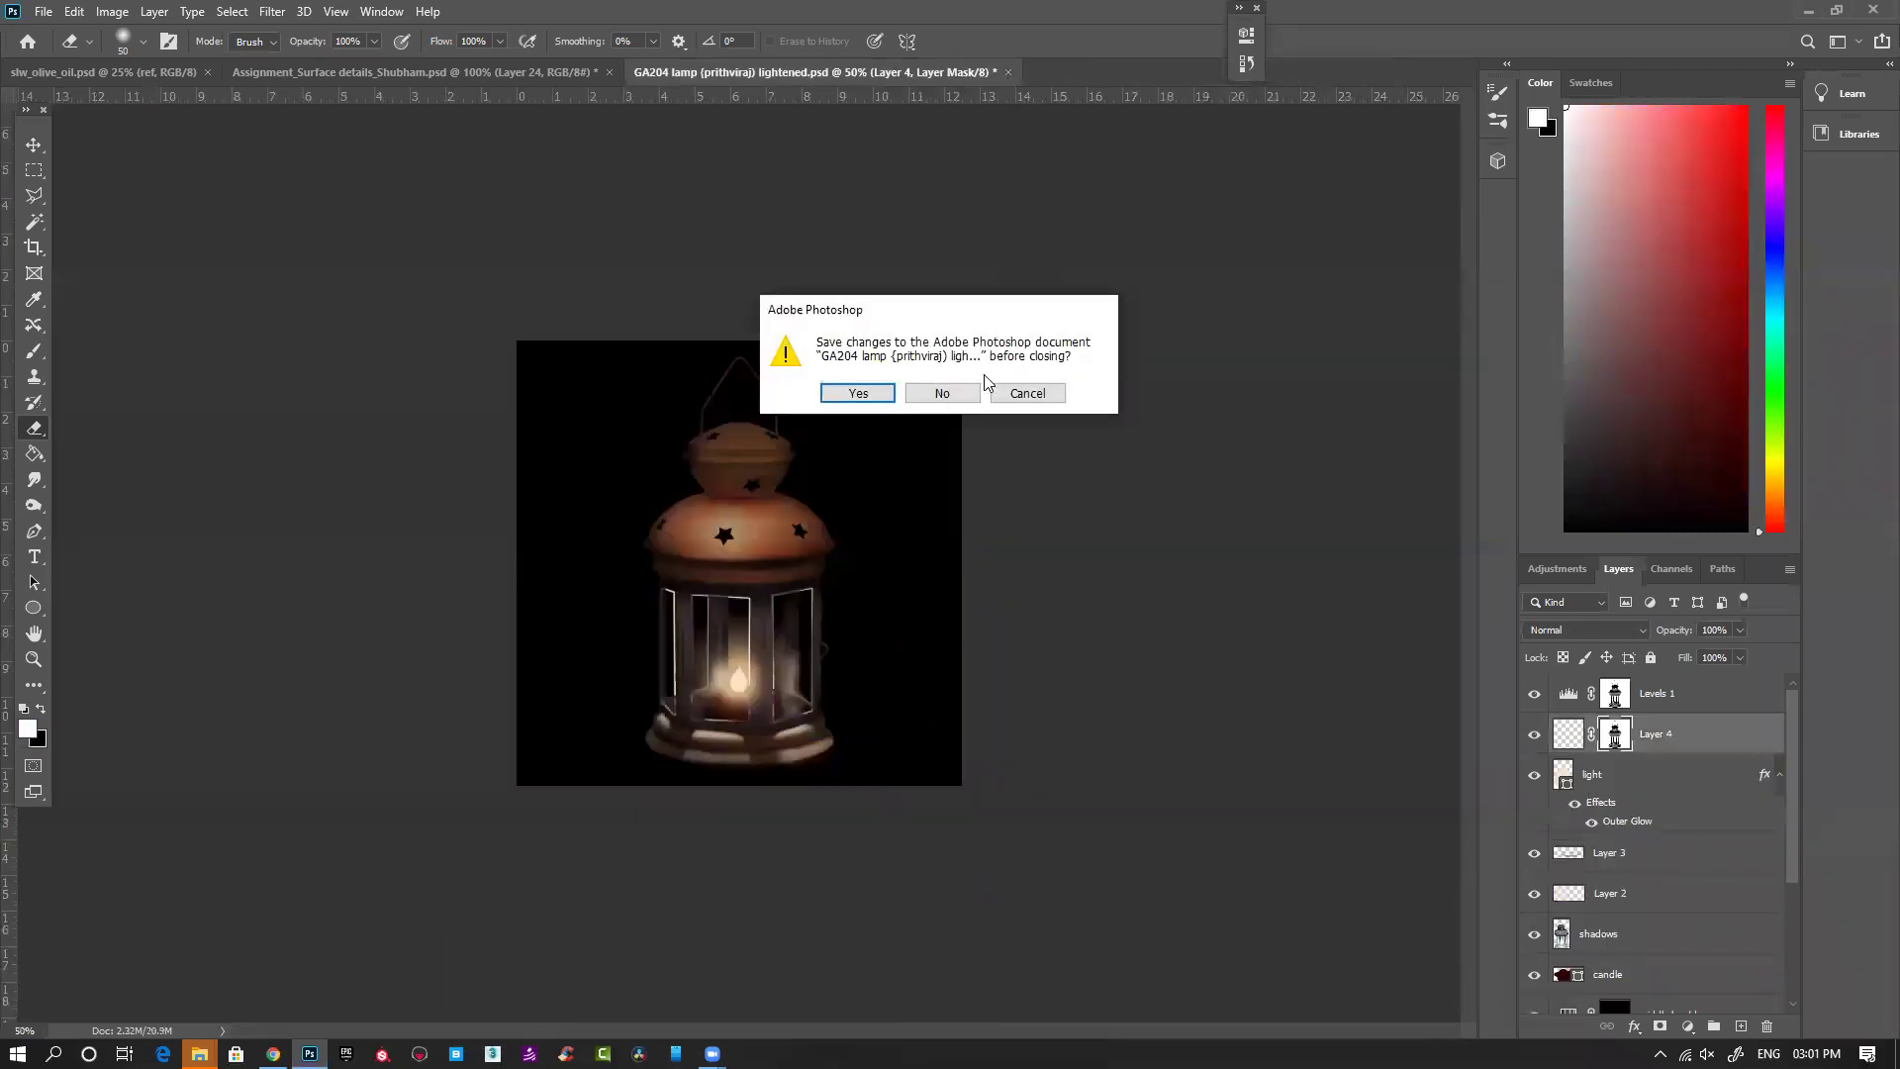
{"action": "left_click", "coordinate": [941, 392]}
{"action": "left_click", "coordinate": [611, 72]}
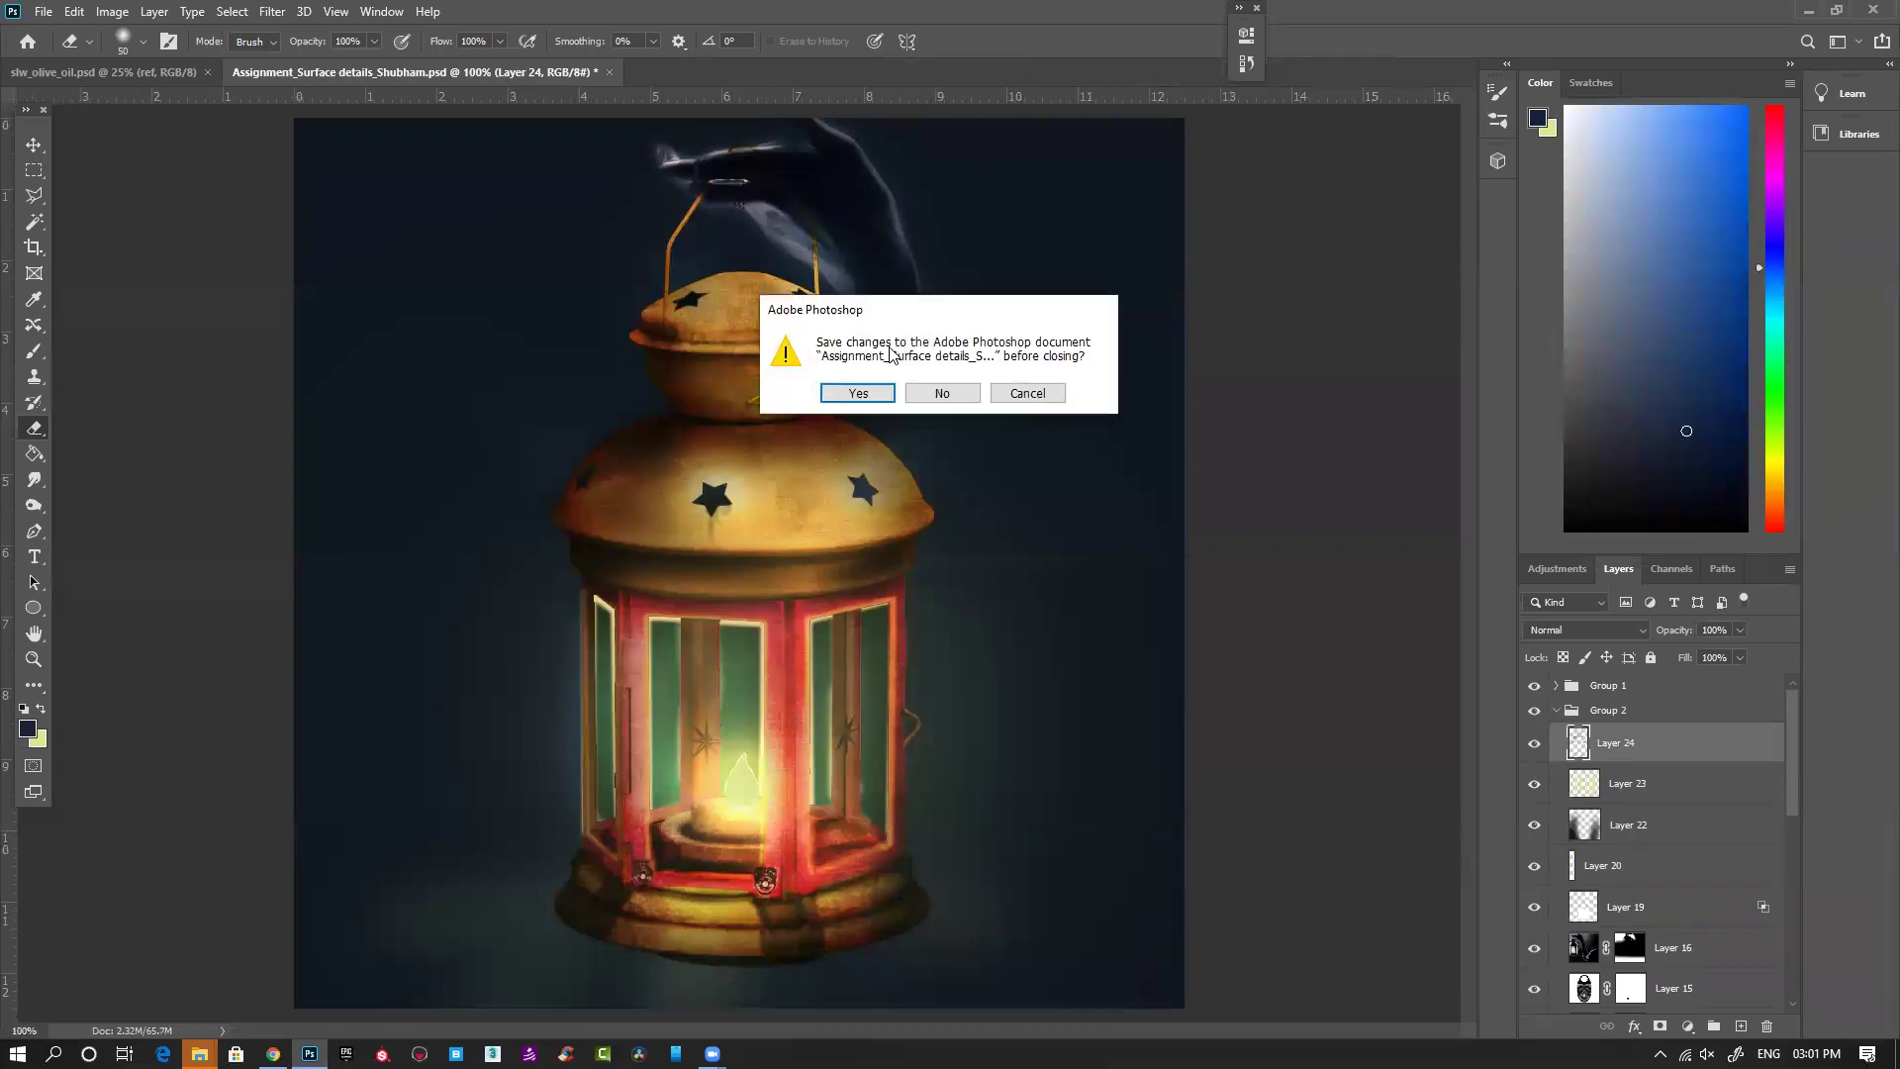
{"action": "left_click", "coordinate": [942, 391]}
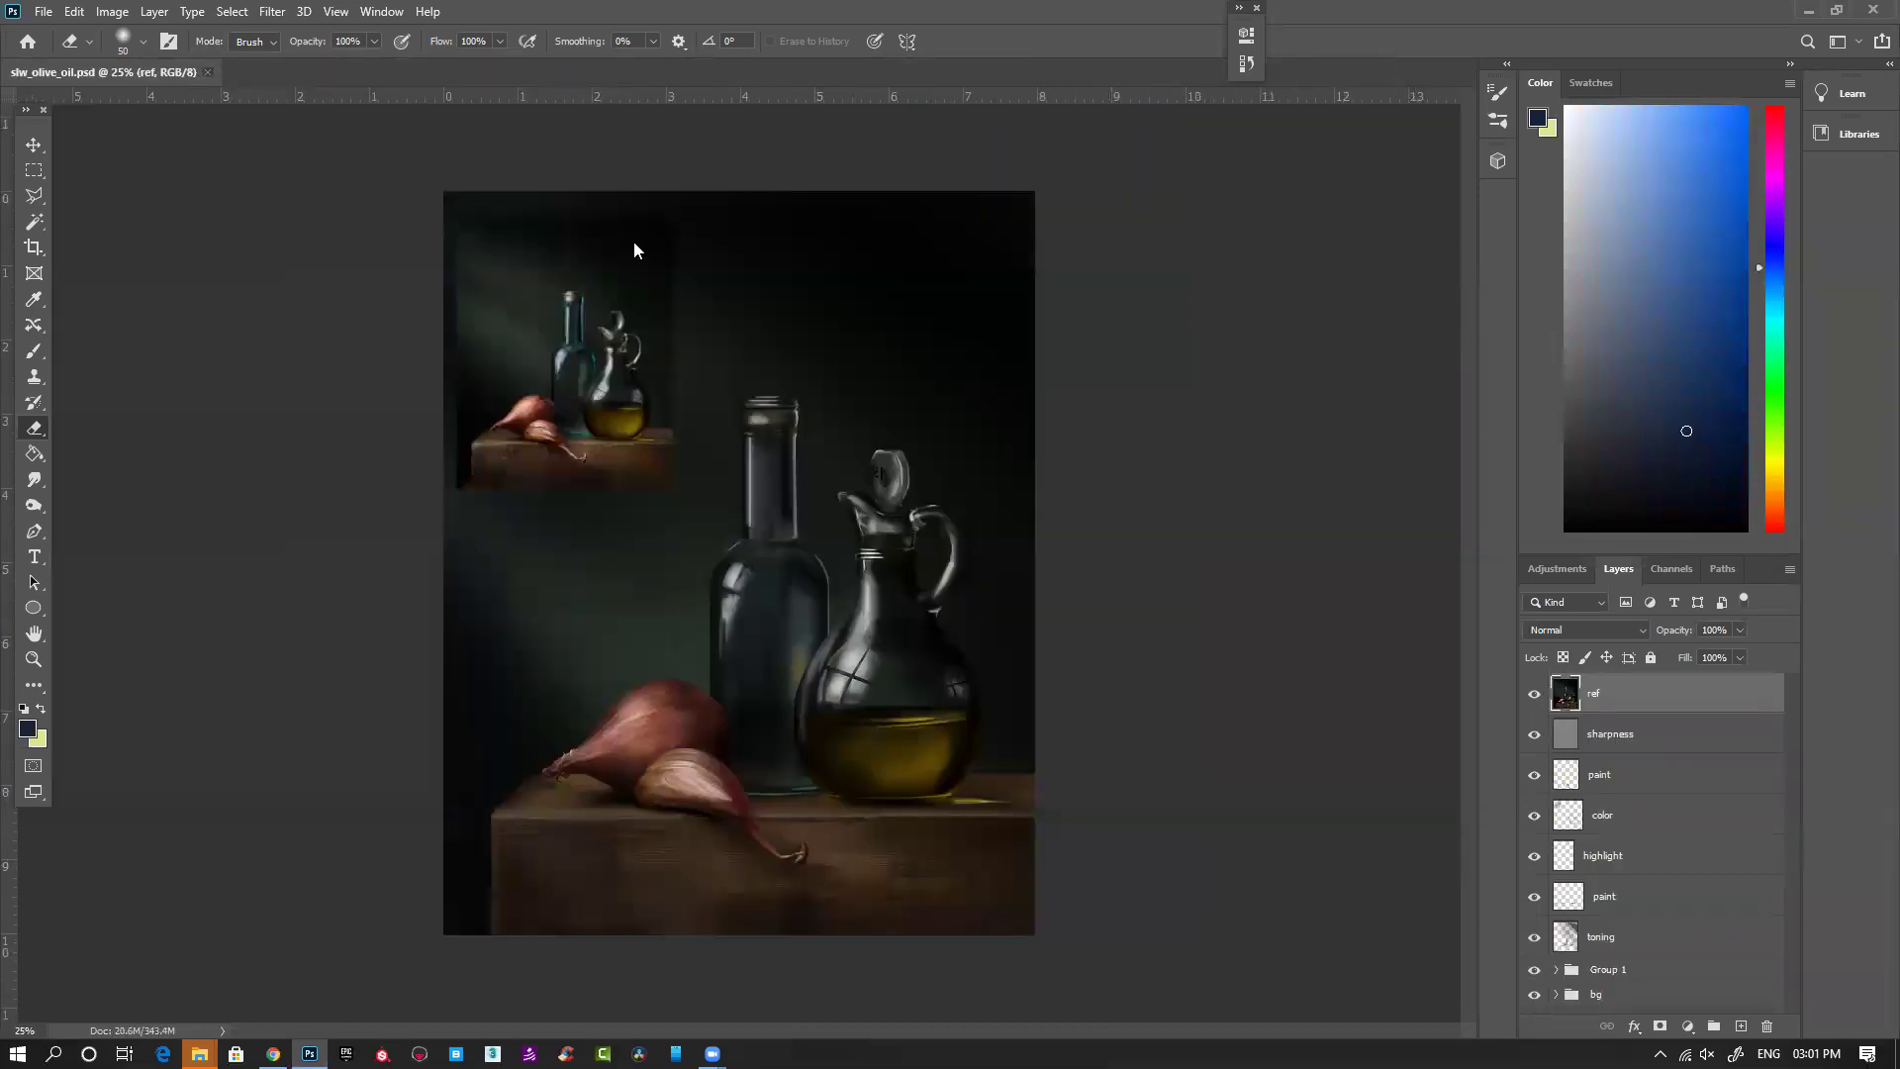
{"action": "key", "text": "ctrl+w"}
Step: Switch to File Explorer and open the GA204 DA lantern JPG from Downloads in Photoshop
{"action": "key", "text": "alt+Tab"}
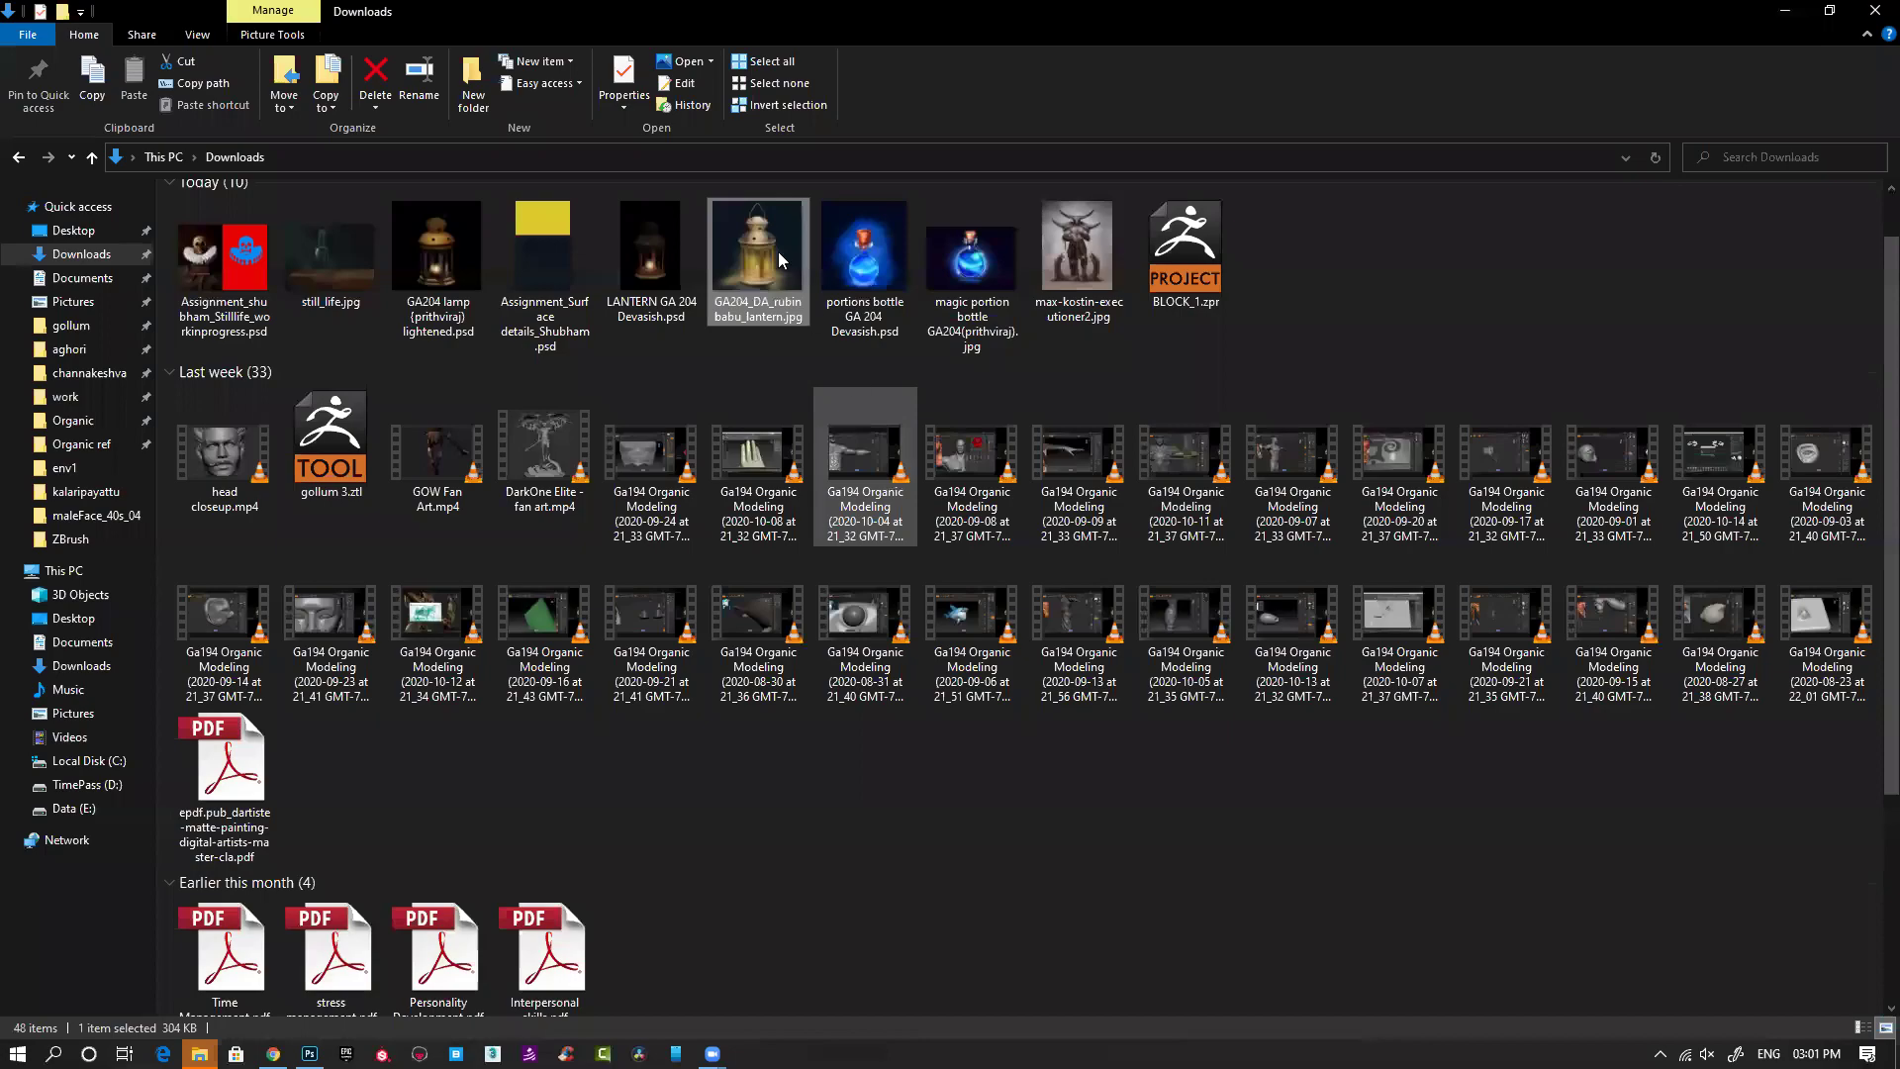
{"action": "double_click", "coordinate": [778, 251]}
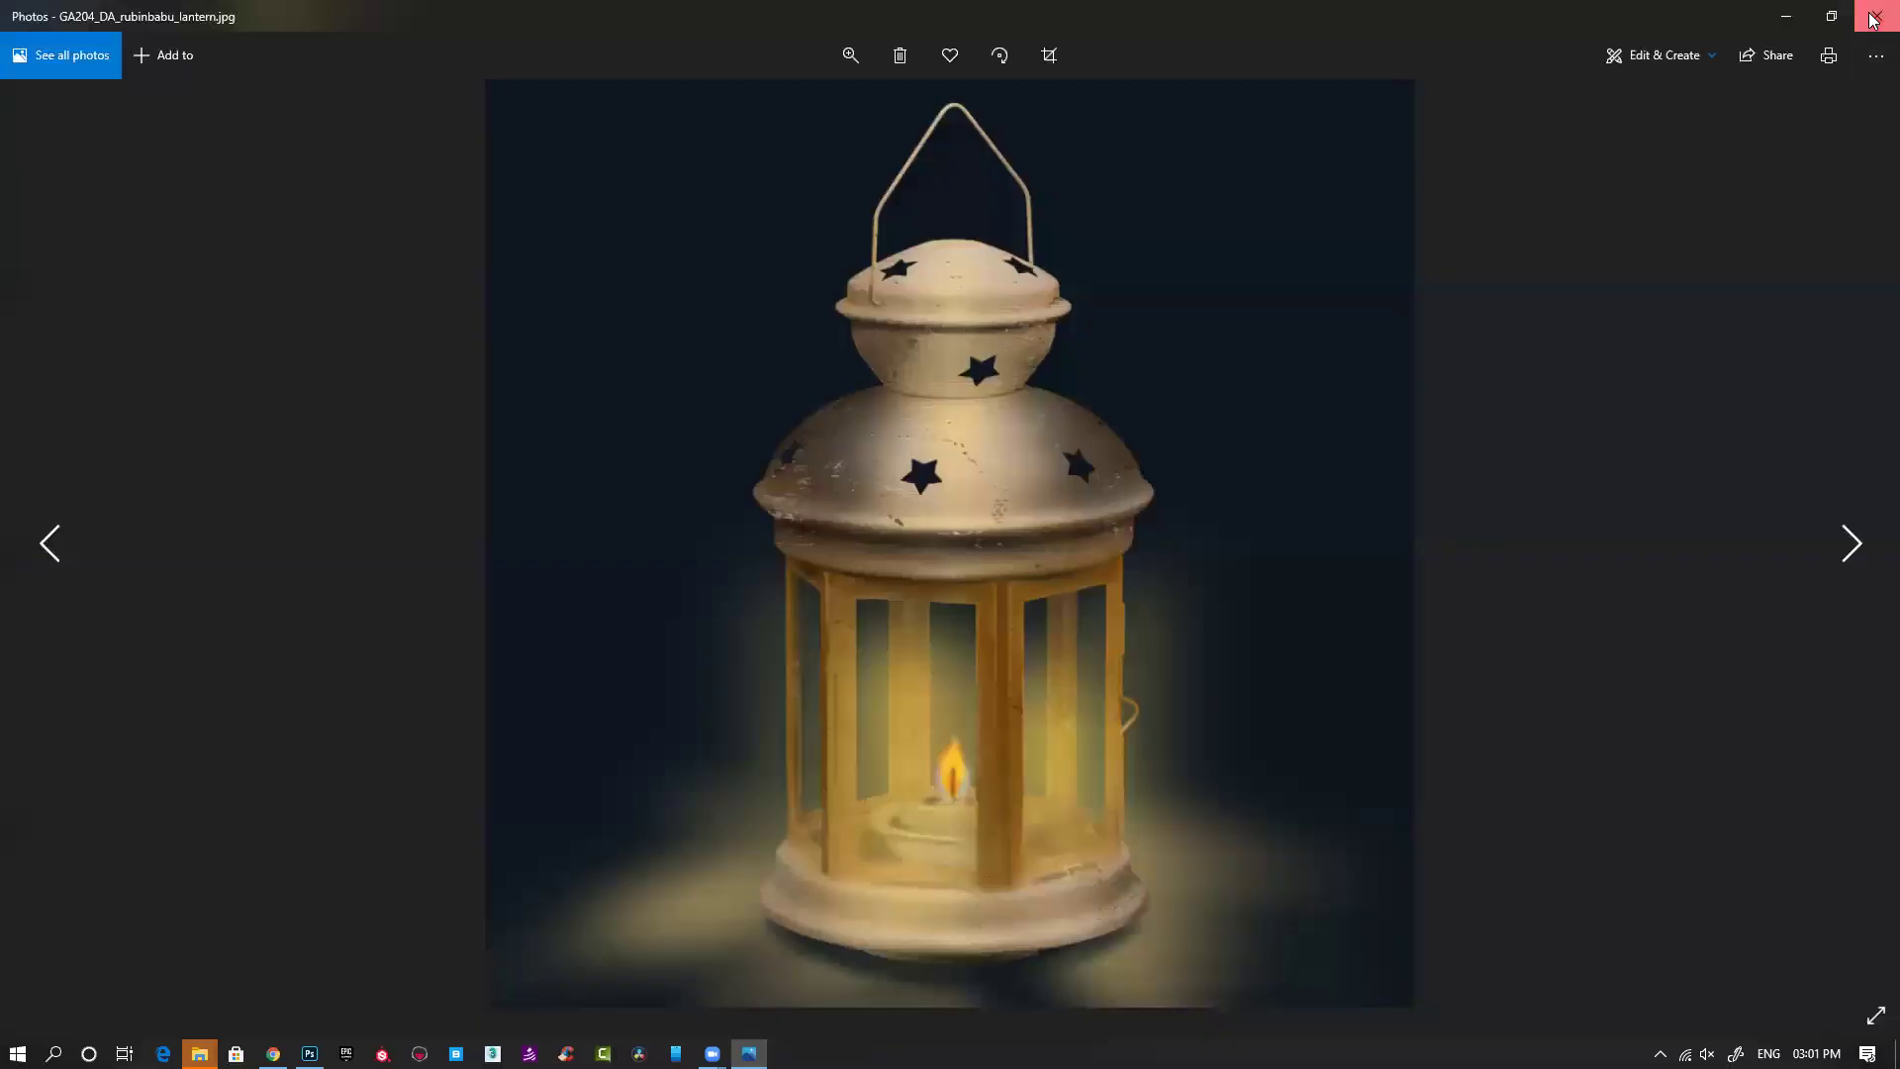
{"action": "left_click", "coordinate": [1874, 20]}
{"action": "left_click", "coordinate": [1832, 10]}
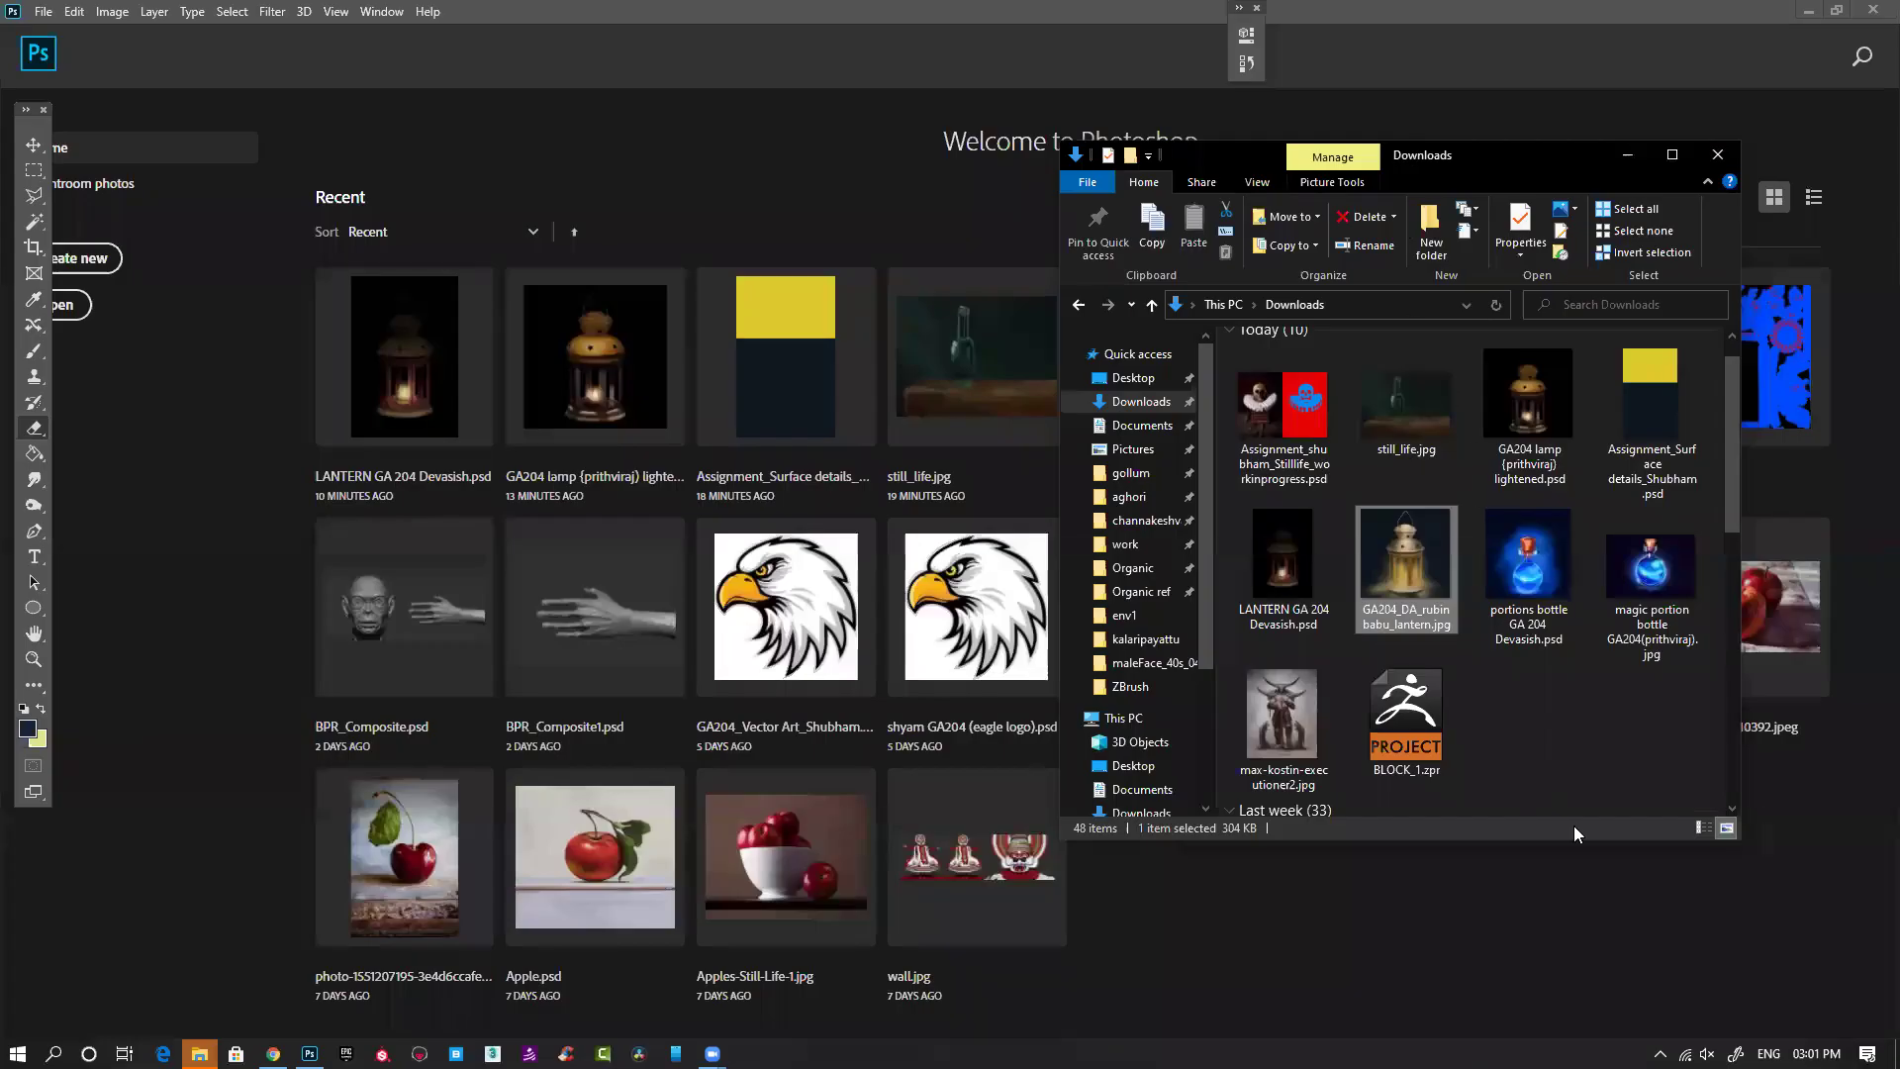
{"action": "left_click_drag", "start_coordinate": [1427, 594], "coordinate": [931, 260]}
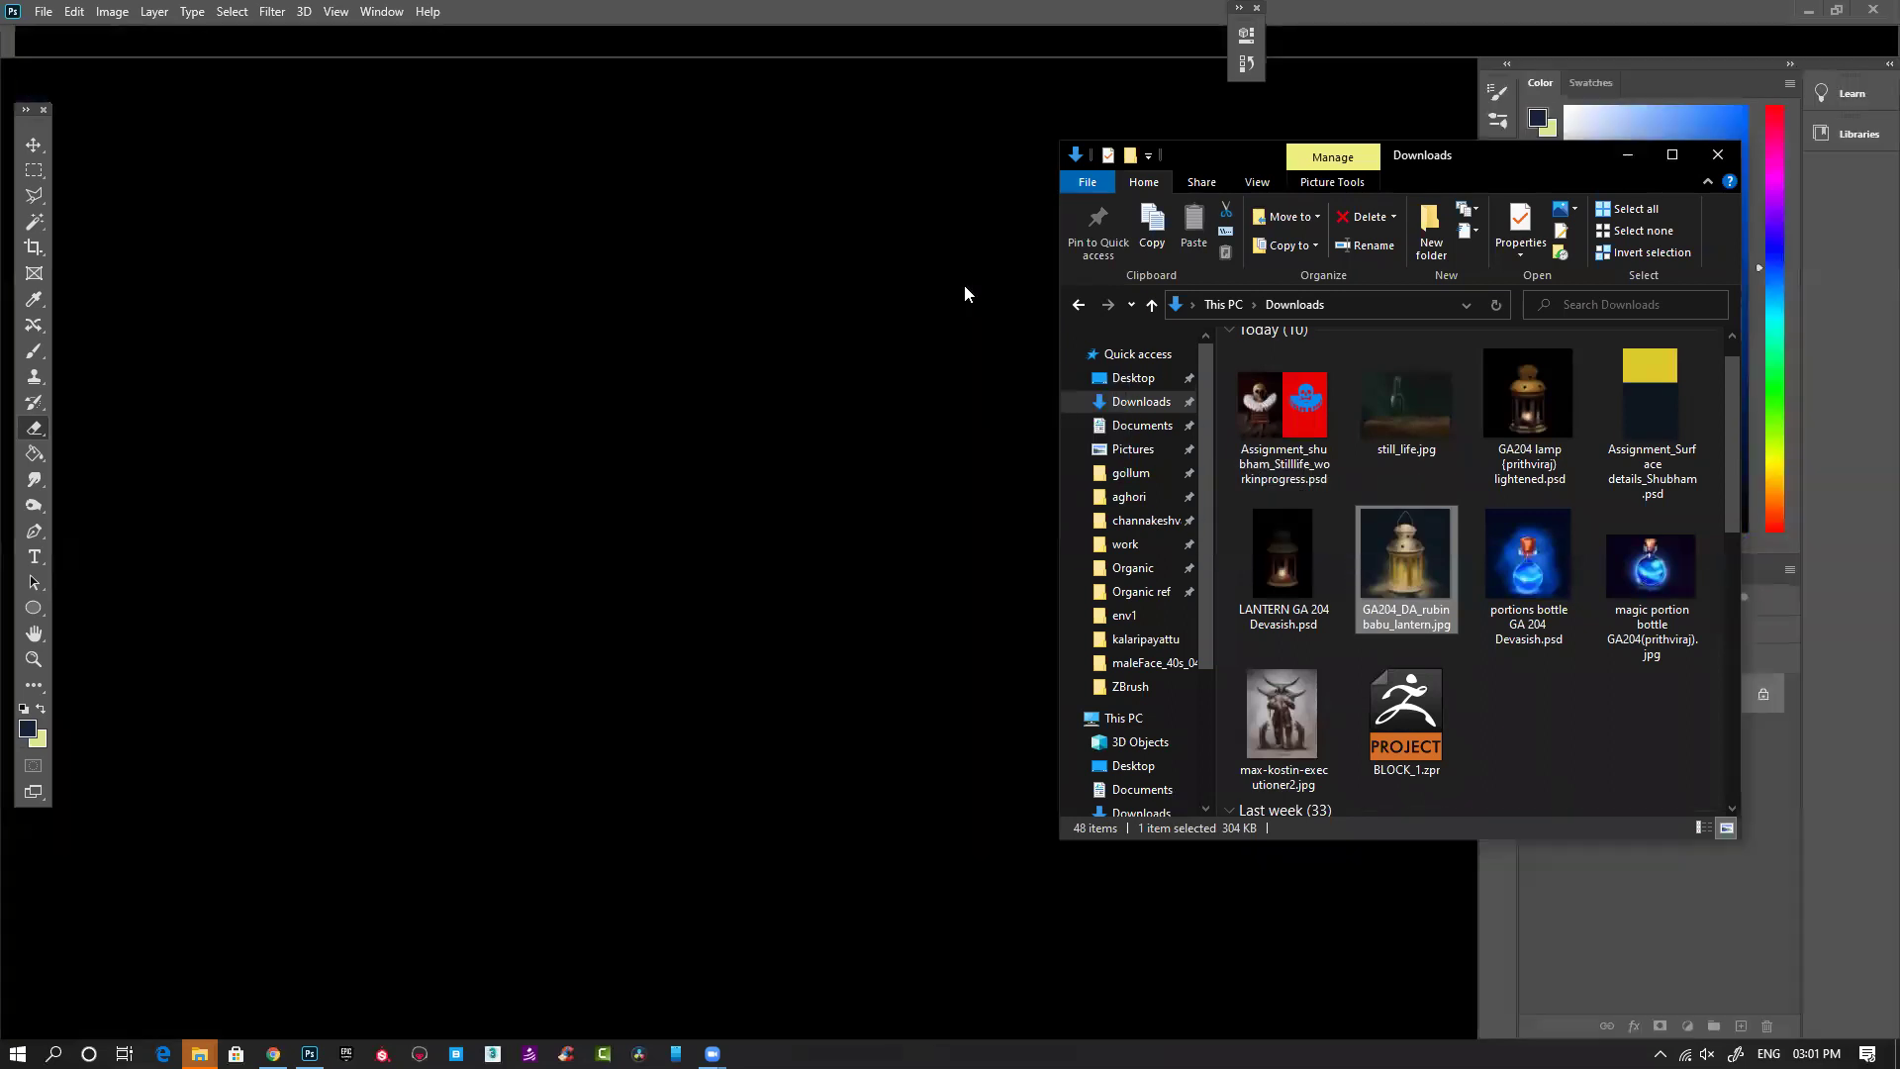
{"action": "left_click", "coordinate": [1628, 154]}
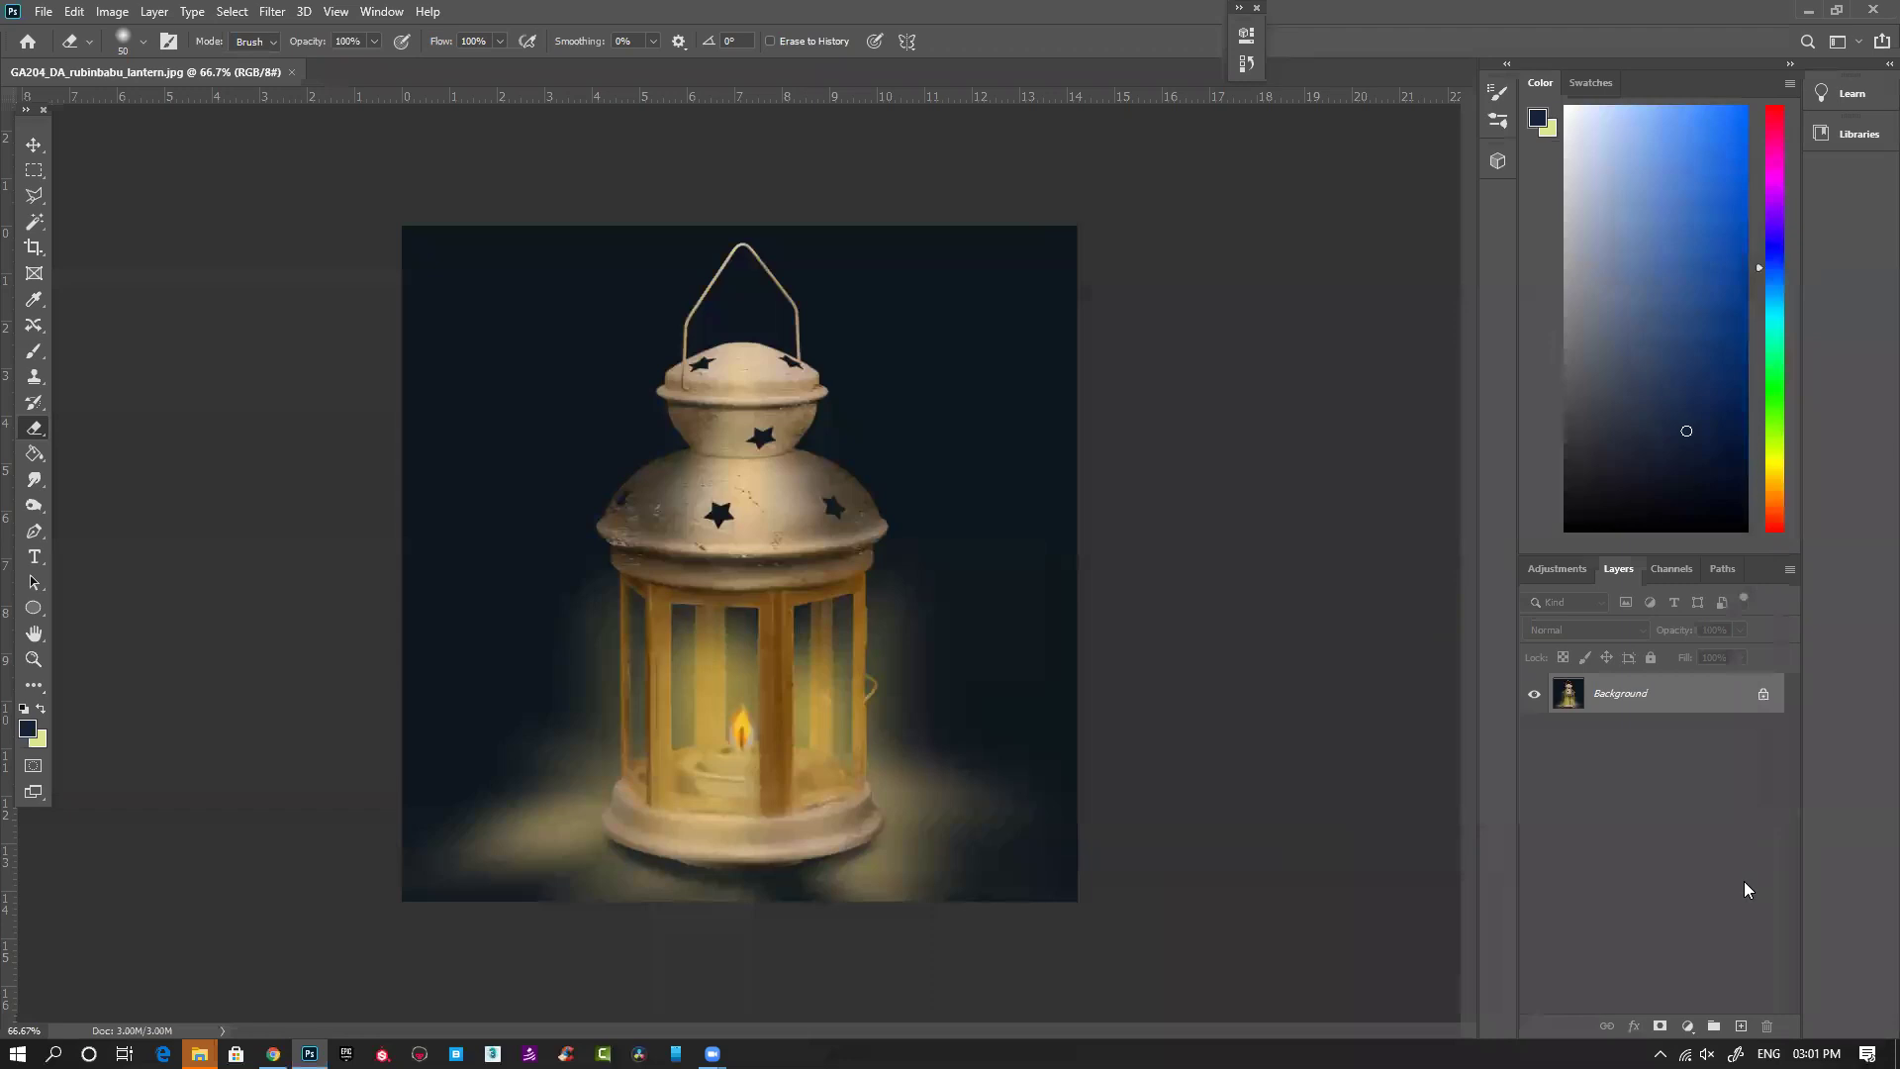
Step: Apply Levels to the lantern image with the black input at 29 and the white input at 223
{"action": "key", "text": "ctrl+l"}
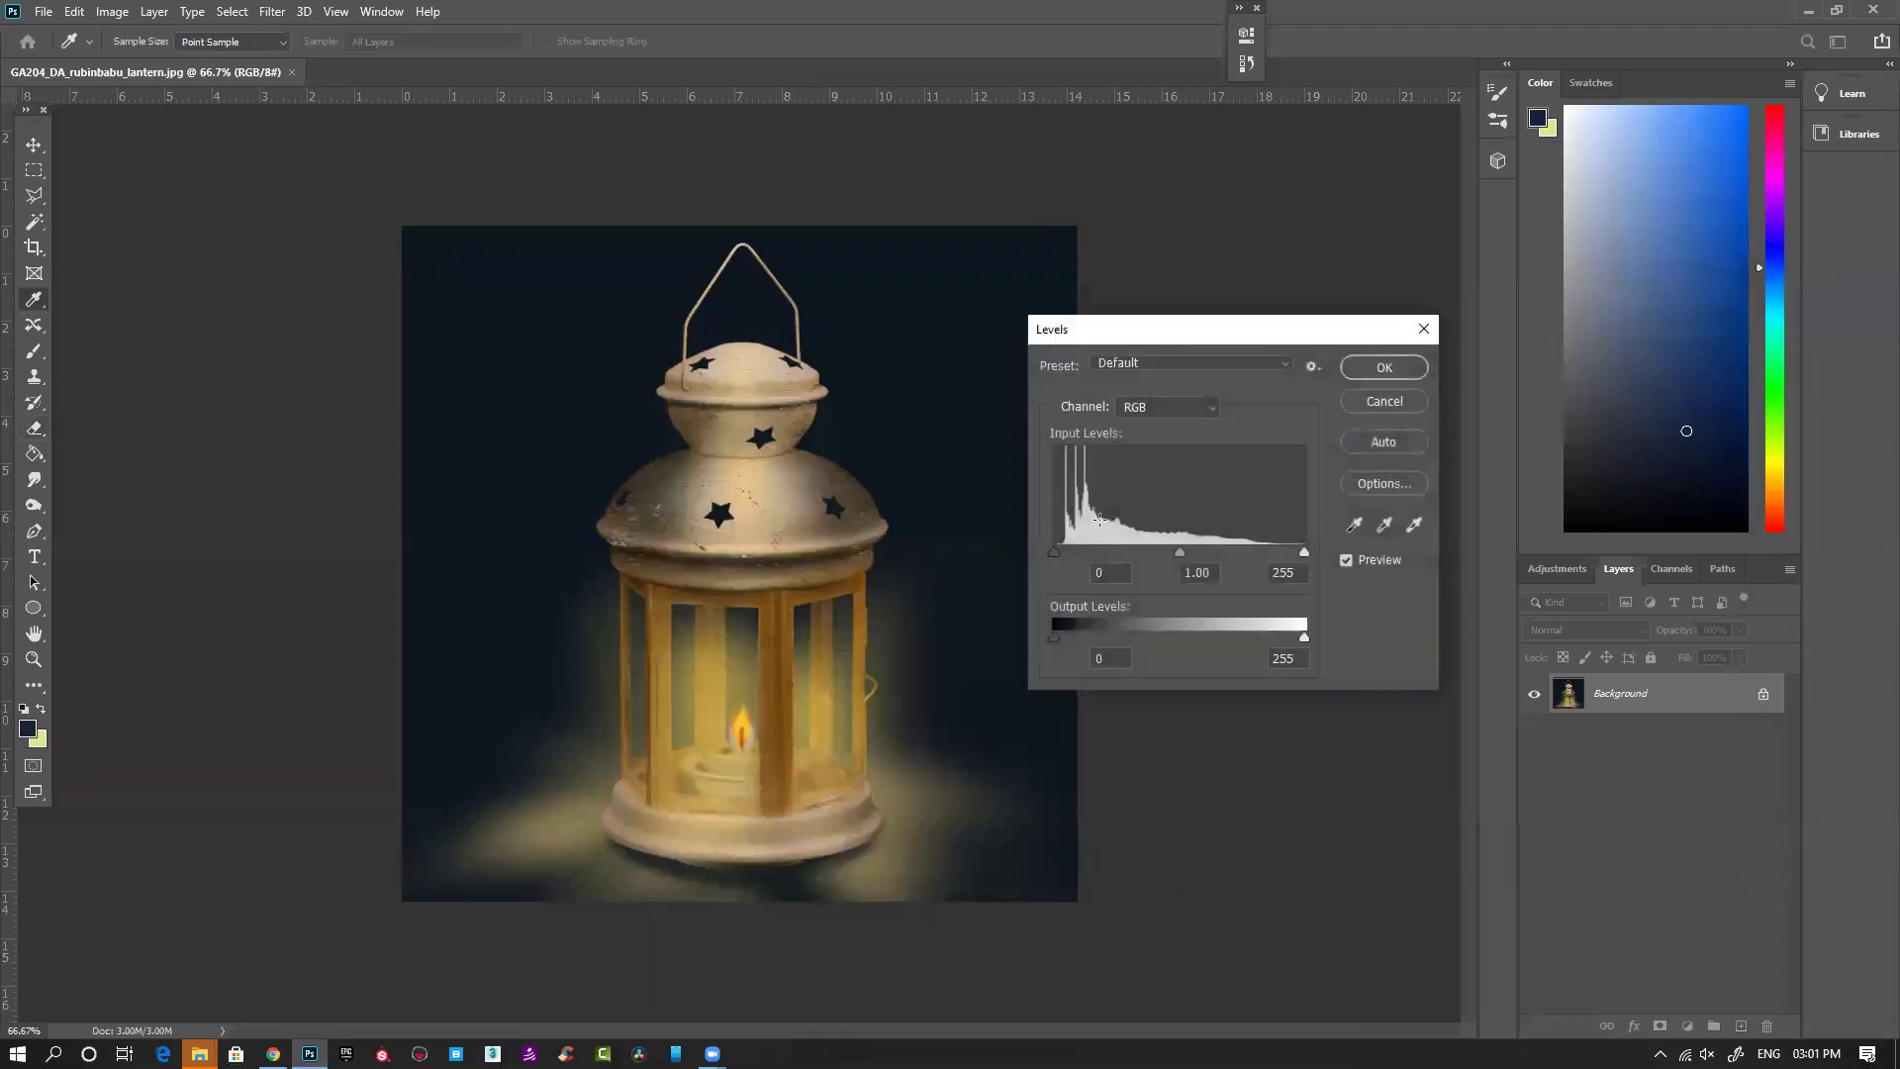
{"action": "left_click_drag", "start_coordinate": [1057, 550], "coordinate": [1085, 552]}
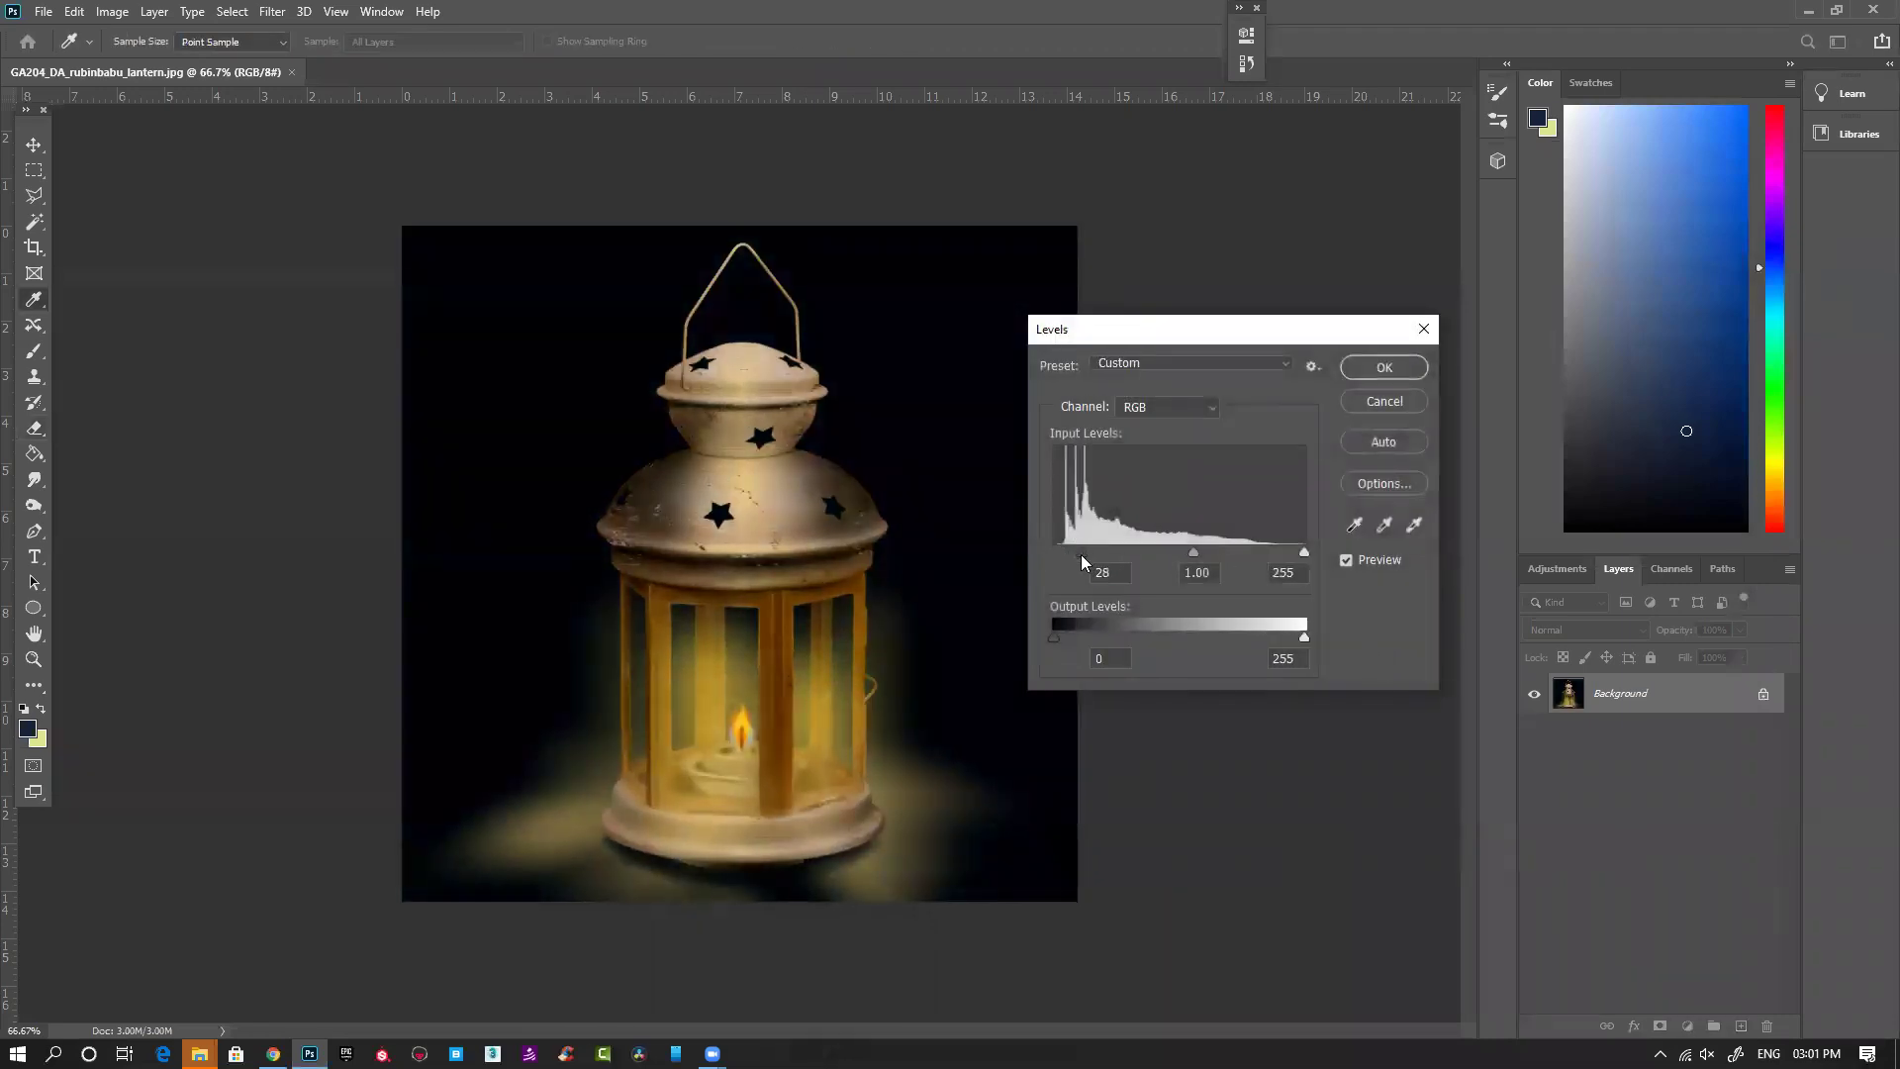
{"action": "left_click_drag", "start_coordinate": [1303, 561], "coordinate": [1274, 566]}
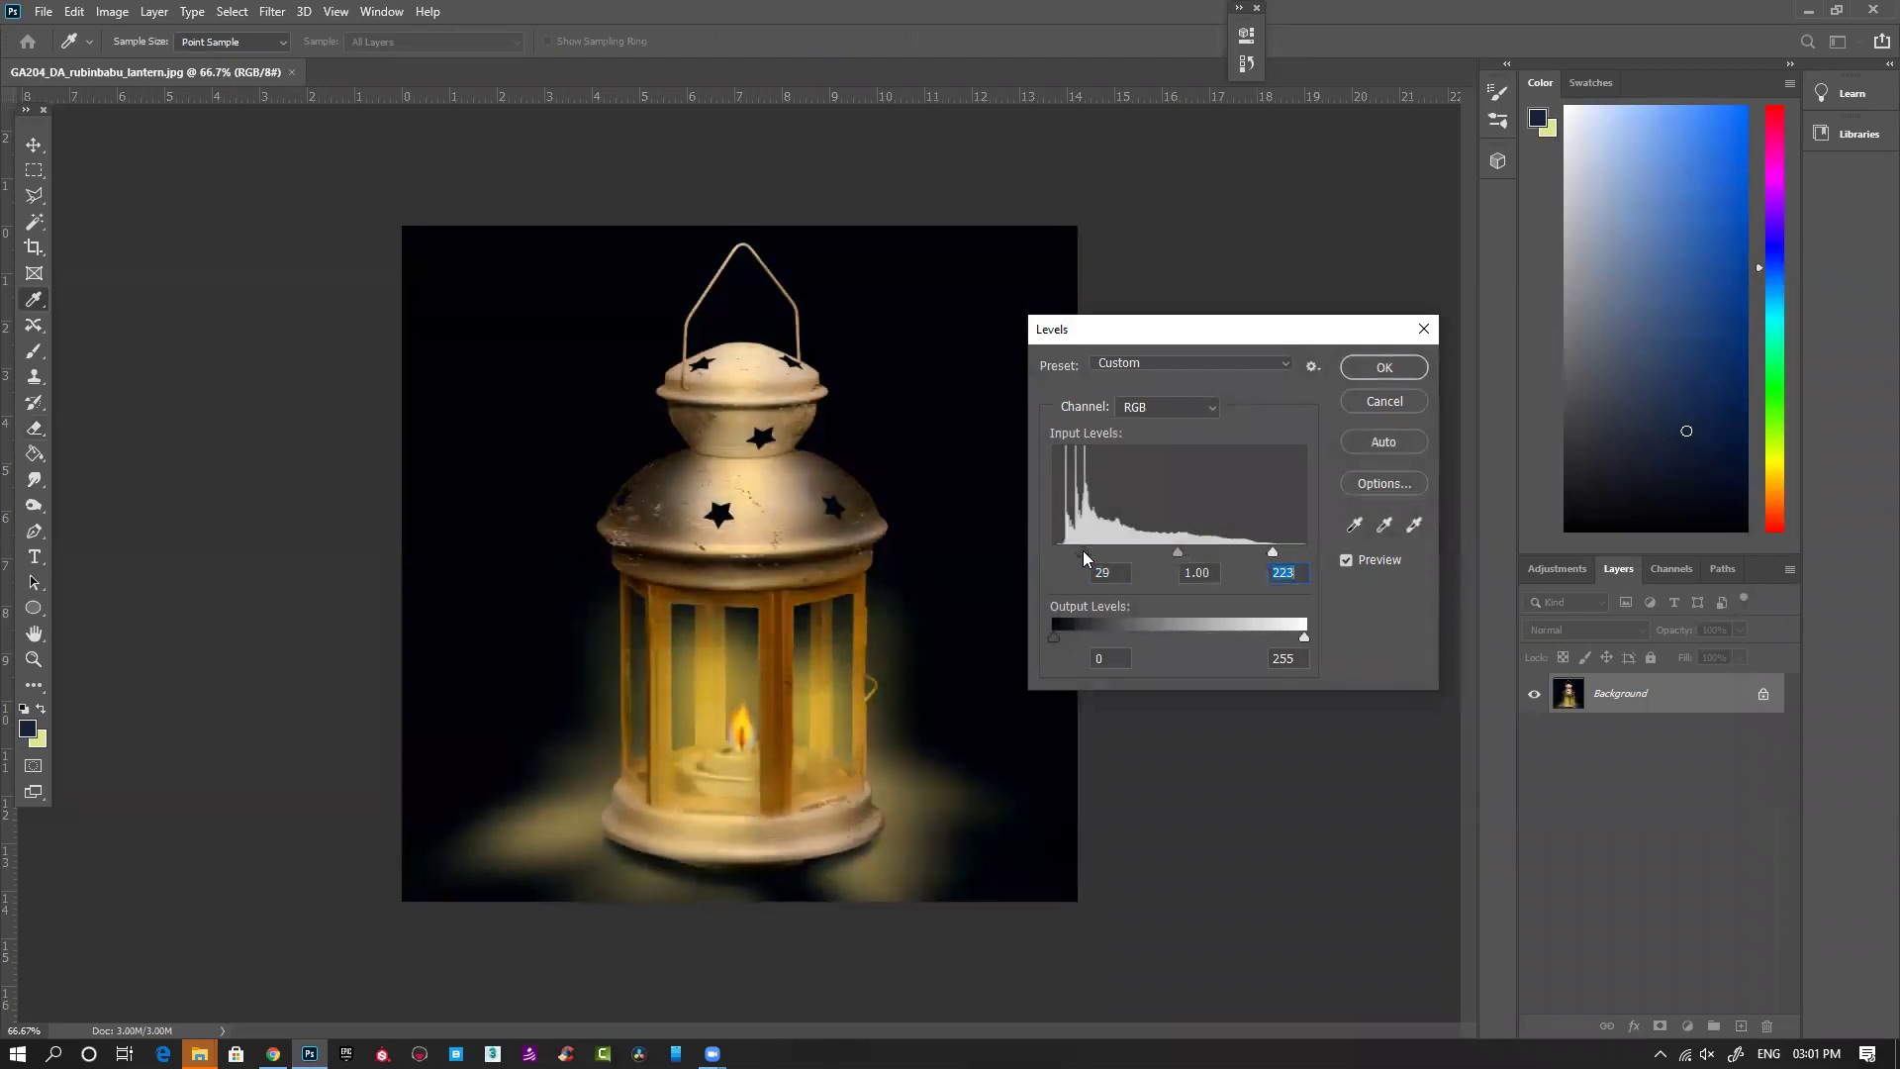
{"action": "left_click", "coordinate": [1384, 367]}
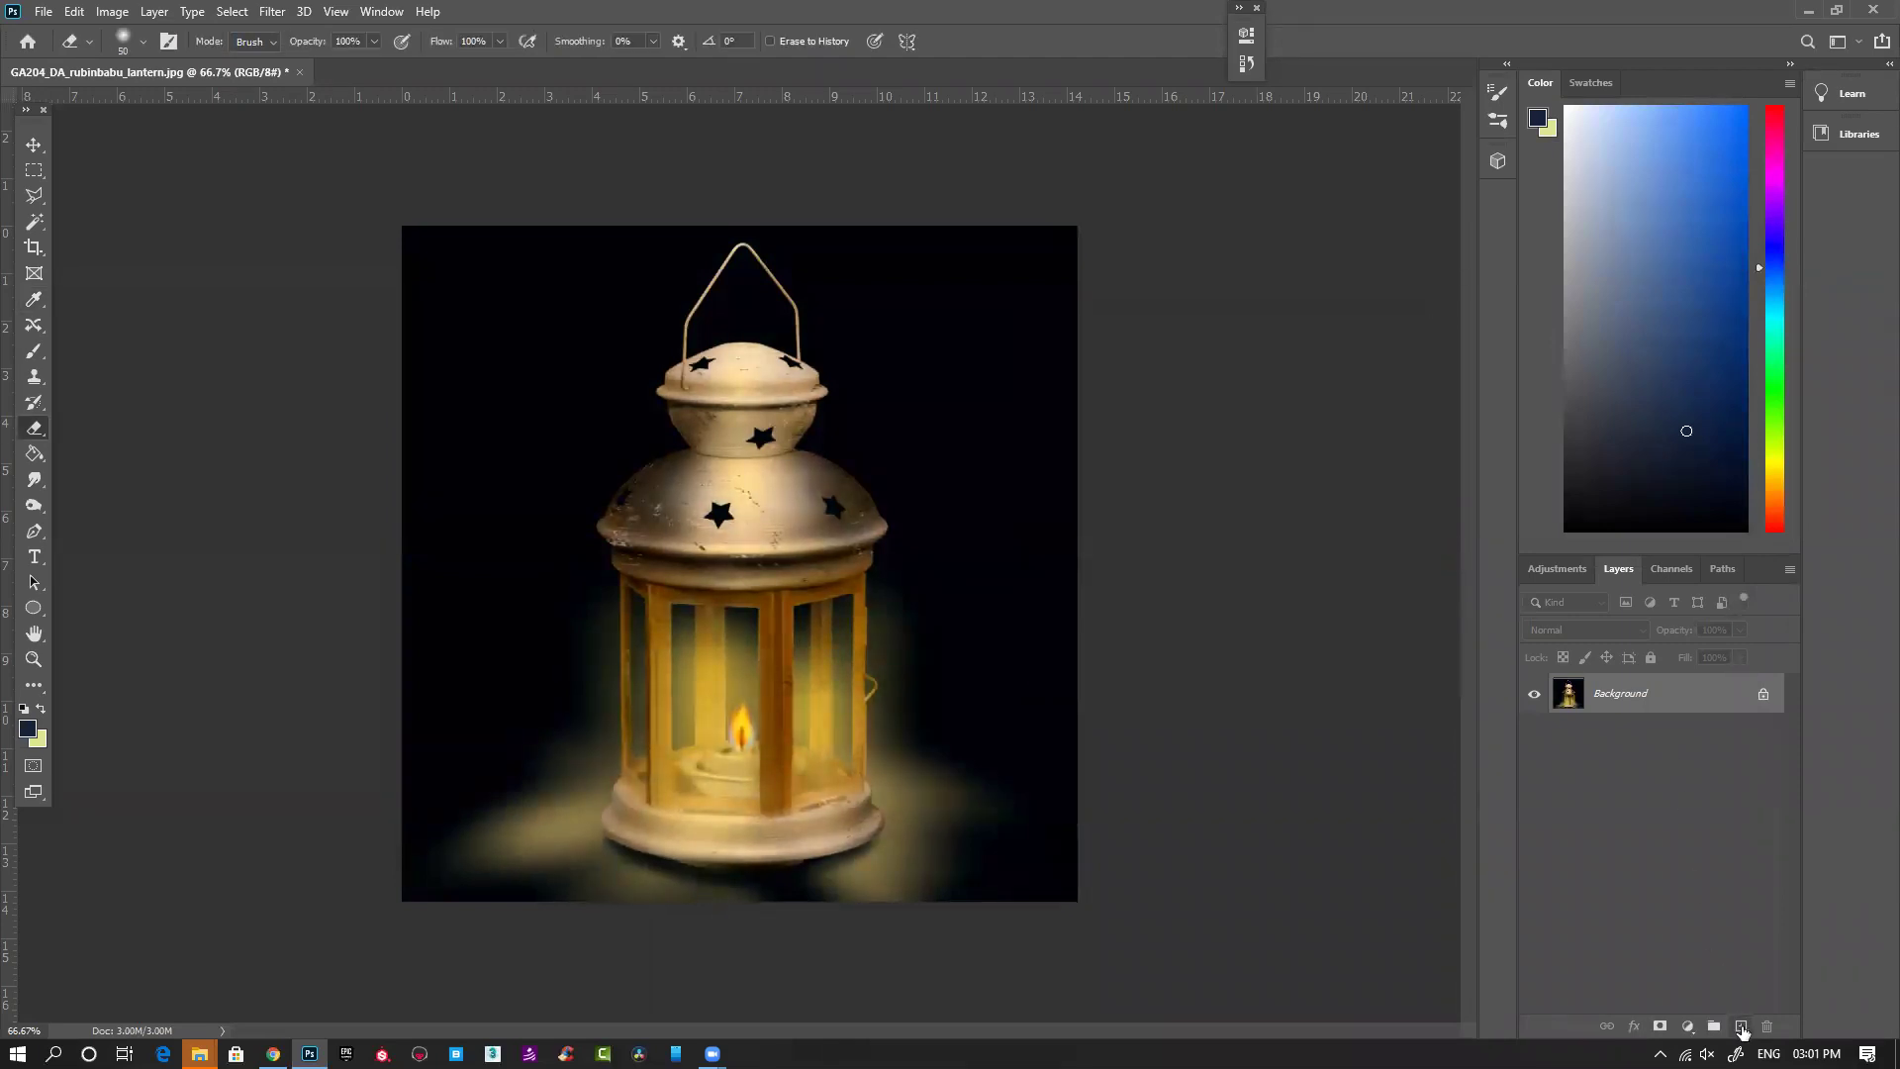
Step: Create a new layer above the Background and choose a brownish orange Brush colour, sampled from the candle flame and darkened
{"action": "left_click", "coordinate": [1741, 1026]}
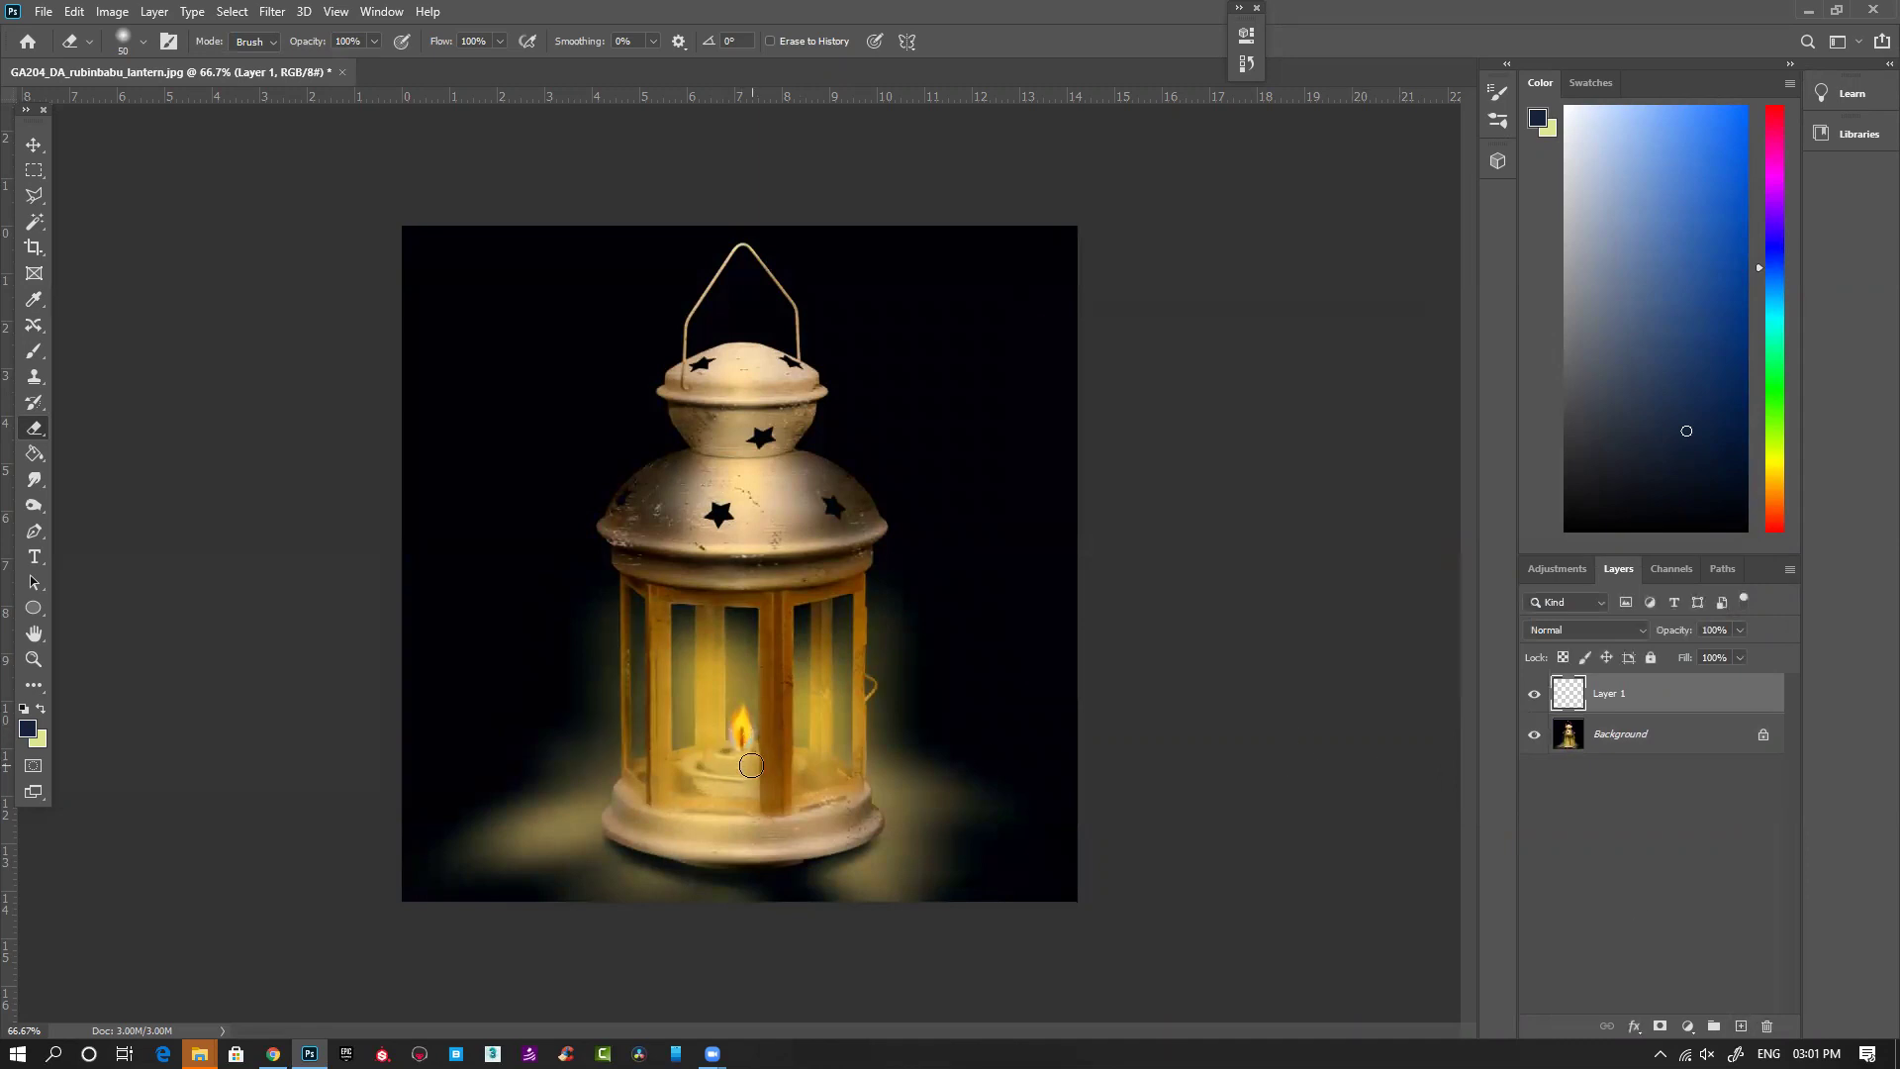
{"action": "key", "text": "b"}
{"action": "left_click", "coordinate": [752, 760], "text": "ctrl"}
{"action": "left_click", "coordinate": [753, 759], "text": "ctrl"}
{"action": "left_click", "coordinate": [752, 760], "text": "ctrl"}
{"action": "left_click", "coordinate": [752, 759], "text": "ctrl"}
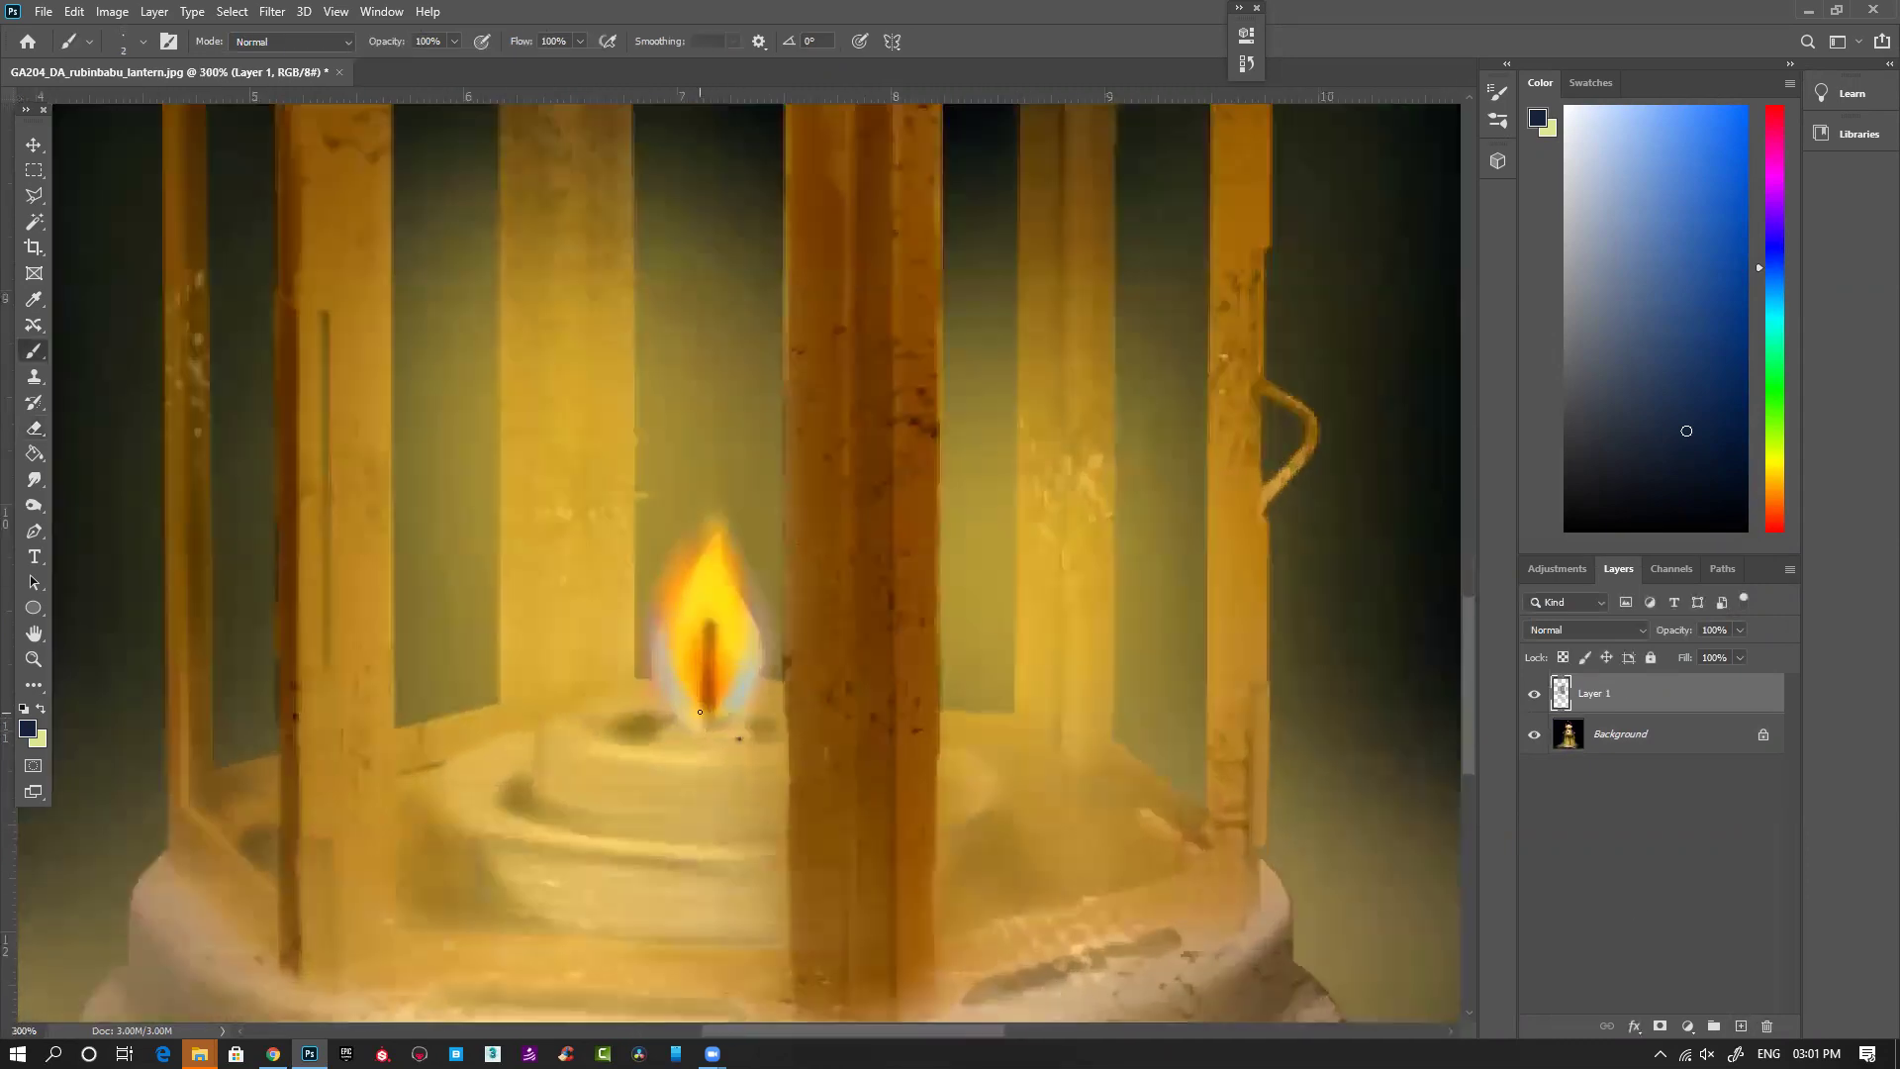
{"action": "left_click", "coordinate": [727, 663], "text": "alt"}
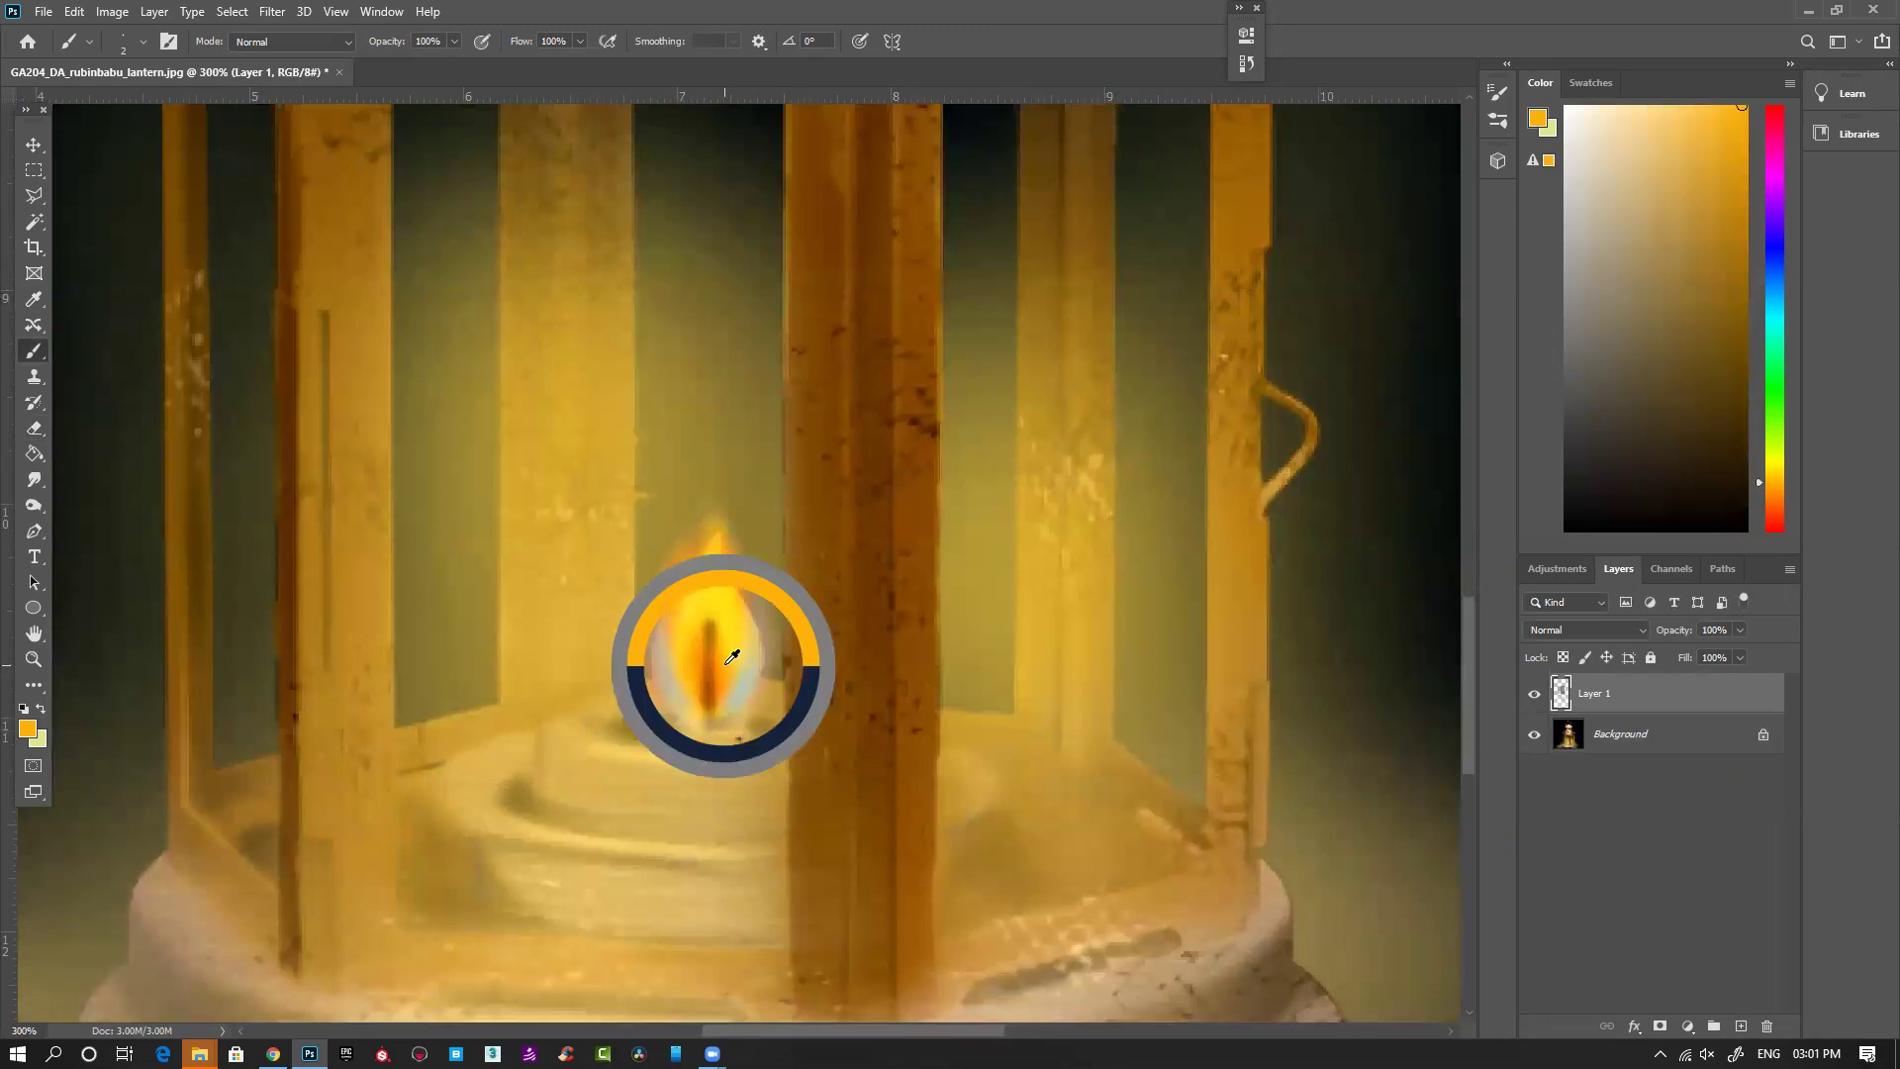
{"action": "left_click_drag", "start_coordinate": [1733, 191], "coordinate": [1725, 296]}
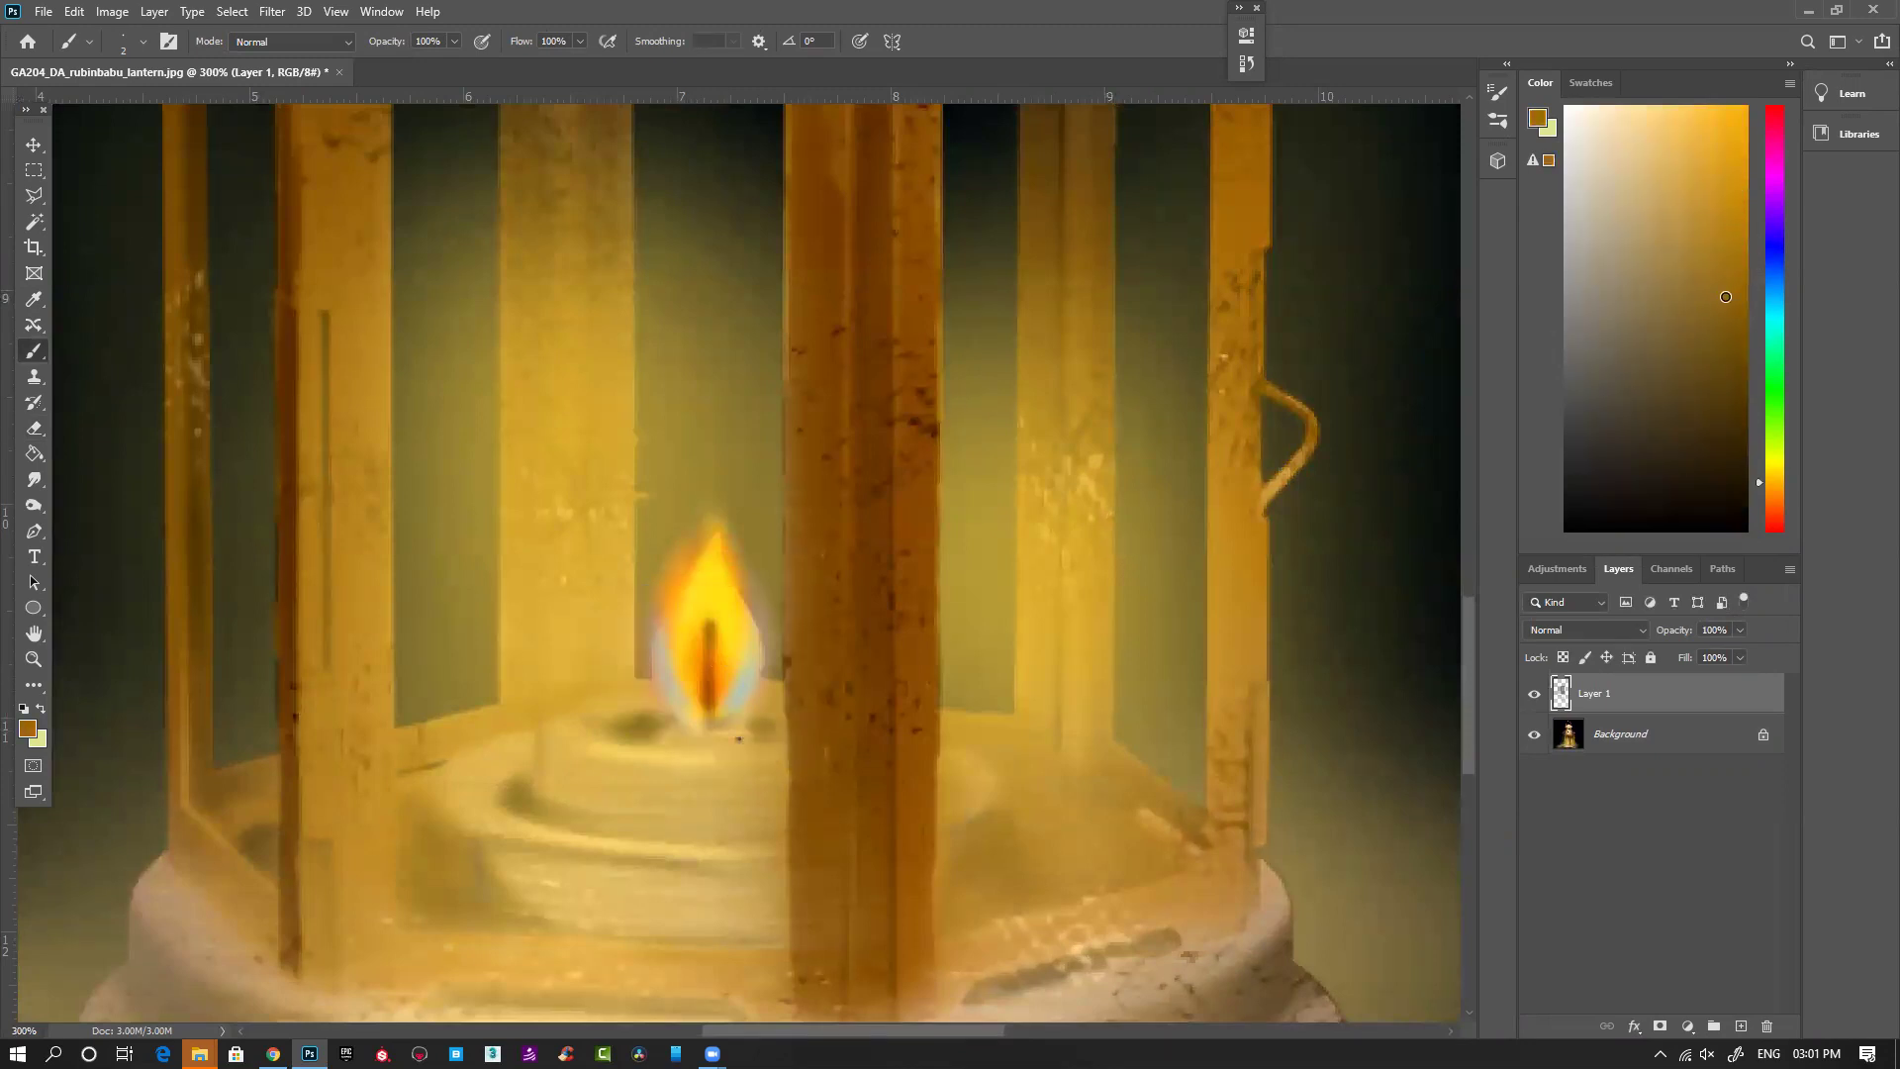
{"action": "left_click_drag", "start_coordinate": [1766, 481], "coordinate": [1762, 491]}
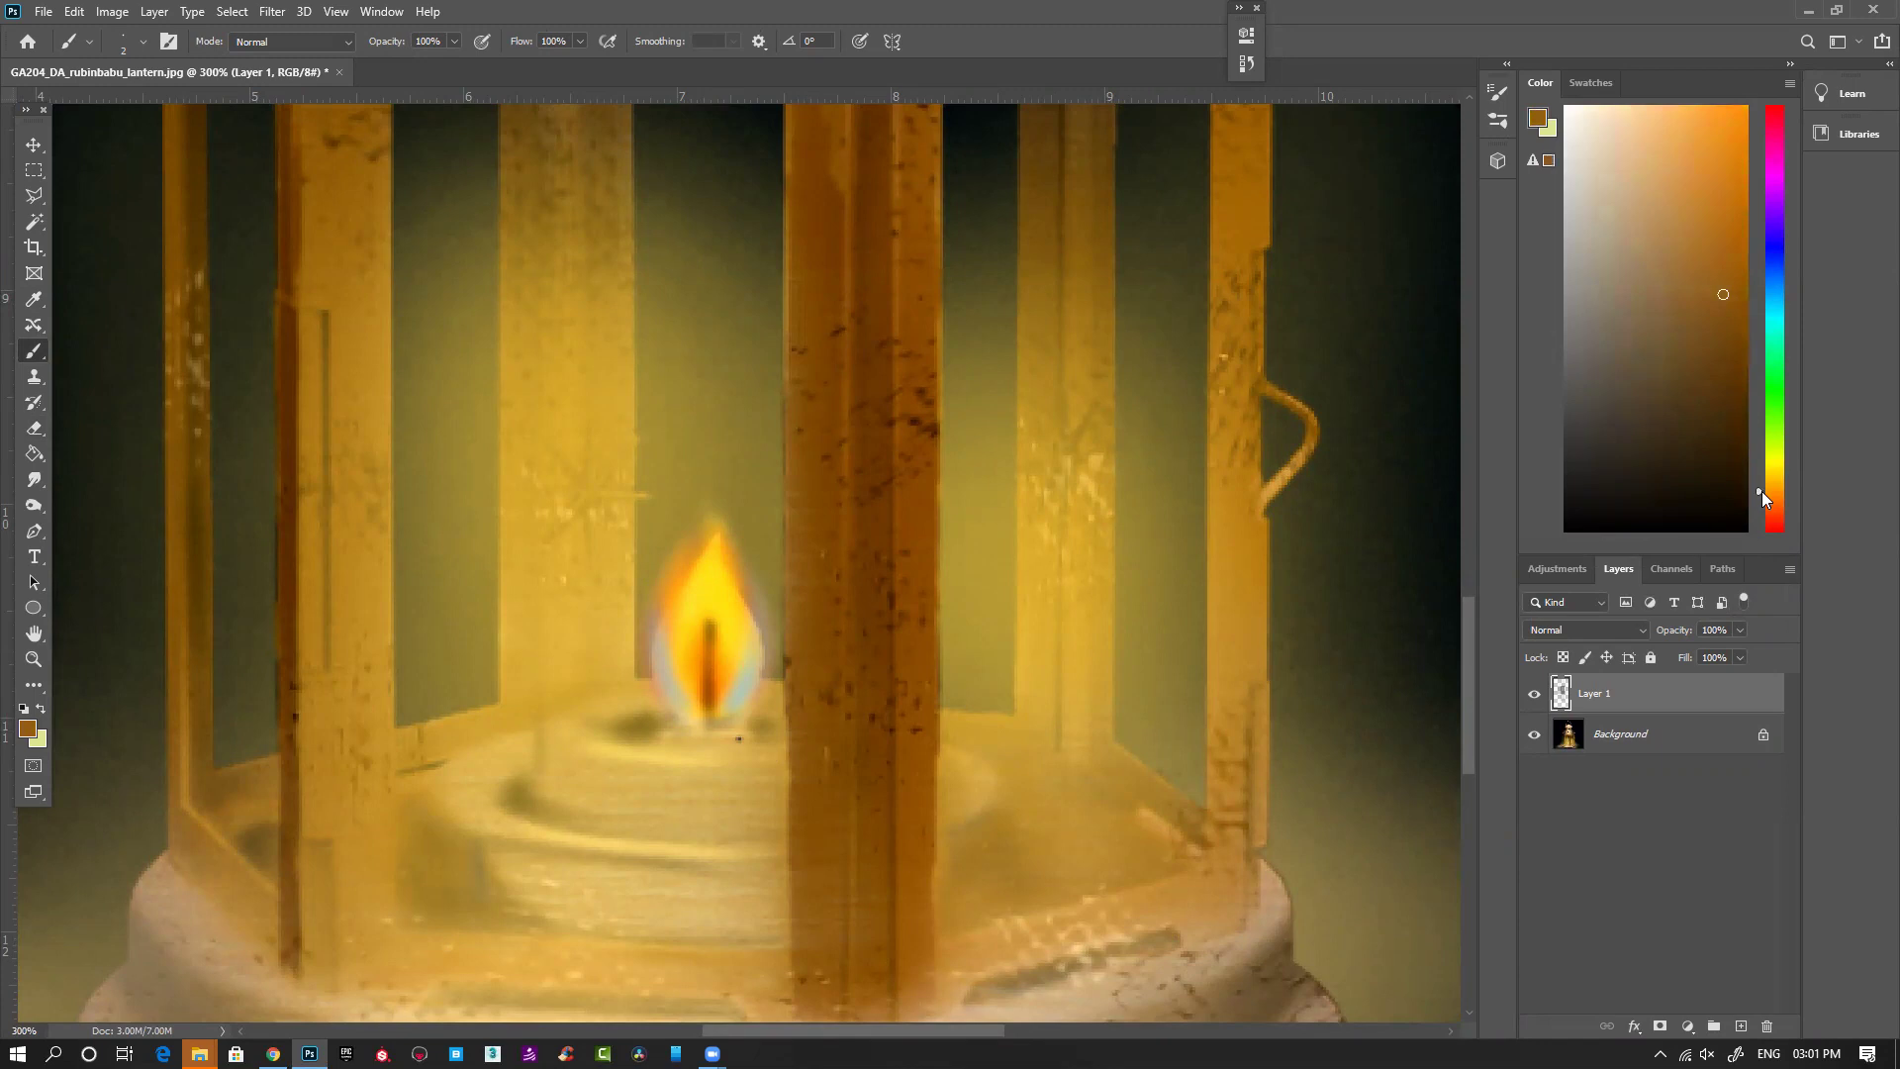
Step: Set the Brush blending mode to Color Dodge
{"action": "left_click", "coordinate": [292, 44]}
{"action": "left_click", "coordinate": [269, 234]}
{"action": "left_click", "coordinate": [301, 44]}
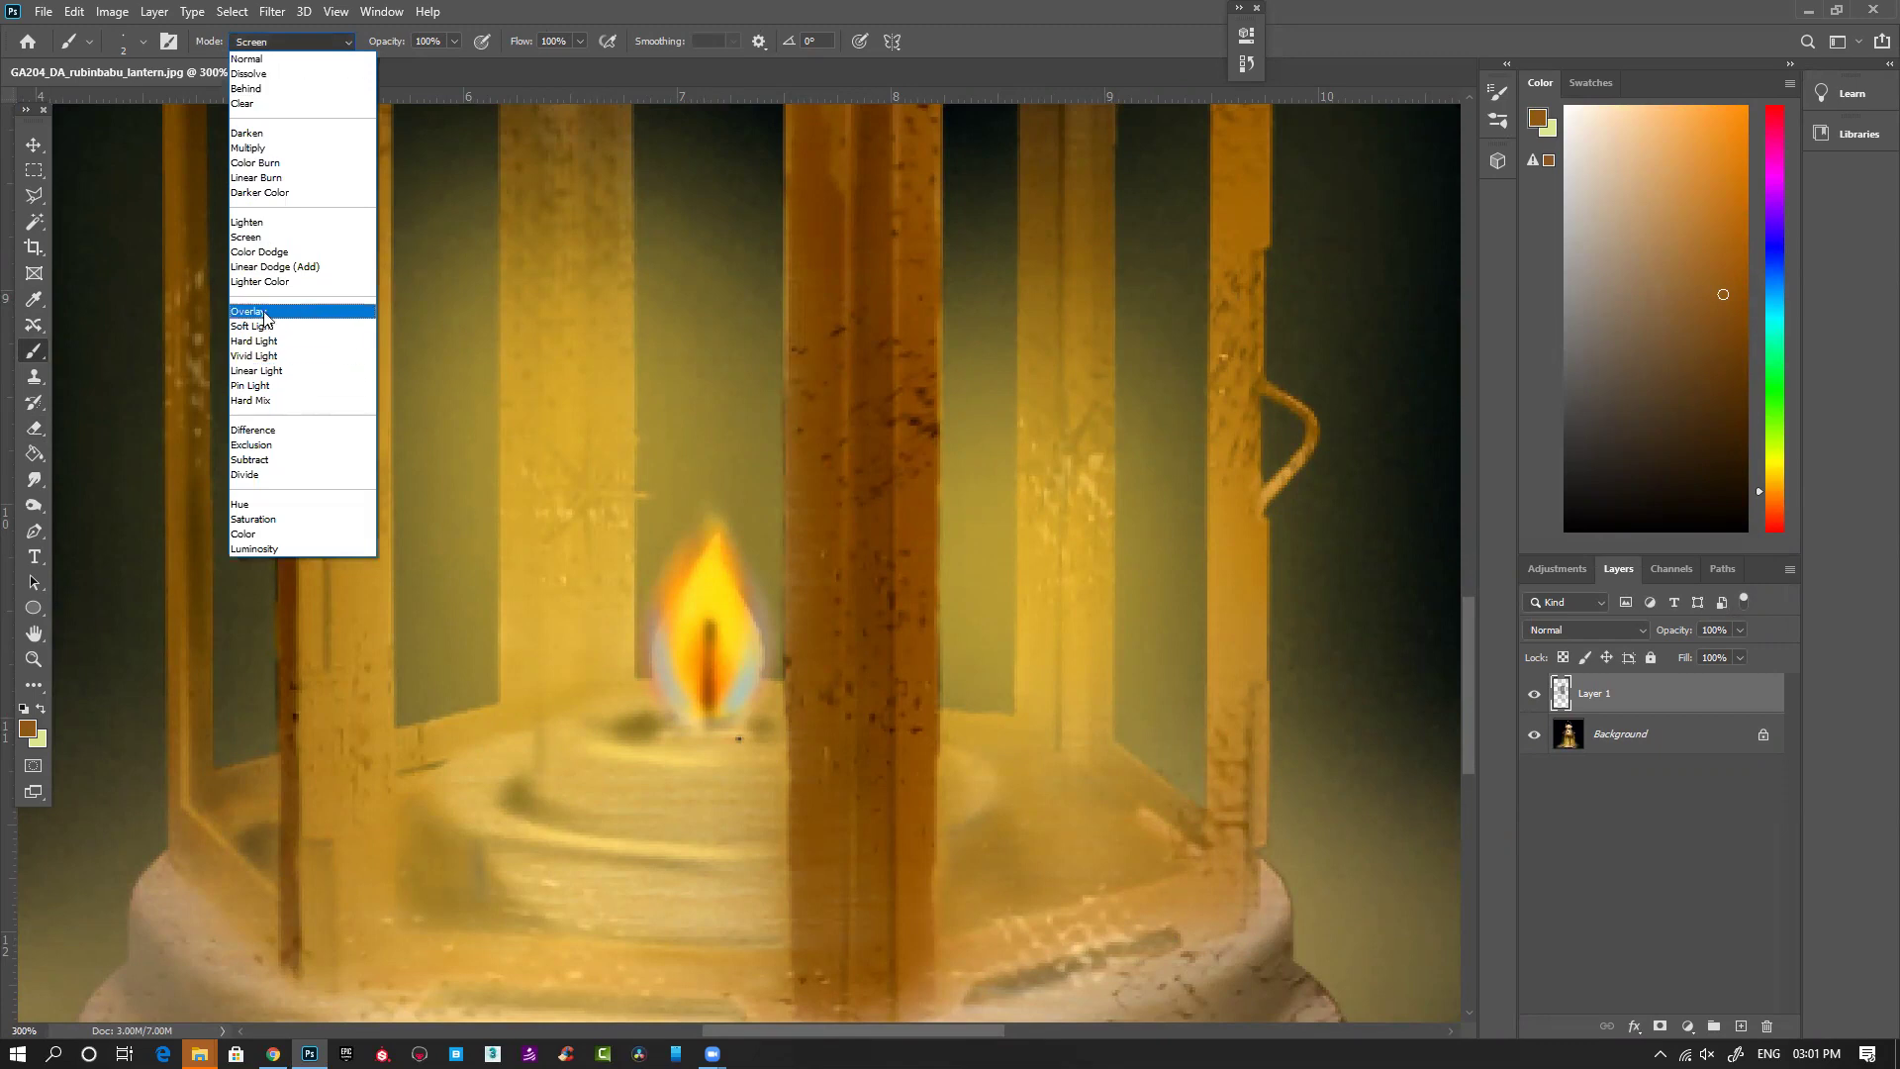
{"action": "left_click", "coordinate": [334, 254]}
{"action": "scroll", "coordinate": [671, 662], "scroll_direction": "left", "scroll_amount": 1}
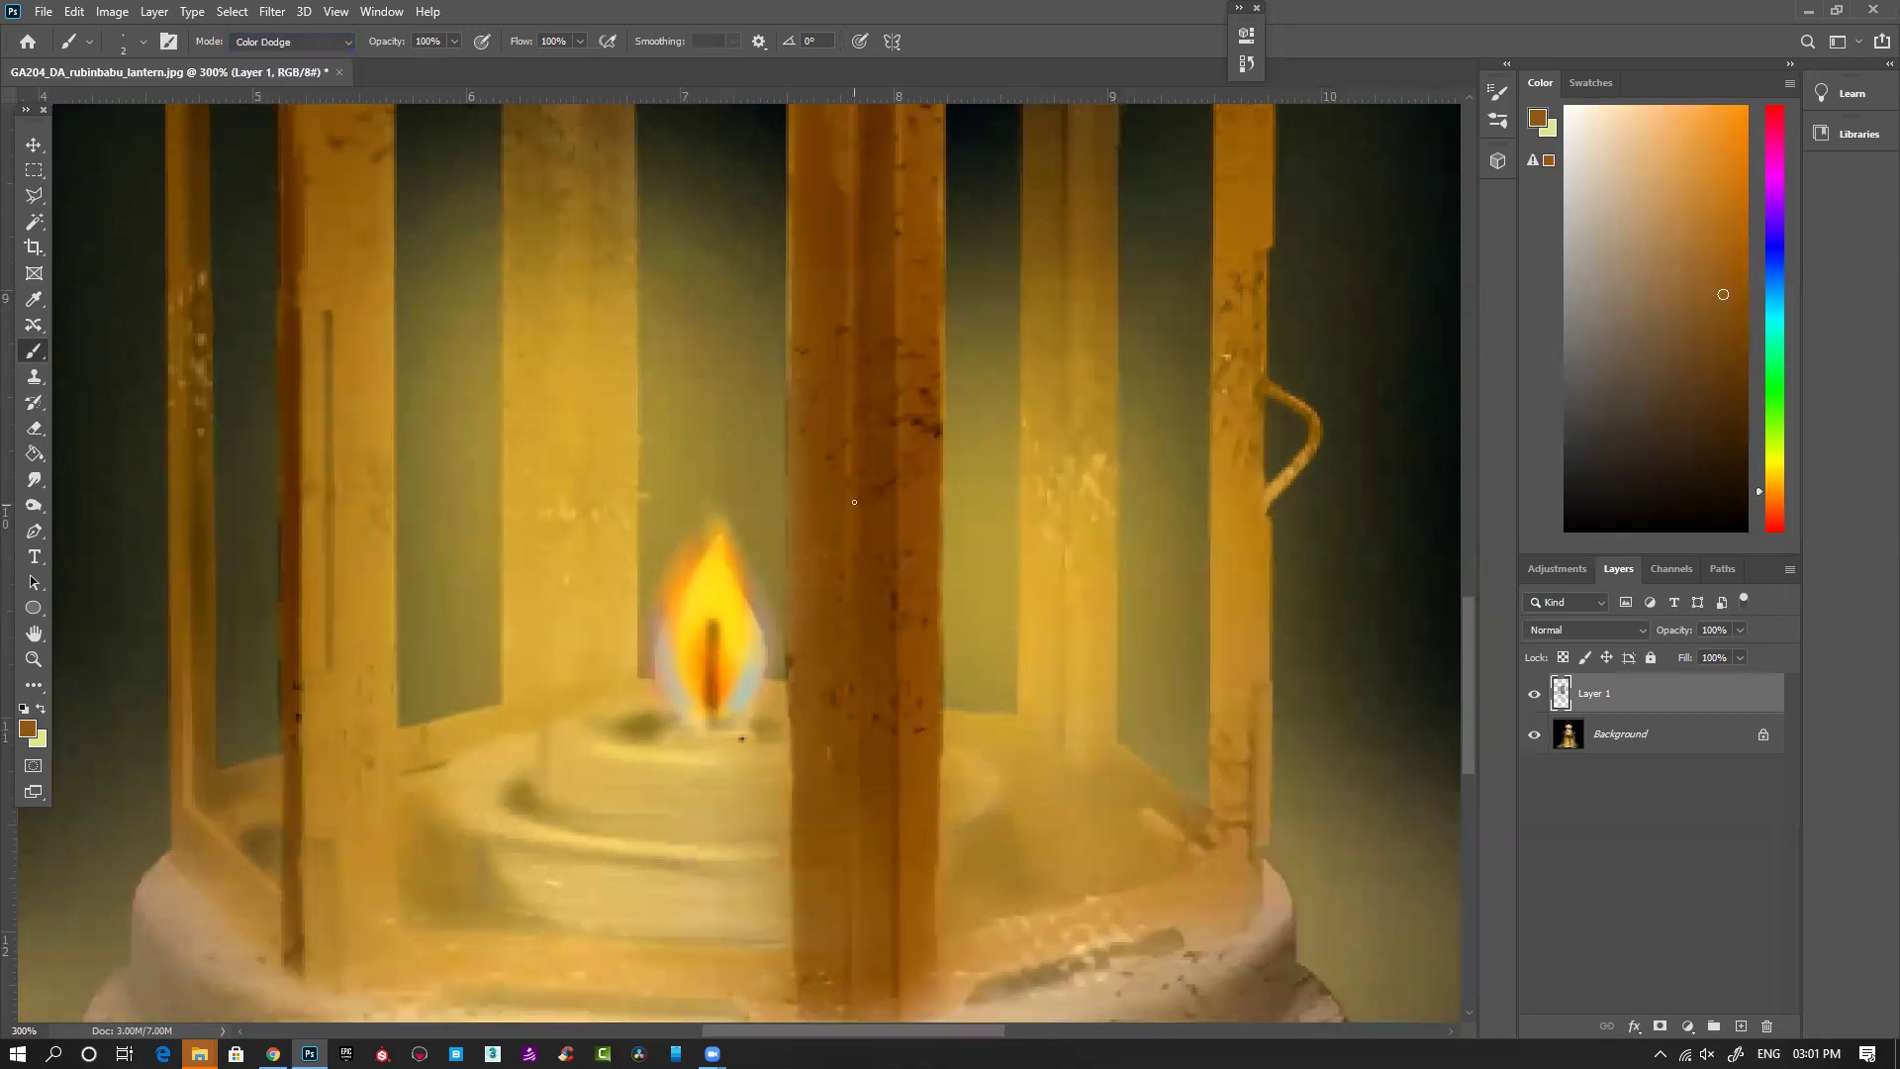
Step: Paint over the candle flame on Layer 1 with a small soft brush, giving it a yellow core and orange edges
{"action": "key", "text": "bracketright"}
{"action": "key", "text": "bracketright"}
{"action": "key", "text": "bracketright"}
{"action": "key", "text": "bracketright"}
{"action": "key", "text": "bracketright"}
{"action": "key", "text": "bracketright"}
{"action": "key", "text": "bracketright"}
{"action": "key", "text": "bracketright"}
{"action": "key", "text": "bracketright"}
{"action": "key", "text": "bracketright"}
{"action": "key", "text": "bracketright"}
{"action": "key", "text": "bracketright"}
{"action": "key", "text": "bracketleft"}
{"action": "key", "text": "bracketleft"}
{"action": "key", "text": "bracketleft"}
{"action": "key", "text": "bracketleft"}
{"action": "mouse_move", "coordinate": [718, 656]}
{"action": "left_mouse_down"}
{"action": "mouse_move", "coordinate": [711, 694]}
{"action": "mouse_move", "coordinate": [714, 570]}
{"action": "mouse_move", "coordinate": [703, 697]}
{"action": "mouse_move", "coordinate": [693, 634]}
{"action": "mouse_move", "coordinate": [672, 627]}
{"action": "mouse_move", "coordinate": [693, 636]}
{"action": "mouse_move", "coordinate": [695, 694]}
{"action": "mouse_move", "coordinate": [706, 523]}
{"action": "mouse_move", "coordinate": [706, 713]}
{"action": "mouse_move", "coordinate": [746, 607]}
{"action": "mouse_move", "coordinate": [719, 483]}
{"action": "left_mouse_up"}
{"action": "mouse_move", "coordinate": [711, 621]}
{"action": "left_mouse_down"}
{"action": "mouse_move", "coordinate": [707, 518]}
{"action": "mouse_move", "coordinate": [675, 695]}
{"action": "left_mouse_up"}
{"action": "mouse_move", "coordinate": [675, 695]}
{"action": "left_mouse_down"}
{"action": "mouse_move", "coordinate": [693, 546]}
{"action": "mouse_move", "coordinate": [691, 592]}
{"action": "mouse_move", "coordinate": [719, 508]}
{"action": "mouse_move", "coordinate": [745, 633]}
{"action": "mouse_move", "coordinate": [734, 598]}
{"action": "mouse_move", "coordinate": [695, 720]}
{"action": "mouse_move", "coordinate": [669, 639]}
{"action": "mouse_move", "coordinate": [683, 681]}
{"action": "mouse_move", "coordinate": [717, 532]}
{"action": "mouse_move", "coordinate": [681, 609]}
{"action": "mouse_move", "coordinate": [695, 699]}
{"action": "mouse_move", "coordinate": [719, 553]}
{"action": "mouse_move", "coordinate": [712, 673]}
{"action": "mouse_move", "coordinate": [739, 659]}
{"action": "mouse_move", "coordinate": [735, 618]}
{"action": "mouse_move", "coordinate": [706, 711]}
{"action": "left_mouse_up"}
{"action": "key", "text": "bracketleft"}
{"action": "key", "text": "bracketleft"}
{"action": "left_click_drag", "start_coordinate": [729, 575], "coordinate": [716, 674]}
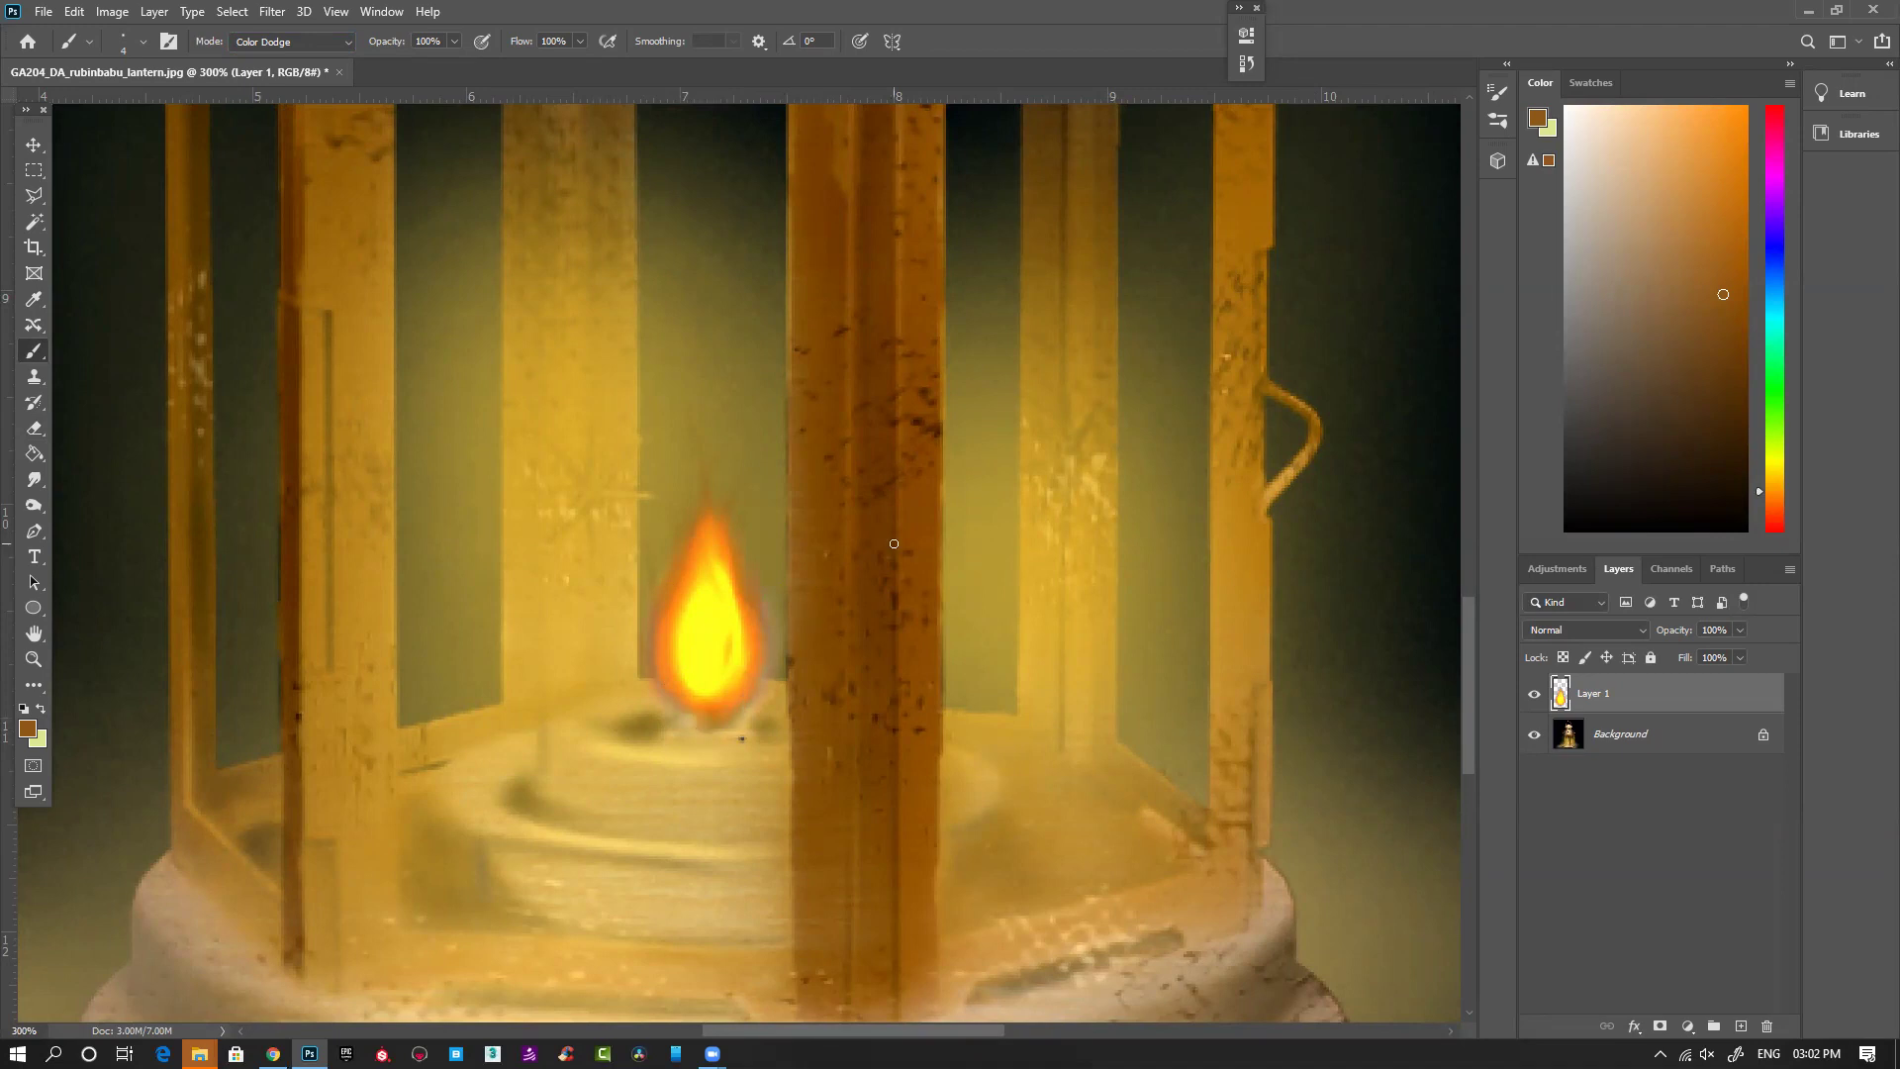
Step: Compare the lantern with the painted flame hidden and shown, and delete Layer 1
{"action": "key", "text": "ctrl+minus"}
{"action": "key", "text": "ctrl+minus"}
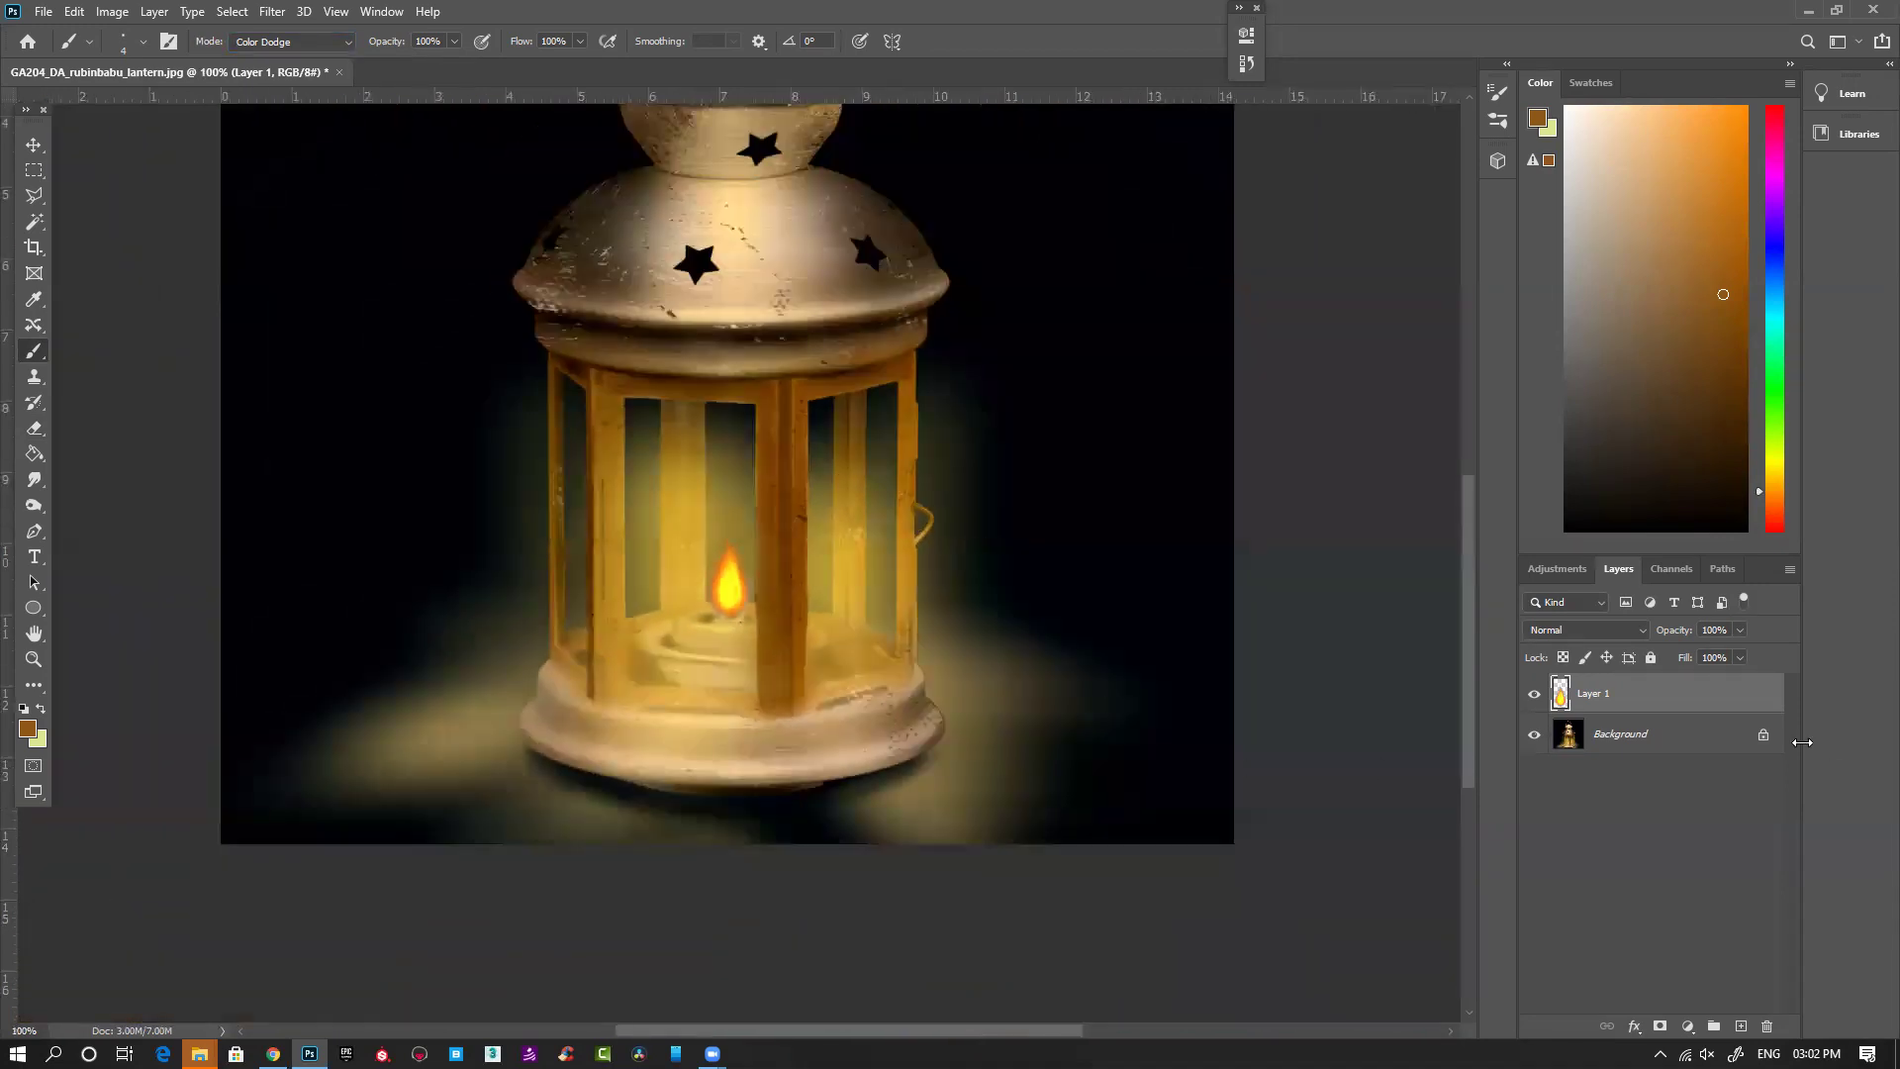
{"action": "left_click", "coordinate": [1535, 696]}
{"action": "left_click", "coordinate": [1535, 696]}
{"action": "left_click", "coordinate": [1767, 1027]}
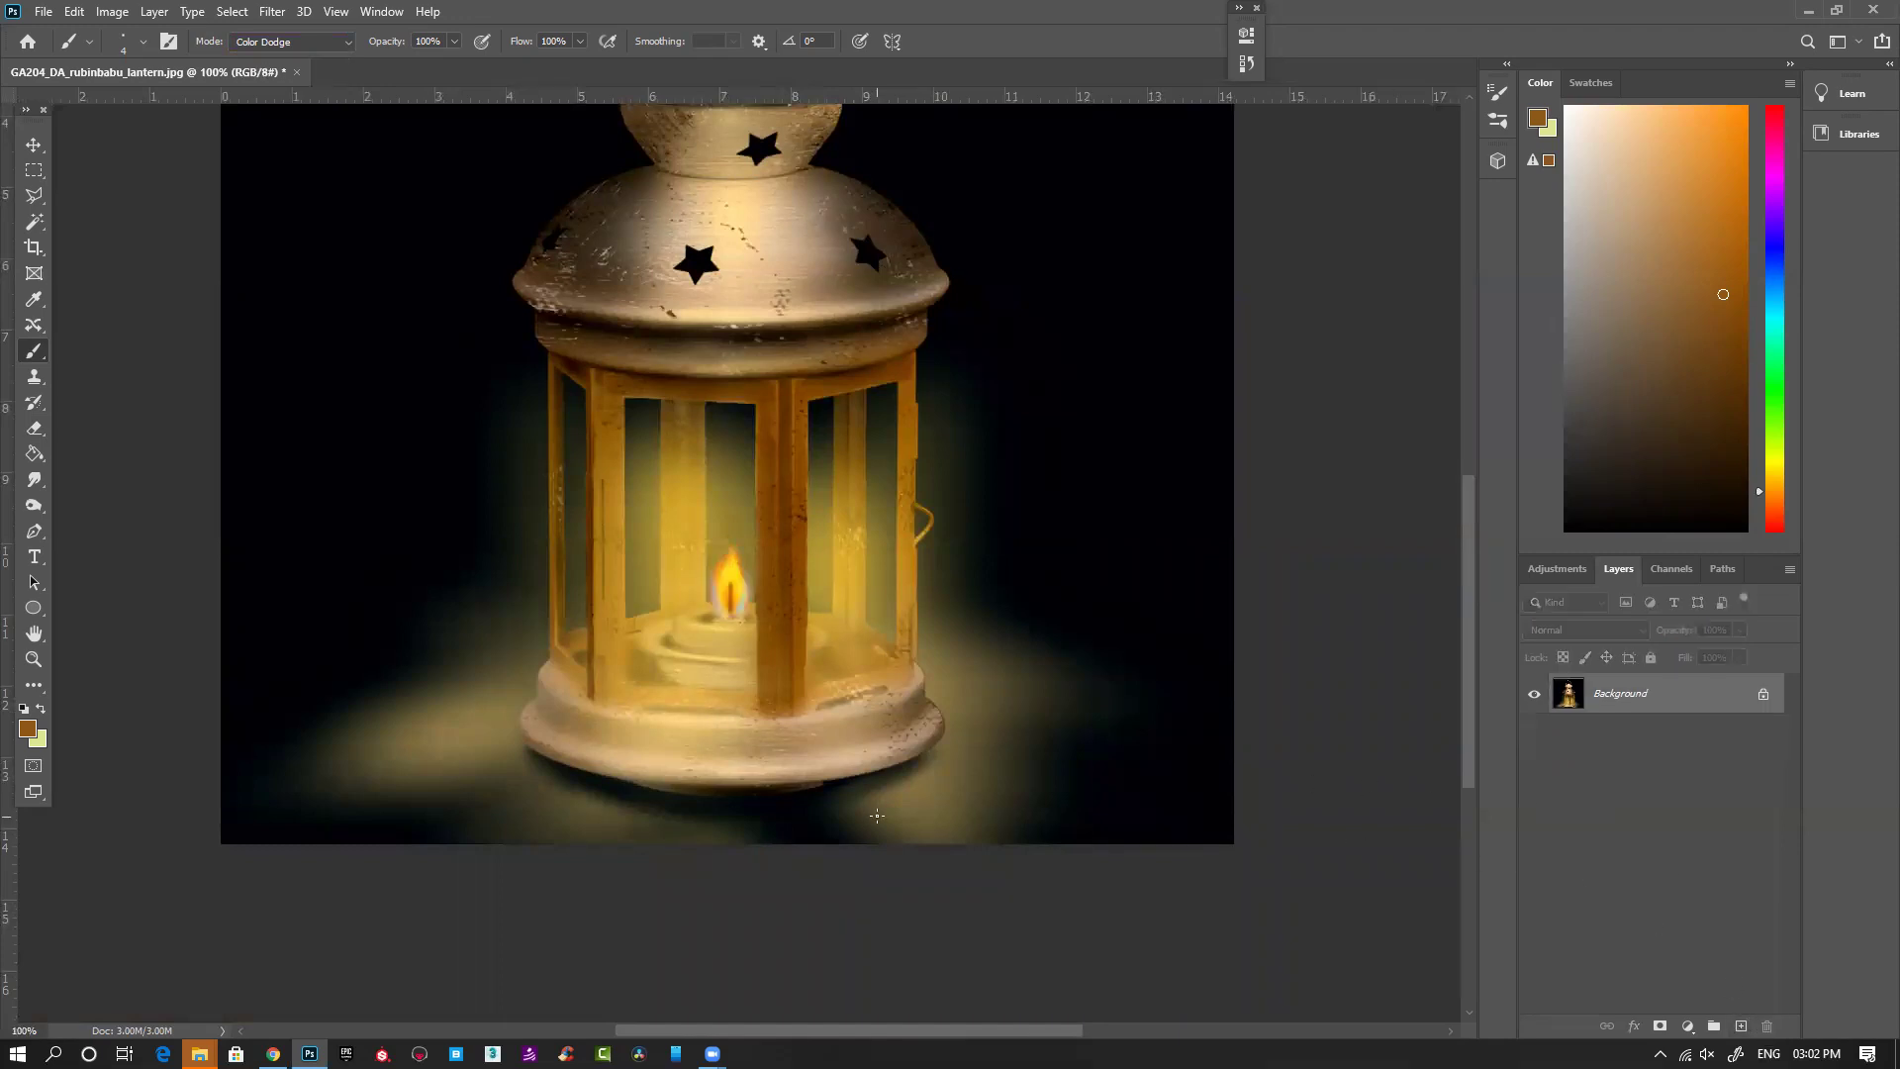
Step: Create a new layer and paint a soft orange flame stroke on the black background beside the lantern's dome
{"action": "left_click", "coordinate": [1741, 1026]}
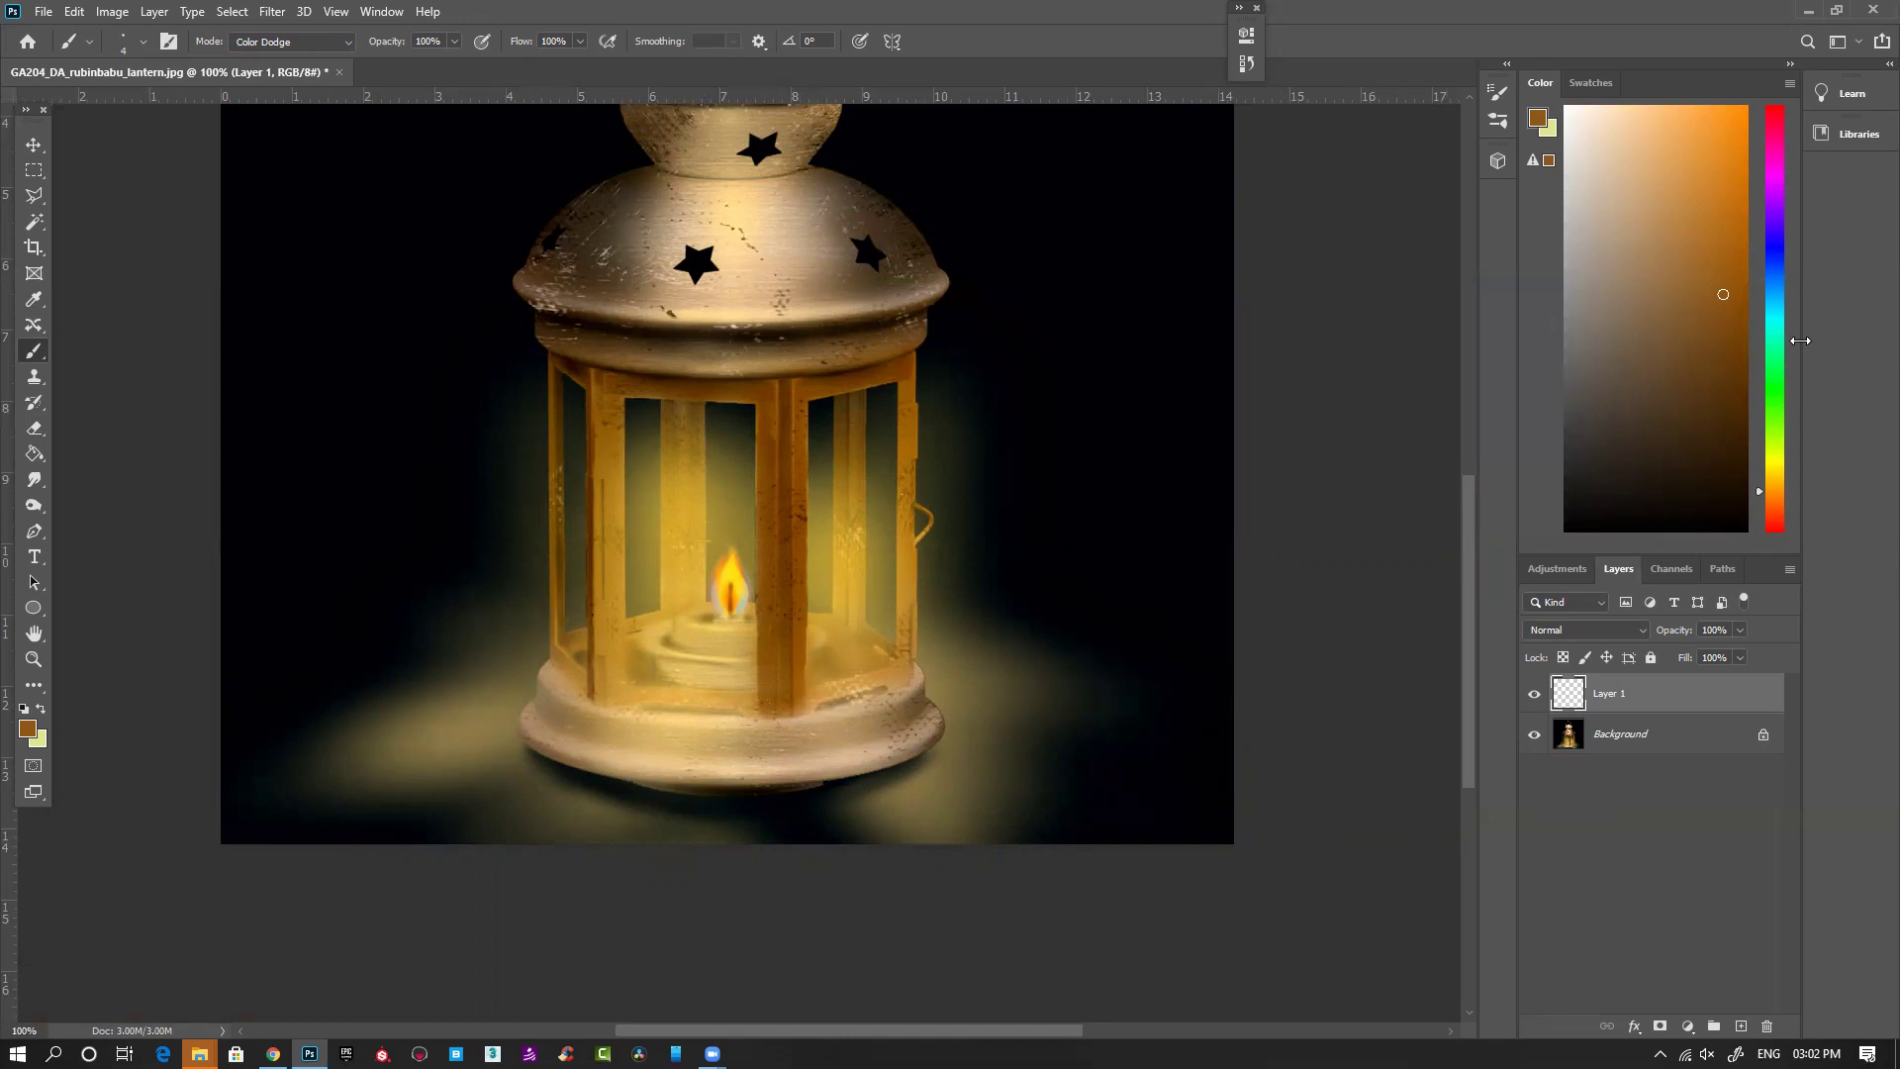
{"action": "left_click", "coordinate": [1726, 297]}
{"action": "left_click_drag", "start_coordinate": [645, 203], "coordinate": [747, 617]}
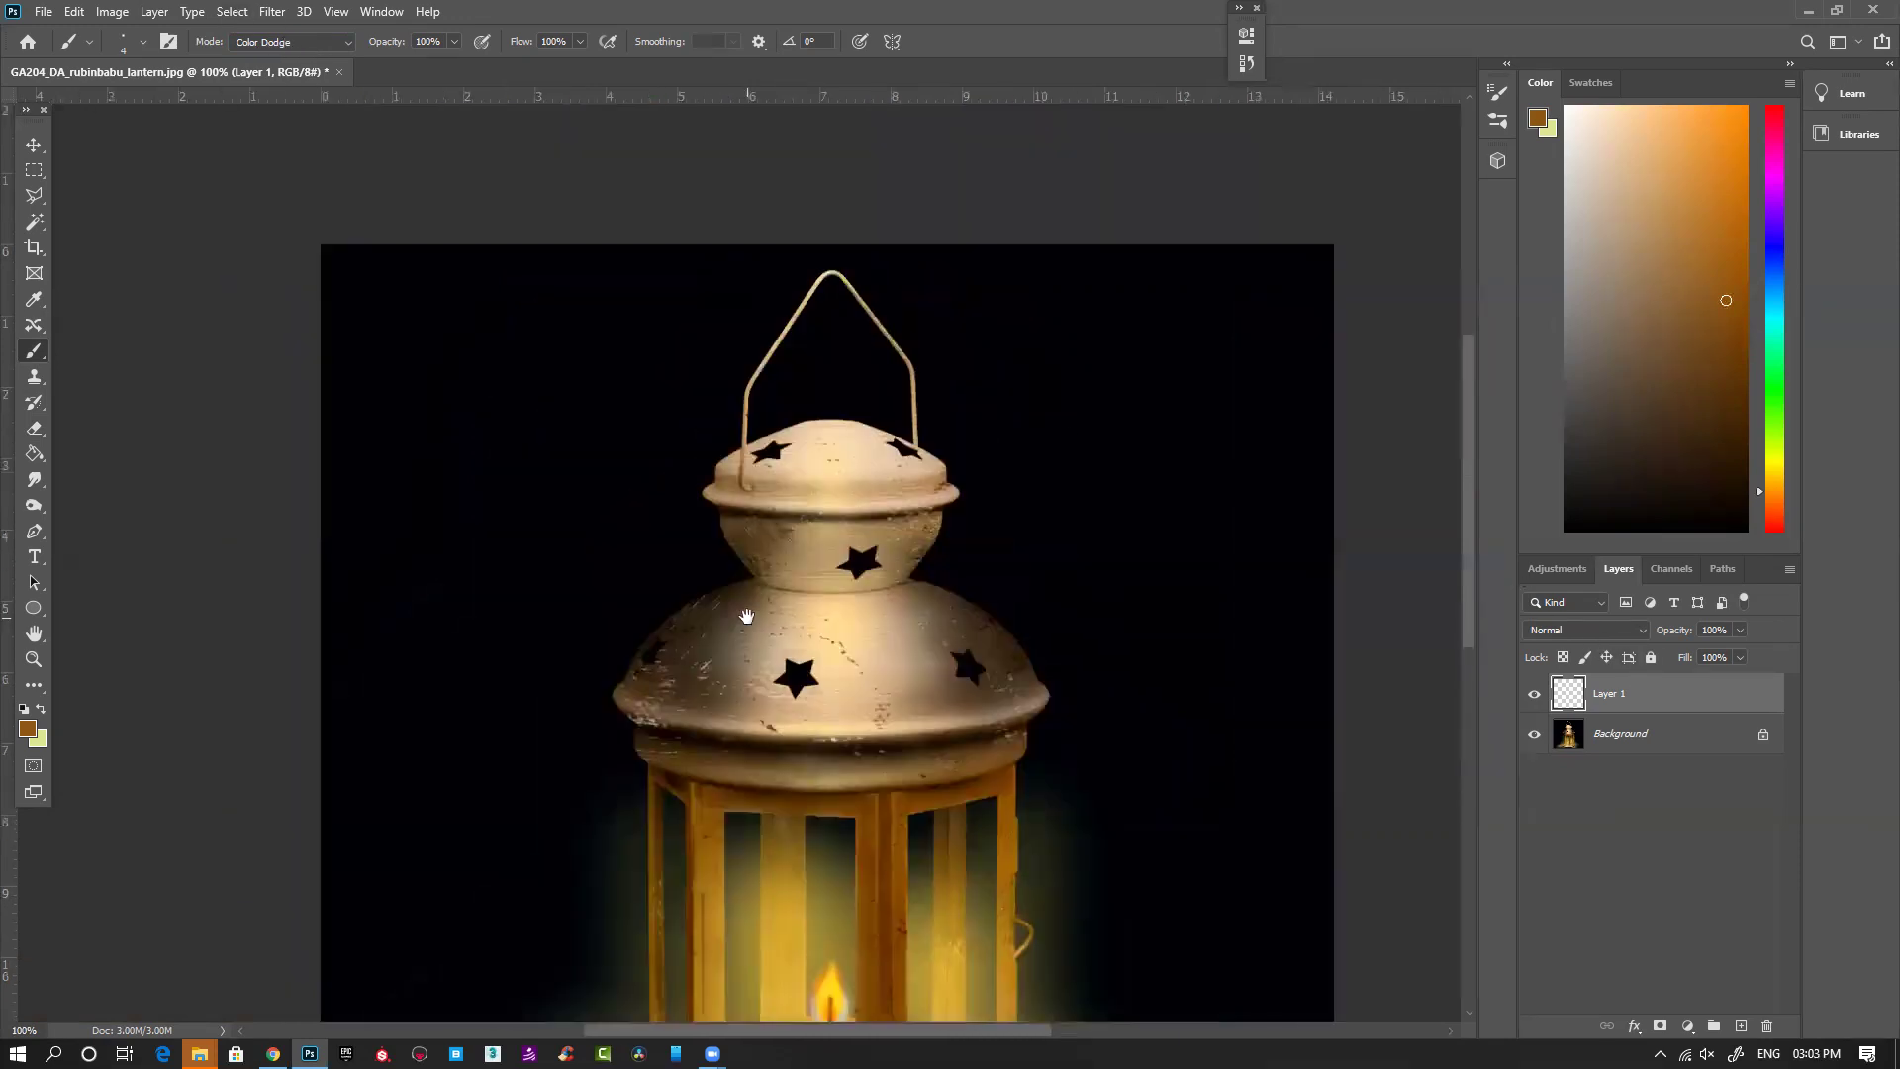
{"action": "key", "text": "bracketright"}
{"action": "key", "text": "bracketright"}
{"action": "key", "text": "bracketright"}
{"action": "key", "text": "bracketright"}
{"action": "key", "text": "bracketright"}
{"action": "key", "text": "bracketright"}
{"action": "key", "text": "bracketright"}
{"action": "key", "text": "bracketright"}
{"action": "key", "text": "bracketright"}
{"action": "key", "text": "bracketright"}
{"action": "key", "text": "bracketright"}
{"action": "mouse_move", "coordinate": [496, 679]}
{"action": "left_mouse_down"}
{"action": "mouse_move", "coordinate": [498, 567]}
{"action": "mouse_move", "coordinate": [561, 374]}
{"action": "mouse_move", "coordinate": [503, 563]}
{"action": "mouse_move", "coordinate": [502, 679]}
{"action": "mouse_move", "coordinate": [505, 545]}
{"action": "mouse_move", "coordinate": [493, 677]}
{"action": "left_mouse_up"}
{"action": "key", "text": "bracketleft"}
{"action": "key", "text": "bracketleft"}
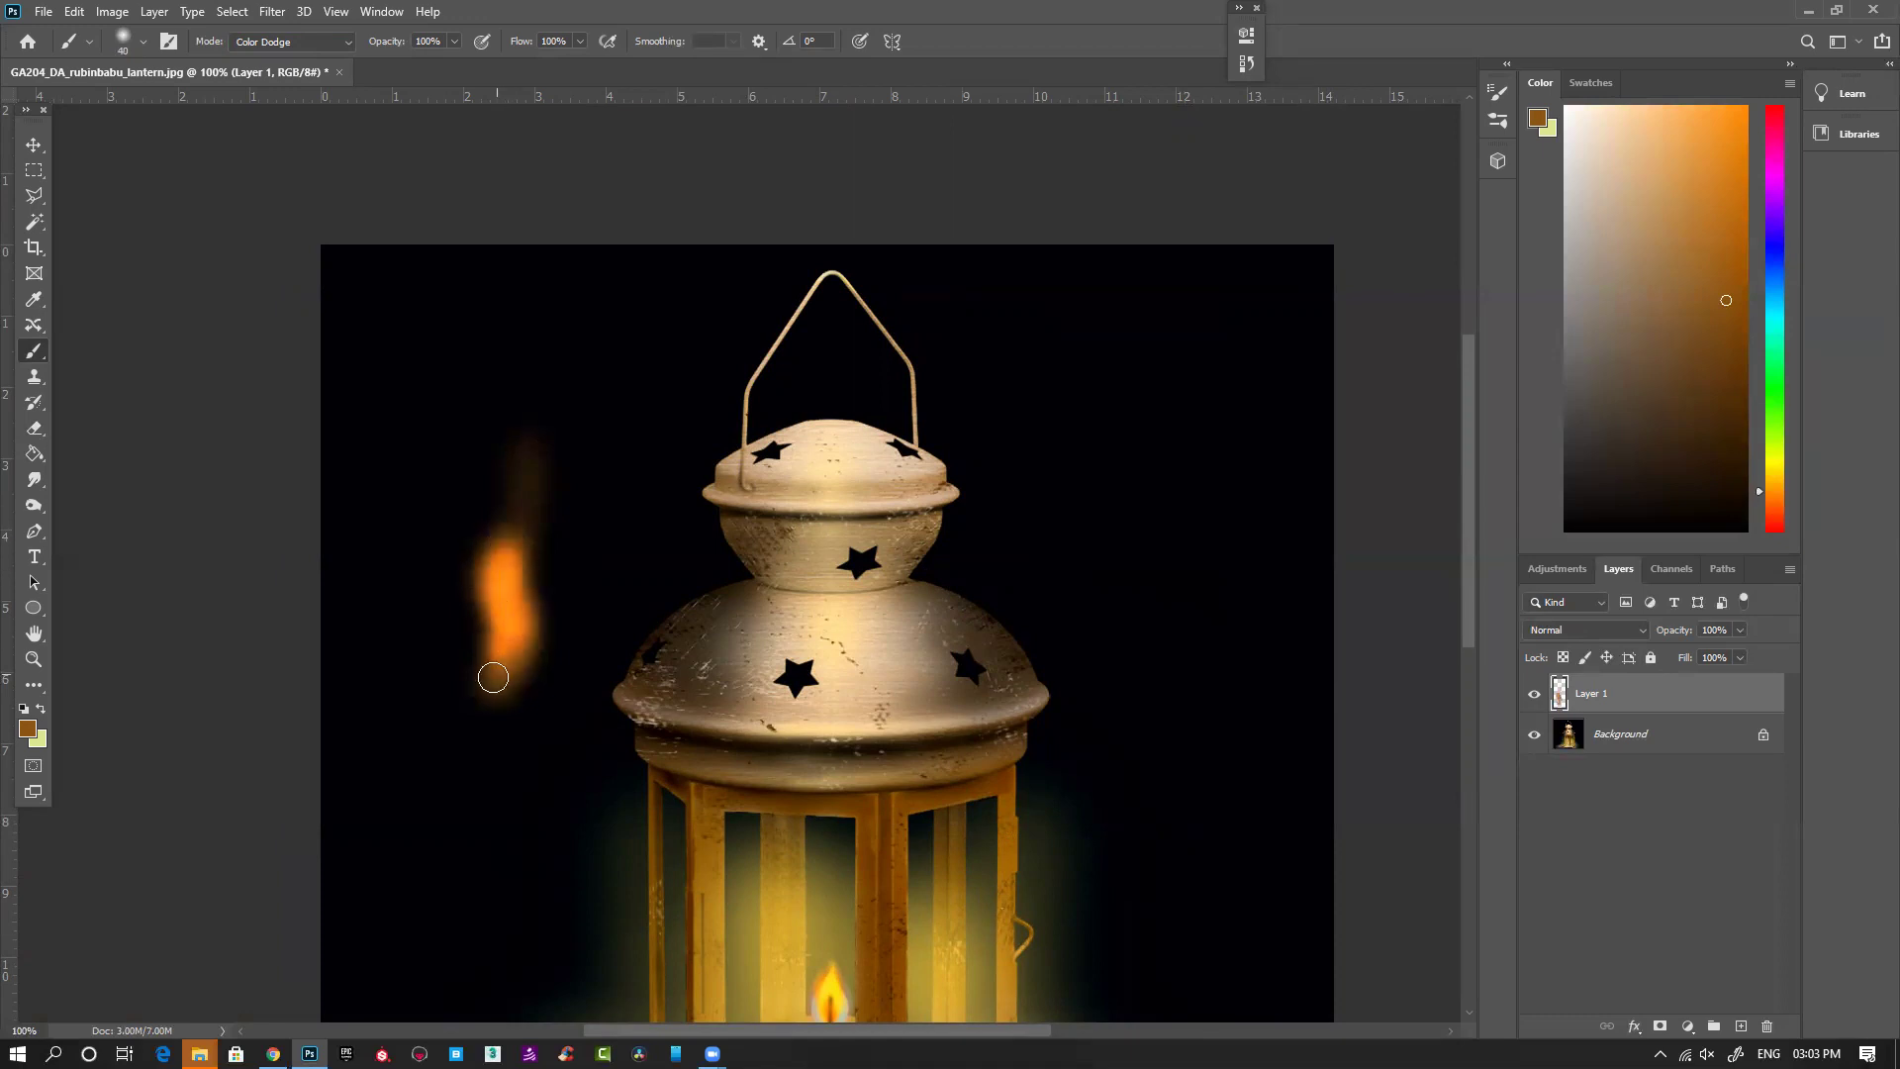
Step: Choose the Hard Round Pressure Opacity and Flow brush and build up layered flame tongues over the soft stroke at varying brush sizes
{"action": "right_click", "coordinate": [535, 466]}
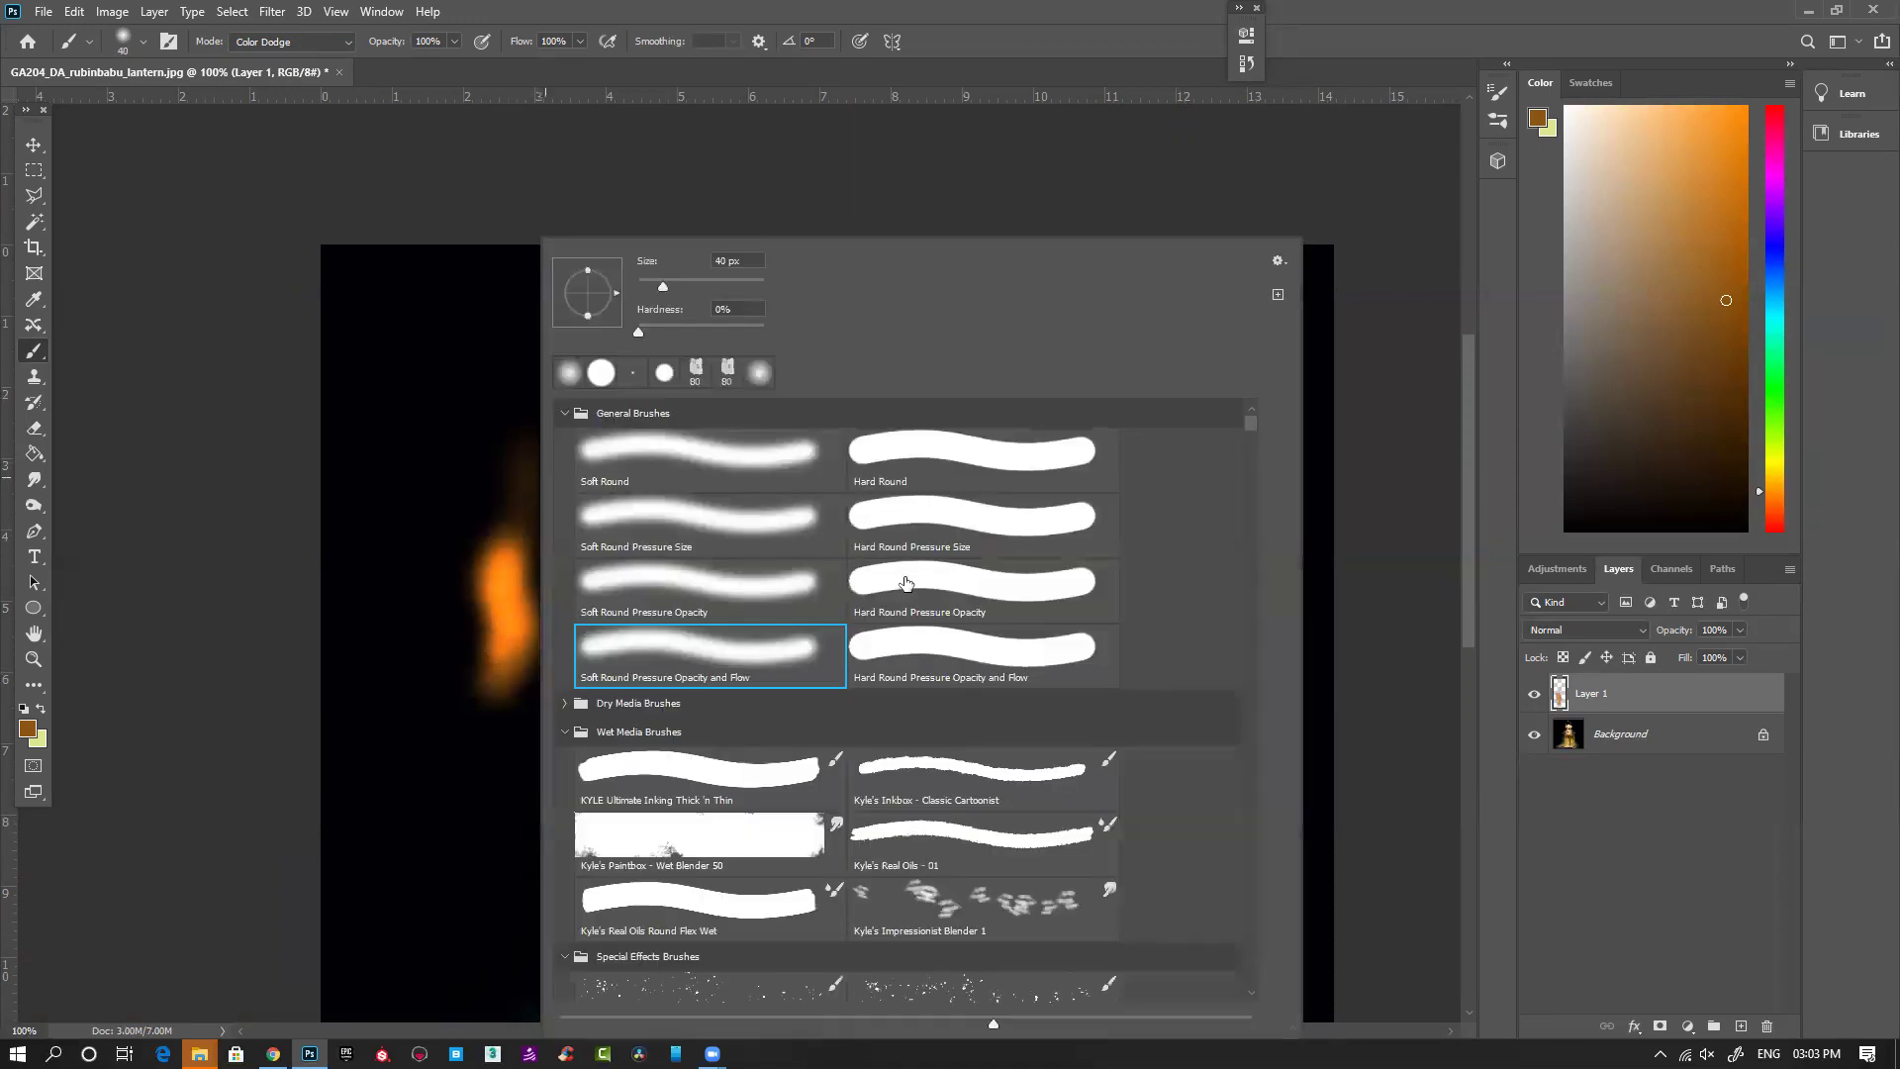
{"action": "double_click", "coordinate": [931, 665]}
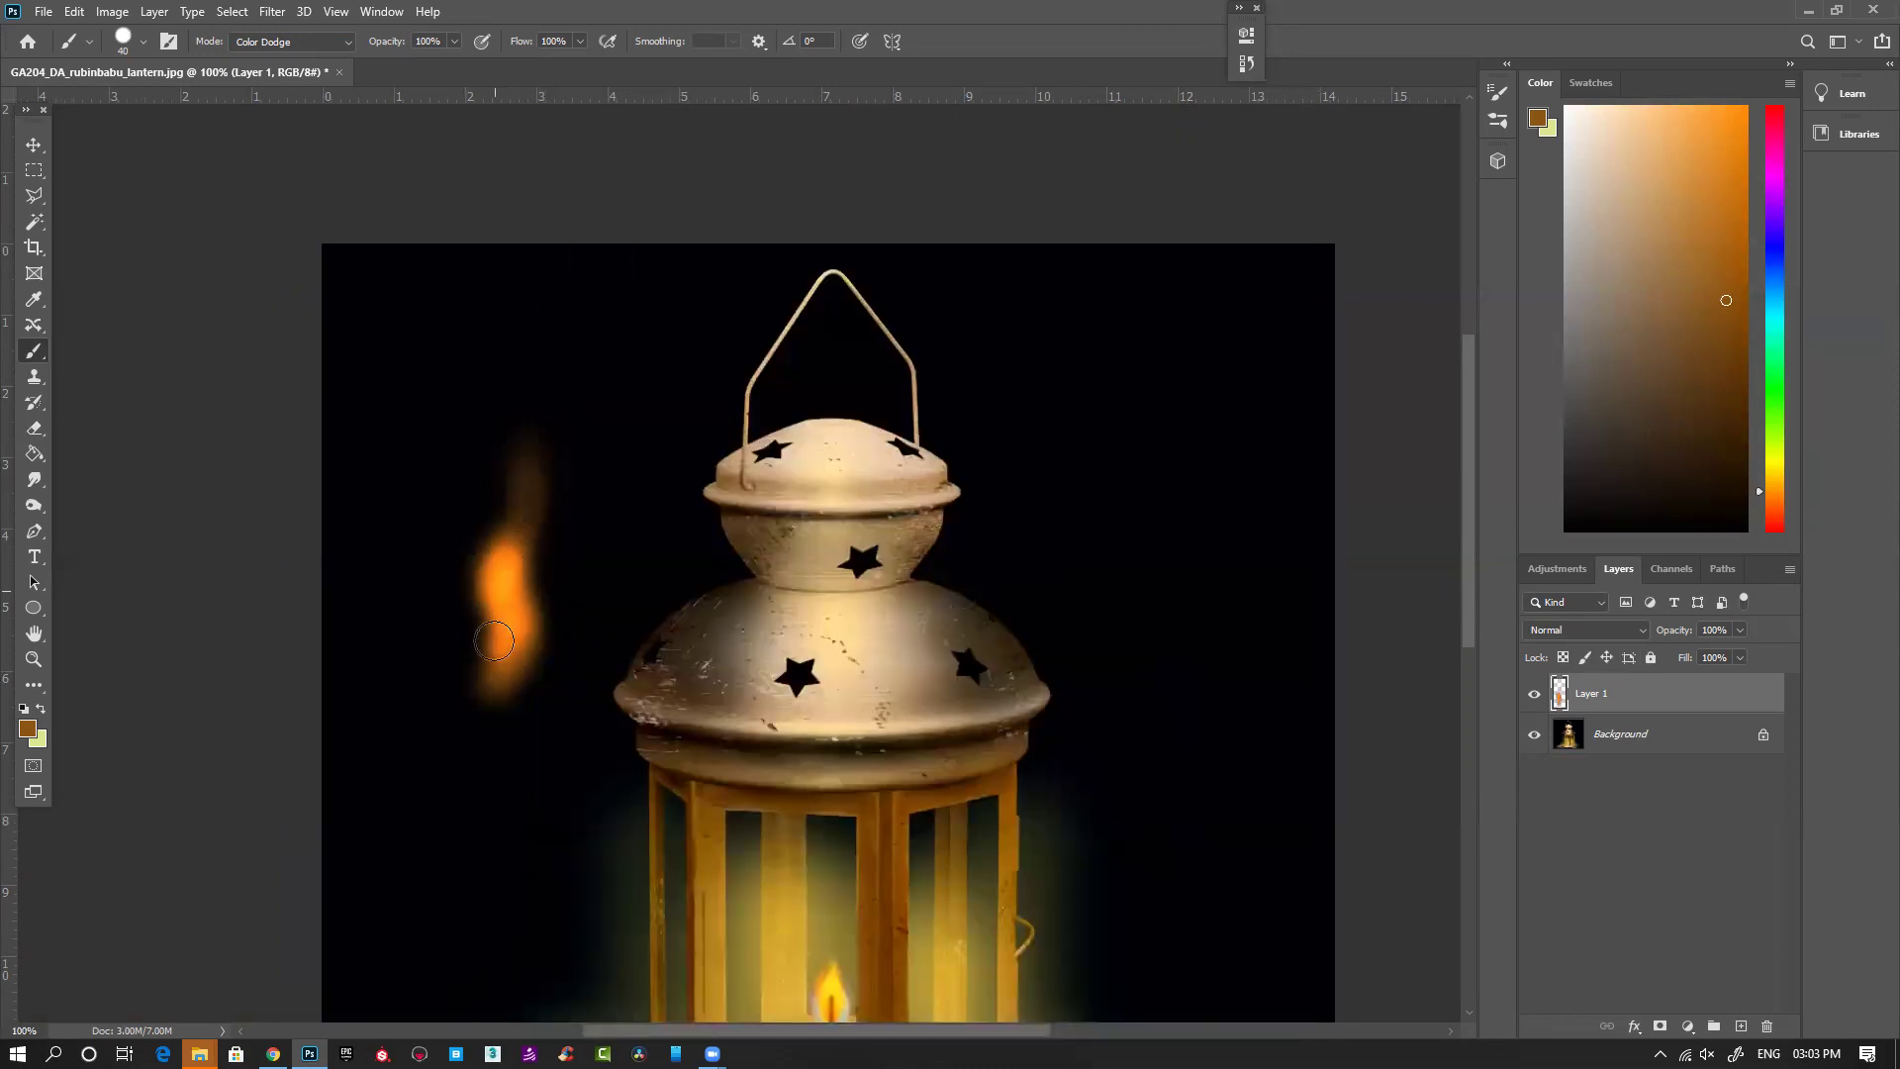
{"action": "key", "text": "bracketleft"}
{"action": "key", "text": "bracketleft"}
{"action": "key", "text": "bracketleft"}
{"action": "left_click_drag", "start_coordinate": [493, 690], "coordinate": [506, 570]}
{"action": "key", "text": "bracketright"}
{"action": "key", "text": "bracketright"}
{"action": "key", "text": "bracketright"}
{"action": "mouse_move", "coordinate": [493, 690]}
{"action": "left_mouse_down"}
{"action": "mouse_move", "coordinate": [509, 605]}
{"action": "mouse_move", "coordinate": [501, 634]}
{"action": "mouse_move", "coordinate": [443, 514]}
{"action": "mouse_move", "coordinate": [482, 377]}
{"action": "left_mouse_up"}
{"action": "key", "text": "bracketleft"}
{"action": "mouse_move", "coordinate": [473, 514]}
{"action": "left_mouse_down"}
{"action": "mouse_move", "coordinate": [474, 671]}
{"action": "mouse_move", "coordinate": [492, 639]}
{"action": "mouse_move", "coordinate": [478, 555]}
{"action": "mouse_move", "coordinate": [472, 604]}
{"action": "mouse_move", "coordinate": [482, 520]}
{"action": "mouse_move", "coordinate": [467, 620]}
{"action": "mouse_move", "coordinate": [436, 475]}
{"action": "mouse_move", "coordinate": [480, 640]}
{"action": "mouse_move", "coordinate": [525, 674]}
{"action": "mouse_move", "coordinate": [535, 604]}
{"action": "mouse_move", "coordinate": [510, 562]}
{"action": "mouse_move", "coordinate": [512, 666]}
{"action": "mouse_move", "coordinate": [565, 562]}
{"action": "mouse_move", "coordinate": [528, 637]}
{"action": "mouse_move", "coordinate": [557, 605]}
{"action": "mouse_move", "coordinate": [537, 640]}
{"action": "mouse_move", "coordinate": [555, 523]}
{"action": "mouse_move", "coordinate": [504, 382]}
{"action": "mouse_move", "coordinate": [508, 484]}
{"action": "mouse_move", "coordinate": [465, 601]}
{"action": "mouse_move", "coordinate": [452, 581]}
{"action": "mouse_move", "coordinate": [422, 618]}
{"action": "left_mouse_up"}
{"action": "key", "text": "["}
{"action": "key", "text": "["}
{"action": "left_click_drag", "start_coordinate": [387, 459], "coordinate": [394, 470]}
{"action": "left_click", "coordinate": [430, 434]}
{"action": "key", "text": "["}
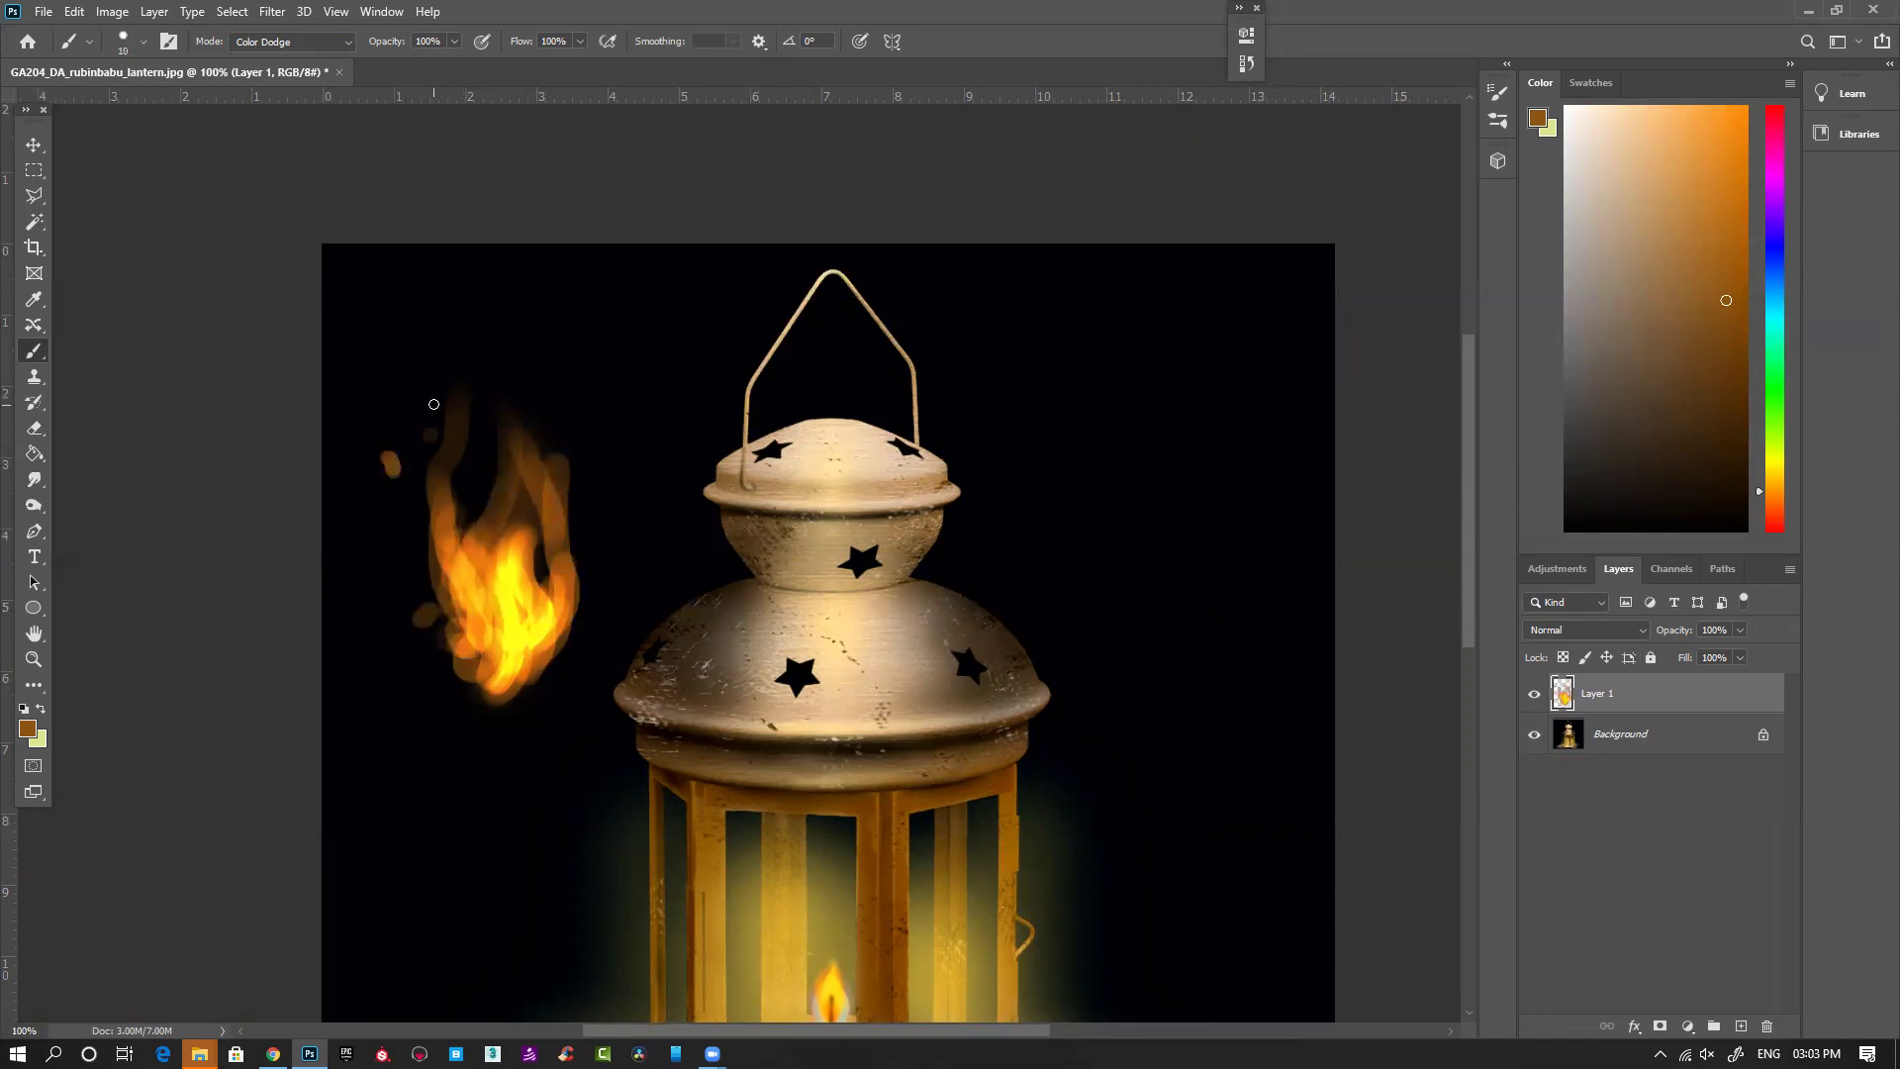
Step: Dab small sparks around the fire and extend it with thin upper tongues and wider side flames
{"action": "left_click", "coordinate": [467, 324]}
{"action": "left_click", "coordinate": [618, 409]}
{"action": "left_click", "coordinate": [612, 457]}
{"action": "mouse_move", "coordinate": [521, 443]}
{"action": "left_mouse_down"}
{"action": "mouse_move", "coordinate": [522, 341]}
{"action": "mouse_move", "coordinate": [542, 480]}
{"action": "mouse_move", "coordinate": [523, 357]}
{"action": "mouse_move", "coordinate": [529, 442]}
{"action": "left_mouse_up"}
{"action": "mouse_move", "coordinate": [543, 514]}
{"action": "left_mouse_down"}
{"action": "mouse_move", "coordinate": [555, 429]}
{"action": "mouse_move", "coordinate": [531, 368]}
{"action": "mouse_move", "coordinate": [545, 409]}
{"action": "mouse_move", "coordinate": [527, 426]}
{"action": "left_mouse_up"}
{"action": "left_click_drag", "start_coordinate": [499, 536], "coordinate": [489, 439]}
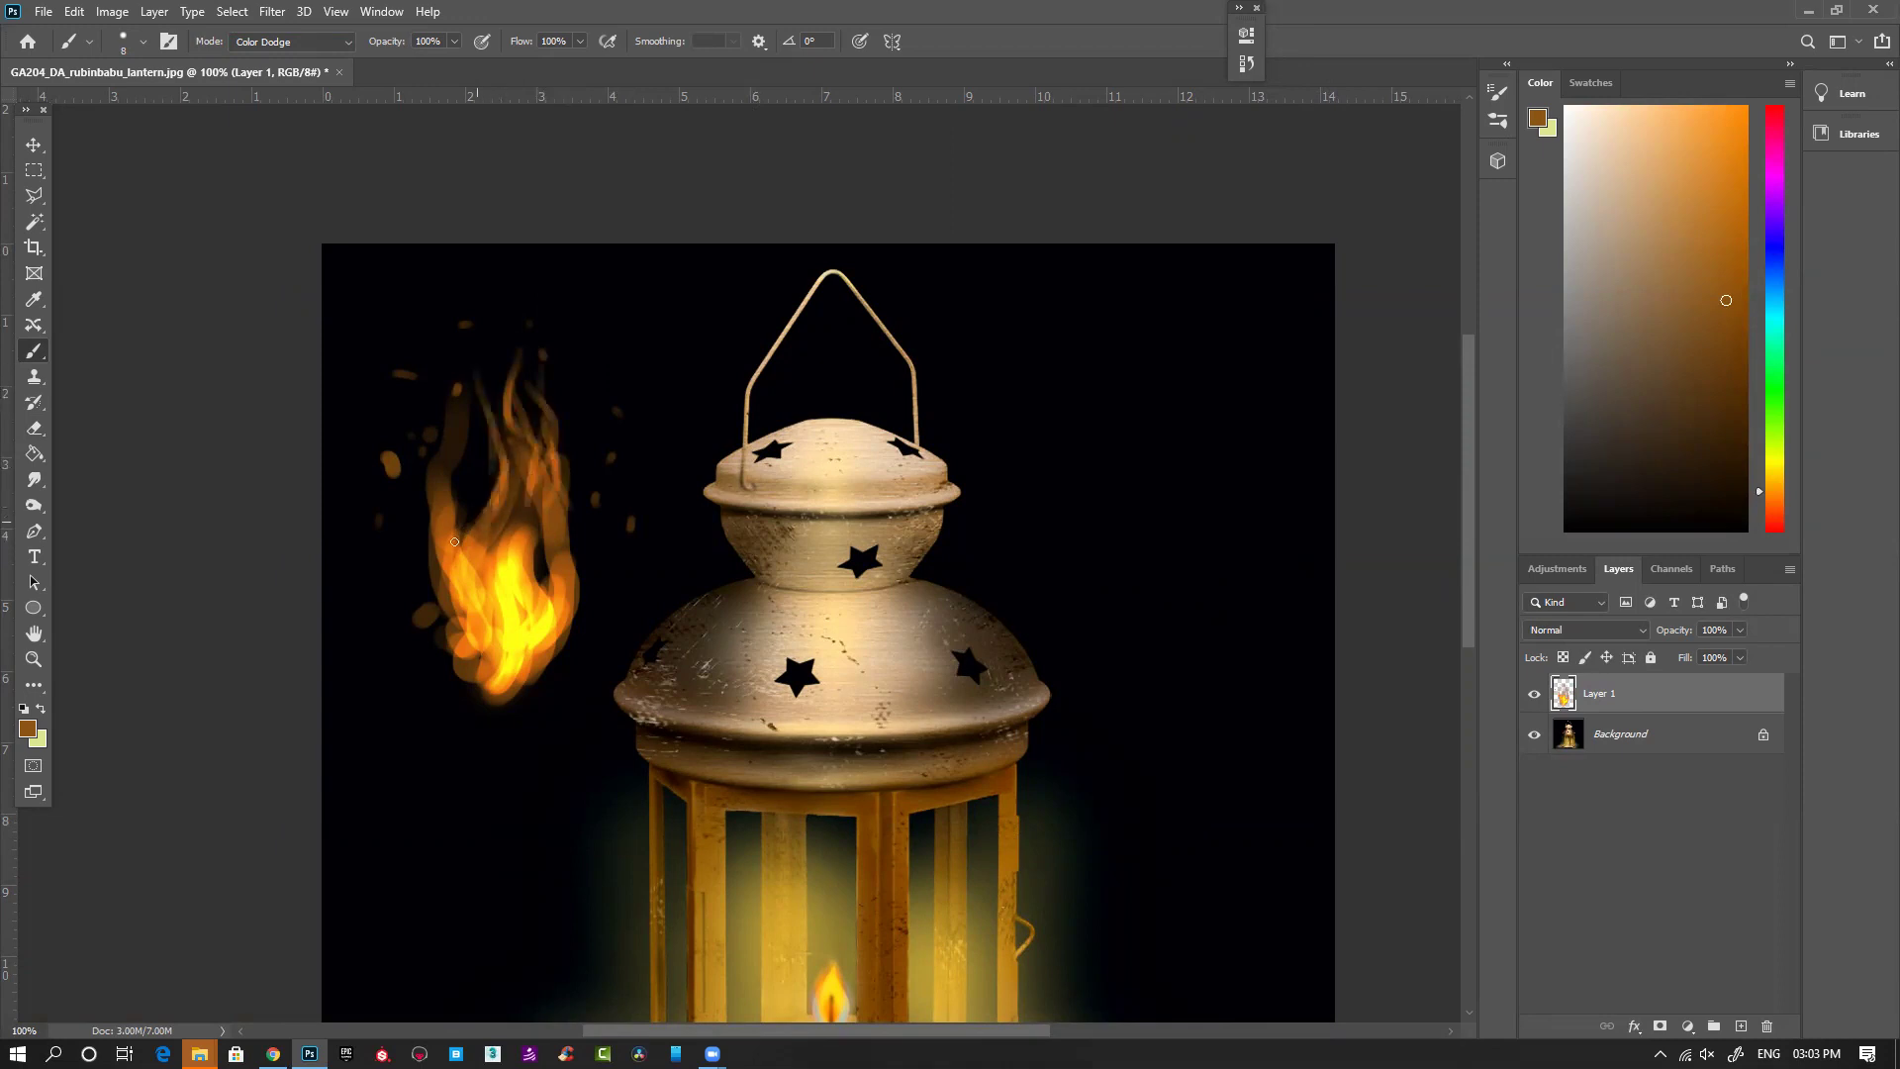
{"action": "mouse_move", "coordinate": [454, 505]}
{"action": "left_mouse_down"}
{"action": "mouse_move", "coordinate": [453, 361]}
{"action": "mouse_move", "coordinate": [462, 425]}
{"action": "mouse_move", "coordinate": [430, 515]}
{"action": "mouse_move", "coordinate": [446, 566]}
{"action": "mouse_move", "coordinate": [480, 469]}
{"action": "mouse_move", "coordinate": [423, 601]}
{"action": "mouse_move", "coordinate": [504, 650]}
{"action": "mouse_move", "coordinate": [414, 585]}
{"action": "mouse_move", "coordinate": [461, 656]}
{"action": "mouse_move", "coordinate": [424, 546]}
{"action": "mouse_move", "coordinate": [401, 615]}
{"action": "mouse_move", "coordinate": [446, 650]}
{"action": "mouse_move", "coordinate": [380, 523]}
{"action": "mouse_move", "coordinate": [407, 639]}
{"action": "mouse_move", "coordinate": [498, 680]}
{"action": "mouse_move", "coordinate": [579, 642]}
{"action": "mouse_move", "coordinate": [595, 535]}
{"action": "mouse_move", "coordinate": [573, 575]}
{"action": "mouse_move", "coordinate": [494, 620]}
{"action": "mouse_move", "coordinate": [418, 617]}
{"action": "mouse_move", "coordinate": [471, 657]}
{"action": "mouse_move", "coordinate": [453, 555]}
{"action": "mouse_move", "coordinate": [525, 575]}
{"action": "mouse_move", "coordinate": [561, 479]}
{"action": "mouse_move", "coordinate": [473, 543]}
{"action": "left_mouse_up"}
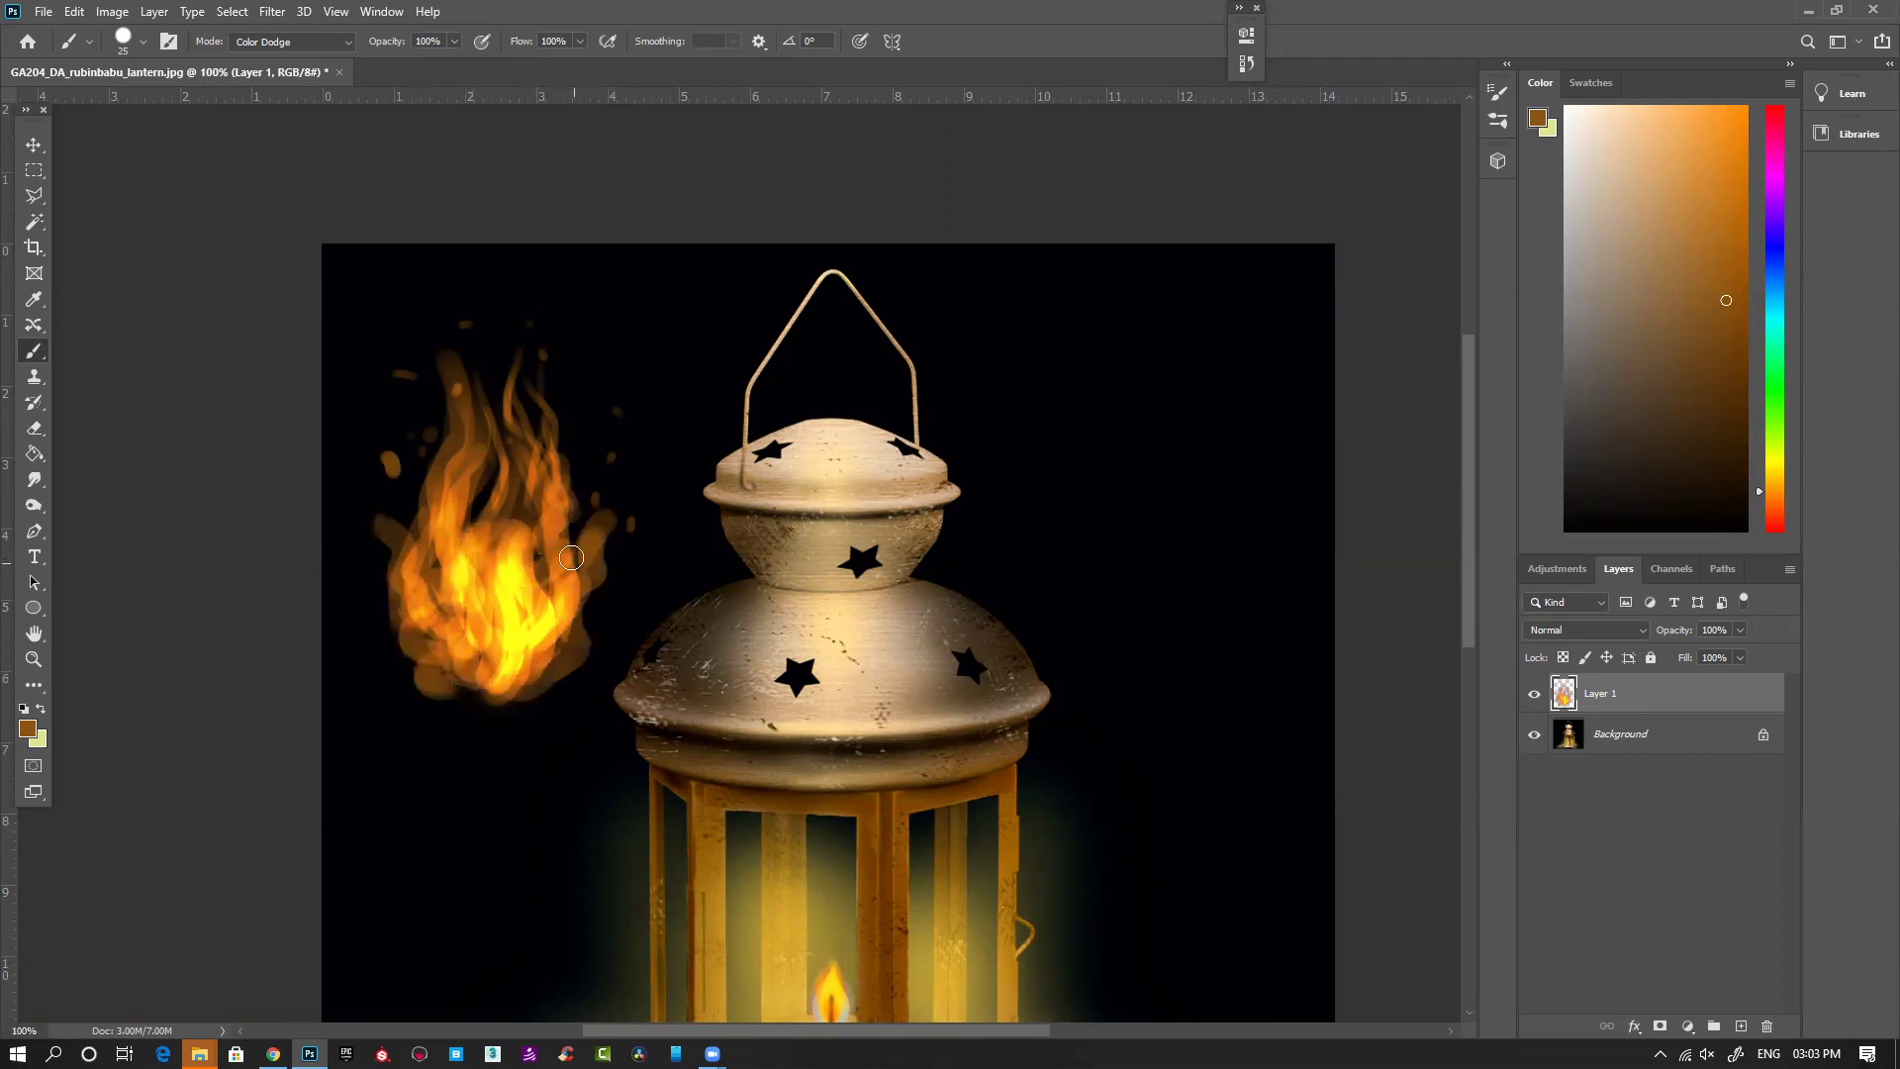
Step: Erase gaps inside the fire and trim its outer edges with a hard round Eraser
{"action": "key", "text": "e"}
{"action": "mouse_move", "coordinate": [485, 492]}
{"action": "left_mouse_down"}
{"action": "mouse_move", "coordinate": [487, 473]}
{"action": "mouse_move", "coordinate": [464, 507]}
{"action": "left_mouse_up"}
{"action": "right_click", "coordinate": [762, 396]}
{"action": "left_click", "coordinate": [1142, 664]}
{"action": "left_click", "coordinate": [621, 478]}
{"action": "left_click_drag", "start_coordinate": [478, 484], "coordinate": [475, 535]}
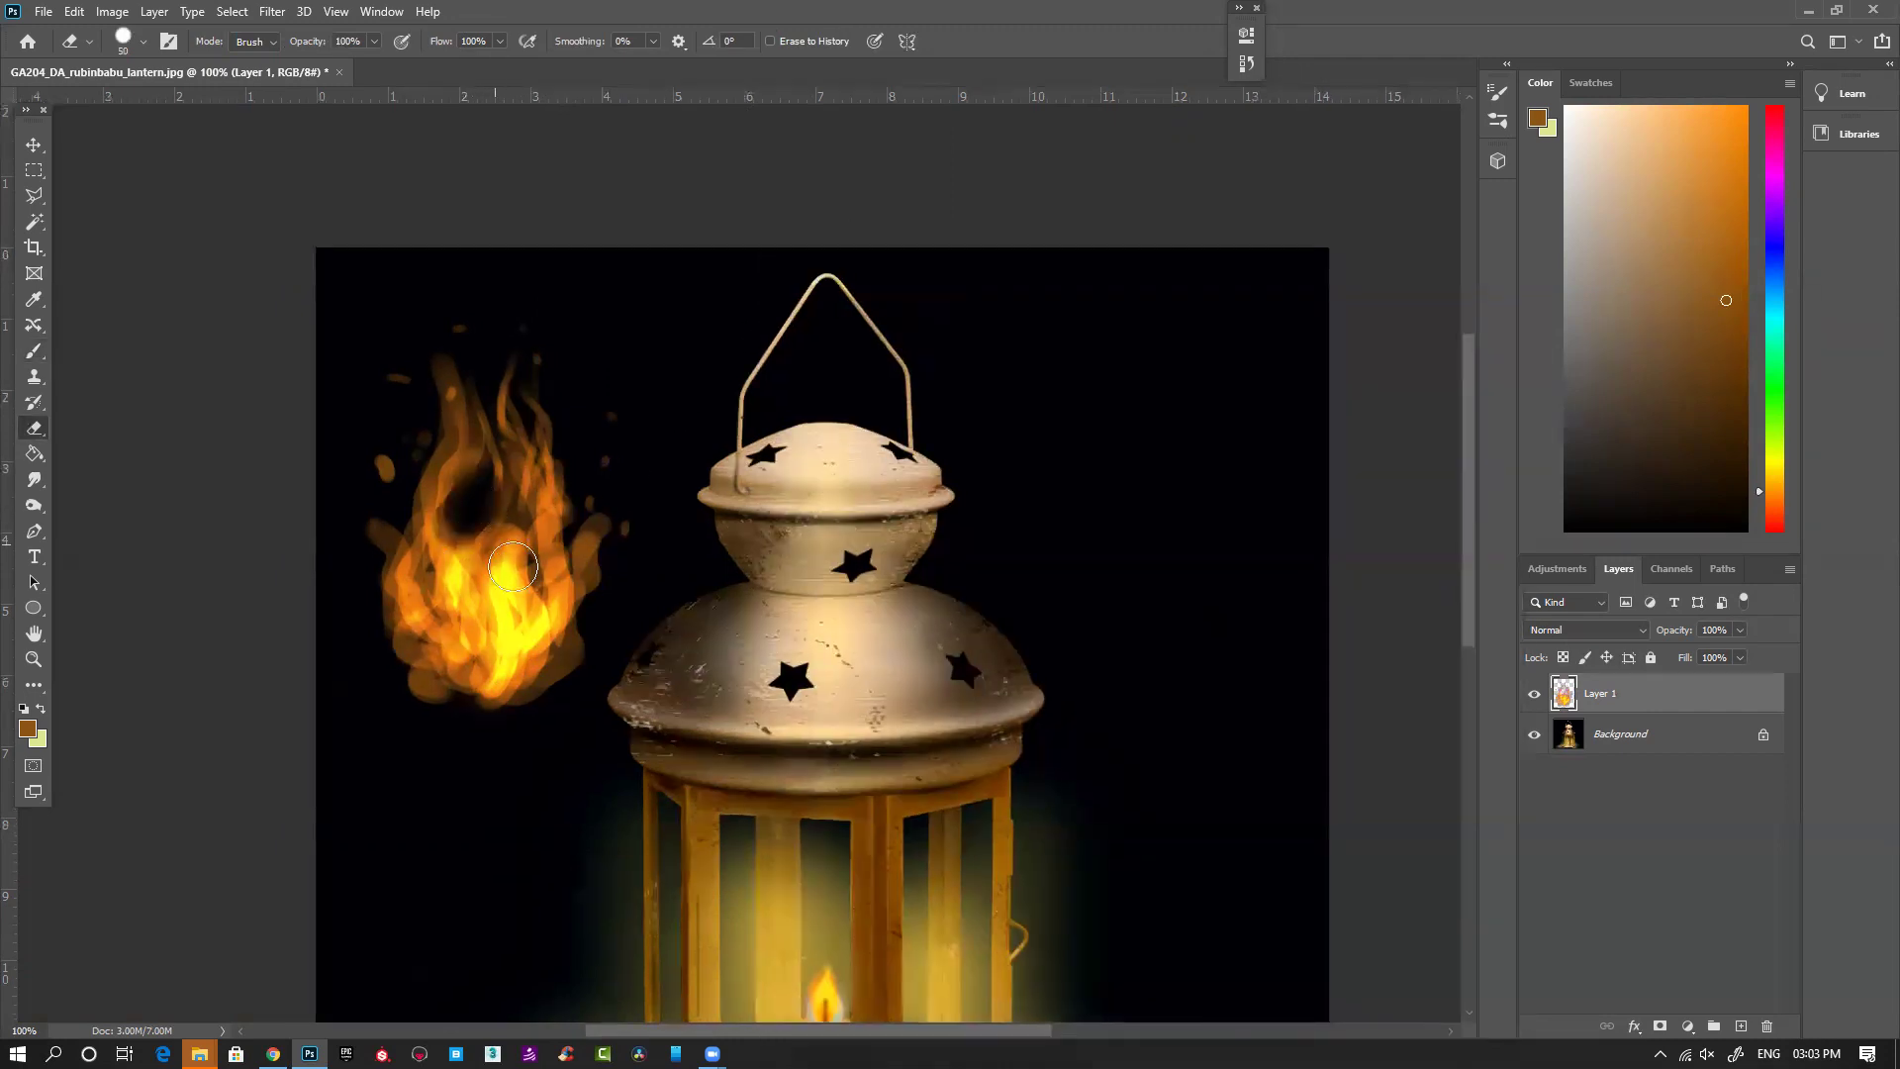
{"action": "mouse_move", "coordinate": [476, 424]}
{"action": "left_mouse_down"}
{"action": "mouse_move", "coordinate": [474, 480]}
{"action": "mouse_move", "coordinate": [451, 557]}
{"action": "mouse_move", "coordinate": [359, 574]}
{"action": "mouse_move", "coordinate": [407, 703]}
{"action": "left_mouse_up"}
{"action": "mouse_move", "coordinate": [571, 666]}
{"action": "left_mouse_down"}
{"action": "mouse_move", "coordinate": [611, 590]}
{"action": "mouse_move", "coordinate": [544, 454]}
{"action": "mouse_move", "coordinate": [475, 475]}
{"action": "mouse_move", "coordinate": [481, 562]}
{"action": "mouse_move", "coordinate": [465, 570]}
{"action": "mouse_move", "coordinate": [447, 533]}
{"action": "left_mouse_up"}
{"action": "key", "text": "p"}
{"action": "left_click", "coordinate": [465, 590]}
{"action": "key", "text": "Return"}
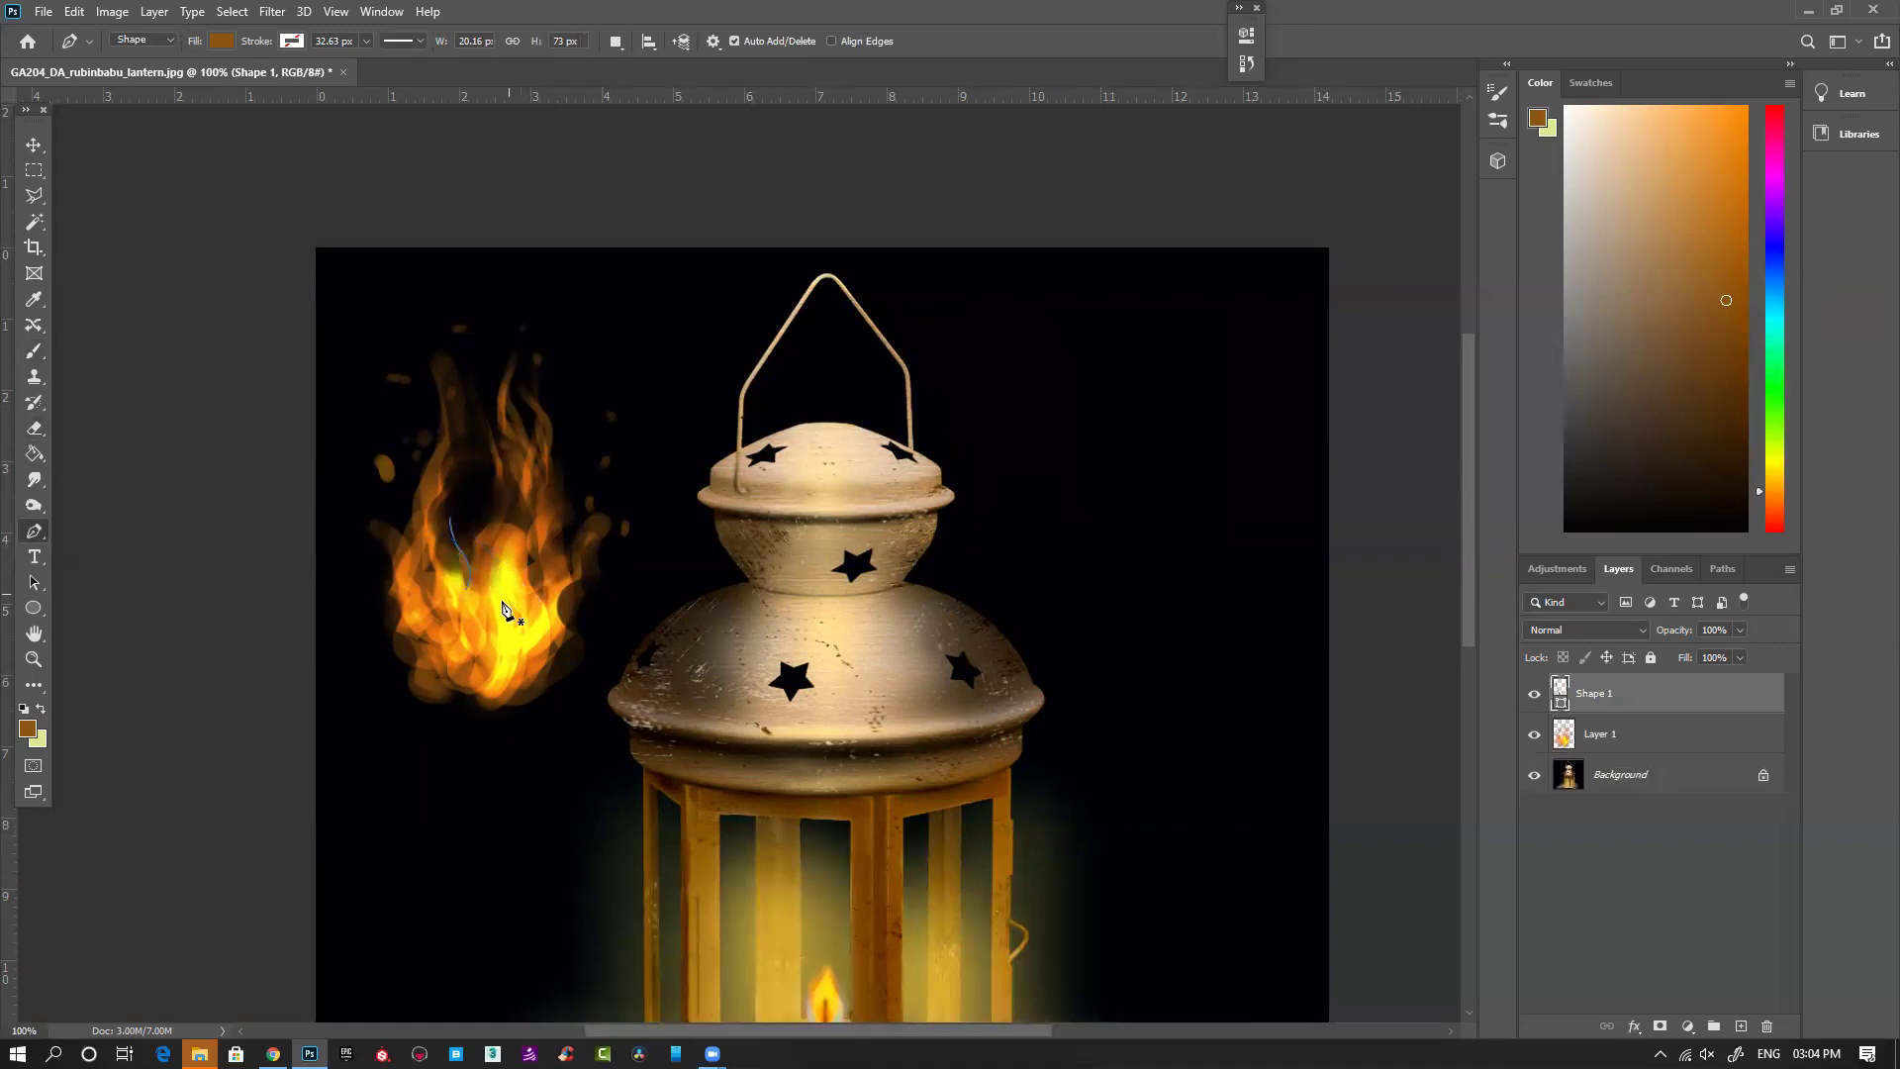
{"action": "key", "text": "Delete"}
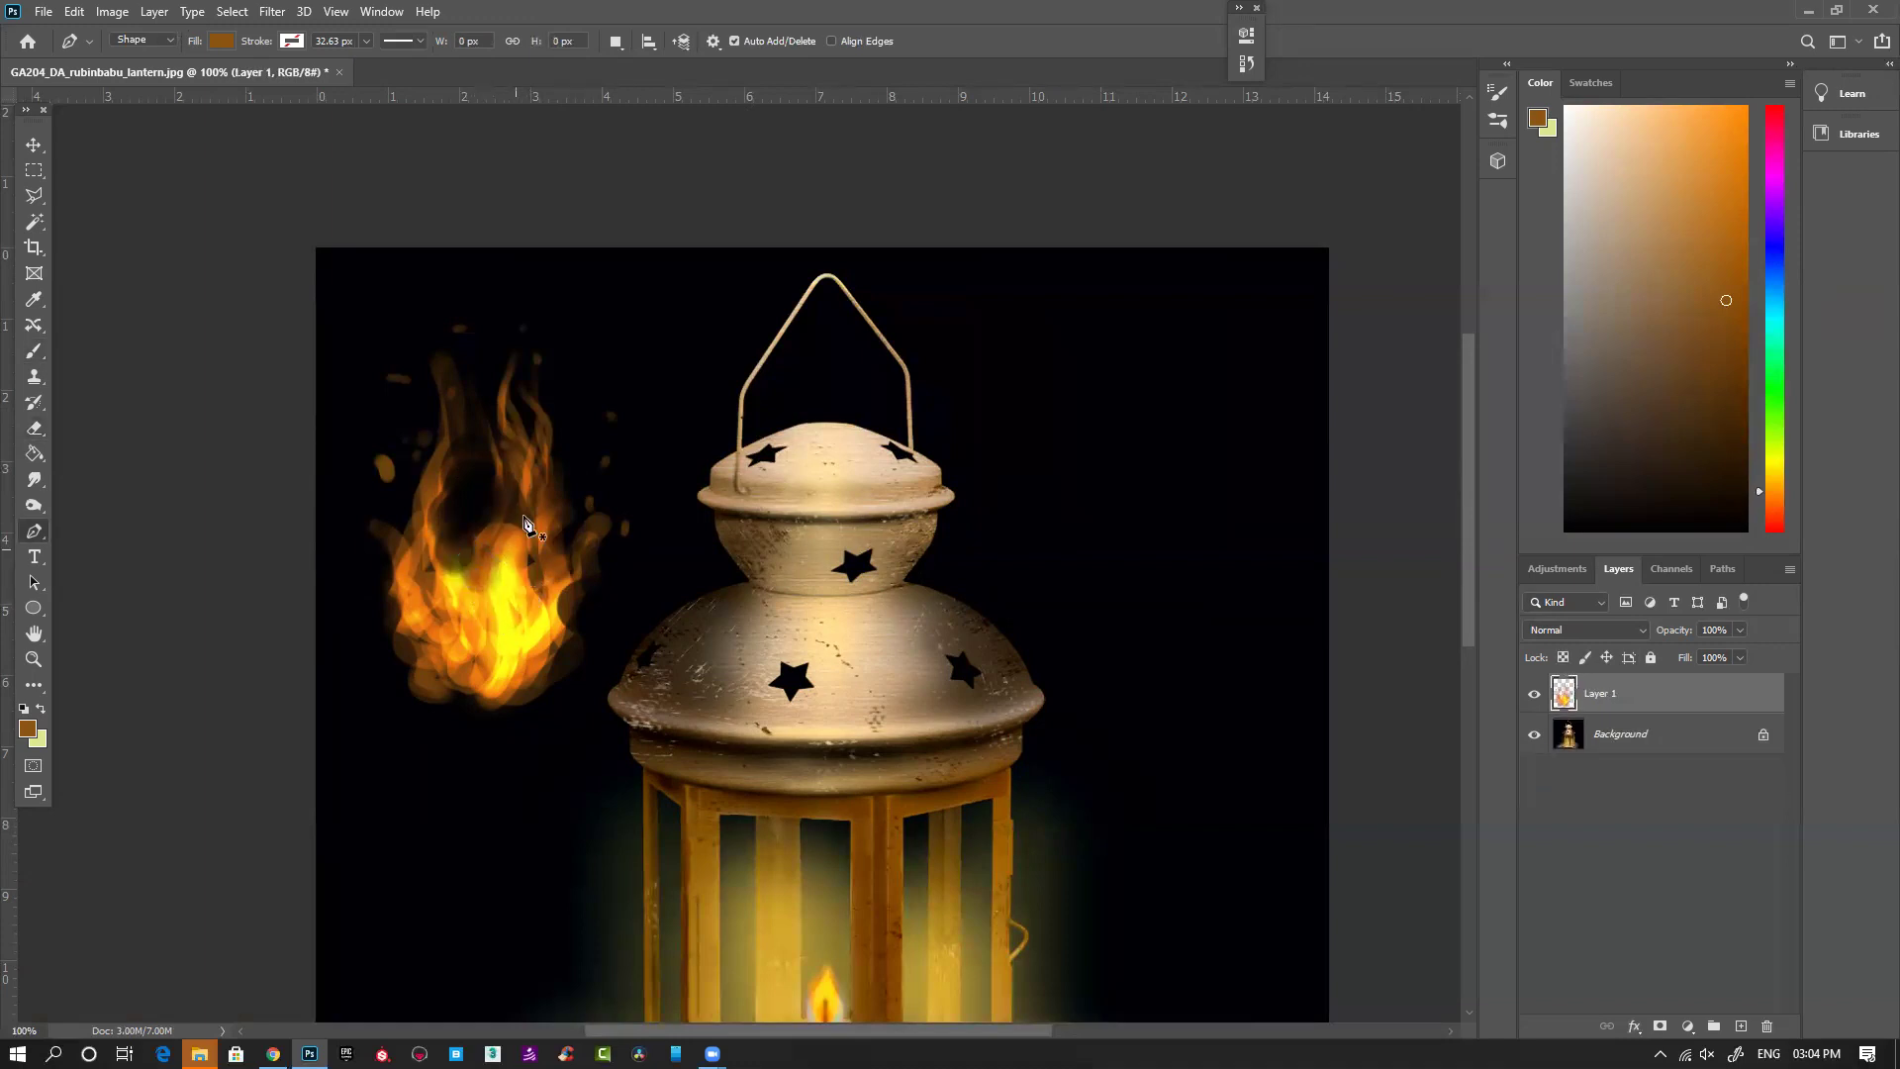
{"action": "key", "text": "b"}
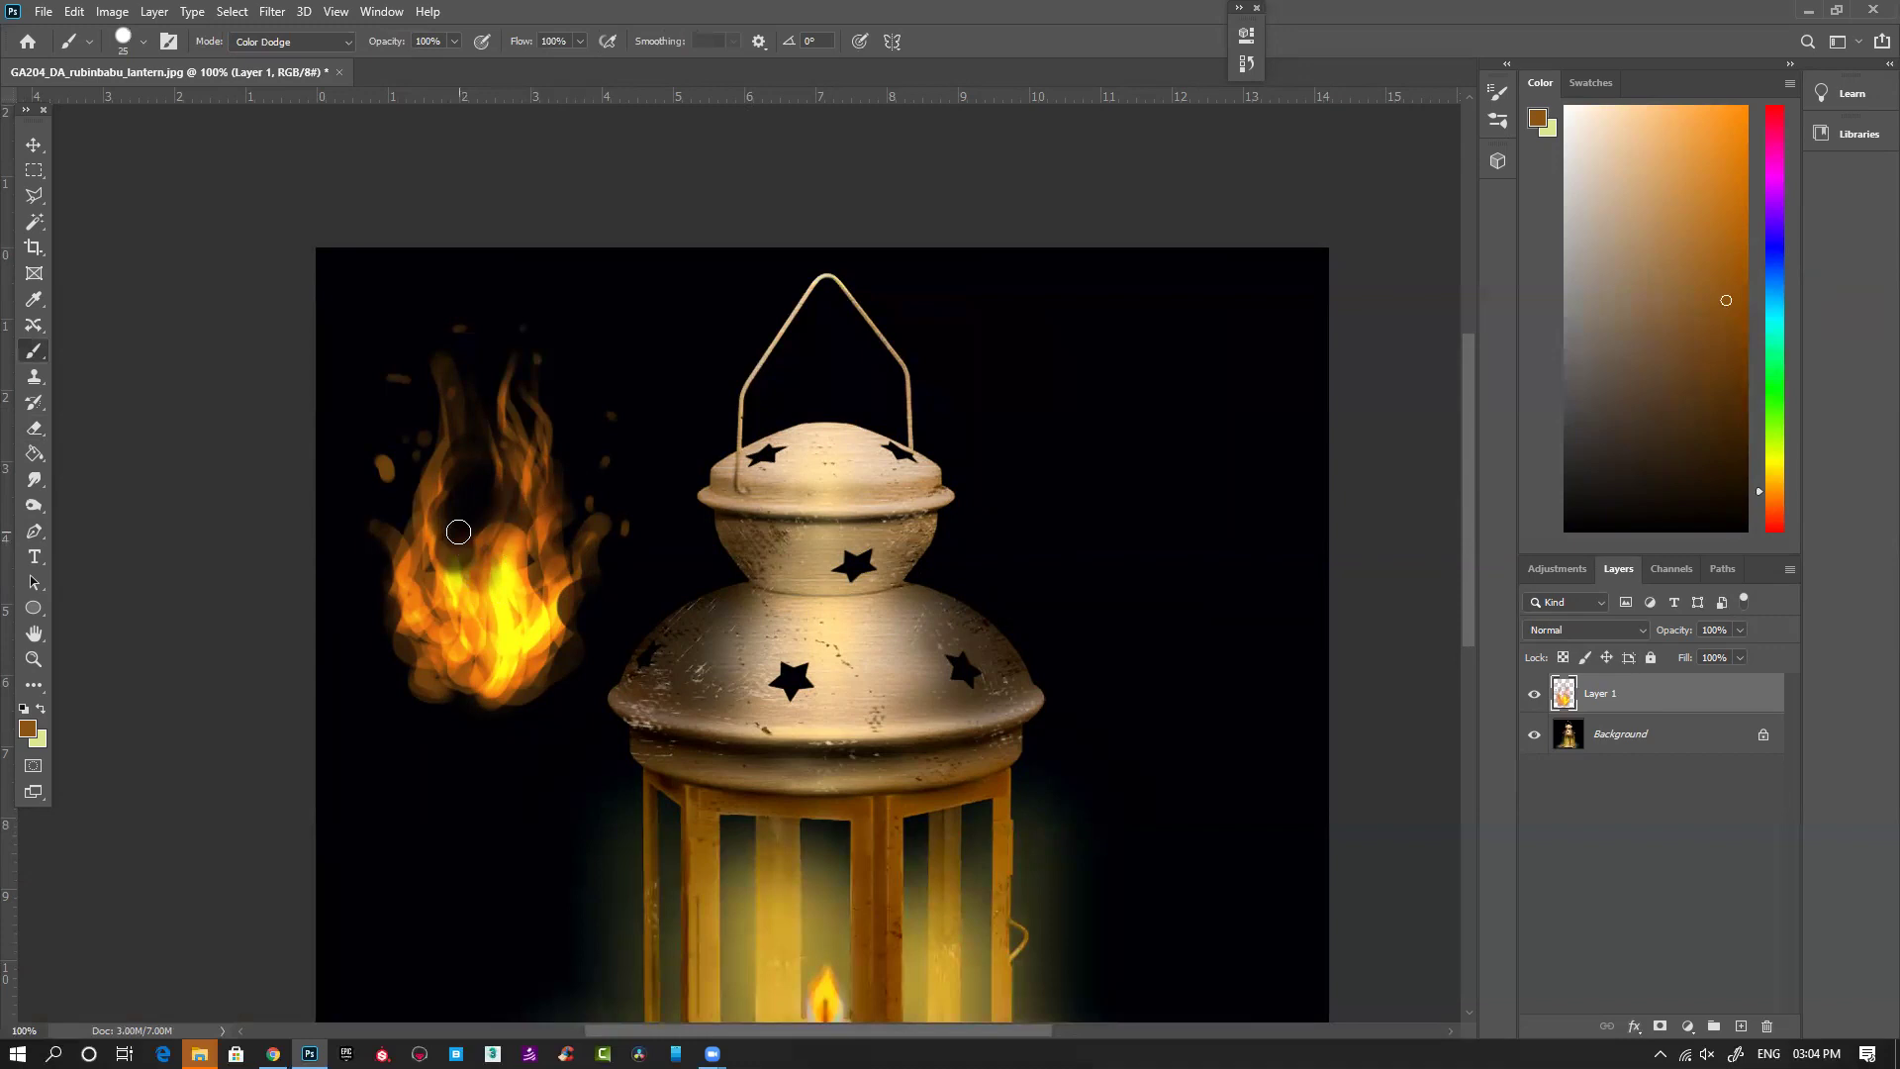
Step: Erase more of the fire's middle and sides to leave thinner, separated flame tongues
{"action": "key", "text": "e"}
{"action": "mouse_move", "coordinate": [445, 520]}
{"action": "left_mouse_down"}
{"action": "mouse_move", "coordinate": [443, 565]}
{"action": "mouse_move", "coordinate": [463, 603]}
{"action": "mouse_move", "coordinate": [486, 506]}
{"action": "mouse_move", "coordinate": [535, 573]}
{"action": "mouse_move", "coordinate": [528, 605]}
{"action": "mouse_move", "coordinate": [536, 531]}
{"action": "mouse_move", "coordinate": [581, 469]}
{"action": "mouse_move", "coordinate": [543, 566]}
{"action": "mouse_move", "coordinate": [585, 518]}
{"action": "left_mouse_up"}
{"action": "mouse_move", "coordinate": [494, 397]}
{"action": "left_mouse_down"}
{"action": "mouse_move", "coordinate": [496, 480]}
{"action": "mouse_move", "coordinate": [539, 407]}
{"action": "mouse_move", "coordinate": [559, 463]}
{"action": "mouse_move", "coordinate": [535, 399]}
{"action": "mouse_move", "coordinate": [439, 369]}
{"action": "mouse_move", "coordinate": [396, 530]}
{"action": "mouse_move", "coordinate": [411, 590]}
{"action": "mouse_move", "coordinate": [618, 606]}
{"action": "mouse_move", "coordinate": [514, 710]}
{"action": "mouse_move", "coordinate": [403, 714]}
{"action": "mouse_move", "coordinate": [440, 731]}
{"action": "left_mouse_up"}
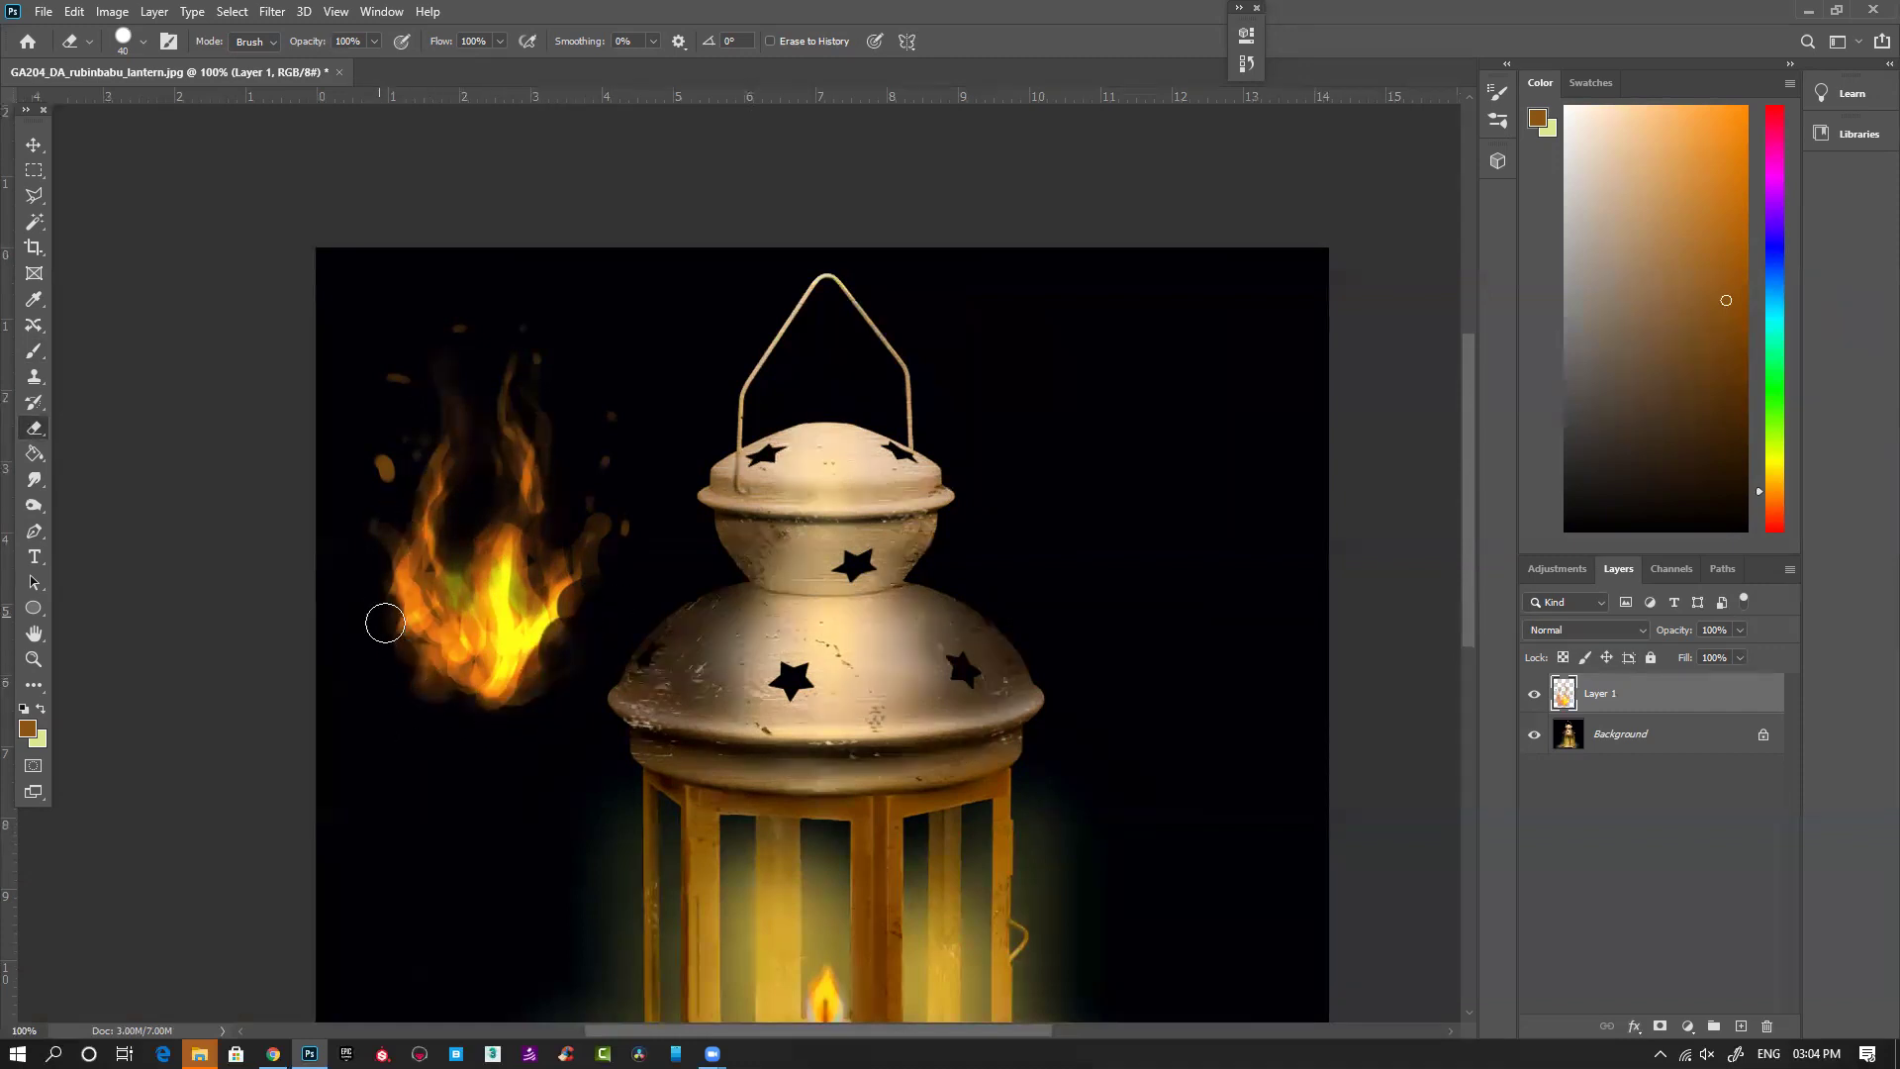
Step: Paint fine licks along the fire's lower edge and brighten its yellow core with the Color Dodge brush
{"action": "key", "text": "b"}
{"action": "mouse_move", "coordinate": [460, 627]}
{"action": "left_mouse_down"}
{"action": "mouse_move", "coordinate": [477, 675]}
{"action": "mouse_move", "coordinate": [432, 664]}
{"action": "left_mouse_up"}
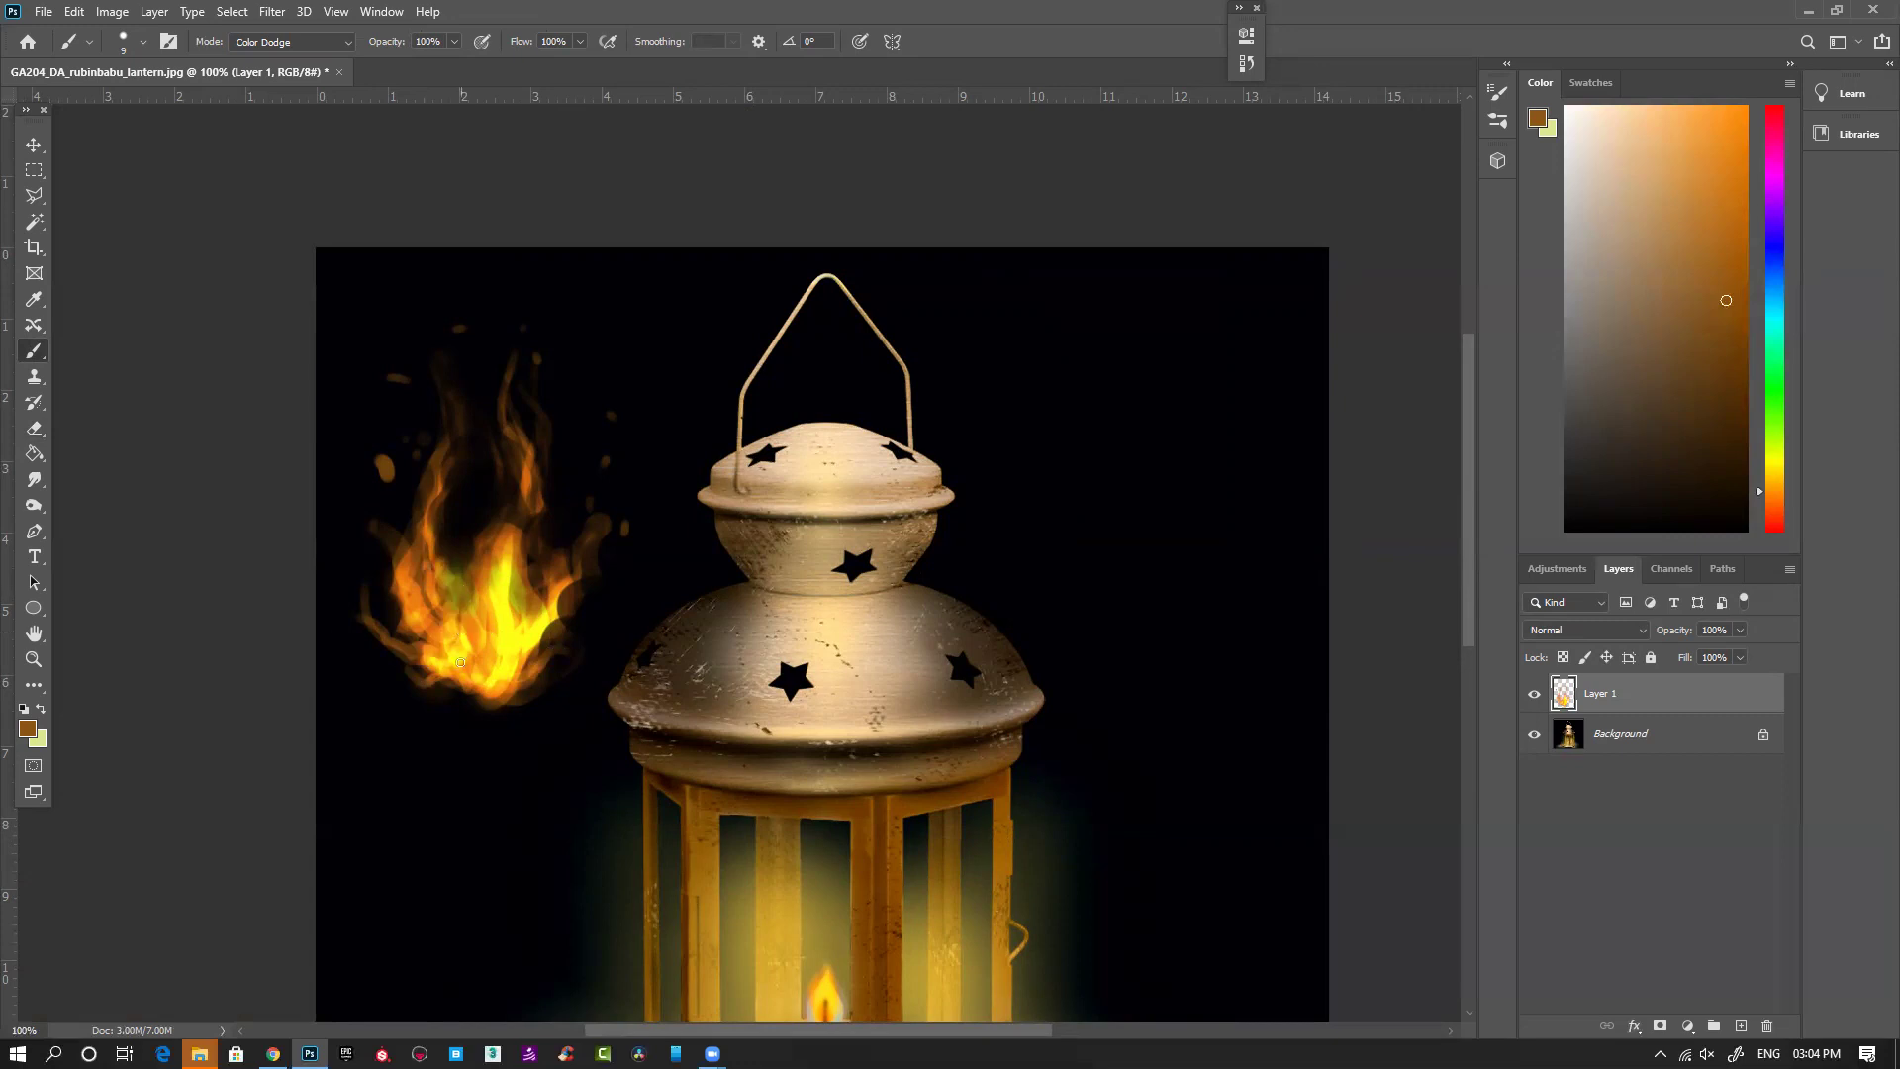
{"action": "left_click_drag", "start_coordinate": [468, 622], "coordinate": [460, 652]}
{"action": "key", "text": "["}
{"action": "key", "text": "["}
{"action": "key", "text": "["}
{"action": "key", "text": "["}
{"action": "key", "text": "["}
{"action": "mouse_move", "coordinate": [421, 561]}
{"action": "left_mouse_down"}
{"action": "mouse_move", "coordinate": [454, 652]}
{"action": "mouse_move", "coordinate": [430, 623]}
{"action": "mouse_move", "coordinate": [435, 648]}
{"action": "left_mouse_up"}
{"action": "left_click_drag", "start_coordinate": [475, 585], "coordinate": [484, 638]}
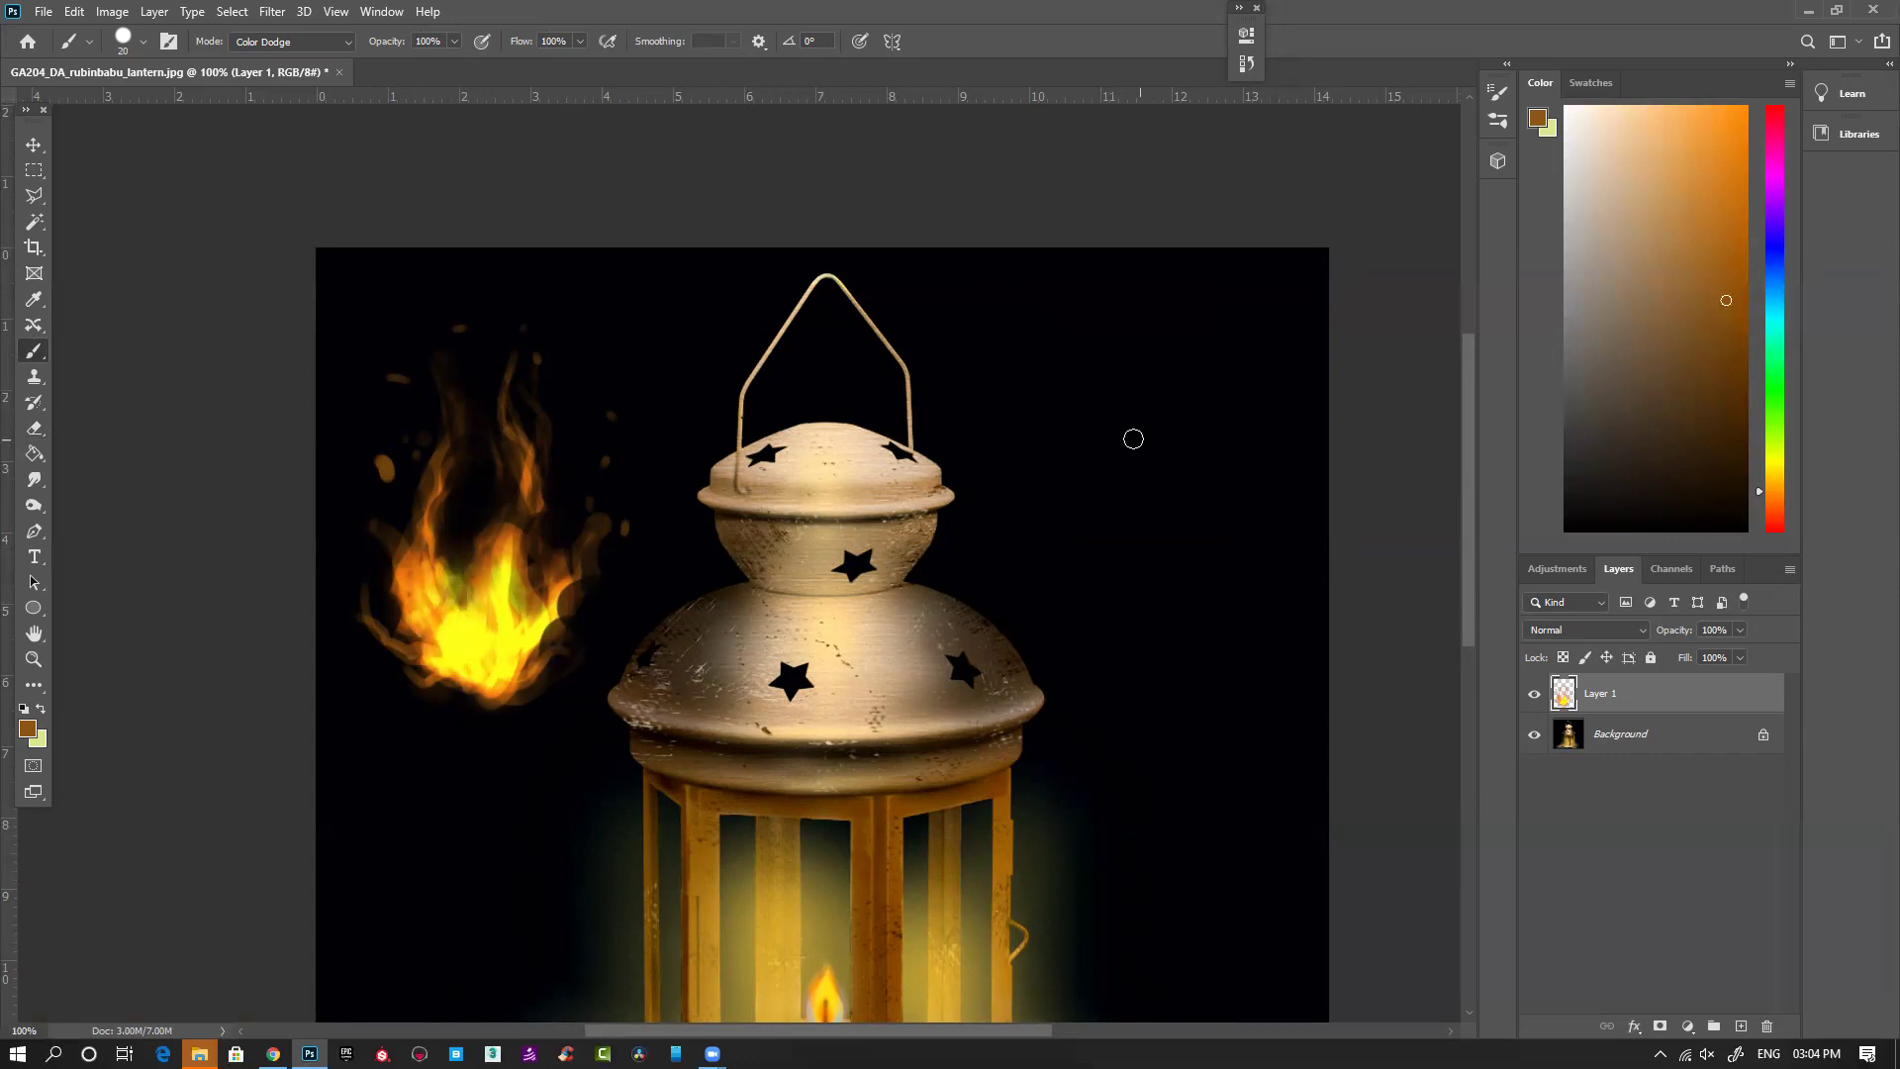
Step: Paint crossing and zigzag Color Dodge strokes on the black area opposite the fire to demonstrate how overlaps brighten
{"action": "mouse_move", "coordinate": [982, 388]}
{"action": "left_mouse_down"}
{"action": "mouse_move", "coordinate": [1025, 415]}
{"action": "mouse_move", "coordinate": [1146, 426]}
{"action": "mouse_move", "coordinate": [1180, 477]}
{"action": "mouse_move", "coordinate": [1113, 538]}
{"action": "mouse_move", "coordinate": [1141, 539]}
{"action": "mouse_move", "coordinate": [1121, 511]}
{"action": "mouse_move", "coordinate": [1112, 531]}
{"action": "mouse_move", "coordinate": [1093, 365]}
{"action": "mouse_move", "coordinate": [1141, 400]}
{"action": "mouse_move", "coordinate": [1163, 465]}
{"action": "left_mouse_up"}
{"action": "key", "text": "ctrl+z"}
{"action": "left_click_drag", "start_coordinate": [1163, 333], "coordinate": [997, 498]}
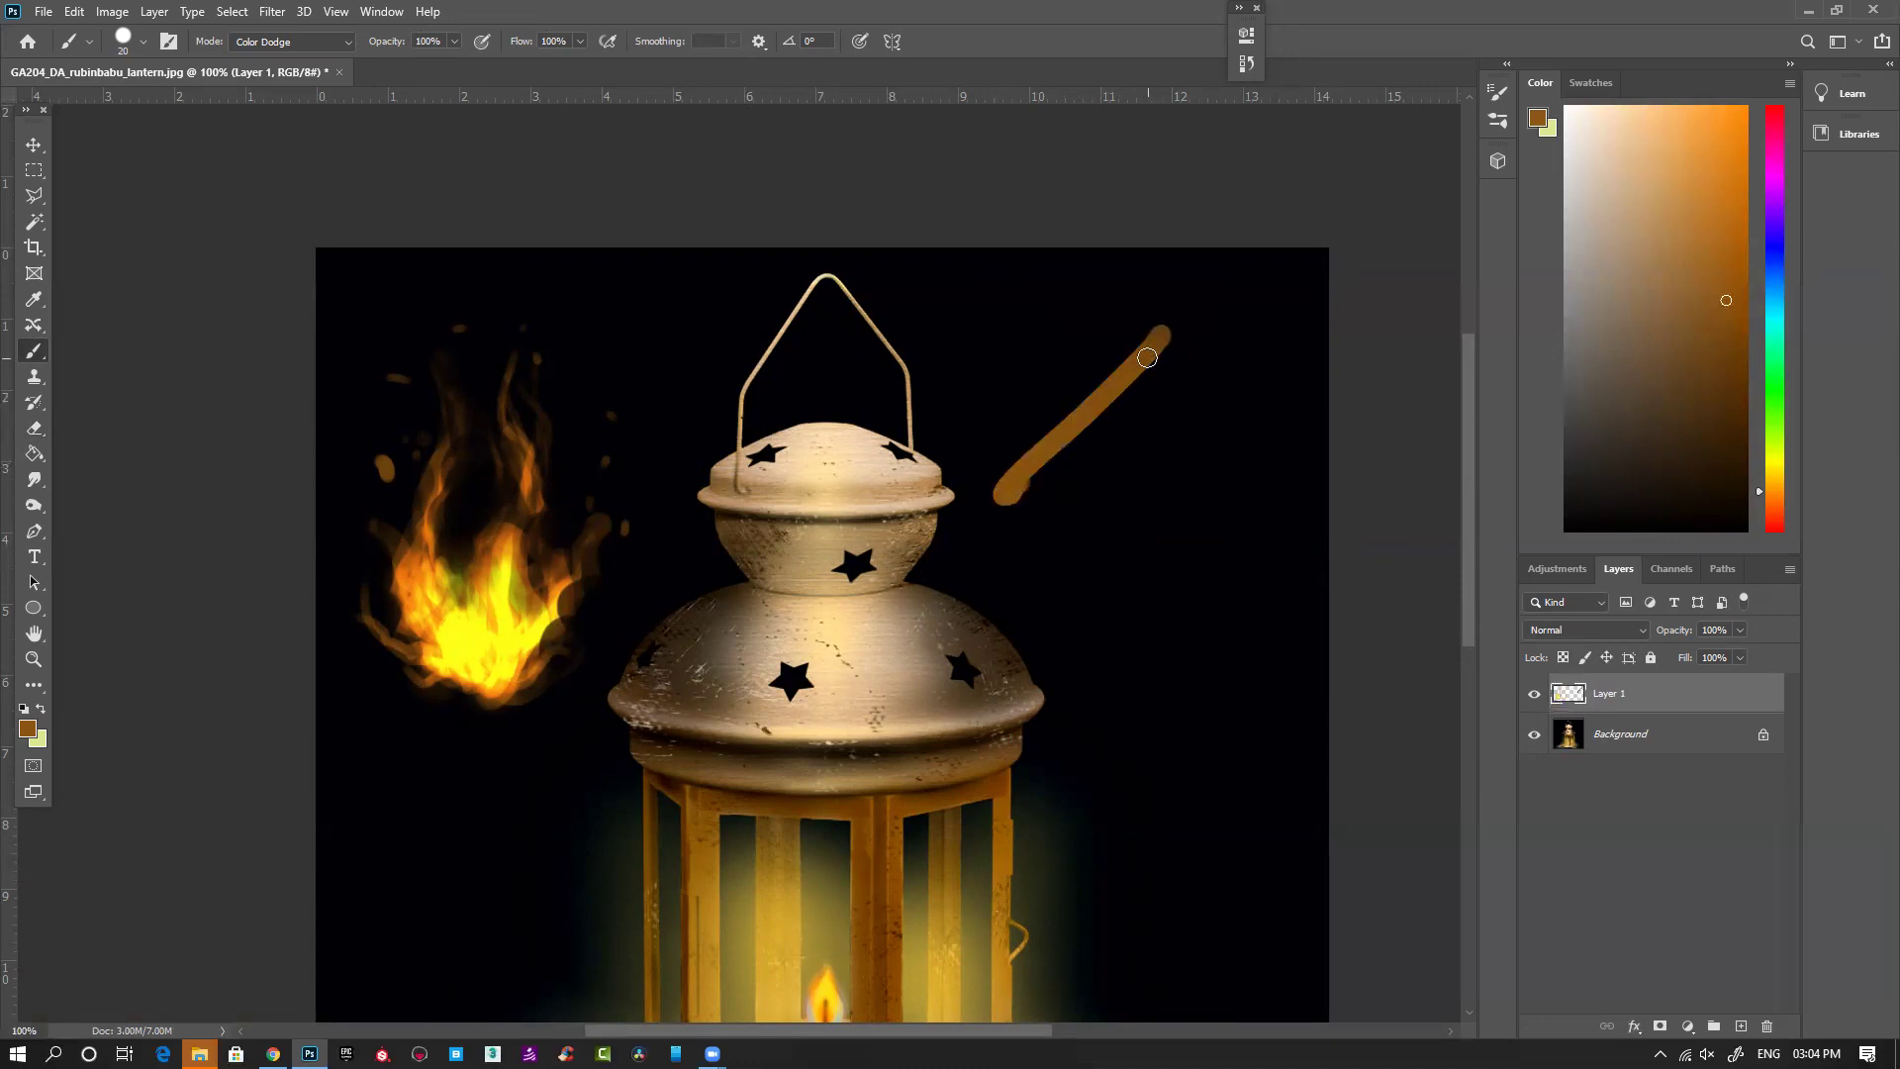
{"action": "left_click_drag", "start_coordinate": [1147, 357], "coordinate": [988, 501]}
{"action": "mouse_move", "coordinate": [1138, 365]}
{"action": "left_mouse_down"}
{"action": "mouse_move", "coordinate": [1076, 434]}
{"action": "mouse_move", "coordinate": [1102, 429]}
{"action": "mouse_move", "coordinate": [1133, 510]}
{"action": "mouse_move", "coordinate": [1108, 525]}
{"action": "mouse_move", "coordinate": [1124, 332]}
{"action": "mouse_move", "coordinate": [1076, 337]}
{"action": "mouse_move", "coordinate": [1064, 520]}
{"action": "left_mouse_up"}
{"action": "mouse_move", "coordinate": [1277, 411]}
{"action": "left_mouse_down"}
{"action": "mouse_move", "coordinate": [1187, 605]}
{"action": "mouse_move", "coordinate": [1171, 708]}
{"action": "mouse_move", "coordinate": [1238, 419]}
{"action": "mouse_move", "coordinate": [1185, 540]}
{"action": "mouse_move", "coordinate": [1202, 638]}
{"action": "mouse_move", "coordinate": [1254, 419]}
{"action": "mouse_move", "coordinate": [1228, 550]}
{"action": "mouse_move", "coordinate": [1242, 625]}
{"action": "mouse_move", "coordinate": [1268, 512]}
{"action": "mouse_move", "coordinate": [1215, 585]}
{"action": "mouse_move", "coordinate": [1230, 662]}
{"action": "mouse_move", "coordinate": [1282, 528]}
{"action": "mouse_move", "coordinate": [1264, 602]}
{"action": "mouse_move", "coordinate": [1203, 596]}
{"action": "mouse_move", "coordinate": [1248, 664]}
{"action": "mouse_move", "coordinate": [1276, 513]}
{"action": "mouse_move", "coordinate": [1189, 656]}
{"action": "mouse_move", "coordinate": [1270, 504]}
{"action": "mouse_move", "coordinate": [1197, 660]}
{"action": "mouse_move", "coordinate": [1256, 561]}
{"action": "mouse_move", "coordinate": [1248, 746]}
{"action": "mouse_move", "coordinate": [1206, 810]}
{"action": "mouse_move", "coordinate": [1176, 596]}
{"action": "mouse_move", "coordinate": [1209, 792]}
{"action": "mouse_move", "coordinate": [1240, 601]}
{"action": "left_mouse_up"}
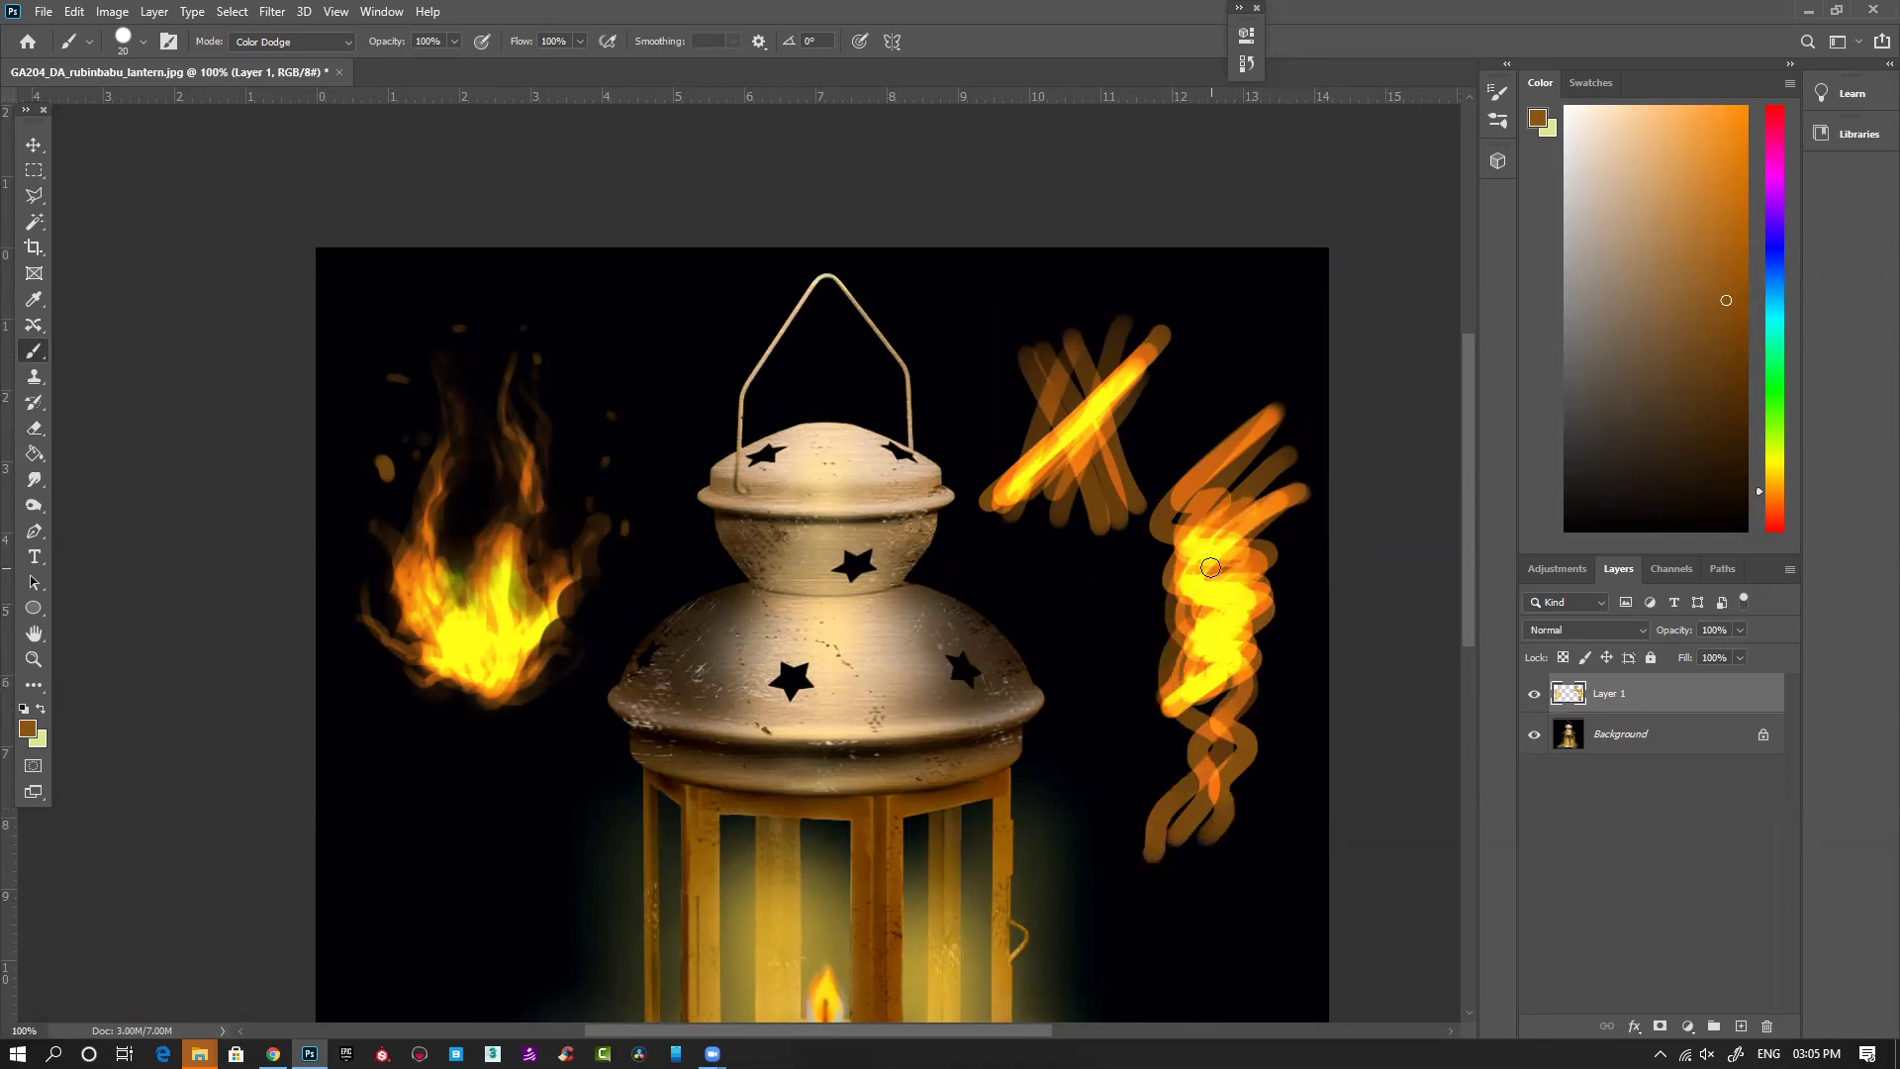
Step: Delete the layer holding the practice fire and strokes
{"action": "key", "text": "ctrl+minus"}
{"action": "key", "text": "ctrl+minus"}
{"action": "key", "text": "ctrl+minus"}
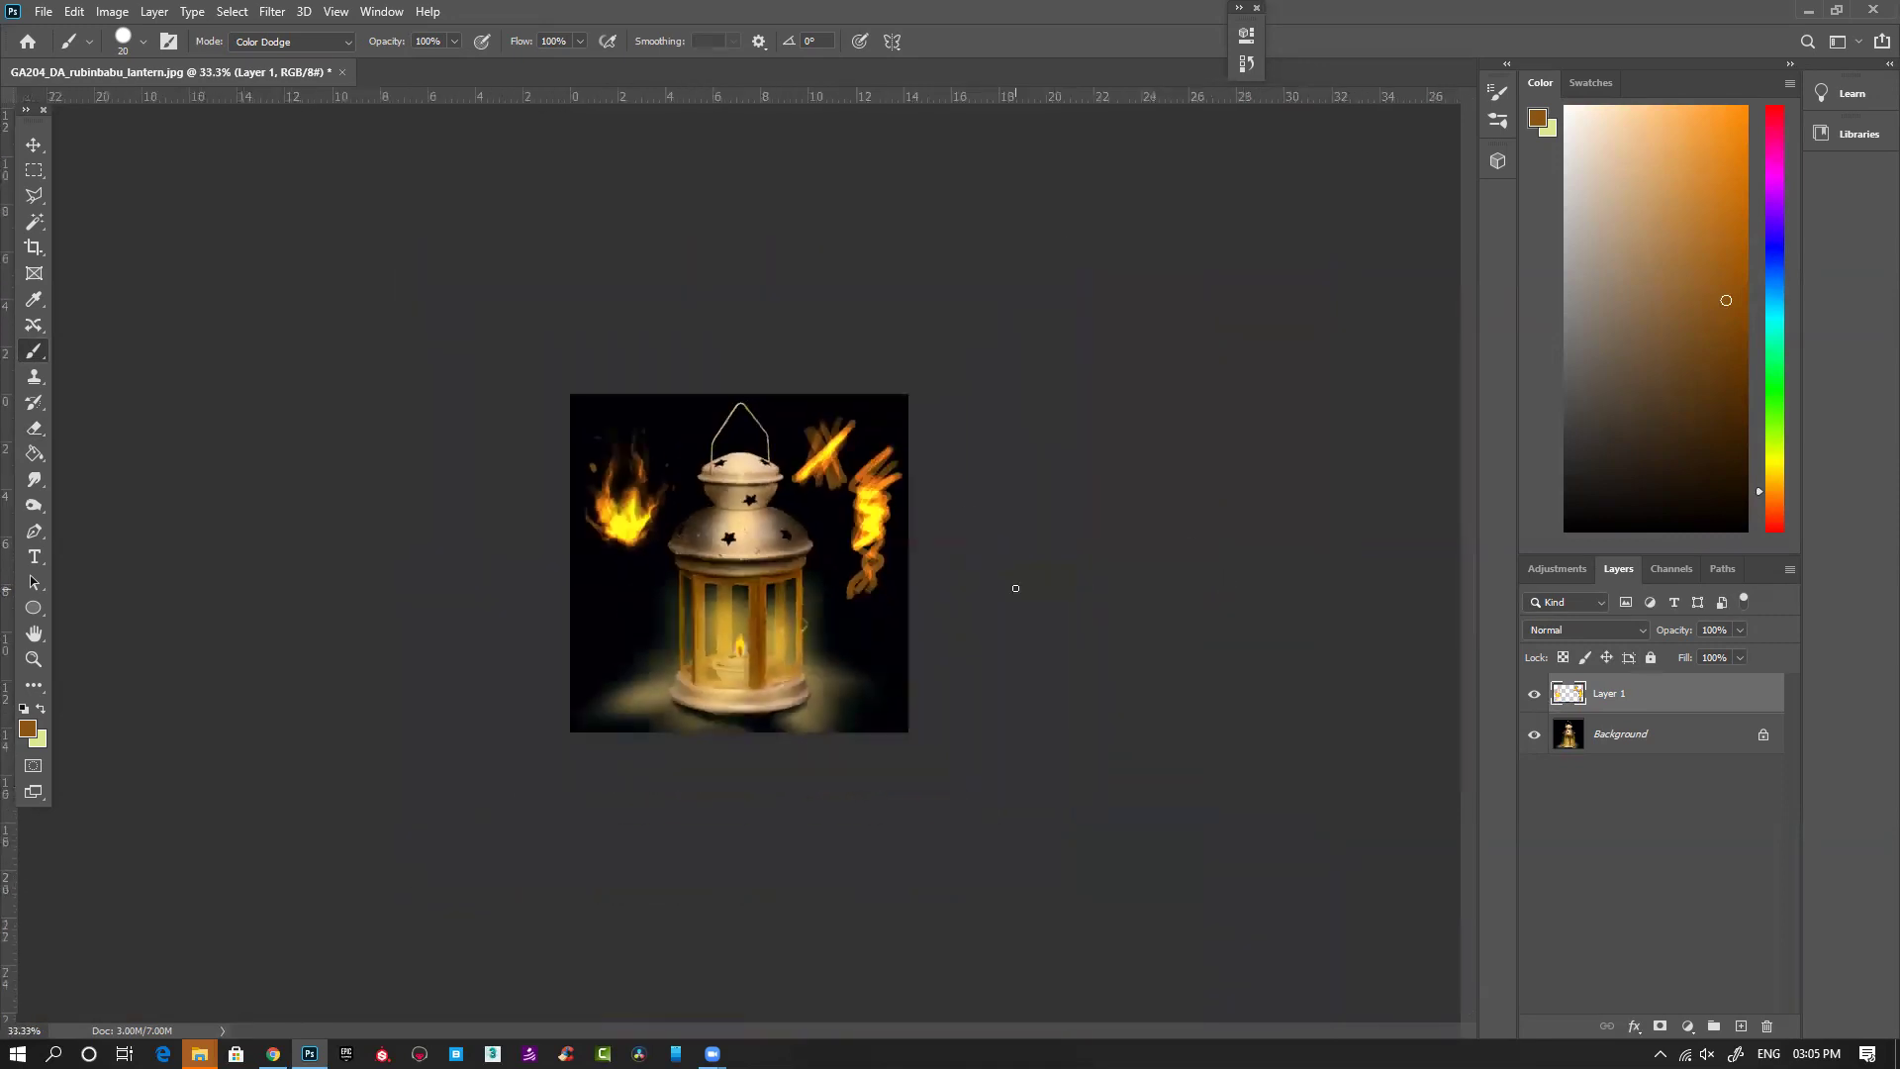
{"action": "left_click", "coordinate": [715, 595], "text": "ctrl"}
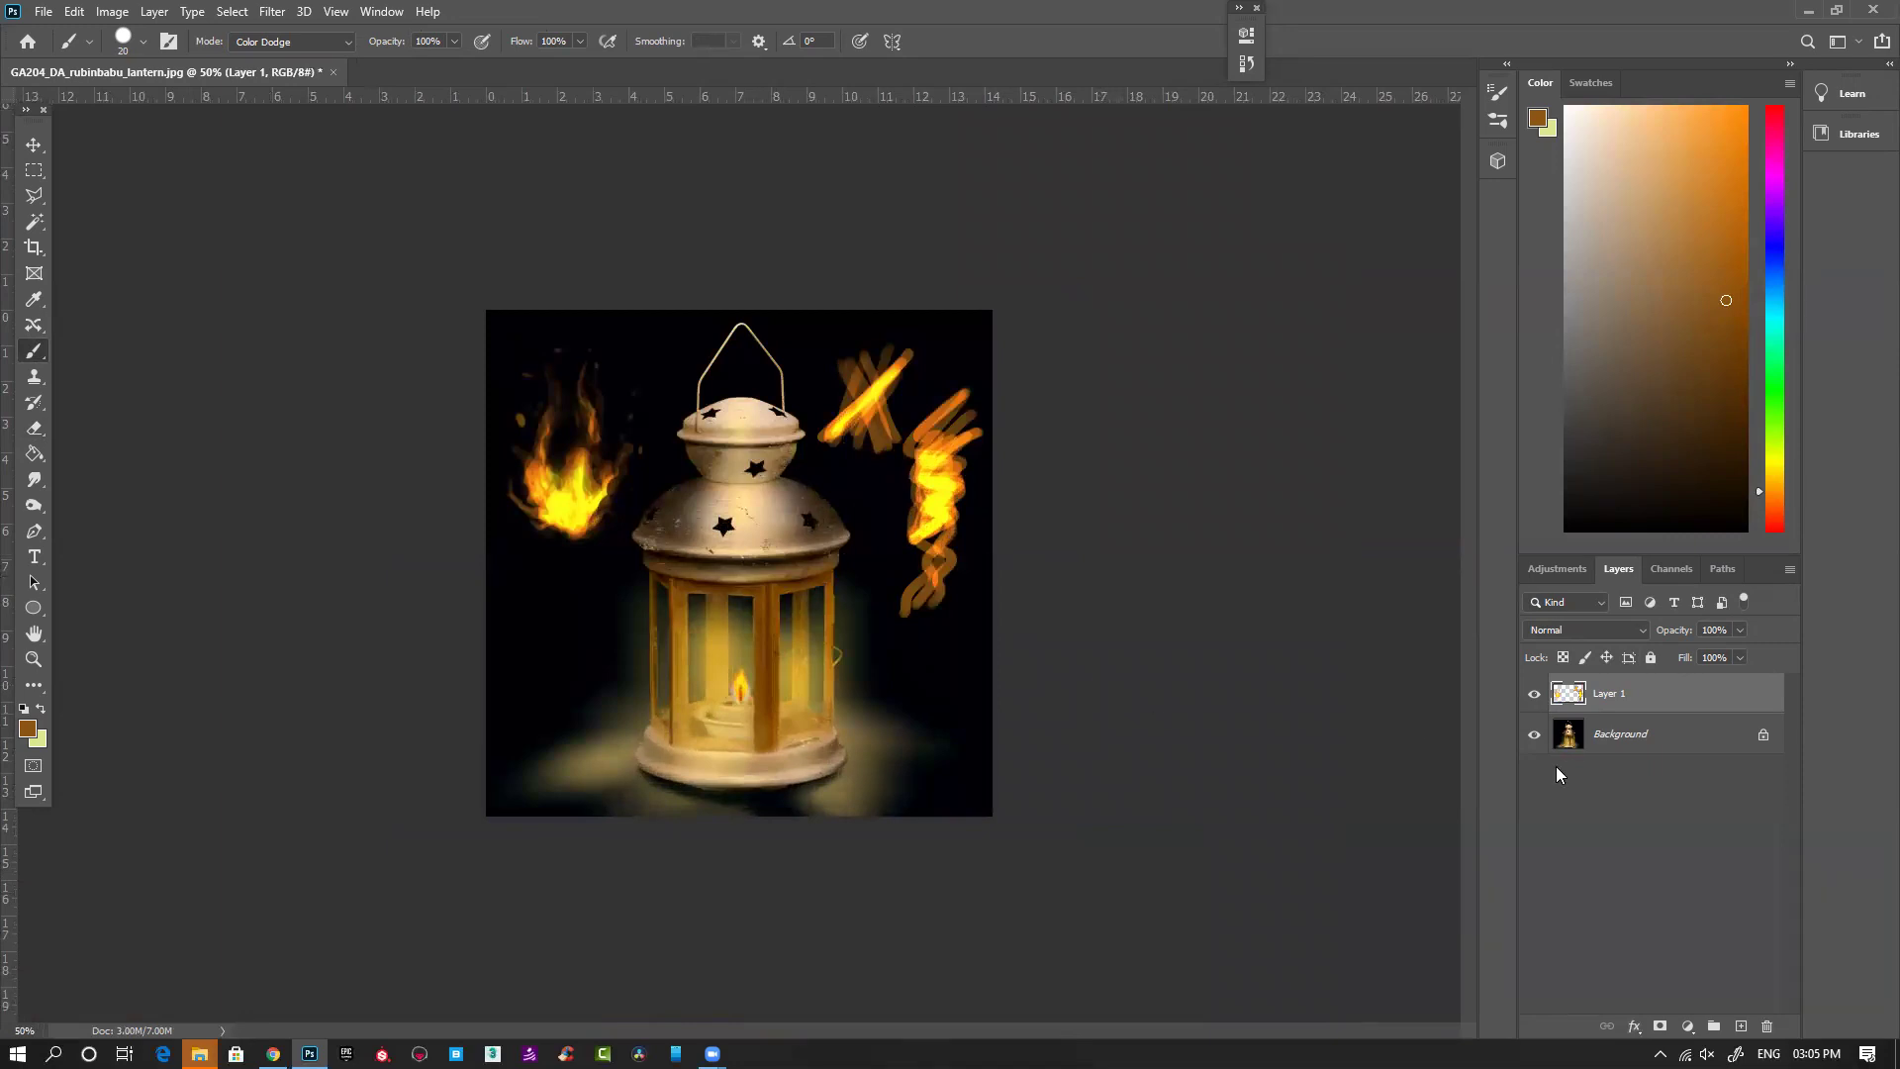
{"action": "key", "text": "Delete"}
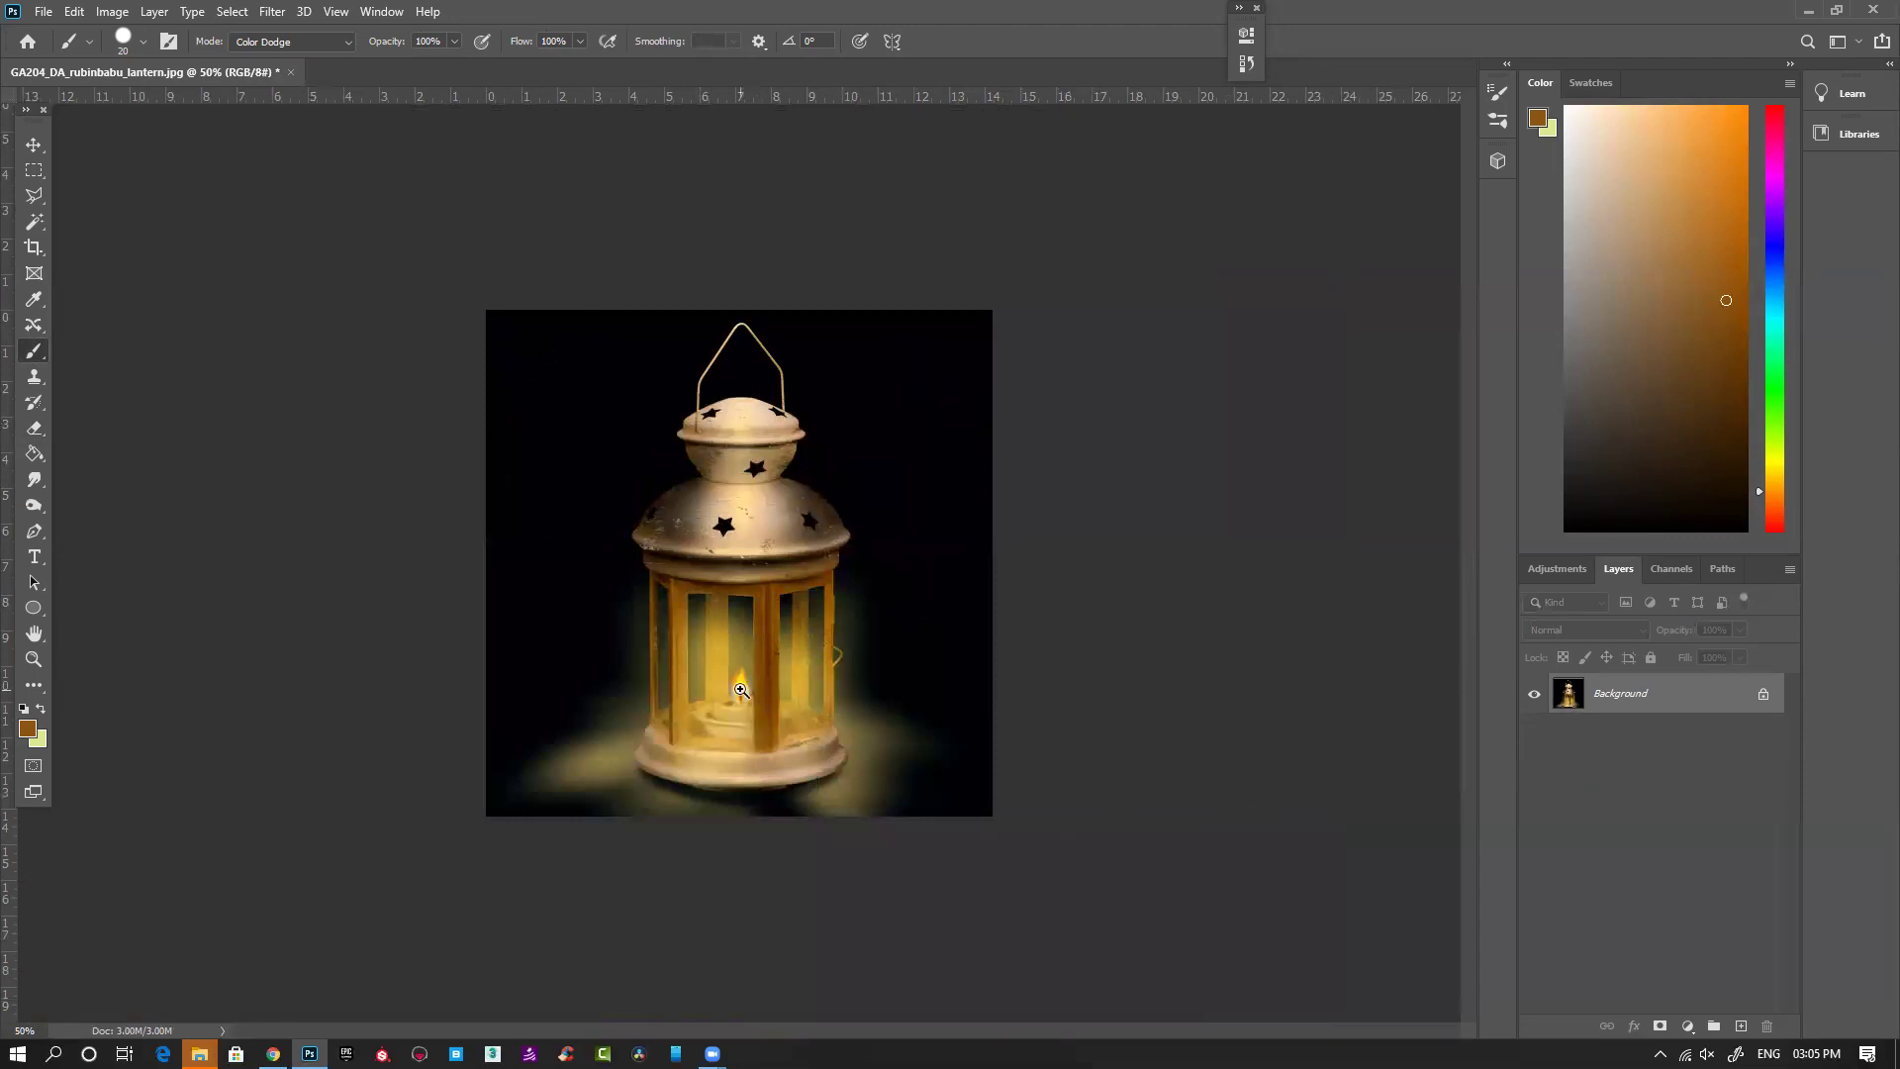
Step: Examine the lantern's dome, frame bars and candle up close, then the whole painting
{"action": "left_click", "coordinate": [740, 690], "text": "ctrl"}
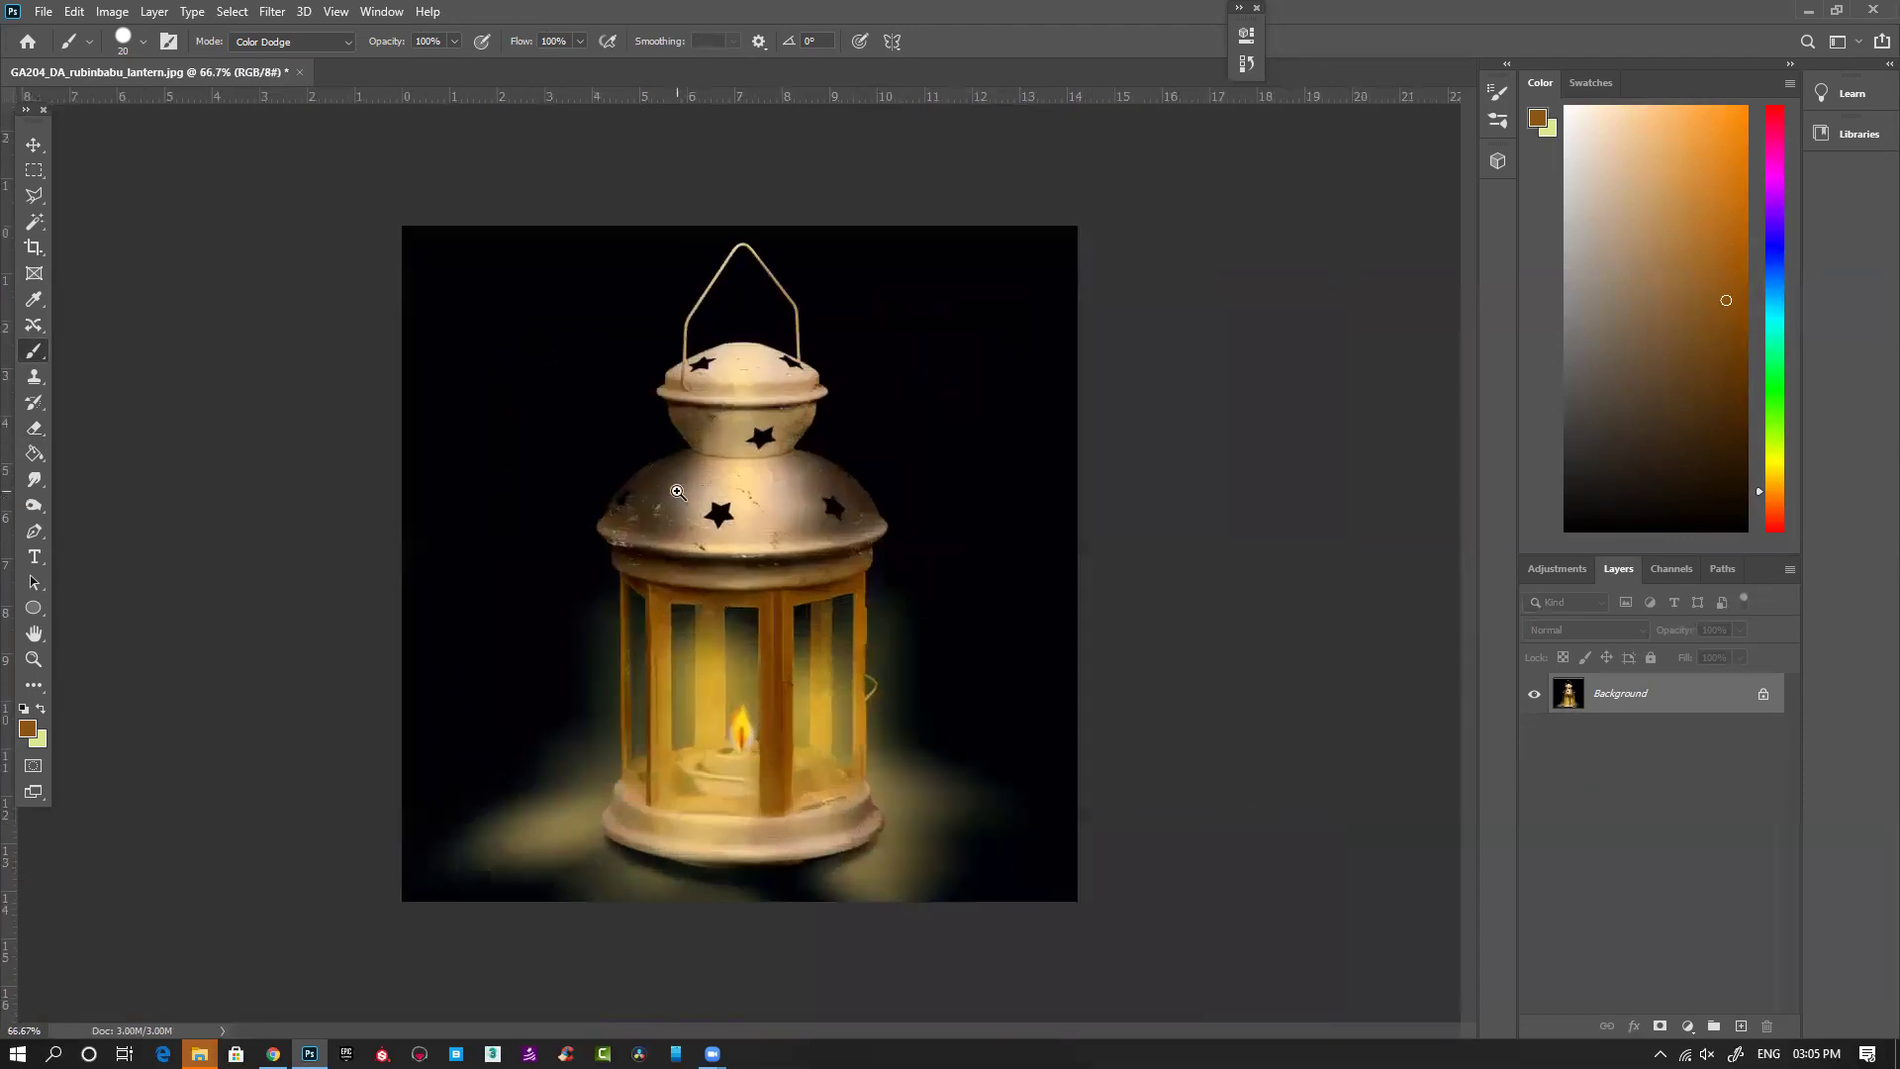
{"action": "left_click", "coordinate": [677, 491], "text": "ctrl"}
{"action": "left_click", "coordinate": [677, 491], "text": "ctrl"}
{"action": "left_click_drag", "start_coordinate": [692, 688], "coordinate": [704, 621]}
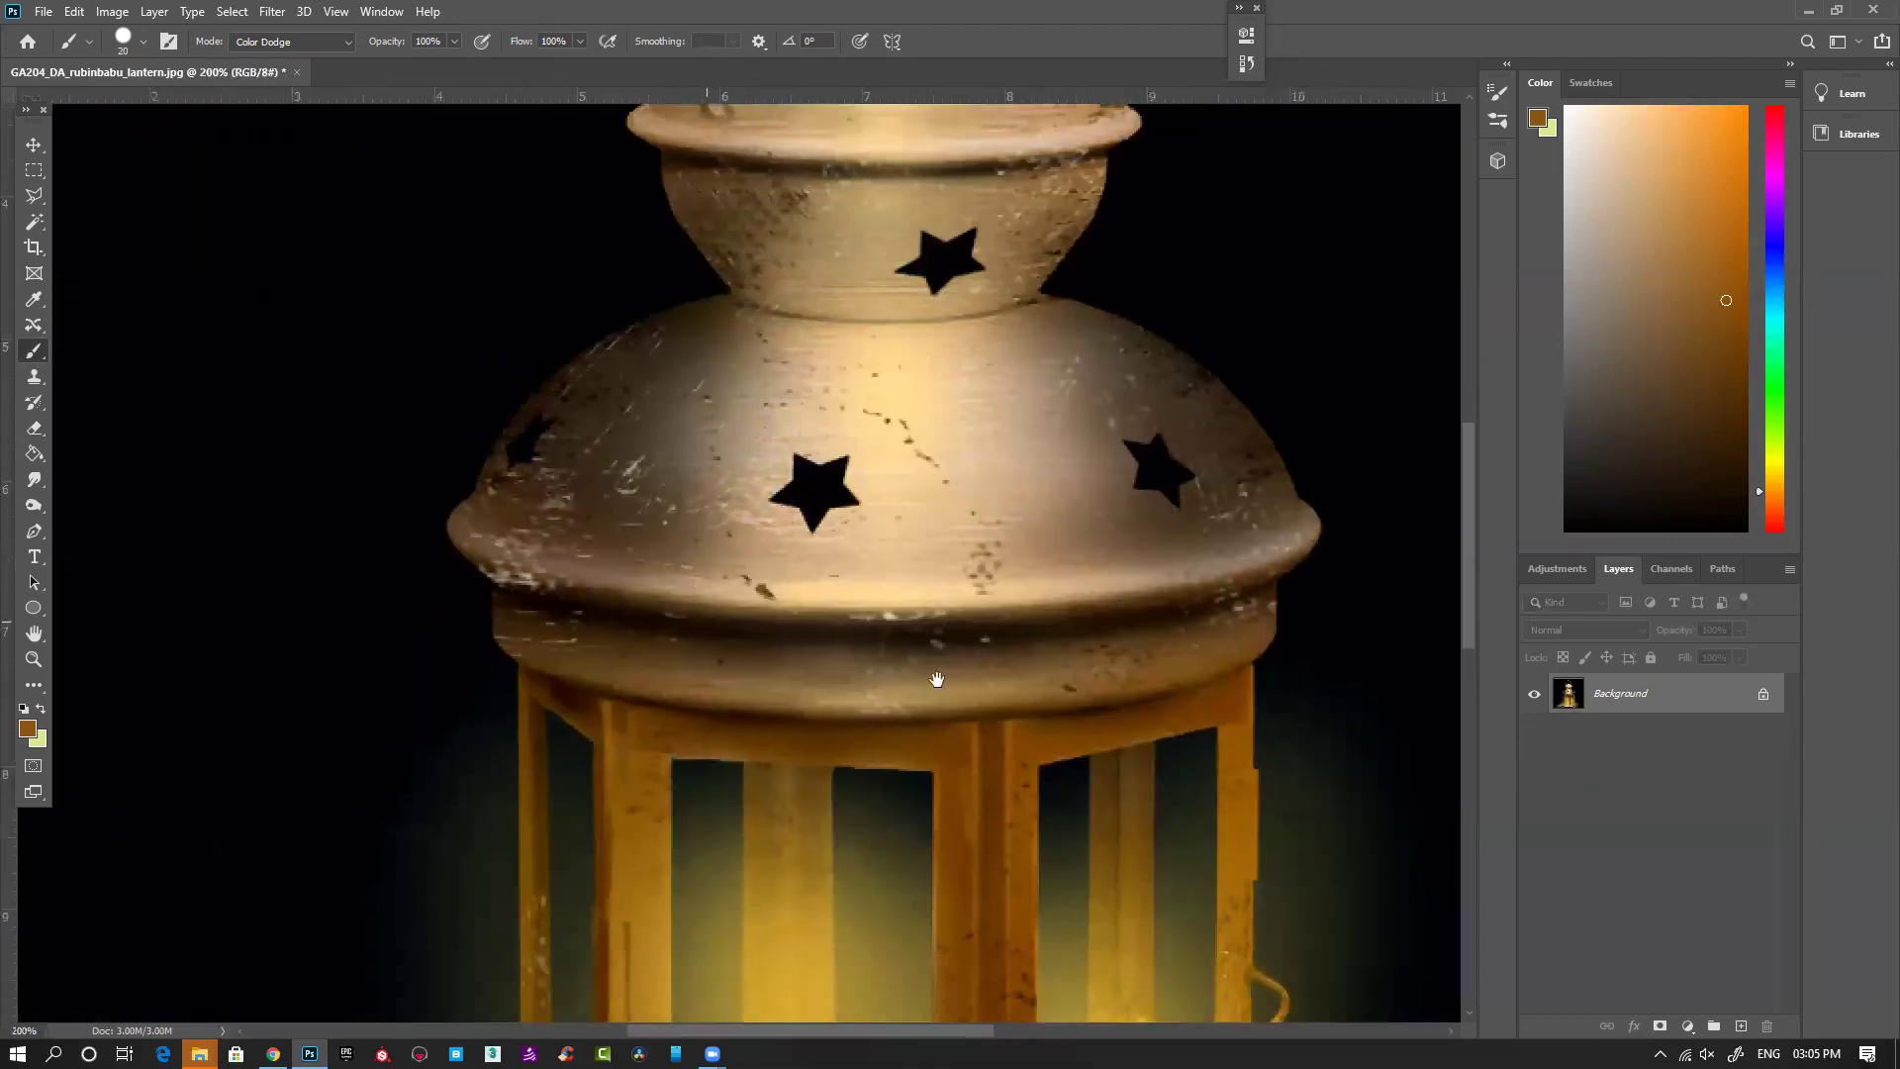
{"action": "left_click_drag", "start_coordinate": [937, 679], "coordinate": [868, 560]}
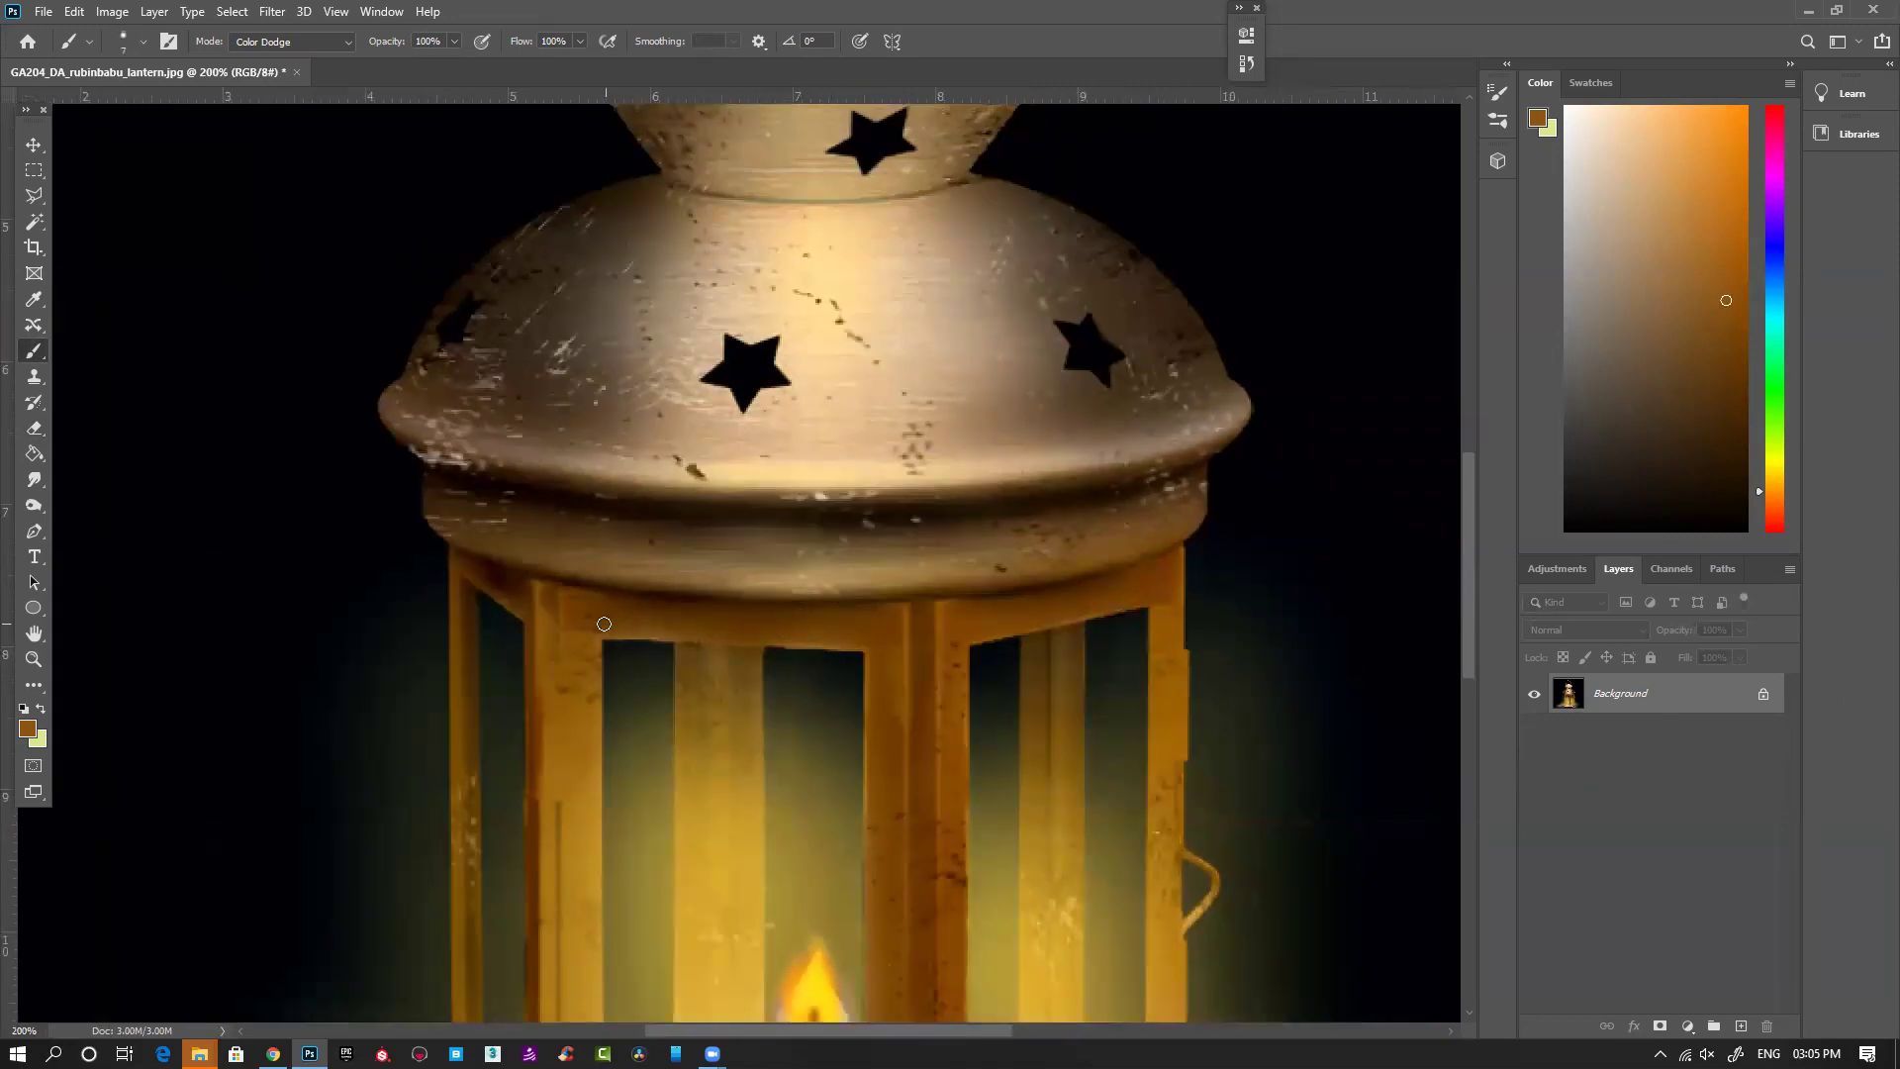
{"action": "left_click_drag", "start_coordinate": [772, 742], "coordinate": [653, 495]}
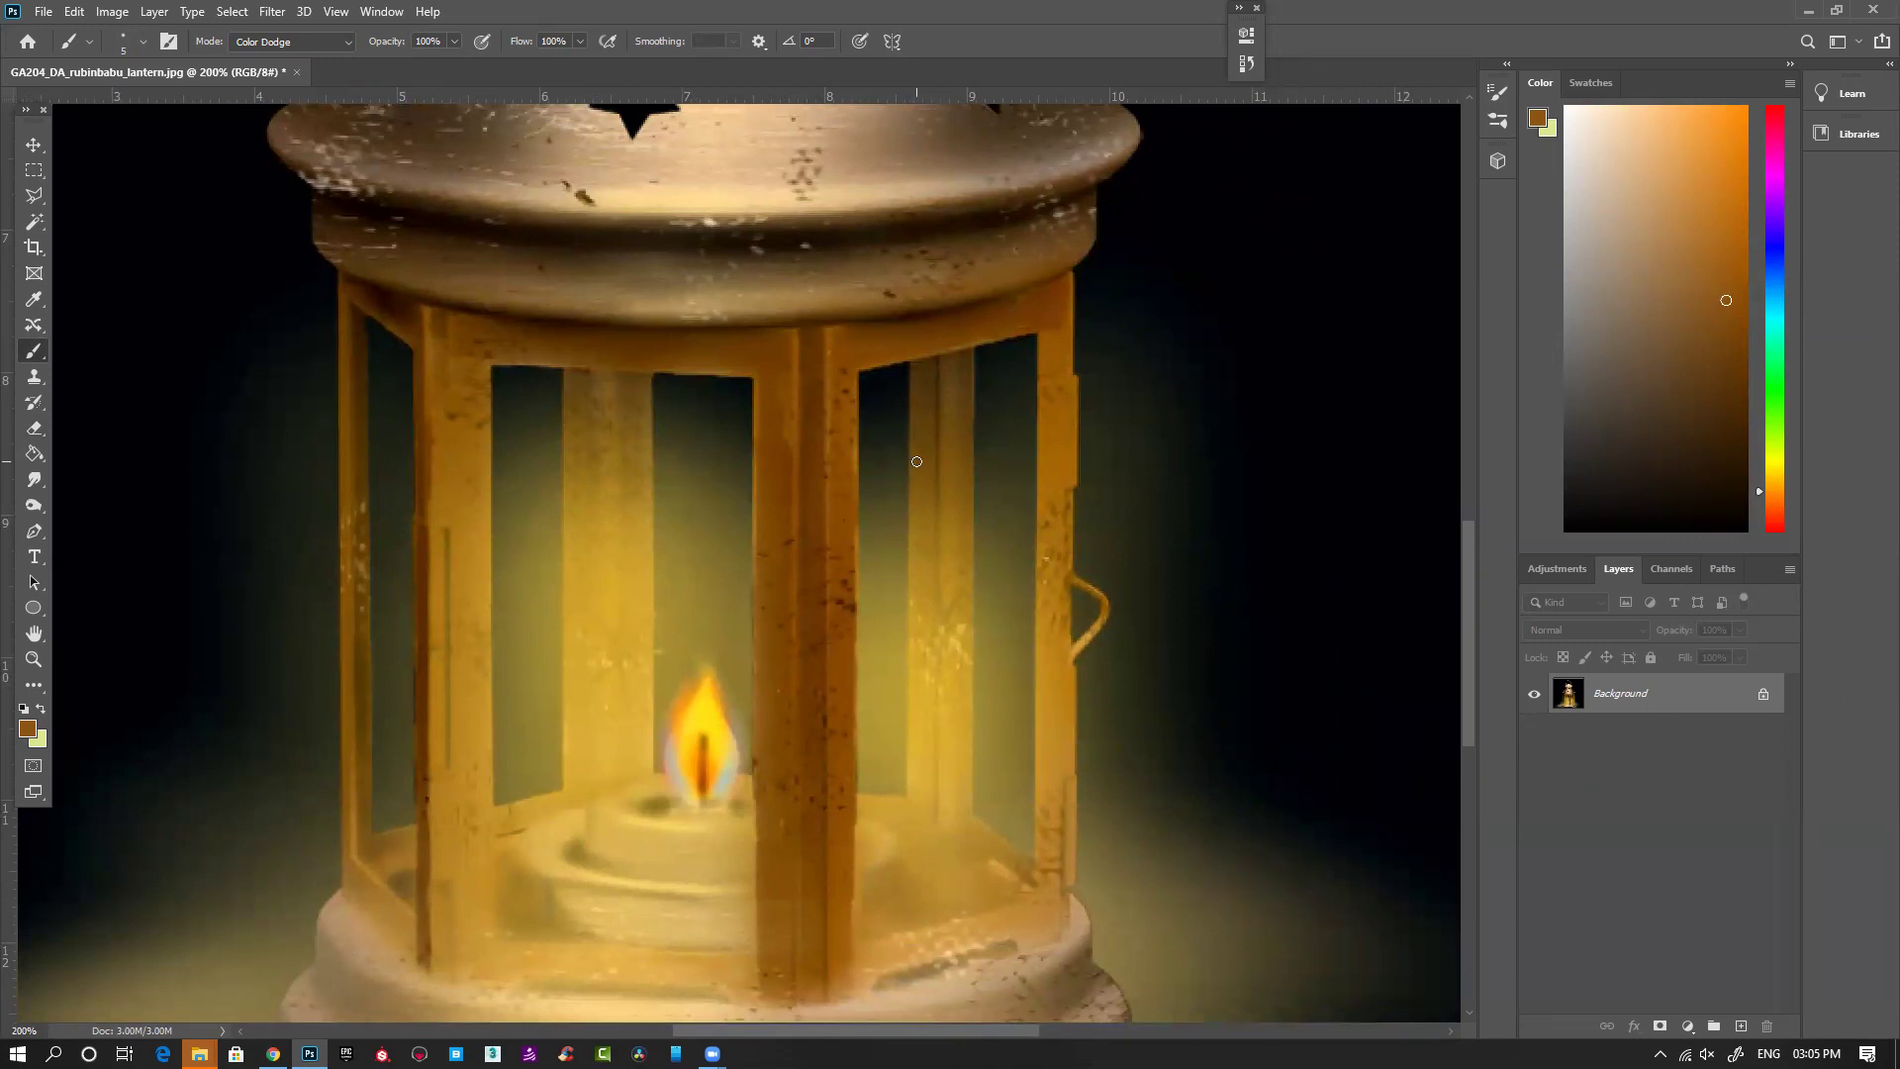
{"action": "key", "text": "ctrl+minus"}
{"action": "key", "text": "ctrl+minus"}
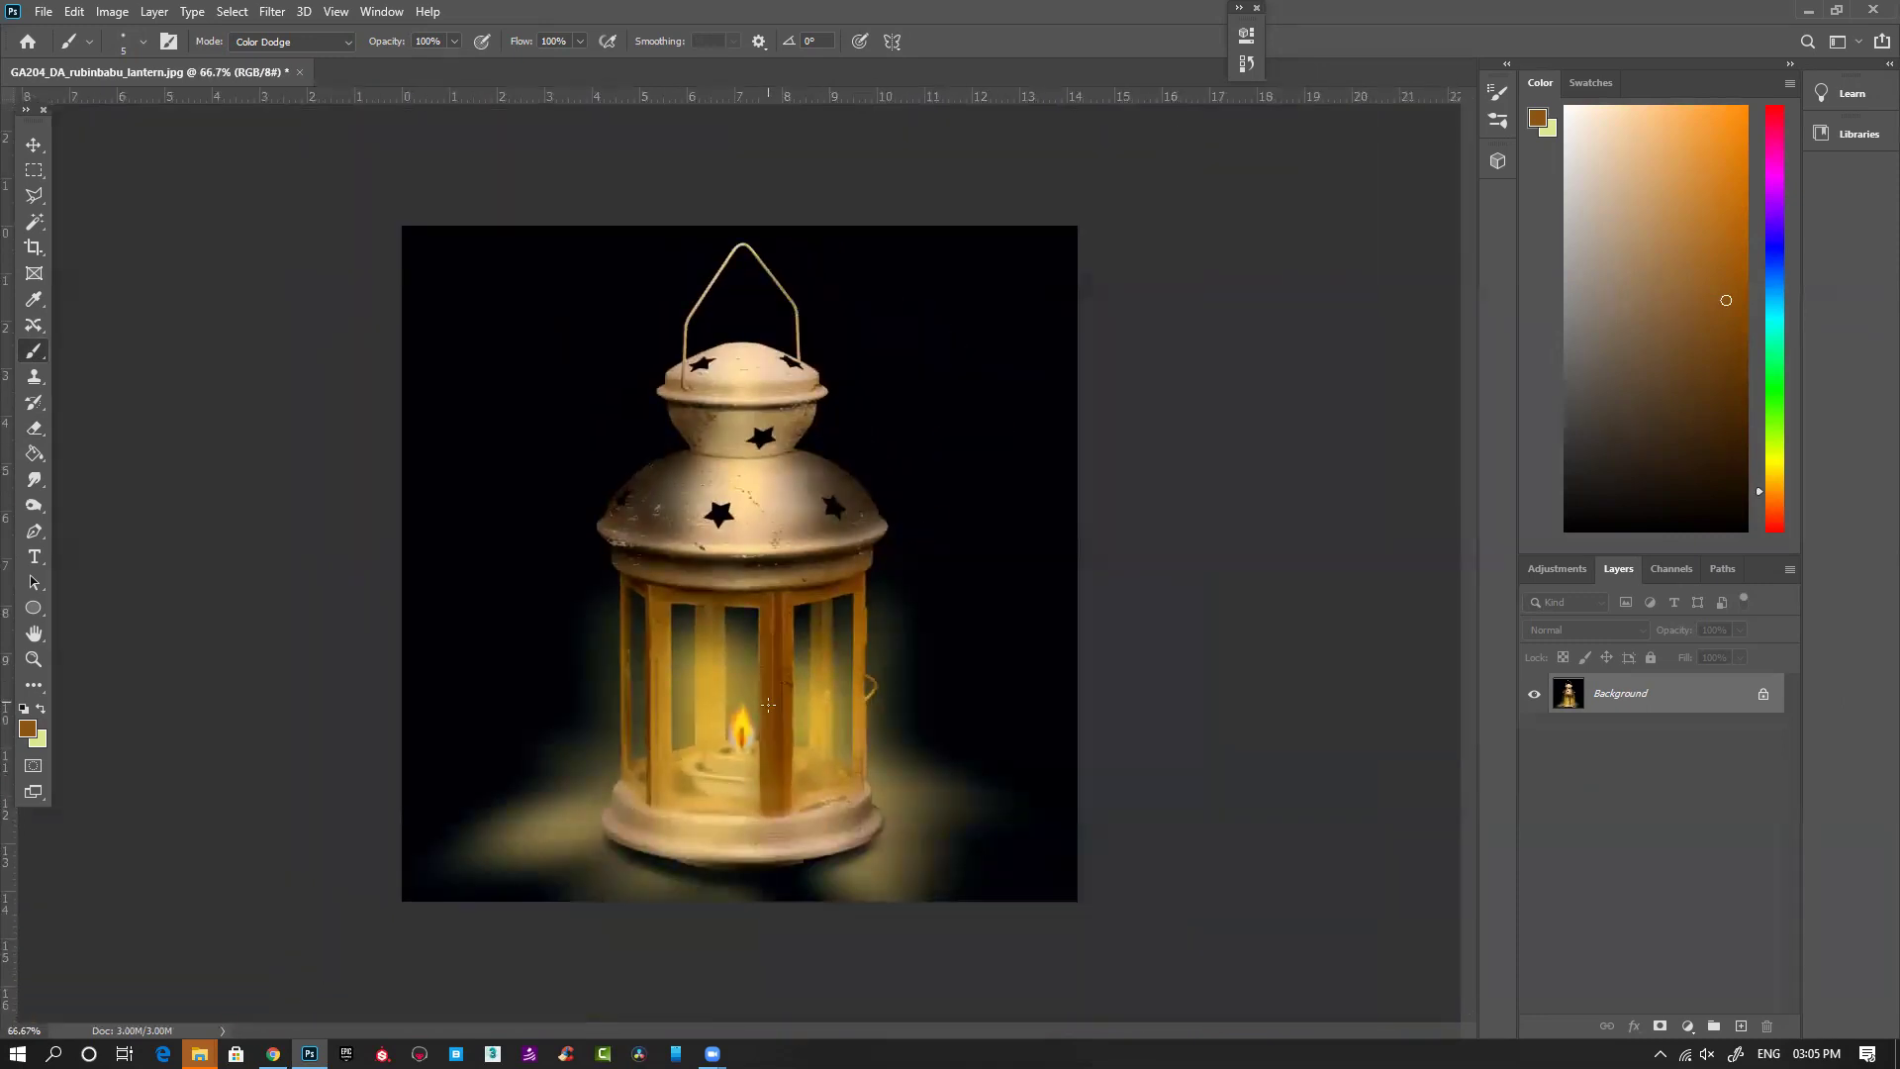
Step: Add a new empty layer above the Background
{"action": "left_click", "coordinate": [823, 910], "text": "ctrl"}
{"action": "left_click", "coordinate": [1742, 1032]}
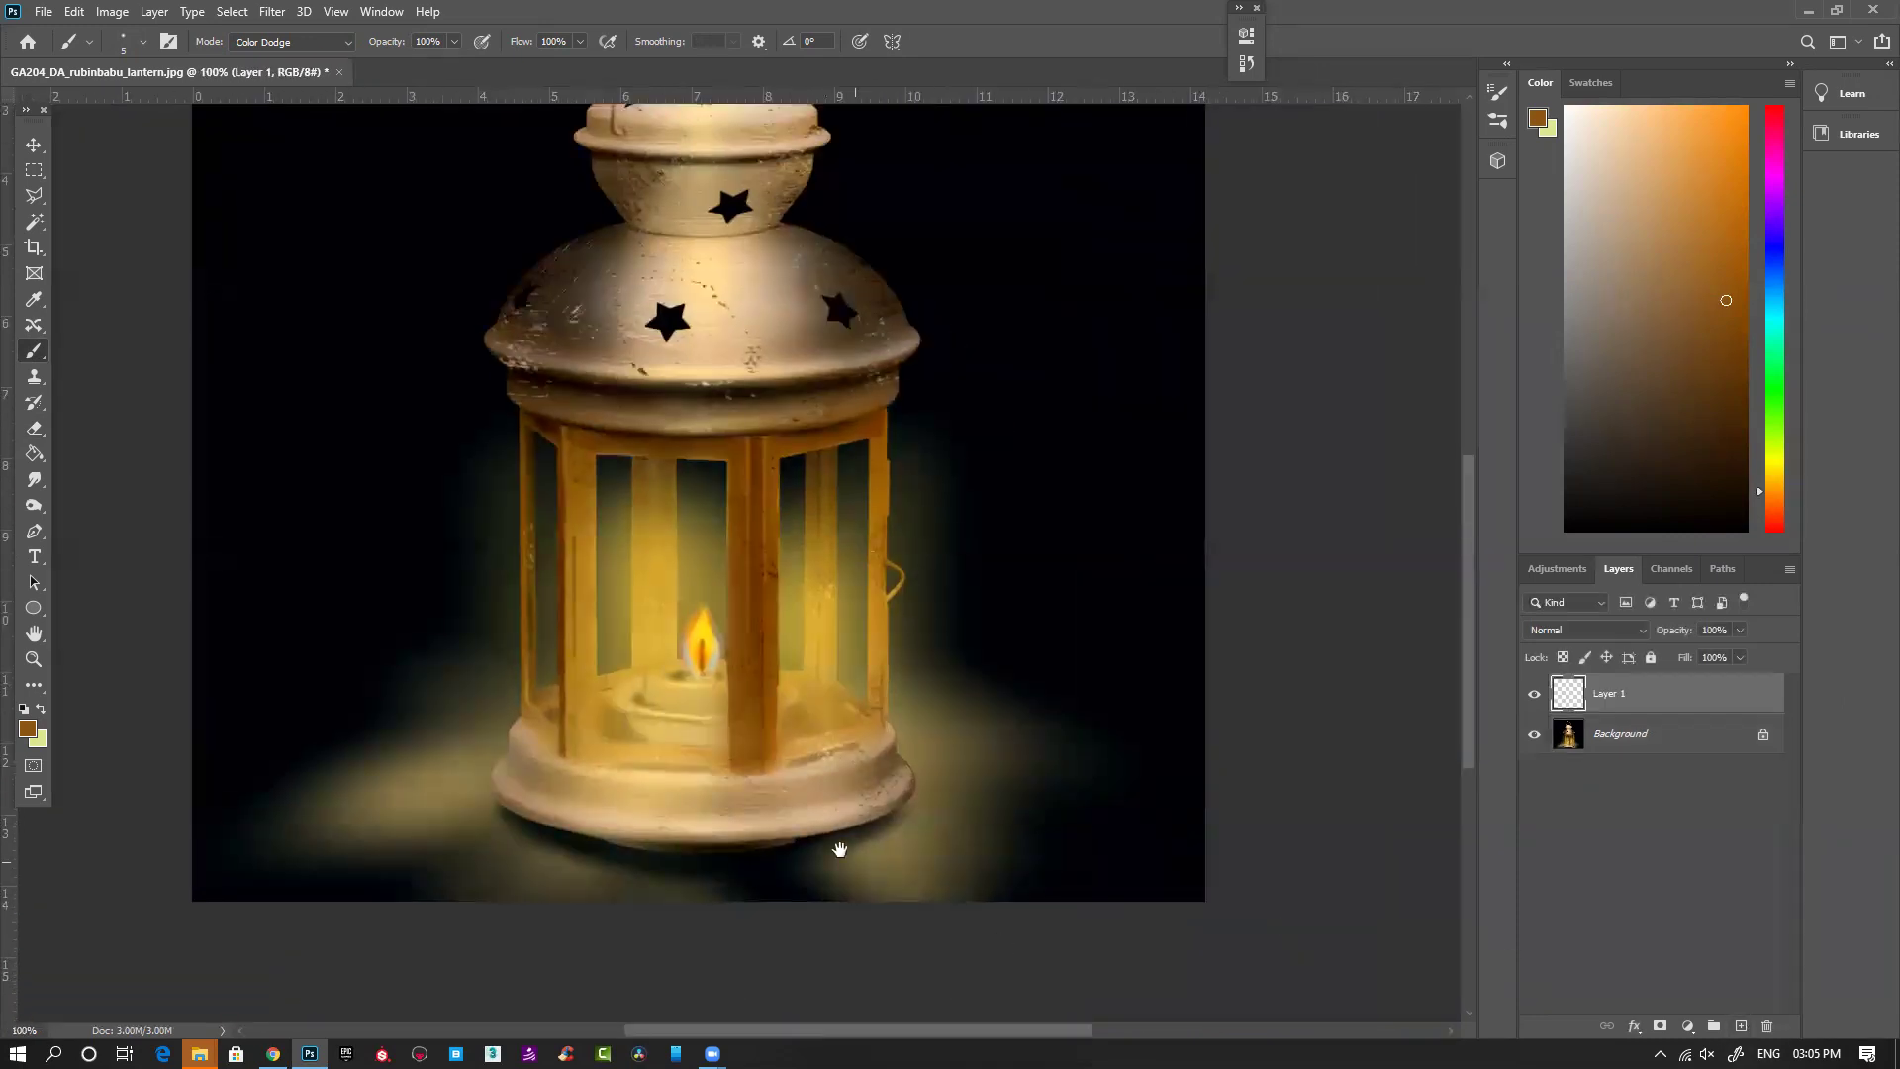
{"action": "left_click_drag", "start_coordinate": [840, 848], "coordinate": [846, 792]}
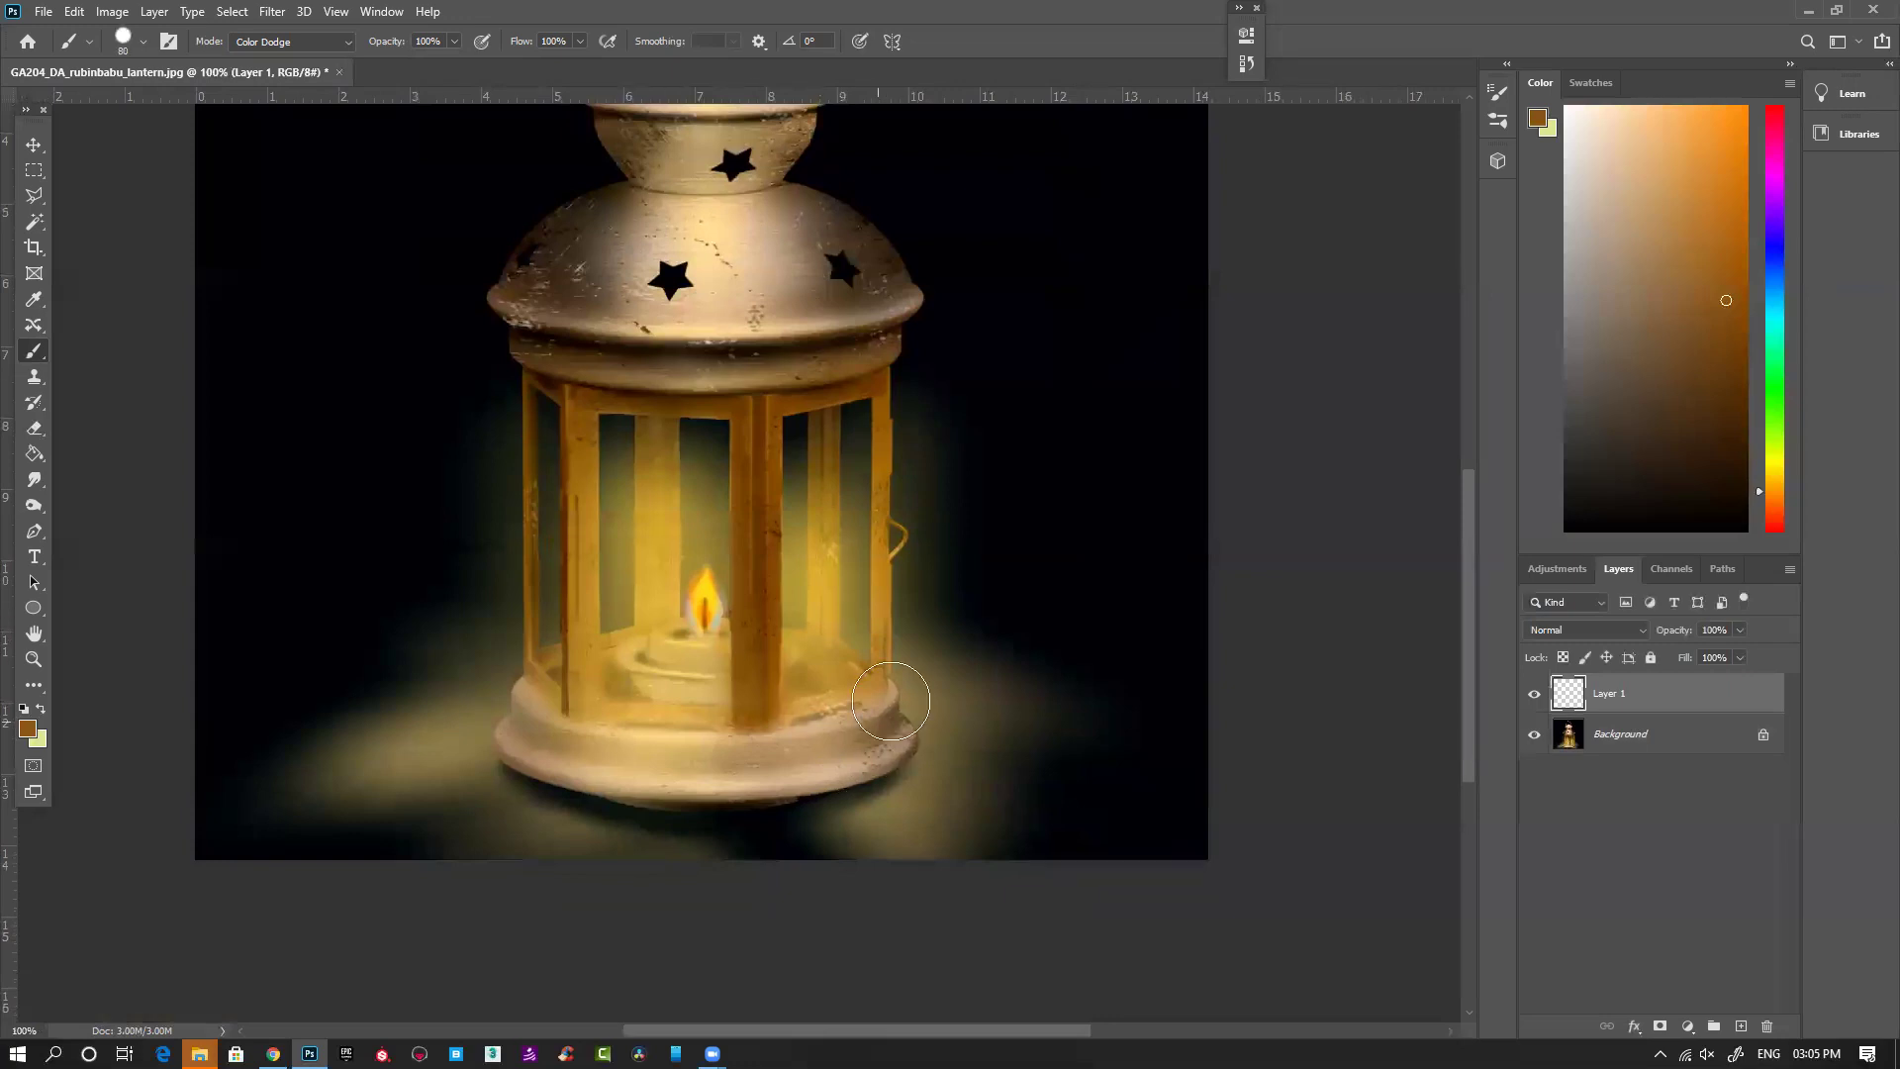
Step: Delete the empty layer and lighten the front of the lantern's base on the Background with the Dodge tool
{"action": "left_click", "coordinate": [34, 504]}
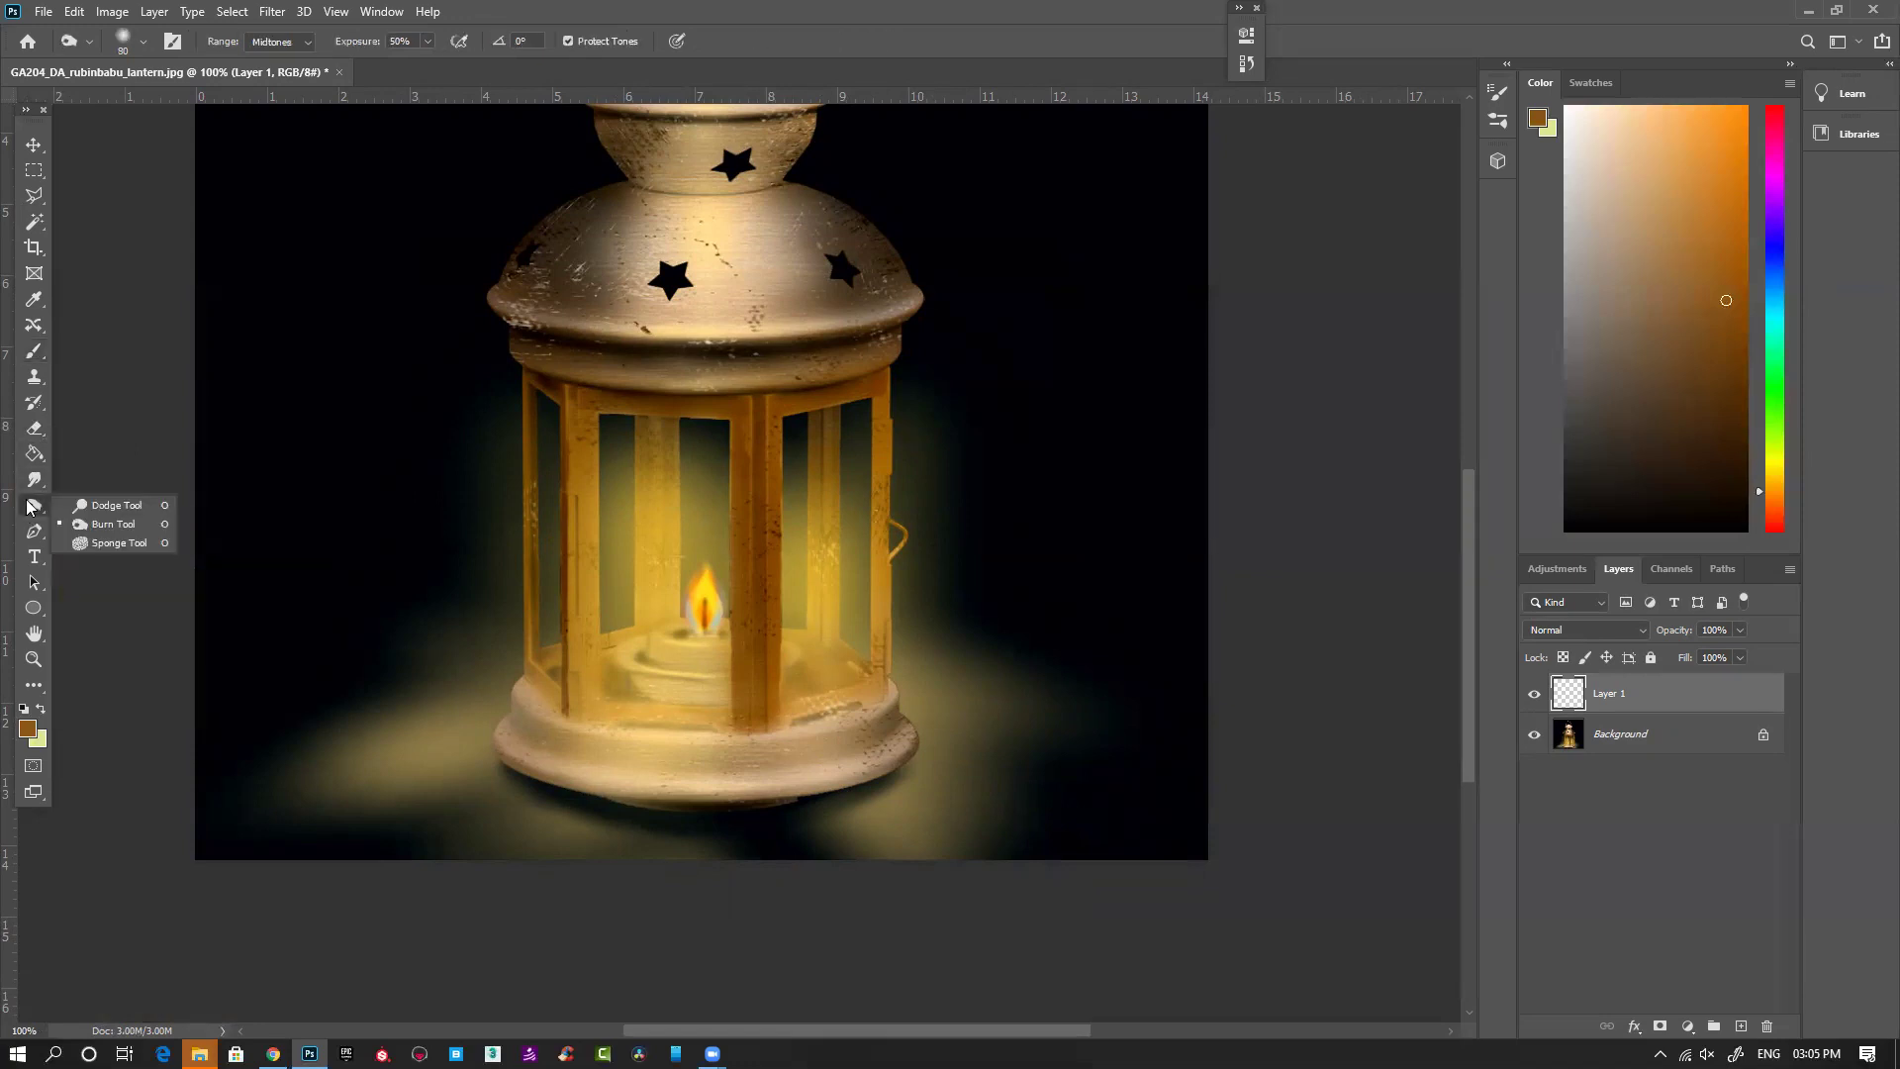
{"action": "left_click", "coordinate": [102, 507]}
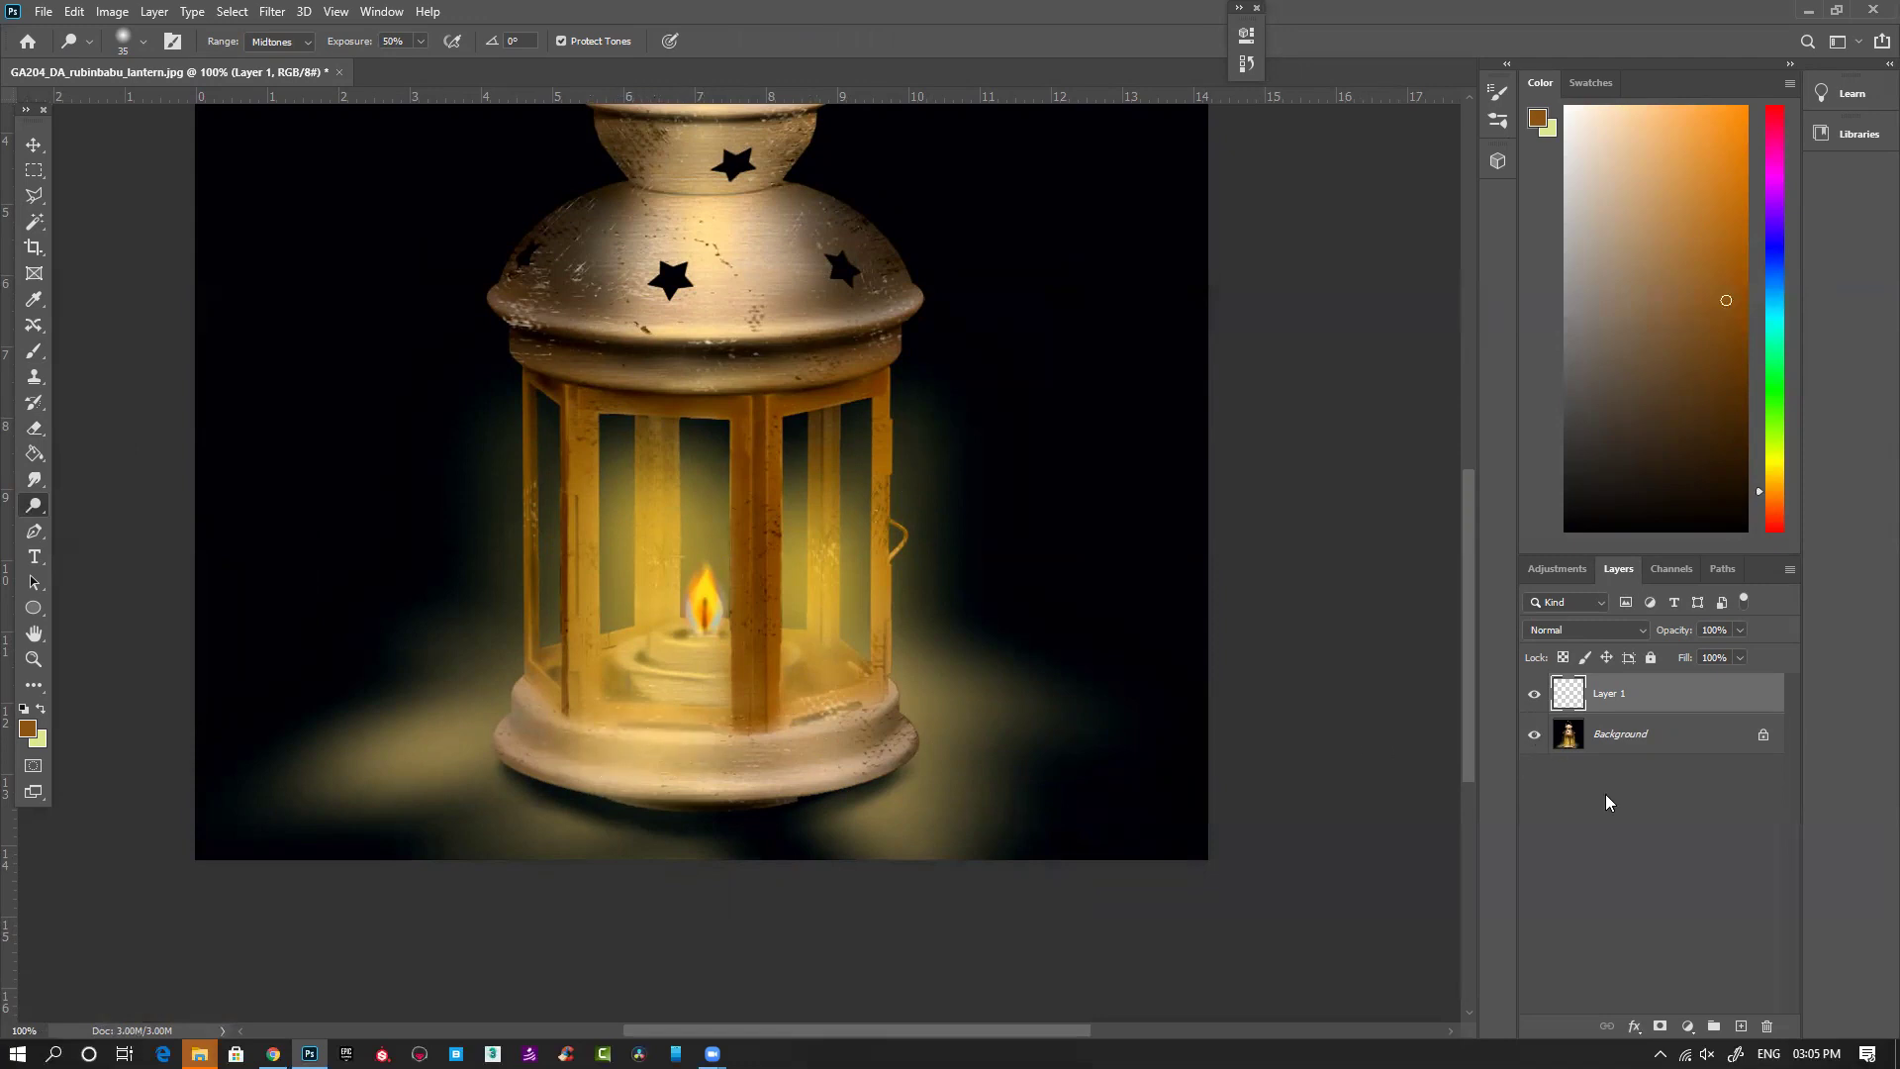
{"action": "left_click", "coordinate": [1765, 1028]}
{"action": "mouse_move", "coordinate": [606, 732]}
{"action": "left_mouse_down"}
{"action": "mouse_move", "coordinate": [708, 744]}
{"action": "mouse_move", "coordinate": [683, 745]}
{"action": "mouse_move", "coordinate": [885, 629]}
{"action": "left_mouse_up"}
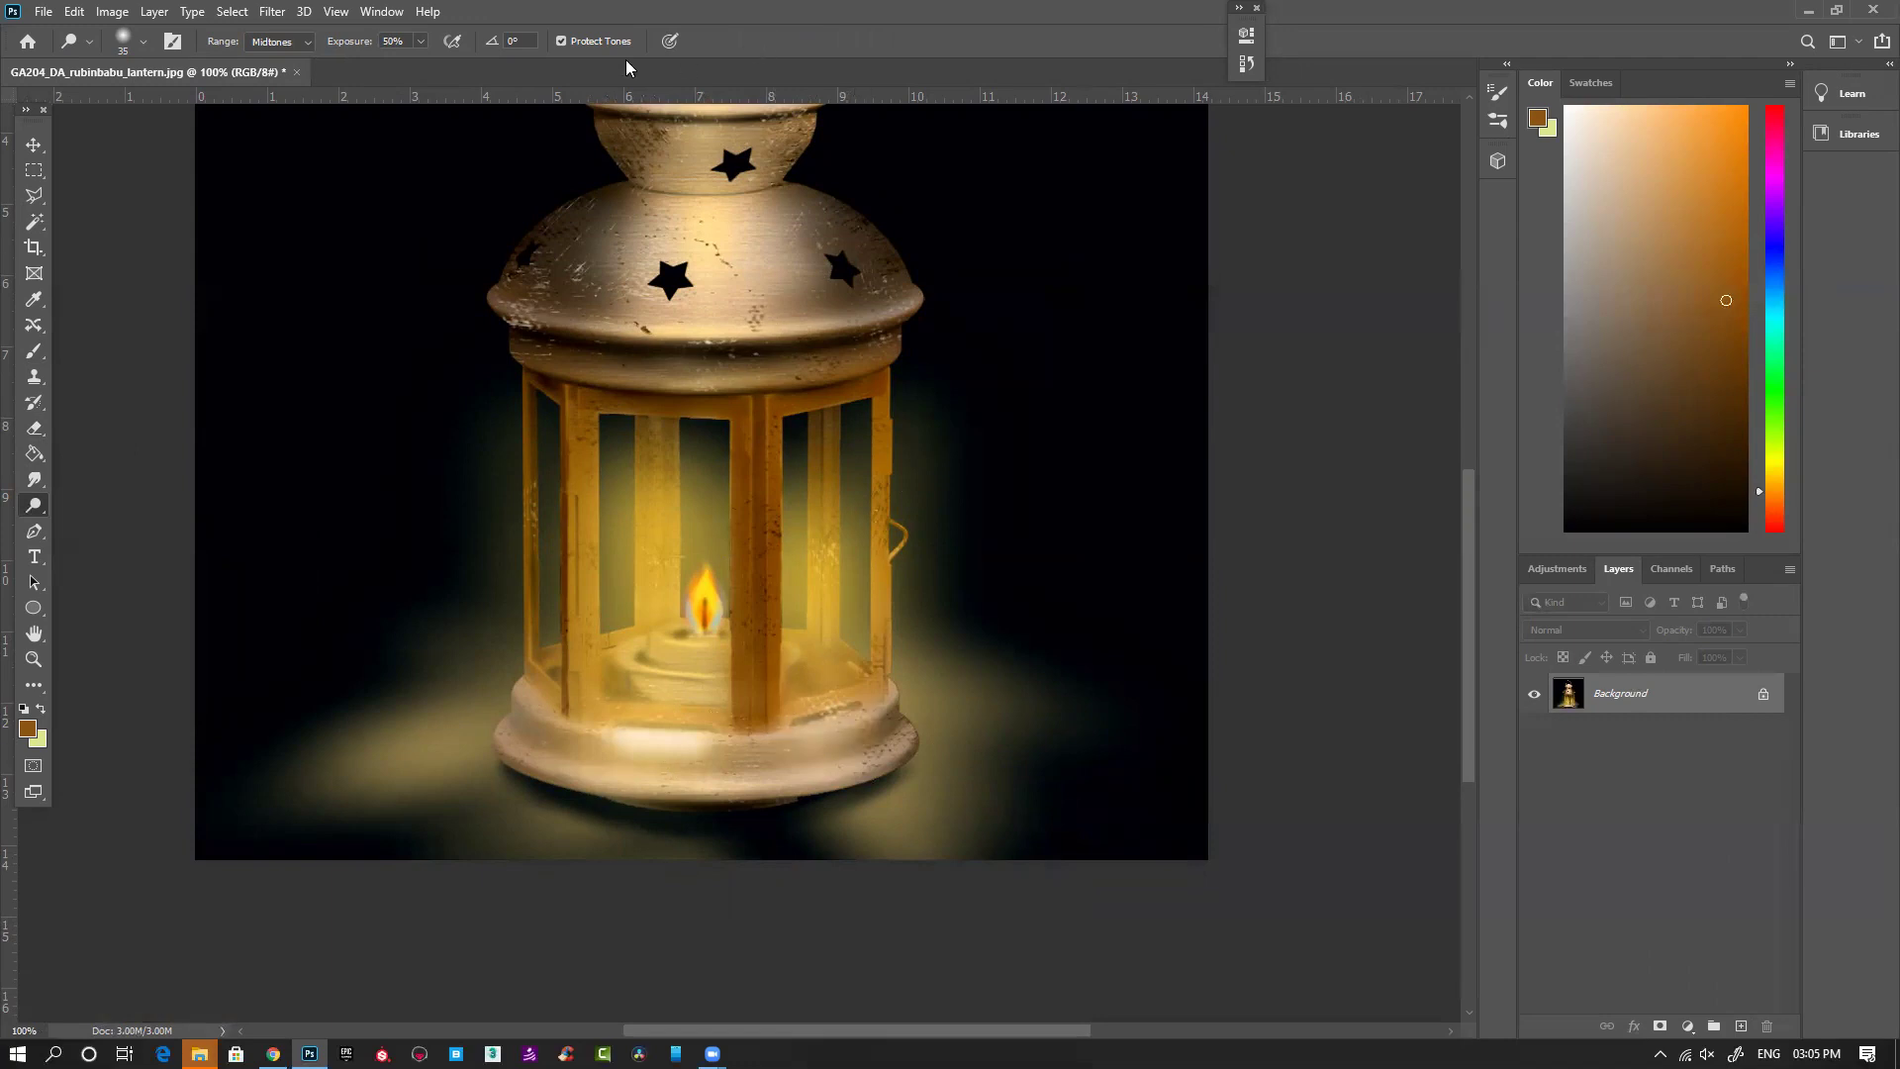
Step: Burn shadows into the candle holder, the lantern's inner floor and the lower edges of the glass frame
{"action": "mouse_move", "coordinate": [879, 730]}
{"action": "left_mouse_down"}
{"action": "mouse_move", "coordinate": [778, 750]}
{"action": "mouse_move", "coordinate": [891, 756]}
{"action": "mouse_move", "coordinate": [632, 774]}
{"action": "mouse_move", "coordinate": [714, 780]}
{"action": "mouse_move", "coordinate": [663, 784]}
{"action": "mouse_move", "coordinate": [513, 744]}
{"action": "mouse_move", "coordinate": [595, 774]}
{"action": "mouse_move", "coordinate": [519, 708]}
{"action": "mouse_move", "coordinate": [570, 761]}
{"action": "mouse_move", "coordinate": [806, 756]}
{"action": "mouse_move", "coordinate": [889, 729]}
{"action": "mouse_move", "coordinate": [632, 763]}
{"action": "mouse_move", "coordinate": [747, 763]}
{"action": "mouse_move", "coordinate": [499, 734]}
{"action": "mouse_move", "coordinate": [627, 763]}
{"action": "mouse_move", "coordinate": [741, 760]}
{"action": "mouse_move", "coordinate": [707, 765]}
{"action": "mouse_move", "coordinate": [892, 734]}
{"action": "mouse_move", "coordinate": [526, 743]}
{"action": "mouse_move", "coordinate": [600, 785]}
{"action": "mouse_move", "coordinate": [505, 752]}
{"action": "mouse_move", "coordinate": [718, 796]}
{"action": "mouse_move", "coordinate": [847, 784]}
{"action": "mouse_move", "coordinate": [770, 780]}
{"action": "mouse_move", "coordinate": [905, 750]}
{"action": "mouse_move", "coordinate": [875, 750]}
{"action": "mouse_move", "coordinate": [896, 697]}
{"action": "mouse_move", "coordinate": [709, 742]}
{"action": "mouse_move", "coordinate": [570, 718]}
{"action": "mouse_move", "coordinate": [714, 727]}
{"action": "mouse_move", "coordinate": [537, 686]}
{"action": "mouse_move", "coordinate": [614, 663]}
{"action": "mouse_move", "coordinate": [748, 705]}
{"action": "mouse_move", "coordinate": [822, 668]}
{"action": "mouse_move", "coordinate": [778, 691]}
{"action": "mouse_move", "coordinate": [860, 678]}
{"action": "mouse_move", "coordinate": [816, 660]}
{"action": "mouse_move", "coordinate": [845, 684]}
{"action": "mouse_move", "coordinate": [658, 694]}
{"action": "mouse_move", "coordinate": [701, 698]}
{"action": "mouse_move", "coordinate": [555, 658]}
{"action": "mouse_move", "coordinate": [718, 658]}
{"action": "mouse_move", "coordinate": [663, 654]}
{"action": "mouse_move", "coordinate": [644, 677]}
{"action": "mouse_move", "coordinate": [713, 693]}
{"action": "mouse_move", "coordinate": [625, 705]}
{"action": "mouse_move", "coordinate": [768, 705]}
{"action": "left_mouse_up"}
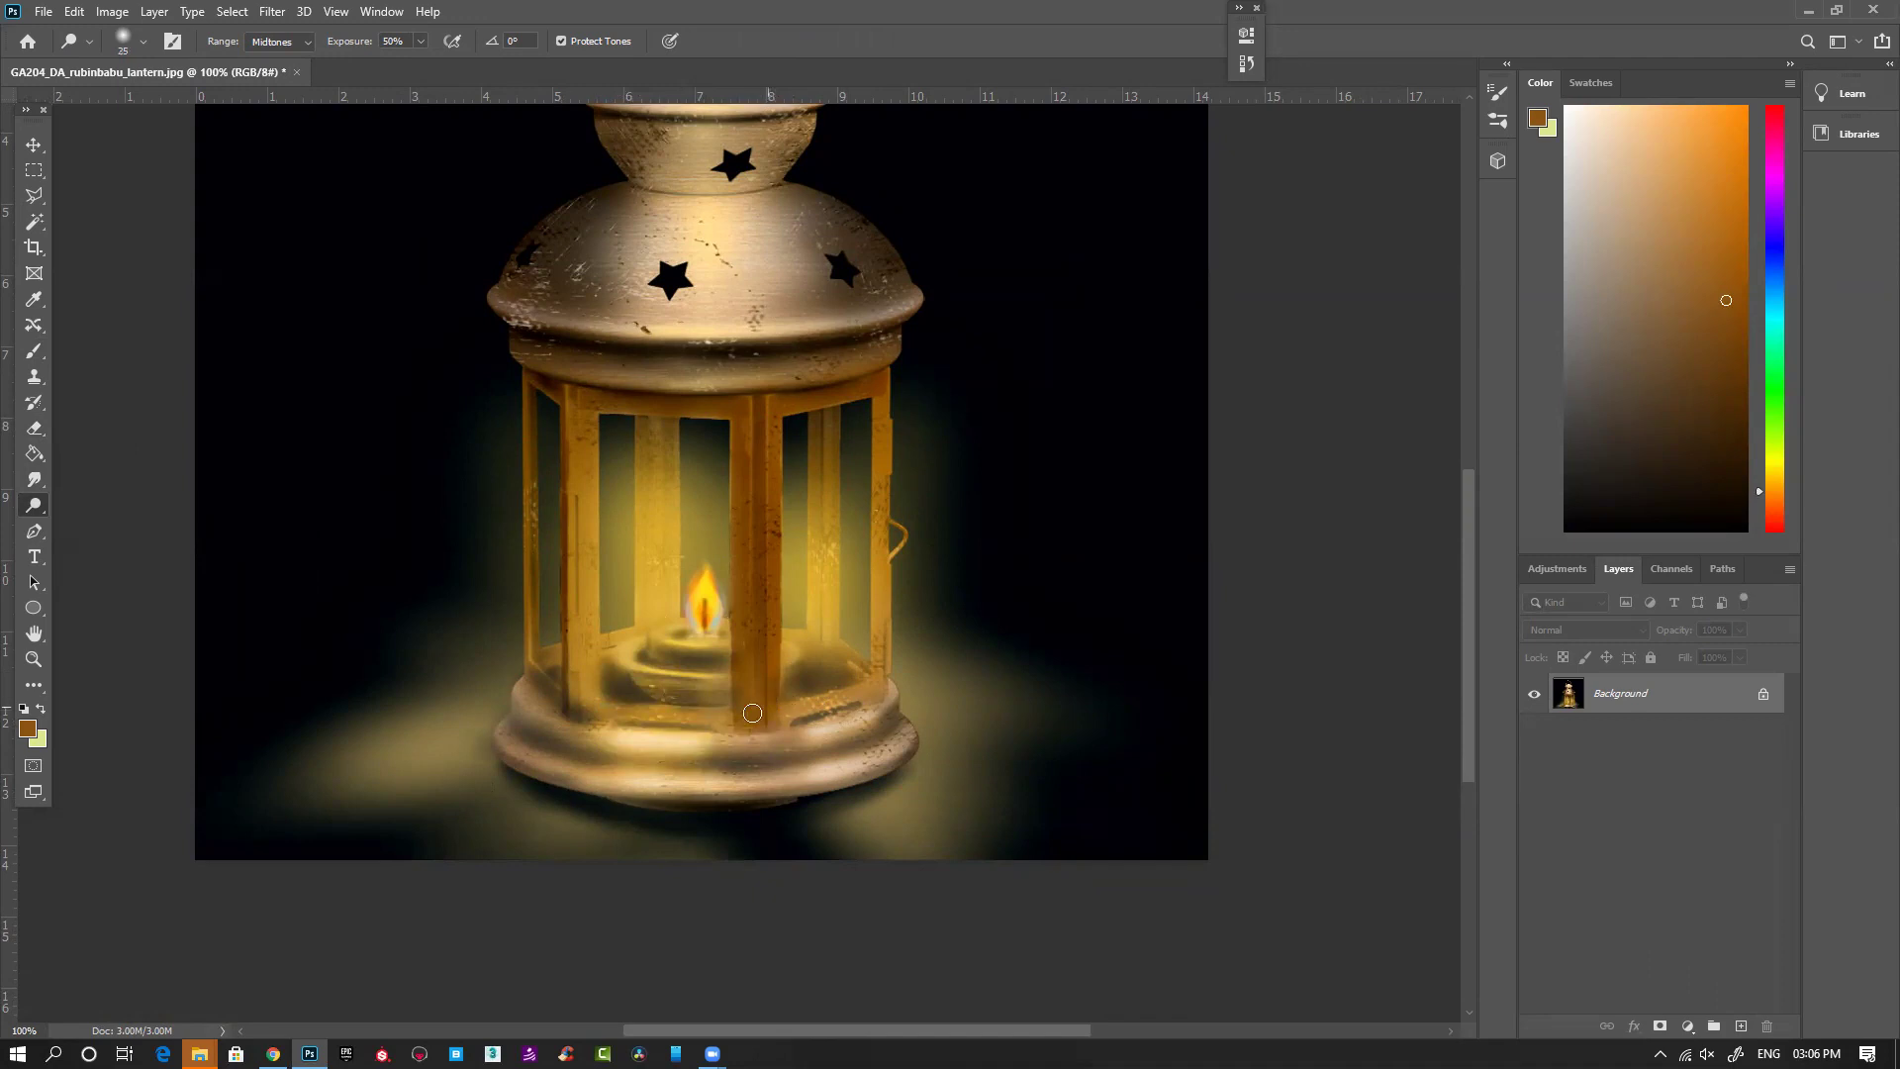
{"action": "left_click", "coordinate": [698, 737]}
{"action": "left_click", "coordinate": [698, 738]}
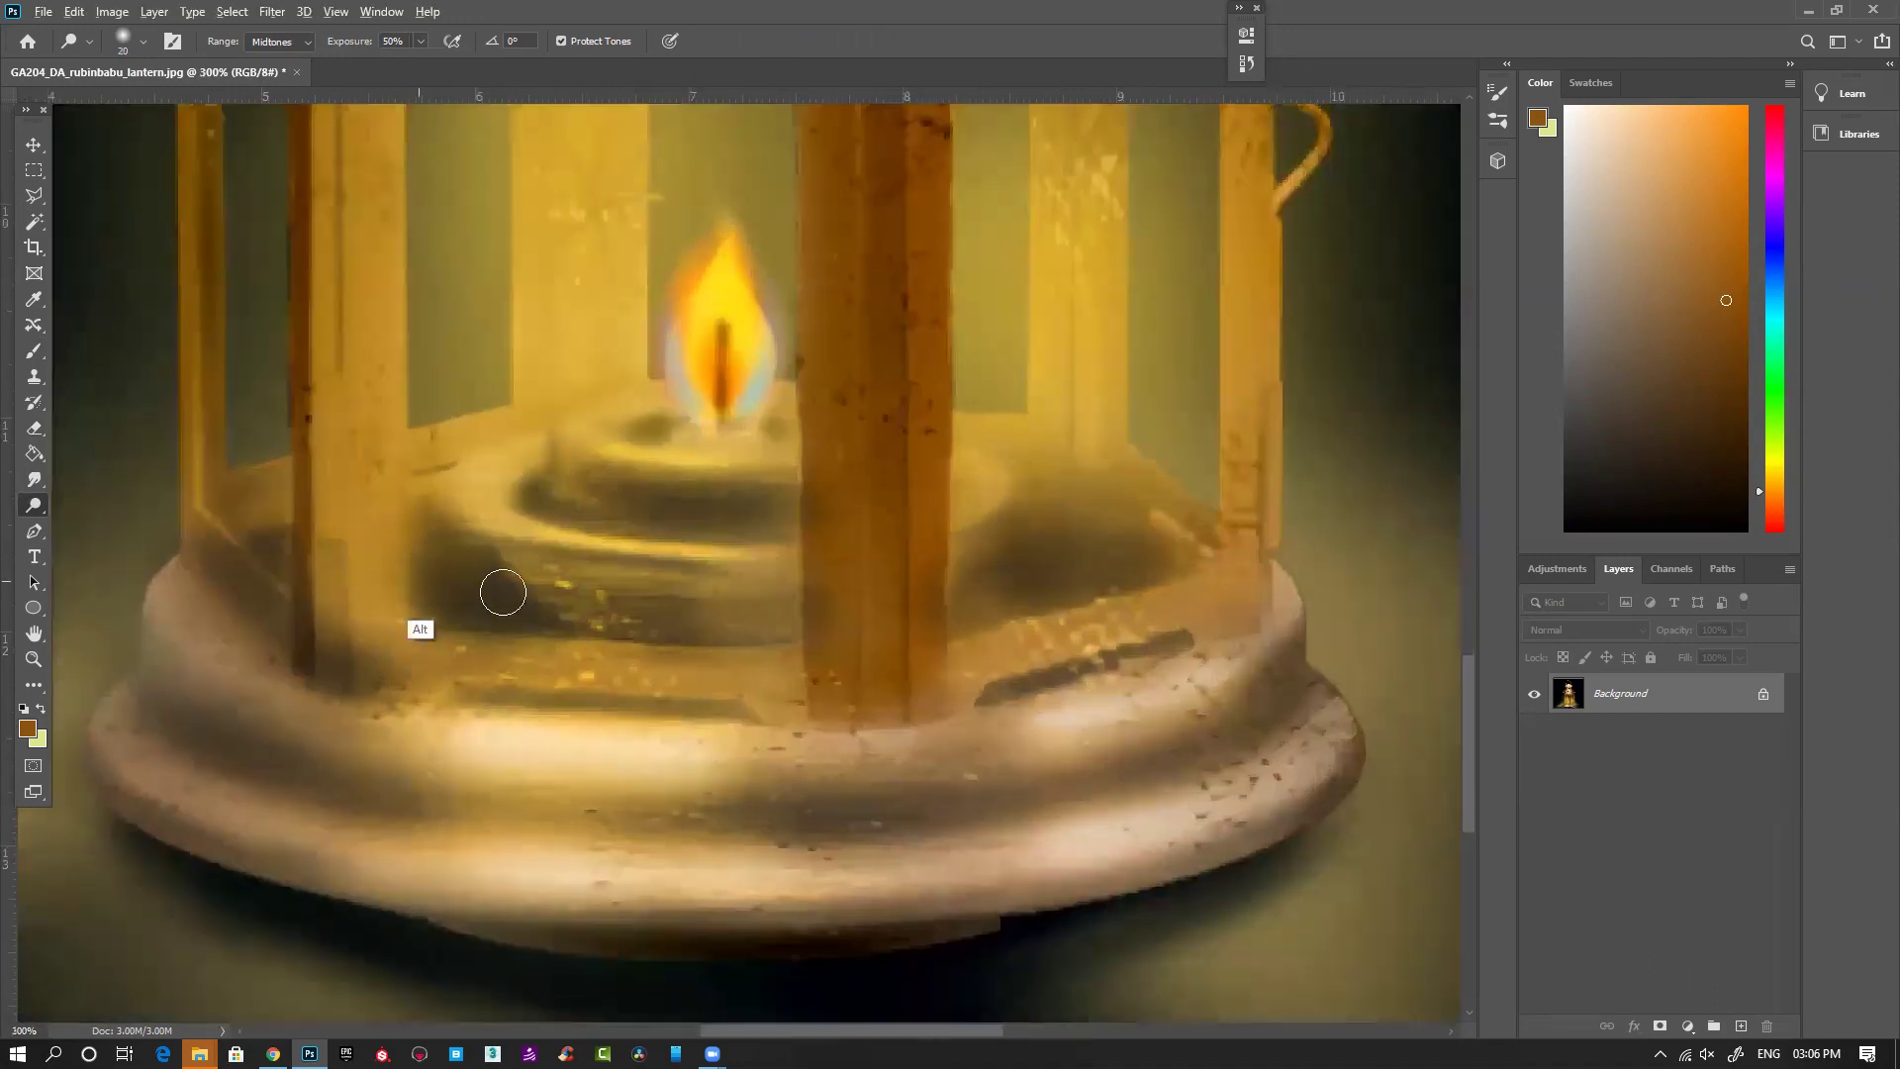
{"action": "mouse_move", "coordinate": [399, 595]}
{"action": "left_mouse_down"}
{"action": "mouse_move", "coordinate": [424, 665]}
{"action": "mouse_move", "coordinate": [752, 690]}
{"action": "left_mouse_up"}
{"action": "mouse_move", "coordinate": [399, 573]}
{"action": "left_mouse_down"}
{"action": "mouse_move", "coordinate": [411, 678]}
{"action": "mouse_move", "coordinate": [806, 697]}
{"action": "mouse_move", "coordinate": [446, 683]}
{"action": "left_mouse_up"}
{"action": "mouse_move", "coordinate": [1005, 645]}
{"action": "left_mouse_down"}
{"action": "mouse_move", "coordinate": [1224, 579]}
{"action": "mouse_move", "coordinate": [1073, 616]}
{"action": "mouse_move", "coordinate": [1194, 616]}
{"action": "mouse_move", "coordinate": [1232, 582]}
{"action": "mouse_move", "coordinate": [1026, 656]}
{"action": "mouse_move", "coordinate": [1195, 637]}
{"action": "mouse_move", "coordinate": [1073, 671]}
{"action": "mouse_move", "coordinate": [1261, 589]}
{"action": "mouse_move", "coordinate": [1248, 648]}
{"action": "mouse_move", "coordinate": [1159, 529]}
{"action": "mouse_move", "coordinate": [1175, 540]}
{"action": "mouse_move", "coordinate": [1090, 463]}
{"action": "mouse_move", "coordinate": [1153, 563]}
{"action": "mouse_move", "coordinate": [1052, 462]}
{"action": "mouse_move", "coordinate": [1029, 464]}
{"action": "mouse_move", "coordinate": [1090, 462]}
{"action": "mouse_move", "coordinate": [1117, 522]}
{"action": "mouse_move", "coordinate": [1092, 482]}
{"action": "mouse_move", "coordinate": [1020, 470]}
{"action": "mouse_move", "coordinate": [1020, 549]}
{"action": "mouse_move", "coordinate": [979, 553]}
{"action": "mouse_move", "coordinate": [969, 597]}
{"action": "mouse_move", "coordinate": [1003, 515]}
{"action": "mouse_move", "coordinate": [961, 581]}
{"action": "mouse_move", "coordinate": [882, 600]}
{"action": "left_mouse_up"}
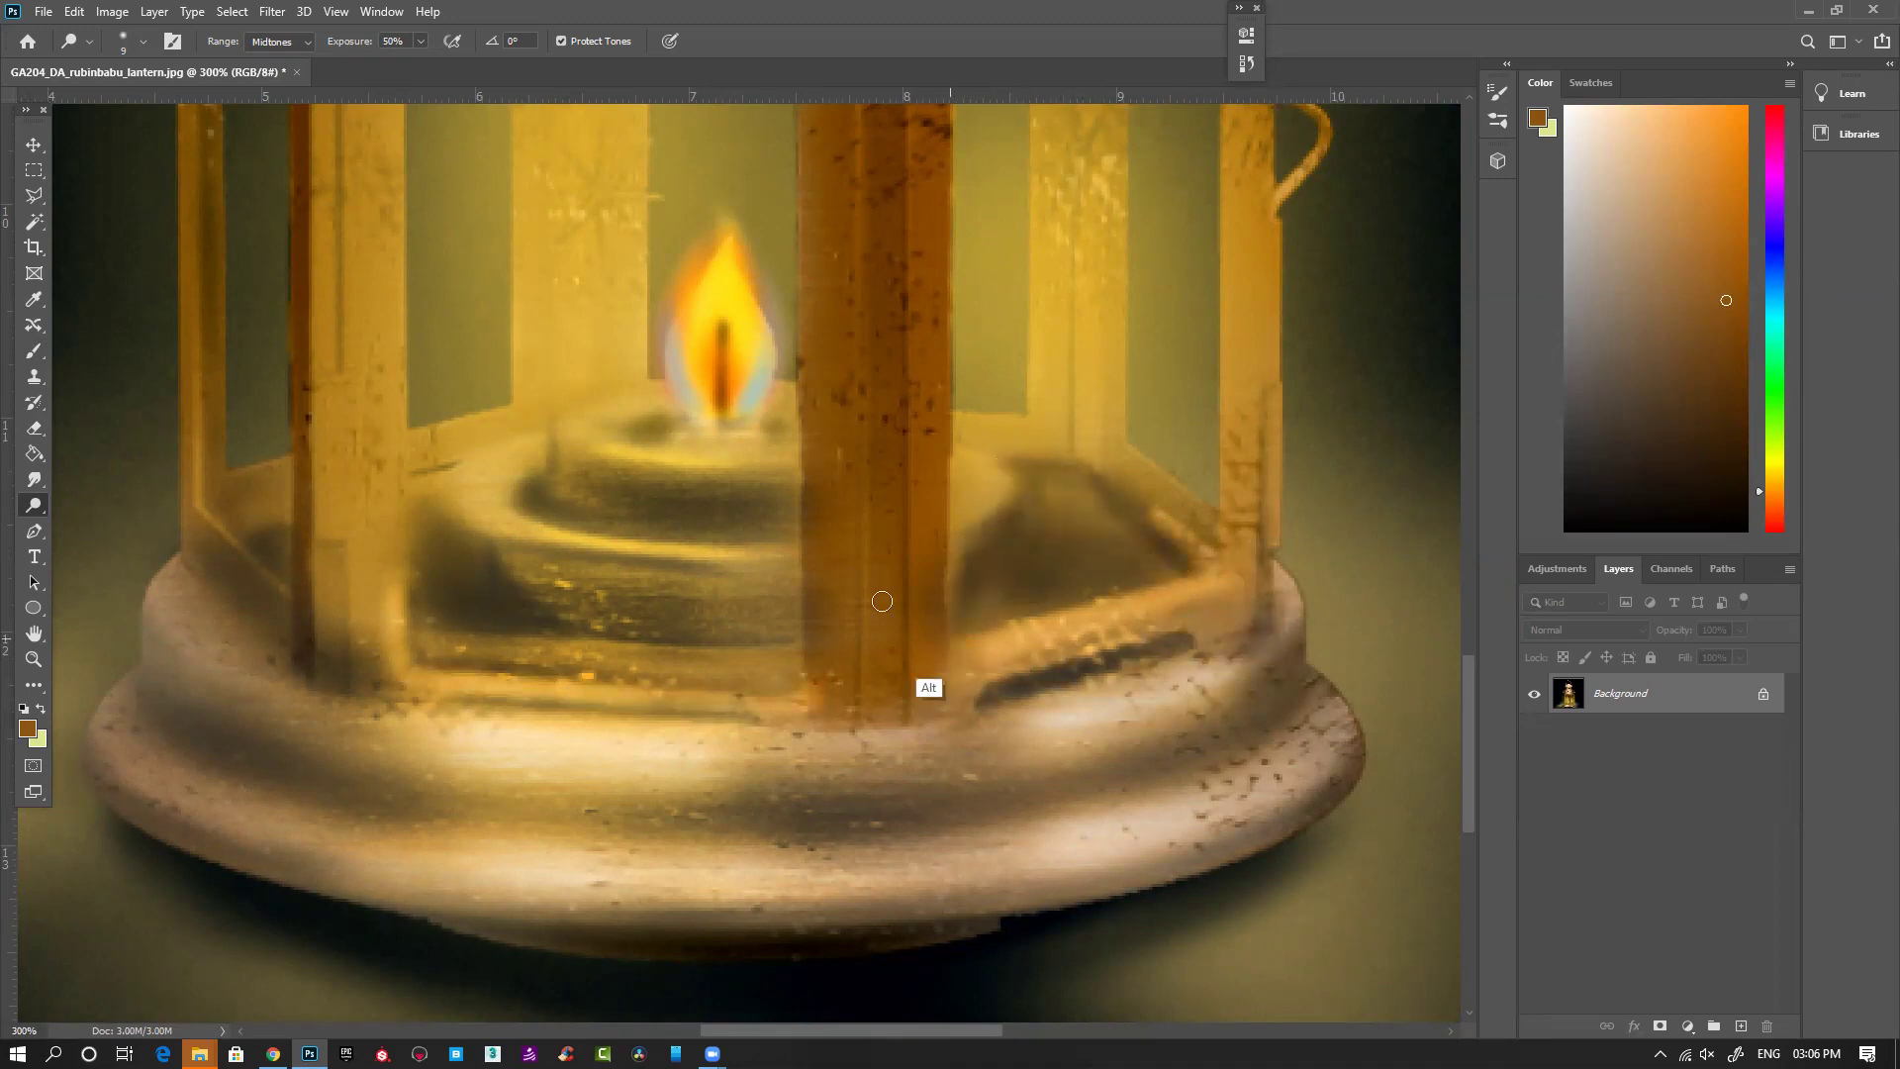
{"action": "mouse_move", "coordinate": [195, 594]}
{"action": "left_mouse_down"}
{"action": "mouse_move", "coordinate": [324, 694]}
{"action": "mouse_move", "coordinate": [233, 593]}
{"action": "mouse_move", "coordinate": [299, 583]}
{"action": "mouse_move", "coordinate": [302, 691]}
{"action": "left_mouse_up"}
{"action": "left_click_drag", "start_coordinate": [254, 505], "coordinate": [287, 520]}
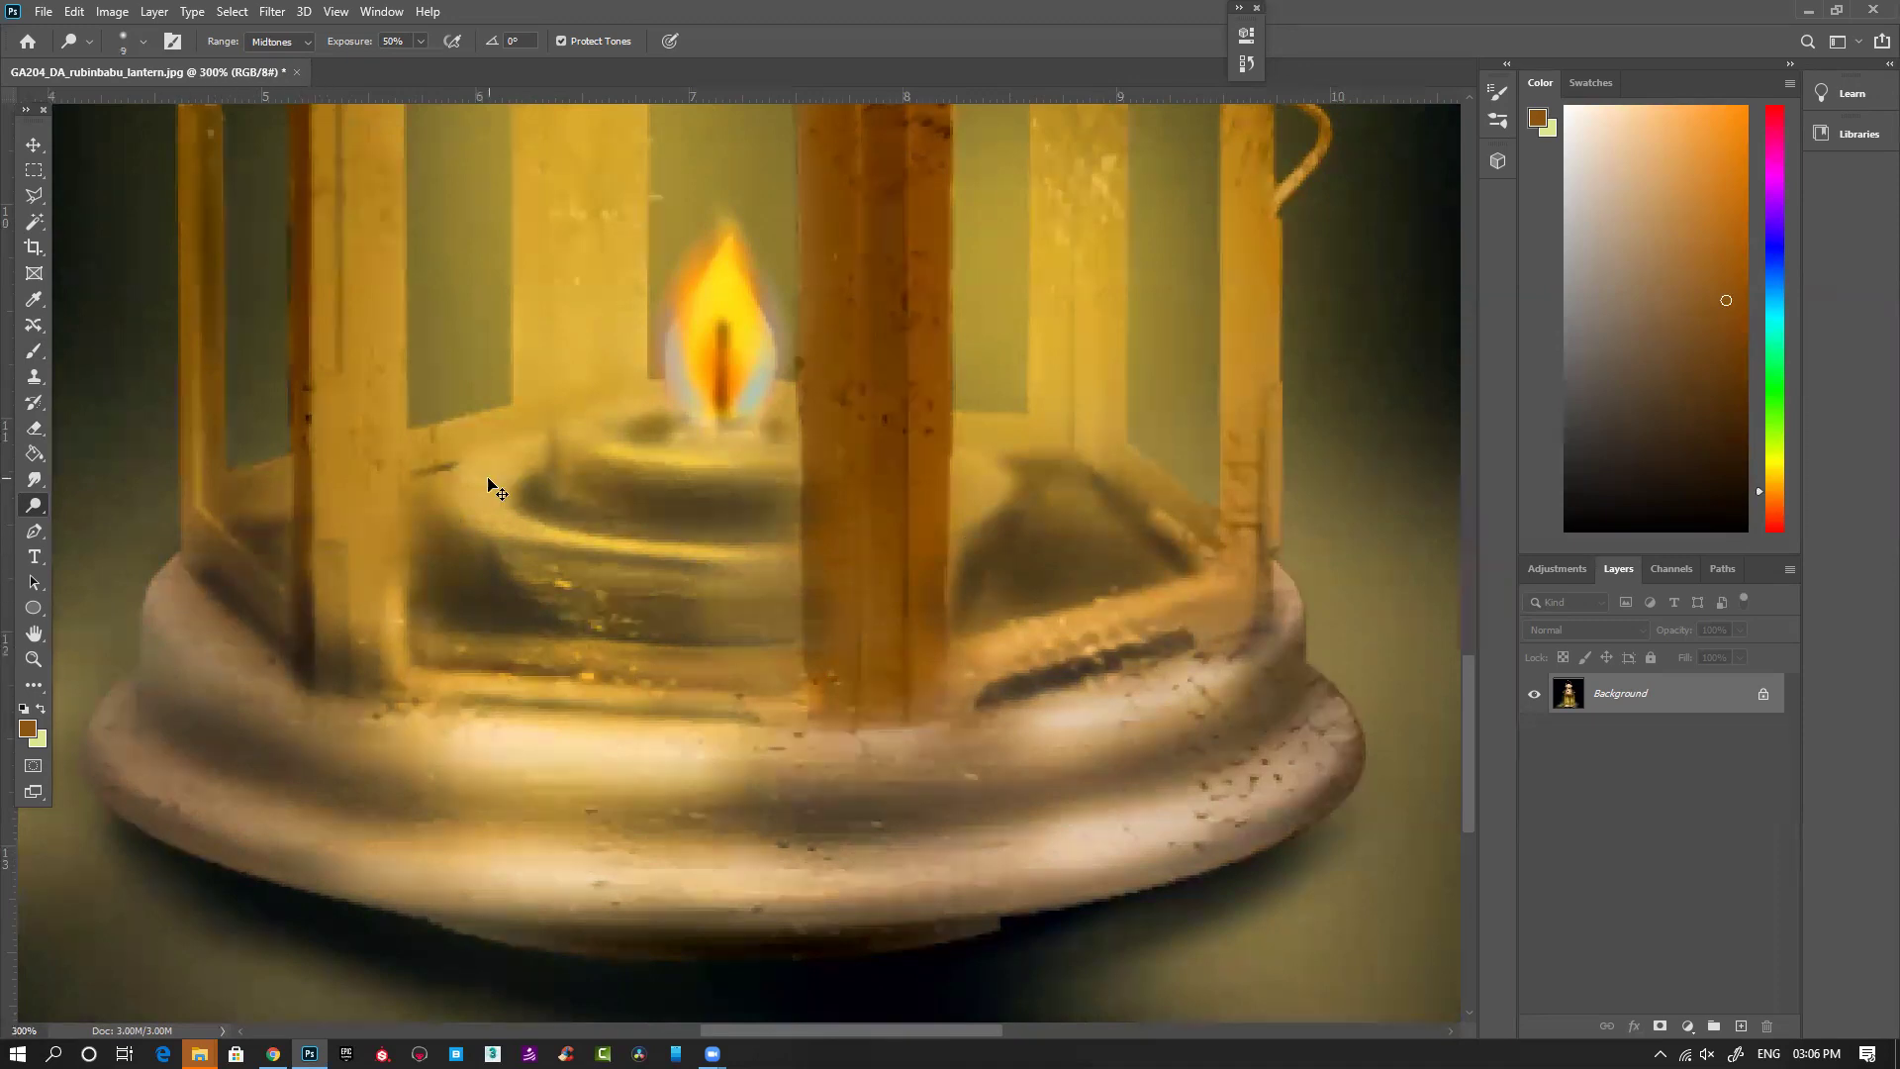
Step: With a brush size of 100, burn the sides of the dome, neck and top cap, and the lantern's handle
{"action": "key", "text": "ctrl+minus"}
{"action": "key", "text": "ctrl+minus"}
{"action": "key", "text": "ctrl+minus"}
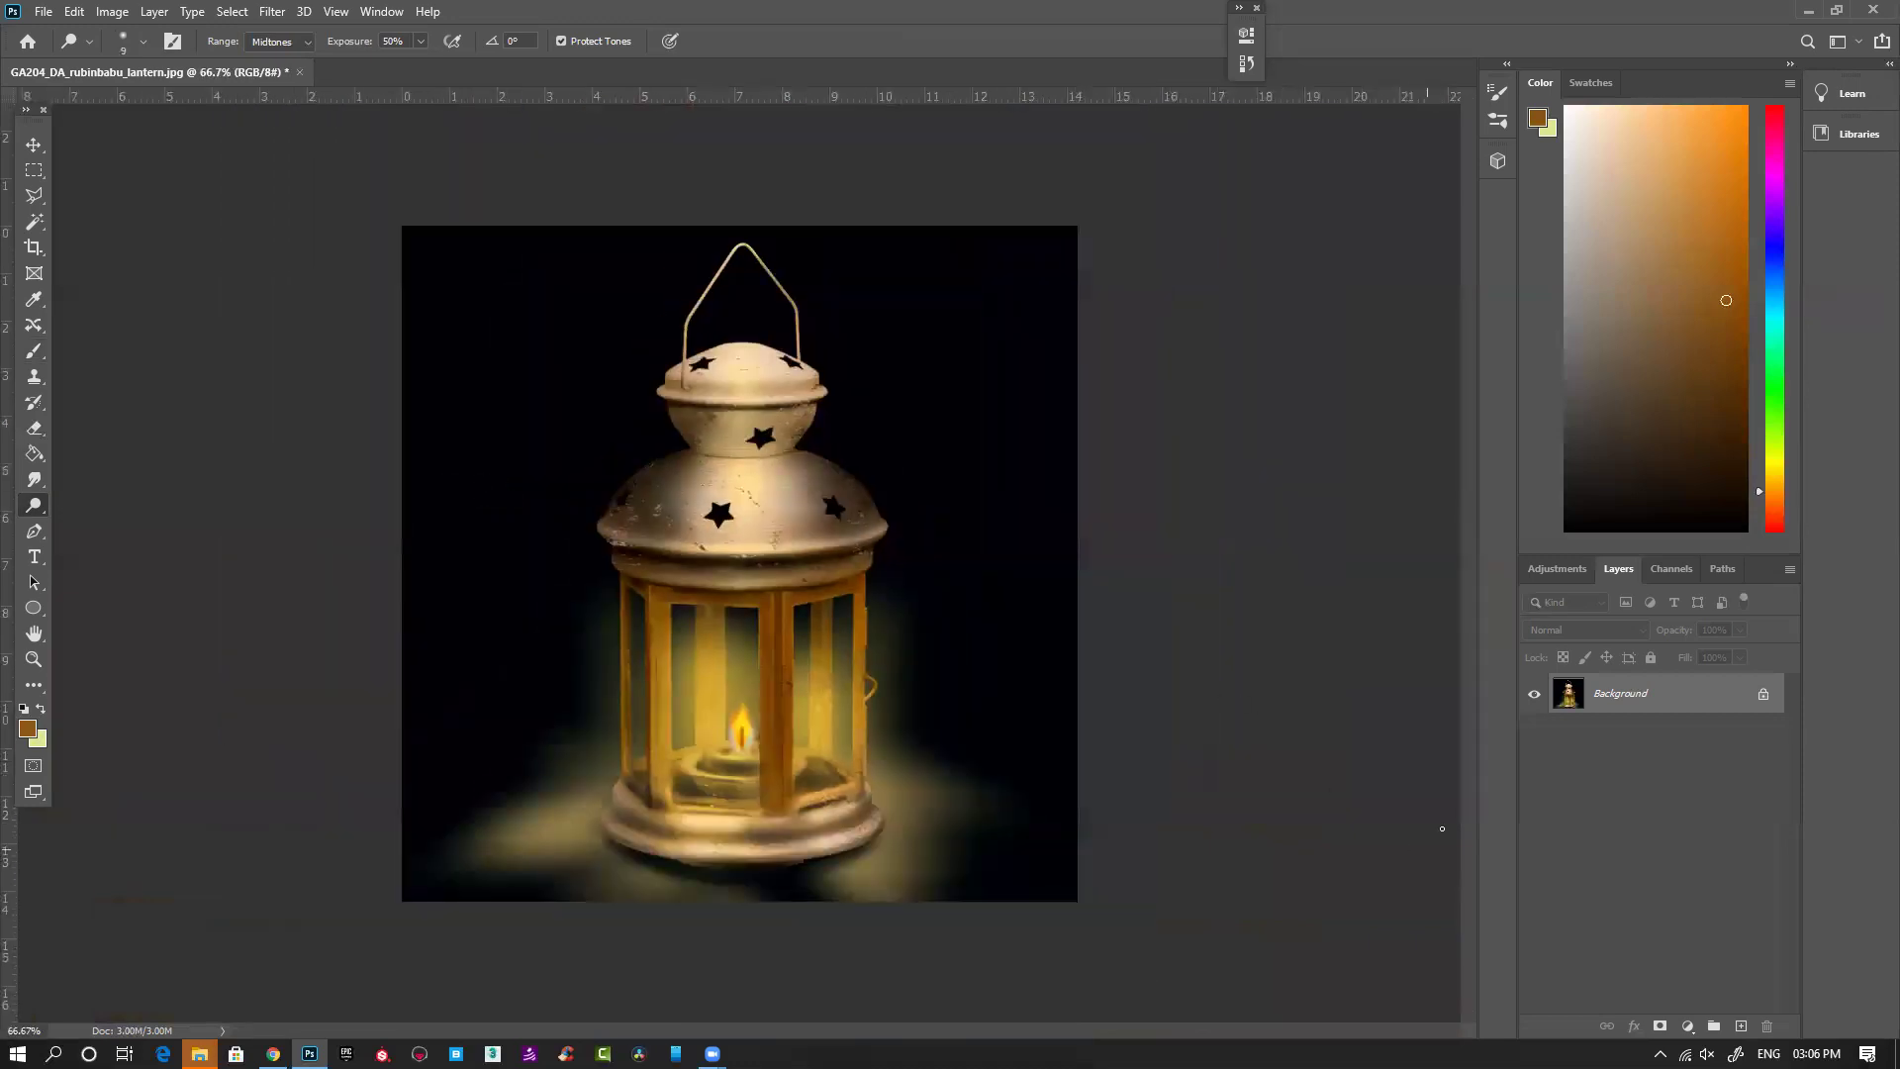
{"action": "key", "text": "ctrl+plus"}
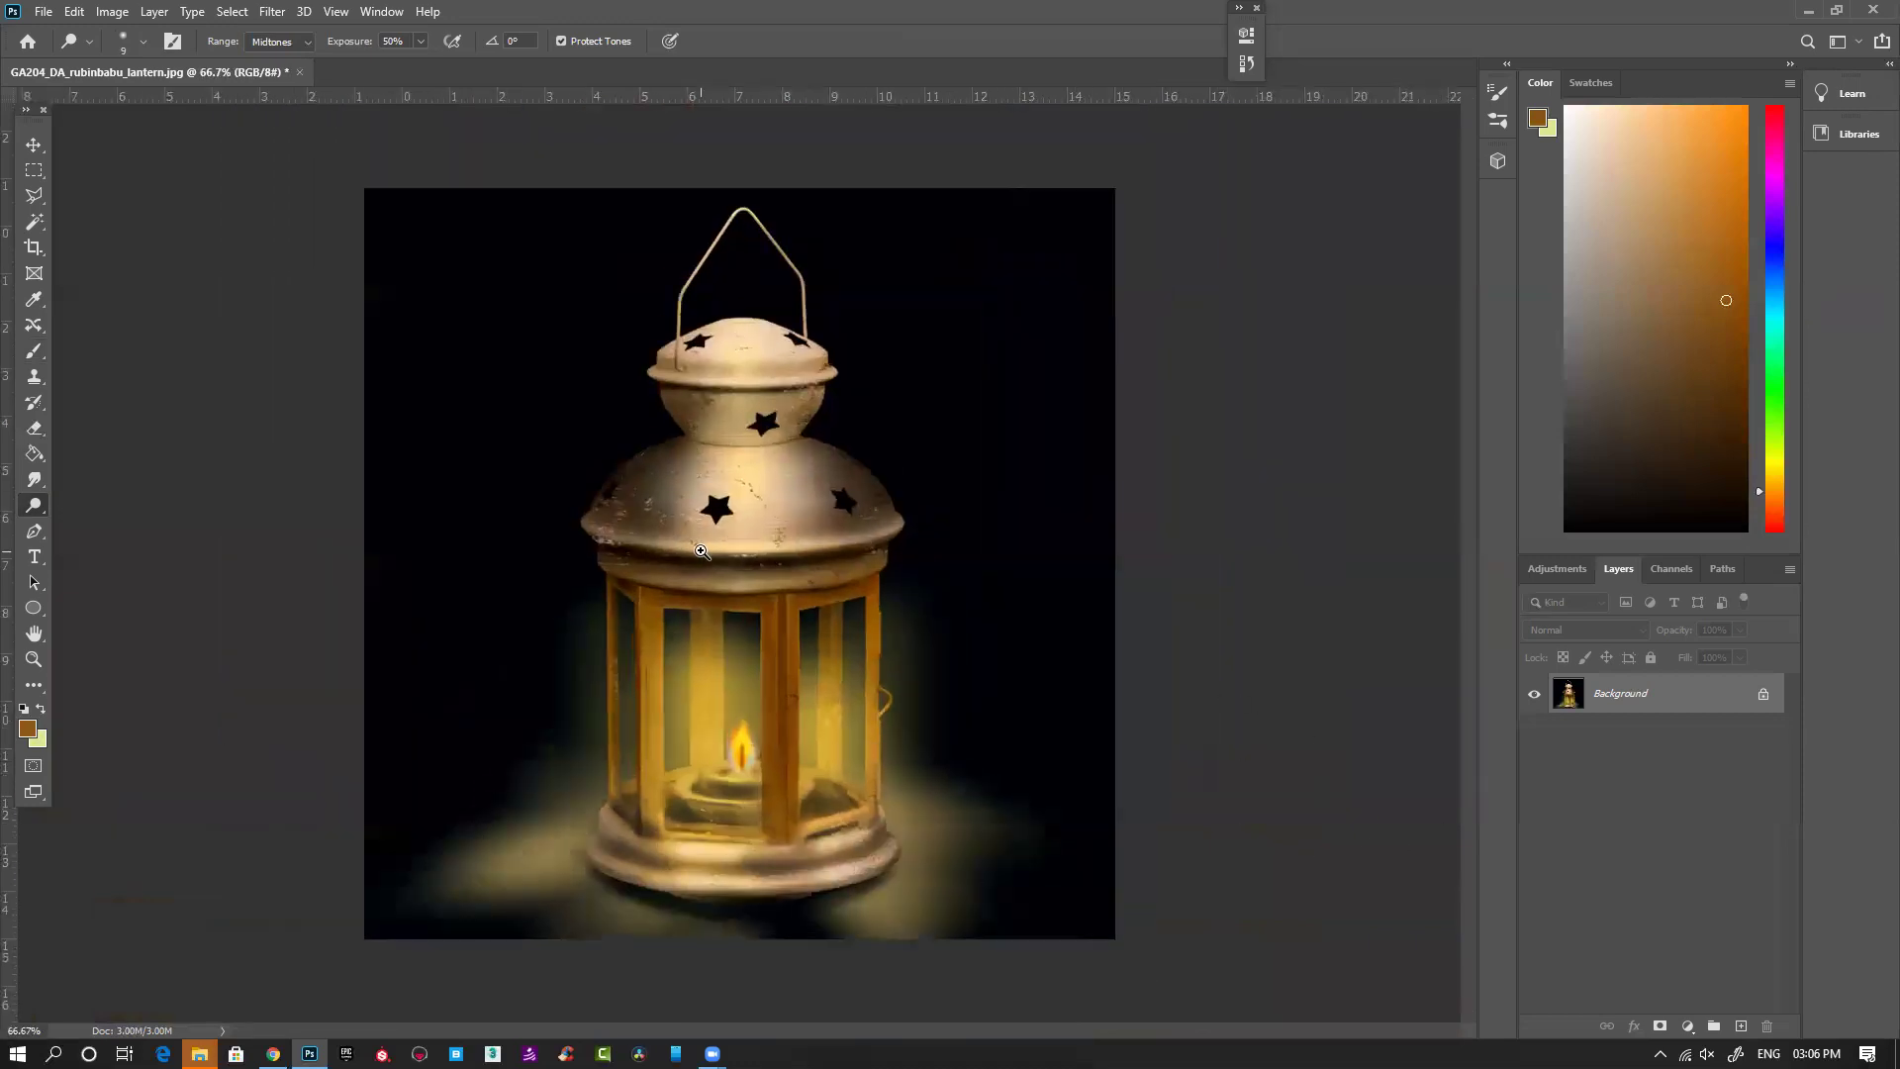
{"action": "key", "text": "bracketright"}
{"action": "key", "text": "bracketright"}
{"action": "key", "text": "bracketright"}
{"action": "key", "text": "bracketright"}
{"action": "key", "text": "bracketright"}
{"action": "key", "text": "bracketright"}
{"action": "mouse_move", "coordinate": [686, 434]}
{"action": "left_mouse_down"}
{"action": "mouse_move", "coordinate": [671, 448]}
{"action": "mouse_move", "coordinate": [699, 455]}
{"action": "left_mouse_up"}
{"action": "mouse_move", "coordinate": [565, 479]}
{"action": "left_mouse_down"}
{"action": "mouse_move", "coordinate": [638, 413]}
{"action": "mouse_move", "coordinate": [540, 502]}
{"action": "mouse_move", "coordinate": [670, 340]}
{"action": "mouse_move", "coordinate": [896, 384]}
{"action": "mouse_move", "coordinate": [620, 385]}
{"action": "left_mouse_up"}
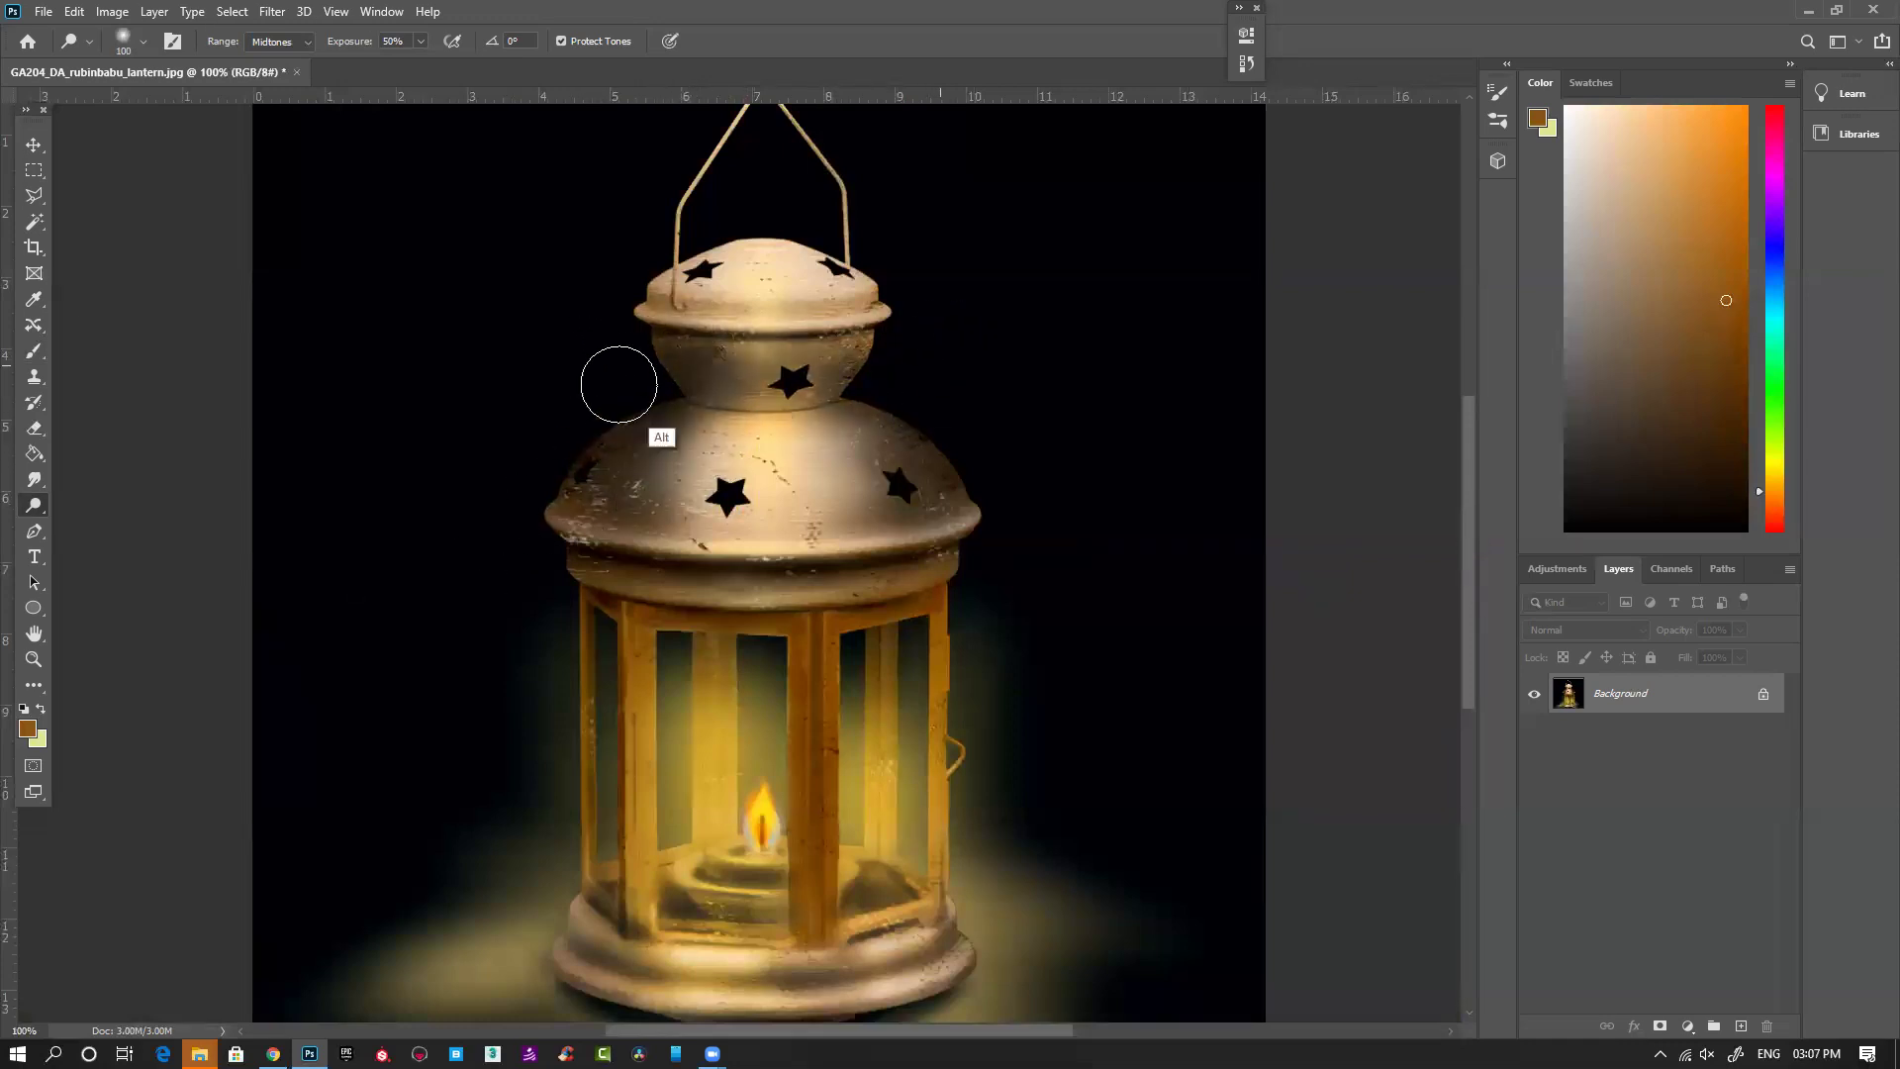
{"action": "mouse_move", "coordinate": [634, 297]}
{"action": "left_mouse_down"}
{"action": "mouse_move", "coordinate": [712, 238]}
{"action": "mouse_move", "coordinate": [782, 237]}
{"action": "mouse_move", "coordinate": [936, 371]}
{"action": "mouse_move", "coordinate": [874, 245]}
{"action": "mouse_move", "coordinate": [979, 528]}
{"action": "mouse_move", "coordinate": [598, 441]}
{"action": "mouse_move", "coordinate": [674, 465]}
{"action": "mouse_move", "coordinate": [649, 538]}
{"action": "mouse_move", "coordinate": [861, 465]}
{"action": "mouse_move", "coordinate": [692, 475]}
{"action": "mouse_move", "coordinate": [773, 469]}
{"action": "mouse_move", "coordinate": [803, 419]}
{"action": "mouse_move", "coordinate": [740, 368]}
{"action": "mouse_move", "coordinate": [743, 273]}
{"action": "mouse_move", "coordinate": [719, 295]}
{"action": "mouse_move", "coordinate": [764, 289]}
{"action": "mouse_move", "coordinate": [733, 324]}
{"action": "left_mouse_up"}
{"action": "mouse_move", "coordinate": [690, 964]}
{"action": "left_mouse_down"}
{"action": "mouse_move", "coordinate": [660, 977]}
{"action": "mouse_move", "coordinate": [711, 996]}
{"action": "left_mouse_up"}
{"action": "mouse_move", "coordinate": [857, 239]}
{"action": "left_mouse_down"}
{"action": "mouse_move", "coordinate": [792, 308]}
{"action": "mouse_move", "coordinate": [793, 362]}
{"action": "mouse_move", "coordinate": [679, 214]}
{"action": "mouse_move", "coordinate": [624, 288]}
{"action": "mouse_move", "coordinate": [721, 164]}
{"action": "left_mouse_up"}
{"action": "left_click_drag", "start_coordinate": [603, 357], "coordinate": [617, 386]}
{"action": "mouse_move", "coordinate": [623, 460]}
{"action": "left_mouse_down"}
{"action": "mouse_move", "coordinate": [885, 528]}
{"action": "mouse_move", "coordinate": [800, 484]}
{"action": "mouse_move", "coordinate": [784, 526]}
{"action": "mouse_move", "coordinate": [598, 497]}
{"action": "mouse_move", "coordinate": [759, 532]}
{"action": "mouse_move", "coordinate": [830, 509]}
{"action": "mouse_move", "coordinate": [744, 525]}
{"action": "mouse_move", "coordinate": [835, 505]}
{"action": "mouse_move", "coordinate": [672, 526]}
{"action": "mouse_move", "coordinate": [816, 504]}
{"action": "mouse_move", "coordinate": [496, 507]}
{"action": "mouse_move", "coordinate": [604, 550]}
{"action": "mouse_move", "coordinate": [560, 588]}
{"action": "left_mouse_up"}
Step: Reduce the brush size and burn the dome's outer edges and the rim beneath it
{"action": "key", "text": "bracketleft"}
{"action": "key", "text": "bracketleft"}
{"action": "key", "text": "bracketleft"}
{"action": "key", "text": "bracketleft"}
{"action": "key", "text": "bracketleft"}
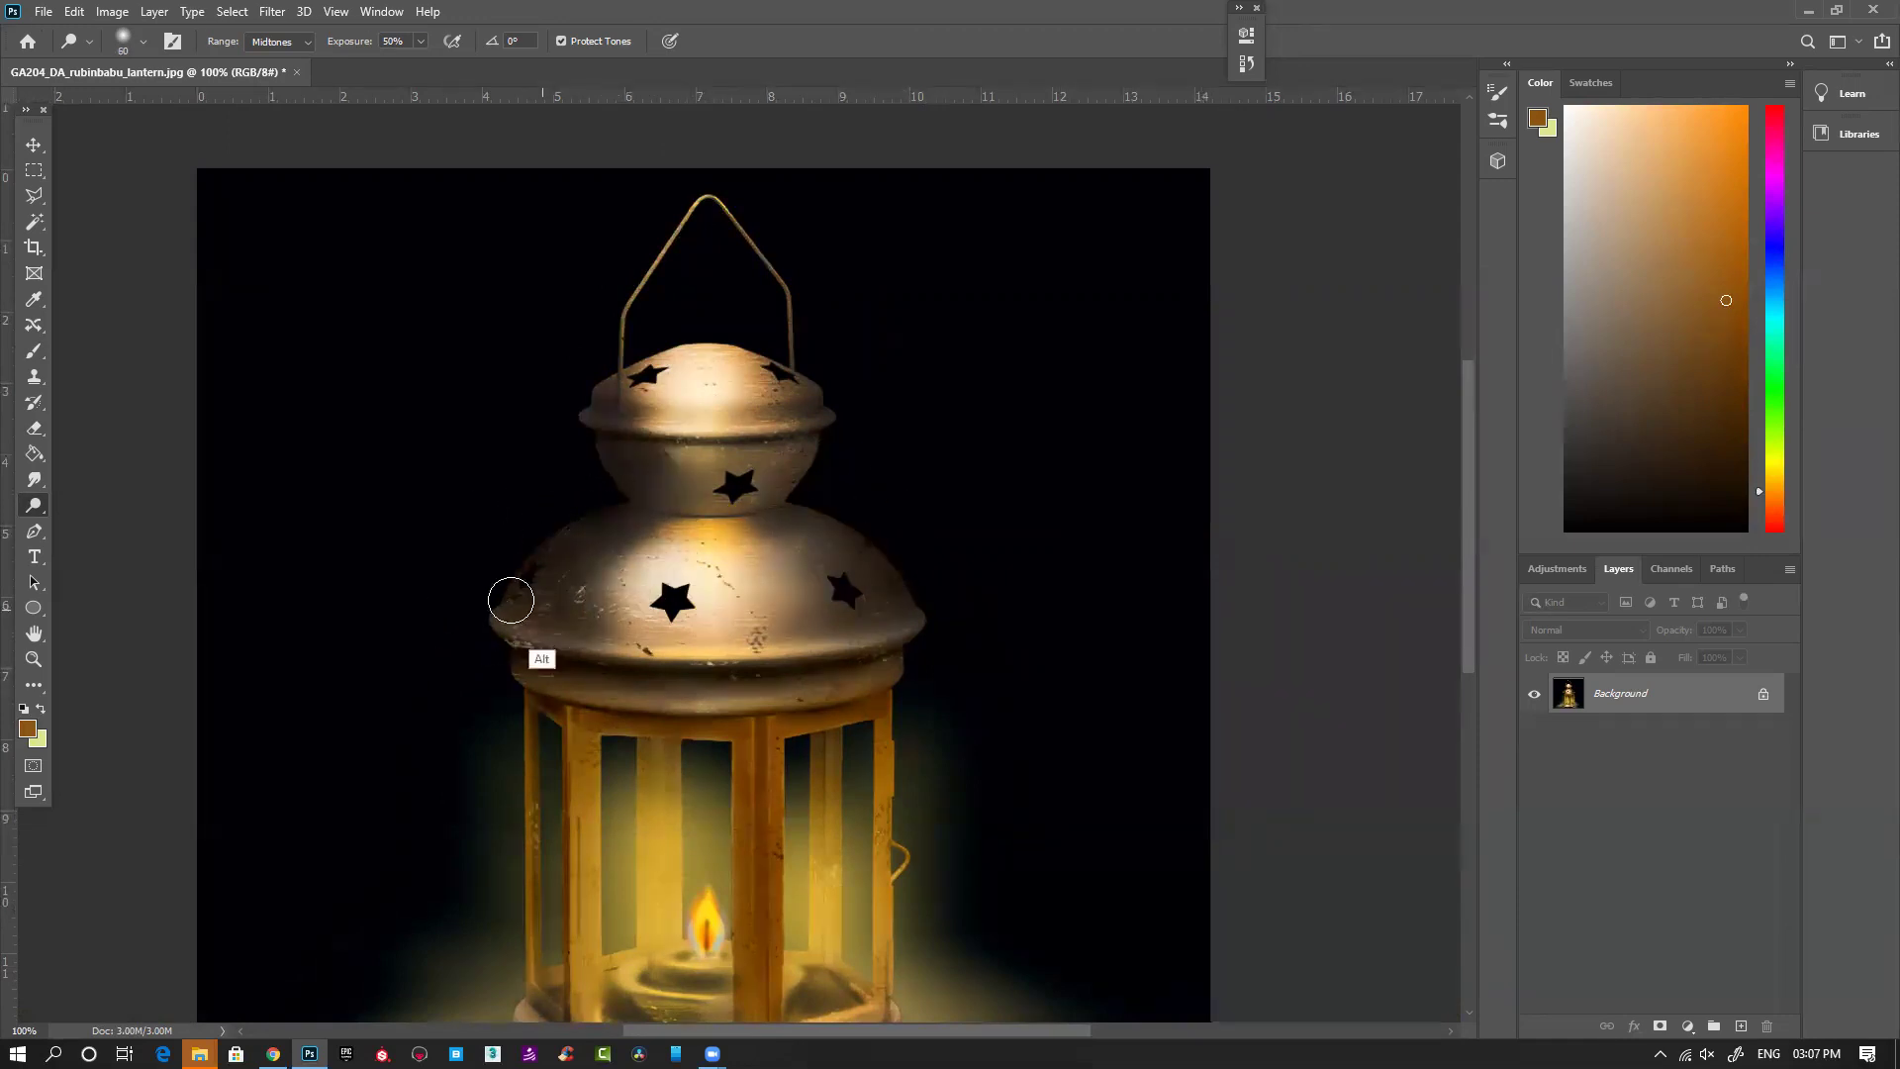
{"action": "mouse_move", "coordinate": [489, 602]}
{"action": "left_mouse_down"}
{"action": "mouse_move", "coordinate": [673, 648]}
{"action": "mouse_move", "coordinate": [923, 605]}
{"action": "mouse_move", "coordinate": [570, 629]}
{"action": "mouse_move", "coordinate": [929, 596]}
{"action": "mouse_move", "coordinate": [615, 652]}
{"action": "mouse_move", "coordinate": [952, 592]}
{"action": "mouse_move", "coordinate": [691, 641]}
{"action": "mouse_move", "coordinate": [572, 625]}
{"action": "mouse_move", "coordinate": [906, 603]}
{"action": "mouse_move", "coordinate": [506, 616]}
{"action": "mouse_move", "coordinate": [908, 607]}
{"action": "mouse_move", "coordinate": [620, 579]}
{"action": "mouse_move", "coordinate": [772, 598]}
{"action": "mouse_move", "coordinate": [747, 604]}
{"action": "mouse_move", "coordinate": [720, 568]}
{"action": "mouse_move", "coordinate": [831, 552]}
{"action": "mouse_move", "coordinate": [536, 576]}
{"action": "mouse_move", "coordinate": [654, 693]}
{"action": "mouse_move", "coordinate": [503, 659]}
{"action": "mouse_move", "coordinate": [940, 656]}
{"action": "mouse_move", "coordinate": [532, 685]}
{"action": "mouse_move", "coordinate": [788, 702]}
{"action": "mouse_move", "coordinate": [685, 719]}
{"action": "mouse_move", "coordinate": [856, 701]}
{"action": "mouse_move", "coordinate": [610, 723]}
{"action": "mouse_move", "coordinate": [889, 687]}
{"action": "left_mouse_up"}
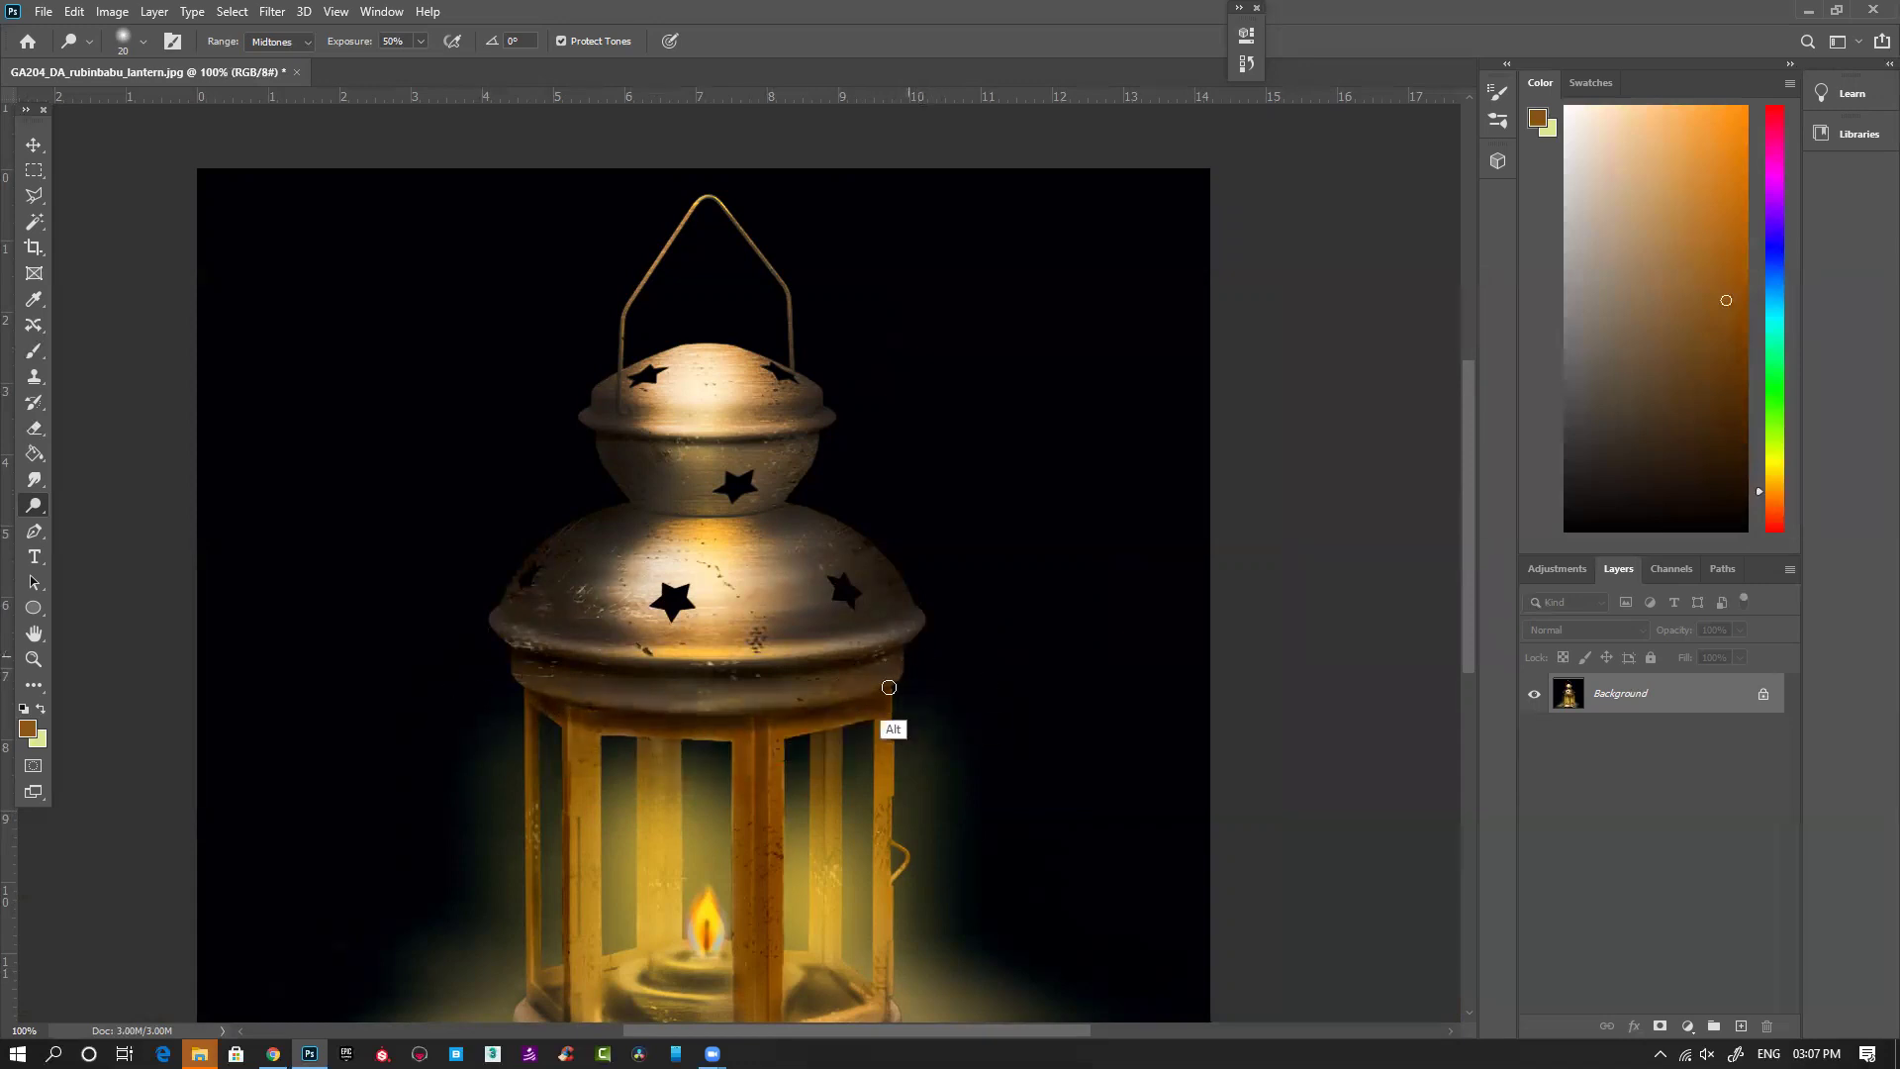
Step: Enlarge the brush to 100 and burn the outer frame bars, the base's edges and the glow on the ground
{"action": "key", "text": "bracketright"}
{"action": "key", "text": "bracketright"}
{"action": "key", "text": "bracketright"}
{"action": "key", "text": "bracketright"}
{"action": "key", "text": "bracketright"}
{"action": "key", "text": "bracketright"}
{"action": "key", "text": "bracketright"}
{"action": "key", "text": "bracketright"}
{"action": "key", "text": "bracketright"}
{"action": "key", "text": "bracketright"}
{"action": "left_click_drag", "start_coordinate": [901, 746], "coordinate": [886, 753]}
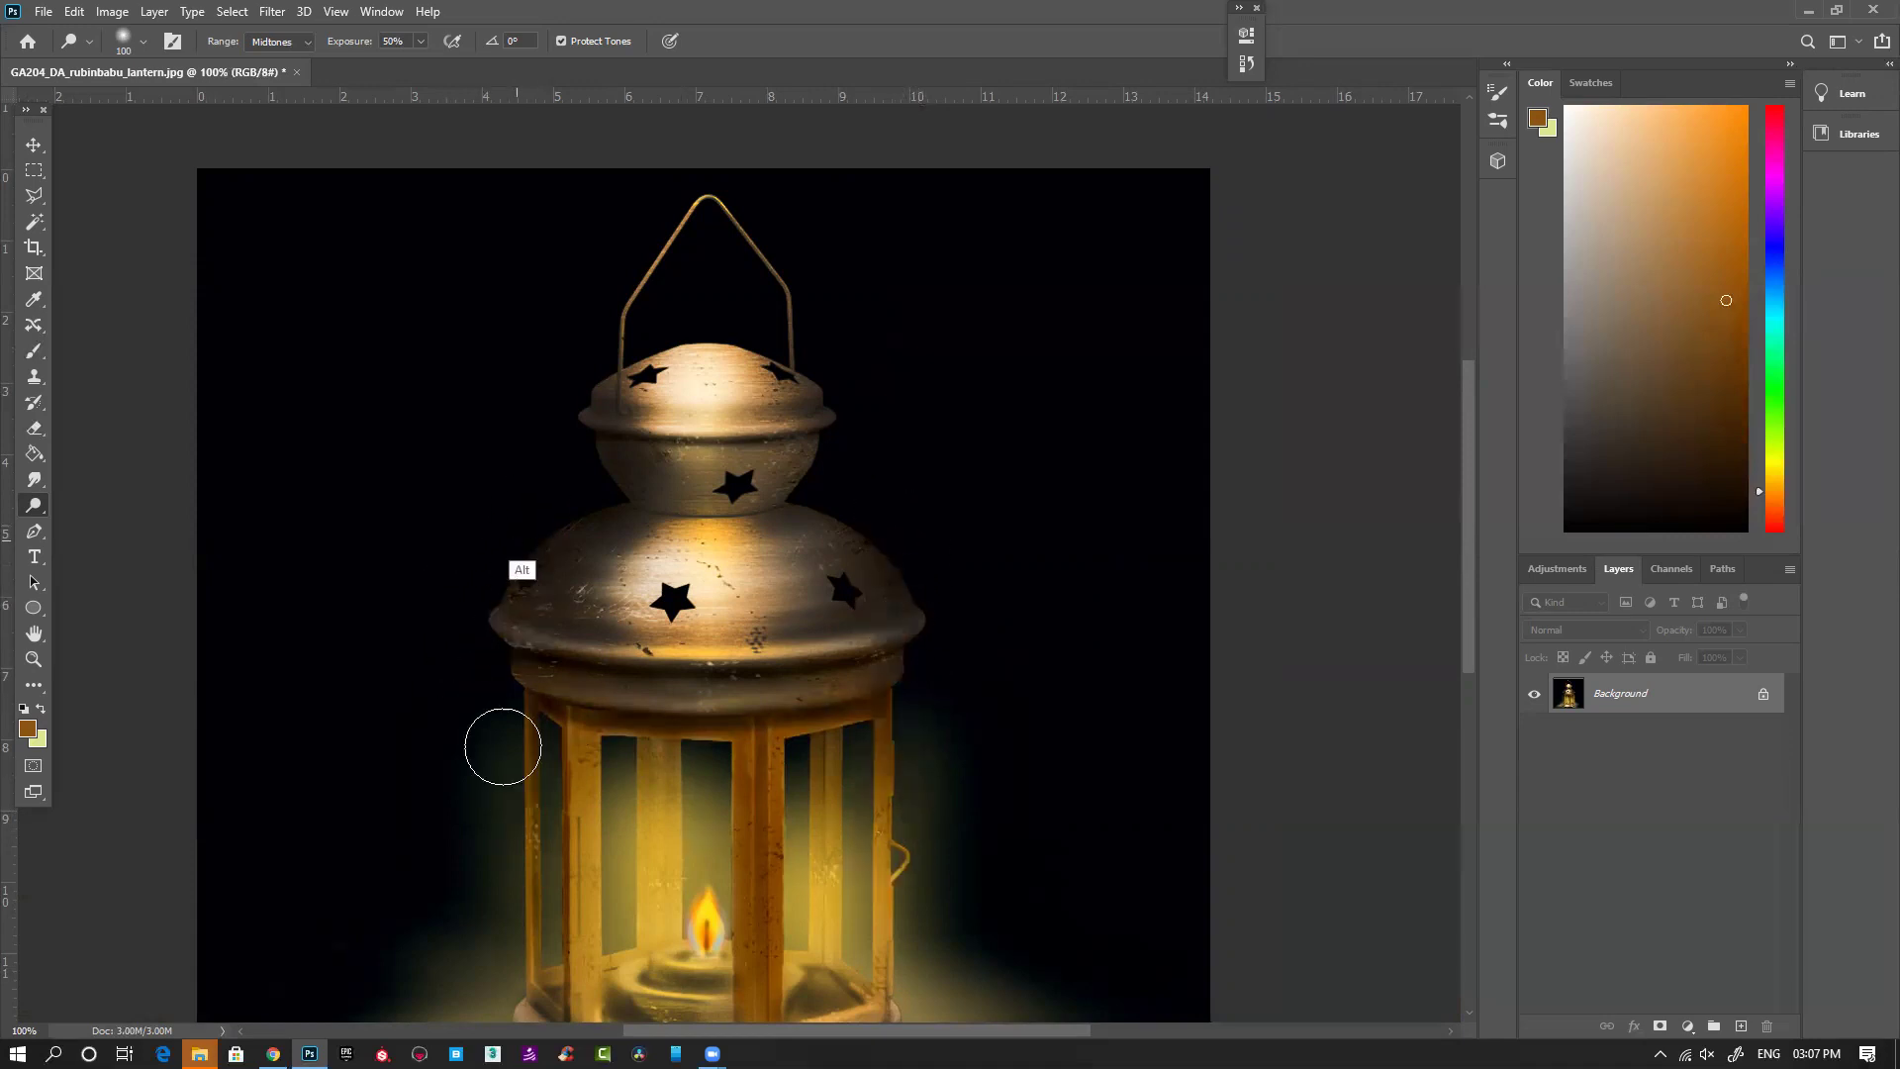
{"action": "mouse_move", "coordinate": [1013, 809]}
{"action": "left_mouse_down"}
{"action": "mouse_move", "coordinate": [895, 530]}
{"action": "mouse_move", "coordinate": [865, 522]}
{"action": "left_mouse_up"}
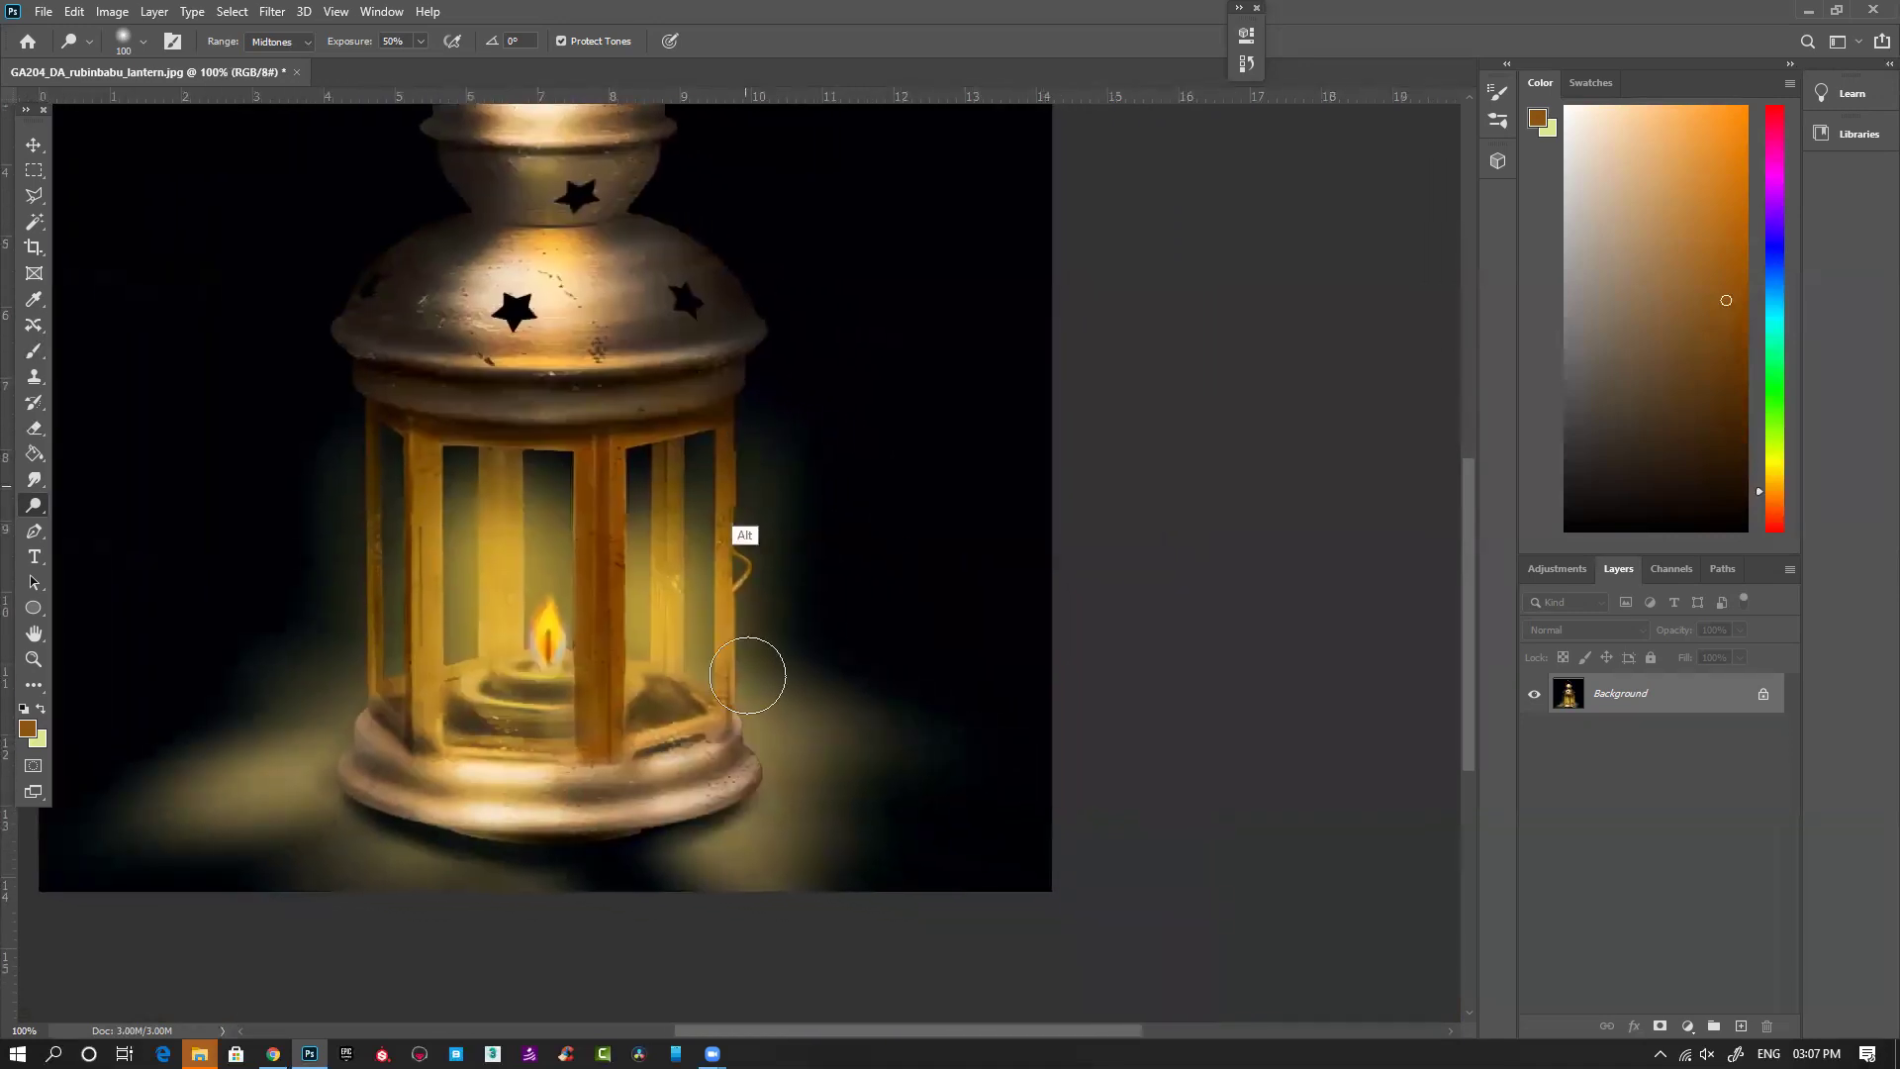
{"action": "left_click_drag", "start_coordinate": [725, 673], "coordinate": [731, 821]}
{"action": "left_click_drag", "start_coordinate": [380, 540], "coordinate": [377, 727]}
{"action": "mouse_move", "coordinate": [339, 644]}
{"action": "left_mouse_down"}
{"action": "mouse_move", "coordinate": [340, 762]}
{"action": "mouse_move", "coordinate": [425, 853]}
{"action": "mouse_move", "coordinate": [878, 900]}
{"action": "mouse_move", "coordinate": [531, 882]}
{"action": "mouse_move", "coordinate": [575, 890]}
{"action": "mouse_move", "coordinate": [722, 823]}
{"action": "left_mouse_up"}
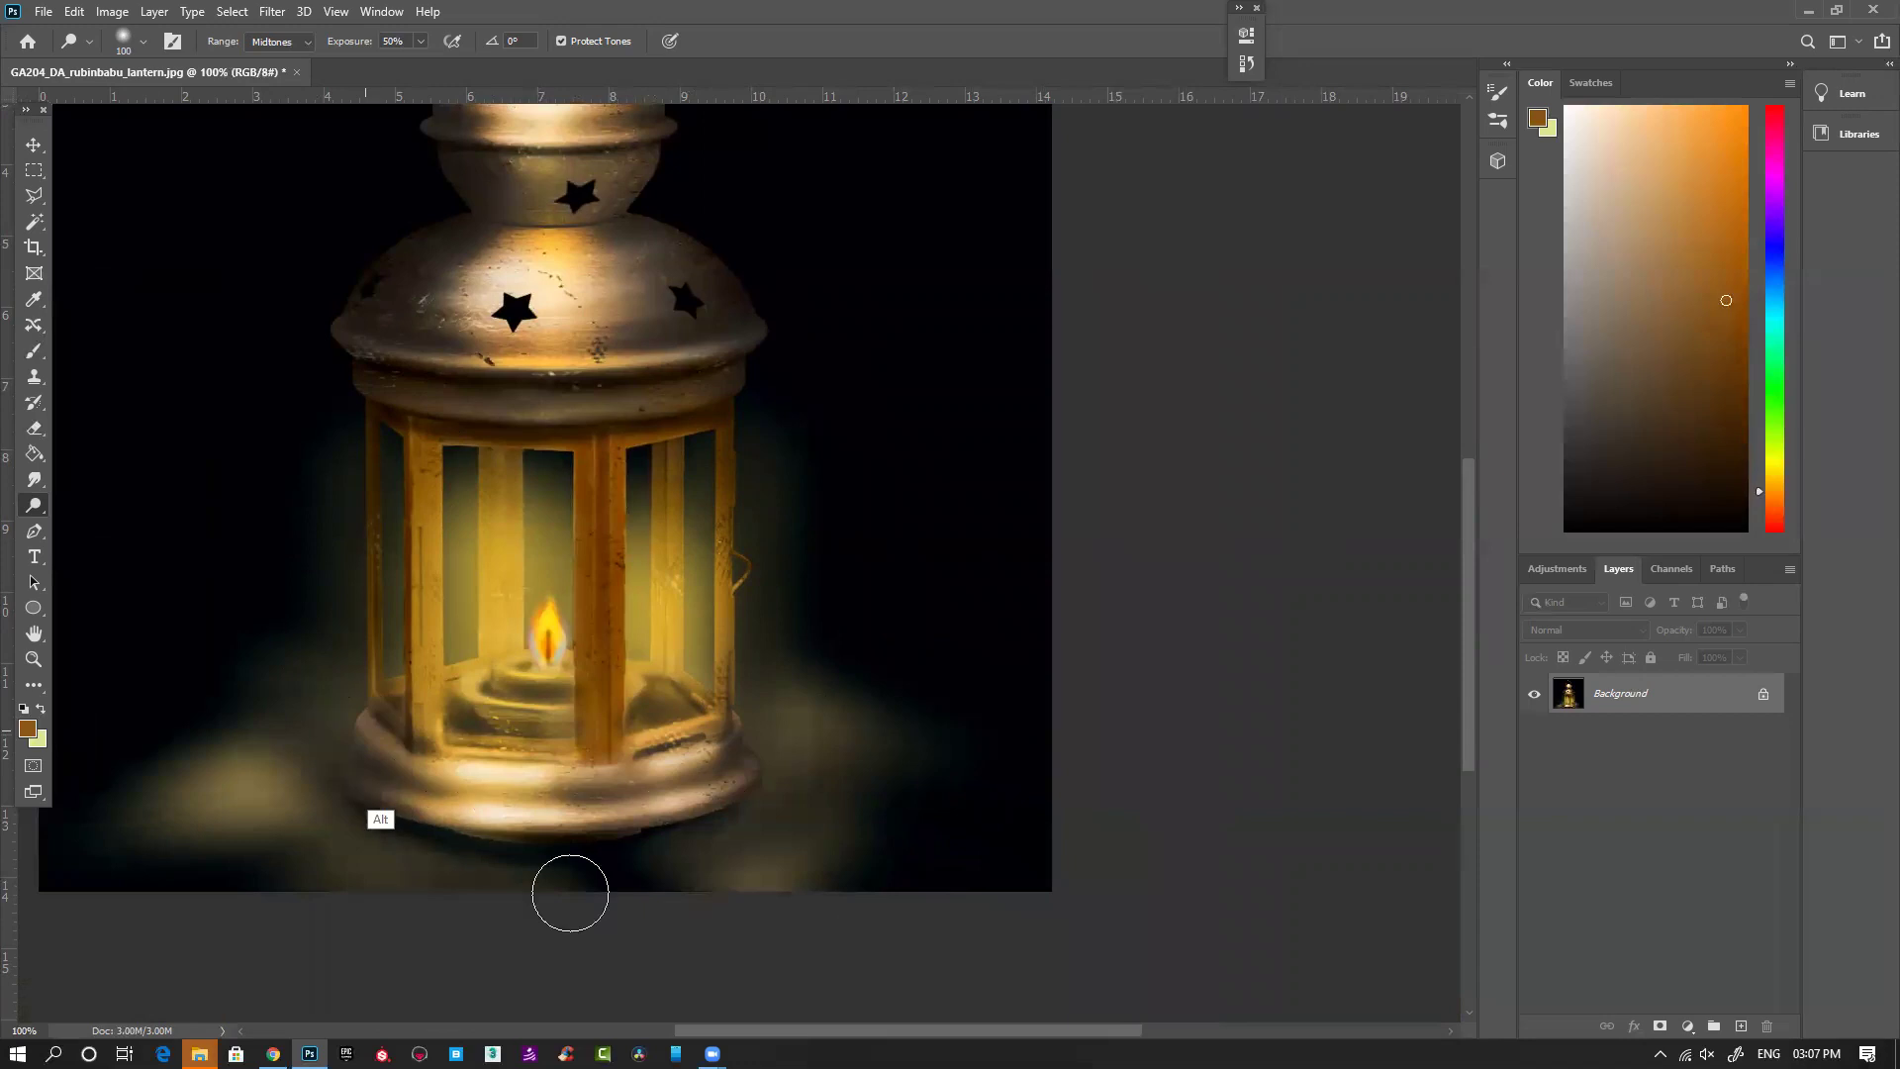
{"action": "left_click_drag", "start_coordinate": [374, 773], "coordinate": [638, 796]}
{"action": "scroll", "coordinate": [1005, 782], "scroll_direction": "down", "scroll_amount": 2}
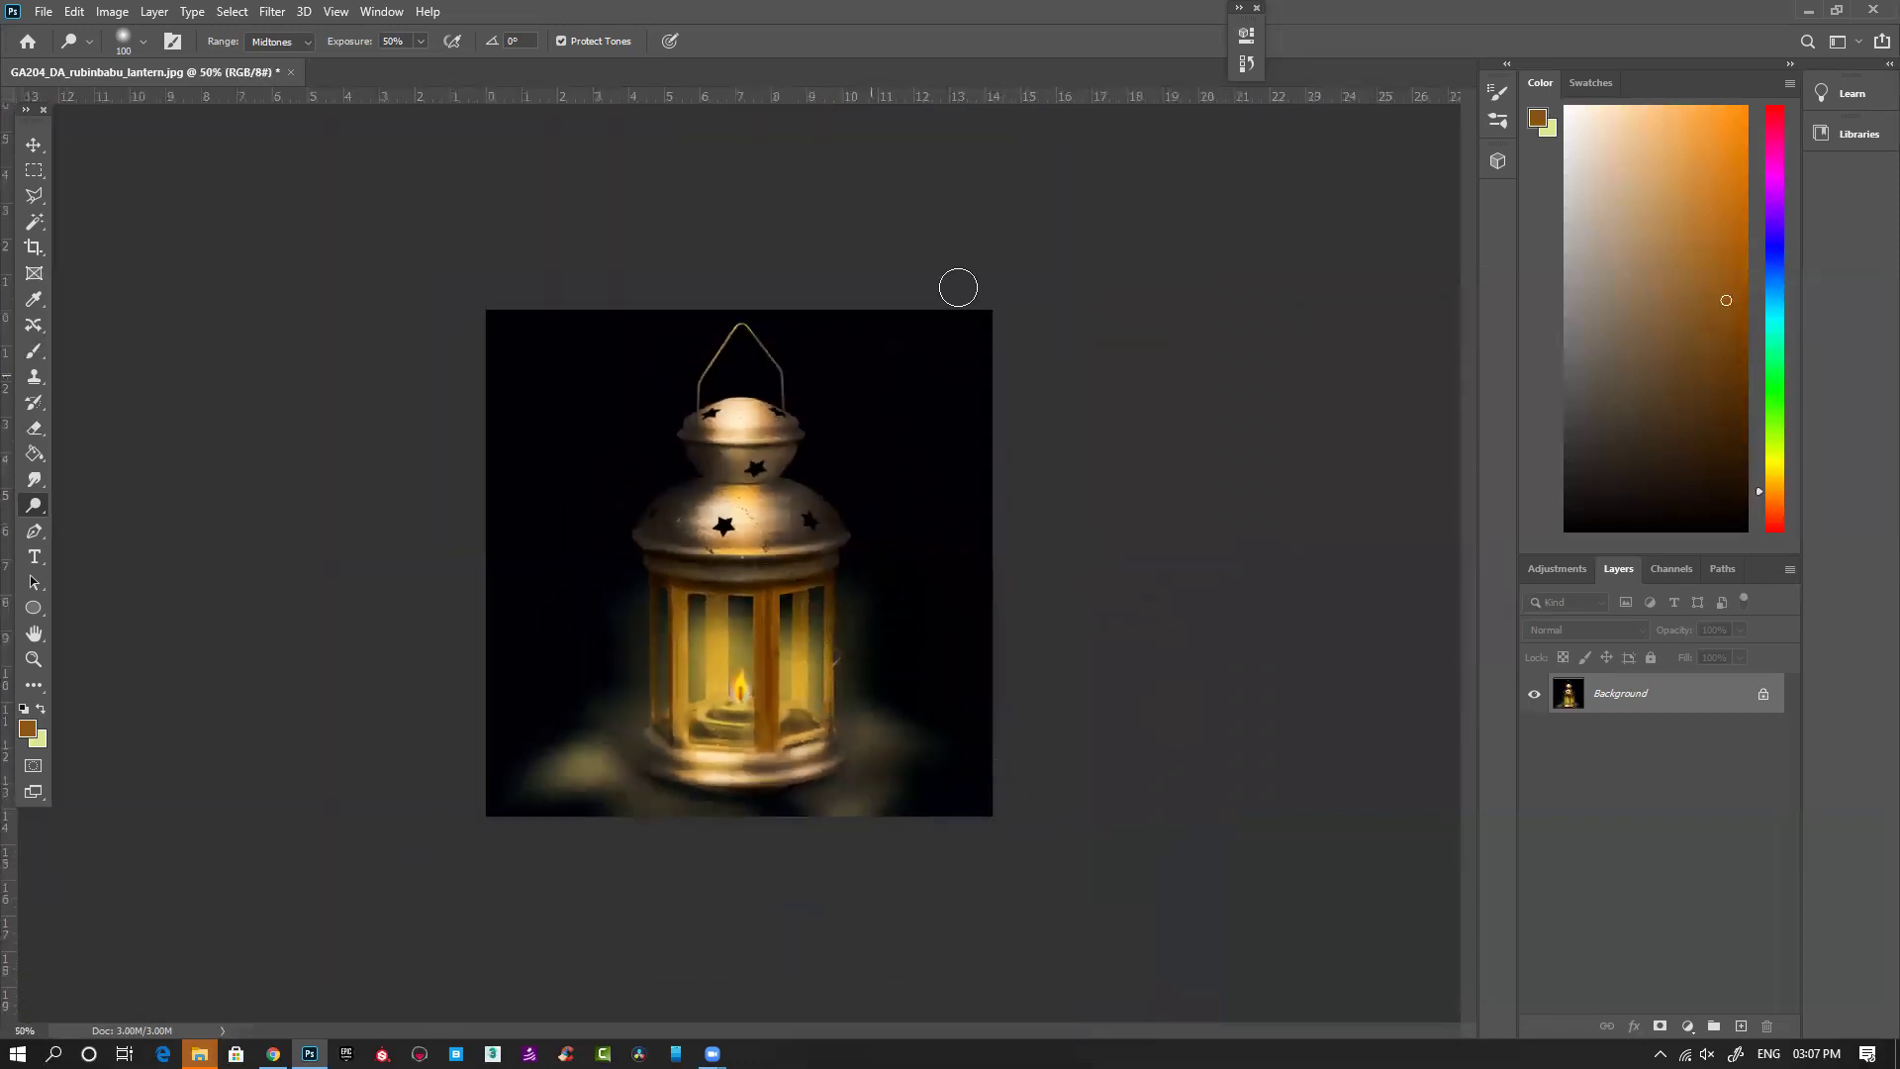
Step: Show and extend the document history, view an early Brush Tool state, and return to the latest Burn Tool state
{"action": "left_click", "coordinate": [381, 12]}
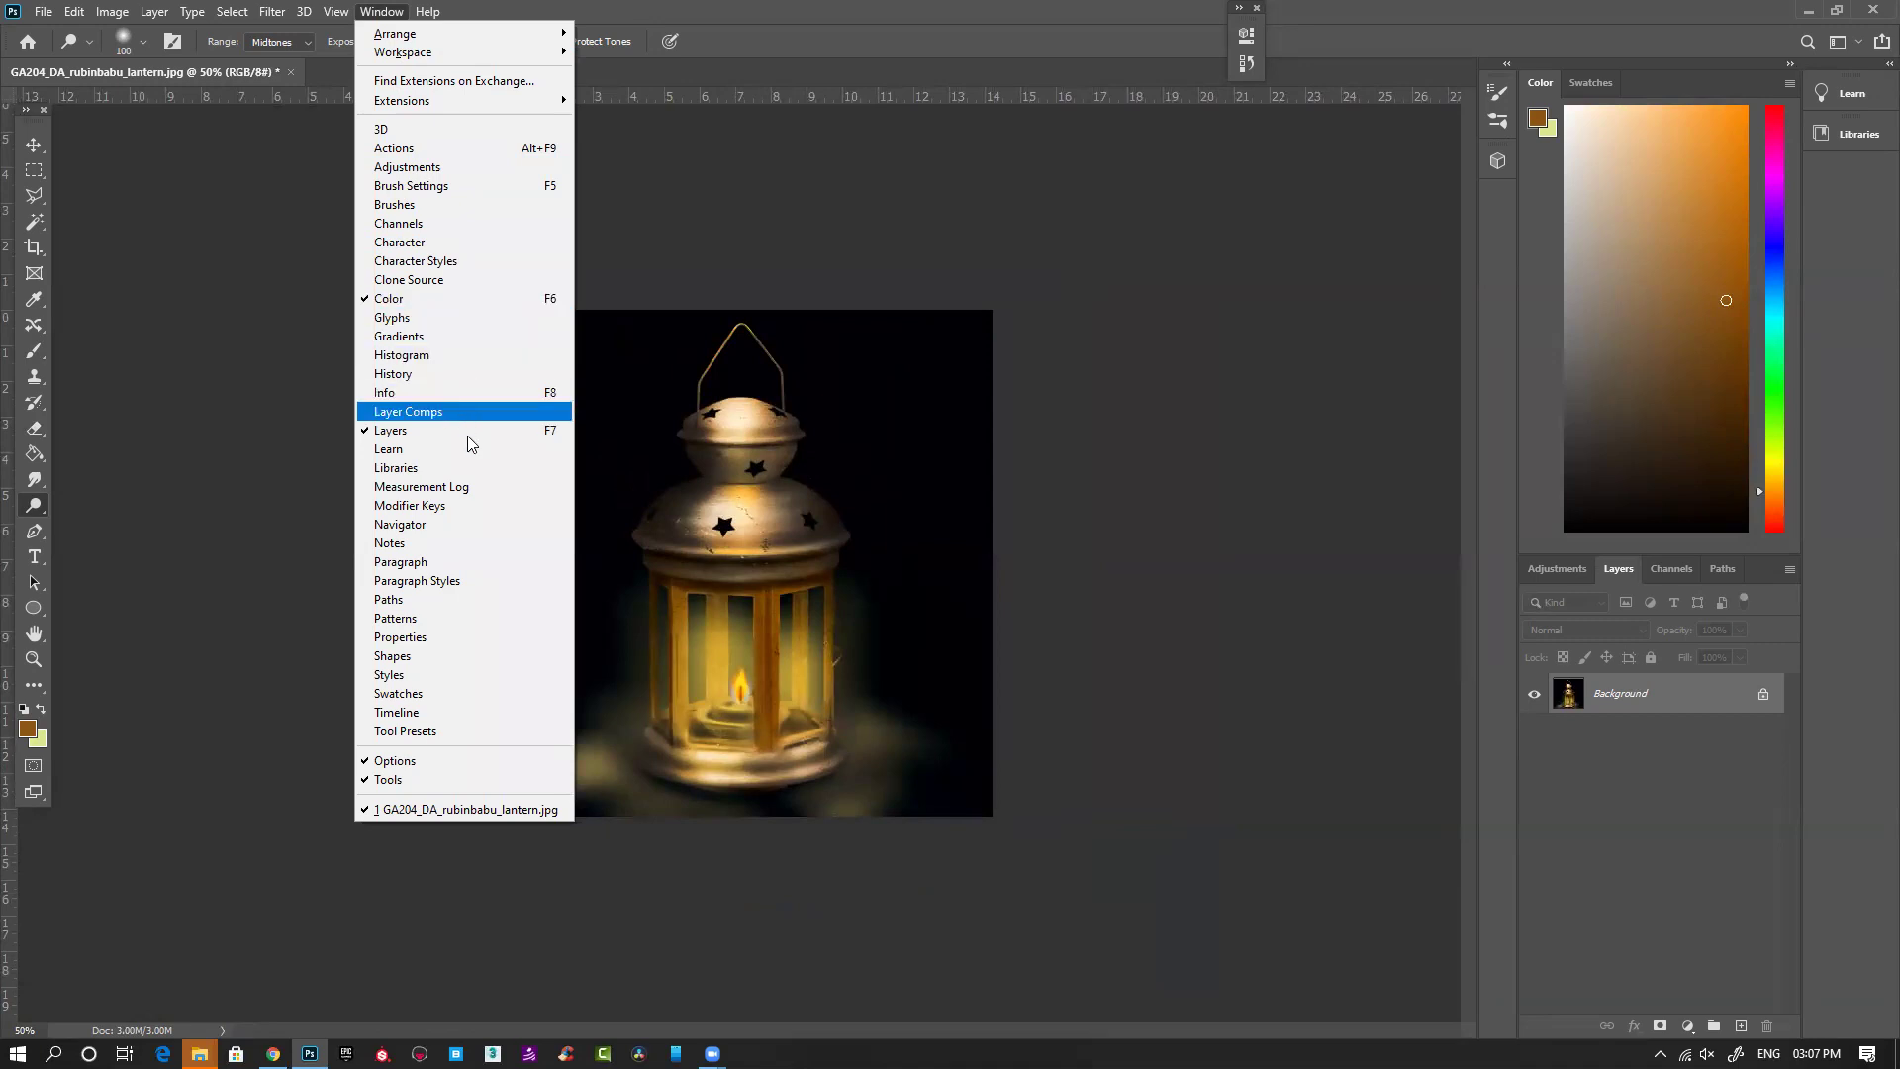
{"action": "left_click", "coordinate": [436, 374]}
{"action": "left_click_drag", "start_coordinate": [1219, 435], "coordinate": [1226, 38]}
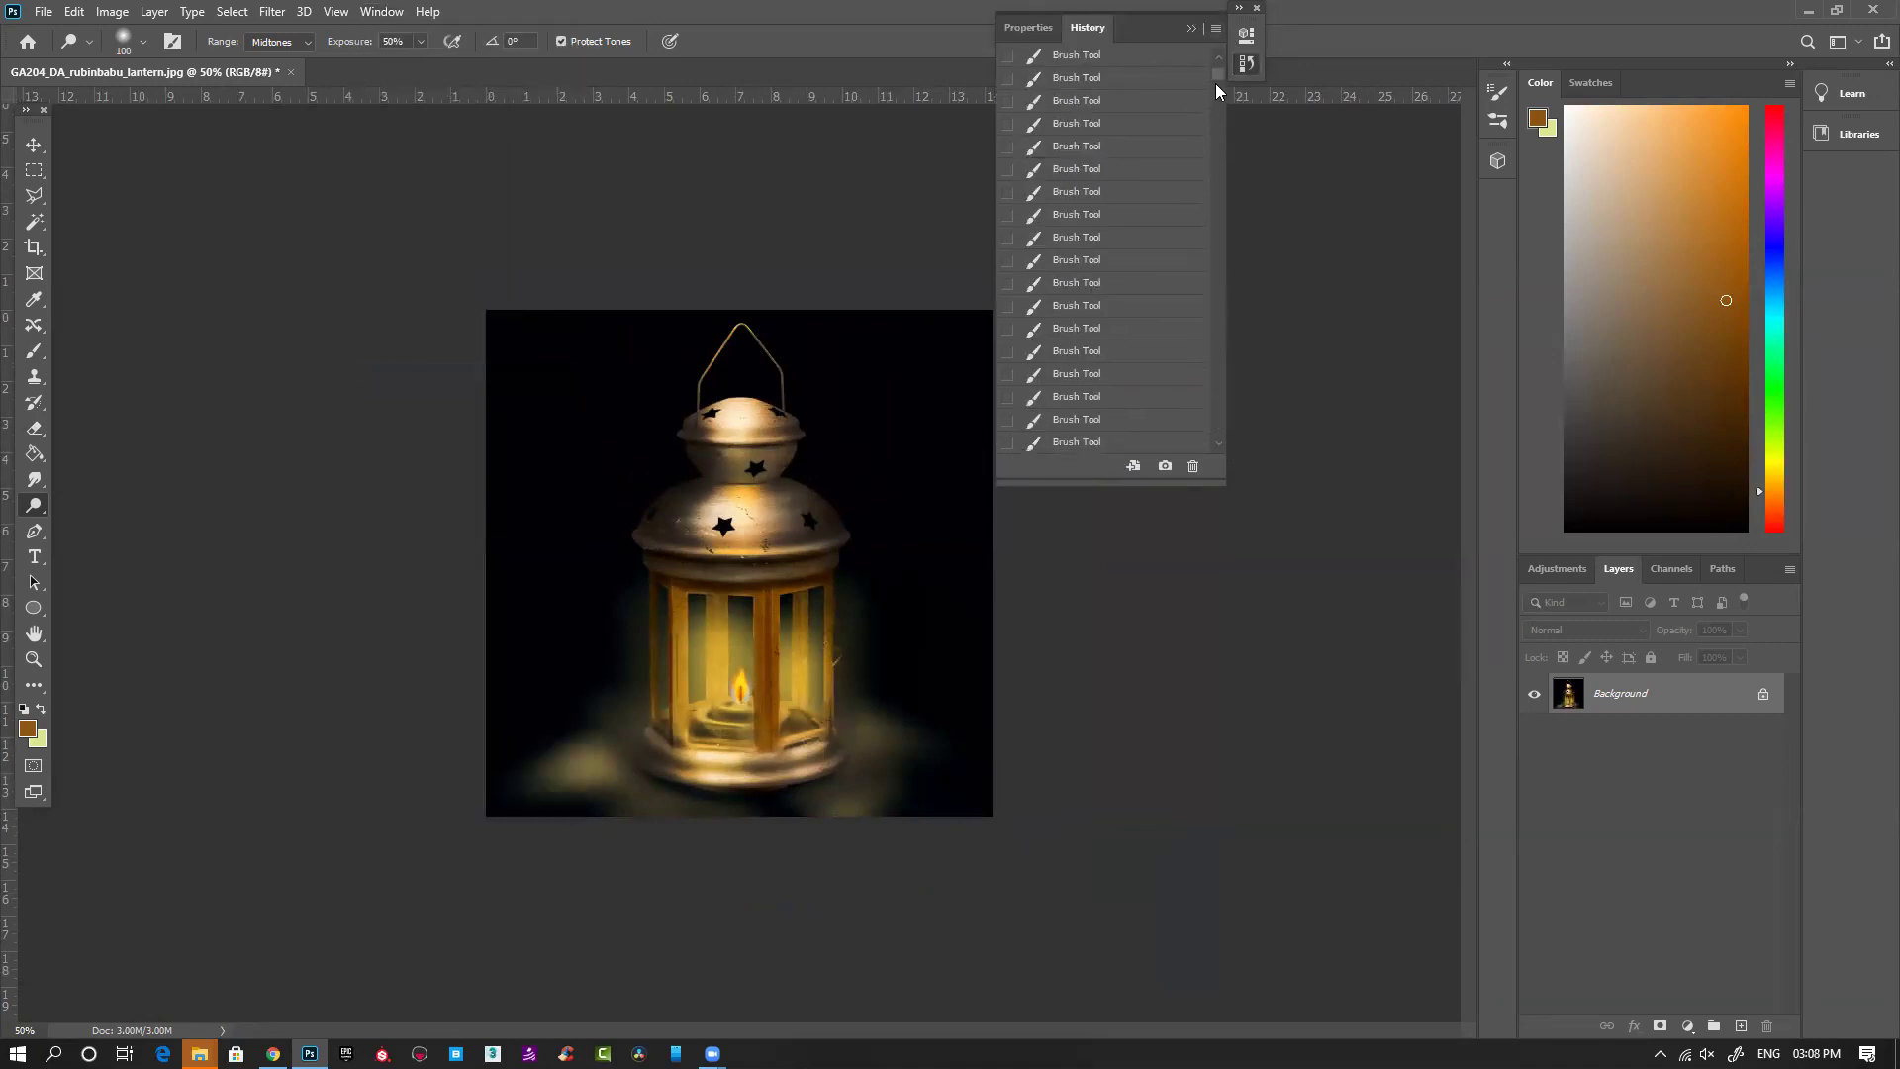
{"action": "left_click_drag", "start_coordinate": [1226, 483], "coordinate": [1265, 878]}
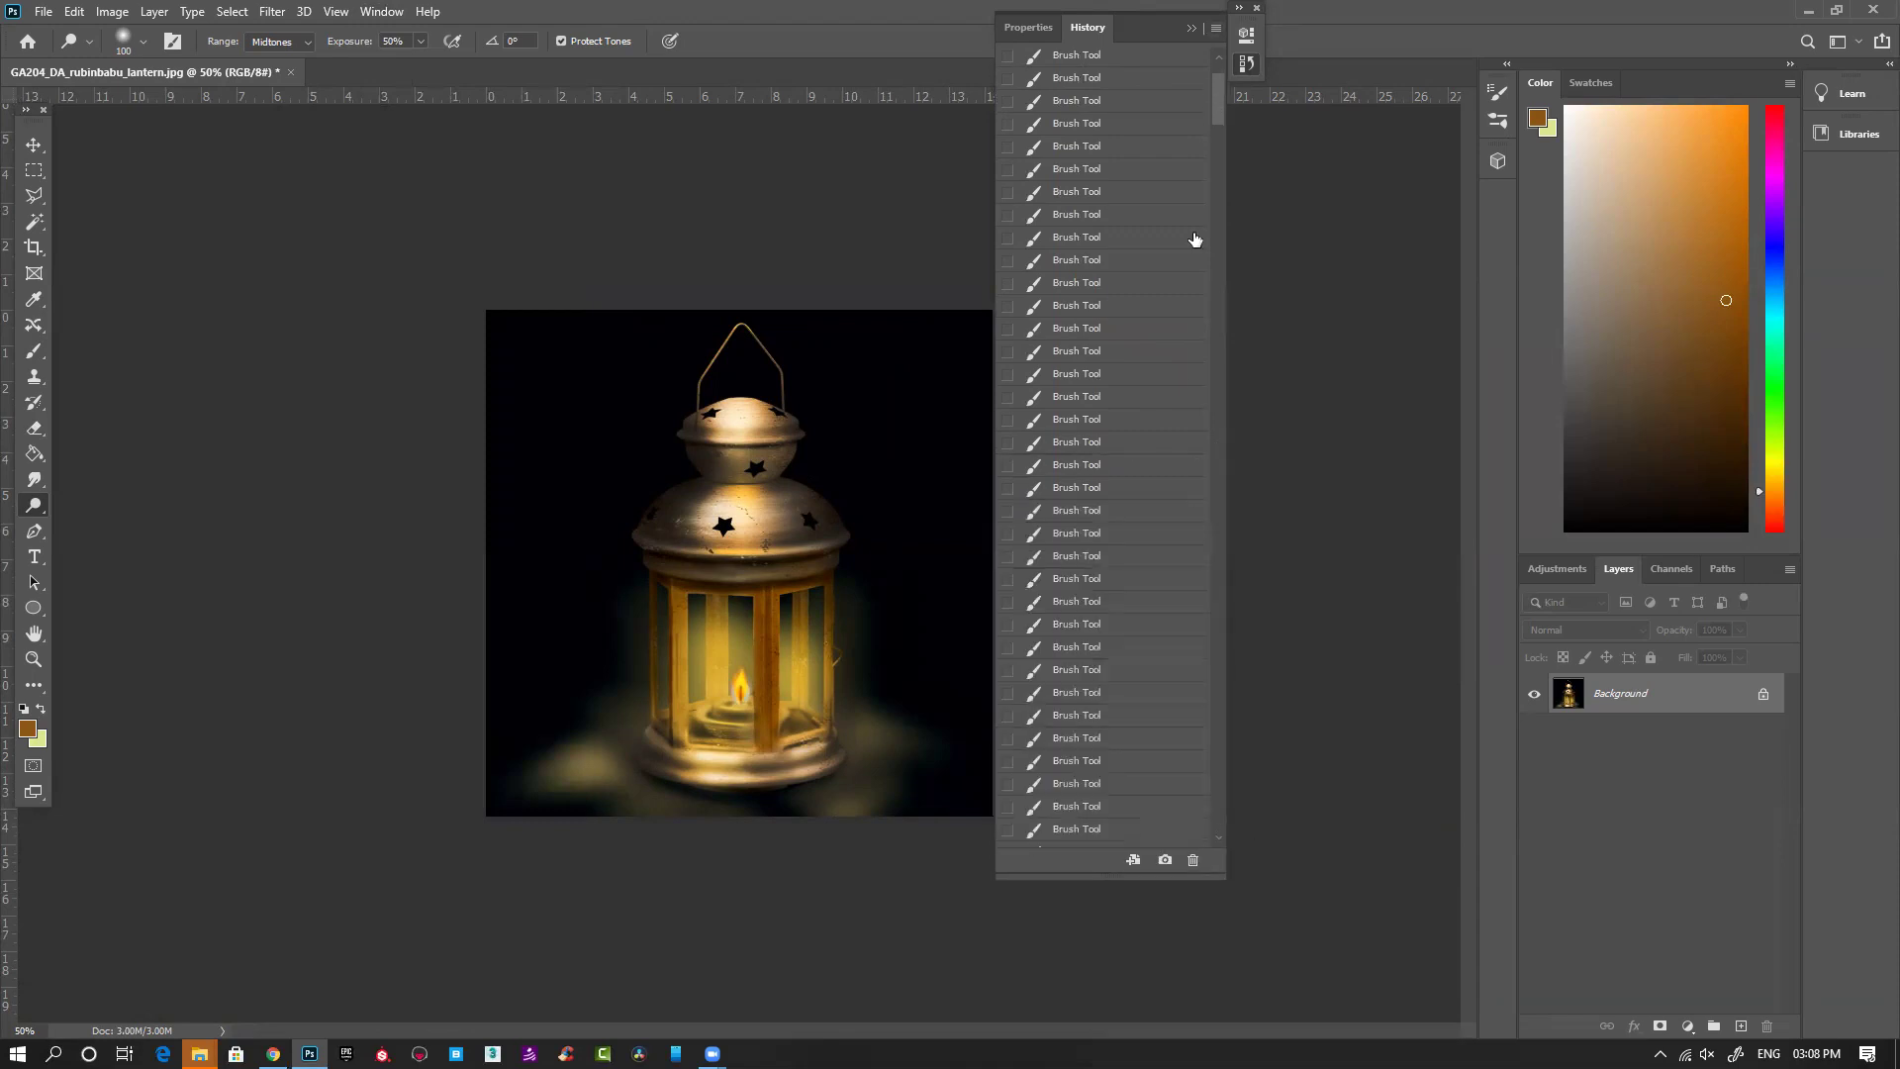
{"action": "left_click", "coordinate": [1082, 56]}
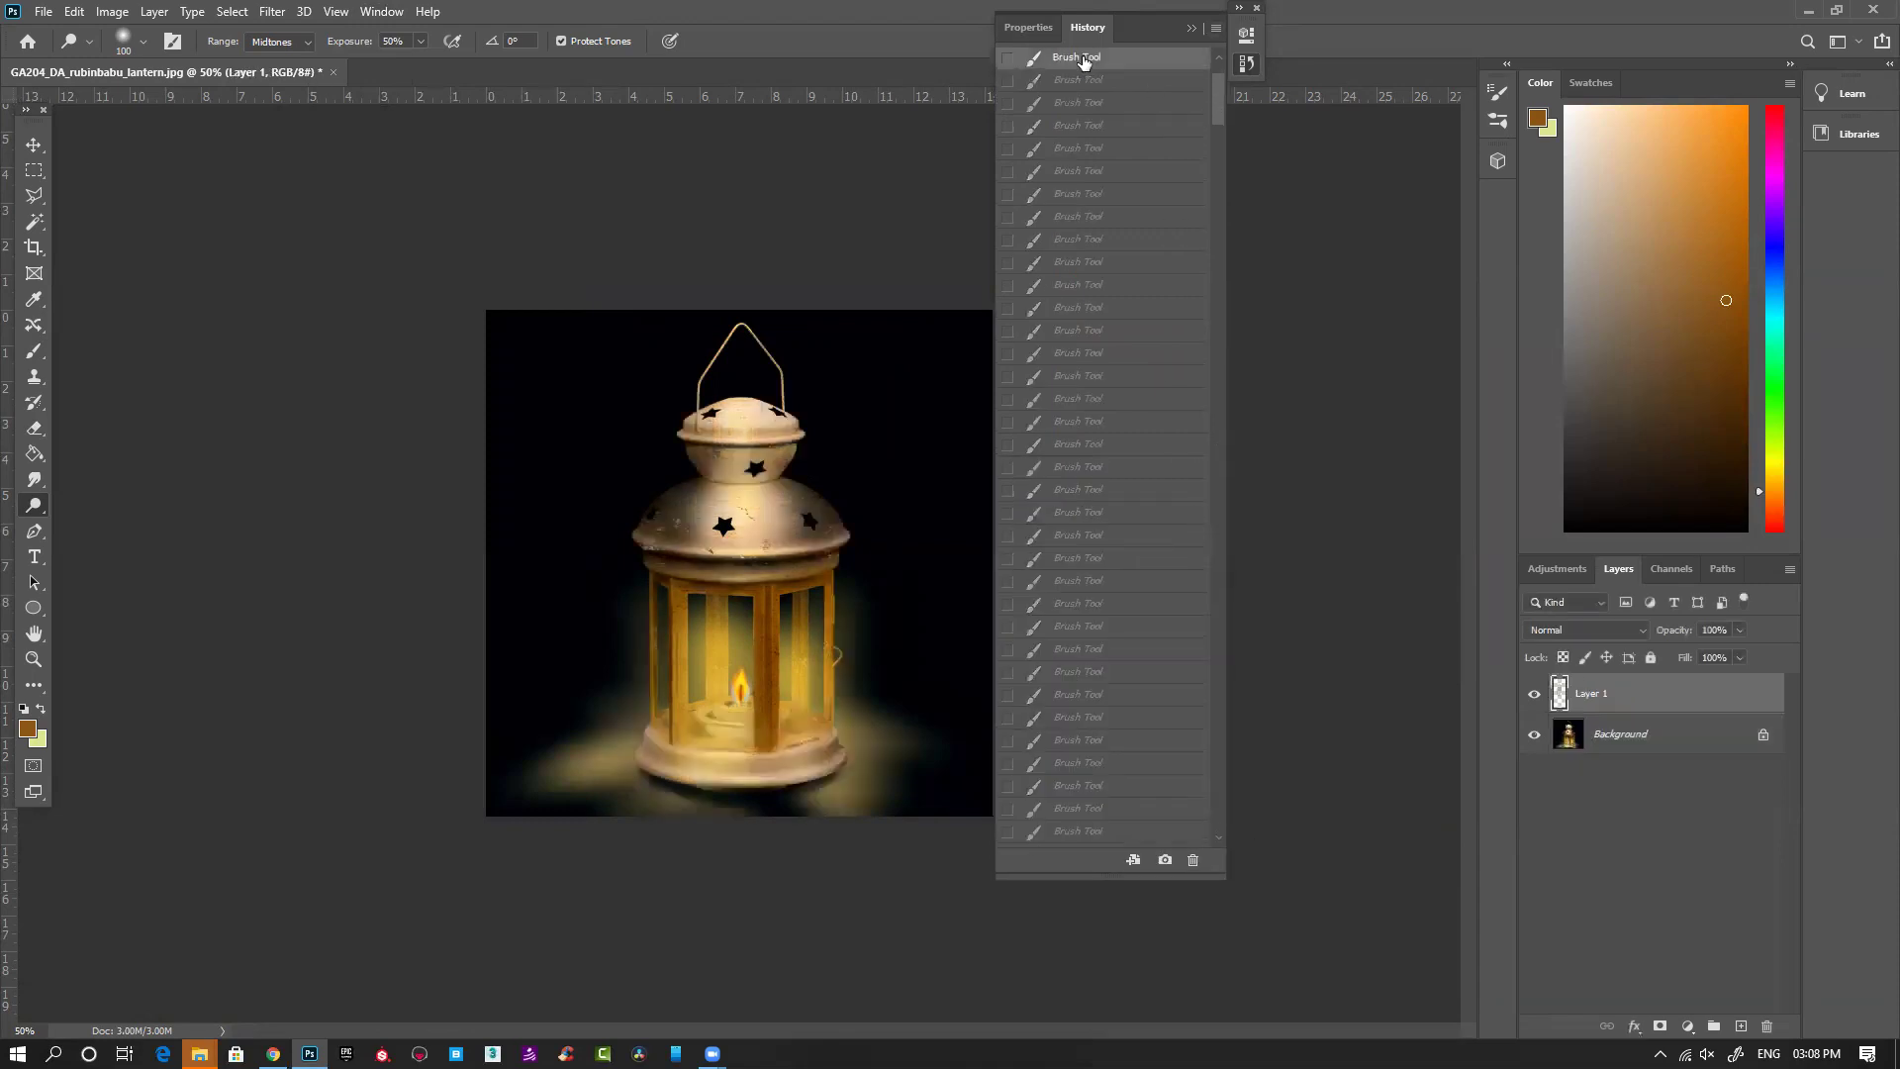
{"action": "left_click_drag", "start_coordinate": [1217, 106], "coordinate": [1235, 864]}
{"action": "left_click", "coordinate": [1130, 837]}
Step: Float the lantern document in its own window and duplicate the image under the suggested copy name
{"action": "mouse_move", "coordinate": [198, 73]}
{"action": "left_mouse_down"}
{"action": "mouse_move", "coordinate": [198, 171]}
{"action": "mouse_move", "coordinate": [240, 177]}
{"action": "left_mouse_up"}
{"action": "right_click", "coordinate": [240, 176]}
{"action": "left_click", "coordinate": [290, 184]}
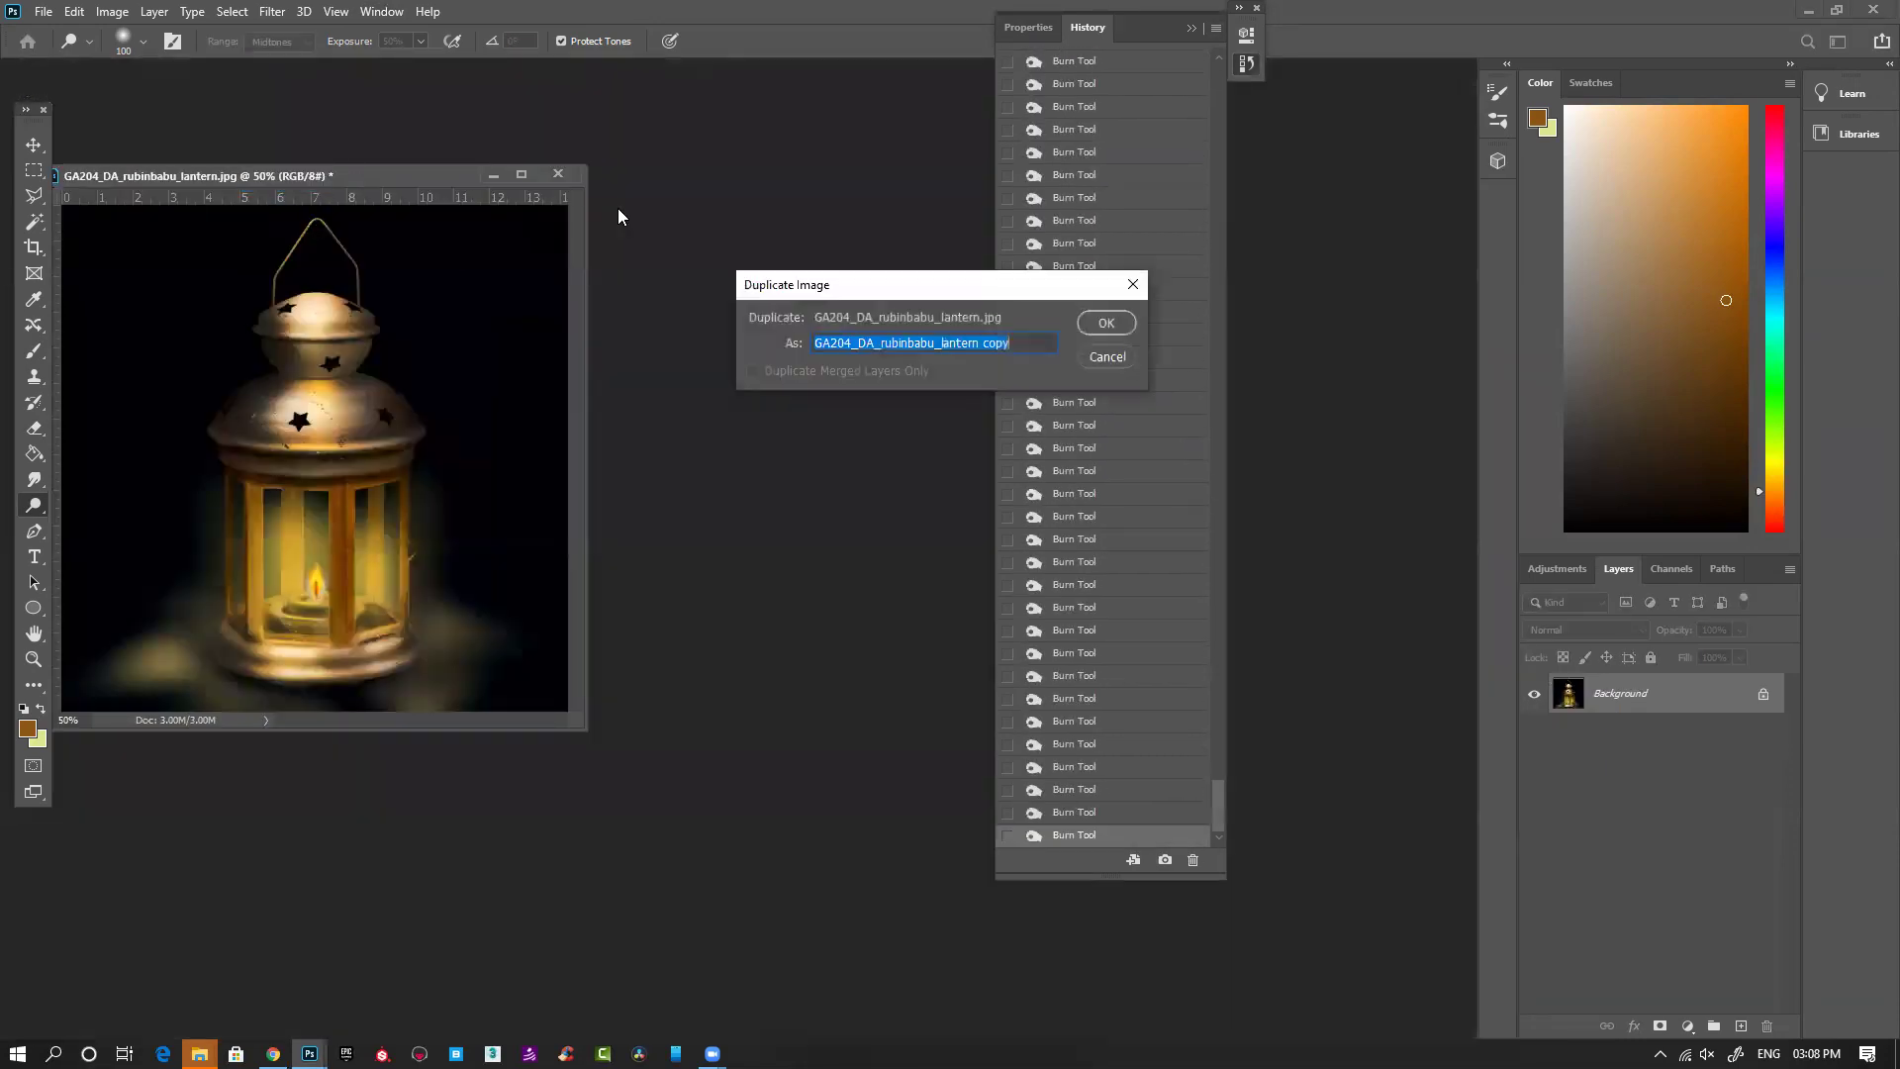
{"action": "left_click", "coordinate": [1121, 334]}
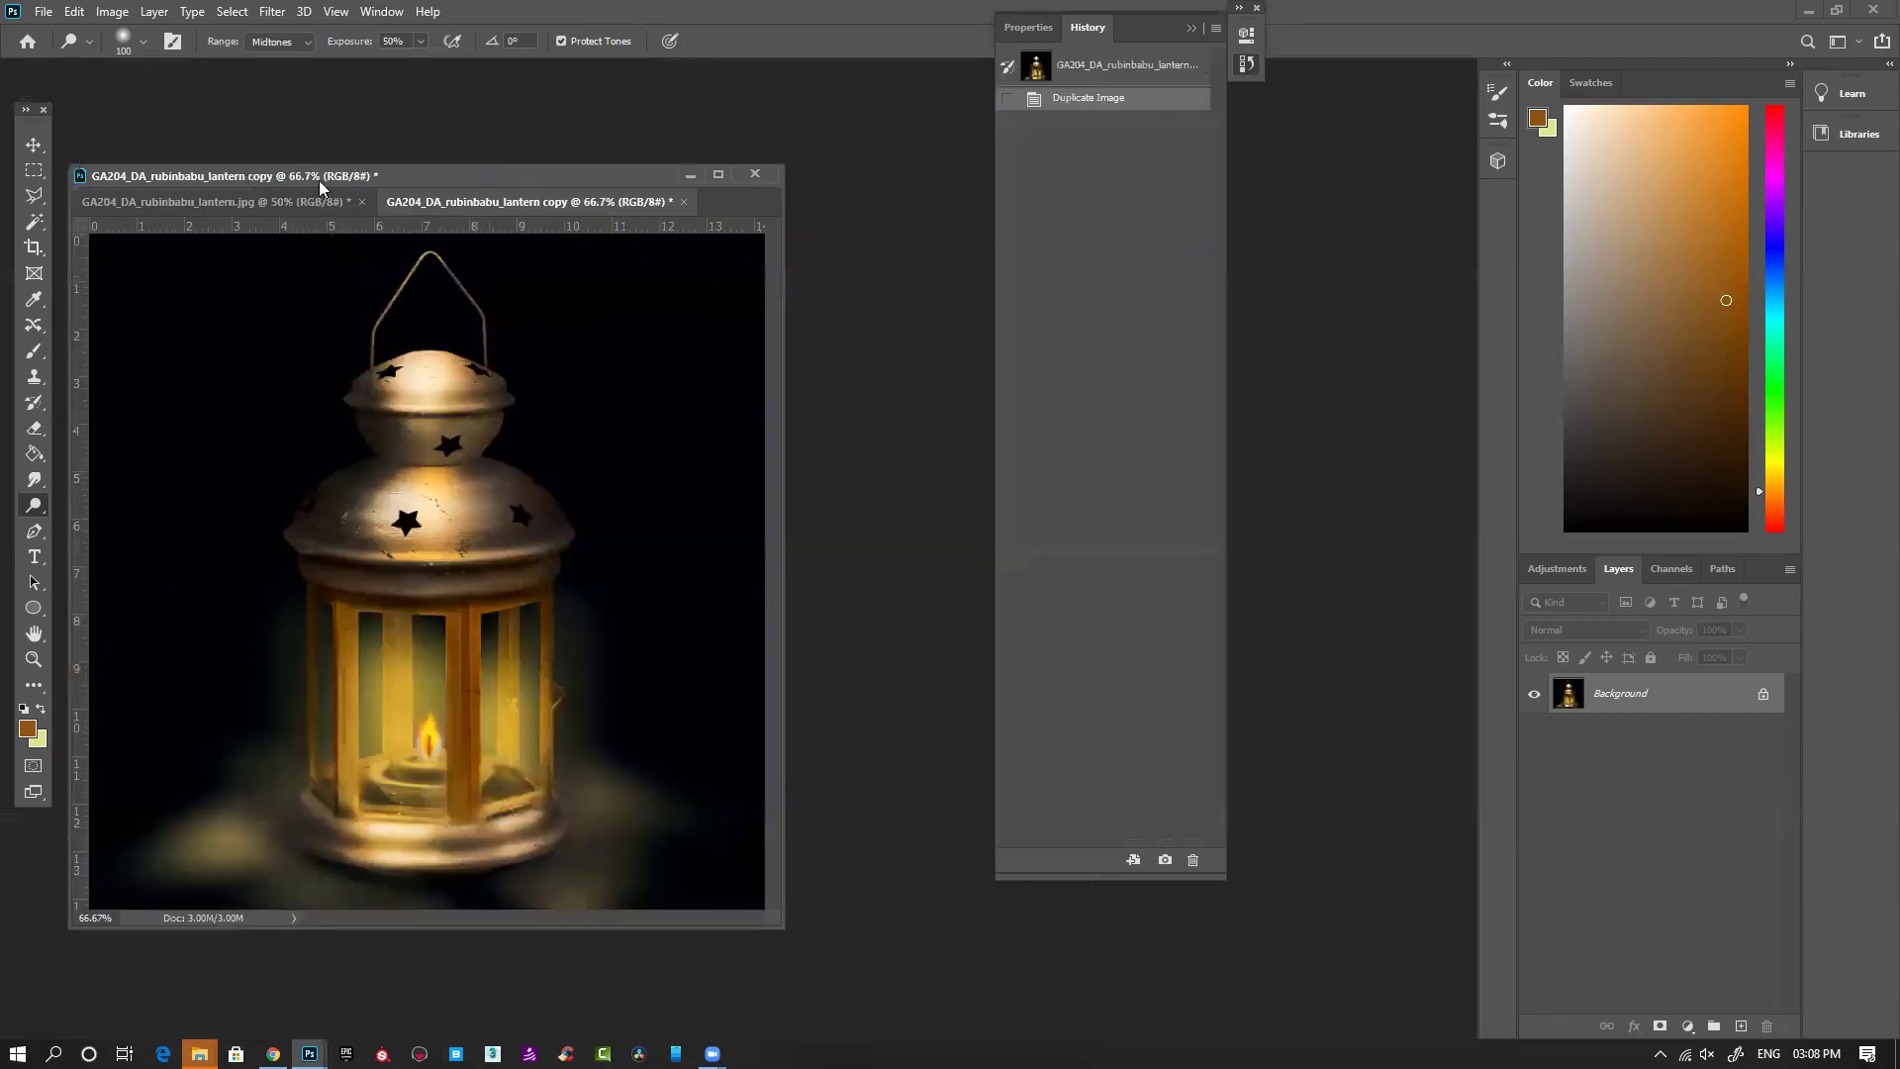
Step: Switch to the original lantern document and revert it to its saved version
{"action": "left_click", "coordinate": [315, 202]}
{"action": "left_click", "coordinate": [381, 12]}
{"action": "left_click", "coordinate": [381, 12]}
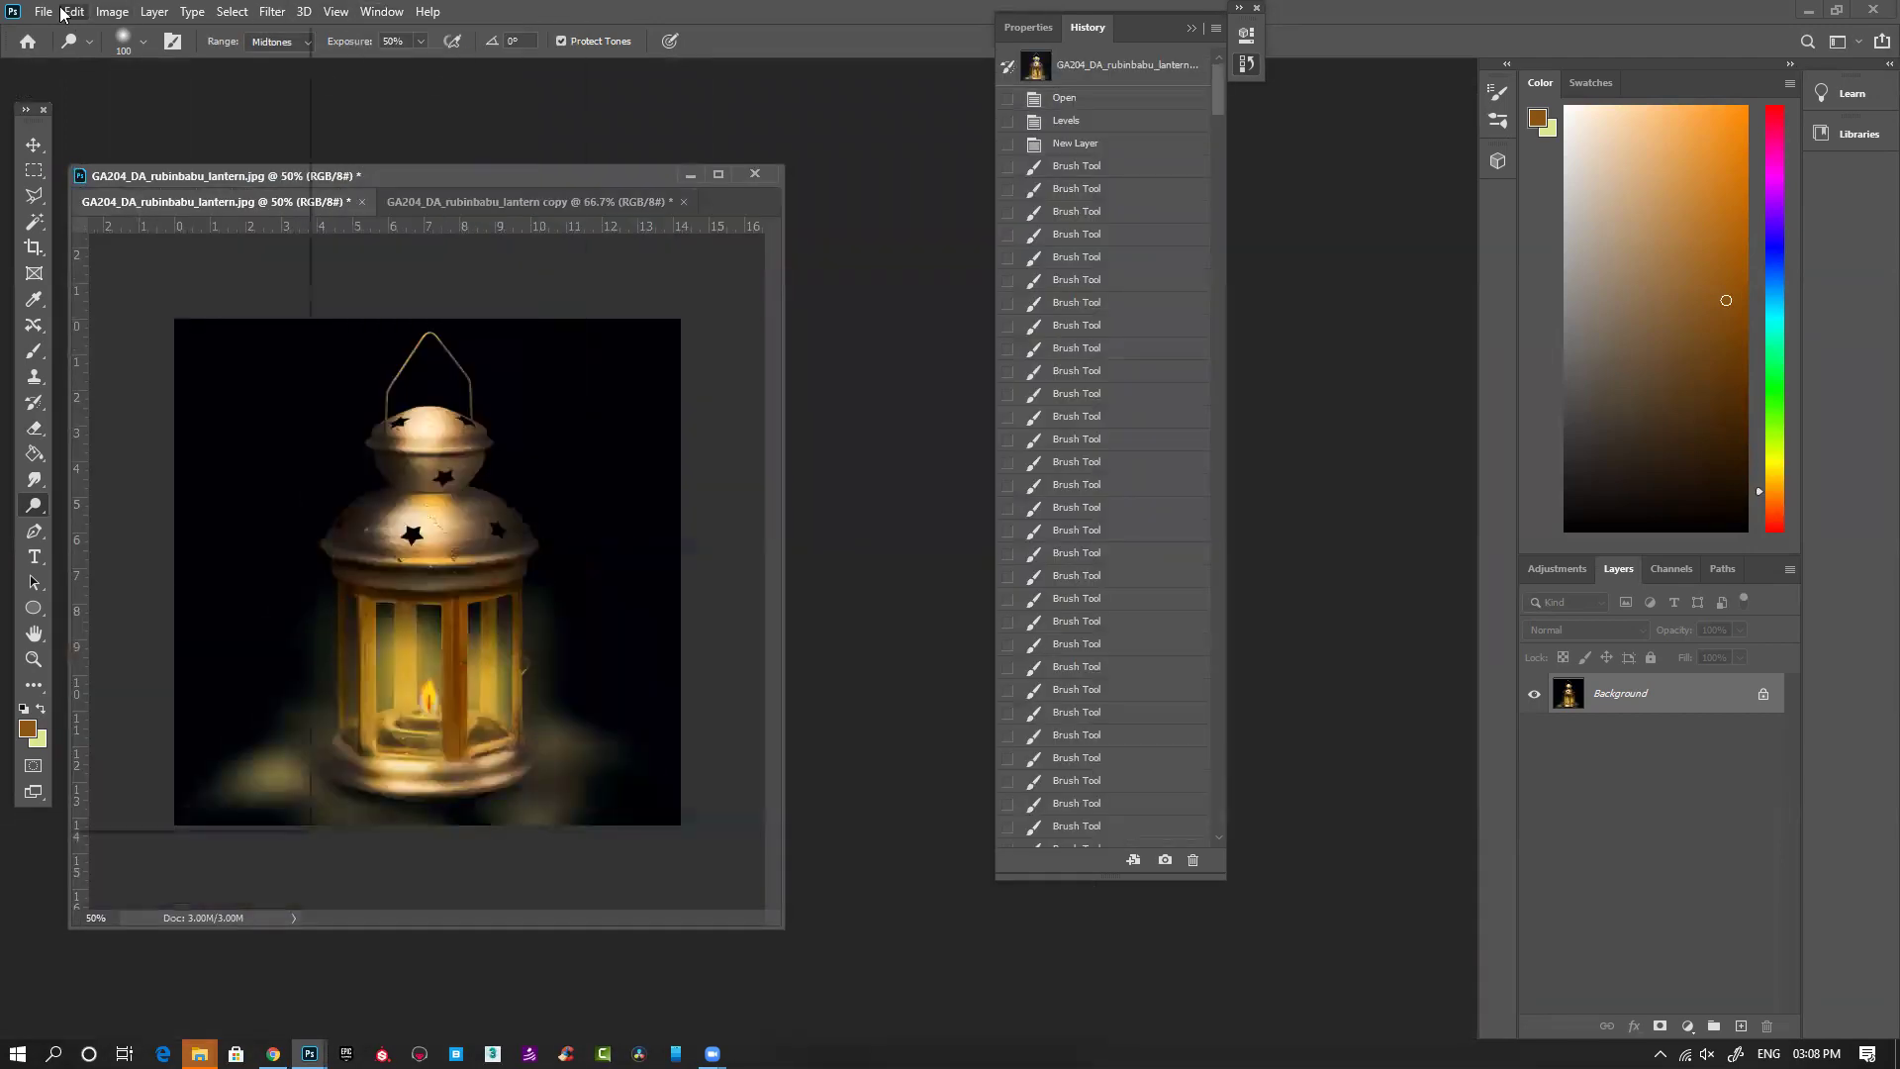
{"action": "left_click", "coordinate": [54, 12]}
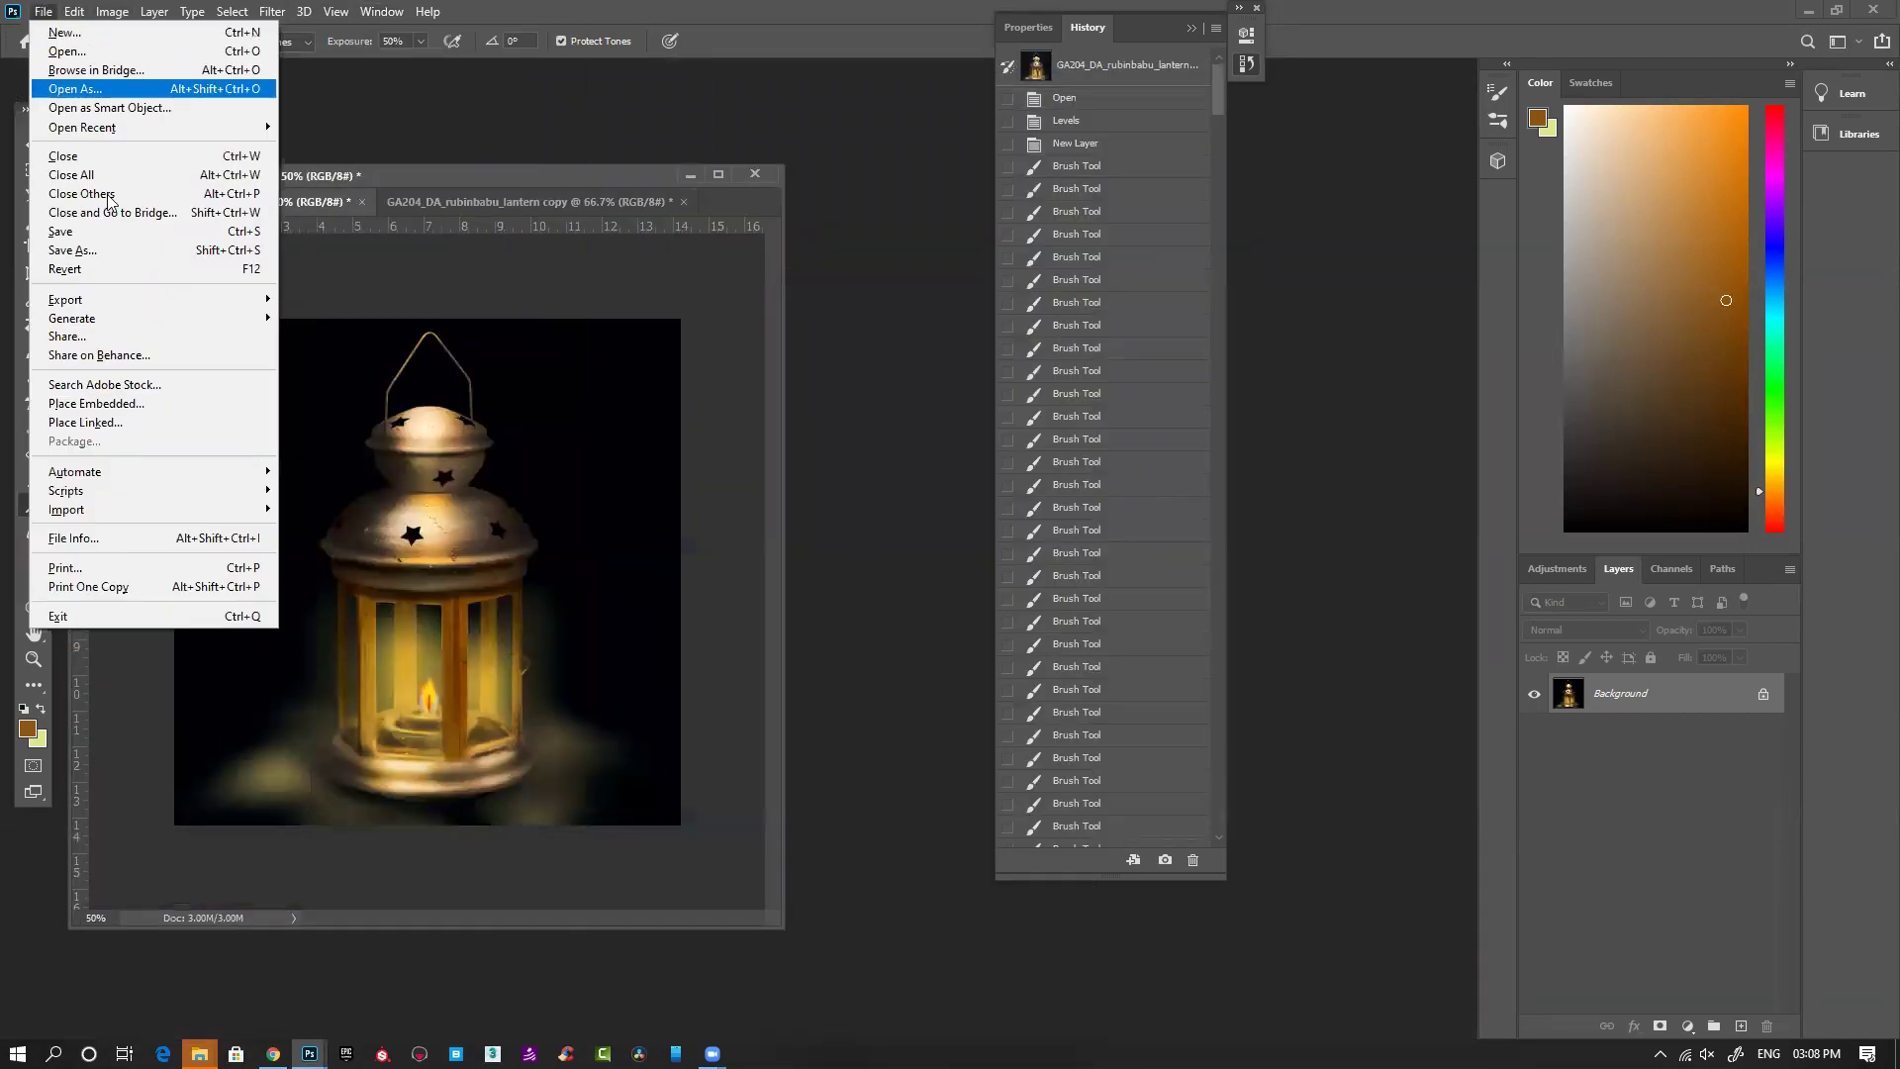
{"action": "left_click", "coordinate": [110, 276]}
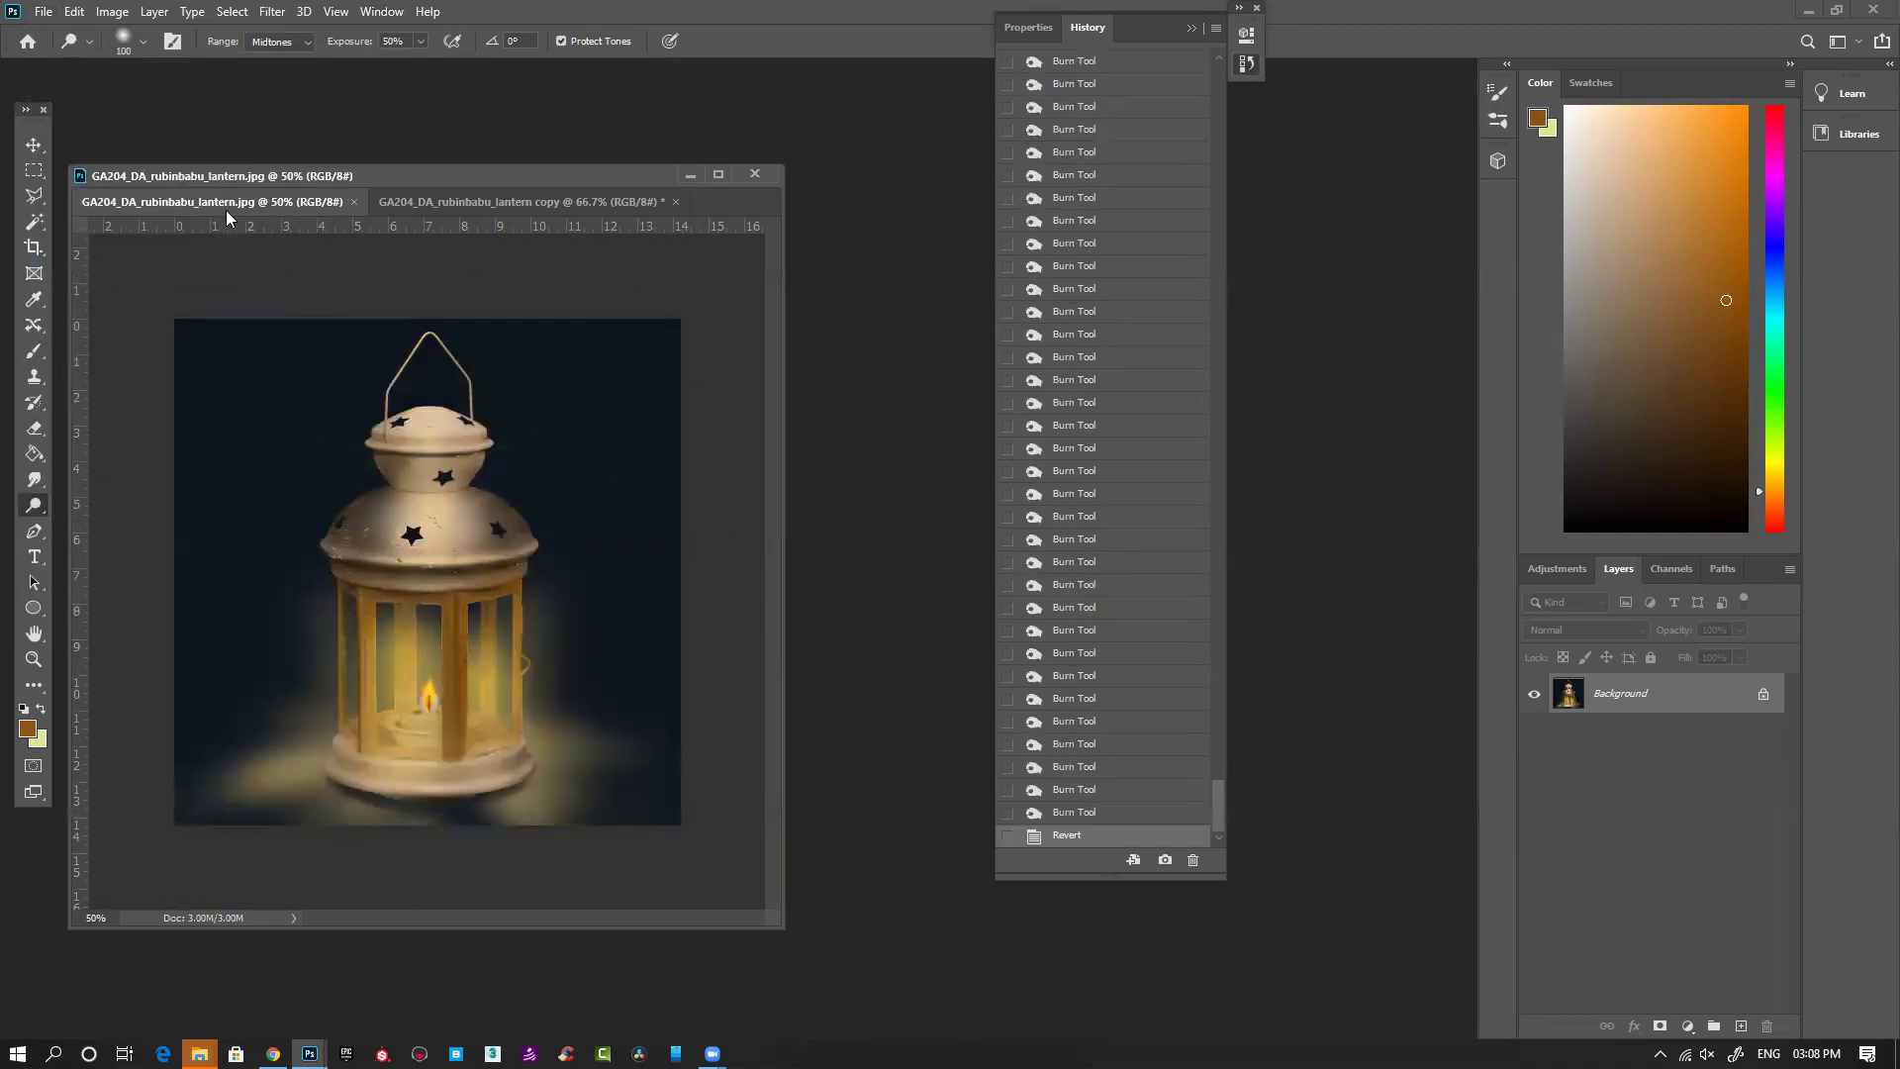
Step: Place the reverted painting into the duplicate as a new layer aligned over the edited version, and dock the duplicate's window
{"action": "left_click_drag", "start_coordinate": [226, 212], "coordinate": [214, 354]}
{"action": "key", "text": "v"}
{"action": "left_click_drag", "start_coordinate": [513, 289], "coordinate": [513, 289]}
{"action": "left_click_drag", "start_coordinate": [592, 182], "coordinate": [734, 69]}
{"action": "left_click", "coordinate": [730, 333]}
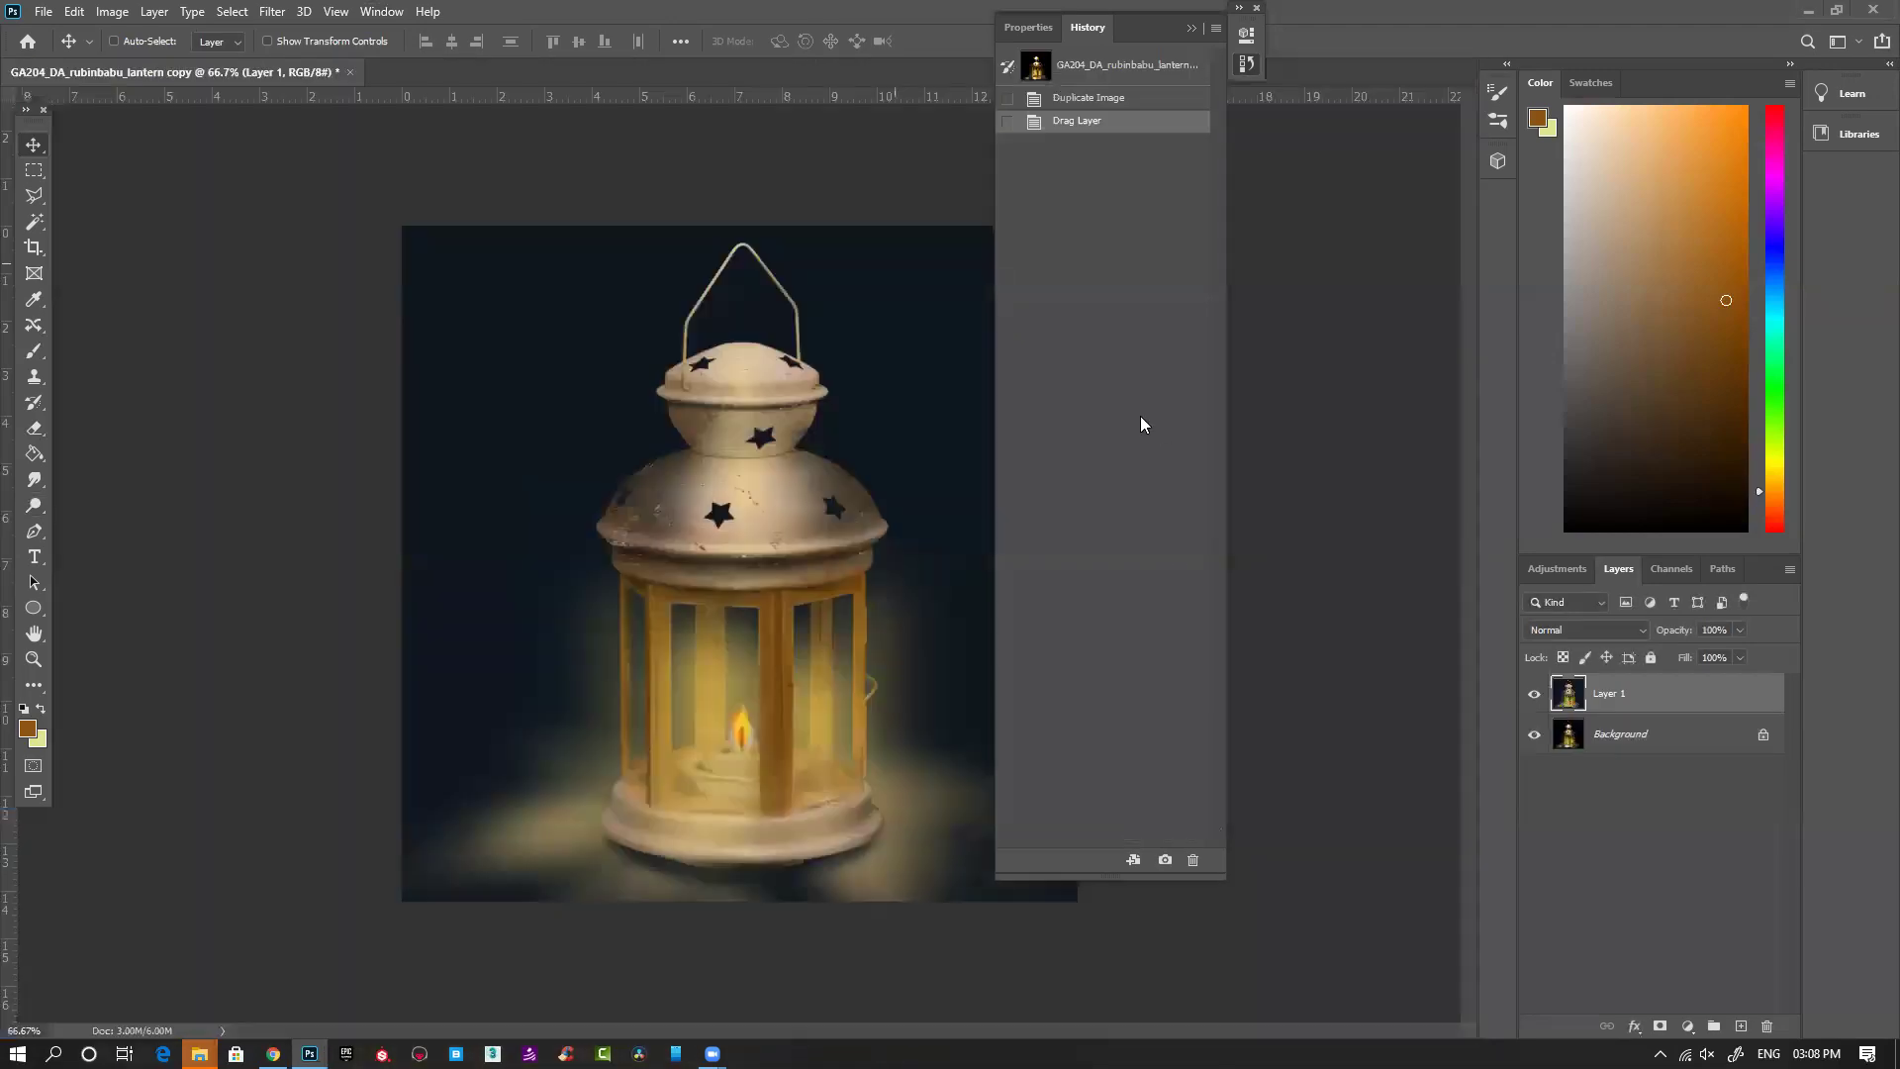
Step: Collapse the history and toggle Layer 1's visibility repeatedly to compare the original painting with the edited one at reduced zoom
{"action": "left_click", "coordinate": [1194, 28]}
{"action": "left_click", "coordinate": [1536, 704]}
{"action": "left_click", "coordinate": [1536, 704]}
{"action": "left_click", "coordinate": [1536, 703]}
{"action": "key", "text": "ctrl+minus"}
{"action": "key", "text": "ctrl+minus"}
{"action": "key", "text": "ctrl+minus"}
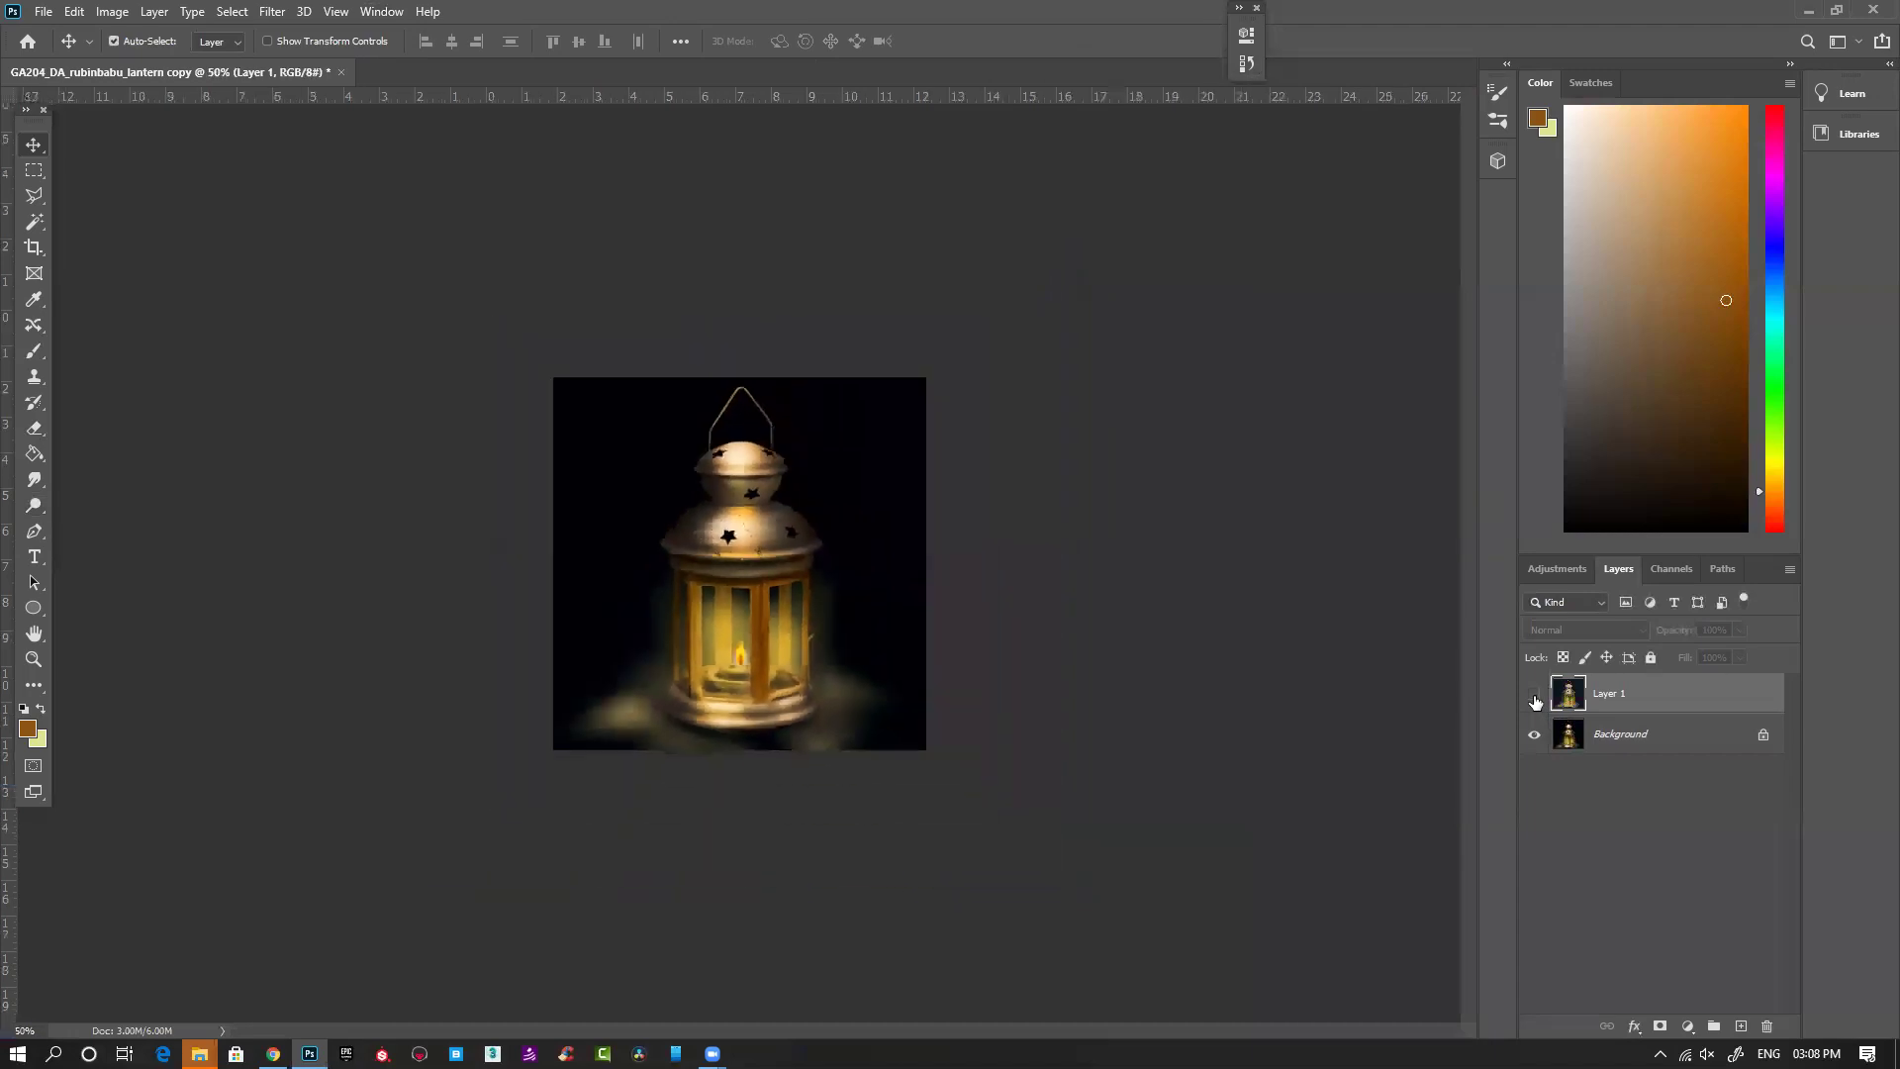
{"action": "left_click", "coordinate": [1536, 703]}
{"action": "left_click", "coordinate": [1537, 703]}
{"action": "left_click", "coordinate": [1536, 703]}
{"action": "left_click", "coordinate": [1536, 703]}
{"action": "left_click", "coordinate": [1536, 703]}
{"action": "left_click", "coordinate": [1536, 703]}
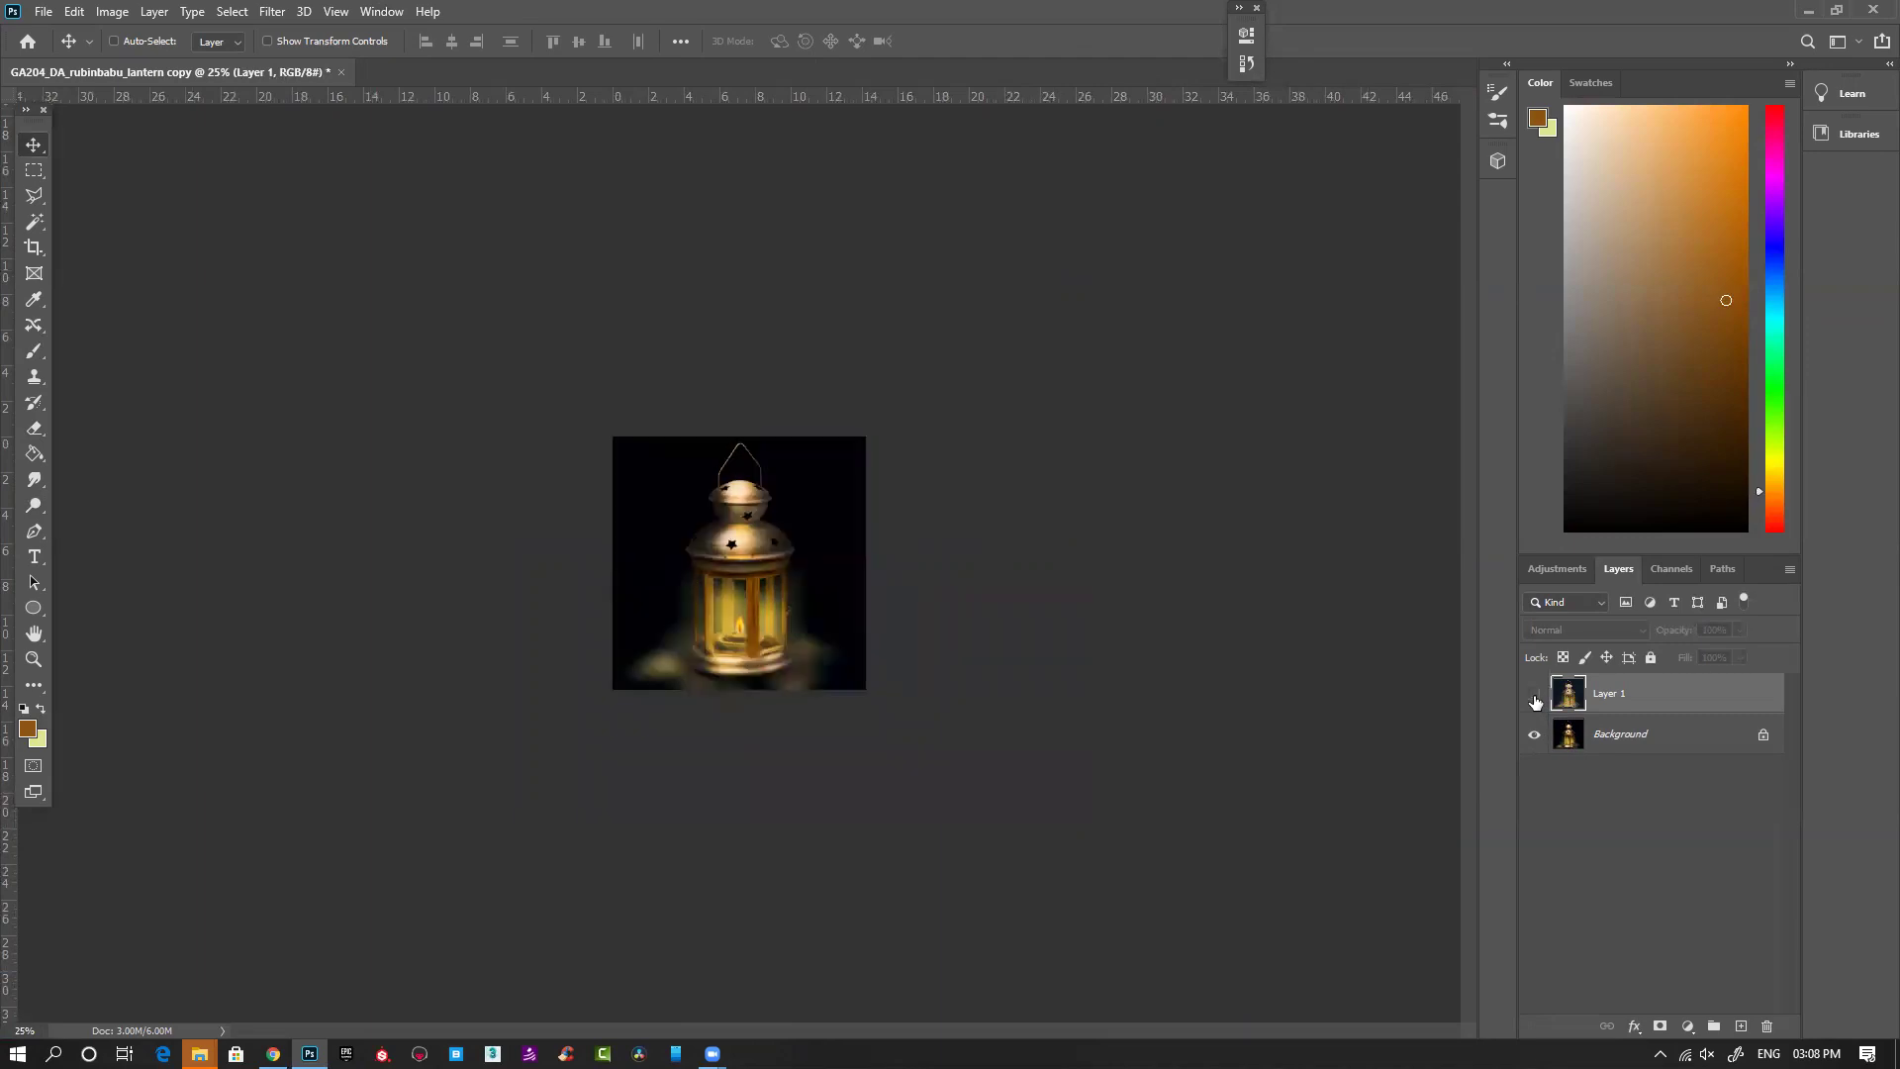
{"action": "left_click", "coordinate": [1536, 703]}
{"action": "left_click", "coordinate": [1536, 702]}
{"action": "left_click", "coordinate": [1536, 703]}
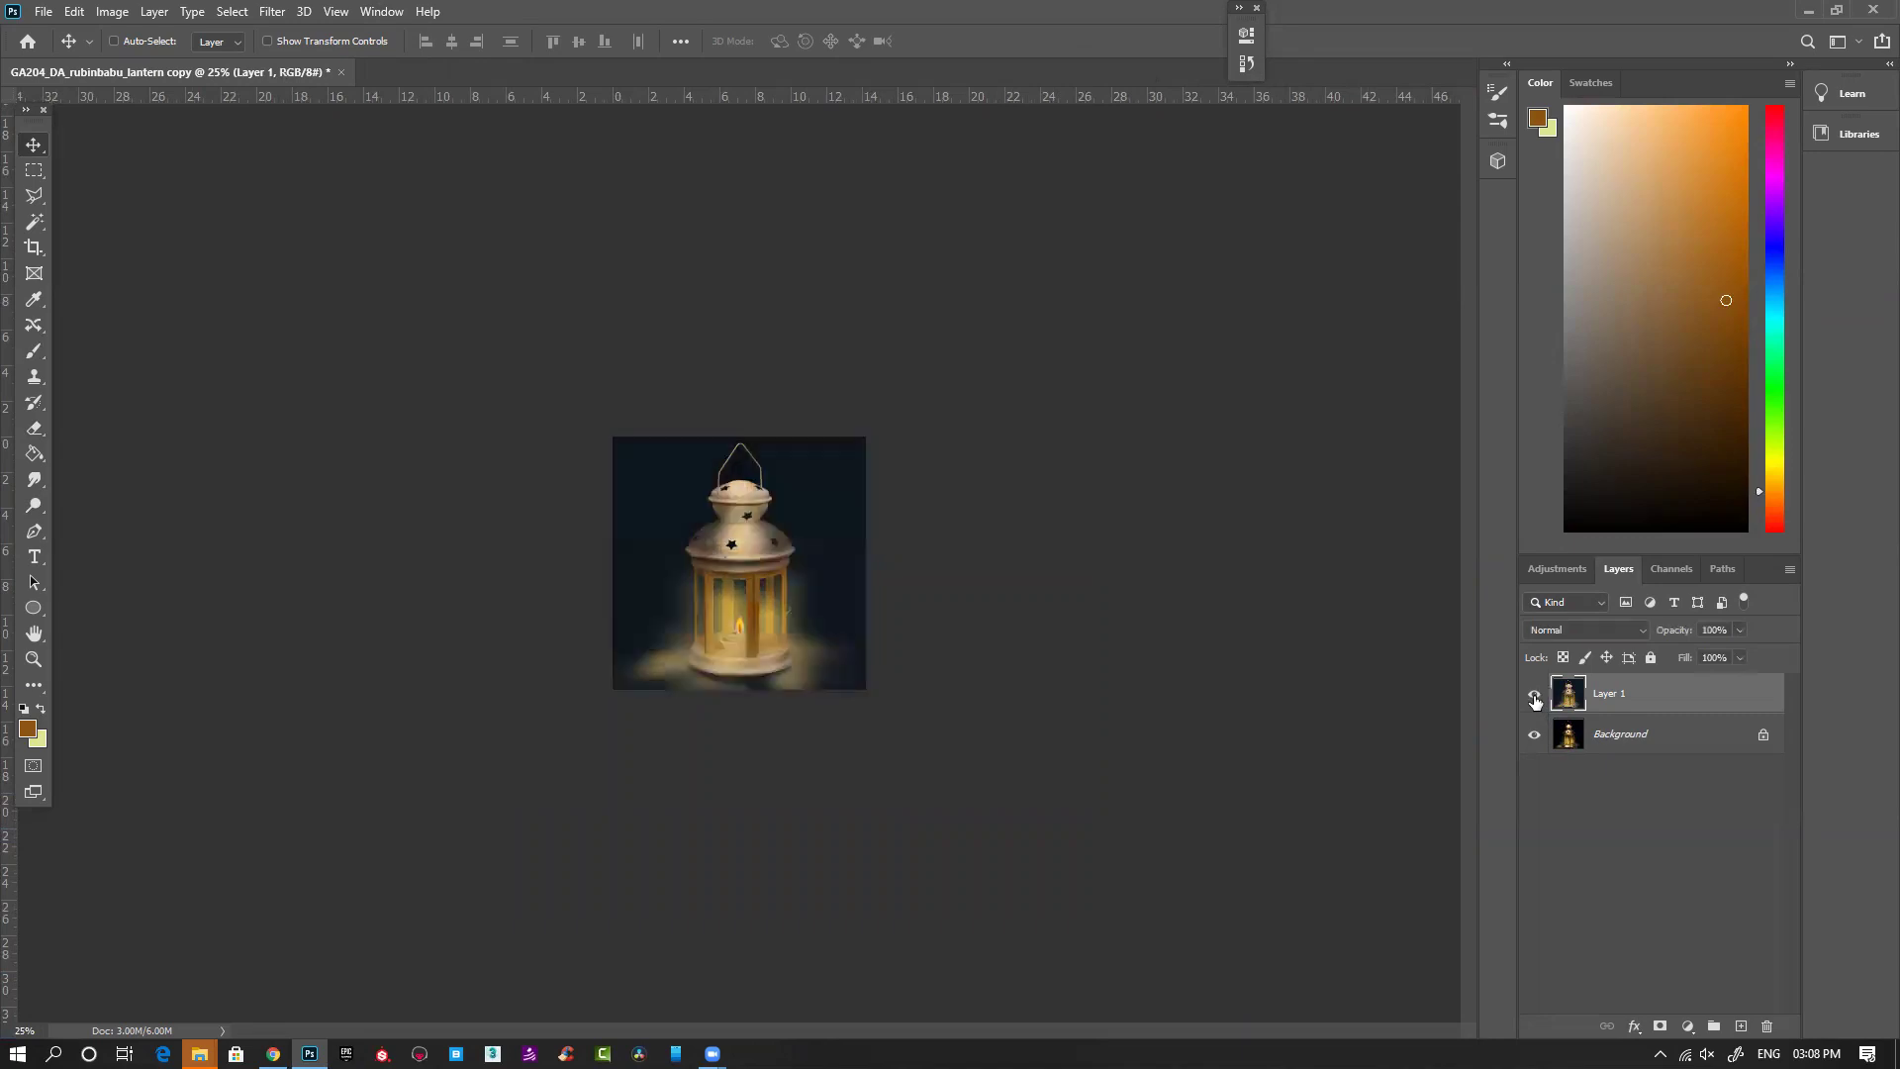
{"action": "left_click", "coordinate": [1536, 703]}
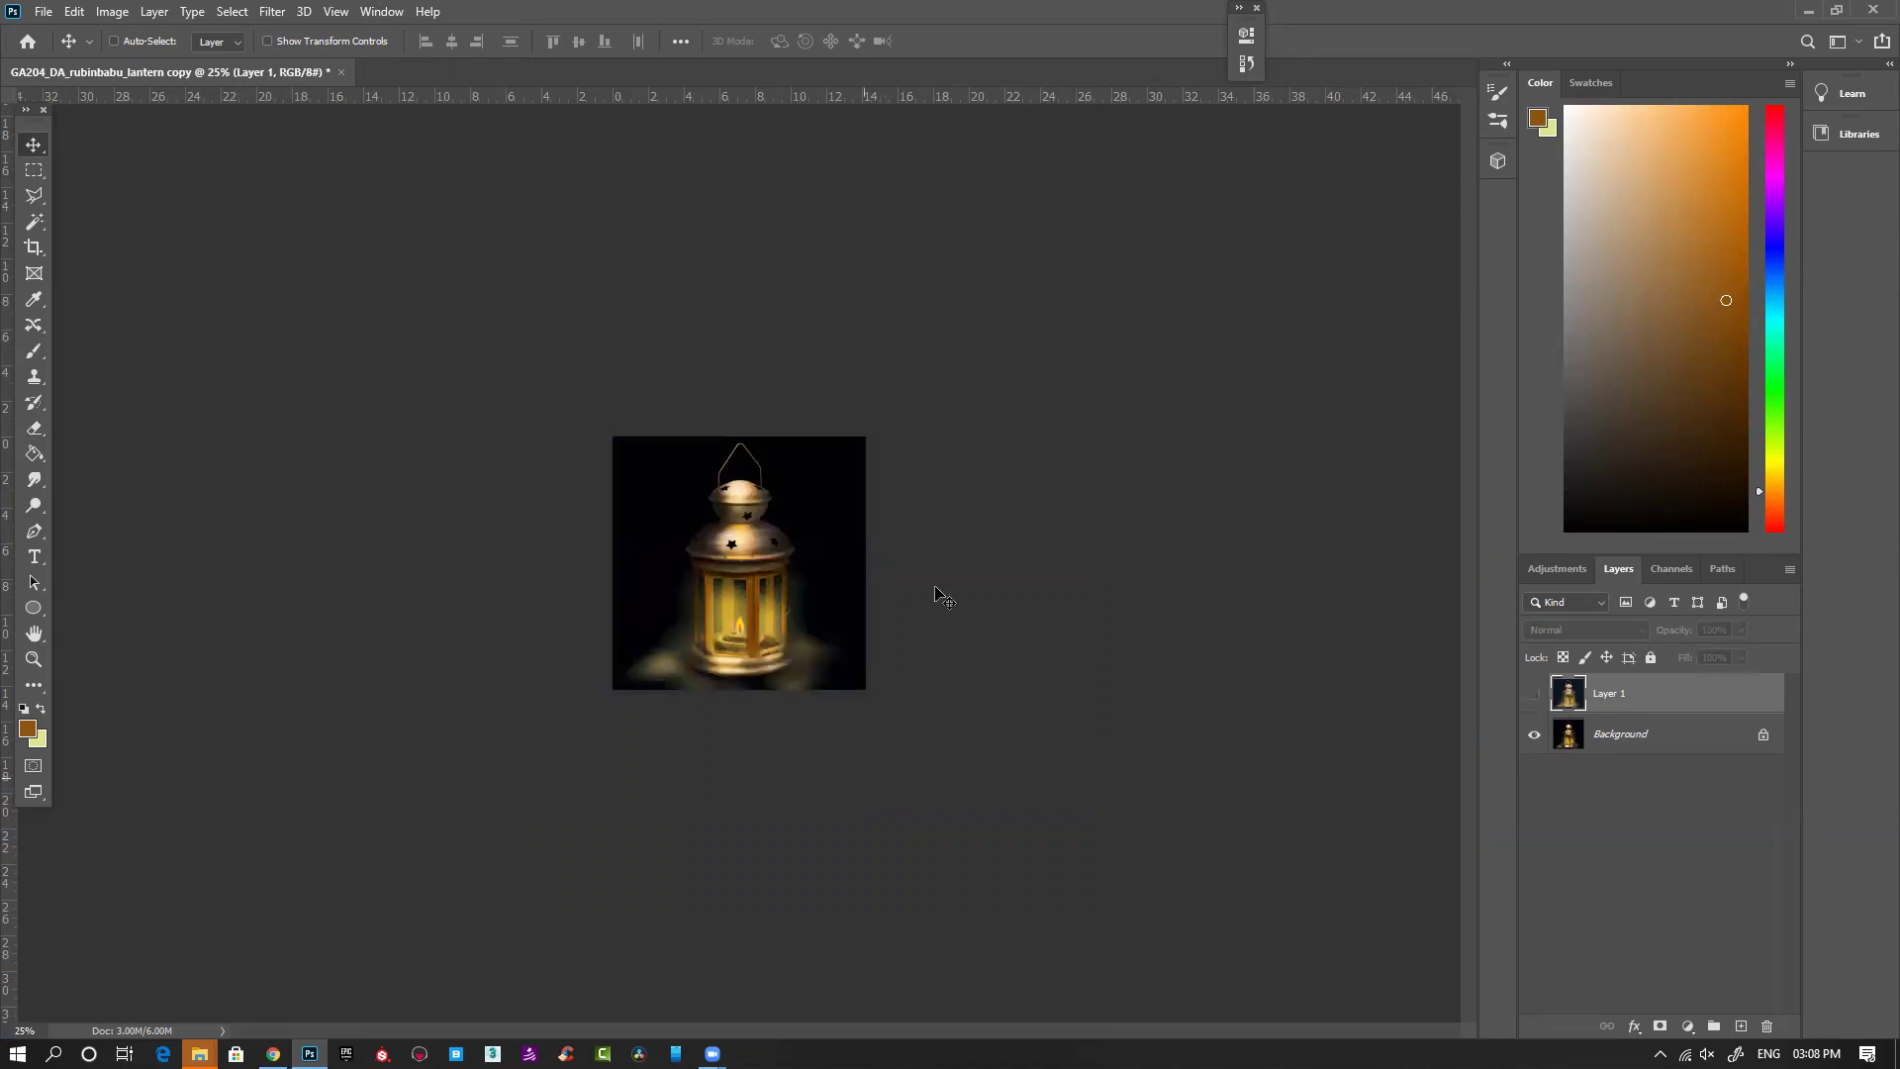
Step: Minimise the image editor, look through the Downloads folder in File Explorer, and close it
{"action": "left_click", "coordinate": [1808, 10]}
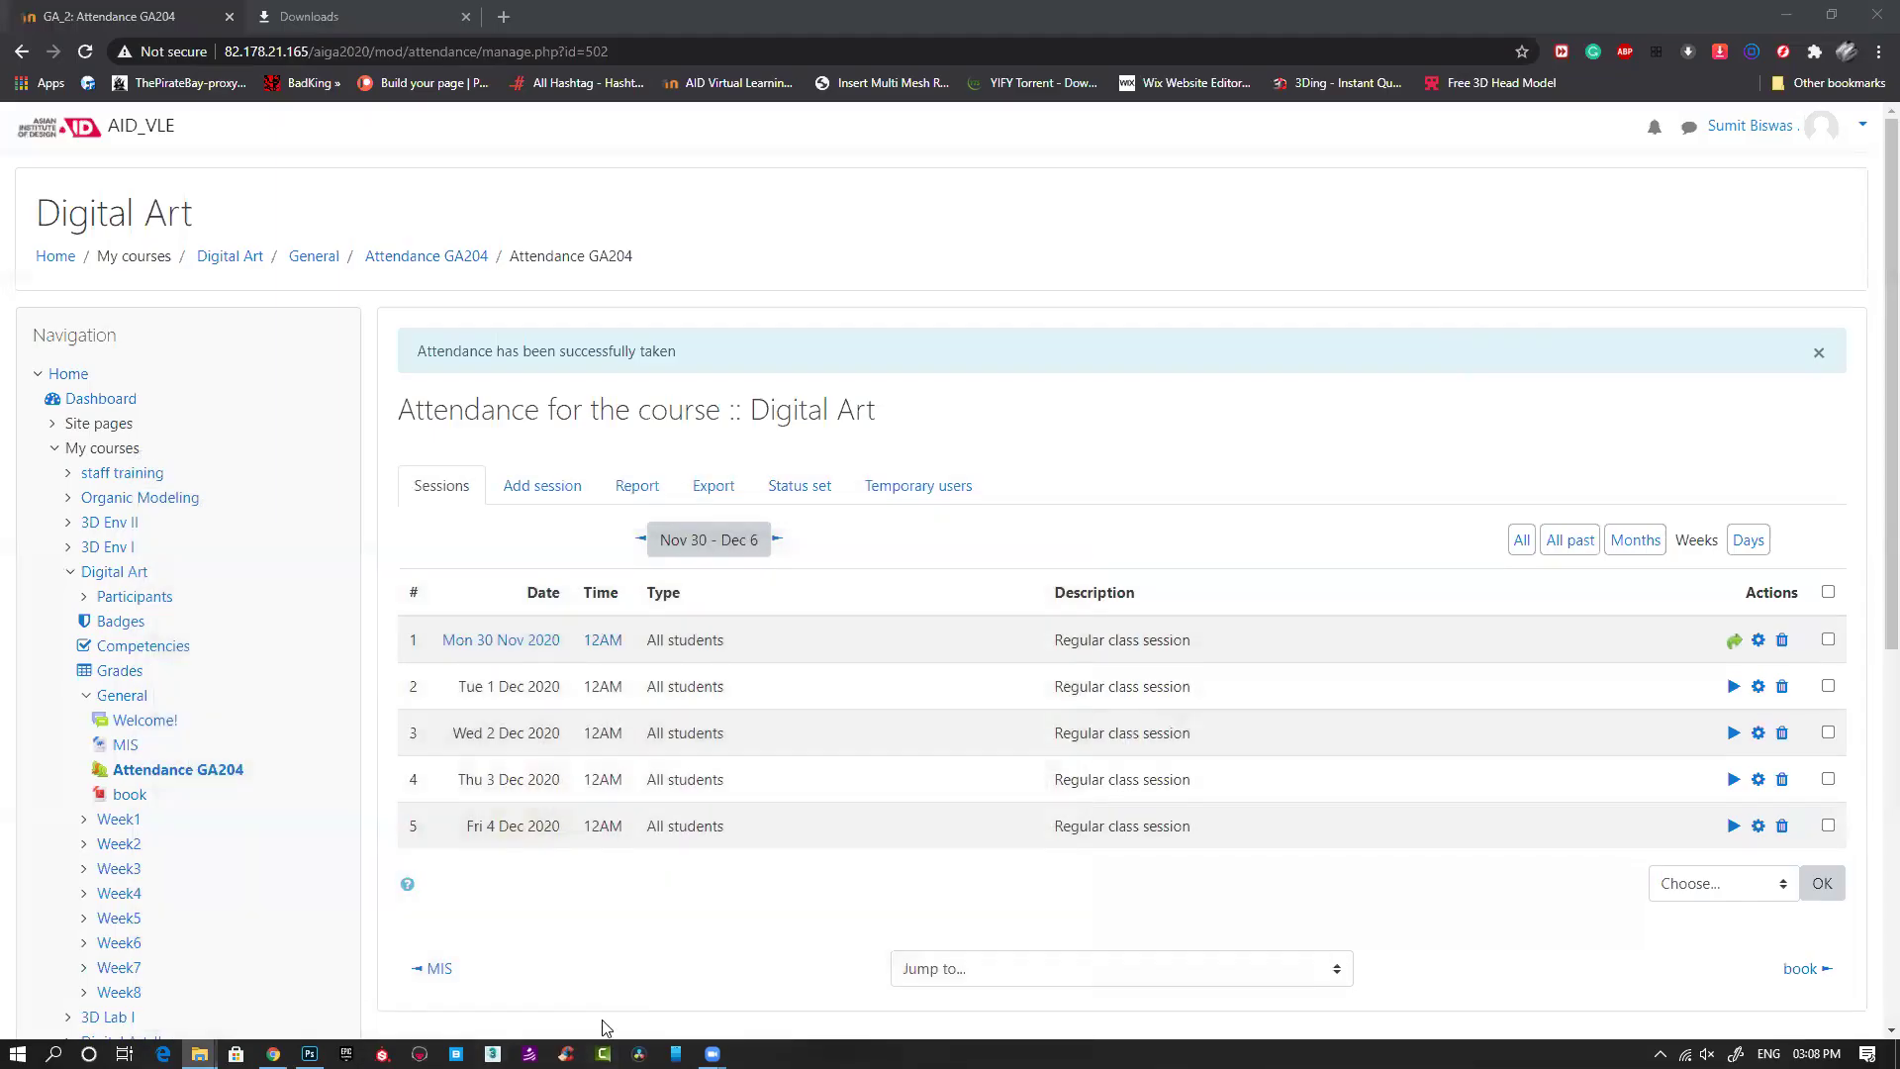
{"action": "mouse_move", "coordinate": [199, 1053]}
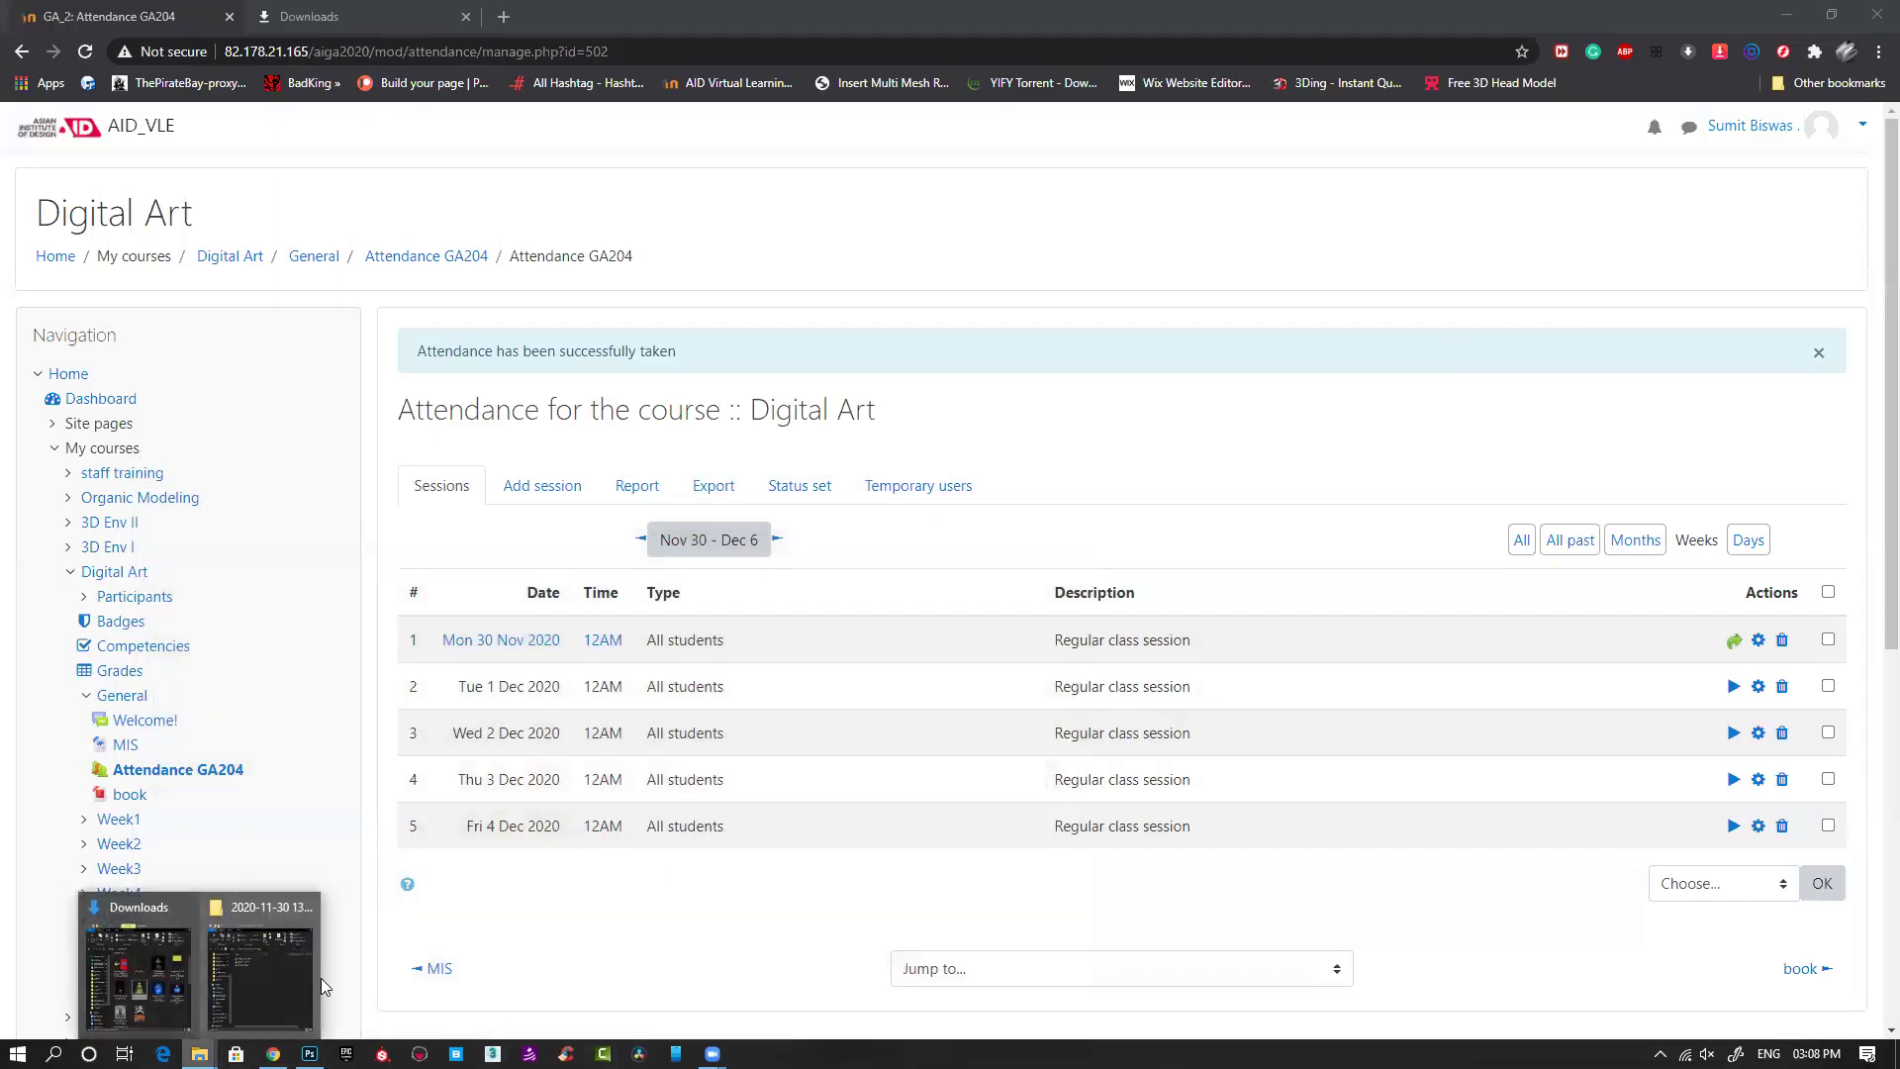
{"action": "left_click", "coordinate": [139, 975]}
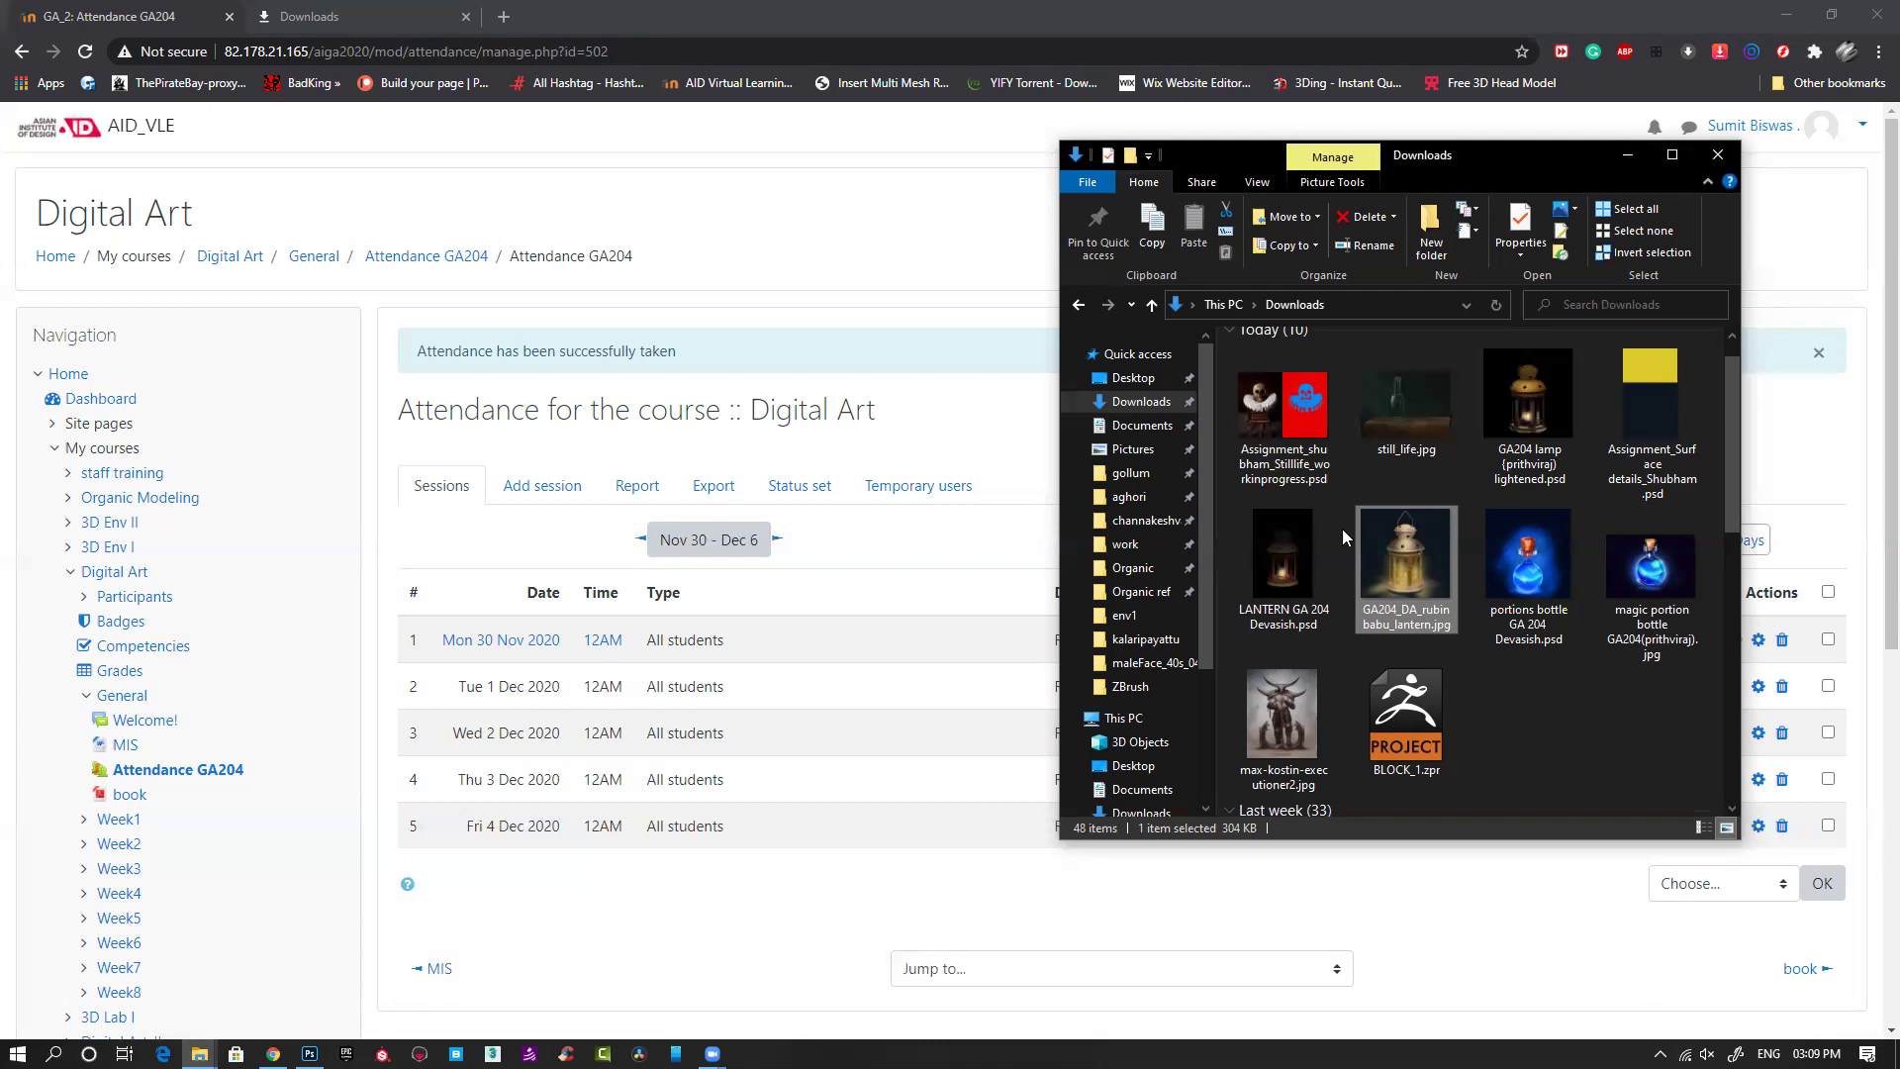
{"action": "left_click", "coordinate": [1734, 156]}
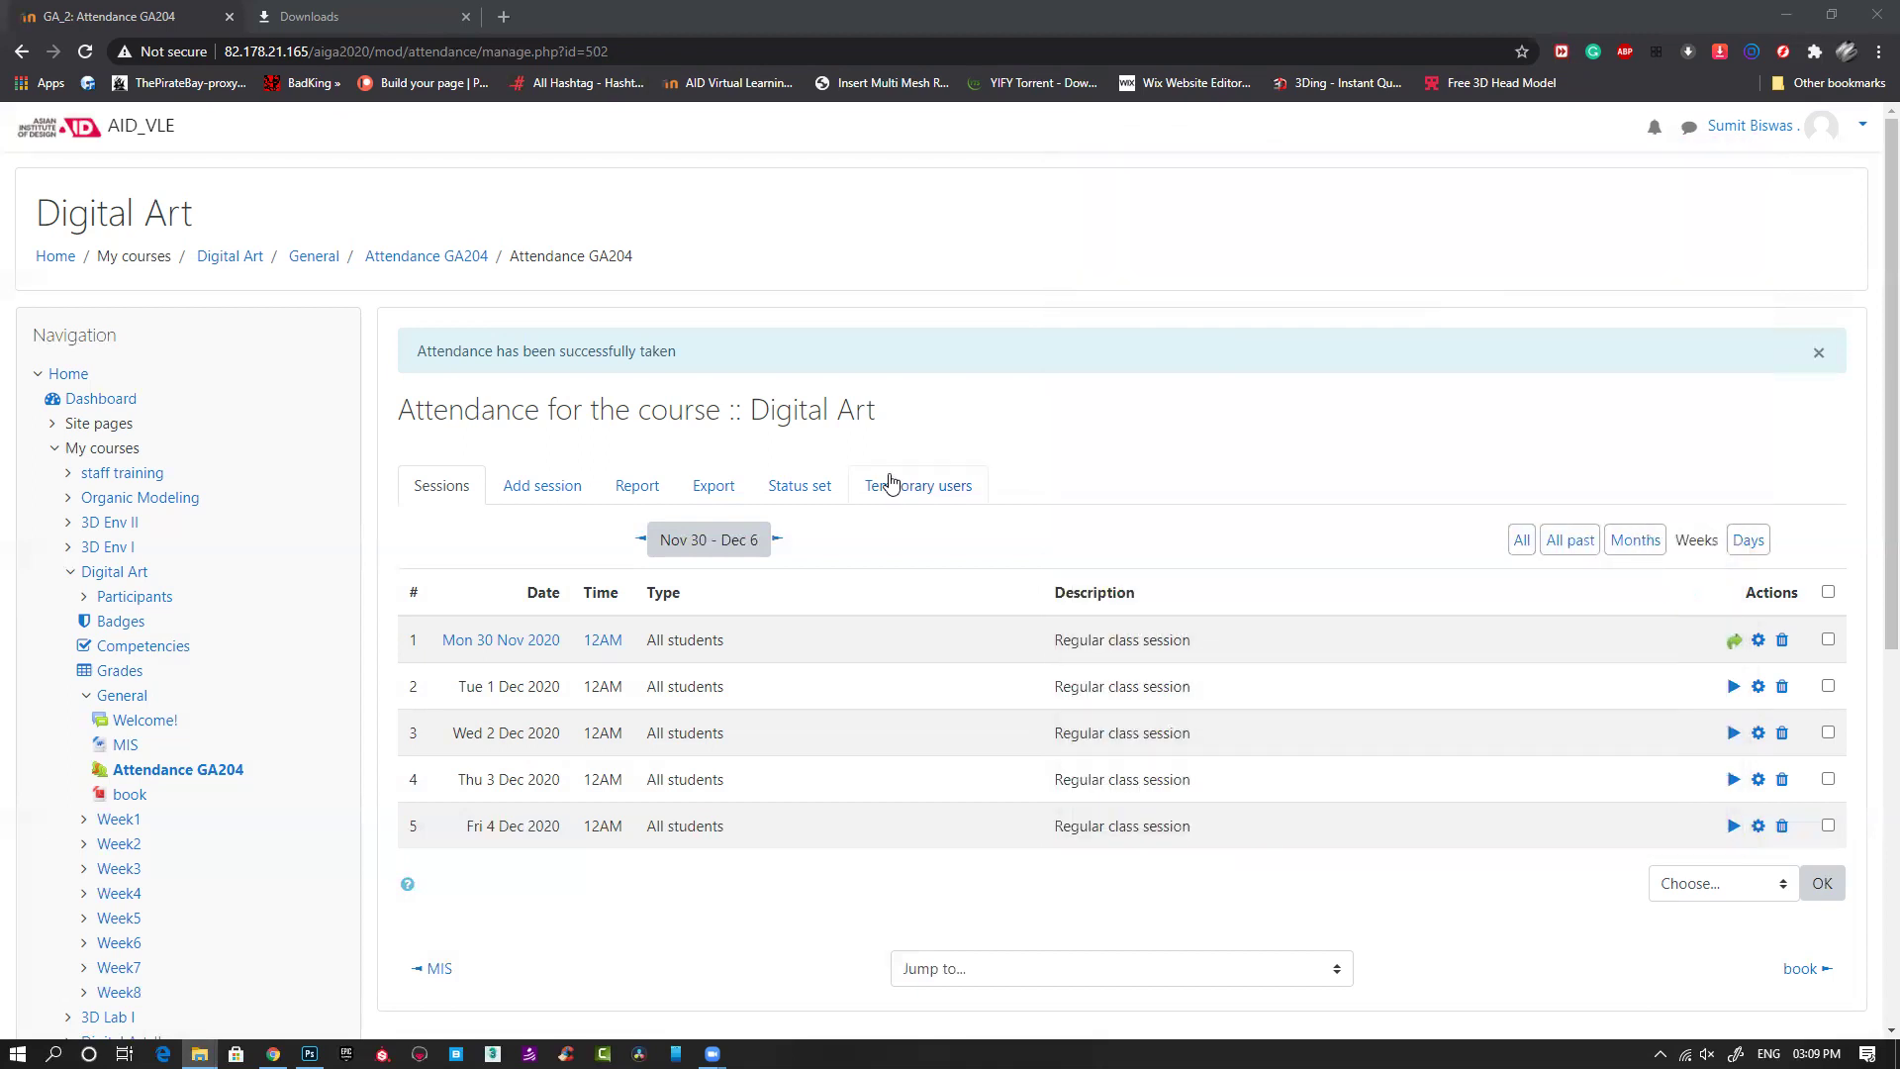